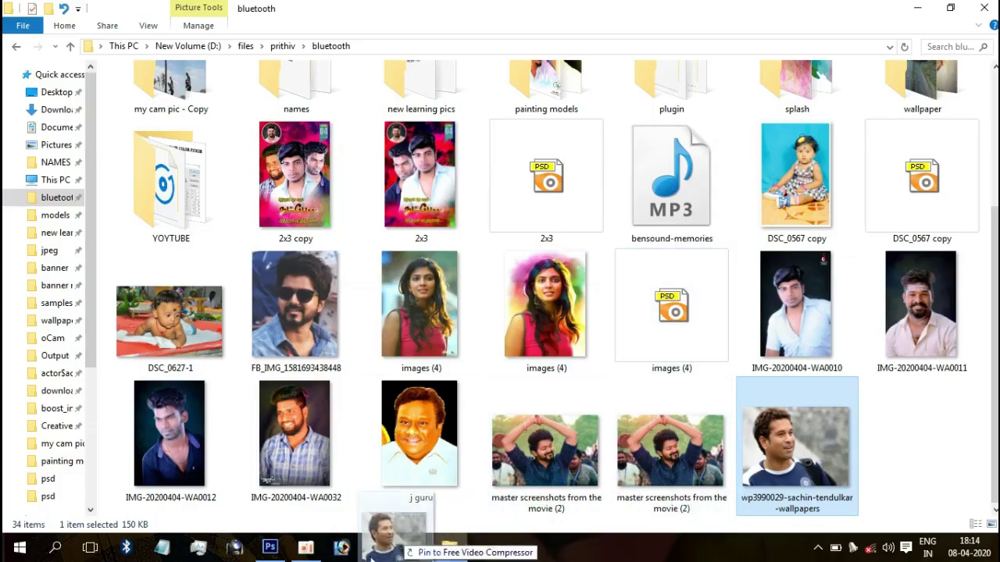
Step: Drop the Sachin Tendulkar wallpaper photo onto the orange-green Photoshop document, opening it in Camera Raw
click(269, 548)
drag(503, 377, 502, 372)
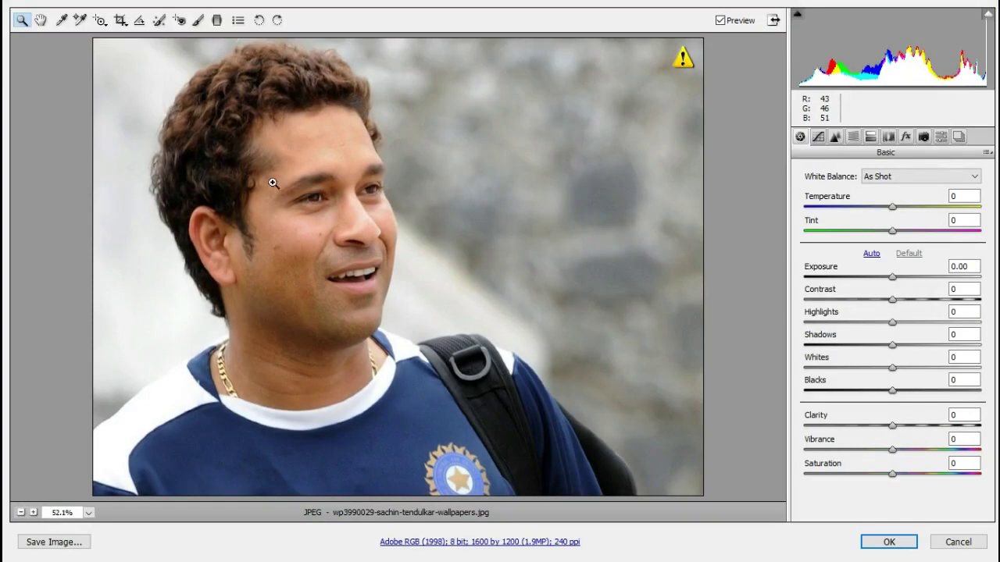
Step: Inspect the cheek skin up close at 100%, then warm Temperature to +4 in Camera Raw
drag(285, 209, 342, 260)
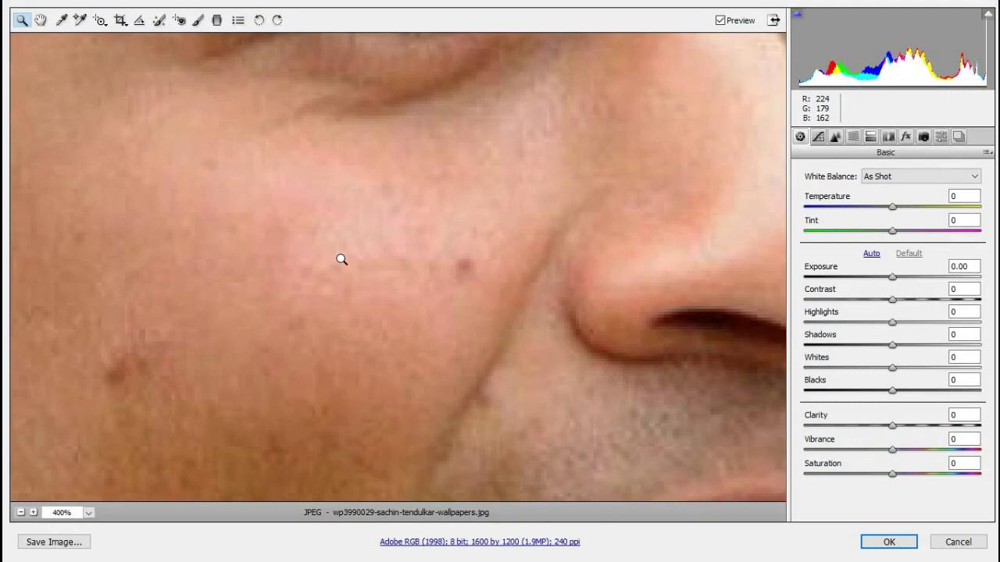
key(ctrl+alt+0)
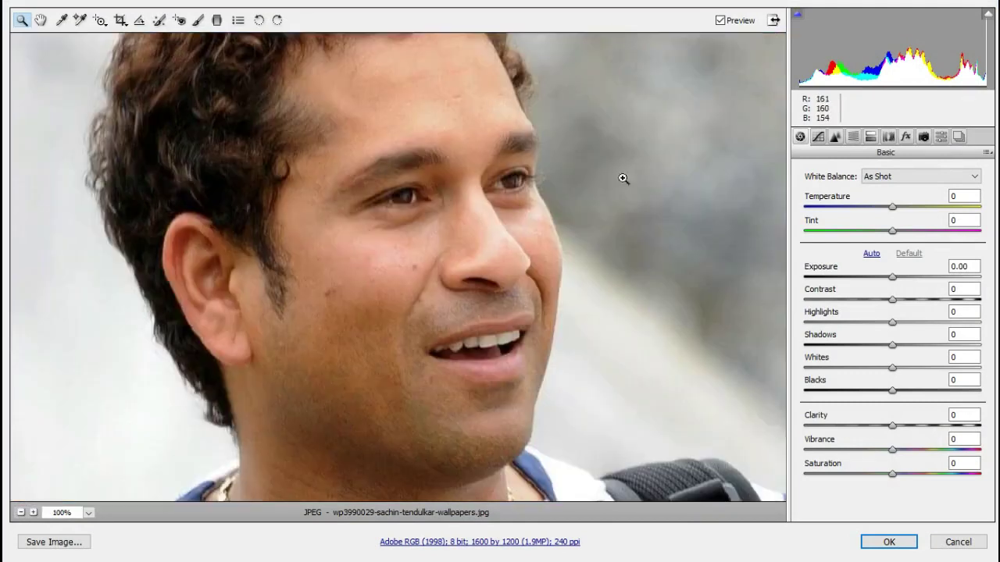
scroll(616, 209, down, 5)
scroll(616, 212, up, 8)
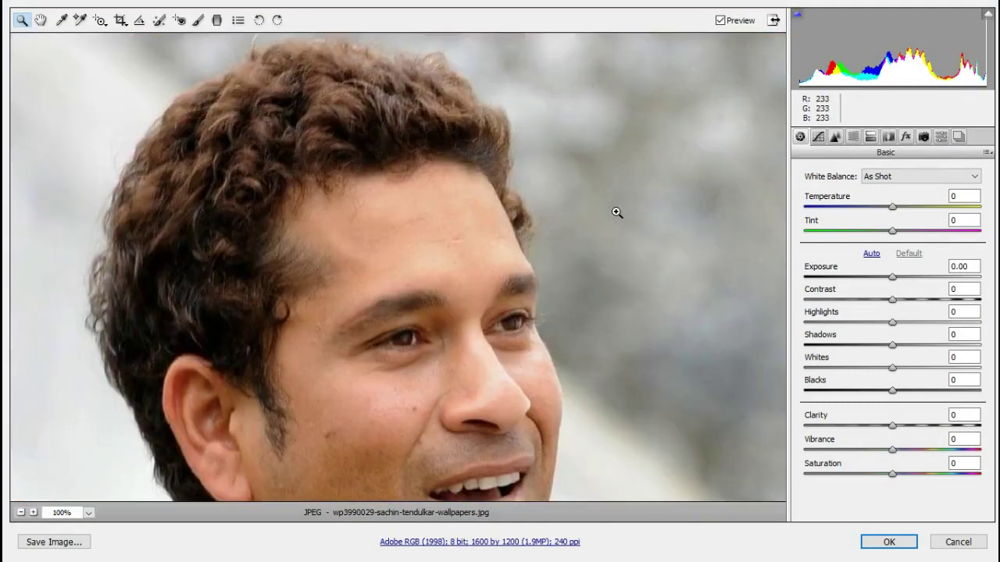
scroll(616, 211, down, 5)
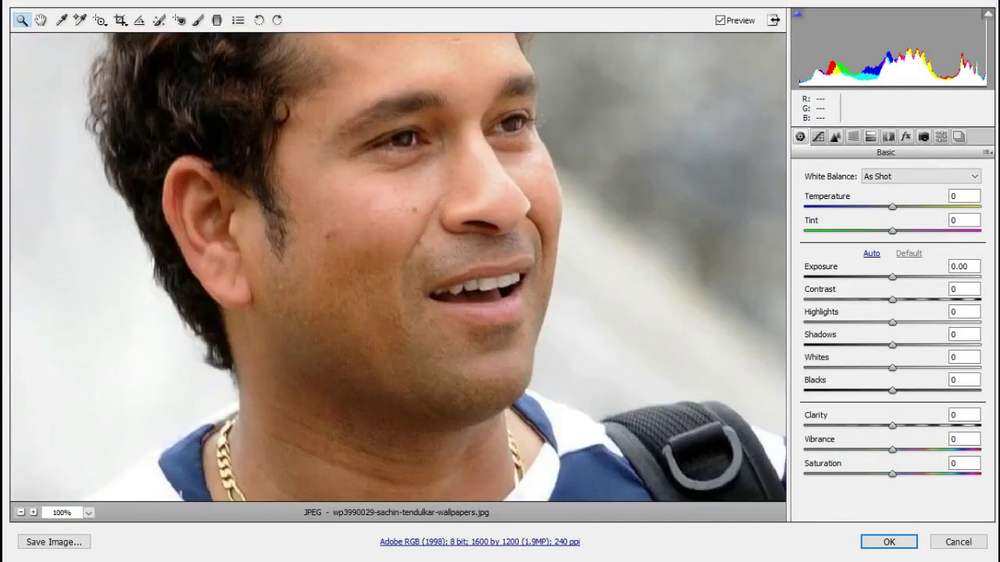
mouse_move(892, 206)
mouse_down()
mouse_move(903, 208)
mouse_move(897, 231)
mouse_up()
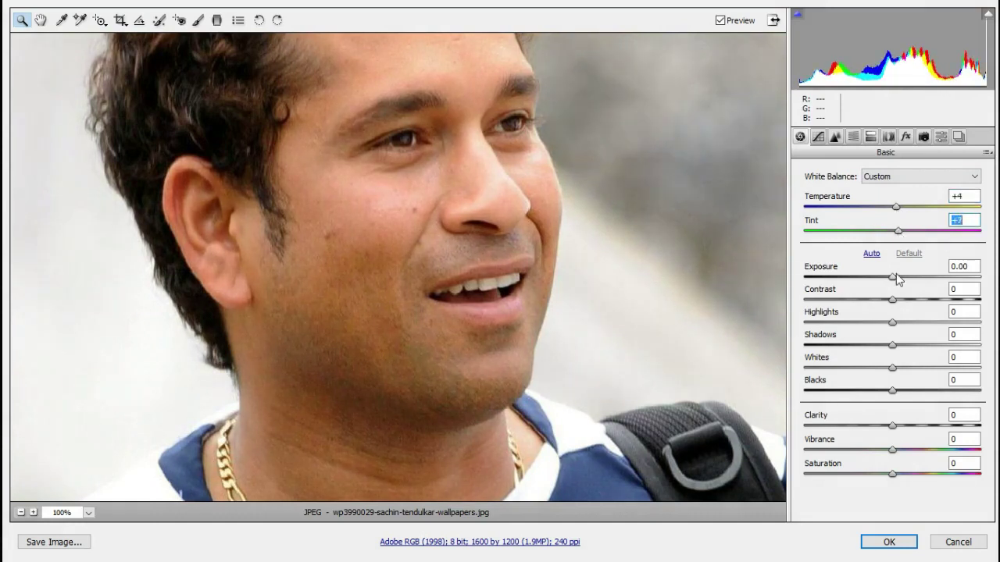
Step: Set Exposure -0.15, Contrast +7, Shadows -23, Whites +17 and Blacks -12 in Camera Raw
drag(894, 278, 889, 279)
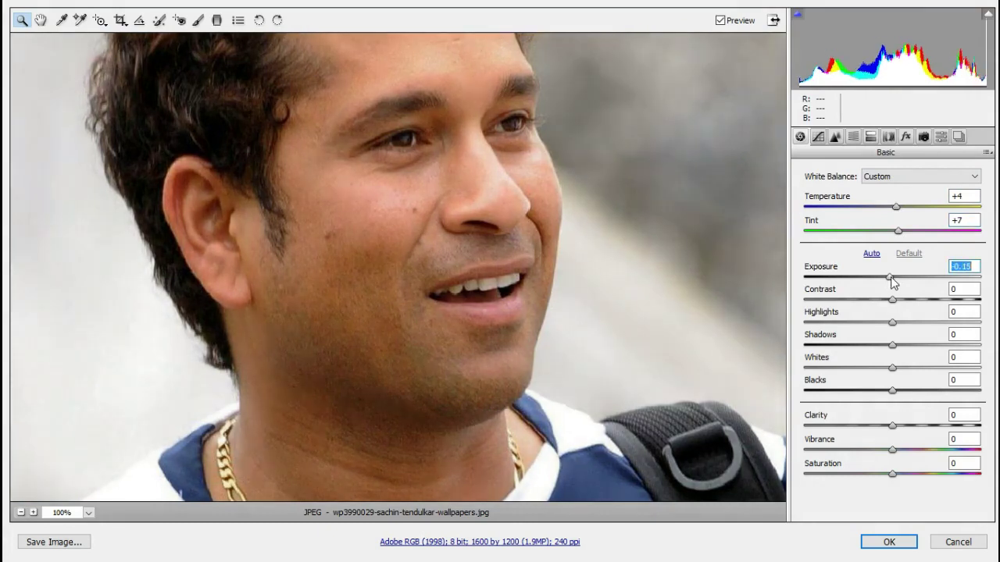
mouse_move(895, 298)
mouse_down()
mouse_move(905, 298)
mouse_move(864, 328)
mouse_move(901, 329)
mouse_move(865, 347)
mouse_move(876, 350)
mouse_up()
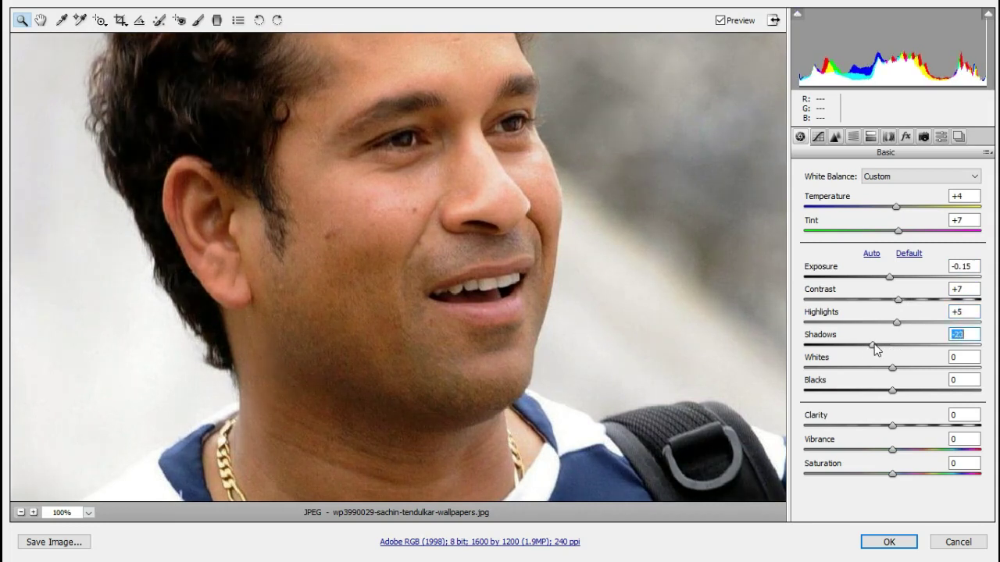
drag(893, 368, 906, 363)
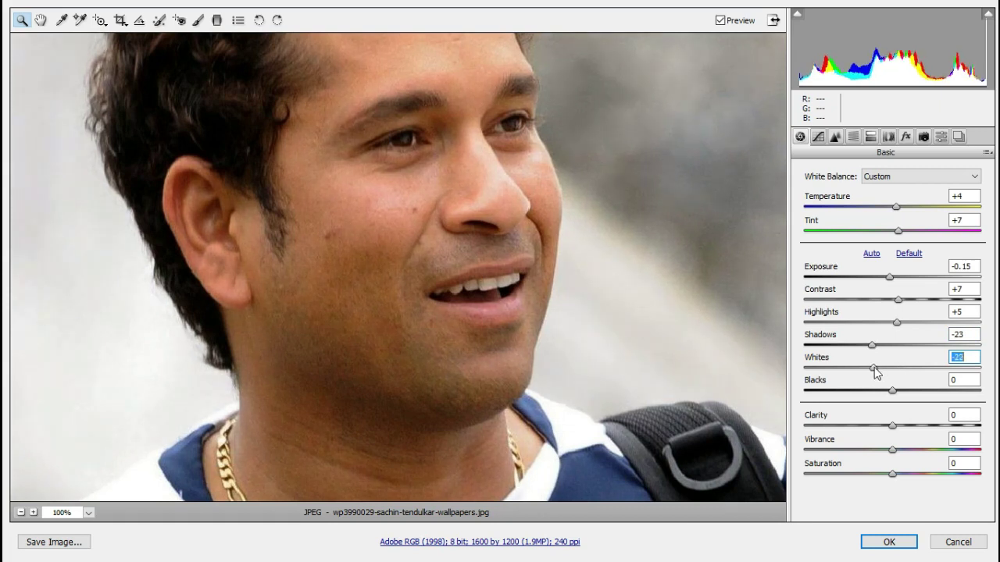
mouse_move(907, 363)
mouse_down()
mouse_move(916, 366)
mouse_move(908, 367)
mouse_up()
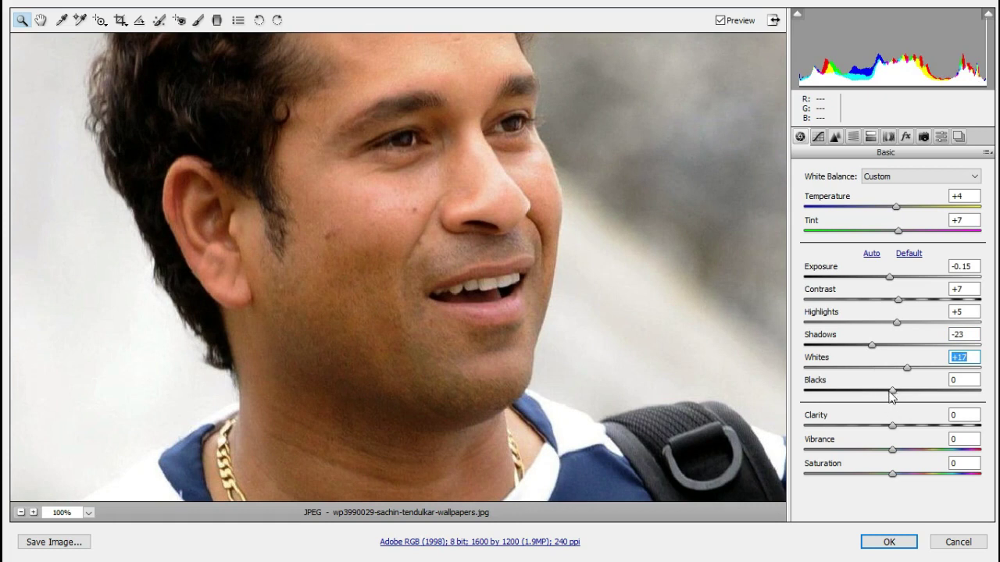
mouse_move(893, 395)
mouse_down()
mouse_move(903, 400)
mouse_move(882, 404)
mouse_up()
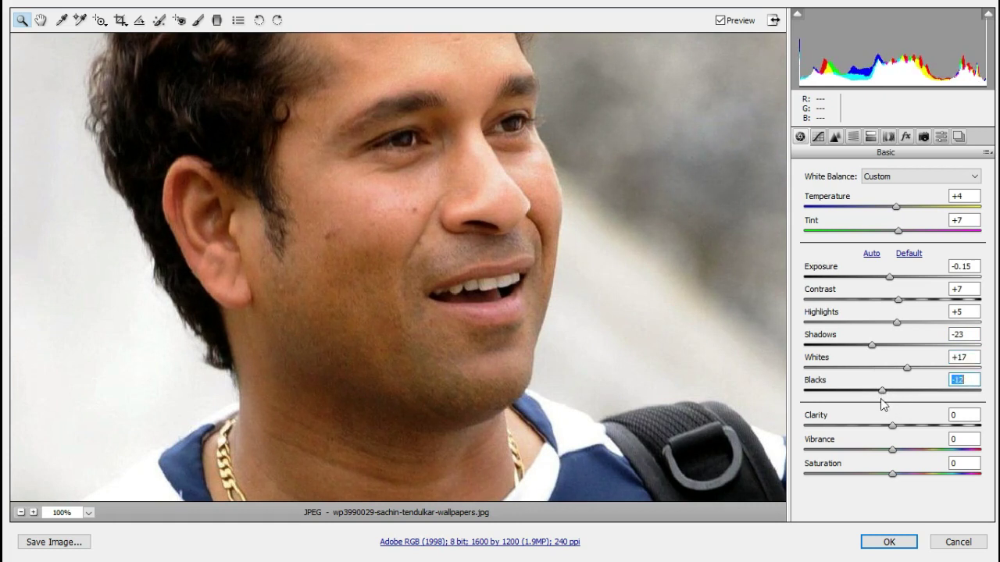
Step: Add Clarity +12 and Vibrance +14, then apply the Camera Raw adjustments
drag(895, 427, 905, 429)
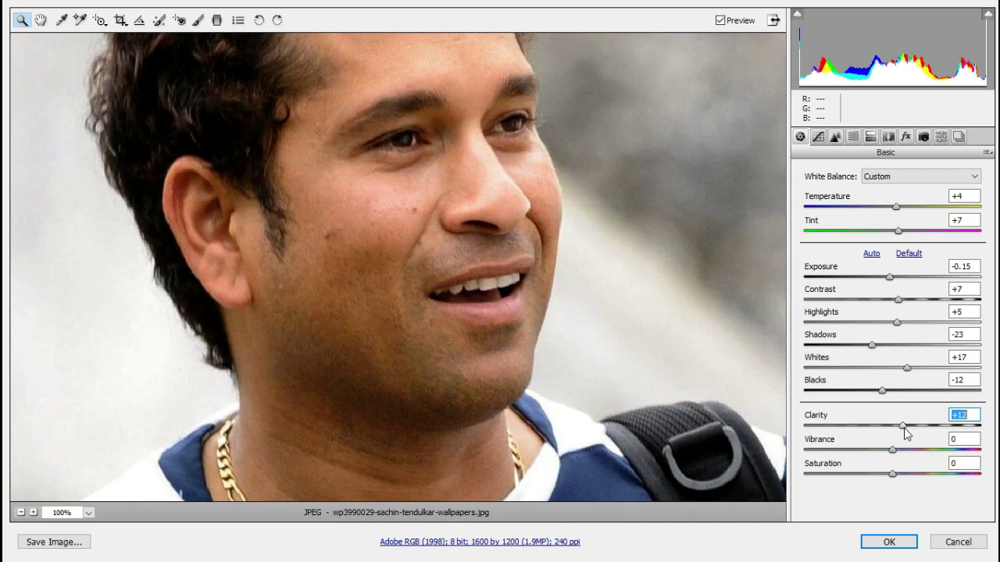
scroll(493, 311, down, 3)
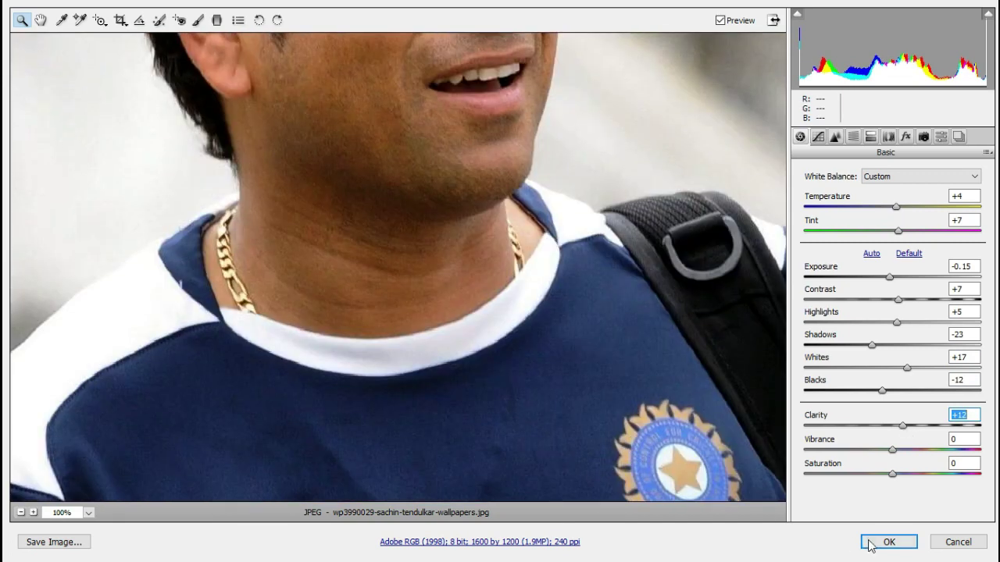
scroll(669, 428, up, 3)
scroll(677, 430, down, 1)
scroll(683, 431, down, 2)
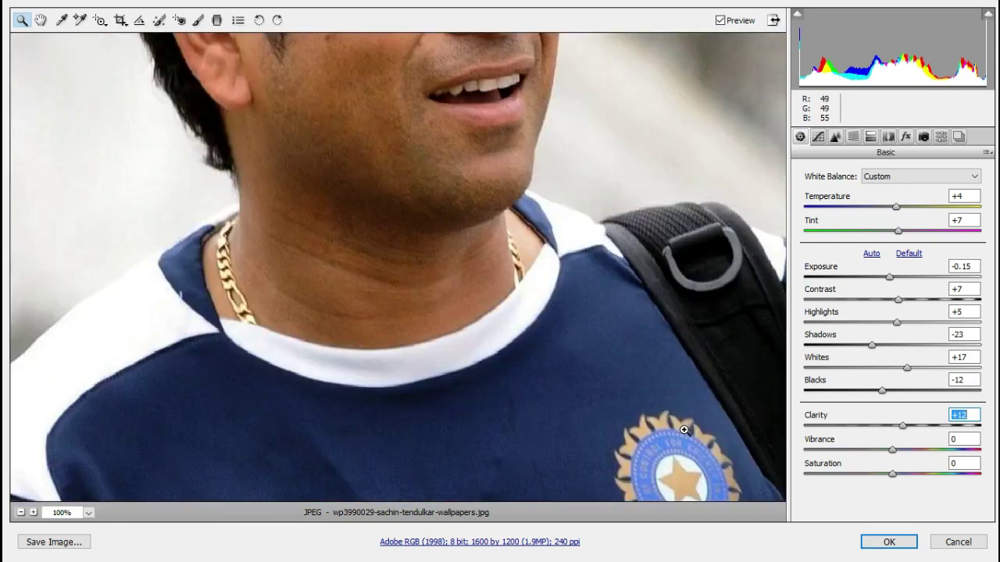
scroll(683, 431, up, 3)
drag(892, 450, 905, 453)
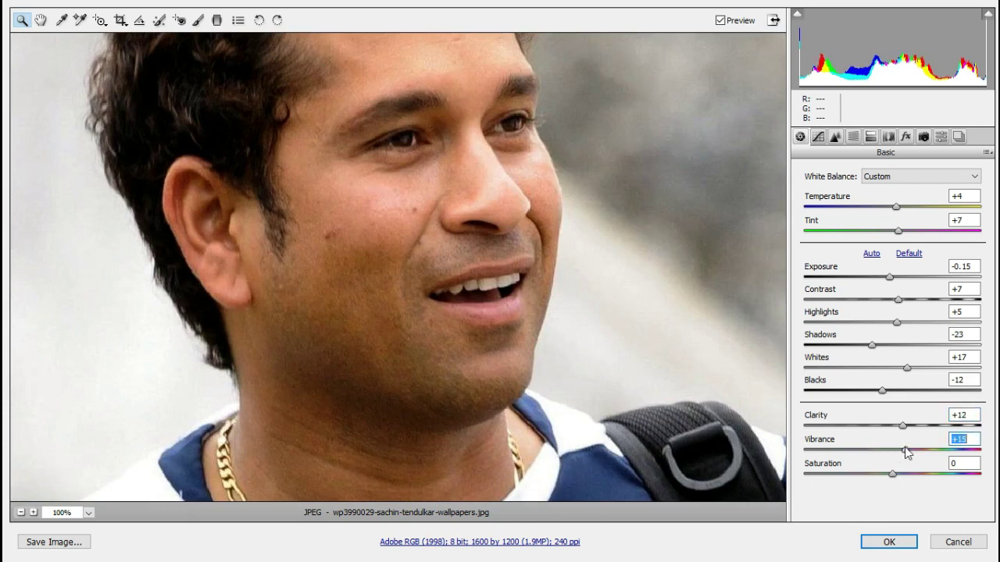
click(888, 541)
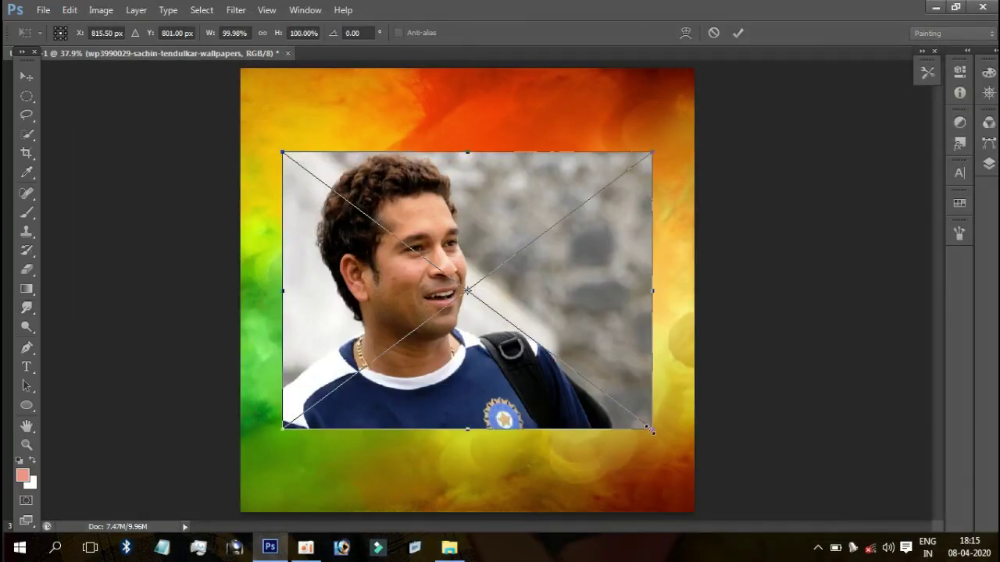
Step: Scale the placed photo to about 134% from its centre and shift it right and down
drag(652, 429, 684, 466)
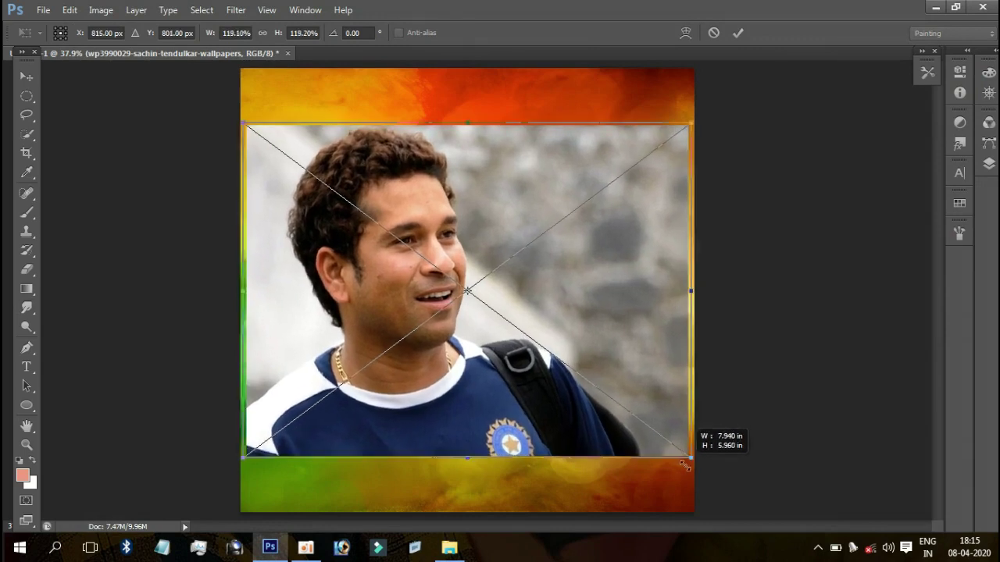
drag(684, 465, 590, 324)
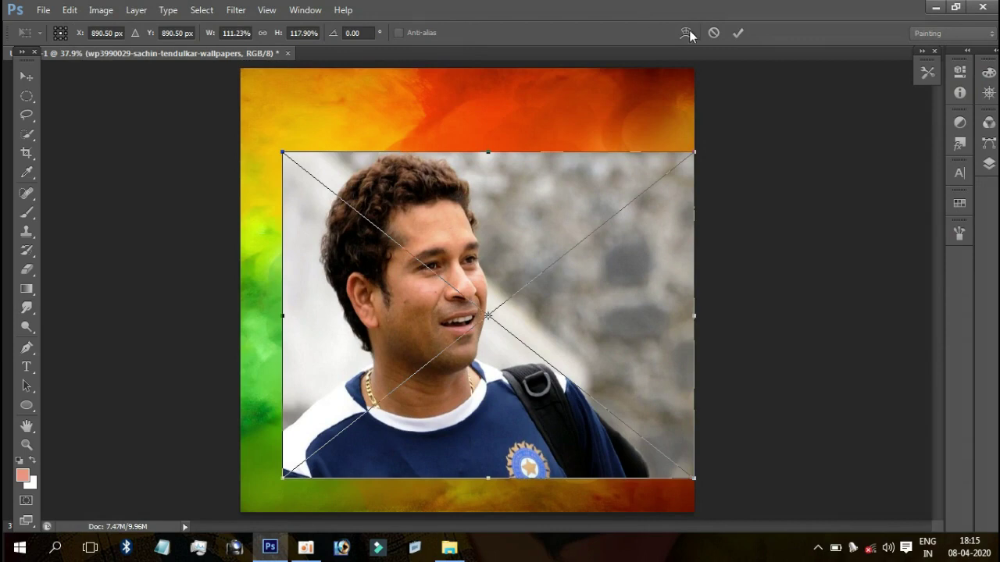
key(ctrl+z)
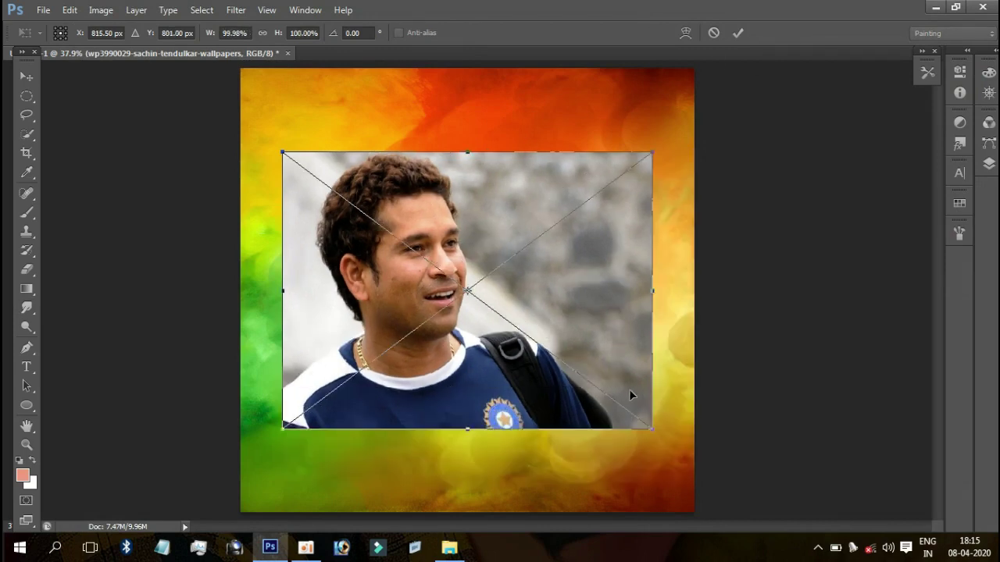
drag(652, 430, 715, 476)
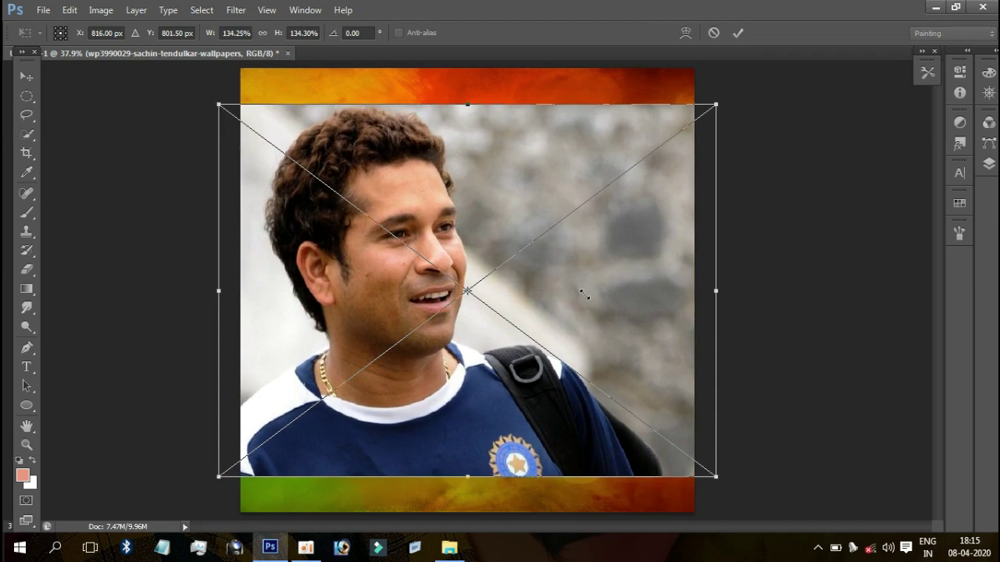
drag(563, 277, 593, 285)
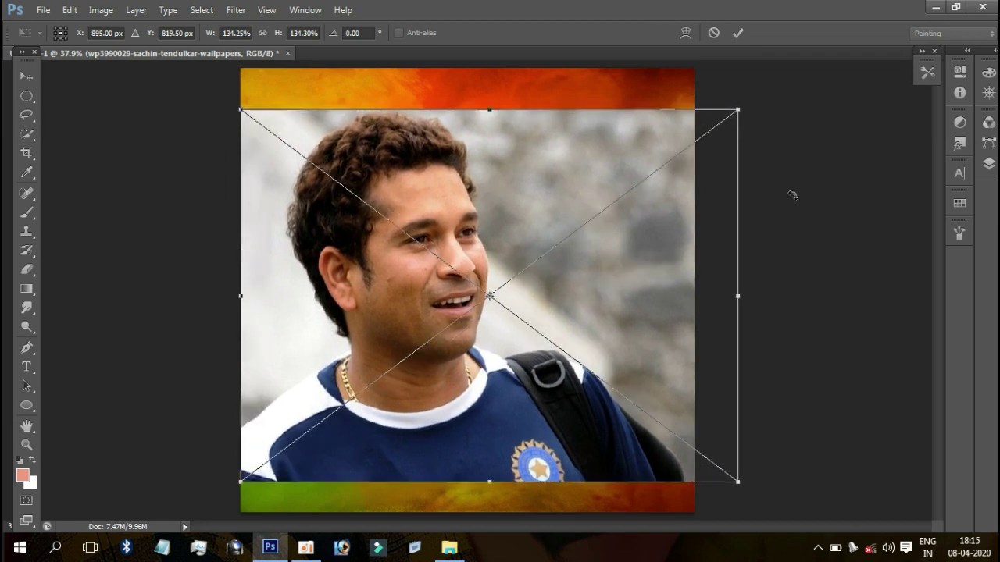
Step: Crop the canvas to the photo's edges, removing the green strip and most of the orange band
key(r)
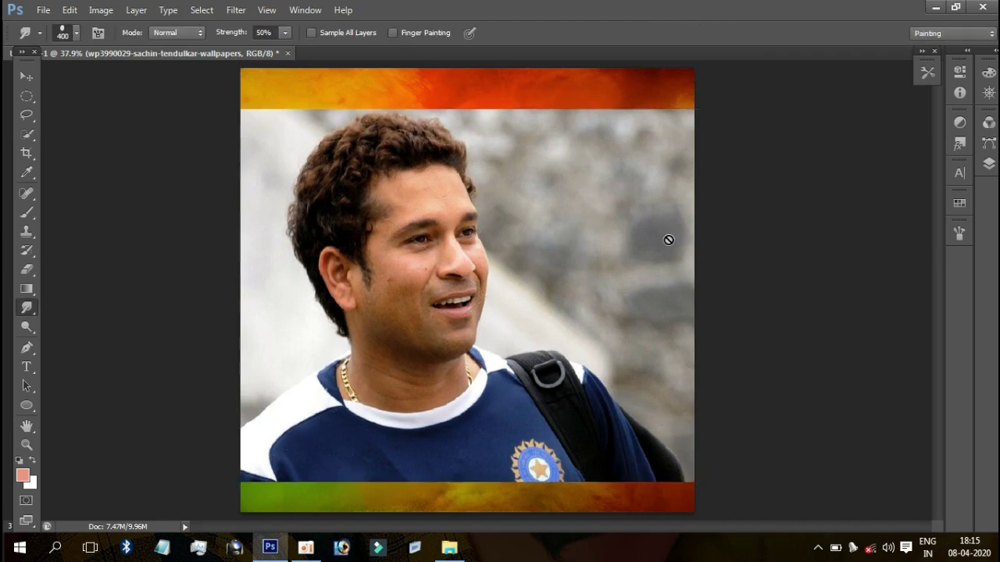
key(c)
drag(467, 509, 467, 496)
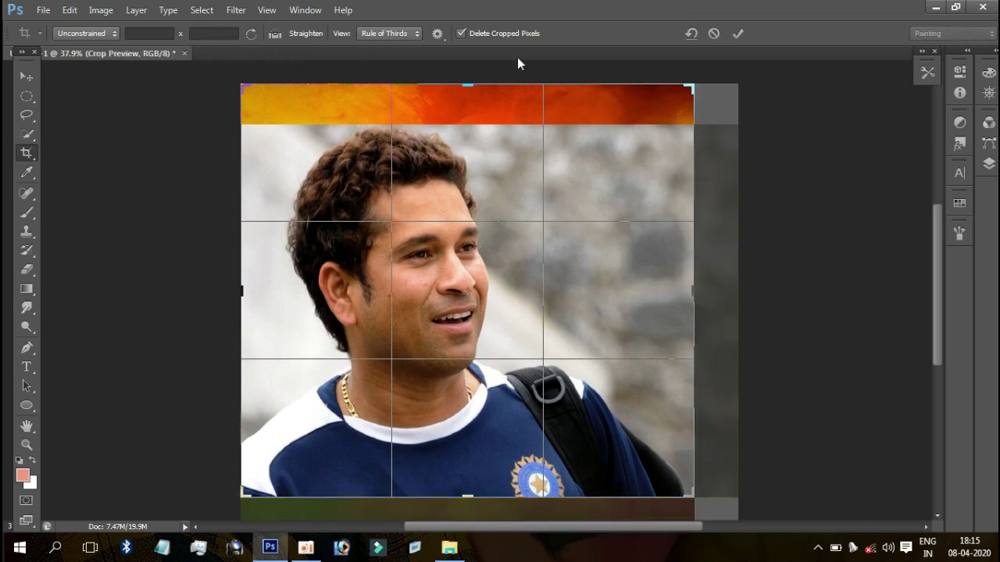
drag(468, 86, 468, 106)
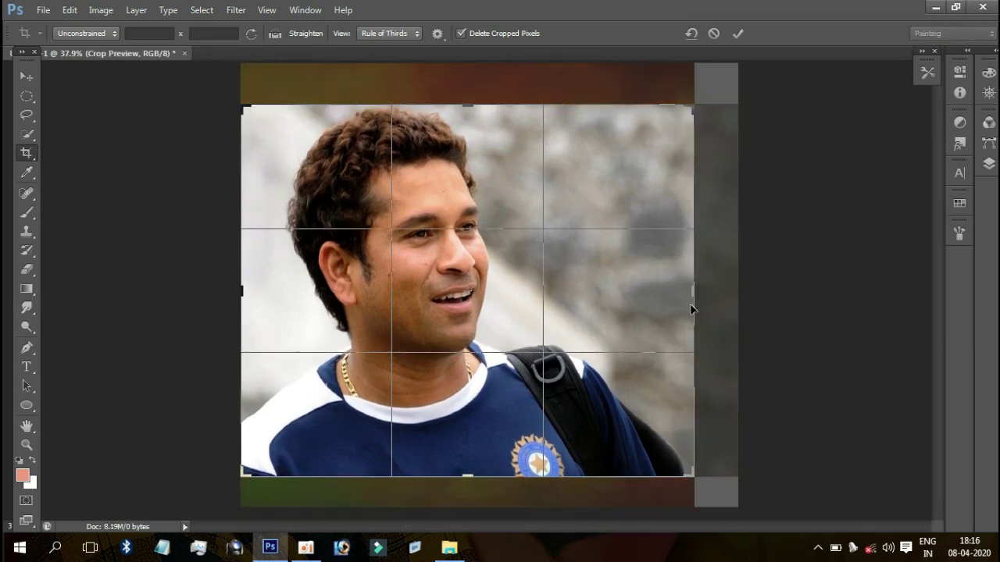
drag(691, 293, 665, 293)
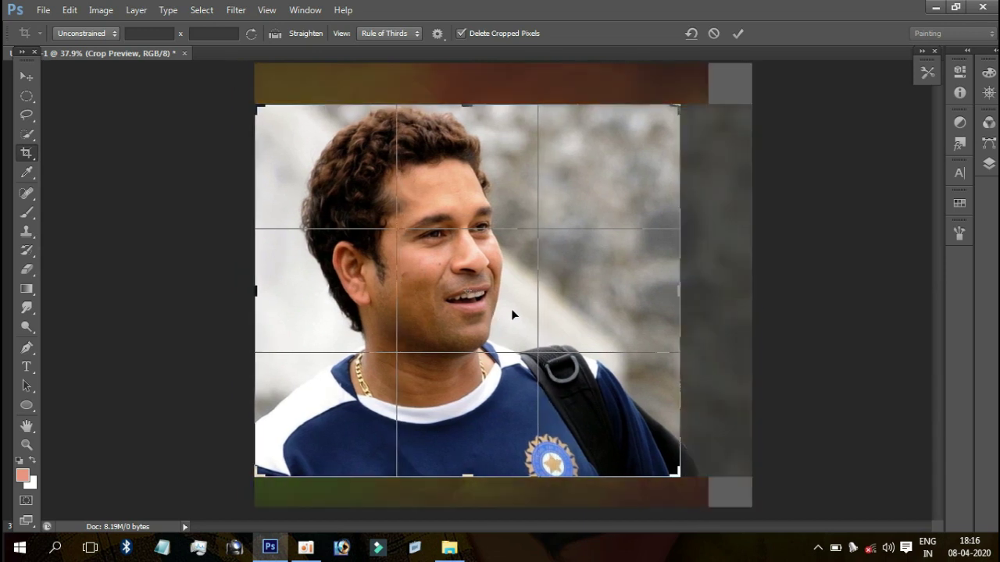
drag(447, 311, 457, 311)
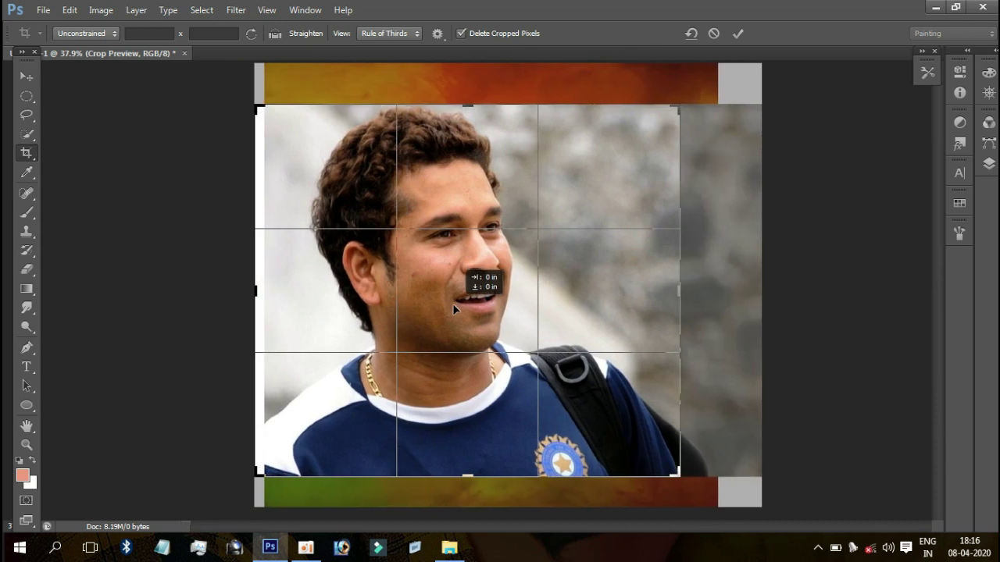
drag(456, 305, 460, 303)
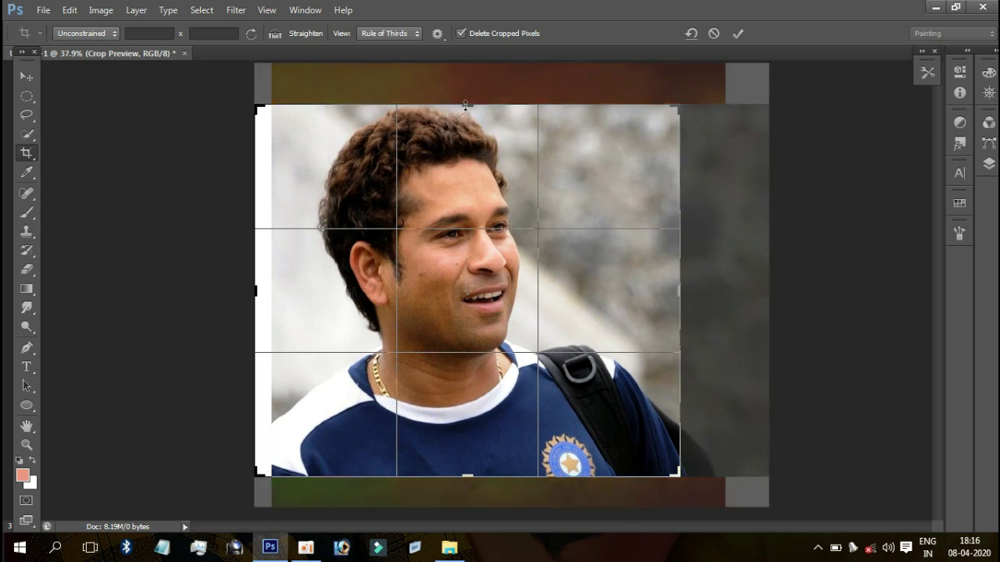
drag(466, 102, 465, 100)
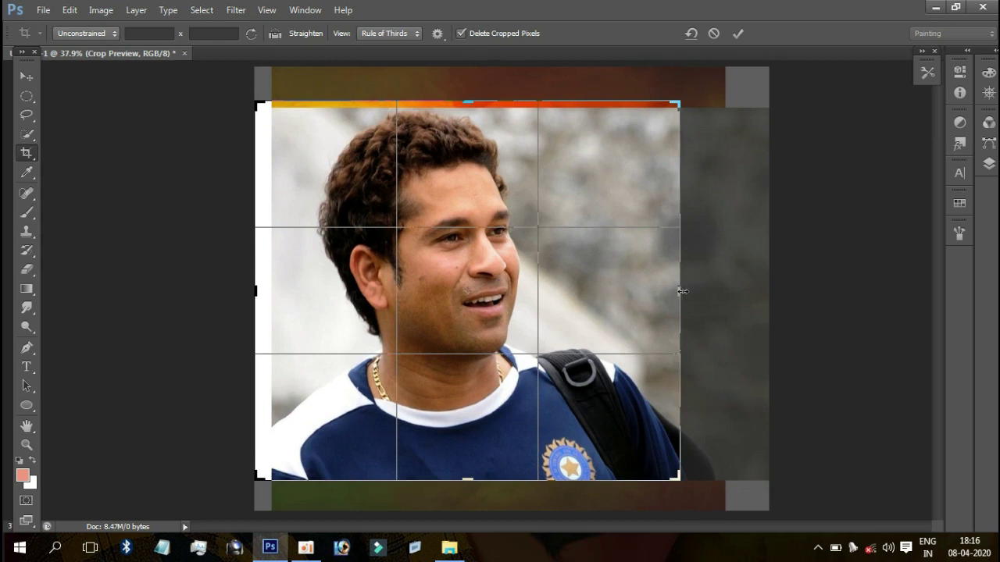
drag(682, 292, 680, 287)
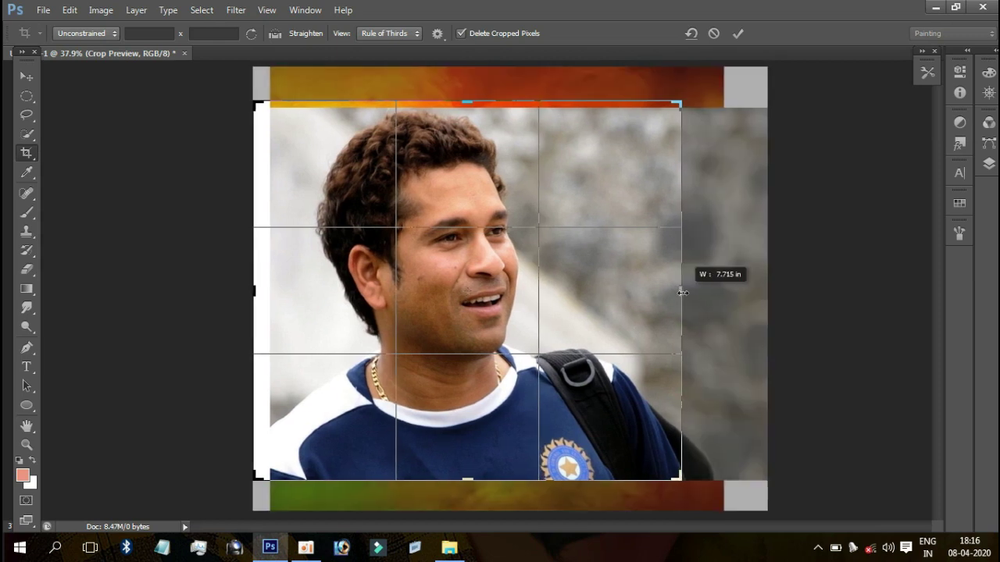
double_click(485, 264)
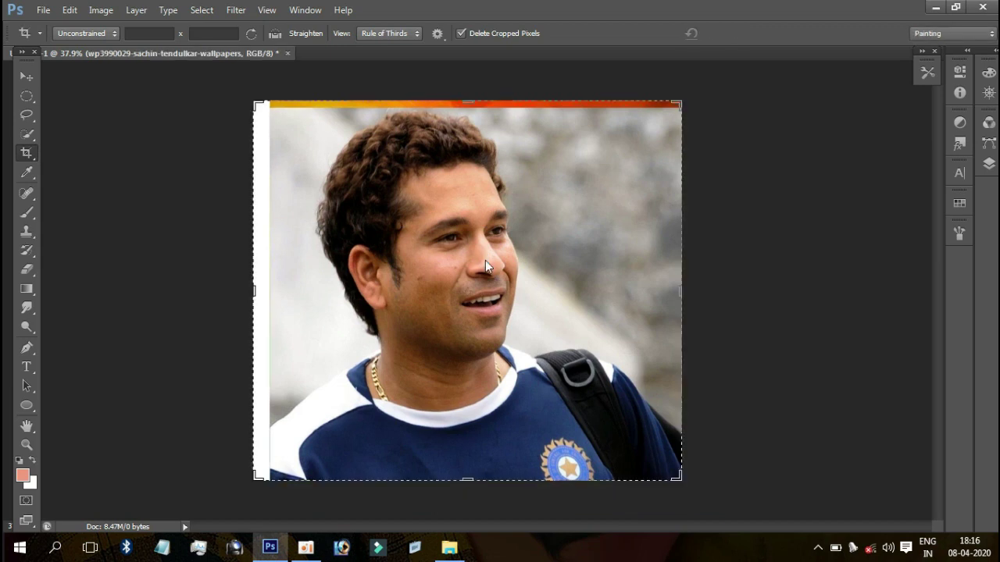
click(485, 264)
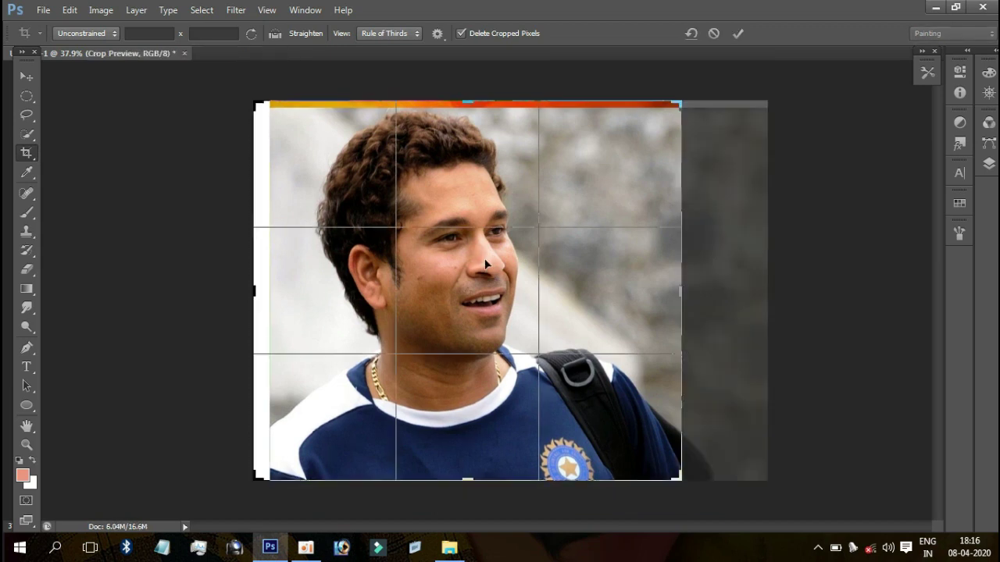
key(Return)
Step: Fit the image, then zoom to about 194% on the left shoulder's white collar
key(v)
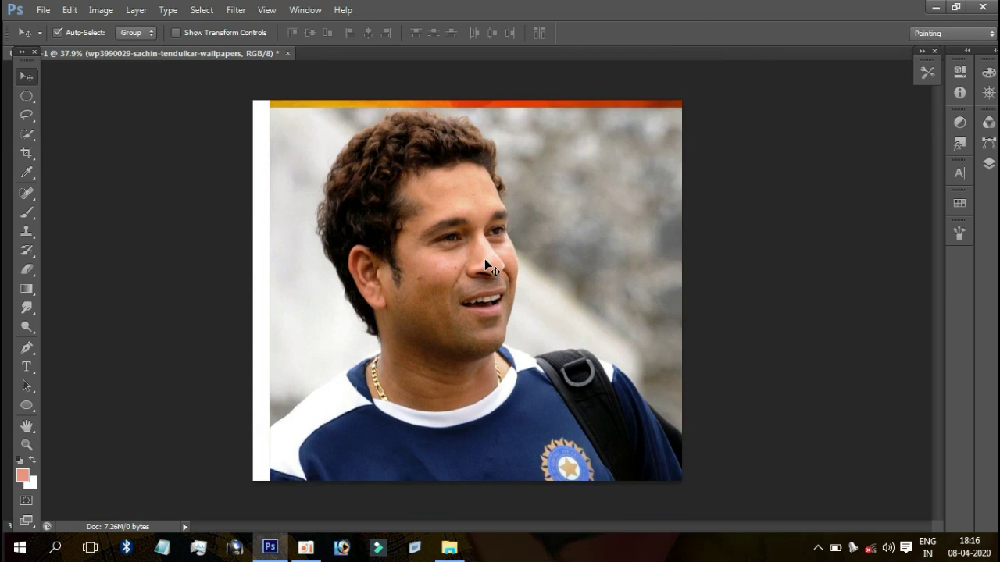
key(ctrl+plus)
key(ctrl+plus)
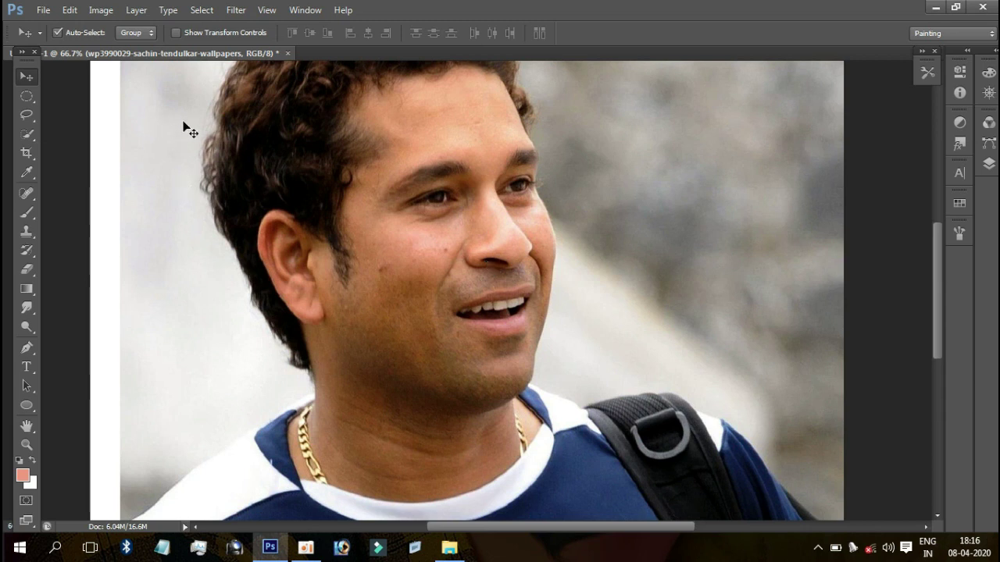
key(ctrl+0)
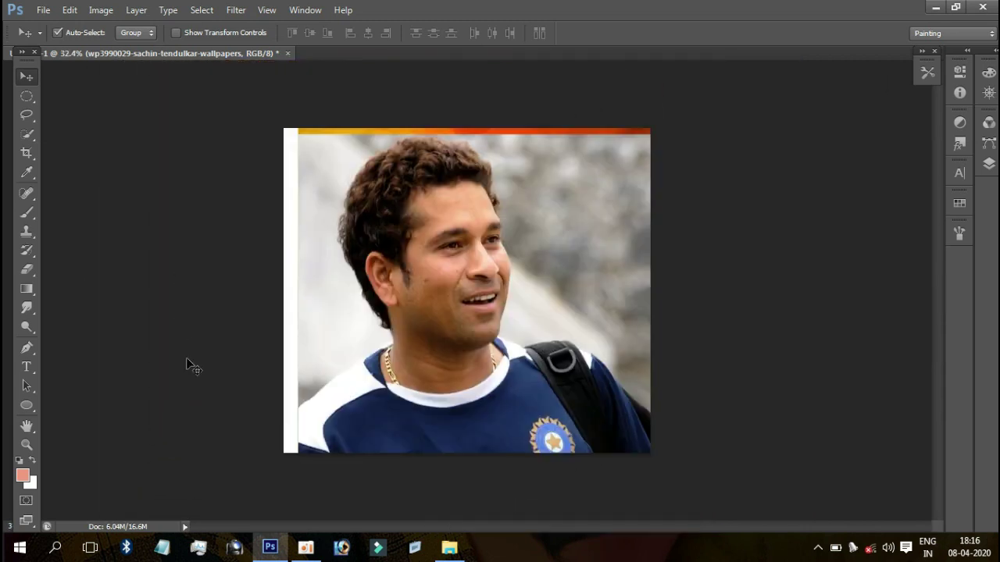
scroll(276, 440, up, 2)
scroll(344, 350, up, 2)
scroll(281, 367, up, 1)
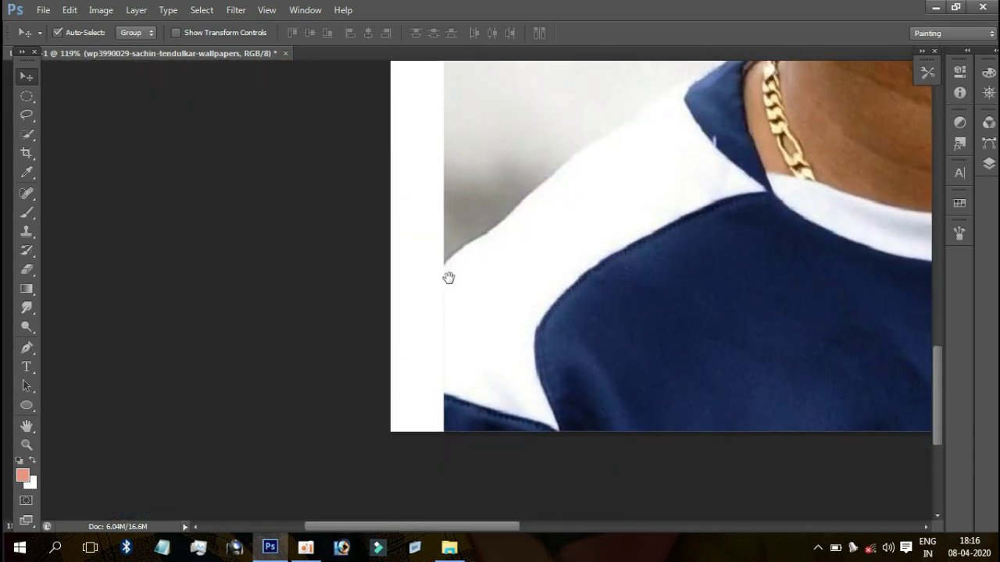
scroll(324, 327, up, 1)
scroll(368, 317, up, 1)
scroll(366, 324, up, 1)
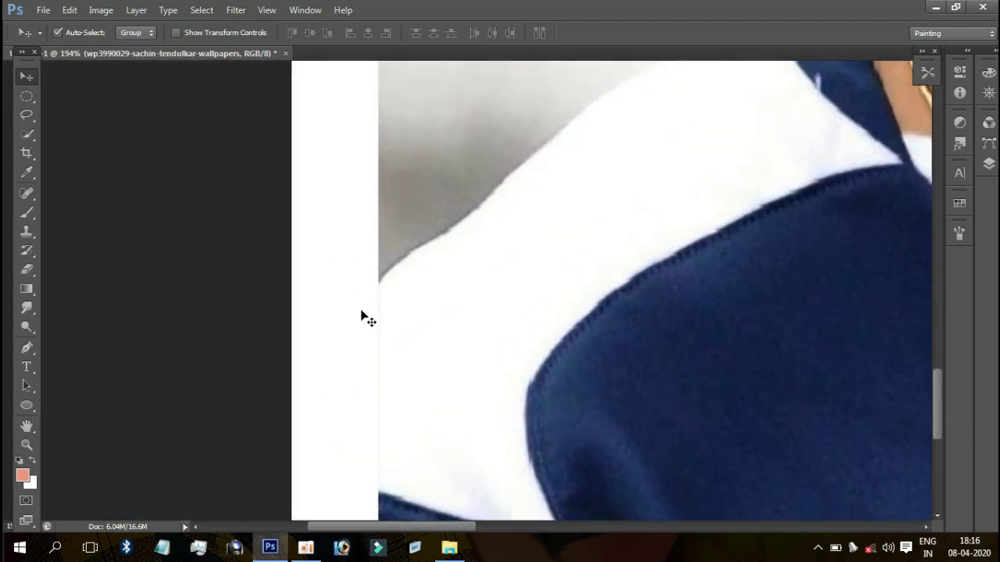
Step: Start a Pen path on the left collar and curve it up to where the neck meets the hair
key(p)
mouse_move(376, 286)
mouse_down()
mouse_move(413, 254)
mouse_move(357, 329)
mouse_up()
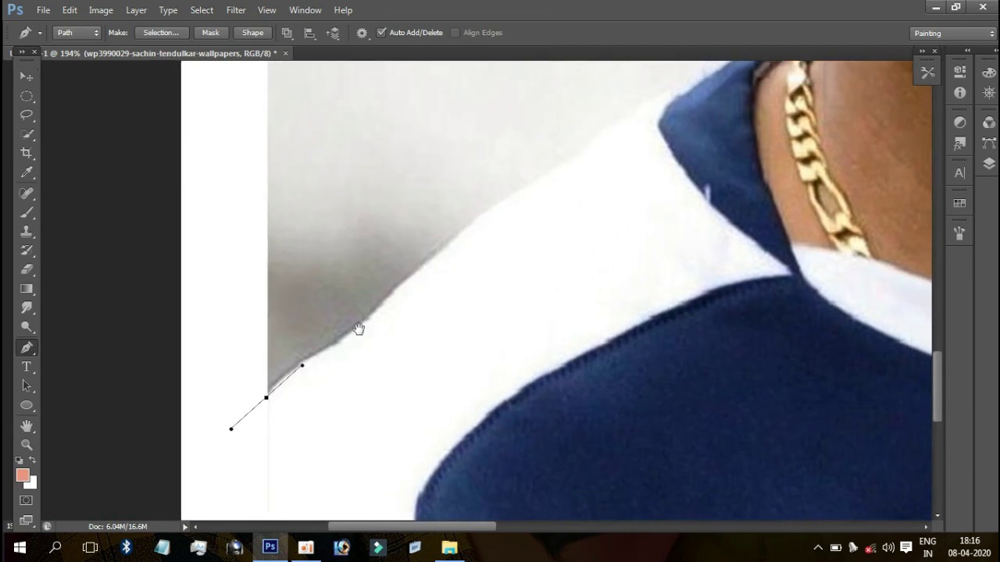
click(373, 326)
scroll(341, 352, up, 2)
mouse_move(438, 269)
mouse_down()
mouse_move(483, 242)
mouse_move(341, 333)
mouse_up()
mouse_move(479, 238)
mouse_down()
mouse_move(520, 217)
mouse_move(390, 309)
mouse_up()
drag(434, 271, 512, 245)
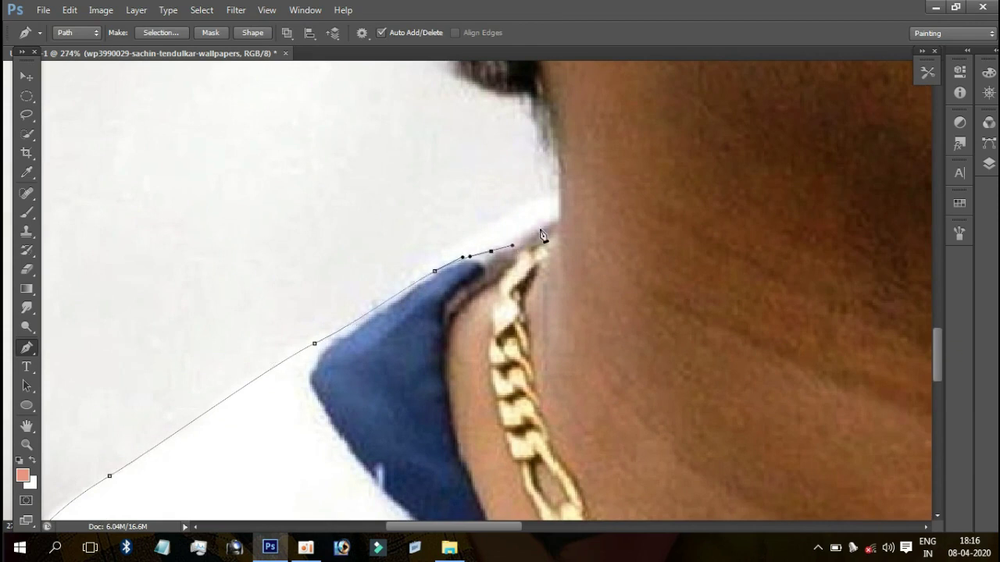
key(ctrl+alt+z)
key(ctrl+alt+z)
drag(449, 250, 467, 241)
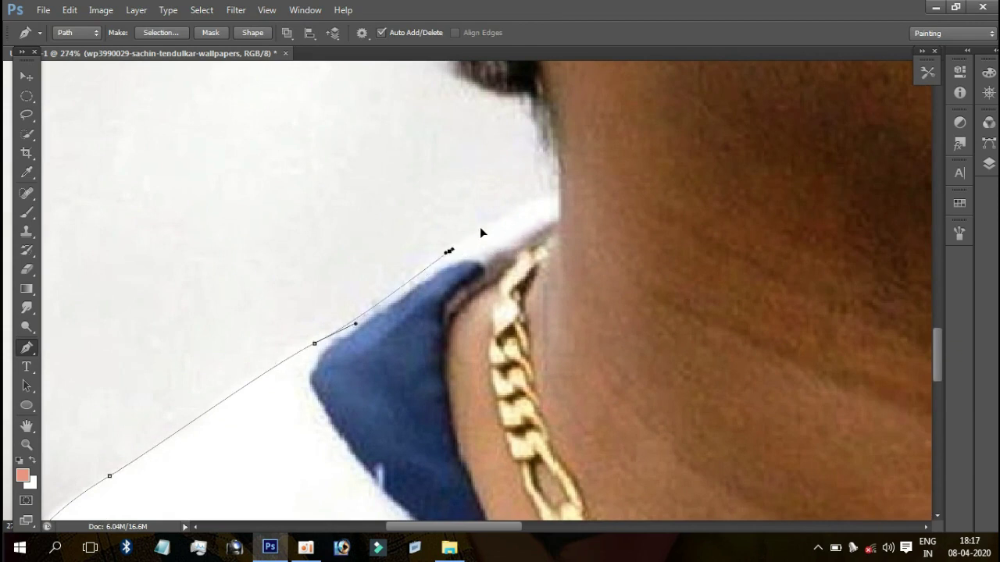
mouse_move(512, 208)
mouse_down()
mouse_move(555, 187)
mouse_move(425, 390)
mouse_up()
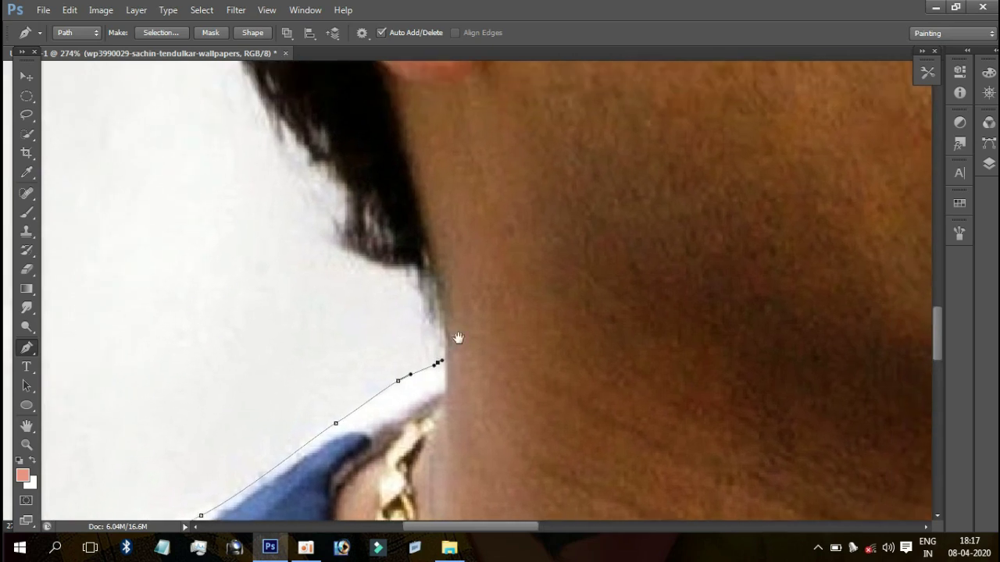
drag(378, 269, 344, 242)
Step: Continue the outline up the back of the hair around the curls
mouse_move(342, 186)
mouse_down()
mouse_move(412, 348)
mouse_move(464, 428)
mouse_up()
mouse_move(383, 310)
mouse_down()
mouse_move(406, 344)
mouse_move(425, 439)
mouse_up()
drag(375, 335, 384, 391)
drag(379, 132, 380, 364)
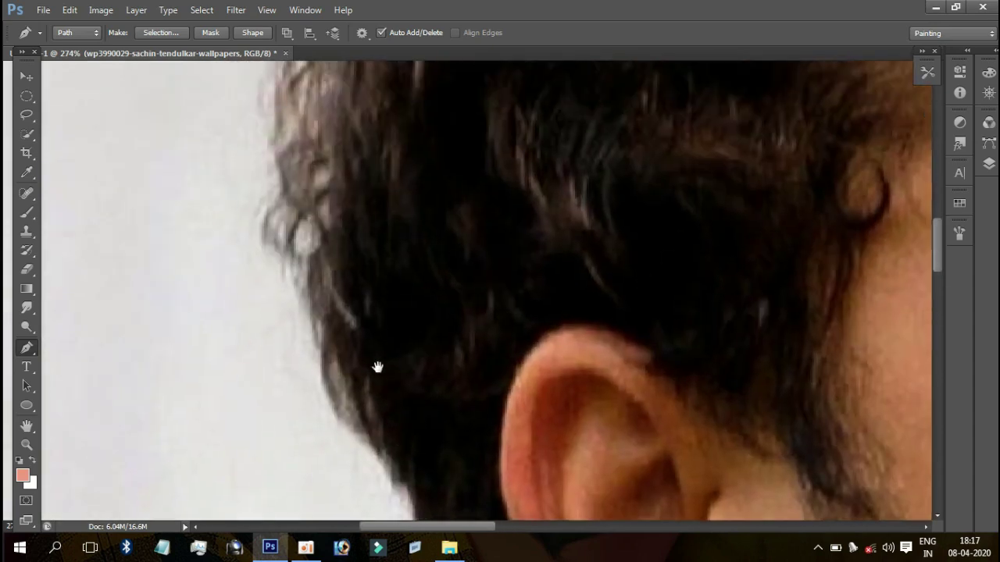
drag(312, 301, 345, 402)
drag(330, 279, 357, 383)
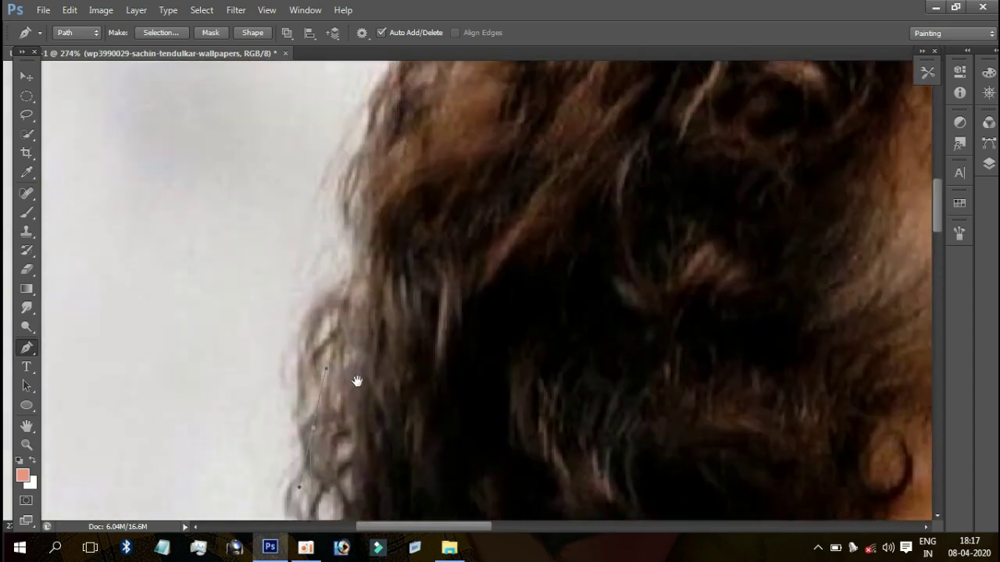
mouse_move(346, 313)
mouse_down()
mouse_move(350, 383)
mouse_move(381, 440)
mouse_up()
click(349, 316)
click(372, 282)
click(396, 248)
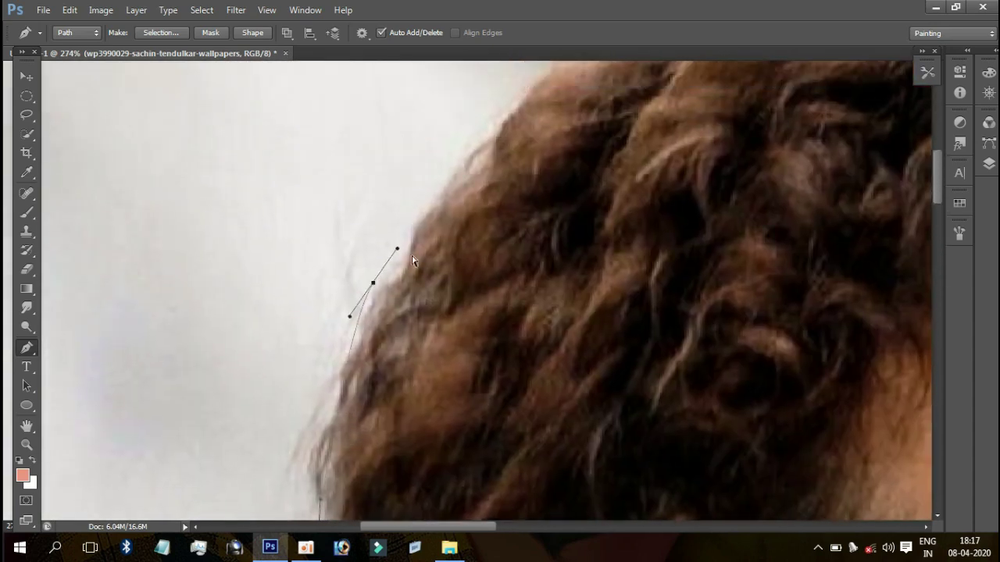
click(397, 282)
click(412, 266)
drag(430, 250, 391, 297)
click(428, 248)
Step: Carry the outline over the crown of the hair and down the front hair
drag(636, 145, 424, 279)
click(440, 263)
click(477, 237)
drag(660, 176, 764, 189)
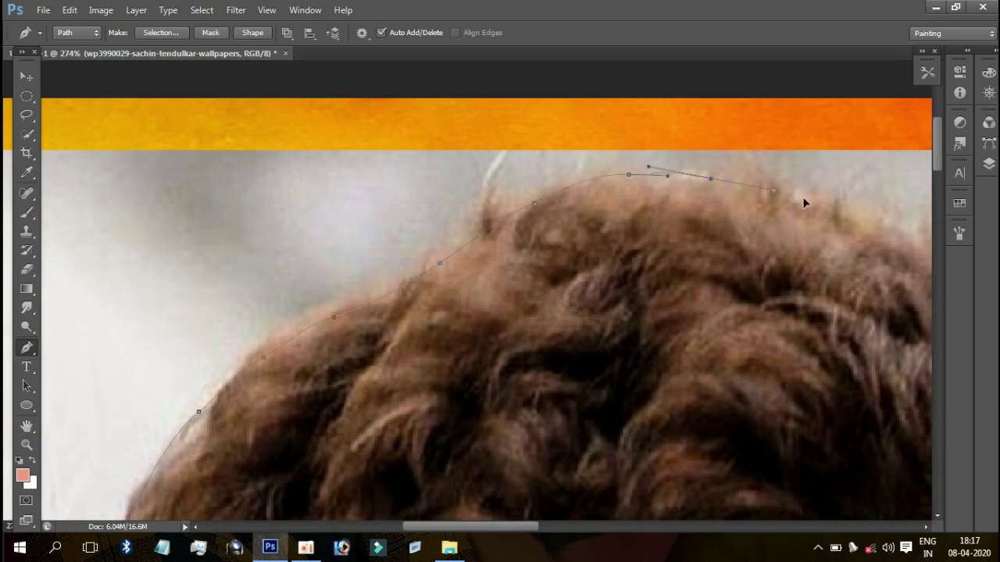
scroll(596, 183, down, 1)
scroll(614, 190, right, 5)
mouse_move(520, 175)
mouse_down()
mouse_move(586, 173)
mouse_move(556, 224)
mouse_move(648, 271)
mouse_up()
click(682, 207)
scroll(687, 219, down, 1)
scroll(688, 219, right, 5)
scroll(685, 283, down, 1)
scroll(685, 284, right, 3)
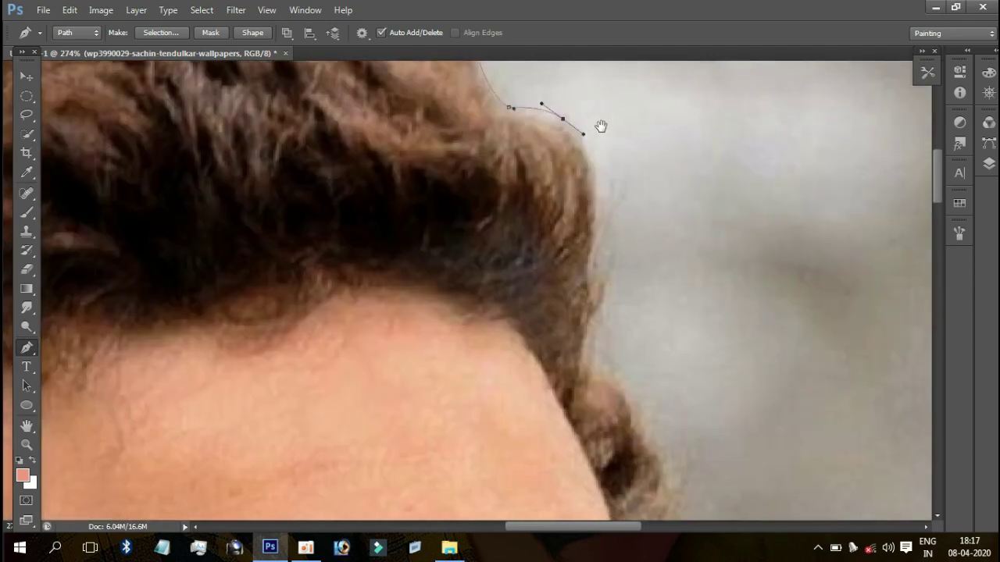
drag(584, 333, 579, 347)
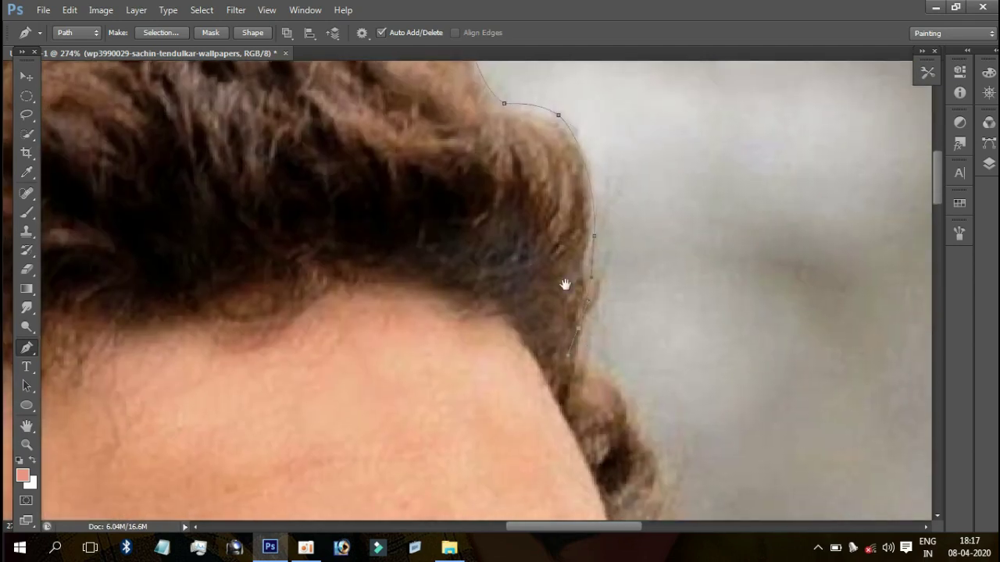
scroll(567, 283, down, 1)
scroll(567, 284, right, 3)
Step: Add outline points along the forehead, brow edge and beside the eye
click(561, 248)
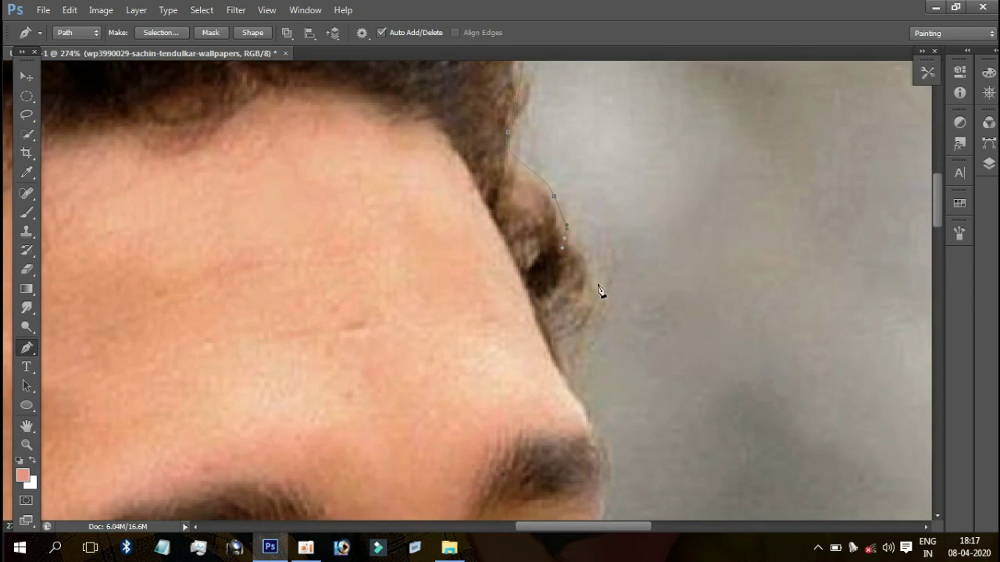
scroll(496, 224, up, 1)
scroll(495, 224, down, 1)
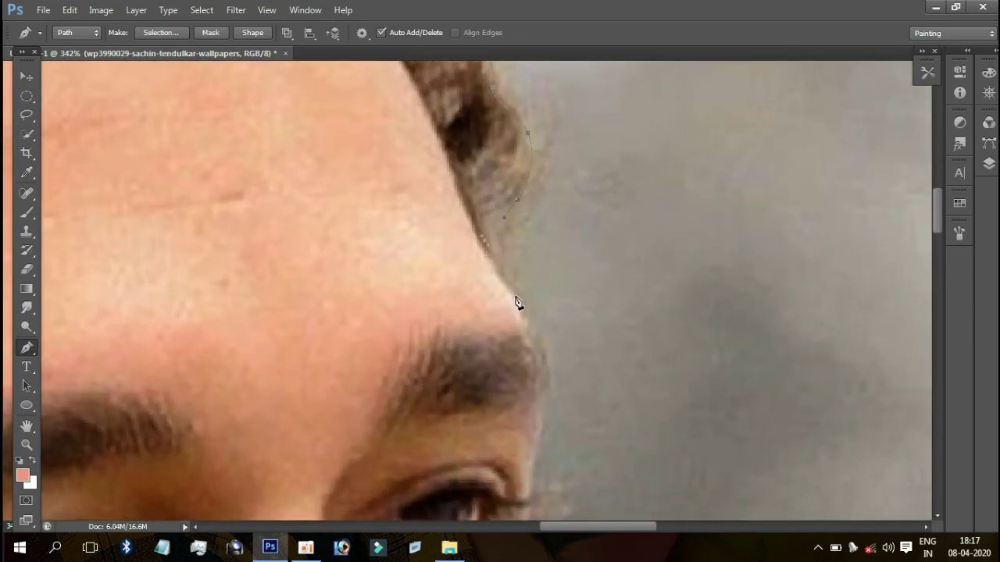
click(531, 335)
scroll(550, 250, down, 3)
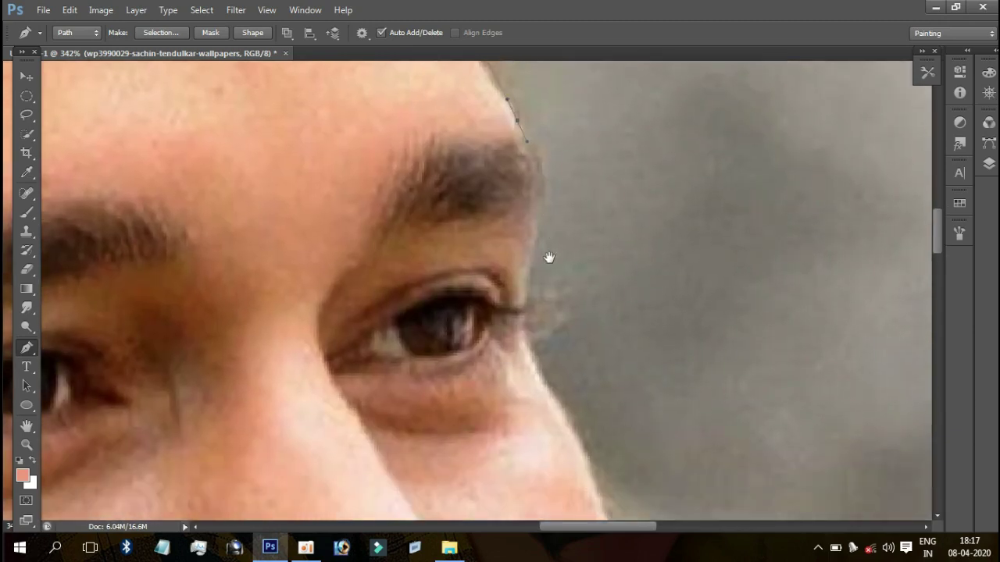
scroll(499, 188, up, 1)
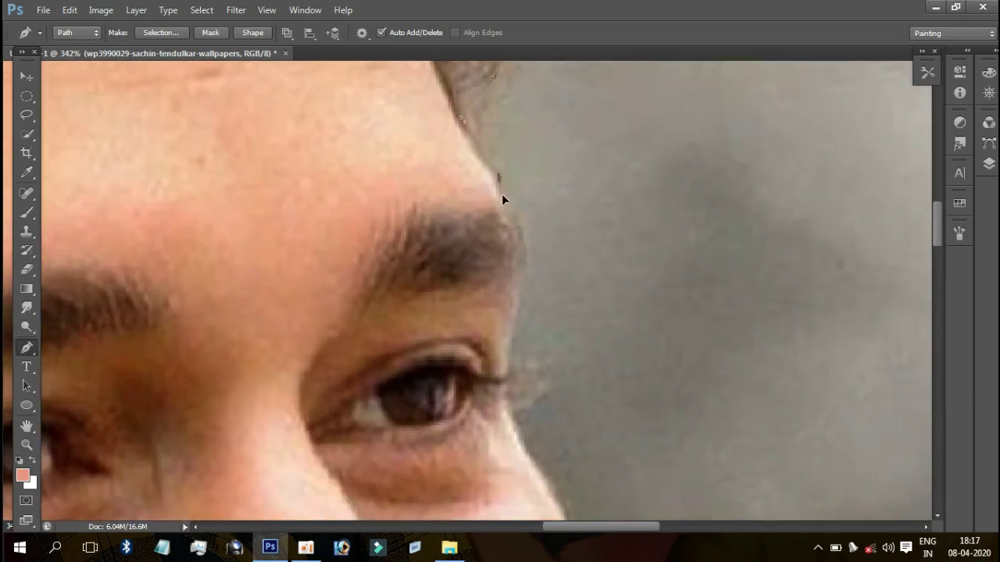
click(506, 193)
scroll(552, 225, down, 2)
click(564, 184)
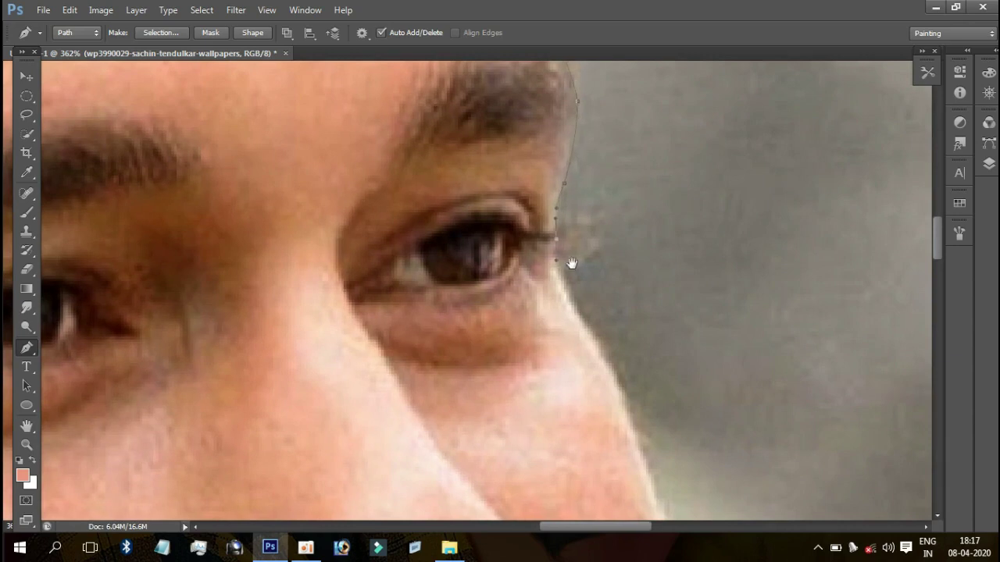
Step: Trace the outline down the cheek edge past the mouth
drag(637, 384, 547, 220)
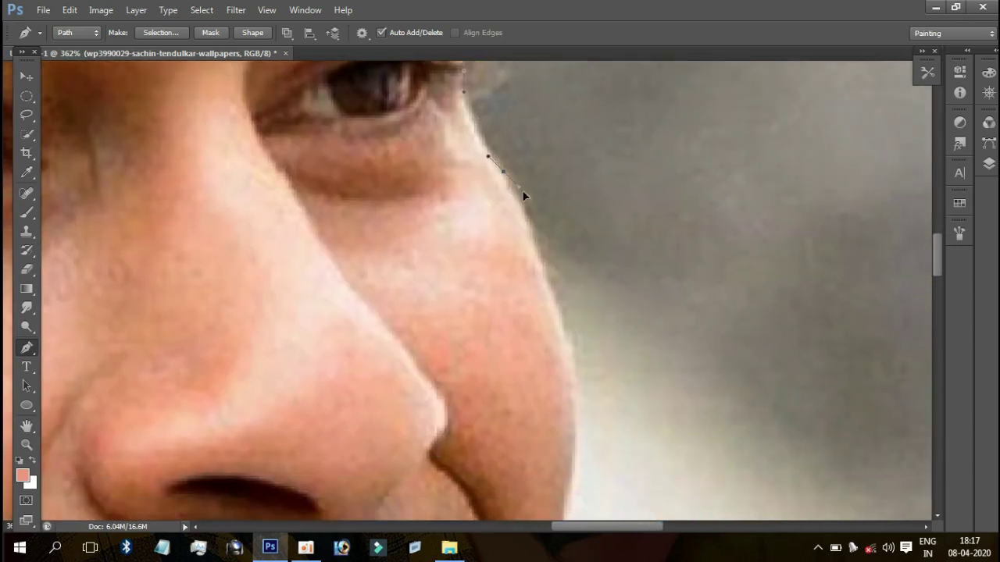
click(525, 204)
click(553, 295)
scroll(549, 207, down, 5)
click(511, 251)
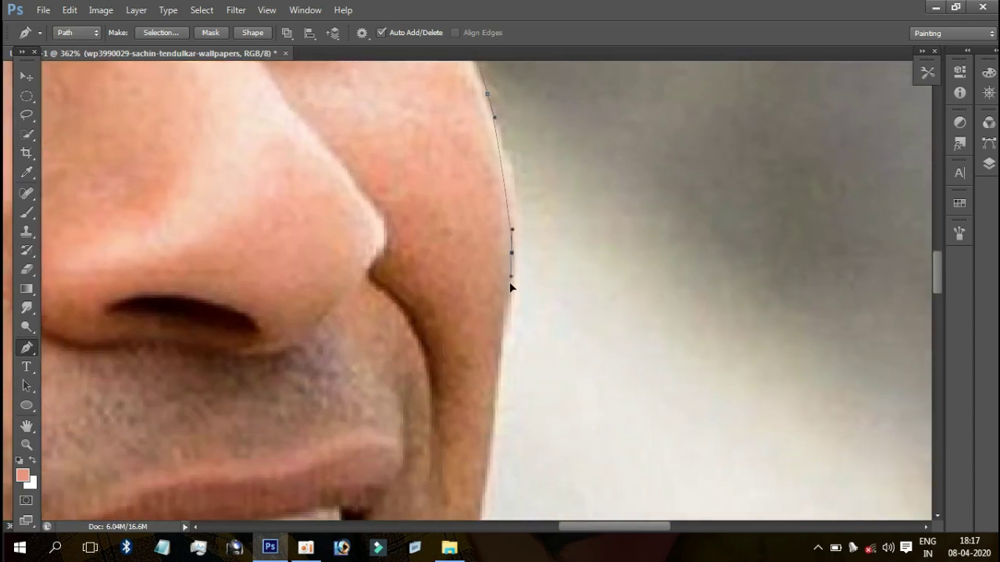
click(505, 317)
scroll(534, 247, down, 5)
click(534, 253)
click(528, 285)
click(524, 316)
scroll(528, 325, down, 5)
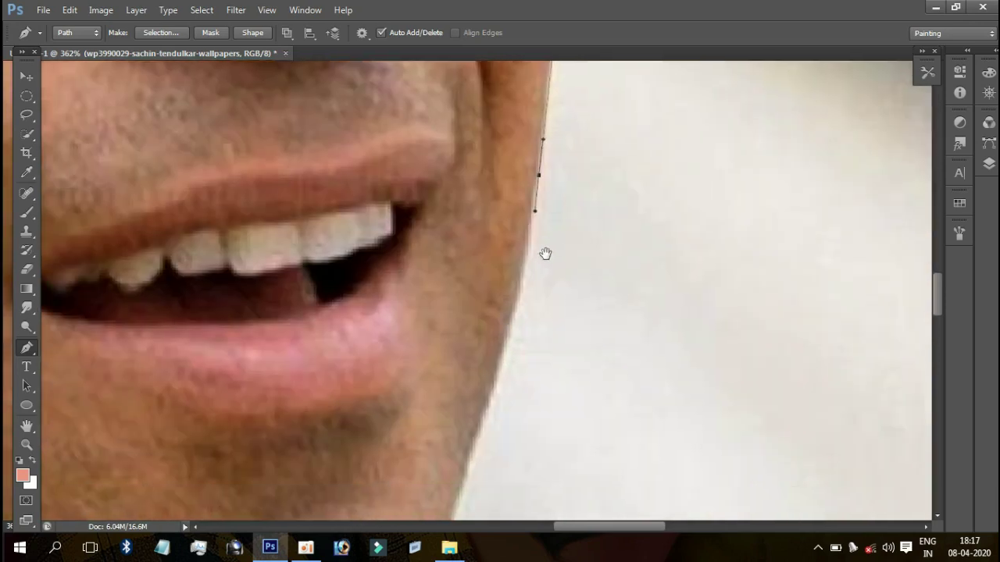
Step: Extend the outline along the jaw and curve it around the chin
click(501, 308)
click(491, 339)
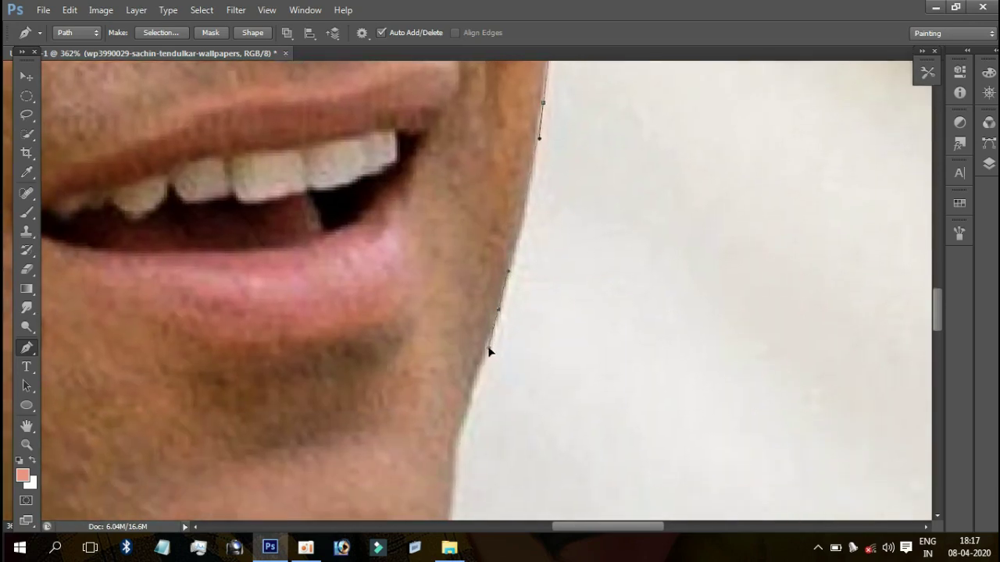
scroll(536, 239, down, 3)
scroll(529, 233, down, 2)
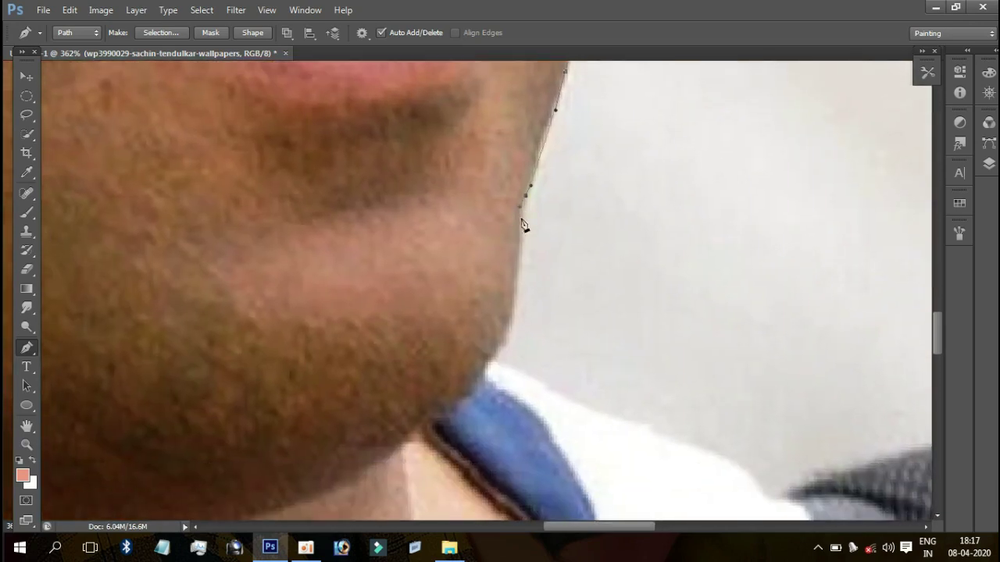
drag(518, 294, 511, 316)
scroll(508, 340, down, 5)
scroll(463, 208, down, 3)
scroll(455, 219, down, 3)
Step: Trace the outline from the chin along the collar, backpack strap and down the right shoulder
scroll(488, 232, up, 2)
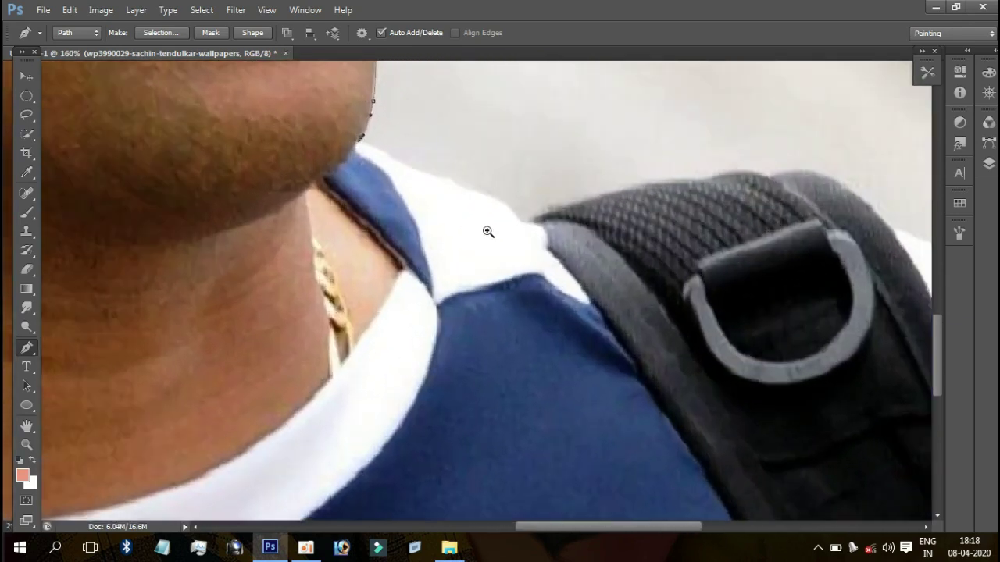
scroll(488, 232, up, 2)
click(452, 171)
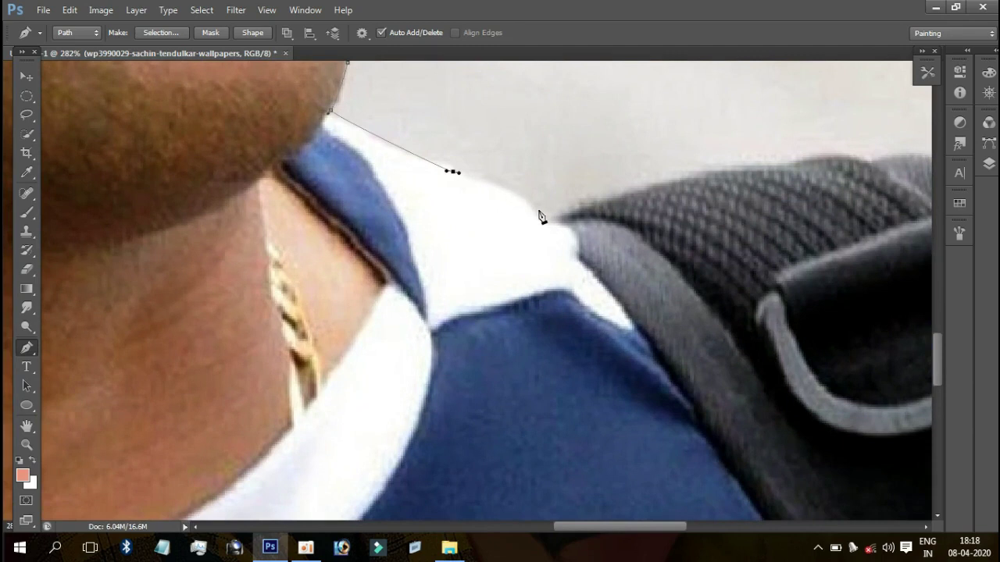
click(523, 194)
drag(552, 218, 563, 212)
mouse_move(647, 182)
mouse_down()
mouse_move(765, 164)
mouse_move(508, 185)
mouse_move(677, 180)
mouse_up()
mouse_move(730, 208)
mouse_down()
mouse_move(517, 138)
mouse_move(538, 189)
mouse_up()
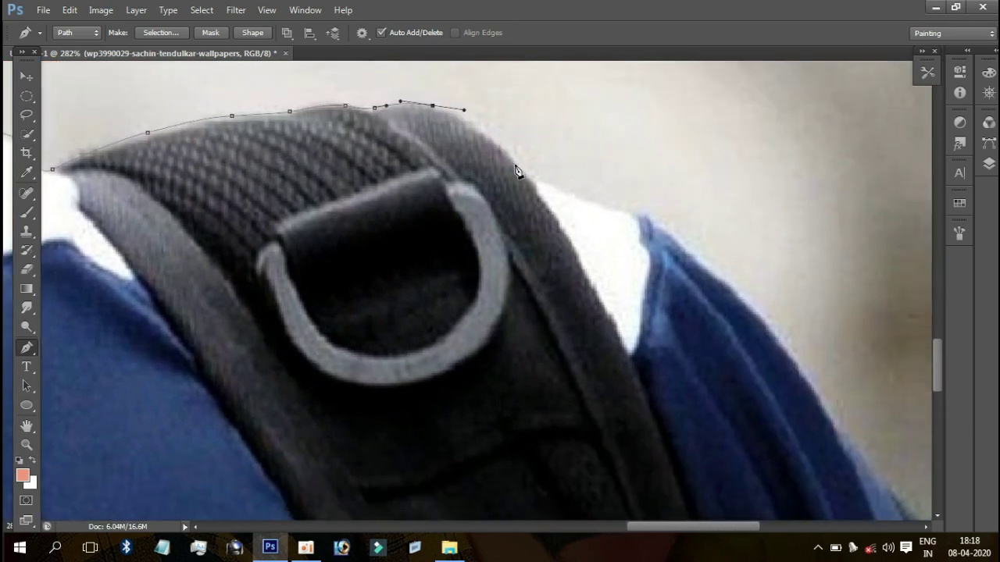
drag(607, 208, 687, 237)
mouse_move(818, 357)
mouse_down()
mouse_move(580, 193)
mouse_move(614, 247)
mouse_up()
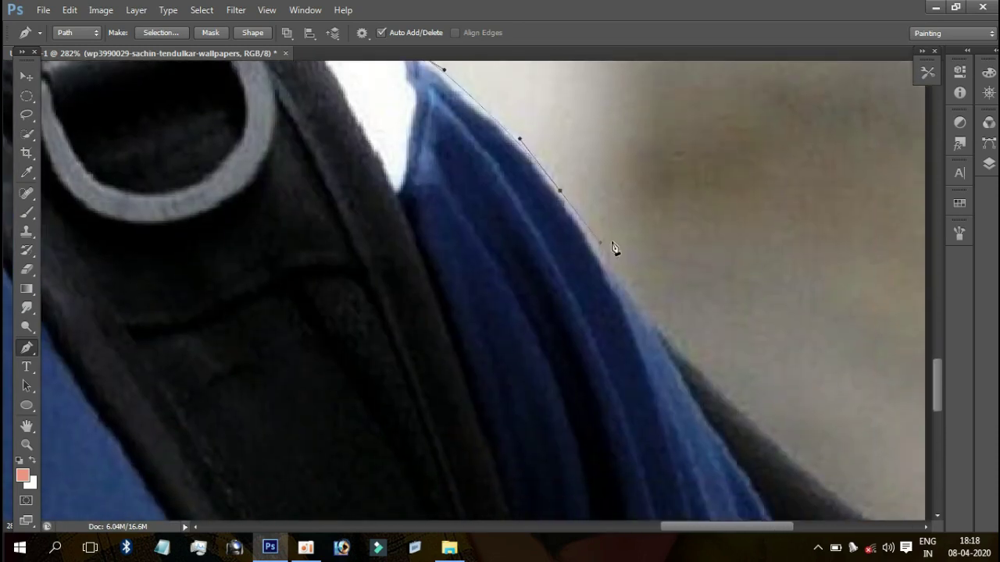
drag(743, 363, 516, 207)
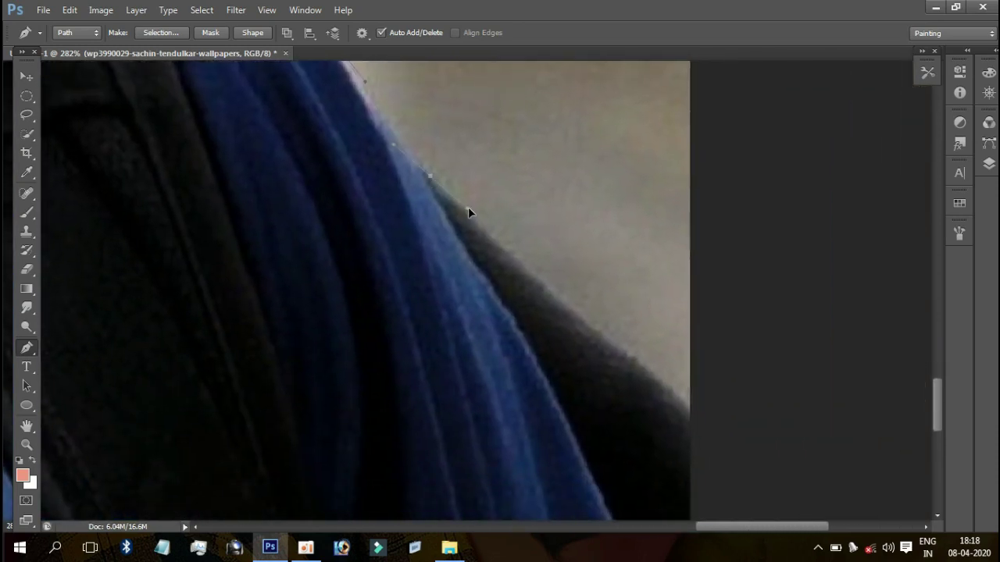
drag(582, 249, 495, 122)
mouse_move(541, 237)
mouse_down()
mouse_move(587, 270)
mouse_move(553, 249)
mouse_up()
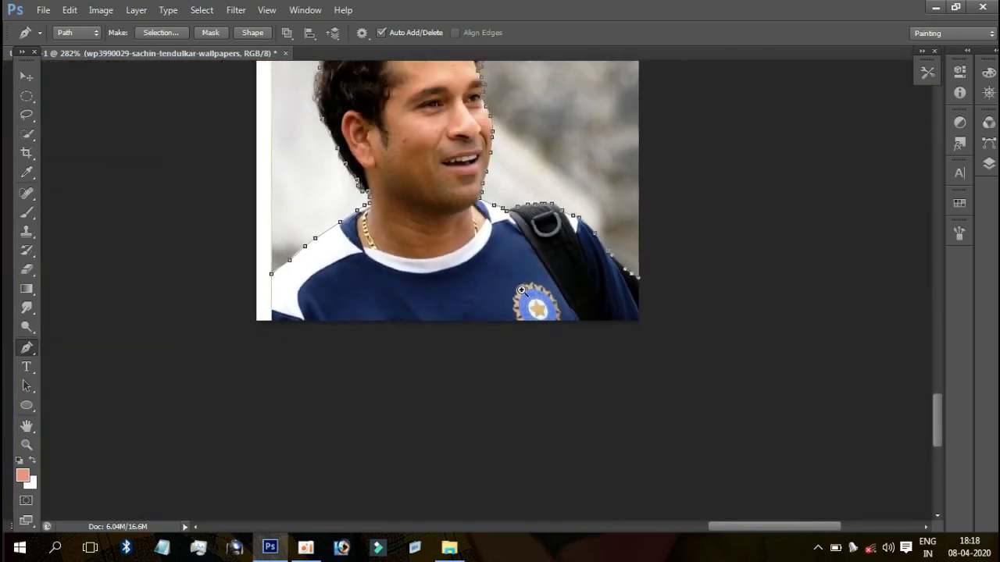
Step: Loop the path below the photo back to the left shoulder and close it at the start point
click(684, 427)
click(673, 476)
drag(285, 487, 253, 484)
drag(221, 454, 234, 443)
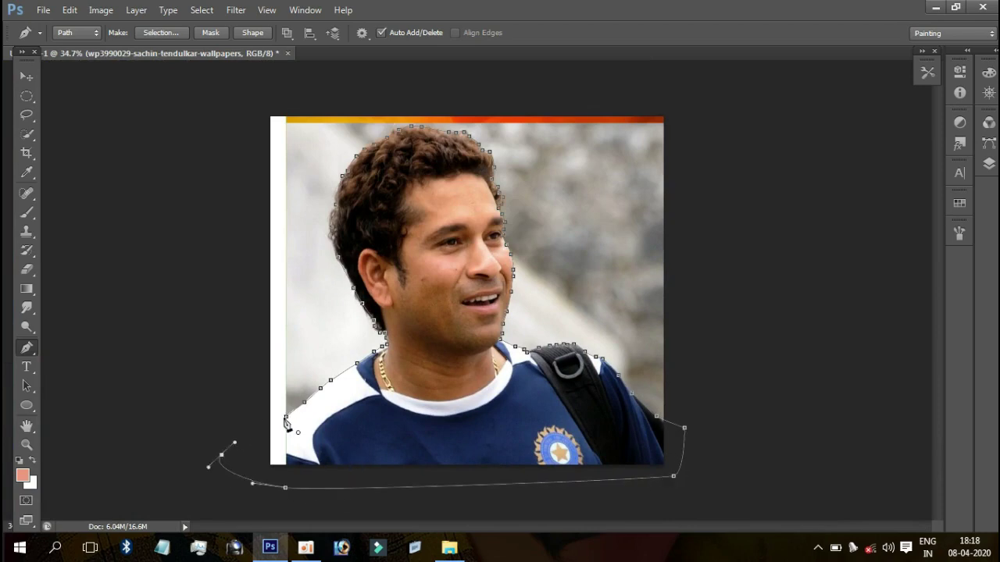
click(289, 419)
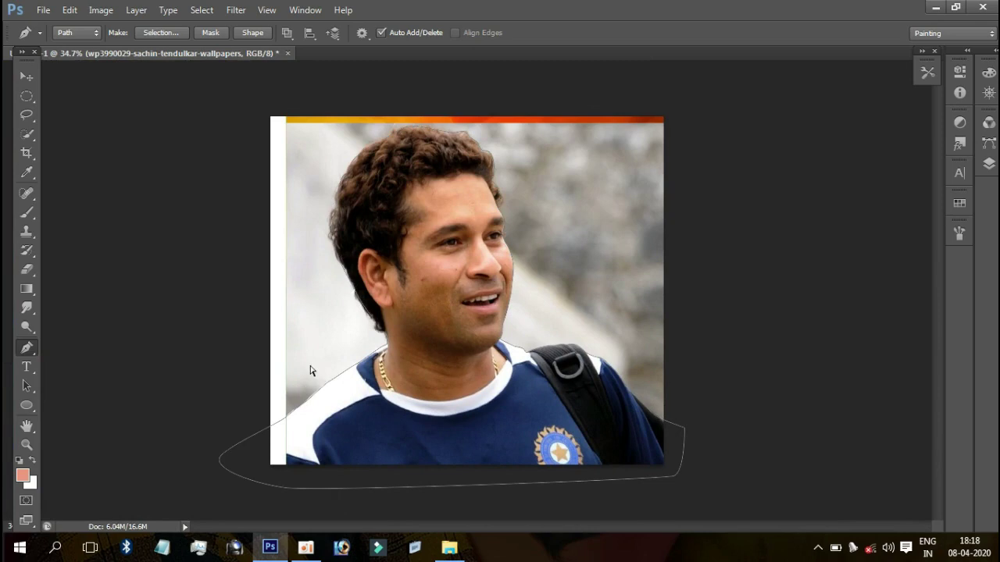
Step: Load the traced path as a selection and rasterize the photo layer
key(ctrl+Return)
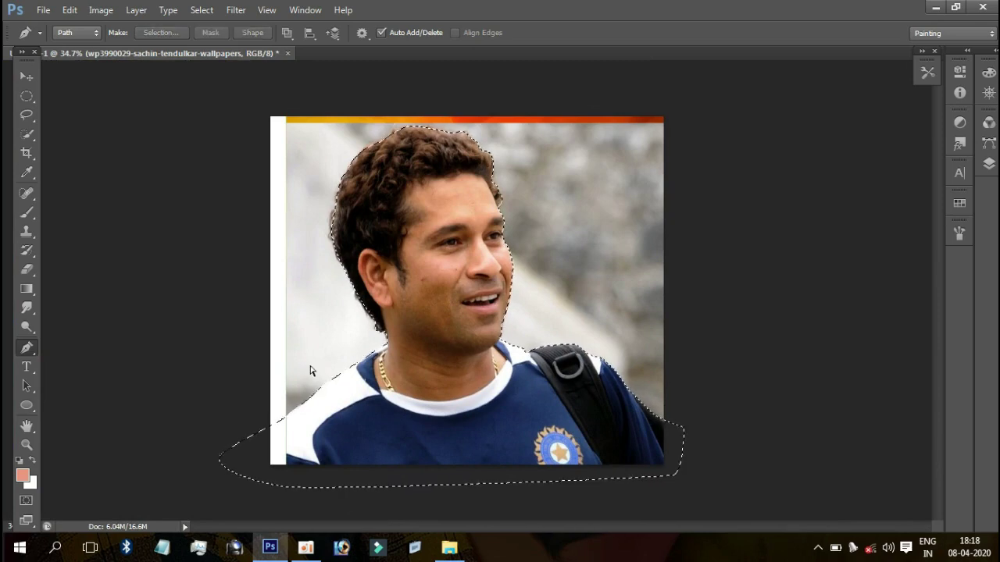
key(F7)
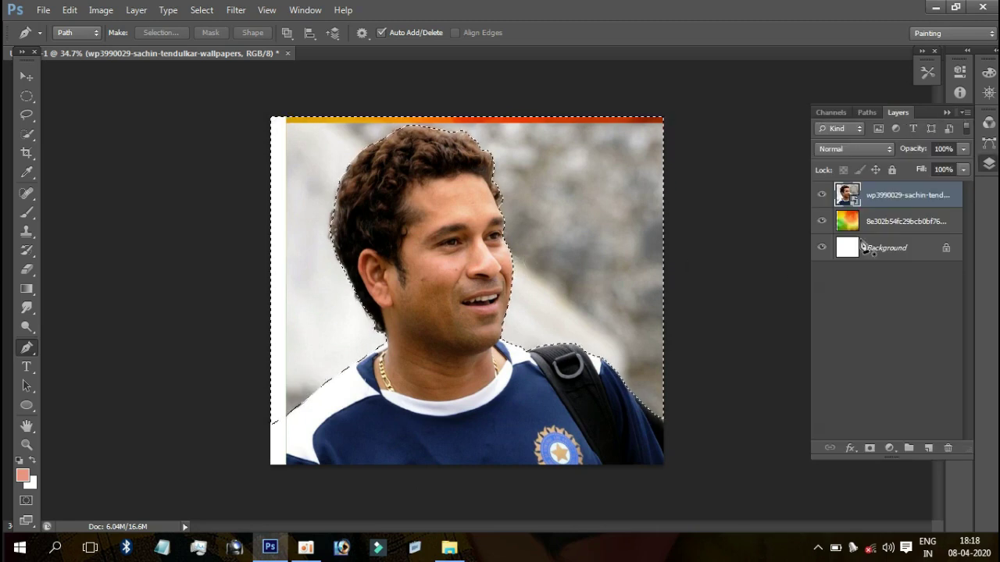
right_click(845, 194)
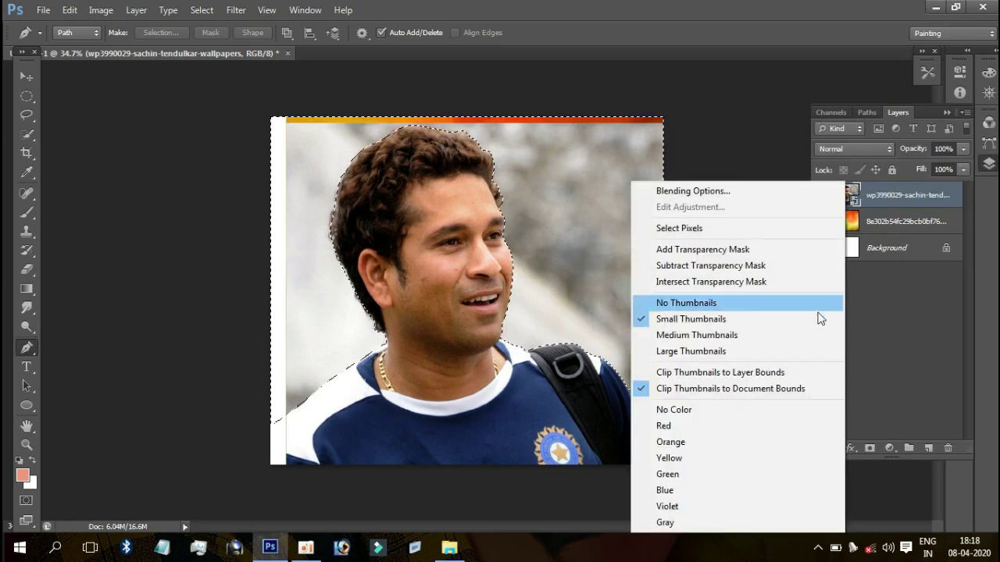
click(885, 195)
right_click(885, 195)
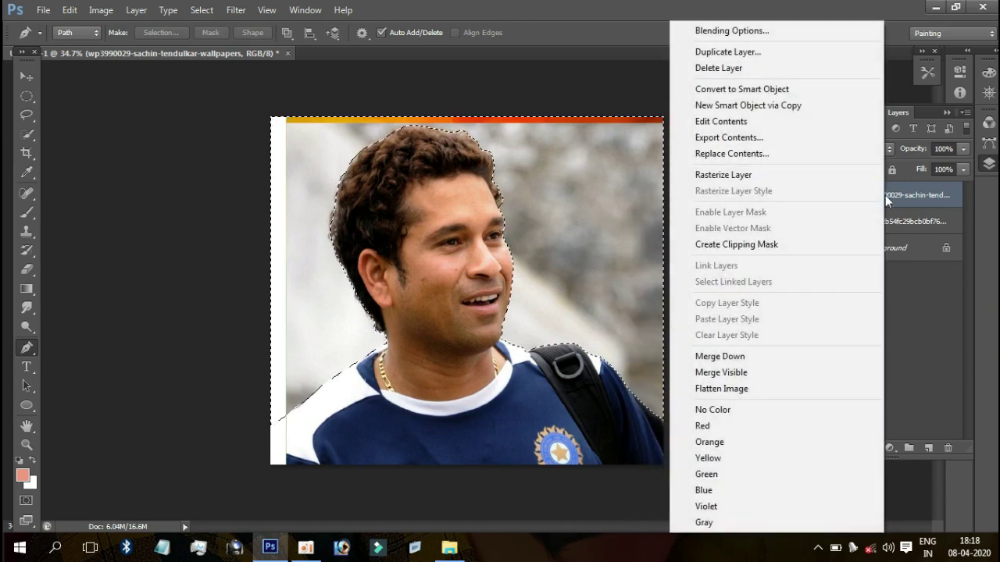
click(715, 173)
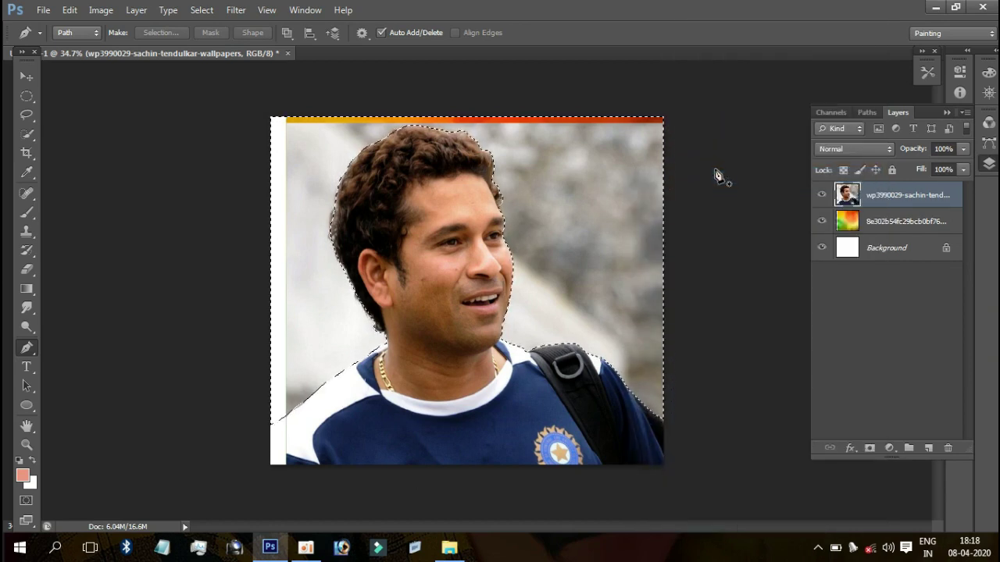
Step: Delete the grey backdrop around the cricketer and deselect, leaving the orange-green background layer active
key(Delete)
key(ctrl+d)
click(874, 228)
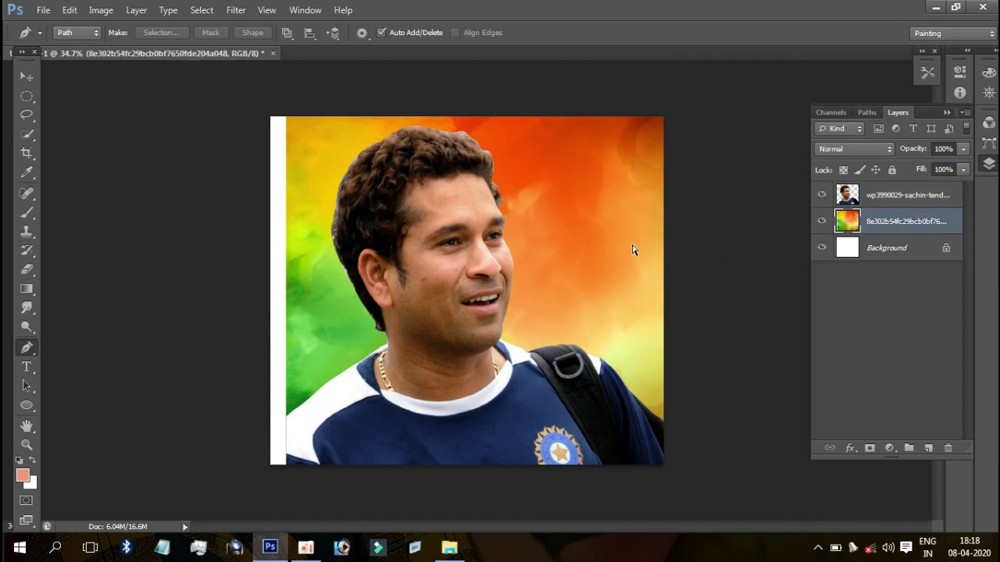
Step: Stretch the orange-green background to about 104% so it covers the left white strip
key(ctrl+t)
drag(285, 290, 271, 291)
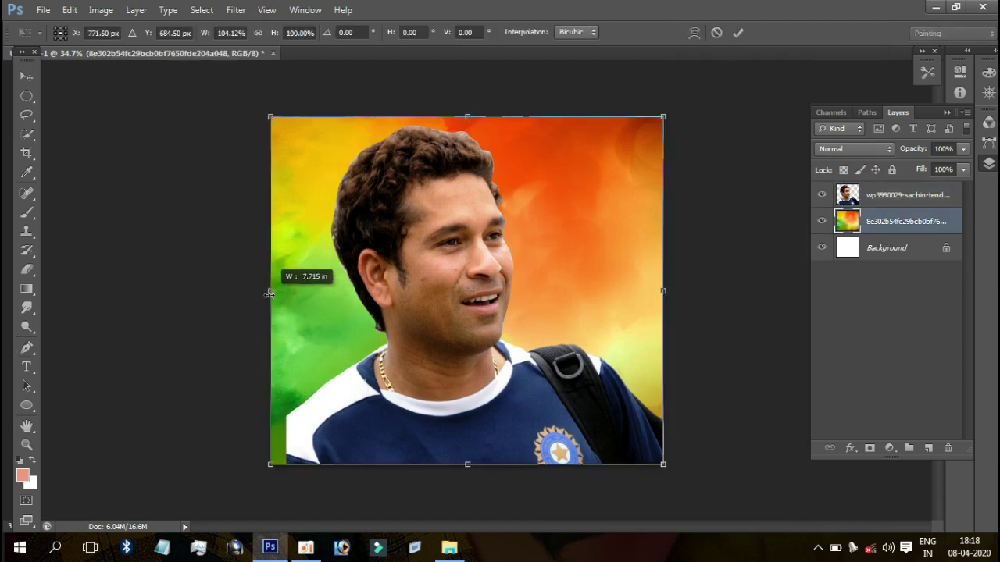
key(p)
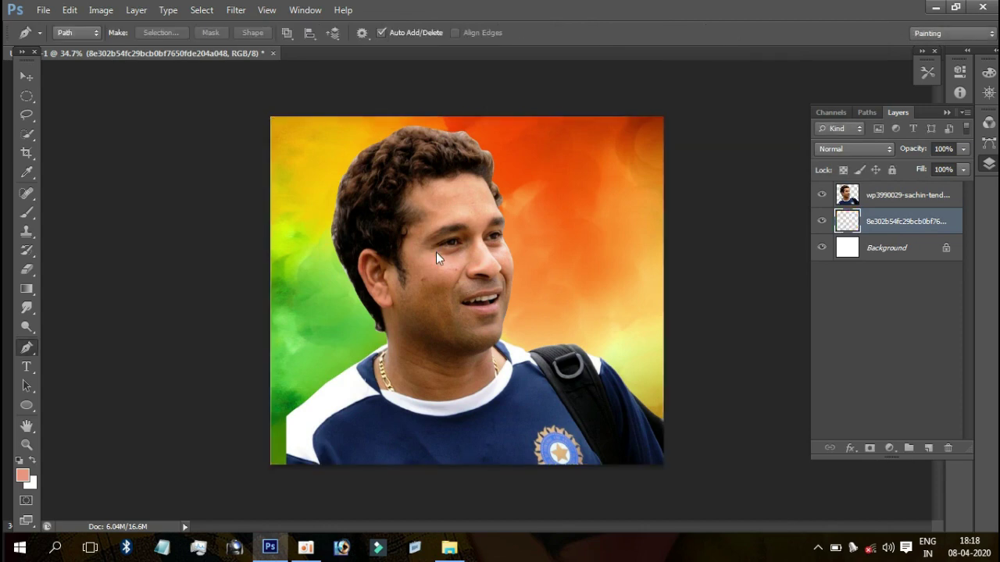
Step: Select the top photo layer with the cut-out cricketer
scroll(351, 235, up, 2)
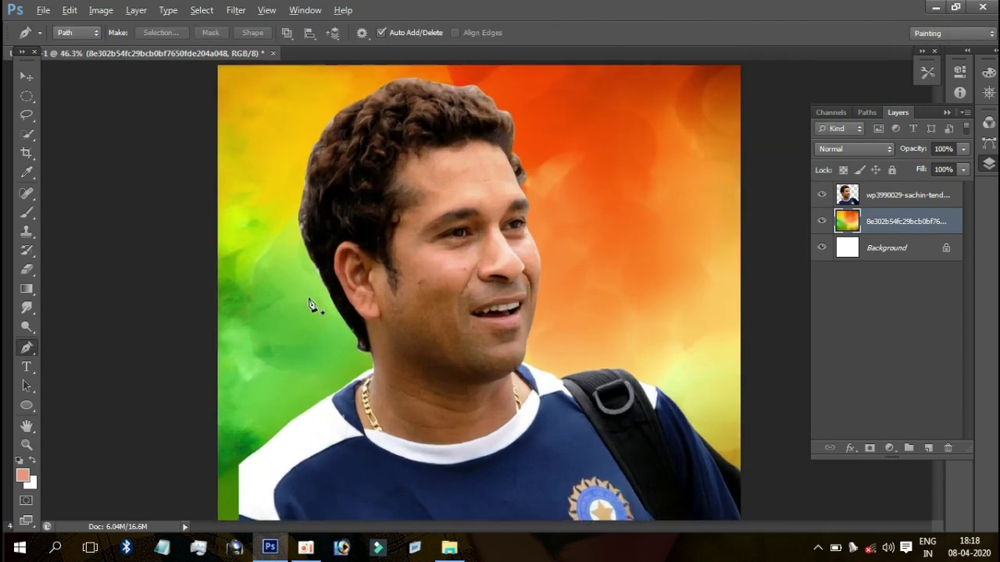
scroll(437, 210, up, 1)
scroll(374, 172, up, 1)
scroll(373, 173, up, 1)
scroll(401, 330, up, 1)
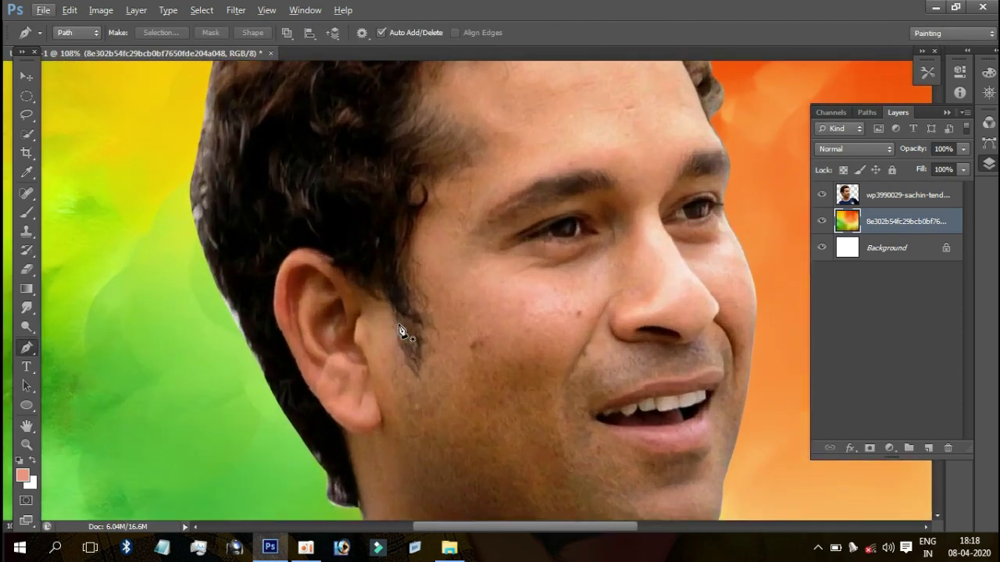
scroll(527, 349, up, 1)
scroll(528, 349, down, 1)
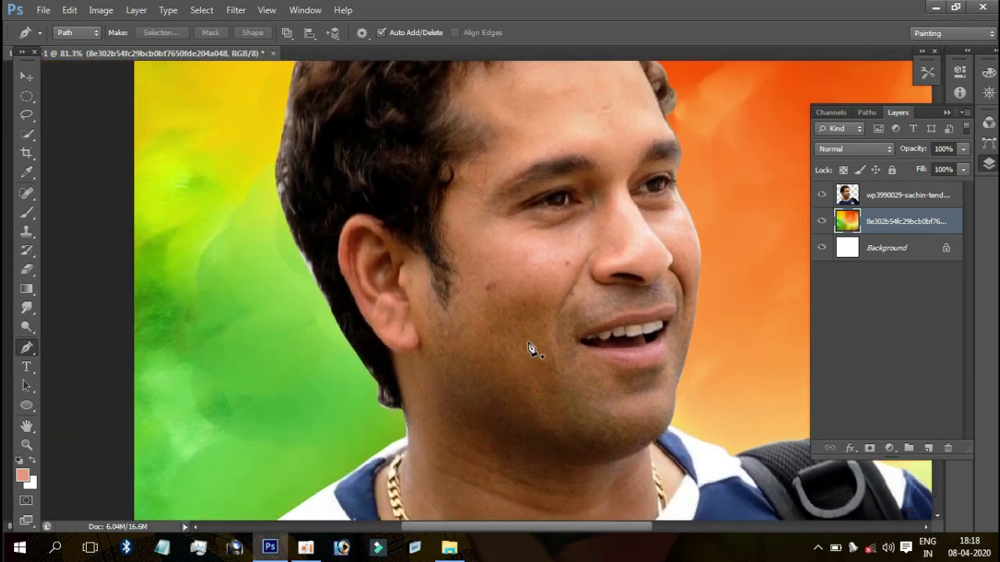
click(878, 194)
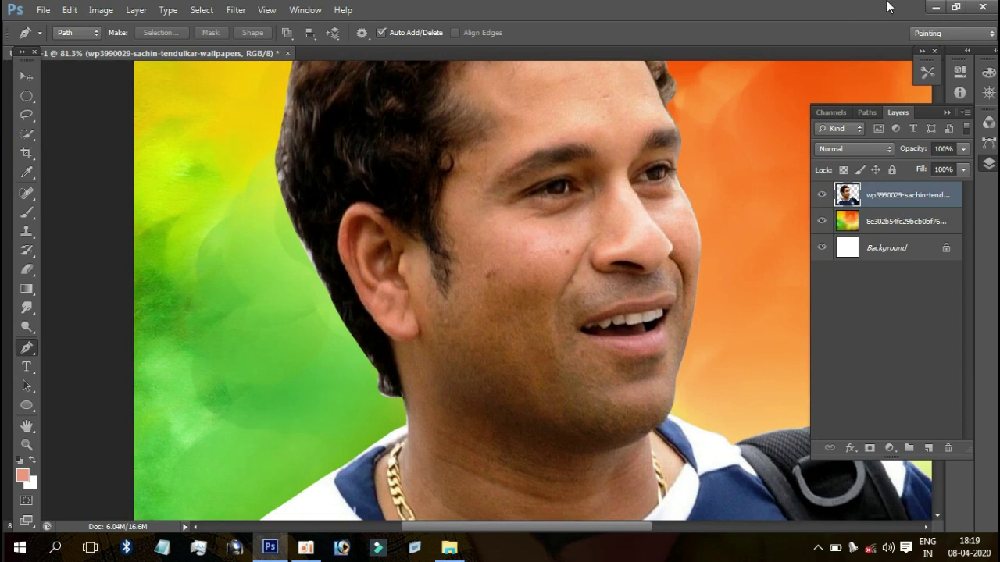
click(235, 11)
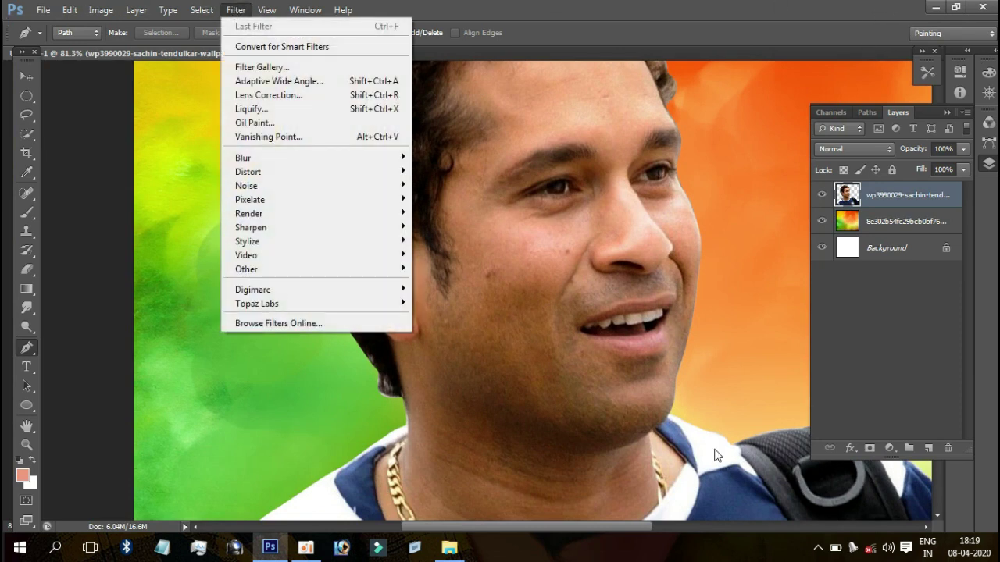
Step: Quick-select the cricketer's head and neck, trim the right neck edge, and copy it to Layer 1
click(649, 430)
scroll(628, 424, down, 1)
scroll(625, 419, down, 1)
scroll(621, 418, down, 1)
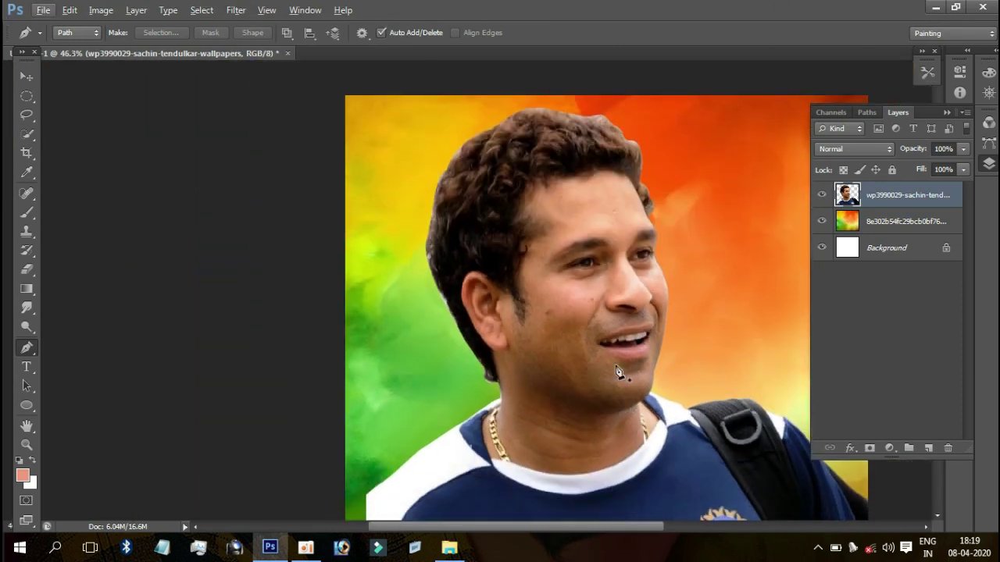
key(alt+w)
key(Escape)
key(w)
drag(552, 198, 604, 420)
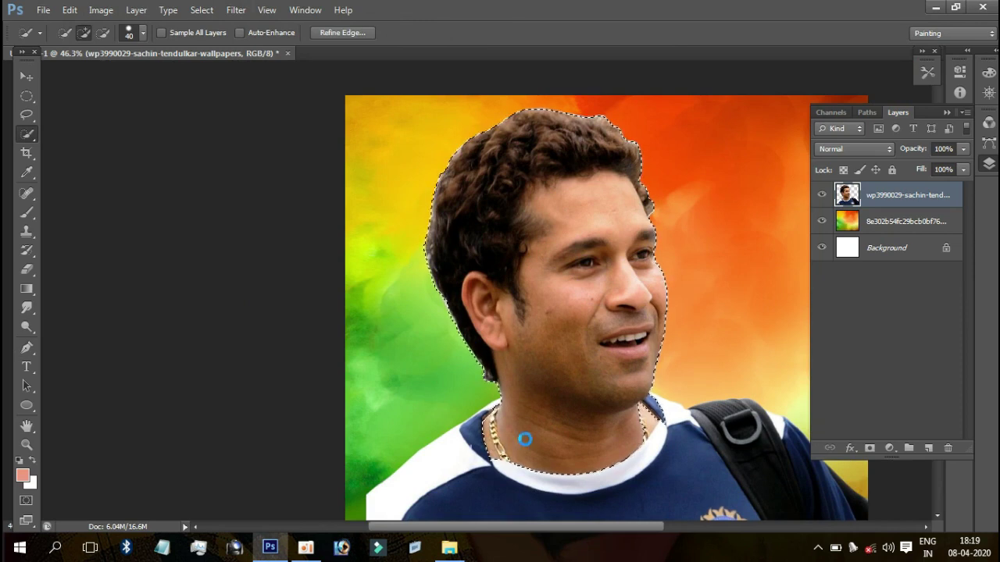
key(alt)
alt+click(654, 399)
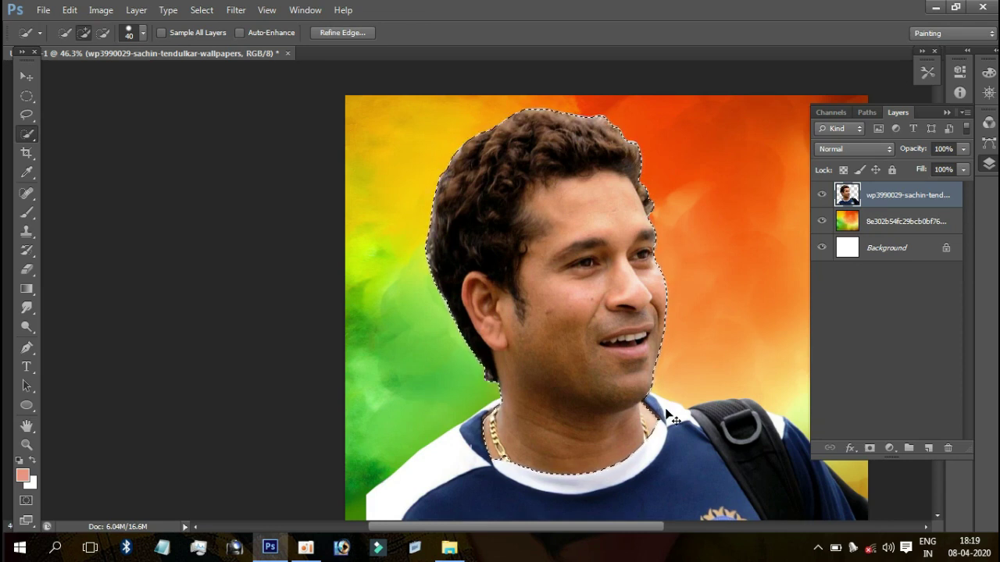
key(ctrl+j)
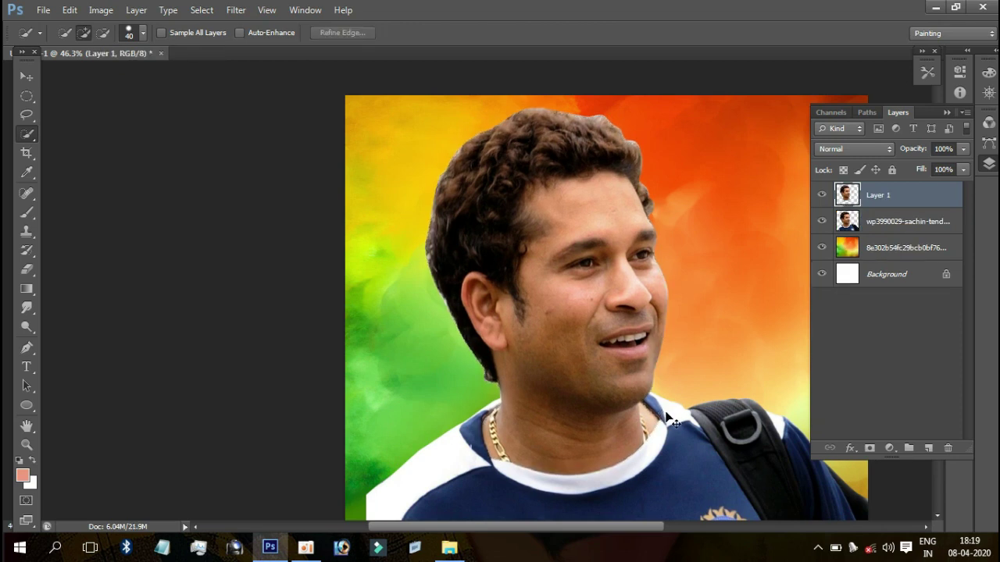
Step: Sharpen the head copy on Layer 1 with Unsharp Mask
click(235, 9)
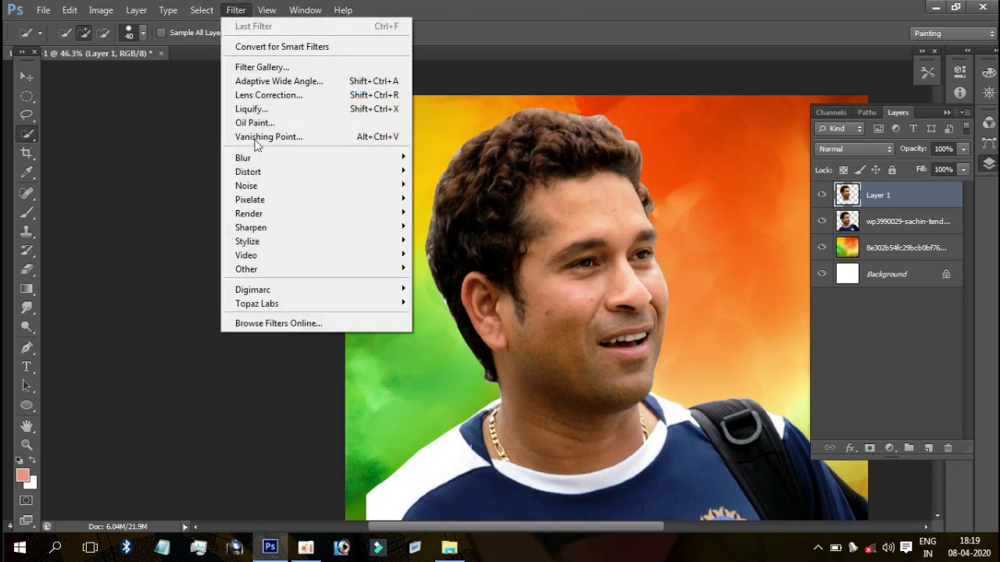
mouse_move(247, 240)
click(461, 282)
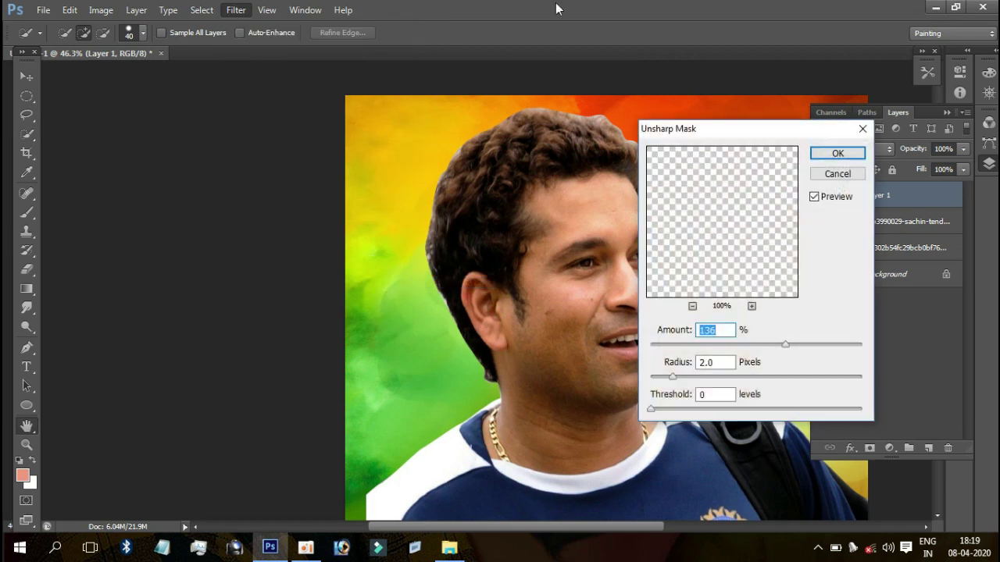
drag(763, 237, 680, 237)
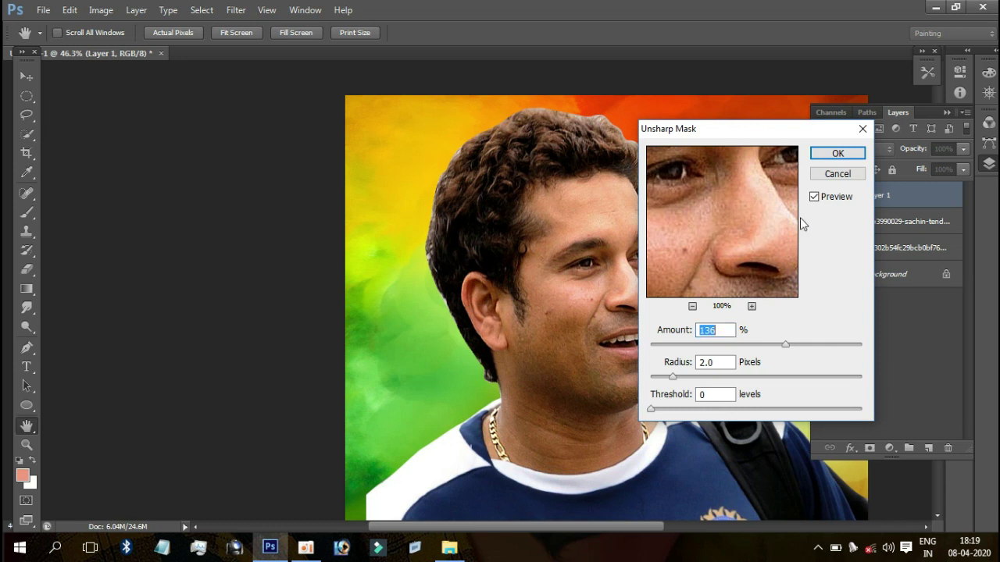
click(837, 153)
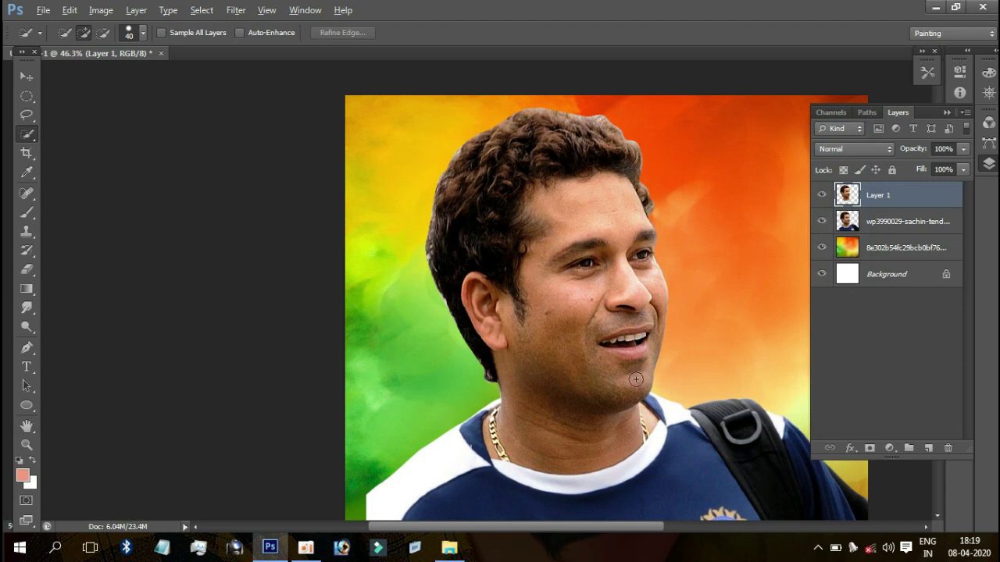
Step: Raise Layer 1's contrast to 37 with Brightness/Contrast, leaving brightness at 0
alt+scroll(636, 380, up, 2)
alt+scroll(528, 283, up, 2)
alt+scroll(528, 284, up, 2)
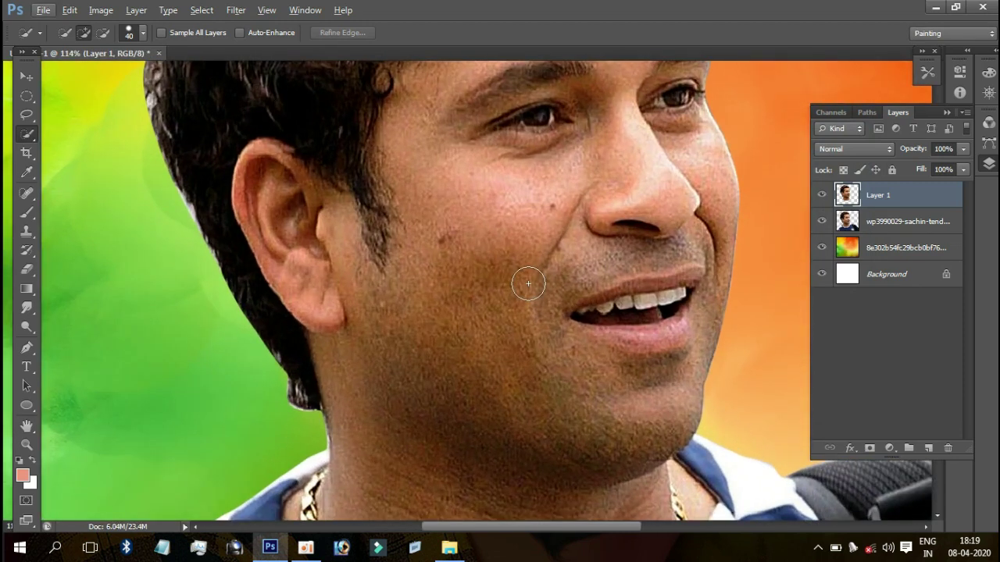
alt+scroll(528, 283, up, 1)
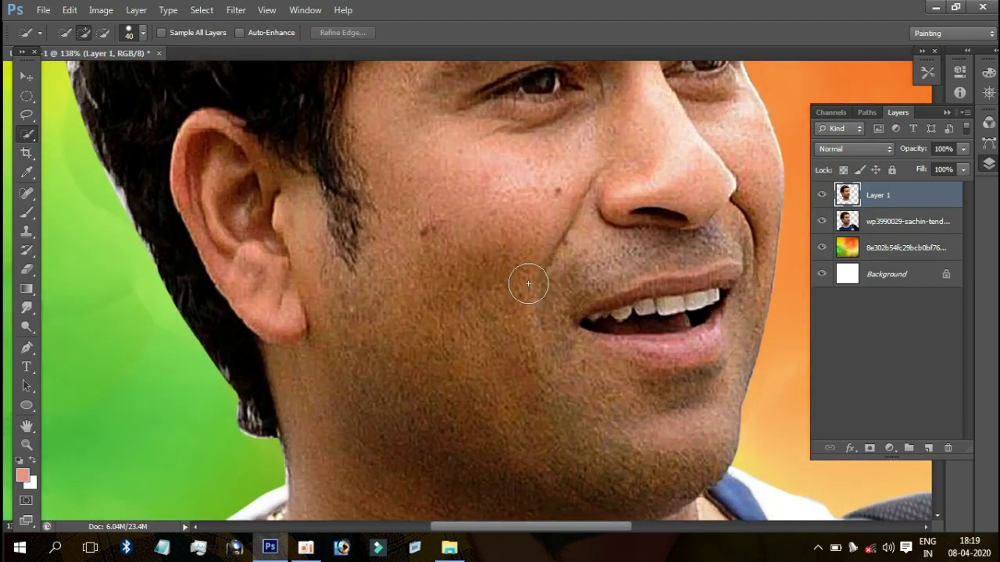
key(alt+i)
key(j)
key(c)
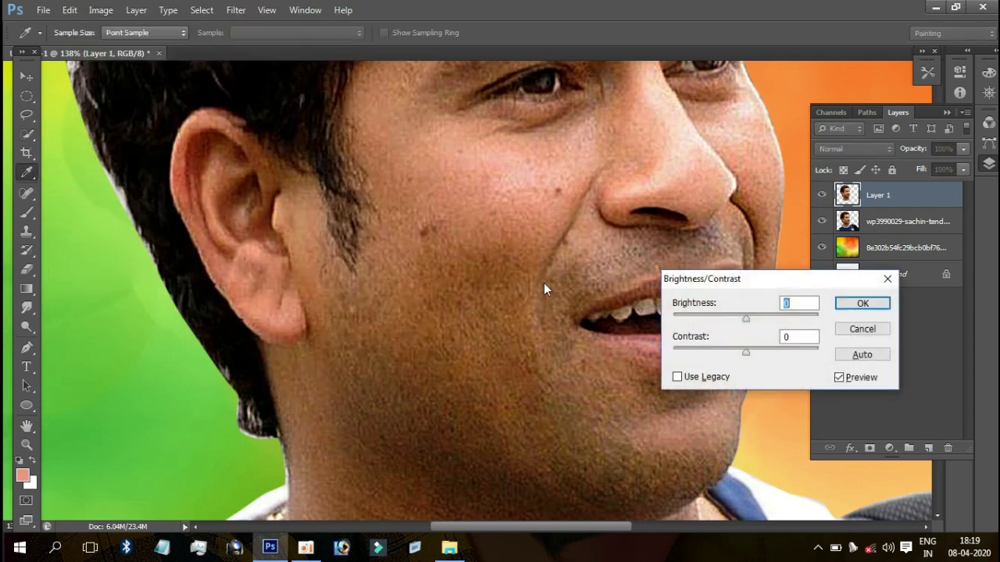
drag(766, 348, 772, 347)
click(841, 304)
key(w)
scroll(609, 256, down, 3)
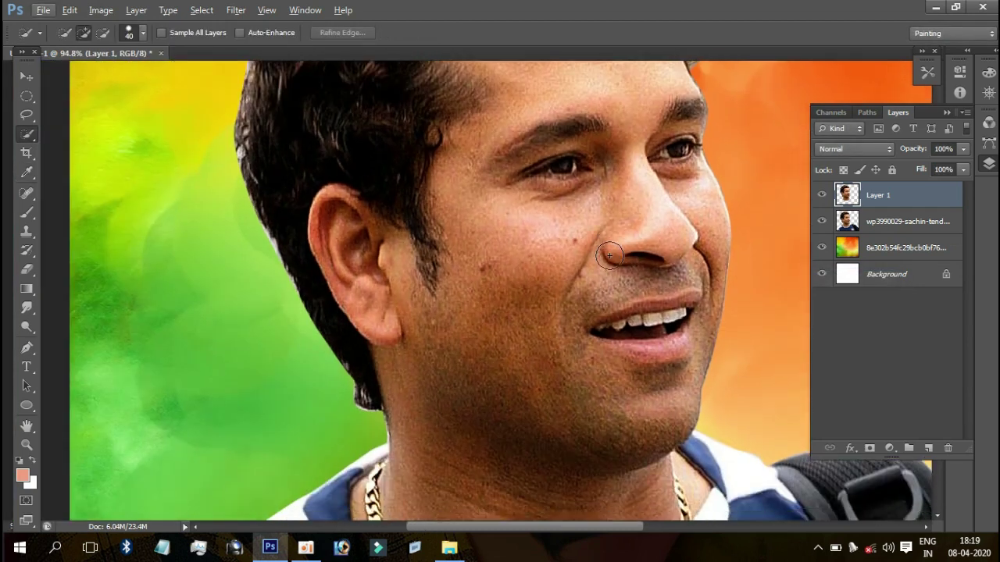
scroll(609, 255, down, 2)
scroll(609, 255, down, 1)
scroll(609, 255, down, 1)
Step: Warm Layer 1 with Color Balance, moving the Cyan–Red slider to +17
scroll(609, 255, down, 1)
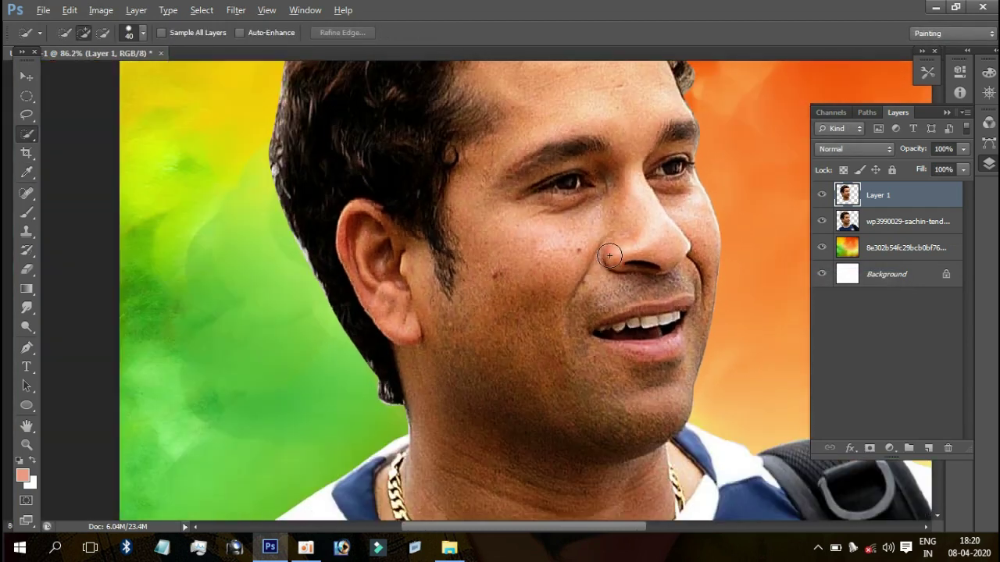
scroll(609, 255, up, 1)
key(i)
key(ctrl+b)
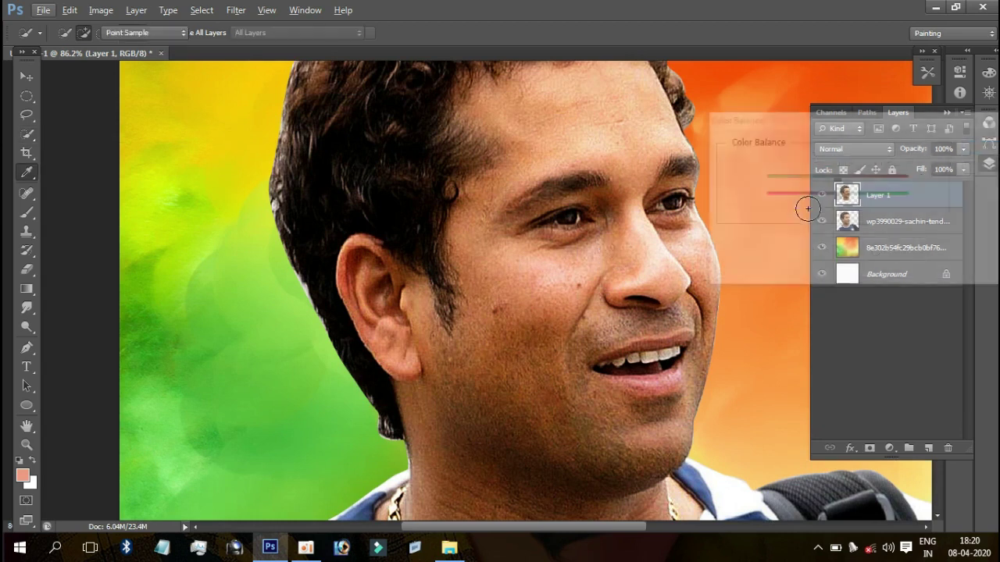
click(853, 218)
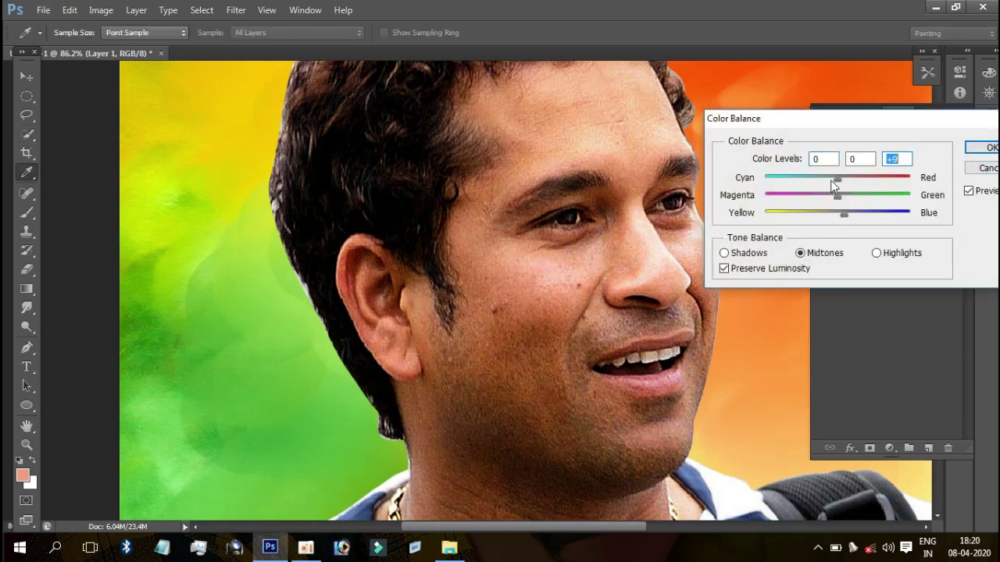
drag(834, 179, 850, 180)
click(986, 147)
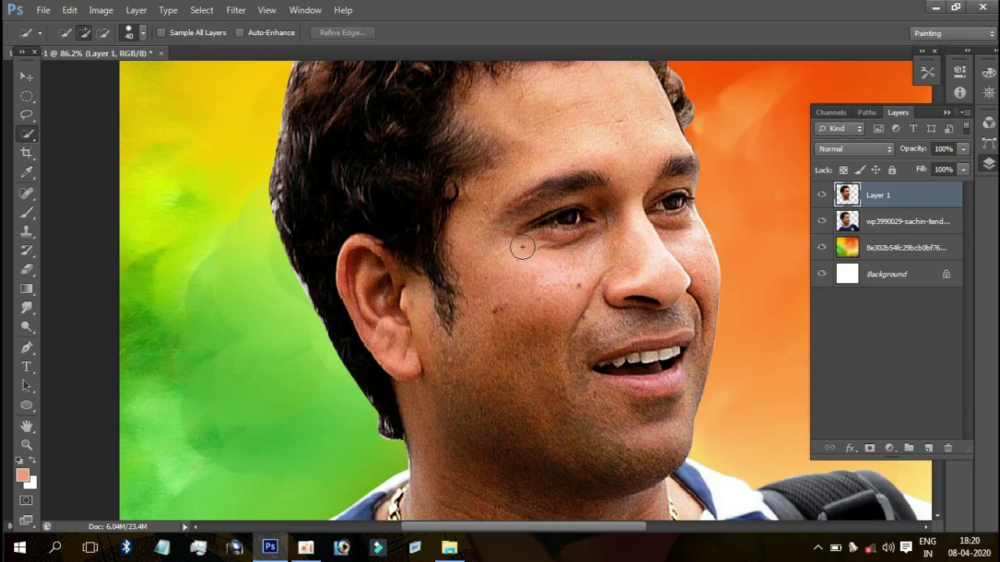
Step: Deepen blacks and brighten whites in Curves, pulling the white input to 246
key(ctrl+m)
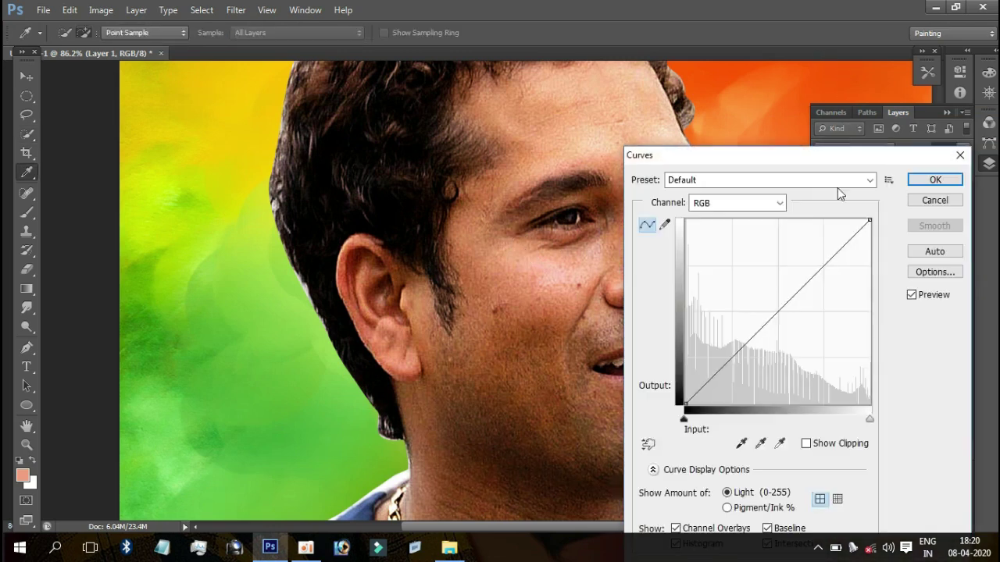
drag(684, 420, 688, 420)
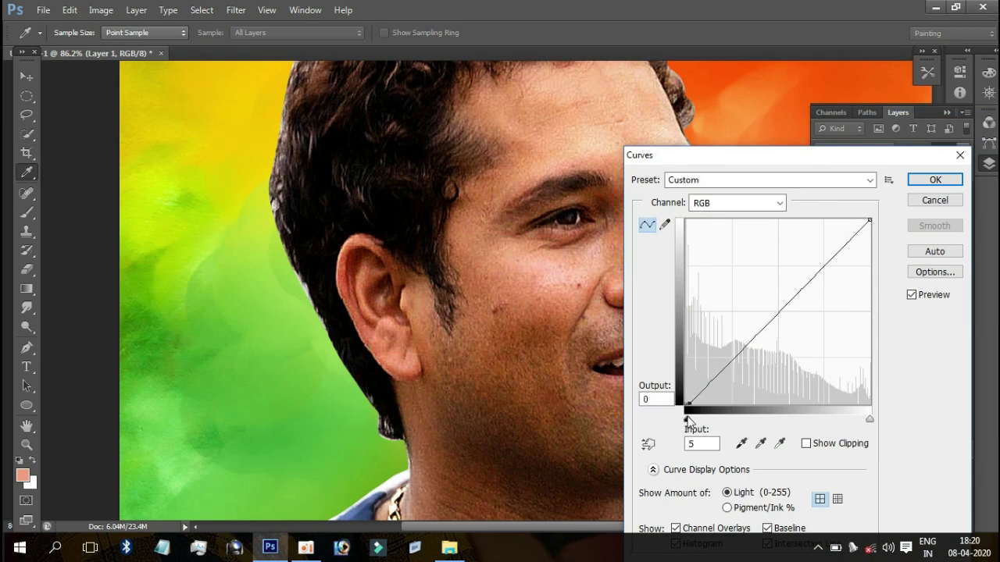
drag(554, 230, 407, 162)
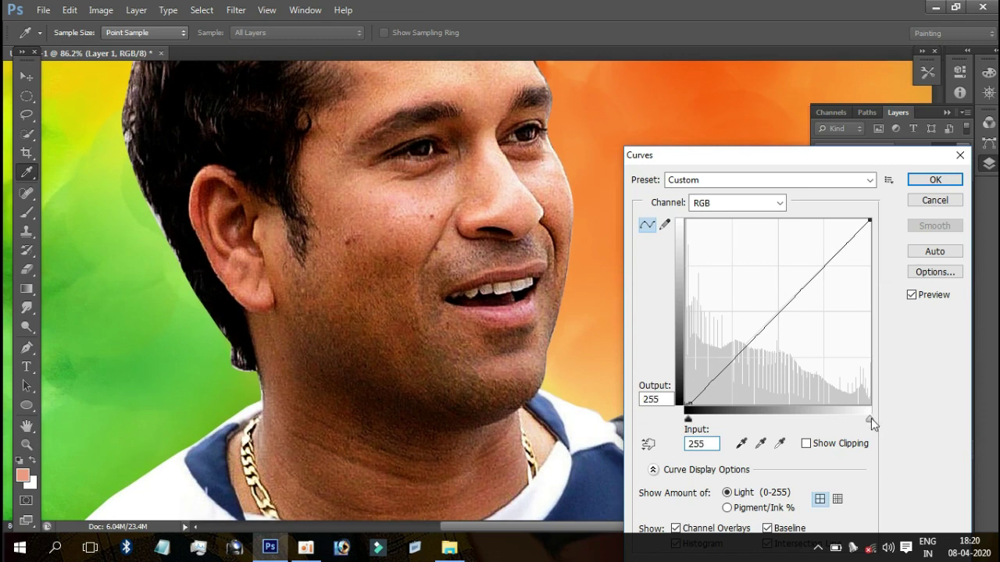
drag(869, 420, 864, 420)
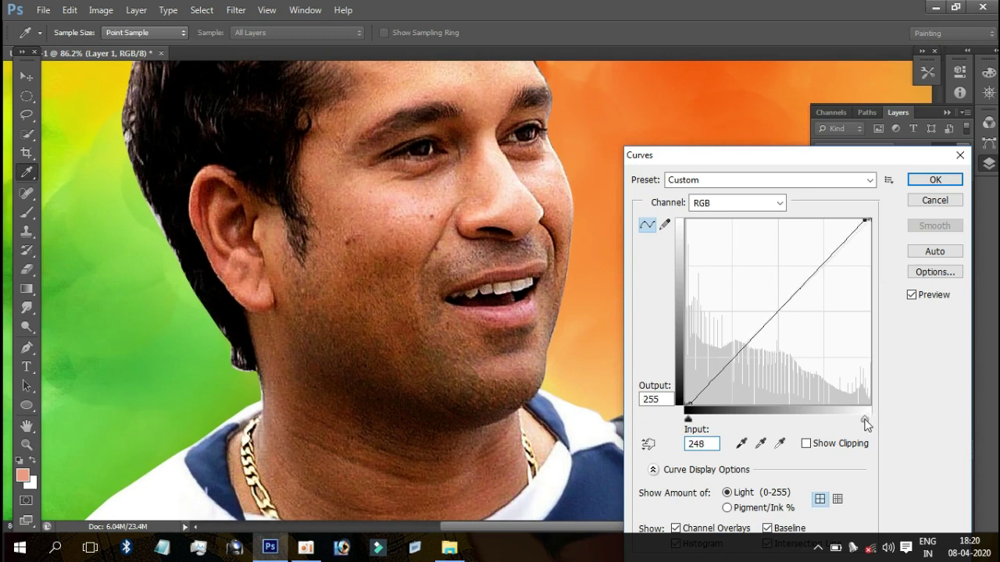
click(935, 180)
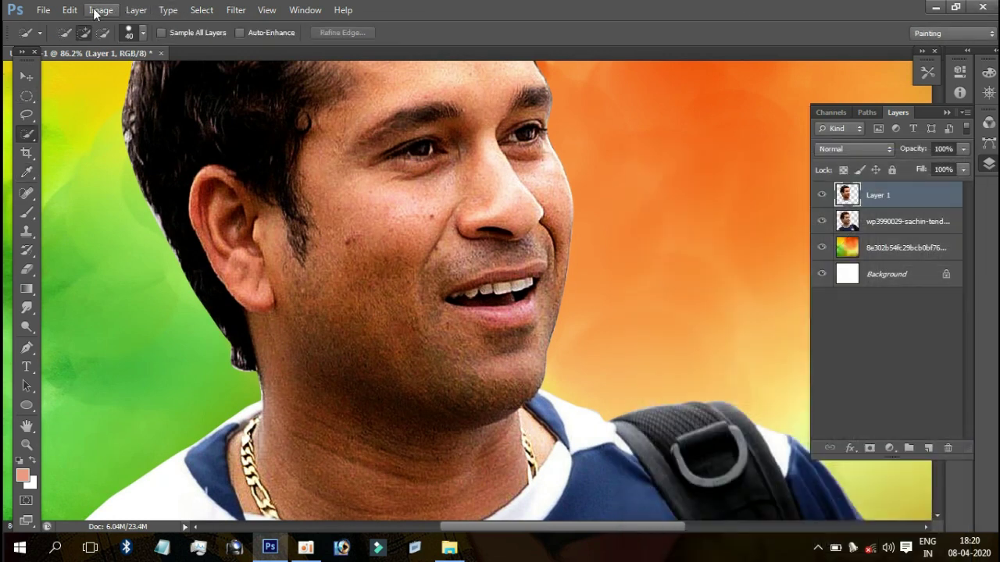
Step: Apply Match Color to Layer 1 with Luminance 117
click(99, 11)
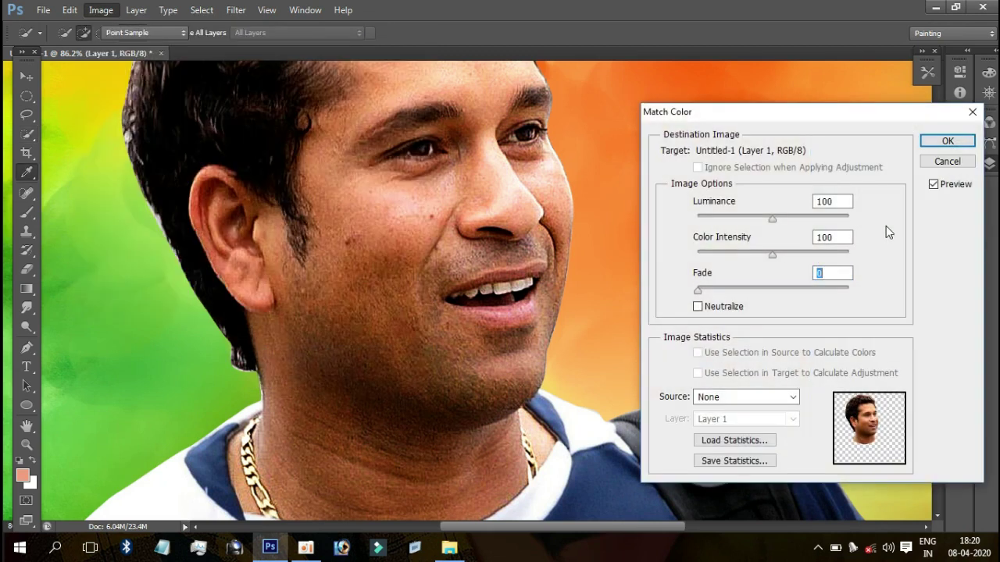
click(785, 220)
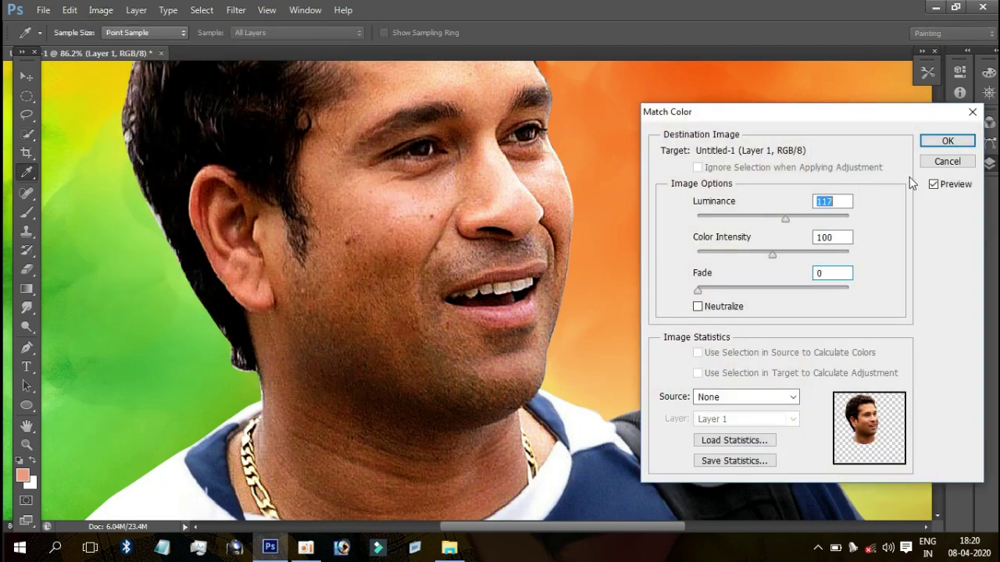
click(949, 143)
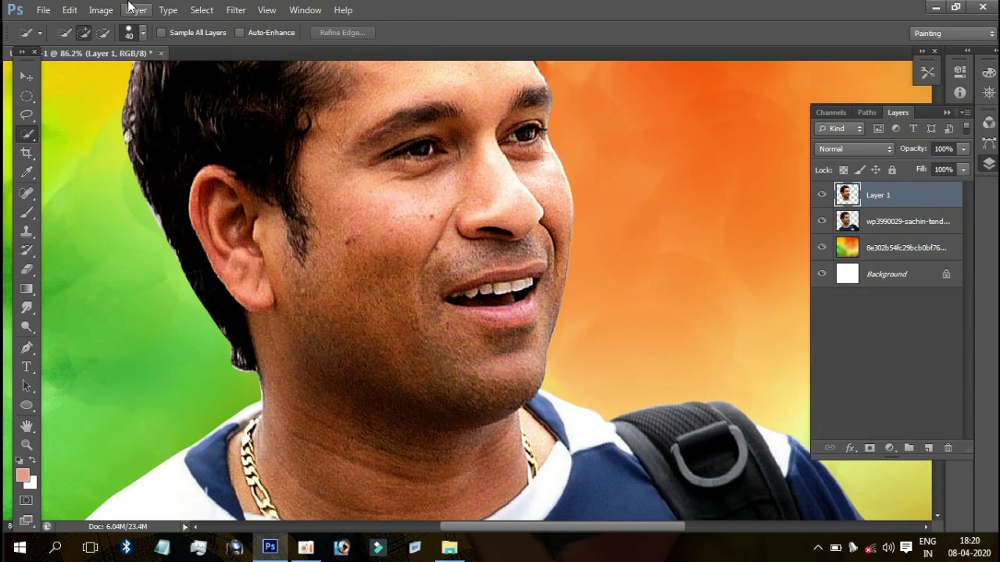
Step: Apply Shadows/Highlights to Layer 1 with Shadows 35% and Highlights 0%
click(98, 11)
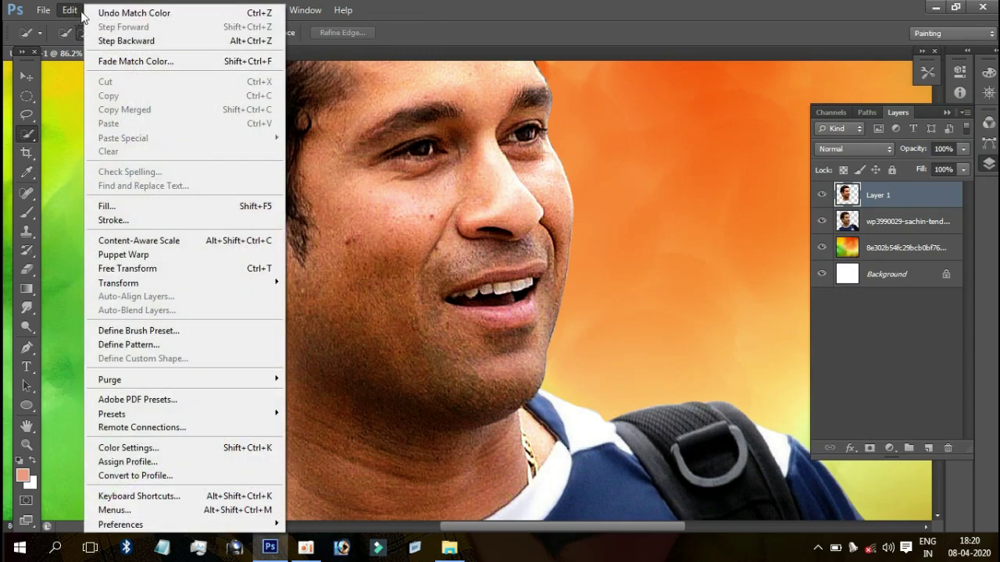
click(70, 11)
click(100, 11)
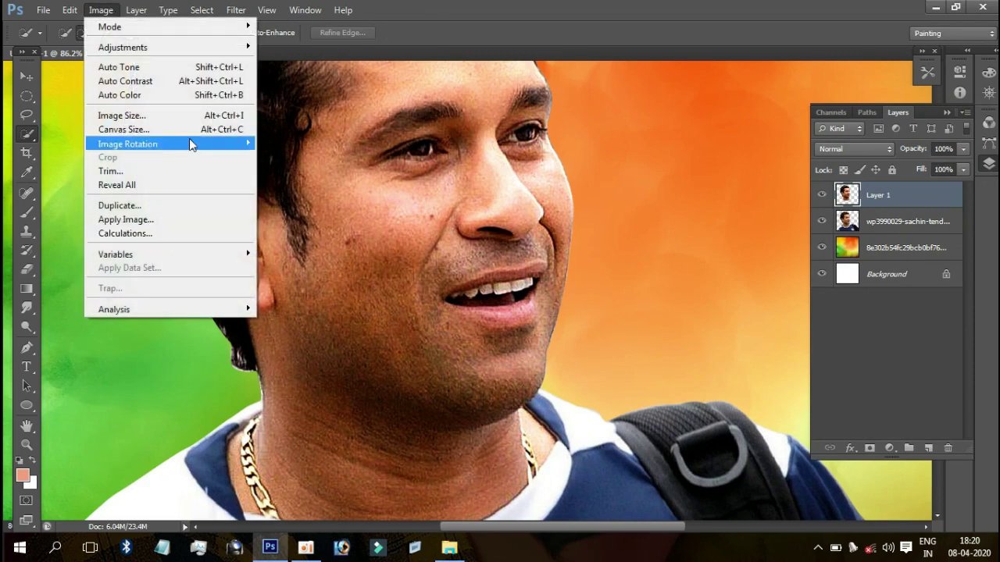
mouse_move(123, 48)
click(323, 288)
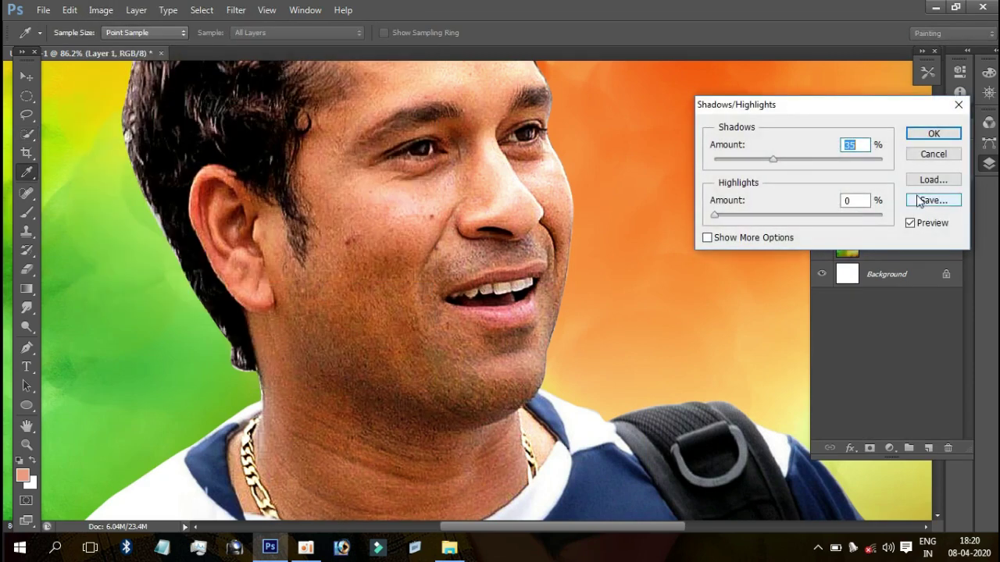
click(931, 134)
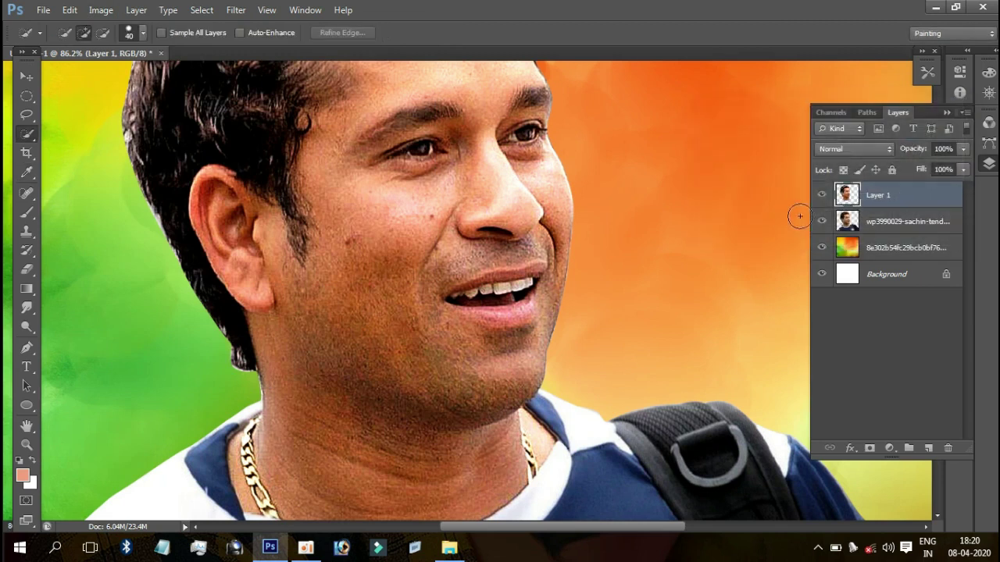
Step: Toggle Layer 1's visibility to compare it with the unedited photo beneath
click(822, 198)
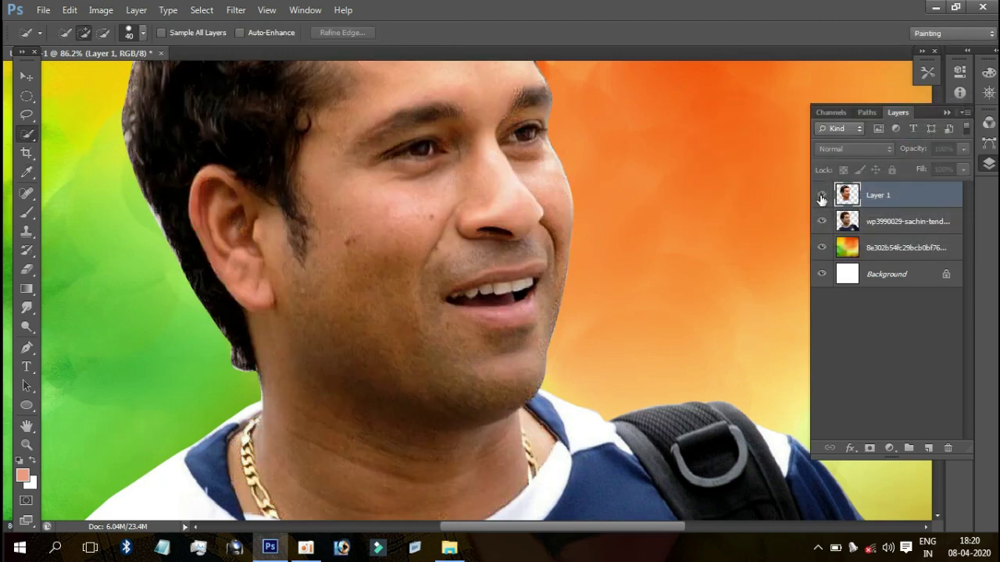
click(822, 198)
click(821, 198)
click(821, 198)
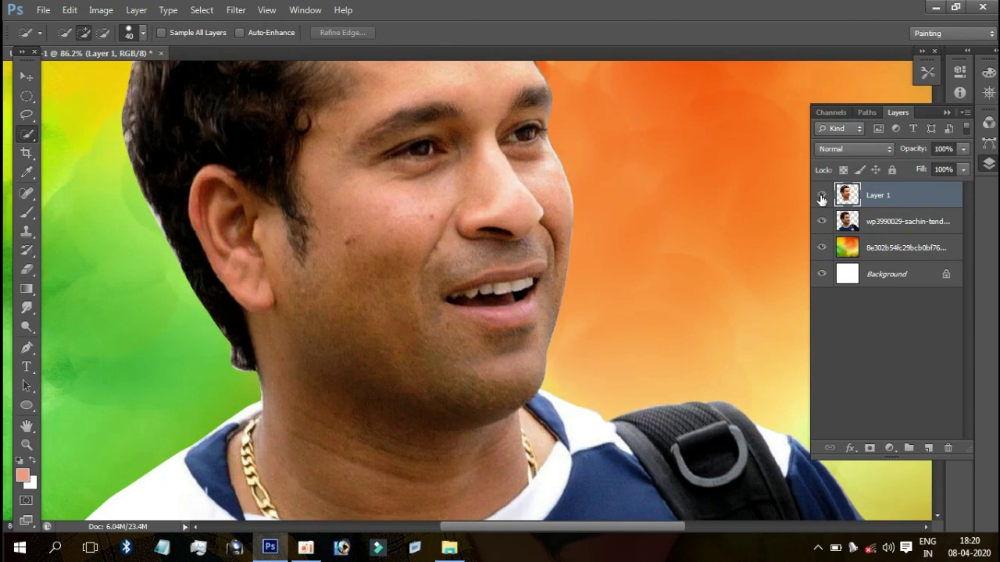
click(822, 199)
click(822, 198)
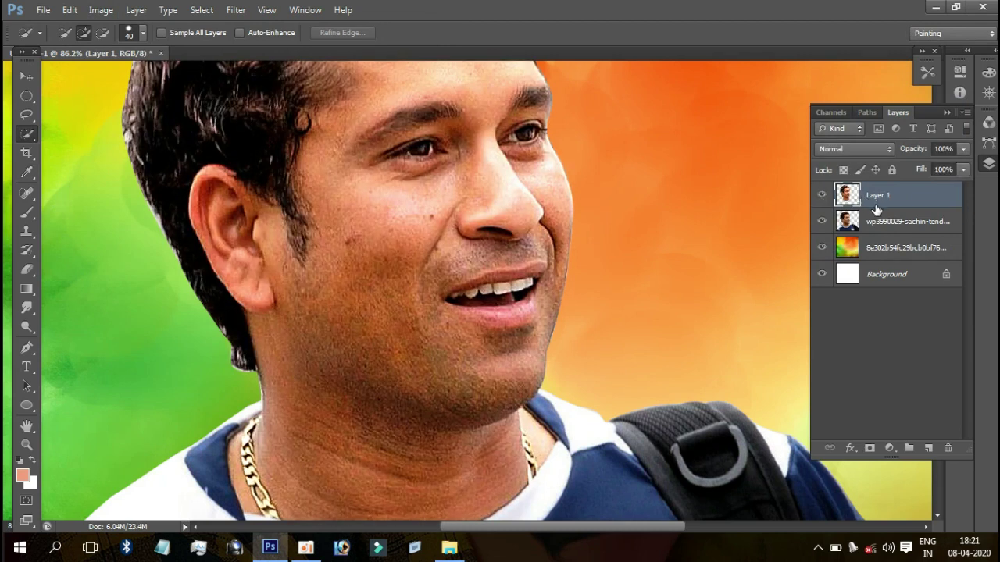
key(ctrl+shift+n)
Step: Add an empty Layer 2 above Layer 1
key(Return)
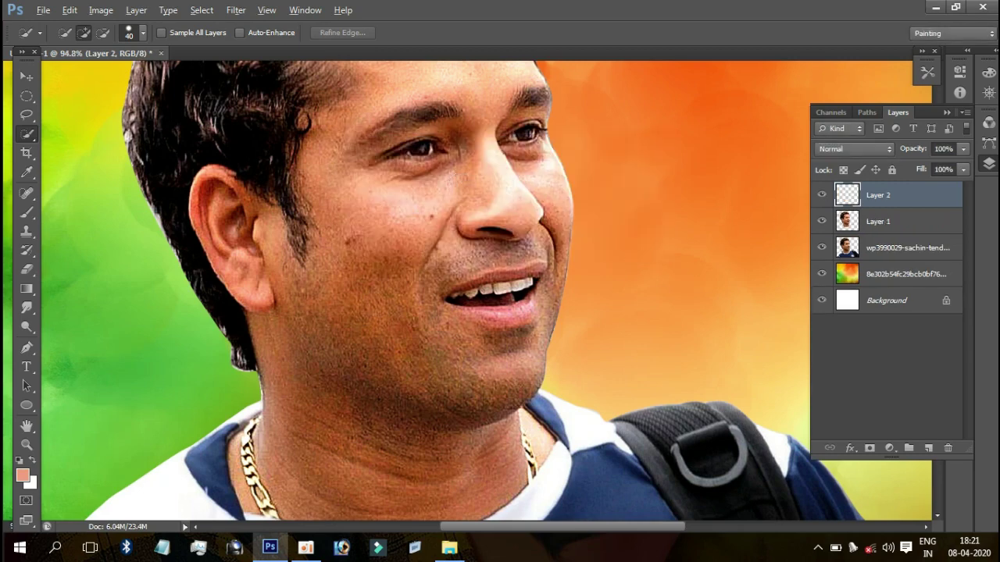
scroll(364, 186, up, 2)
scroll(364, 185, up, 1)
scroll(364, 185, up, 1)
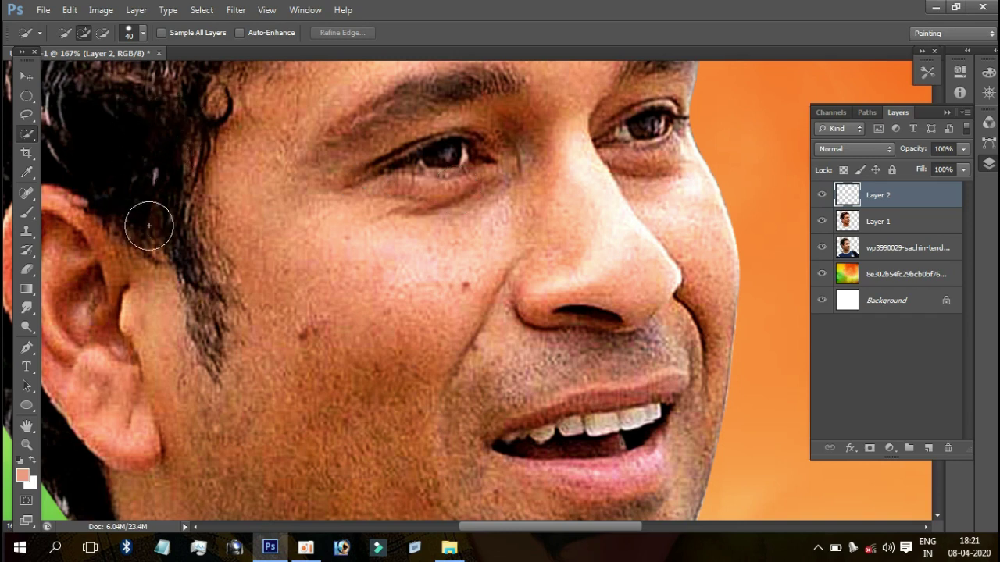
Step: Set up the Smudge Tool with a size 40 brush, Sample All Layers, and 80% strength
click(26, 308)
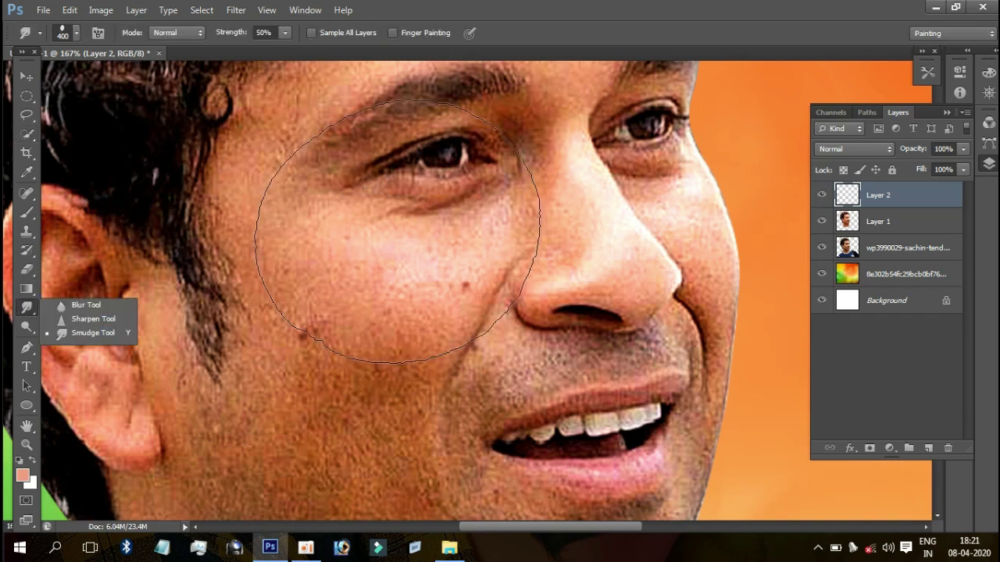
key(bracketleft)
key(bracketleft)
key(bracketleft)
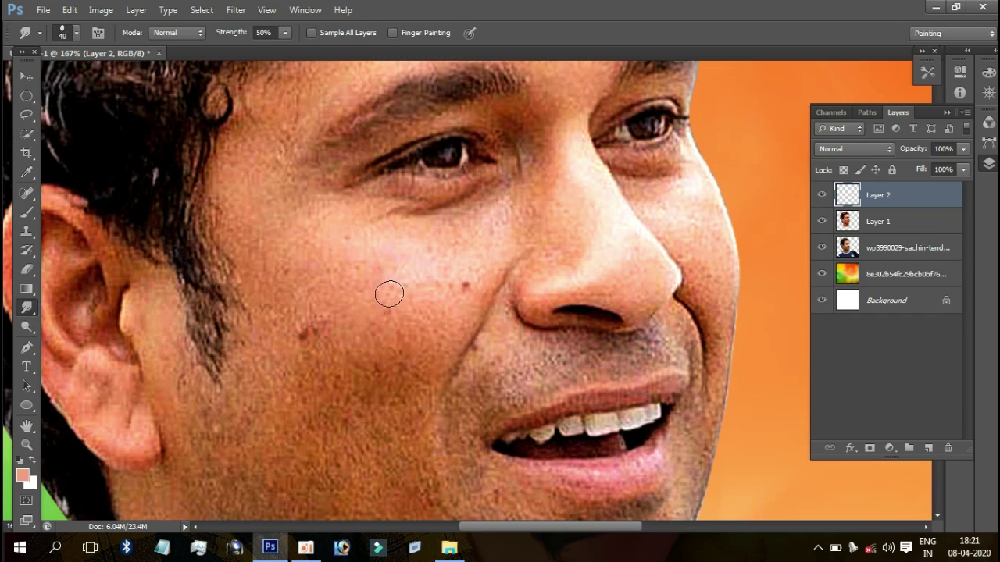
click(316, 34)
key(ctrl+plus)
key(ctrl+plus)
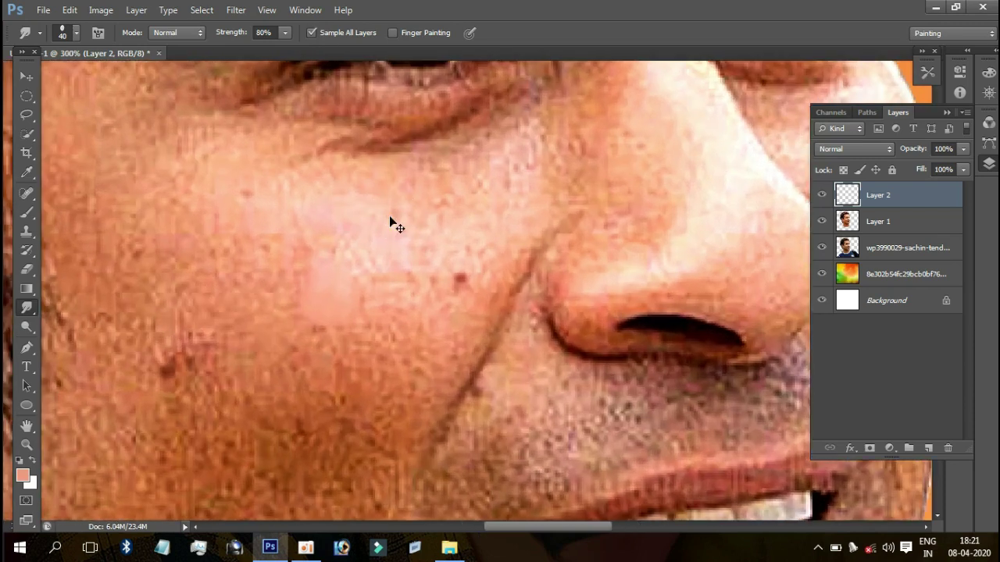
key(ctrl+alt+i)
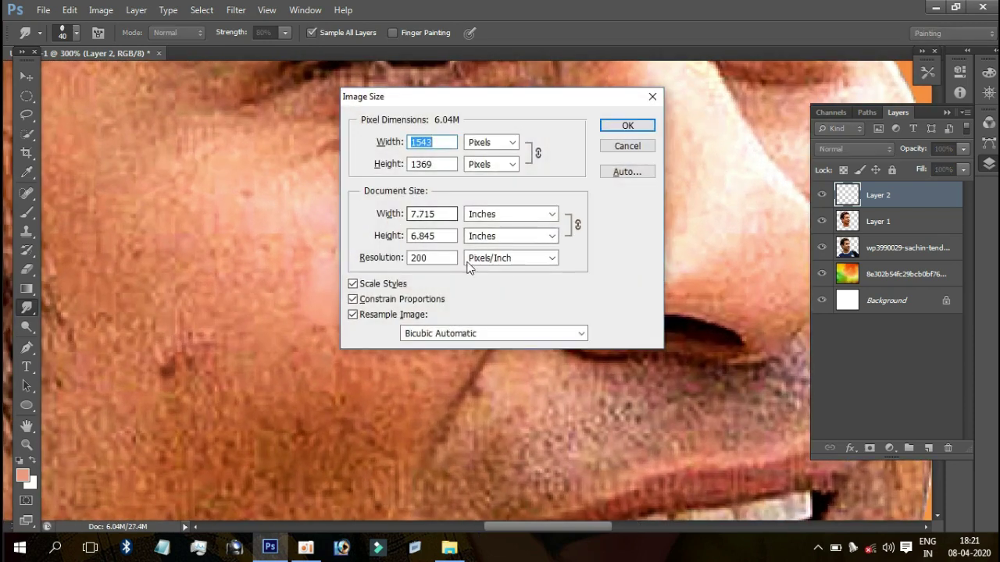
text(150)
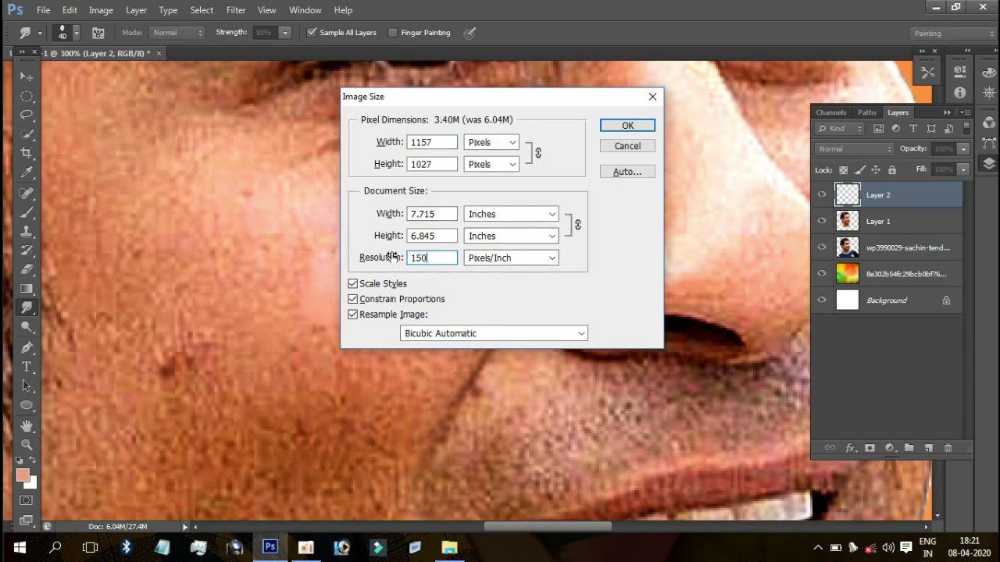
key(Escape)
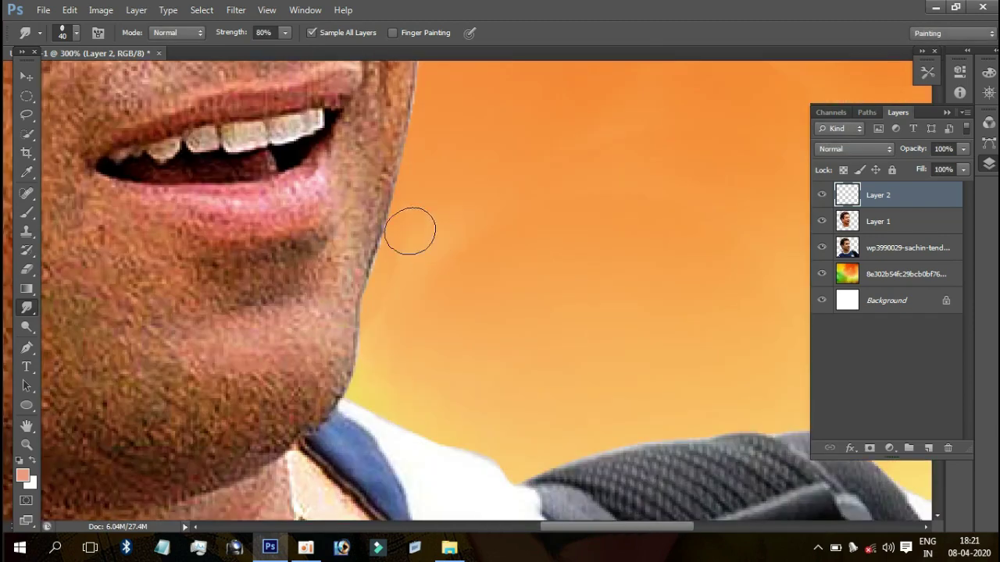
key(ctrl+minus)
key(ctrl+minus)
Step: Enlarge the smudge brush and smooth the cheek skin below the eye on Layer 2
key(ctrl+plus)
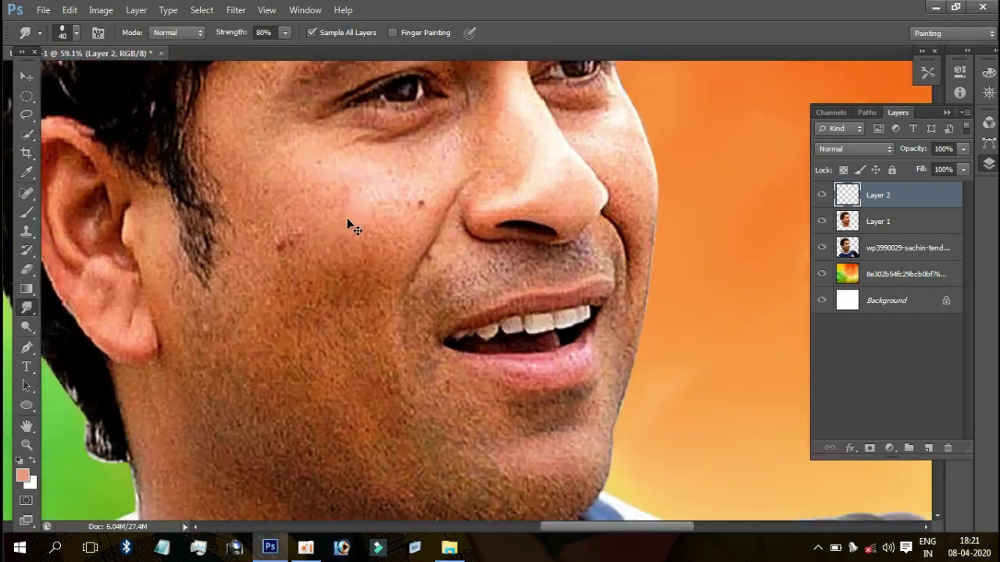
key(ctrl+plus)
key(ctrl+plus)
drag(359, 214, 412, 257)
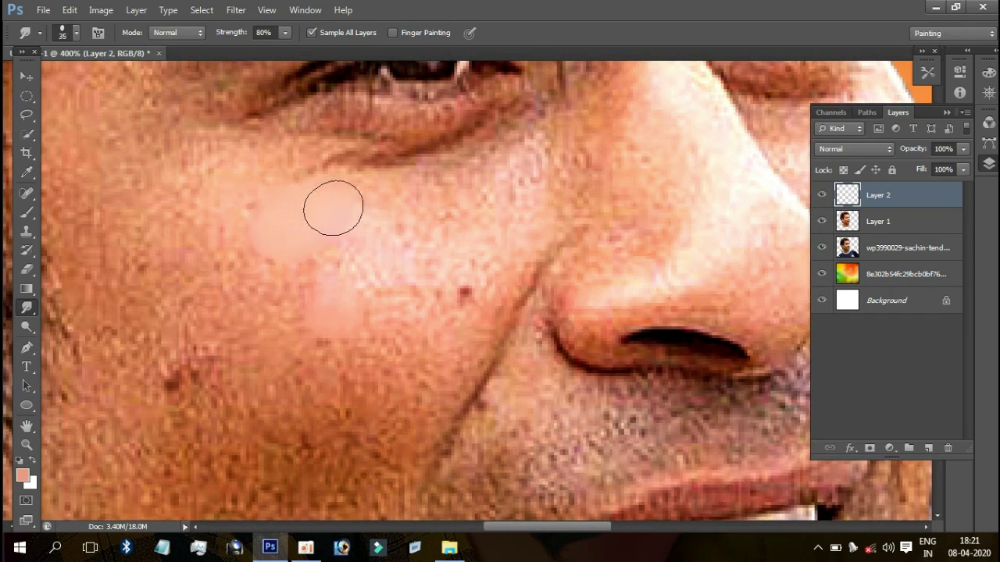
key(bracketright)
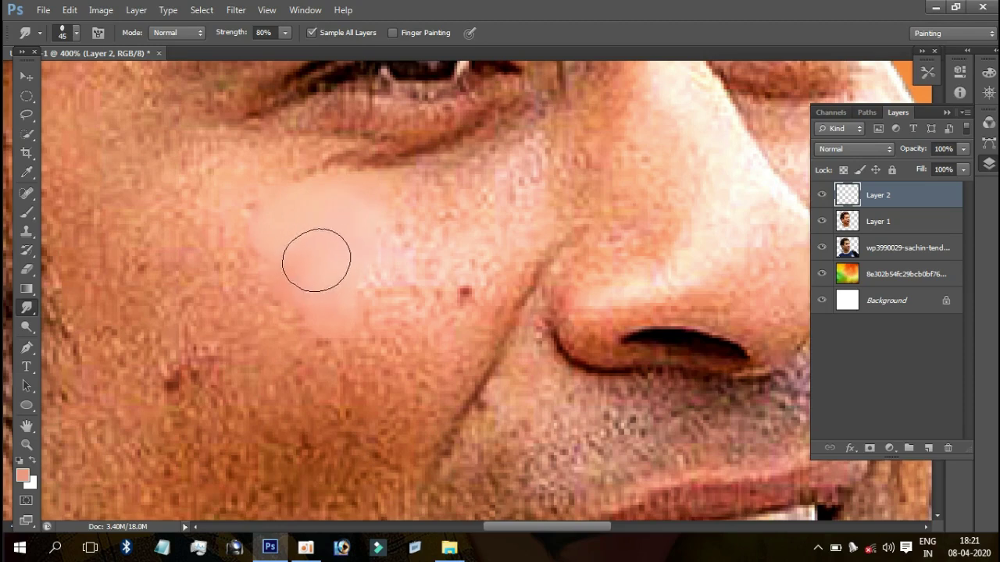
key(bracketright)
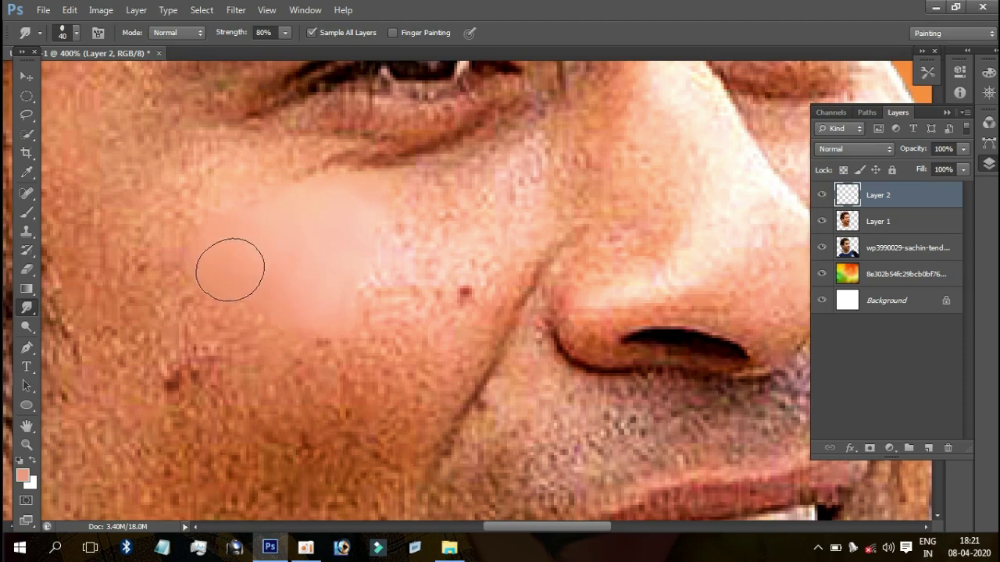
drag(255, 320, 274, 328)
mouse_move(221, 272)
mouse_down()
mouse_move(201, 292)
mouse_move(222, 327)
mouse_up()
key(bracketright)
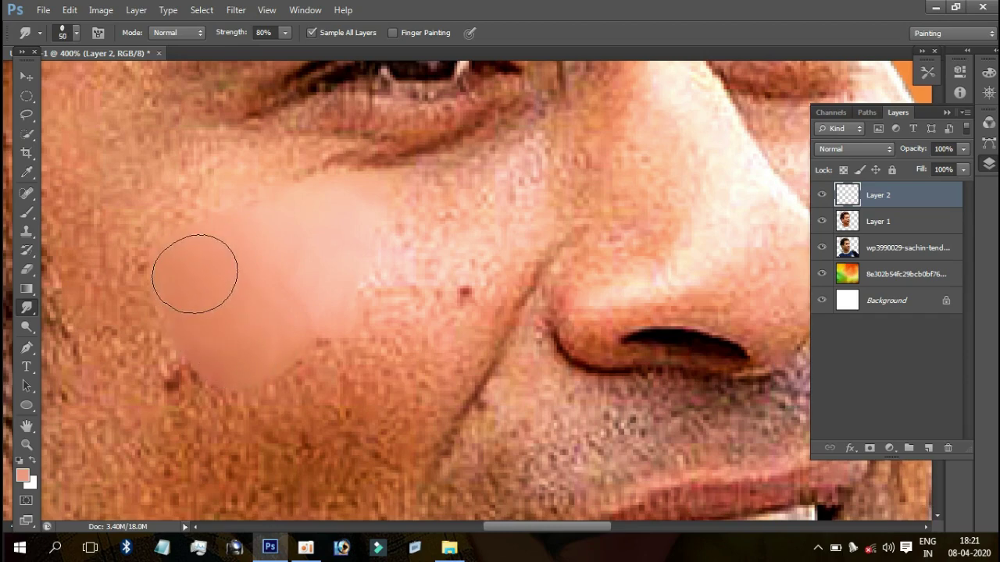
Step: Zoom out to check the smoothing, zoom back onto the cheek, and bring up 50 px brush settings
key(ctrl+minus)
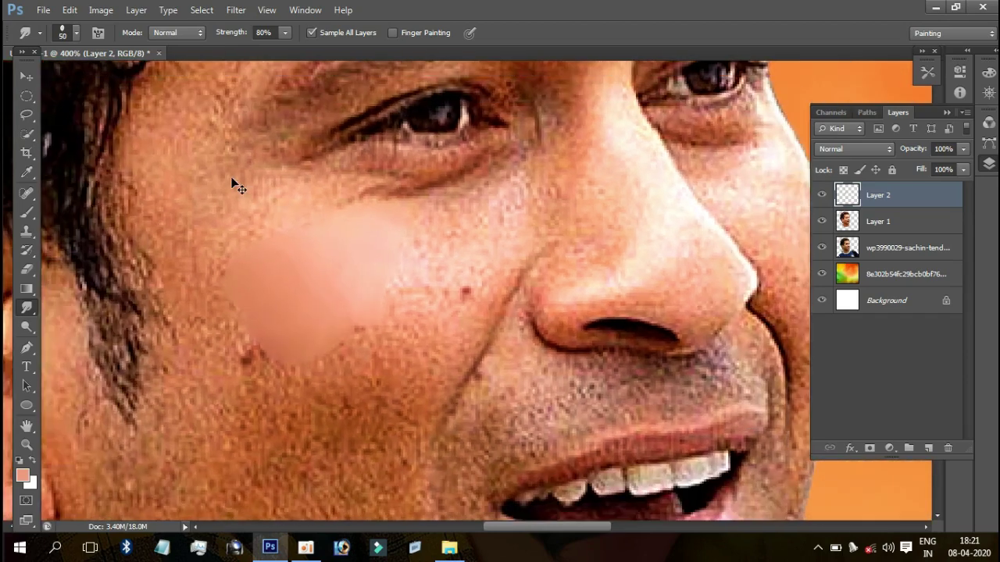
key(ctrl+minus)
key(ctrl+minus)
key(ctrl+minus)
key(ctrl+plus)
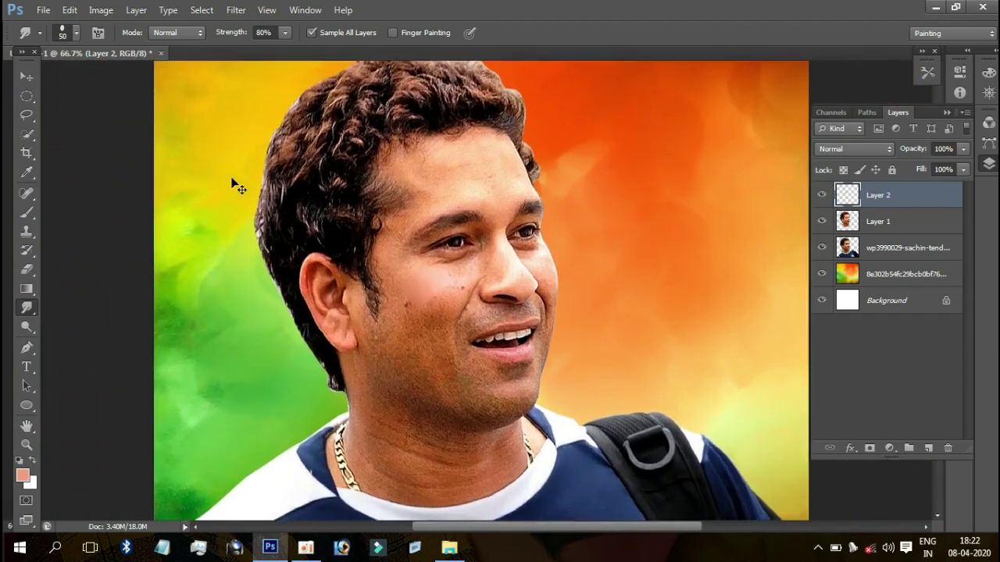
key(ctrl+plus)
key(ctrl+plus)
key(ctrl+plus)
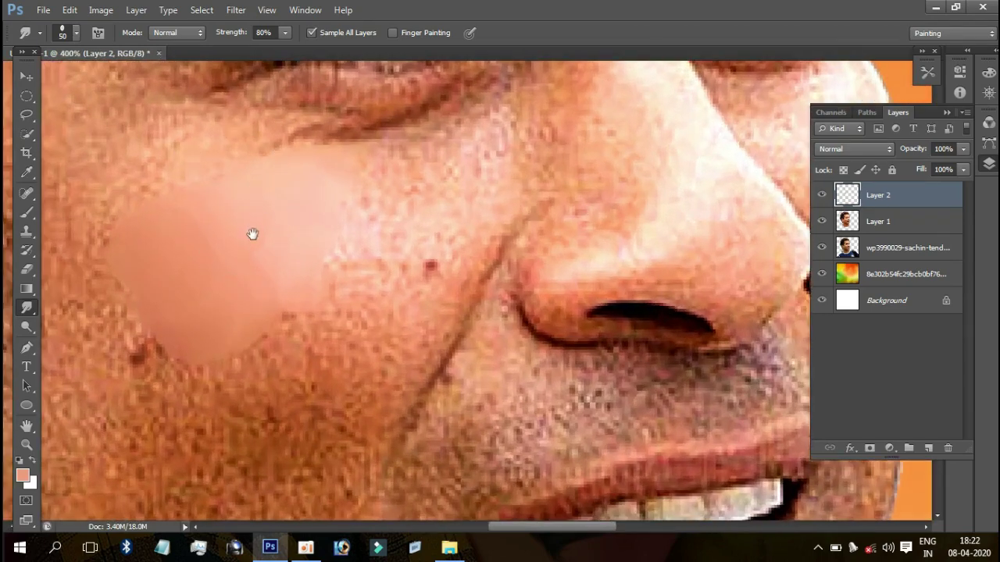
drag(252, 234, 328, 132)
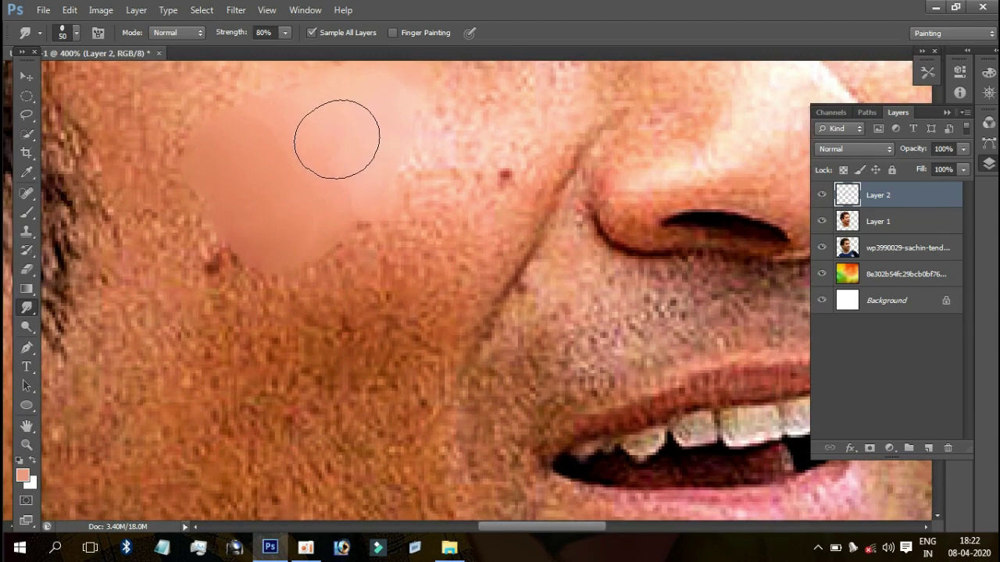
key(F5)
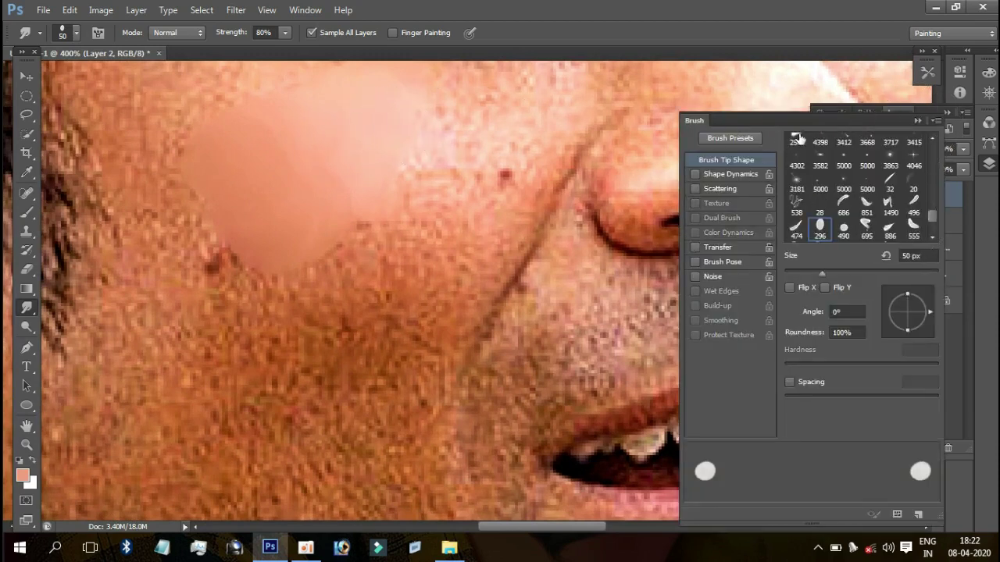
Step: Switch to the Smudge Tool Sampled Brush #1 preset
click(915, 121)
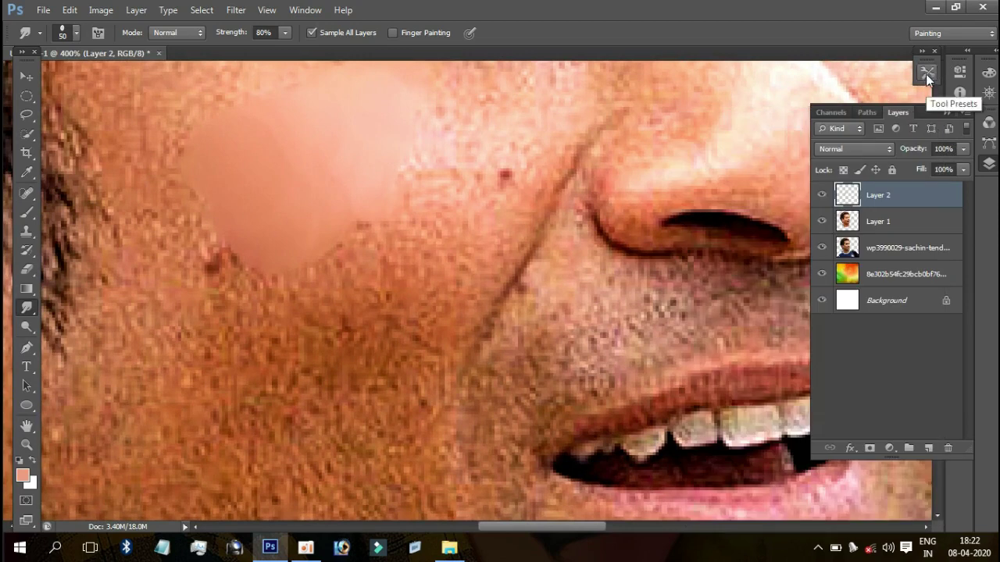
click(926, 75)
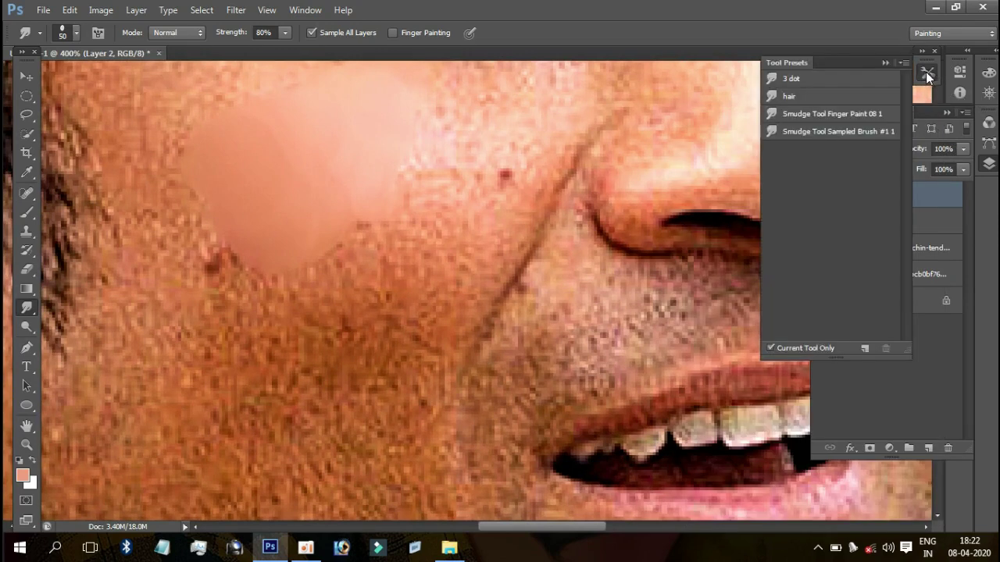
click(826, 115)
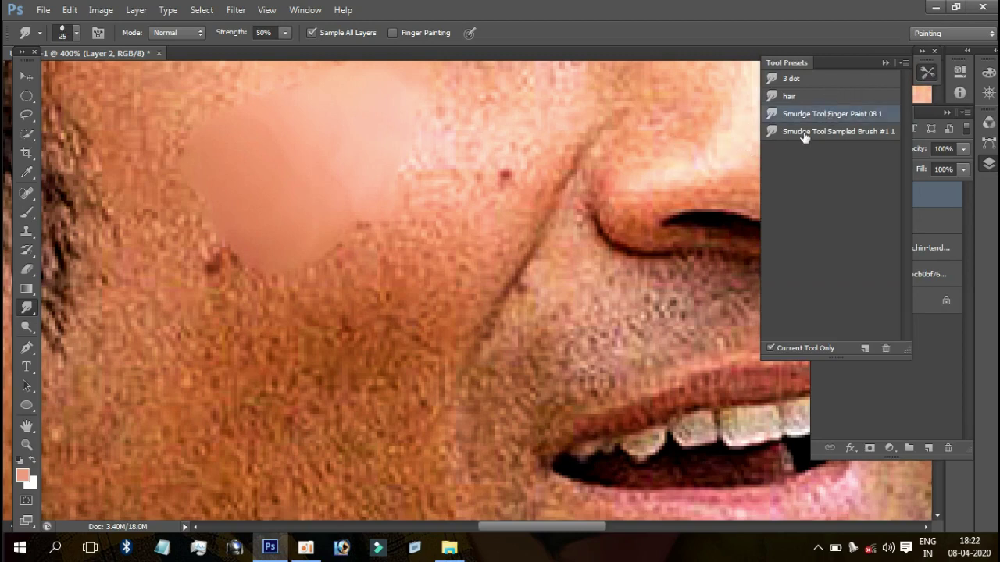
click(804, 135)
click(886, 63)
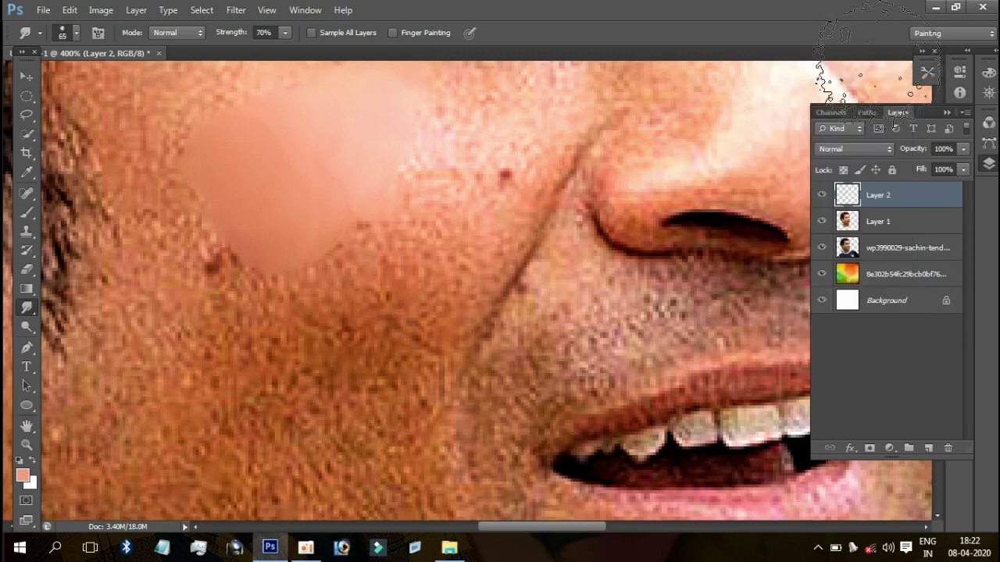
Step: Turn on Sample All Layers and spread the smoothing up, left and down the cheek
drag(279, 178, 250, 117)
key(bracketleft)
key(bracketleft)
key(bracketleft)
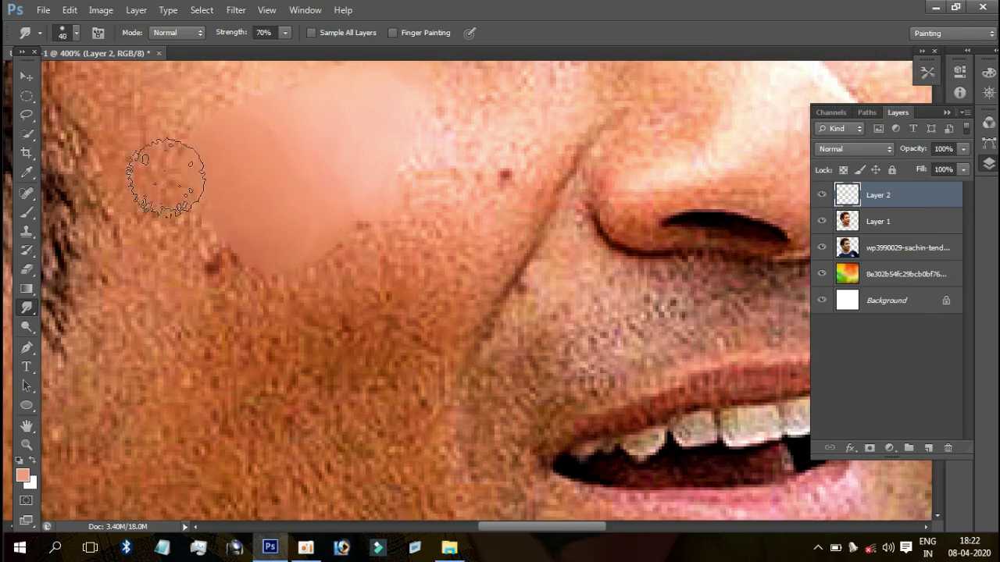
key(bracketright)
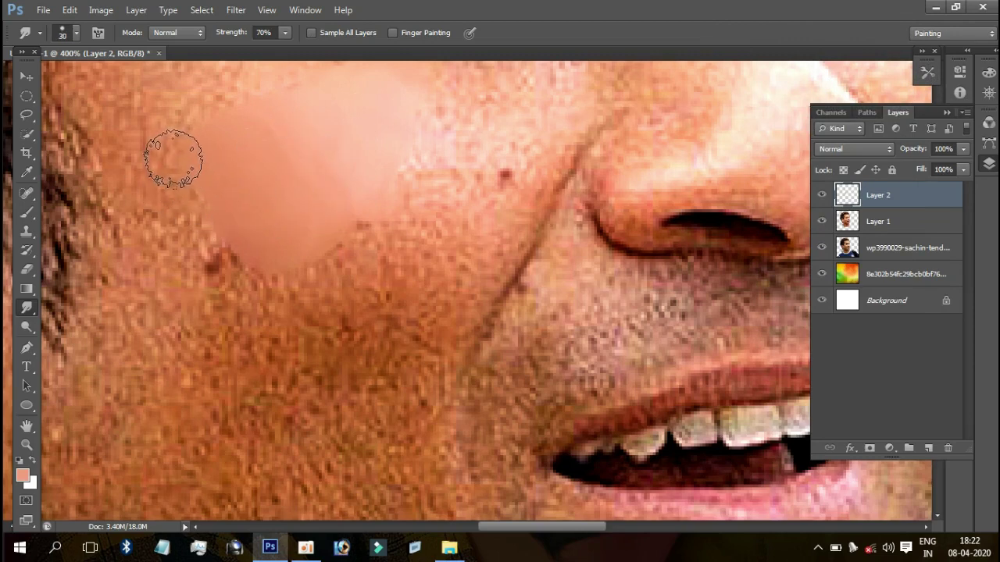
click(311, 33)
key(bracketright)
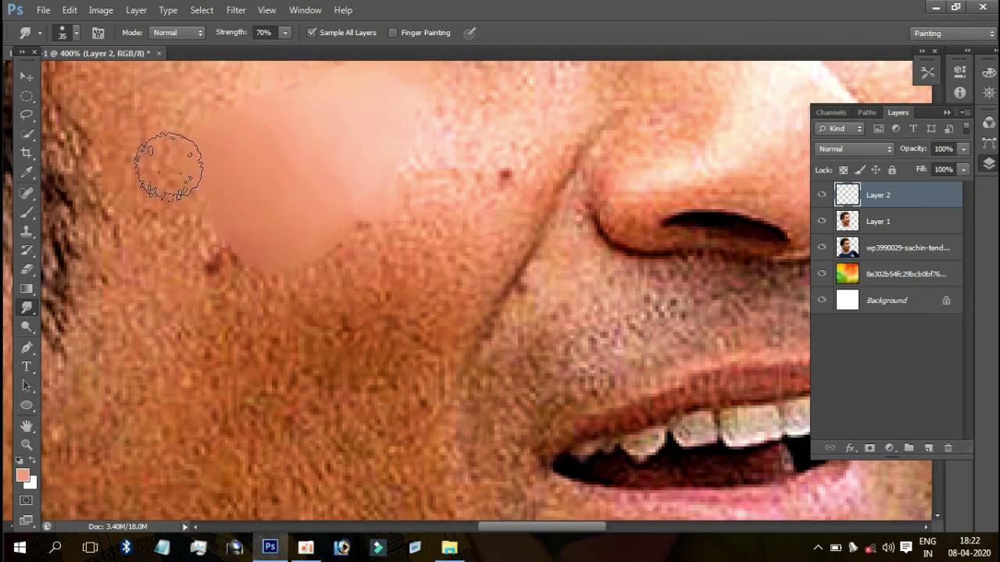
drag(152, 154, 139, 174)
key(bracketright)
mouse_move(179, 212)
mouse_down()
mouse_move(161, 193)
mouse_move(123, 234)
mouse_move(153, 185)
mouse_up()
key(bracketright)
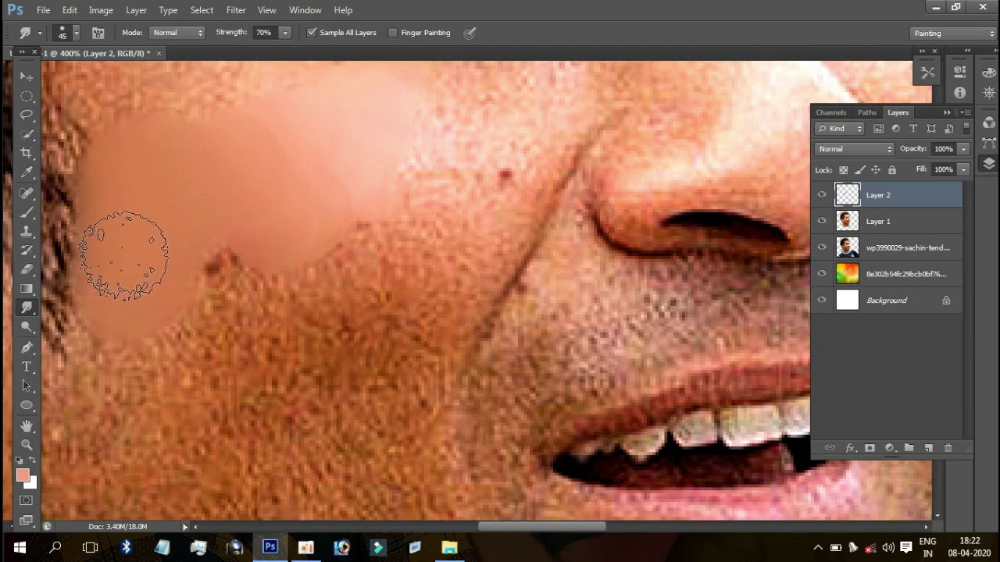
scroll(258, 164, down, 3)
scroll(258, 164, left, 1)
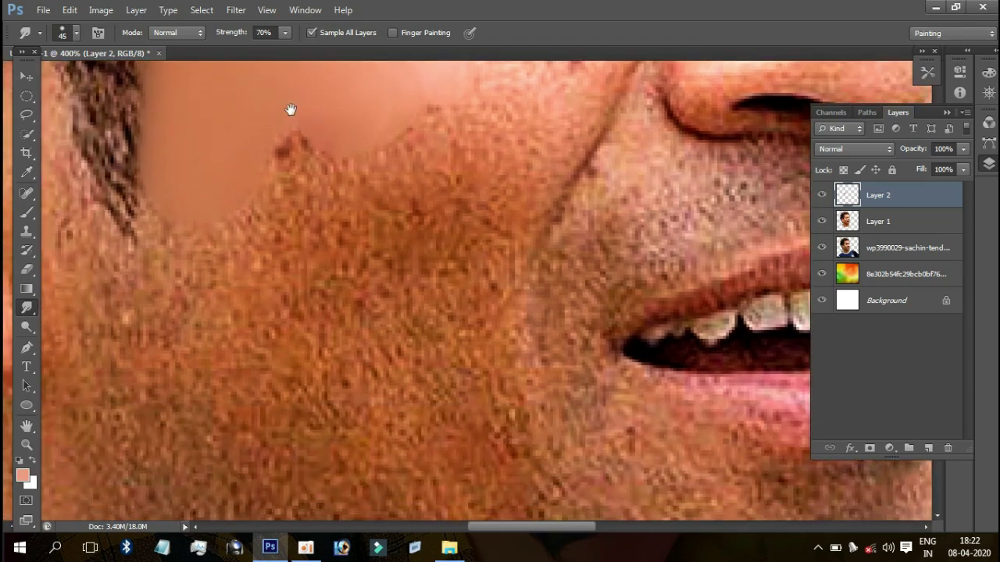
mouse_move(294, 113)
mouse_down()
mouse_move(294, 145)
mouse_move(279, 167)
mouse_move(313, 205)
mouse_move(269, 238)
mouse_move(264, 161)
mouse_move(234, 152)
mouse_move(219, 167)
mouse_move(193, 138)
mouse_move(190, 151)
mouse_move(179, 138)
mouse_move(161, 196)
mouse_move(131, 205)
mouse_move(118, 234)
mouse_move(105, 216)
mouse_move(101, 301)
mouse_move(74, 132)
mouse_up()
Step: Smooth the cheek beside the ear, down toward the jaw at 60–70 px, and between ear and beard
scroll(74, 133, down, 1)
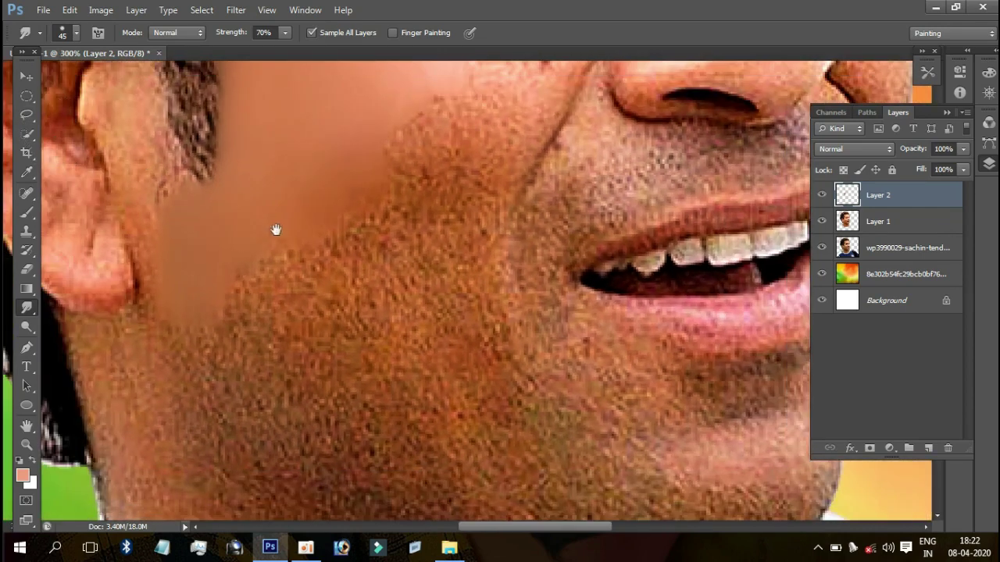
drag(274, 227, 328, 200)
mouse_move(248, 224)
mouse_down()
mouse_move(216, 149)
mouse_move(241, 263)
mouse_move(217, 197)
mouse_up()
mouse_move(190, 147)
mouse_down()
mouse_move(250, 273)
mouse_move(187, 173)
mouse_move(172, 261)
mouse_up()
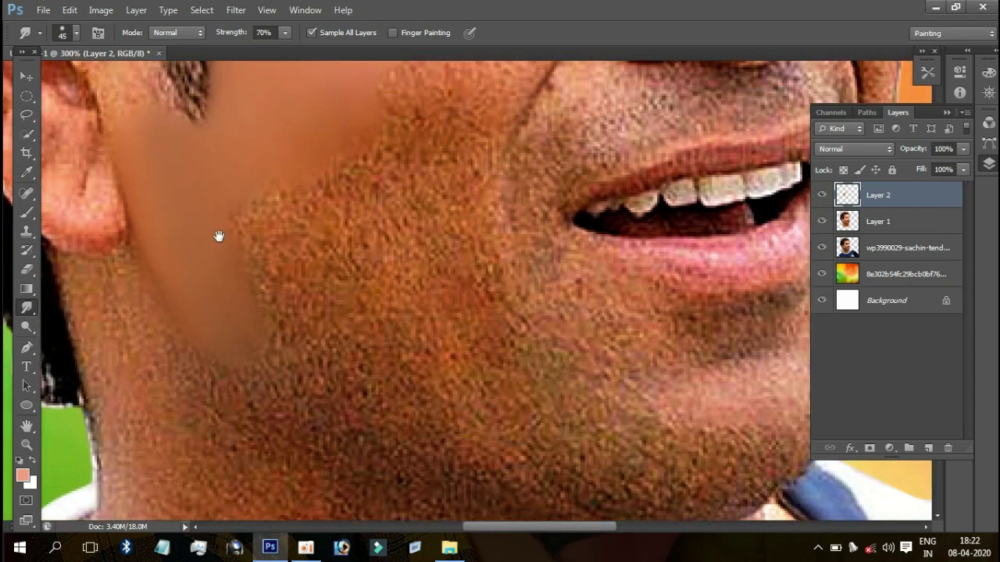
right_click(226, 204)
key(Escape)
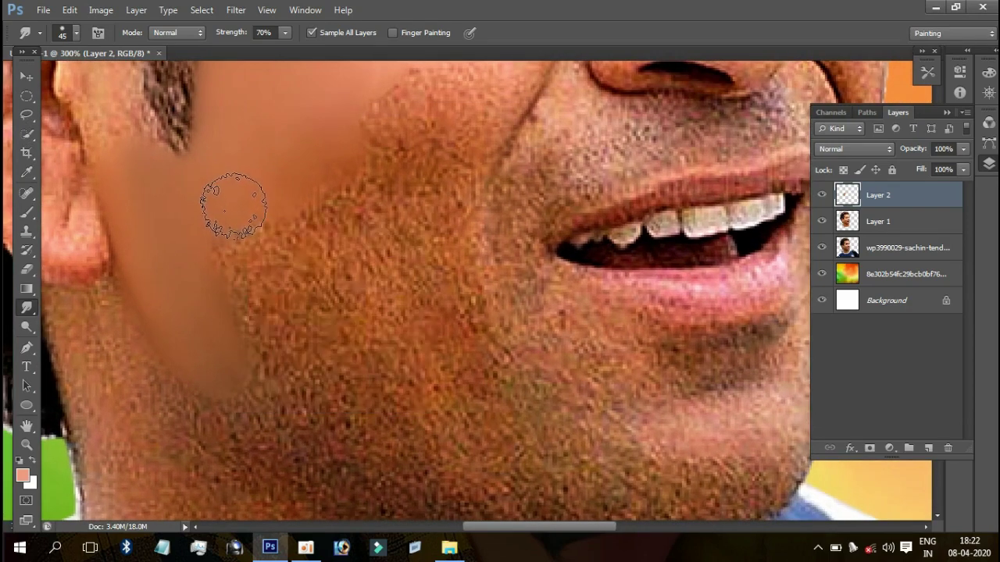
key(bracketright)
key(bracketright)
mouse_move(240, 243)
mouse_down()
mouse_move(224, 290)
mouse_move(263, 346)
mouse_move(222, 344)
mouse_up()
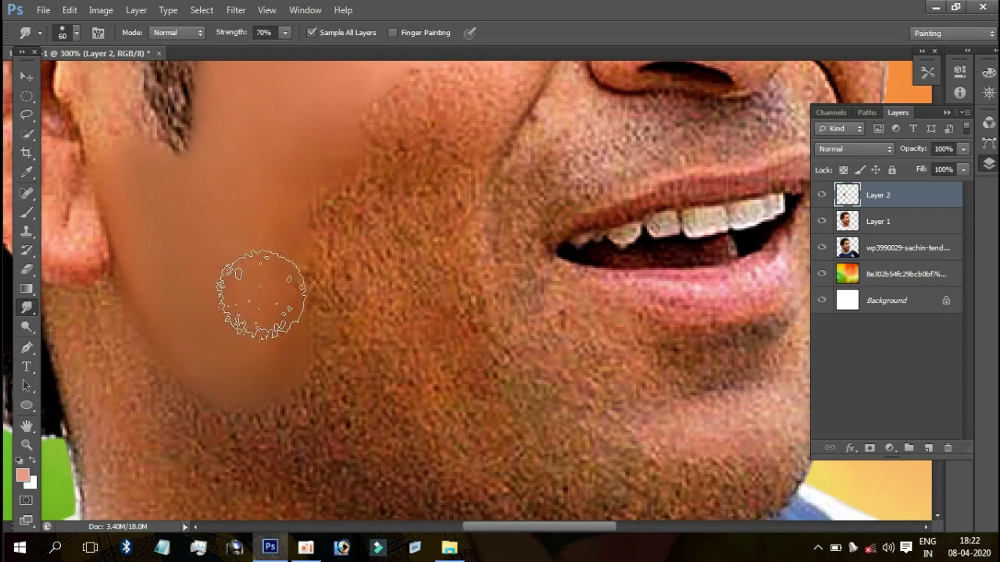
key(bracketright)
mouse_move(251, 184)
mouse_down()
mouse_move(205, 290)
mouse_move(212, 284)
mouse_move(230, 335)
mouse_up()
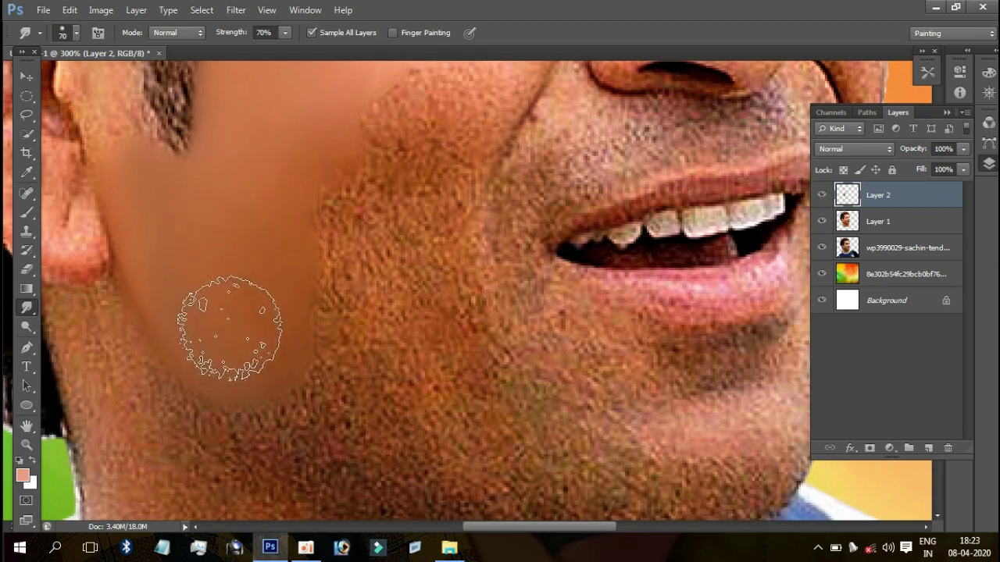
mouse_move(292, 245)
mouse_down()
mouse_move(223, 223)
mouse_move(382, 235)
mouse_up()
key(bracketleft)
key(bracketleft)
key(bracketleft)
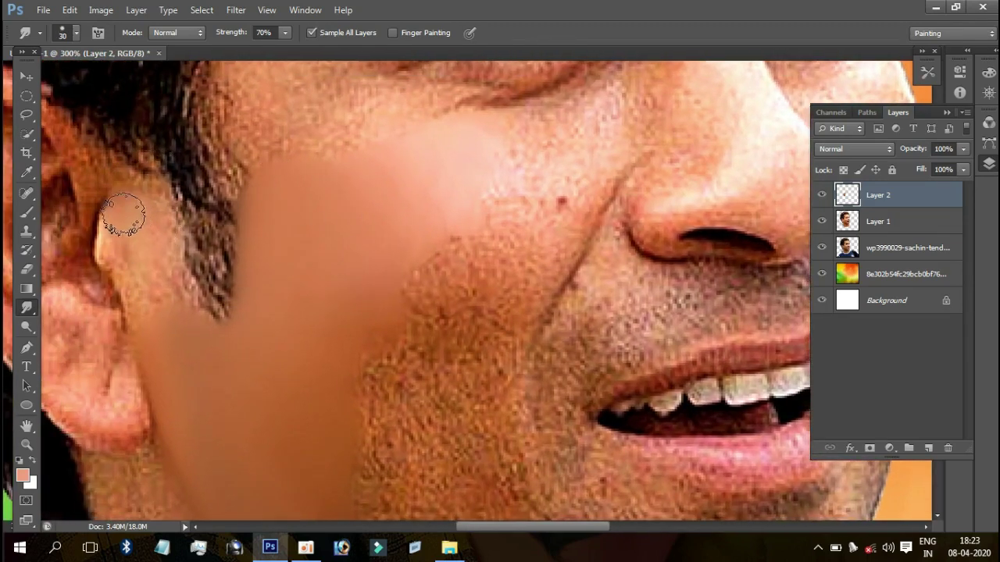
drag(151, 230, 165, 277)
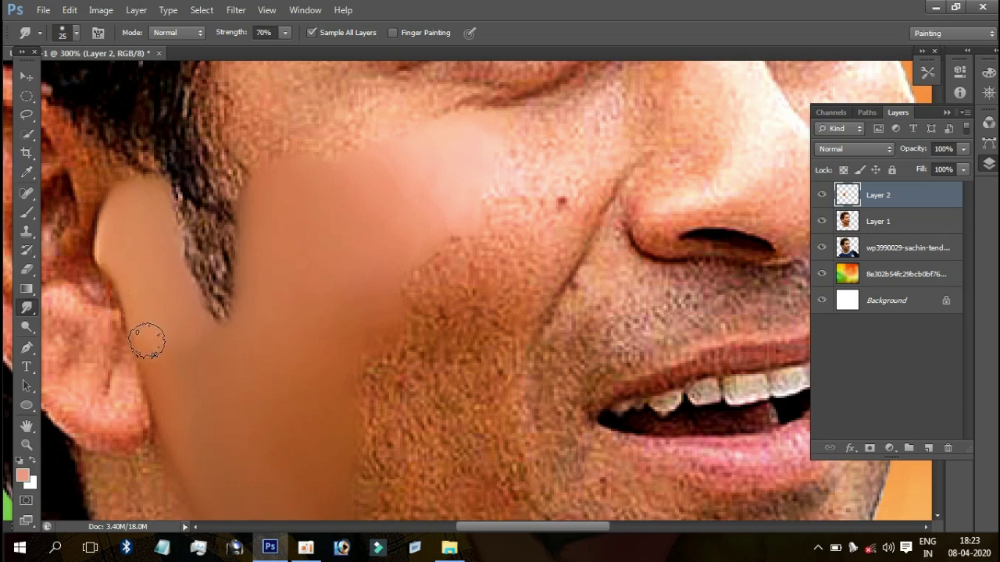
Step: Smooth the hairline edge, forehead near the eyebrow, and temple above the eyebrow at 40 px
drag(353, 171, 341, 325)
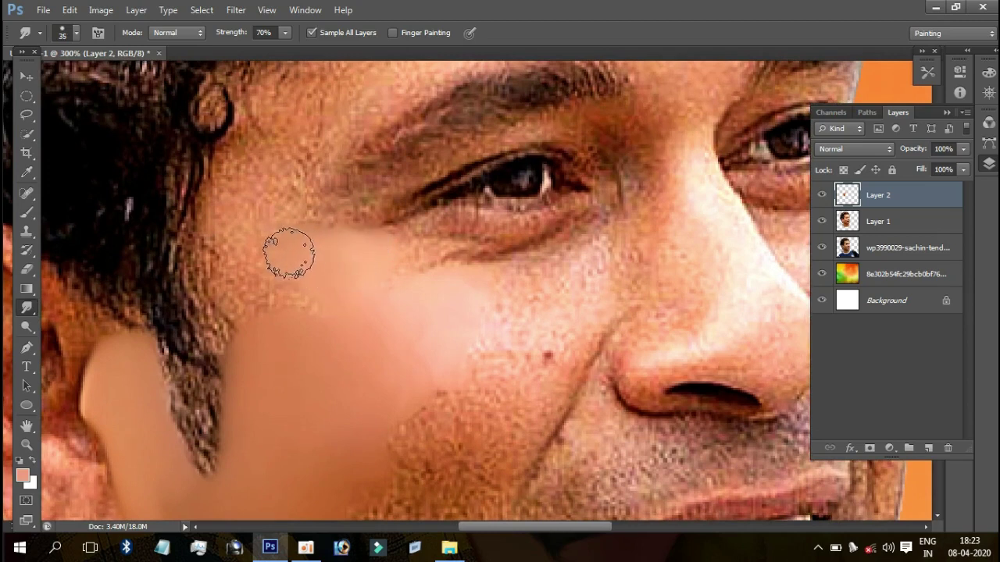
key(bracketright)
mouse_move(262, 266)
mouse_down()
mouse_move(263, 279)
mouse_move(241, 245)
mouse_move(257, 323)
mouse_move(234, 268)
mouse_move(252, 330)
mouse_move(283, 231)
mouse_up()
mouse_move(292, 172)
mouse_down()
mouse_move(326, 232)
mouse_move(342, 195)
mouse_move(307, 191)
mouse_move(314, 178)
mouse_move(336, 201)
mouse_move(320, 270)
mouse_move(286, 224)
mouse_move(268, 242)
mouse_move(250, 310)
mouse_up()
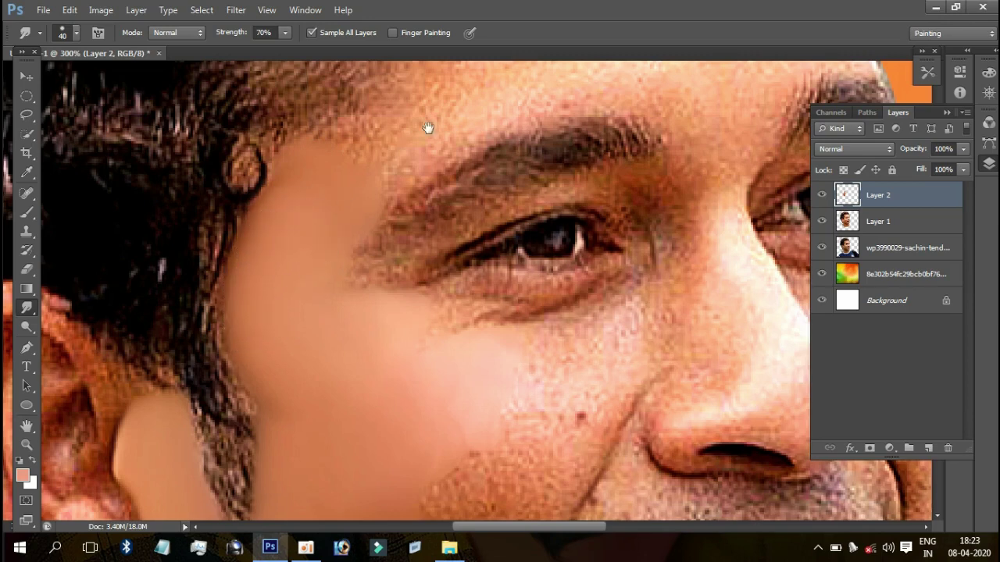
drag(428, 127, 355, 250)
mouse_move(487, 218)
mouse_down()
mouse_move(386, 223)
mouse_move(372, 212)
mouse_move(333, 213)
mouse_move(356, 250)
mouse_move(370, 242)
mouse_move(330, 252)
mouse_move(303, 224)
mouse_move(258, 259)
mouse_move(274, 252)
mouse_move(330, 273)
mouse_move(306, 289)
mouse_move(305, 229)
mouse_move(216, 315)
mouse_move(267, 253)
mouse_move(224, 290)
mouse_move(206, 335)
mouse_move(194, 328)
mouse_up()
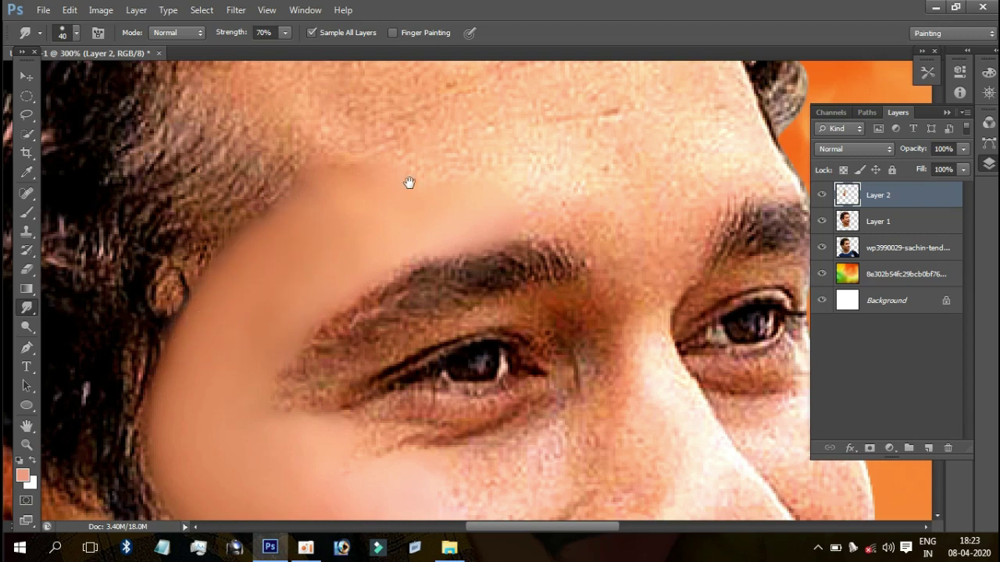
Step: Smudge-smooth the skin between the eyebrows on Layer 2
drag(409, 182, 293, 281)
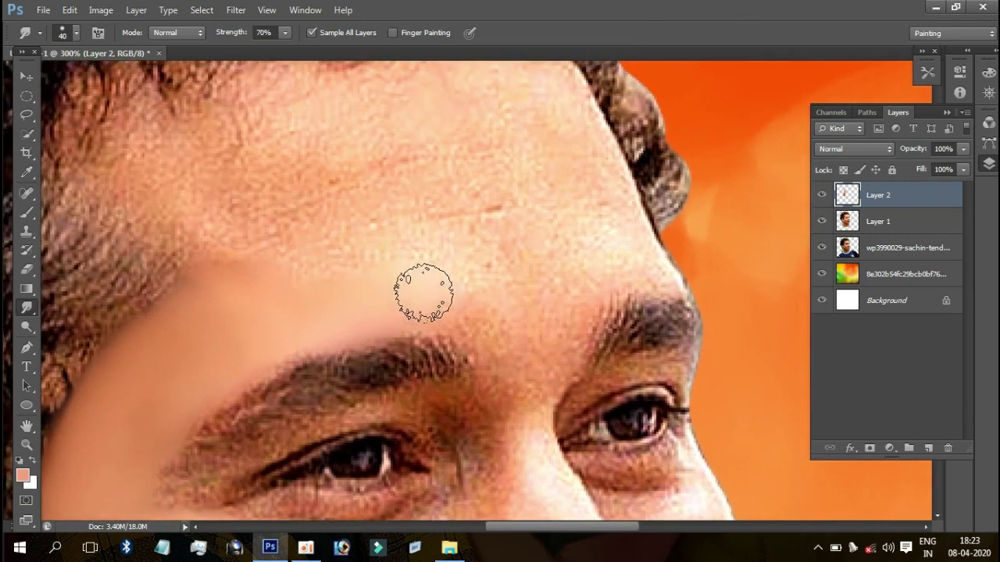
drag(478, 266, 366, 219)
mouse_move(397, 287)
mouse_down()
mouse_move(417, 313)
mouse_move(446, 275)
mouse_move(424, 322)
mouse_up()
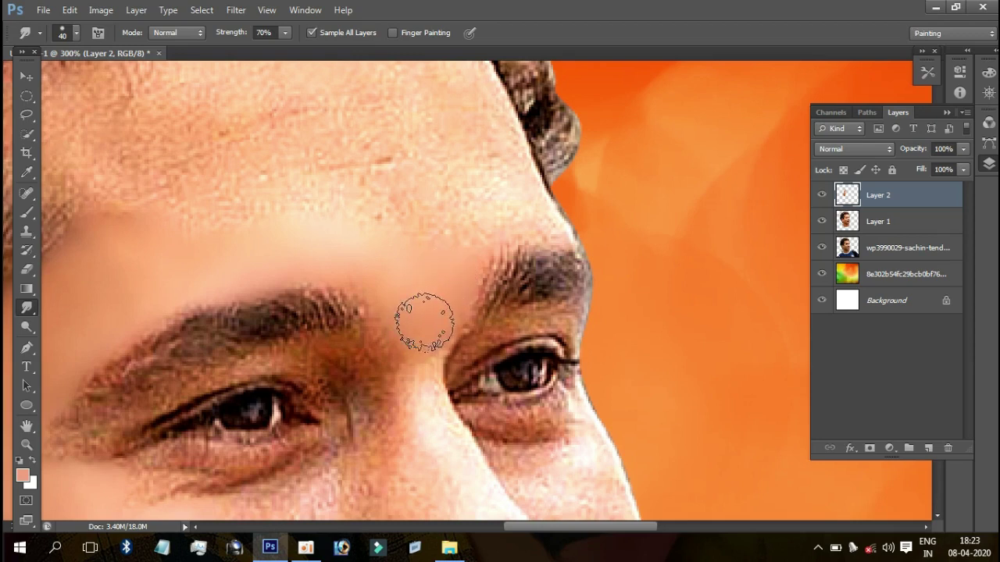
drag(468, 235, 433, 297)
Step: Enlarge the smudge brush to 60 px and smooth the grainy forehead up to the hairline
key(bracketleft)
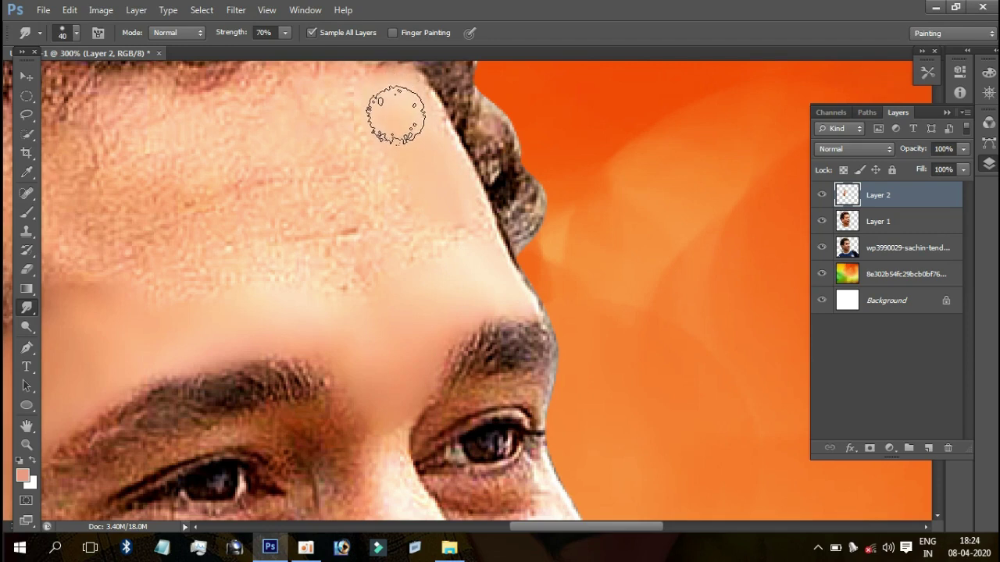
key(bracketright)
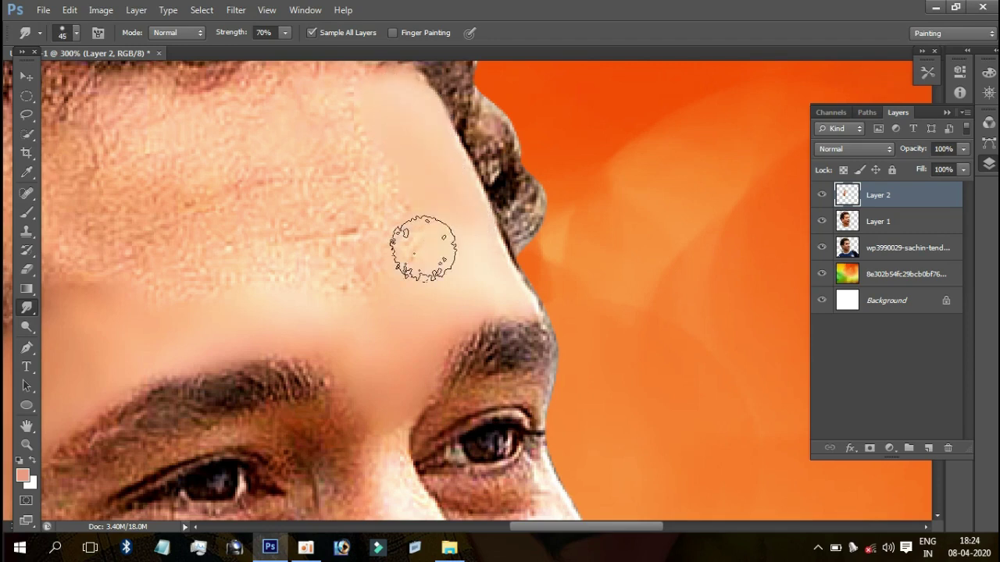
scroll(463, 241, left, 4)
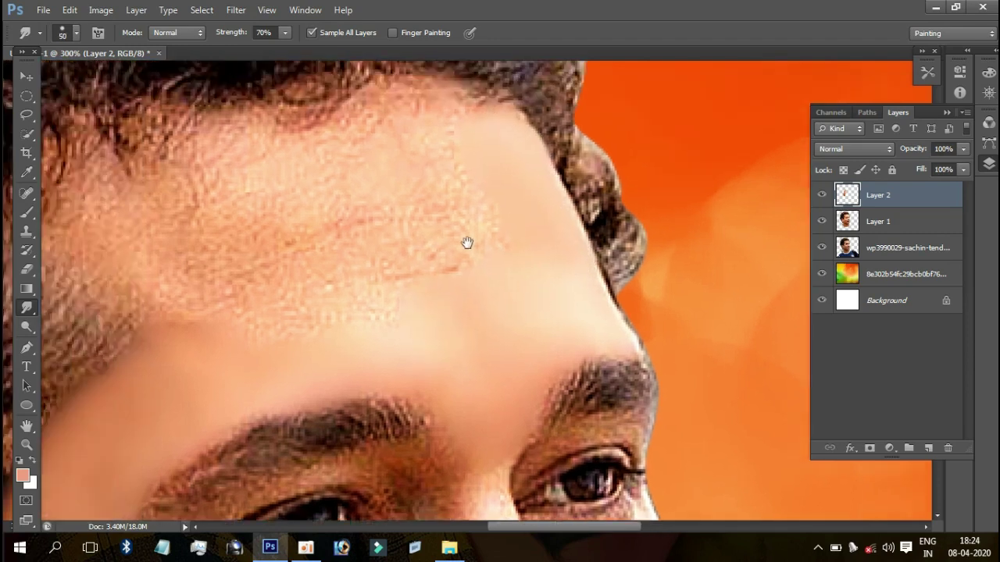
scroll(464, 241, up, 1)
key(bracketright)
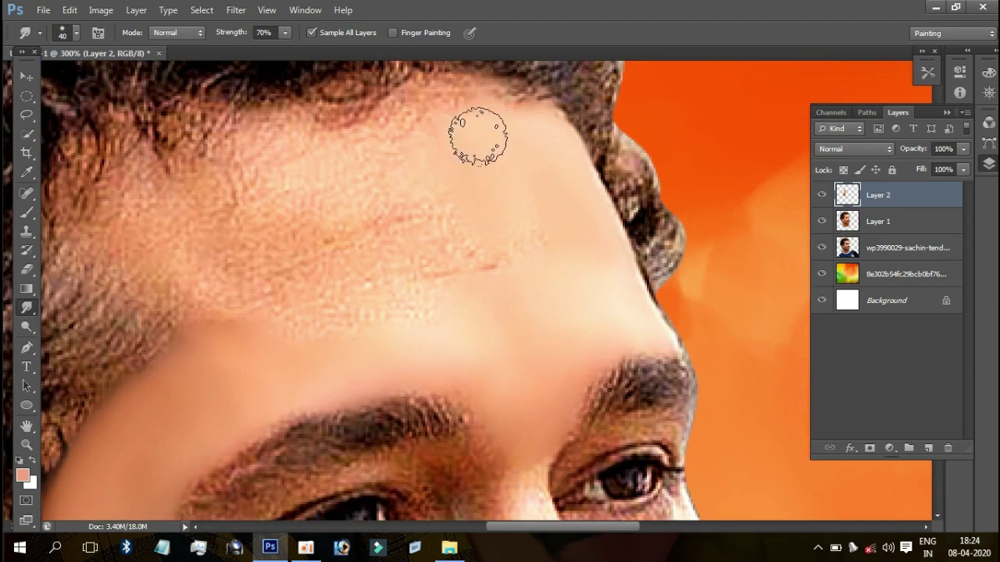
key(bracketright)
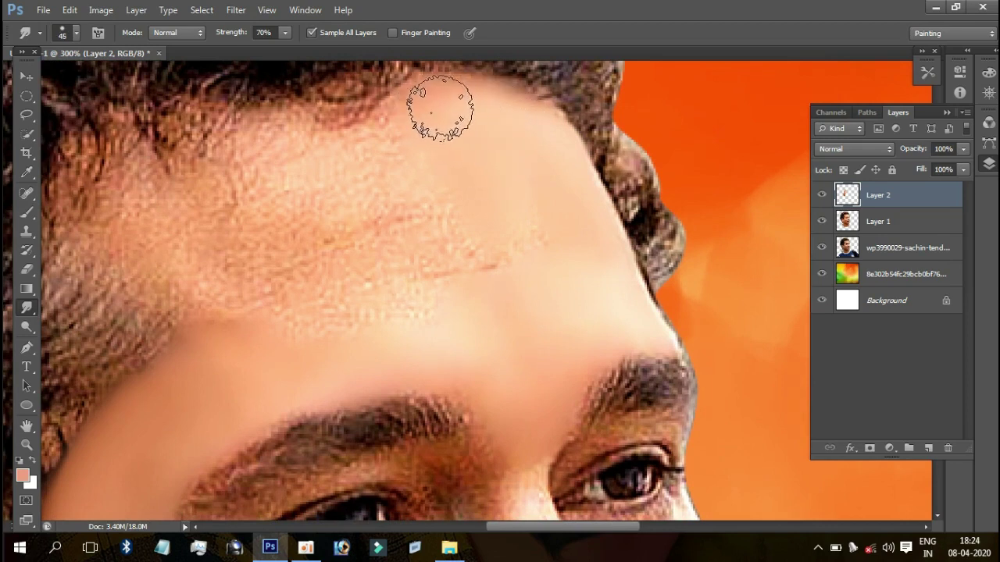
key(bracketright)
key(bracketright)
key(bracketright)
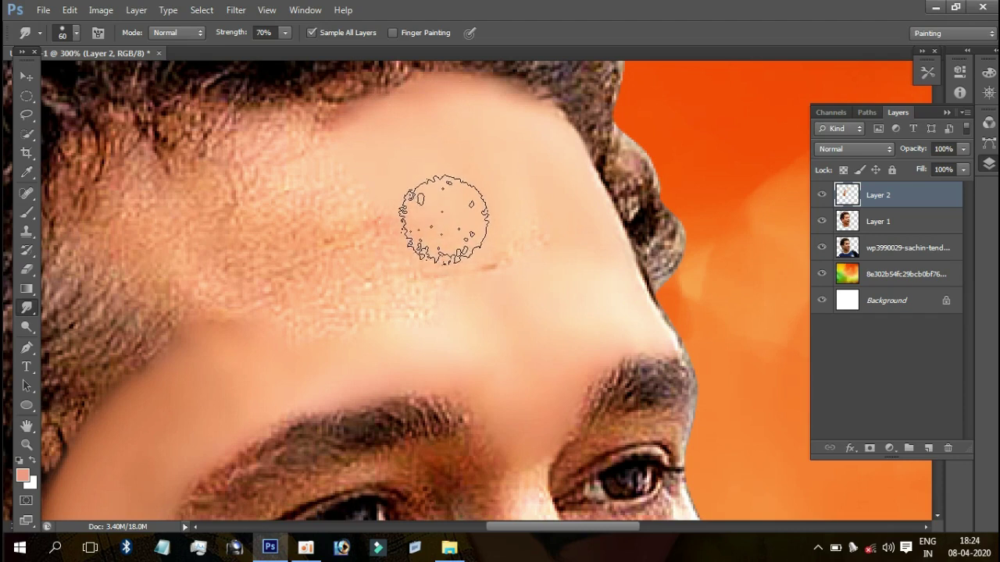
mouse_move(504, 229)
mouse_down()
mouse_move(531, 211)
mouse_move(536, 161)
mouse_move(437, 174)
mouse_move(458, 178)
mouse_move(402, 211)
mouse_move(335, 178)
mouse_up()
mouse_move(406, 223)
mouse_down()
mouse_move(491, 206)
mouse_move(450, 232)
mouse_up()
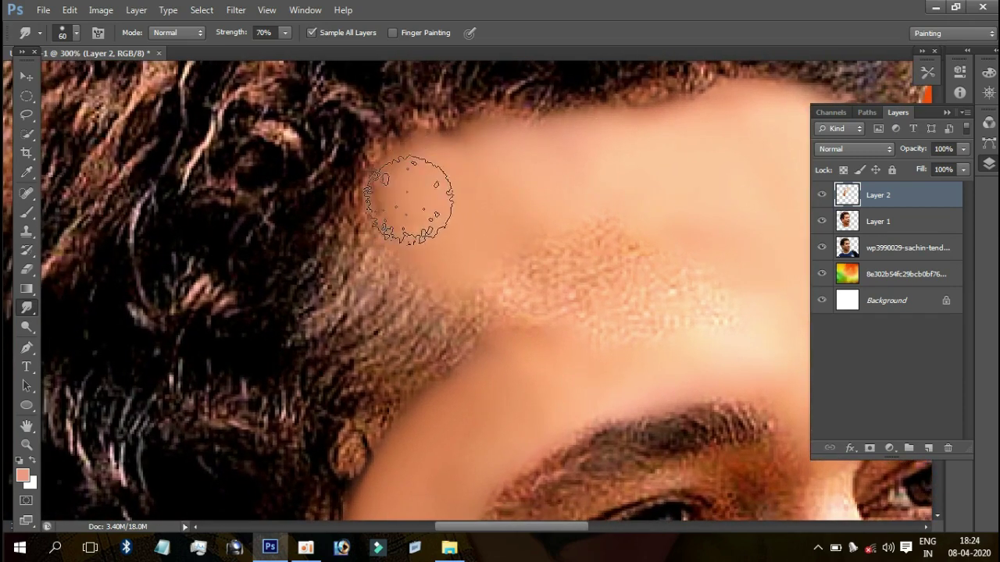
drag(487, 290, 381, 208)
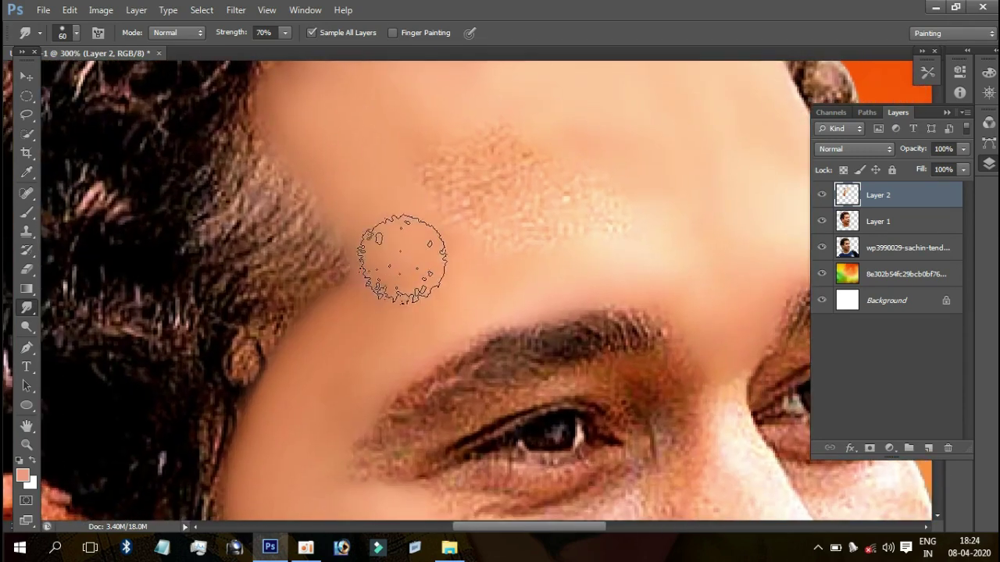
key(ctrl+minus)
Step: Enlarge the smudge brush to 70 px and smooth the textured forehead patch
key(ctrl+minus)
key(ctrl+minus)
key(ctrl+minus)
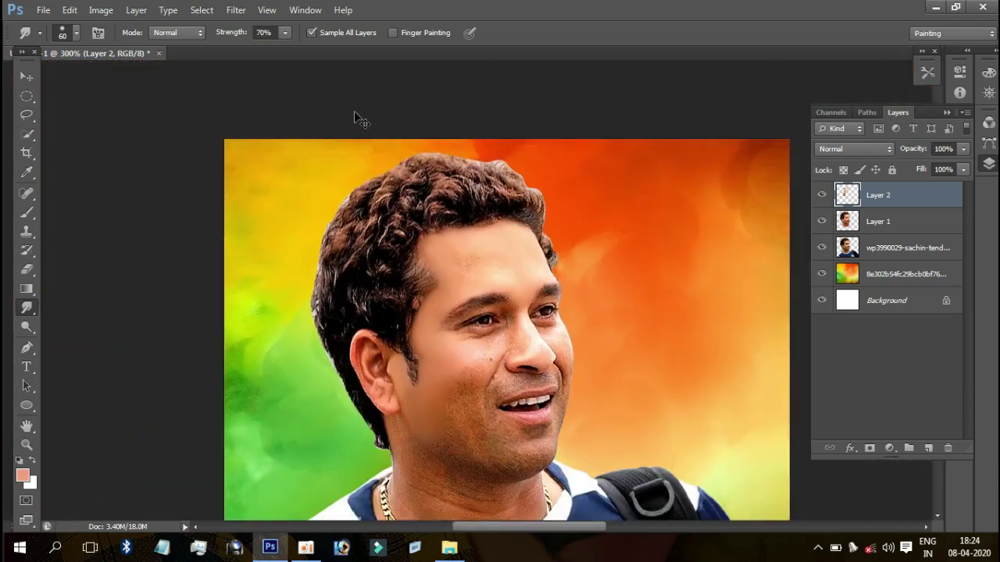
key(ctrl+minus)
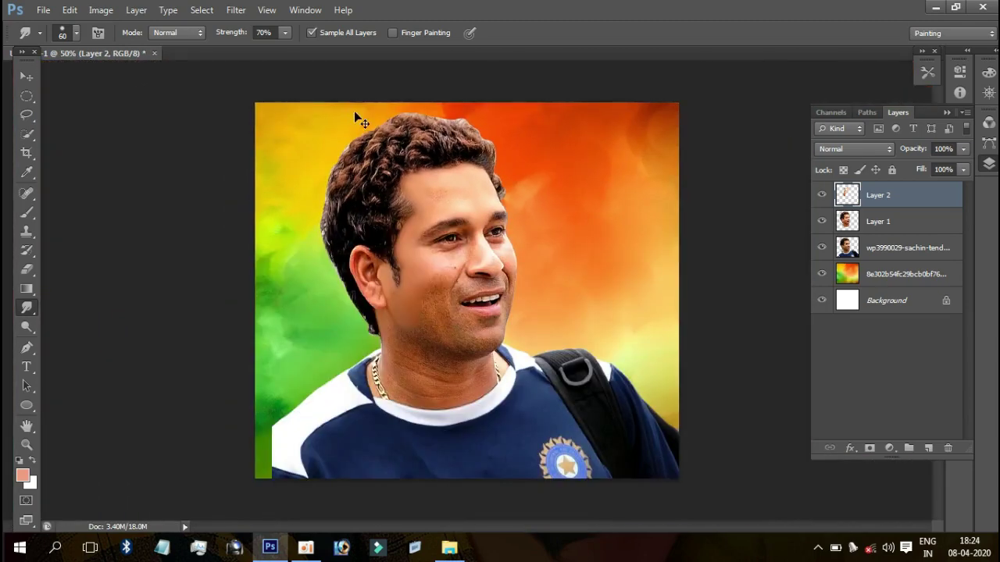
key(ctrl+plus)
key(ctrl+plus)
key(ctrl+plus)
key(ctrl+plus)
mouse_move(453, 191)
mouse_down()
mouse_move(458, 270)
mouse_move(508, 434)
mouse_up()
drag(469, 227, 479, 367)
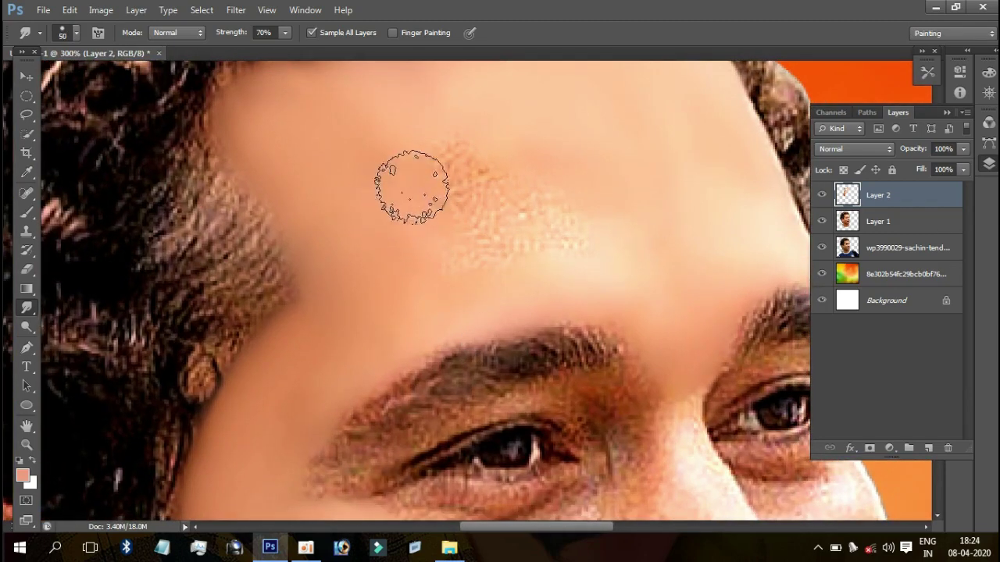
key(bracketright)
key(bracketright)
drag(508, 216, 446, 247)
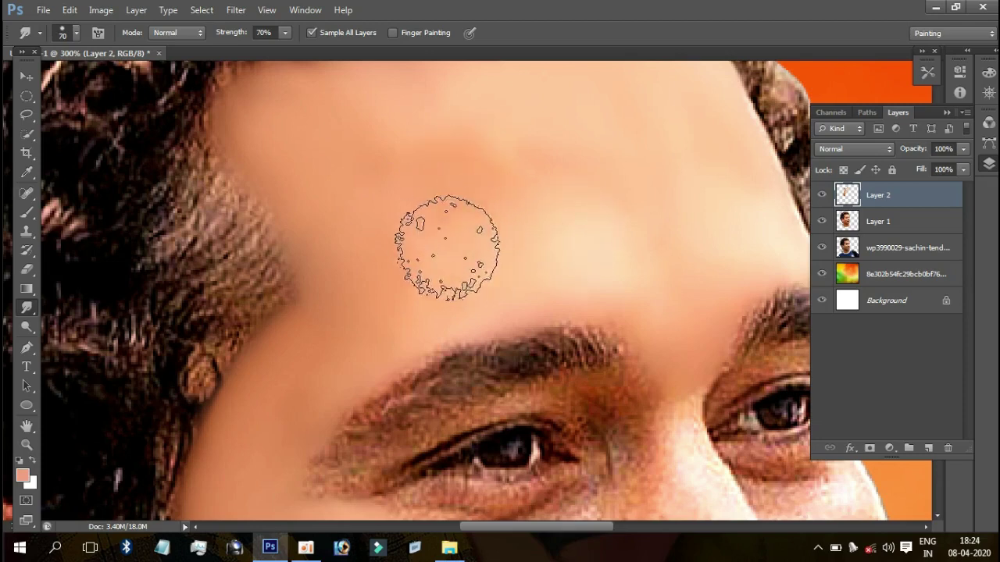
Step: With a smaller brush, smooth the nose bridge and blend away the dark cheek spot
mouse_move(529, 179)
mouse_down()
mouse_move(413, 138)
mouse_move(434, 217)
mouse_move(497, 139)
mouse_up()
key(ctrl+plus)
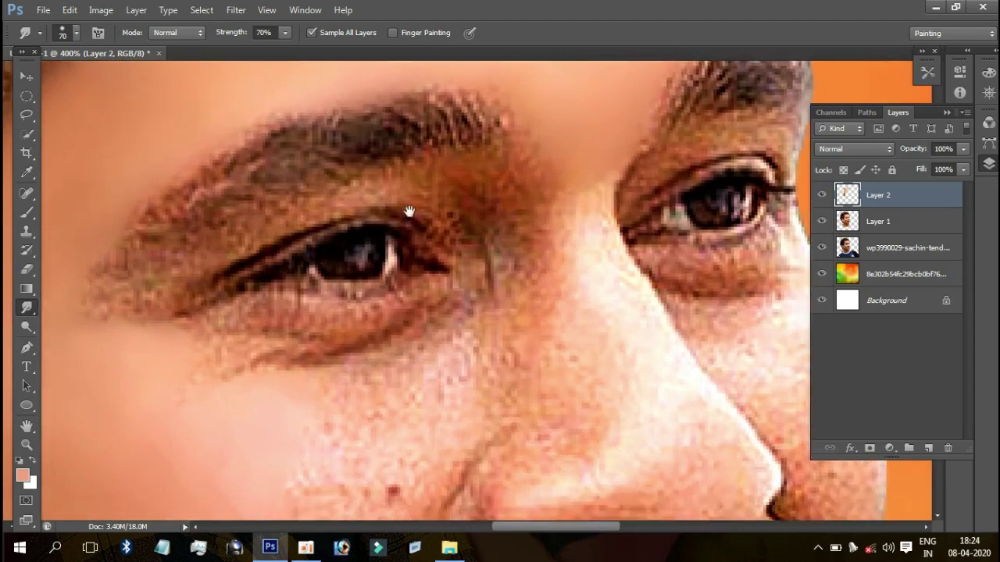
drag(408, 210, 424, 195)
key(bracketleft)
key(bracketleft)
key(bracketleft)
drag(596, 202, 589, 199)
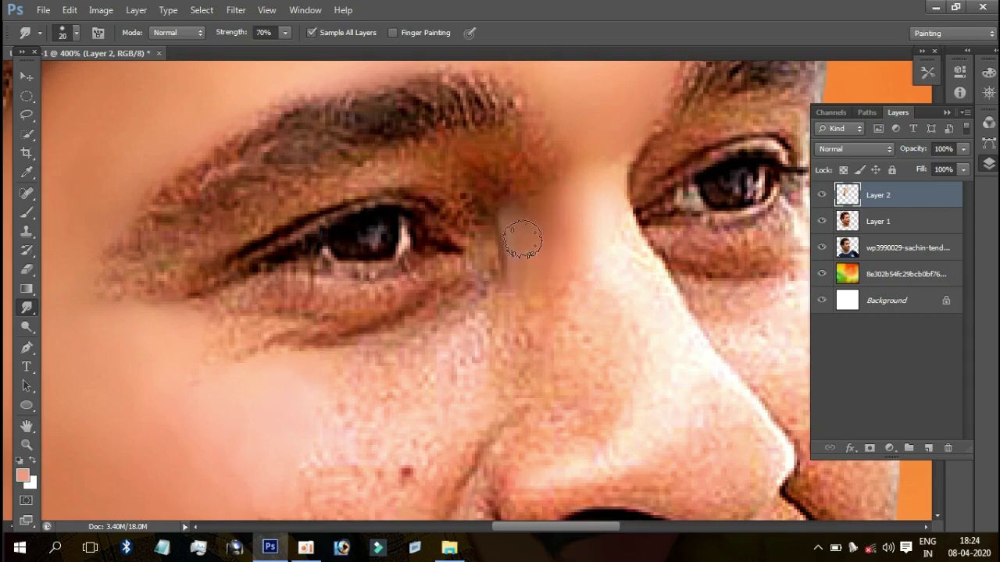
drag(555, 237, 627, 127)
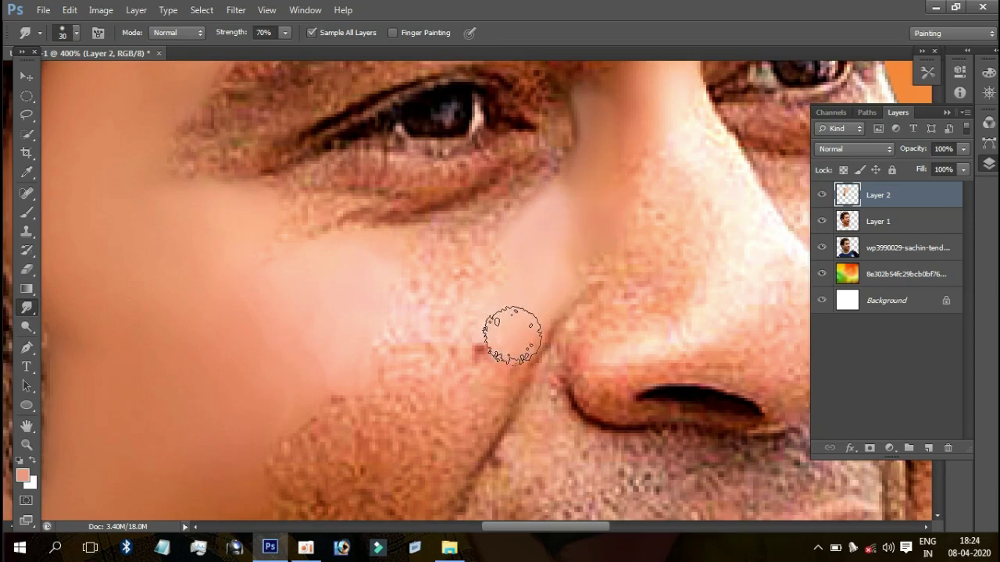
click(491, 356)
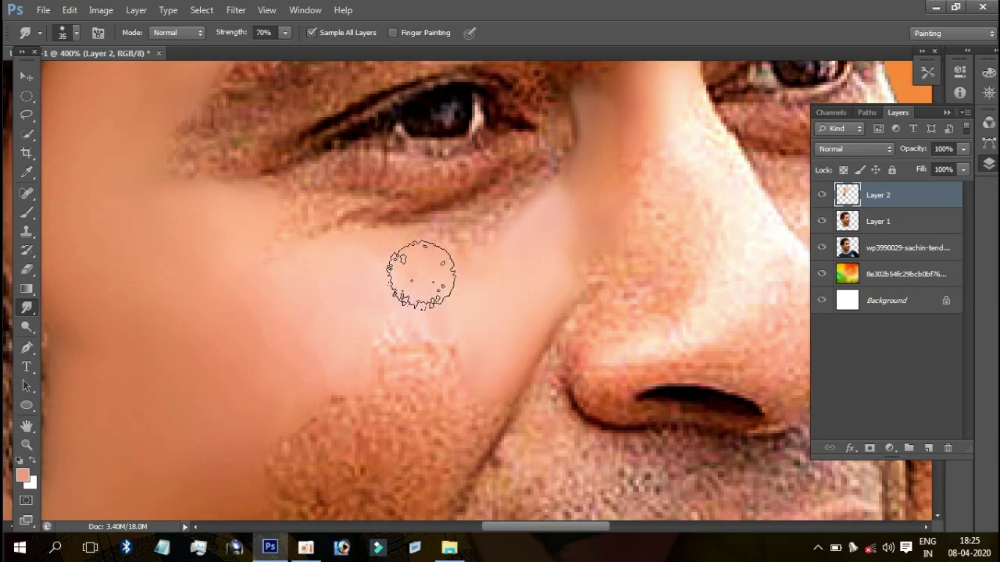
Step: Grow the brush from 40 to 70 px and smooth the cheek stubble down to the chin
key(bracketright)
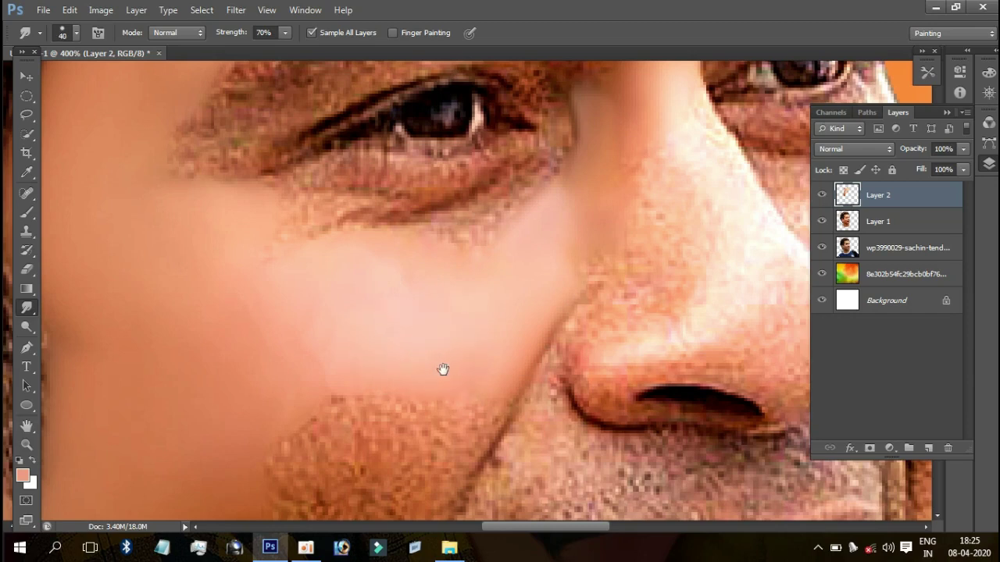
drag(445, 373, 488, 233)
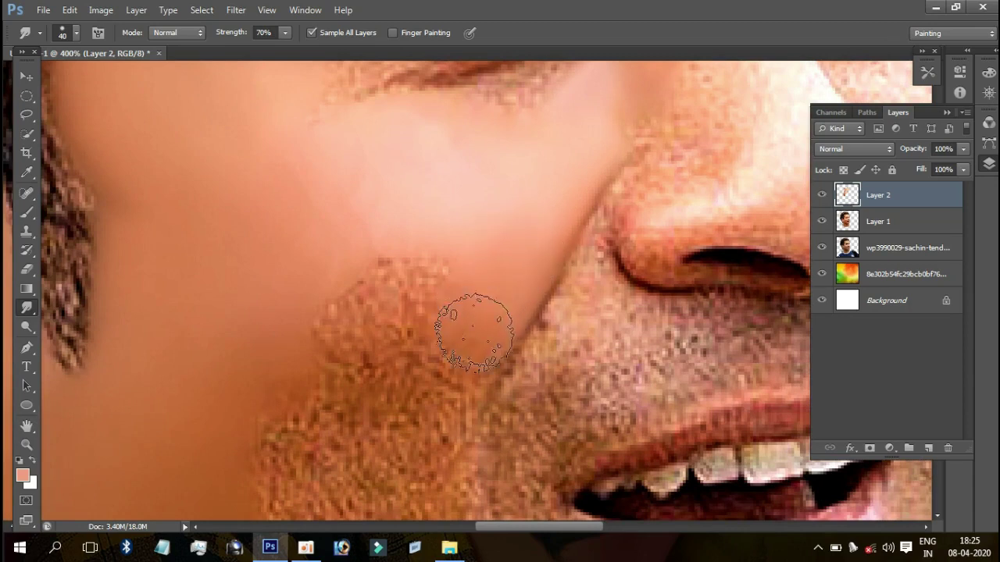
drag(491, 250, 538, 148)
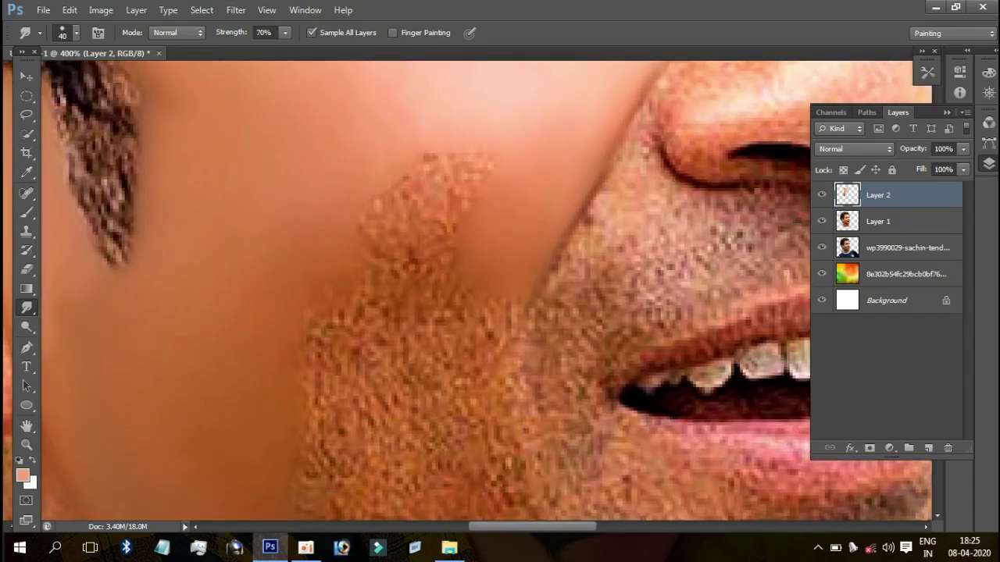
mouse_move(442, 298)
mouse_down()
mouse_move(357, 290)
mouse_move(480, 339)
mouse_move(474, 404)
mouse_up()
drag(453, 358, 486, 210)
key(bracketright)
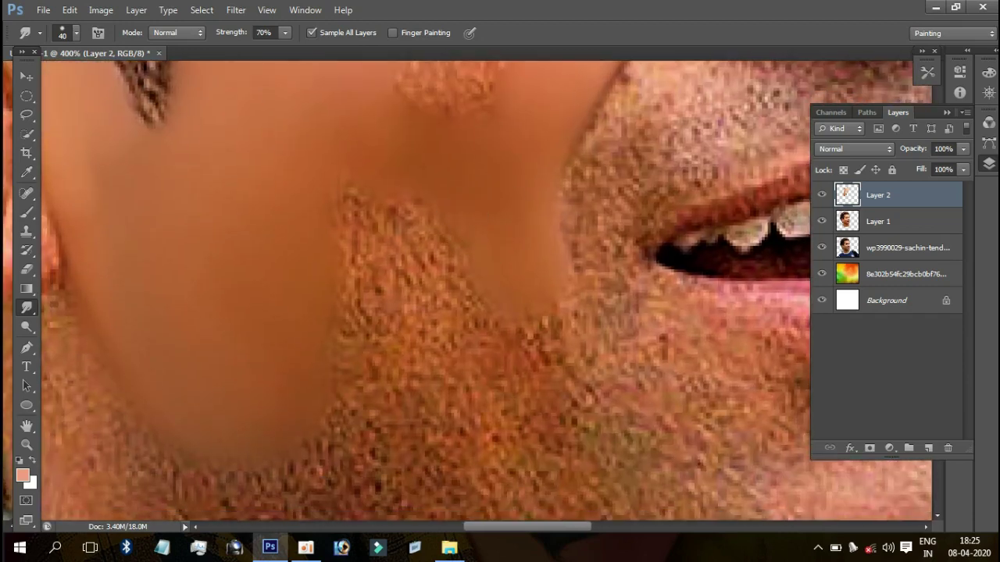
key(bracketright)
key(bracketright)
mouse_move(357, 206)
mouse_down()
mouse_move(417, 245)
mouse_move(420, 263)
mouse_move(501, 327)
mouse_move(364, 319)
mouse_move(413, 380)
mouse_move(500, 374)
mouse_up()
key(bracketright)
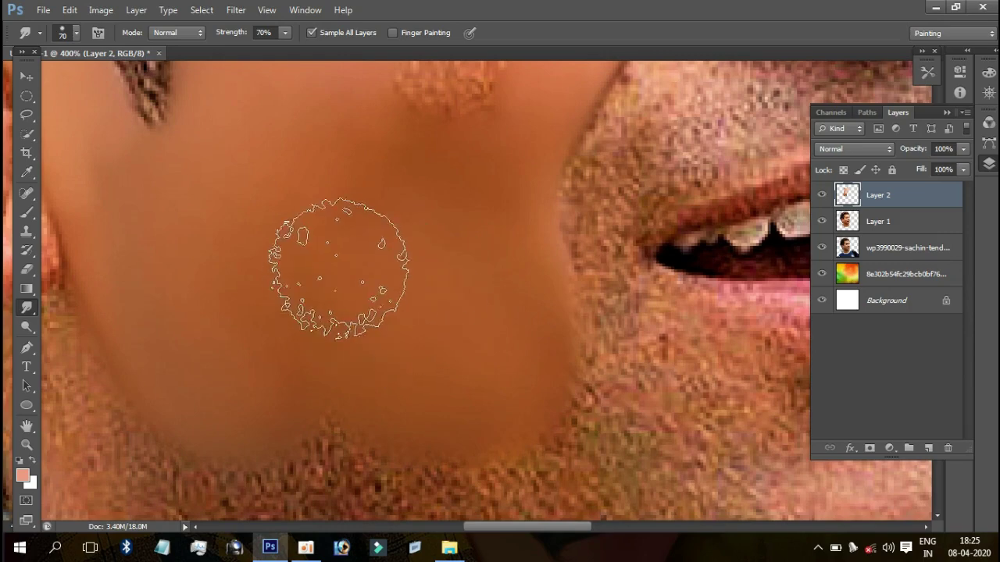
mouse_move(312, 393)
mouse_down()
mouse_move(268, 379)
mouse_move(257, 413)
mouse_move(234, 384)
mouse_up()
key(ctrl+0)
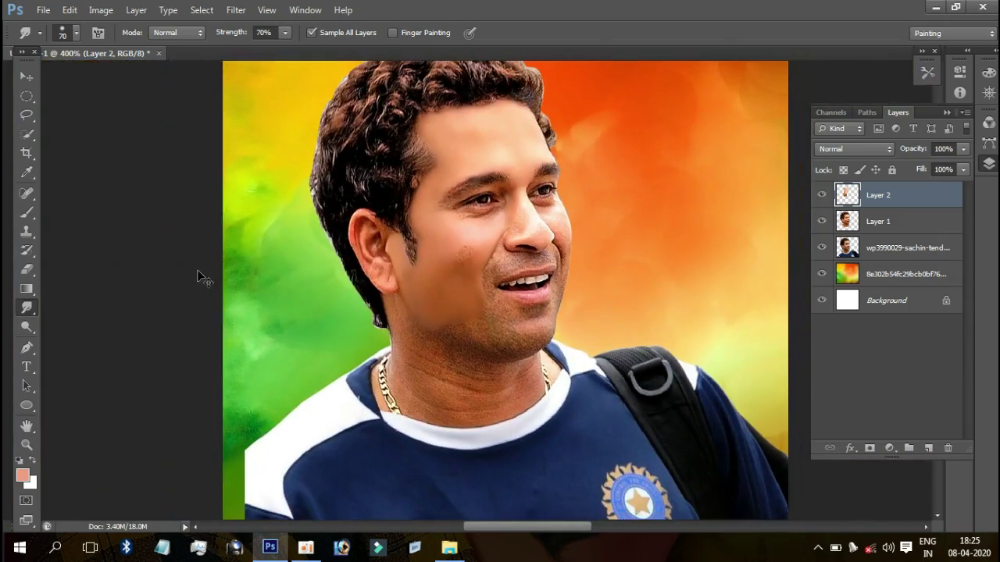
Step: Toggle Layer 2 off and on to compare against the original face
key(ctrl+plus)
key(ctrl+plus)
key(ctrl+plus)
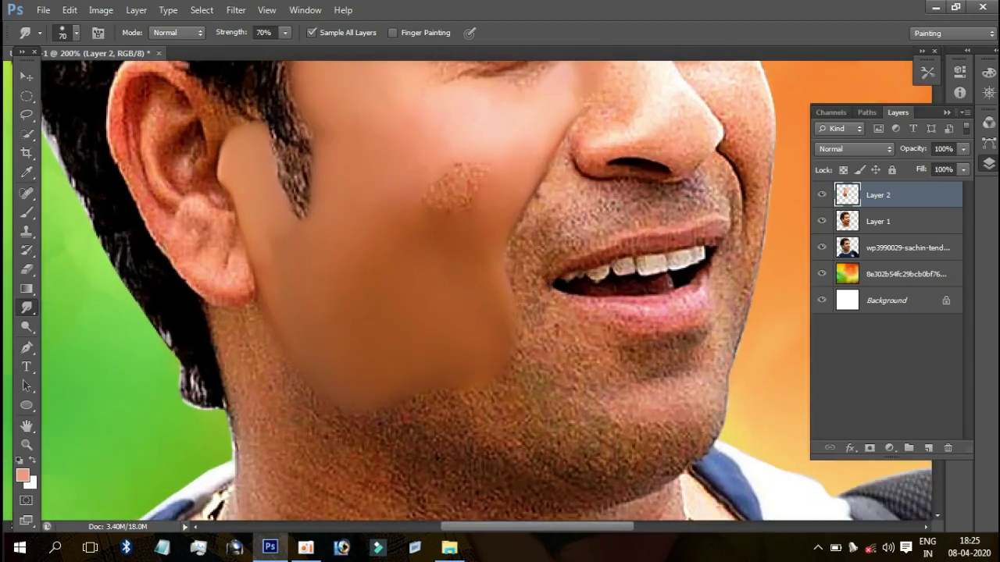
click(821, 198)
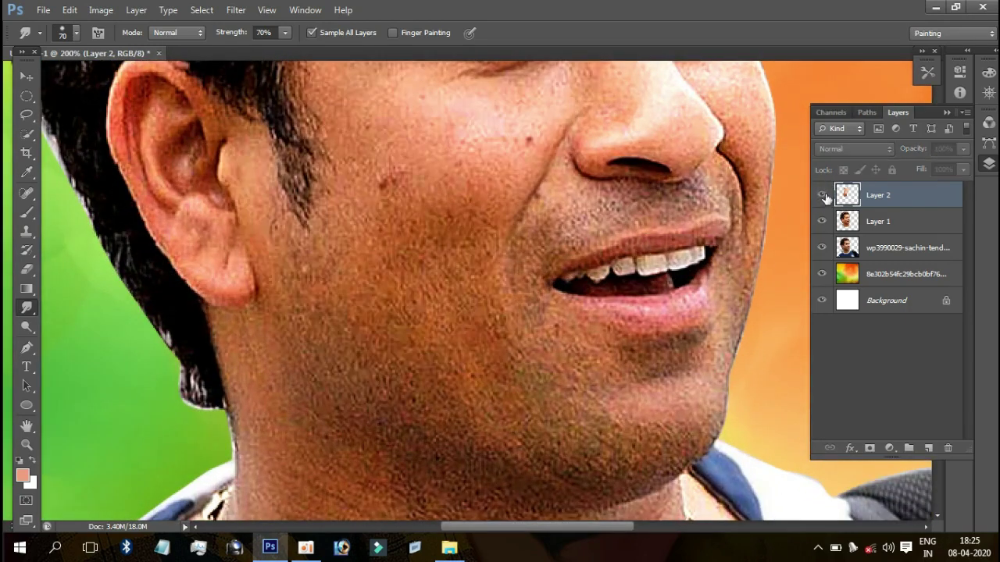
click(822, 195)
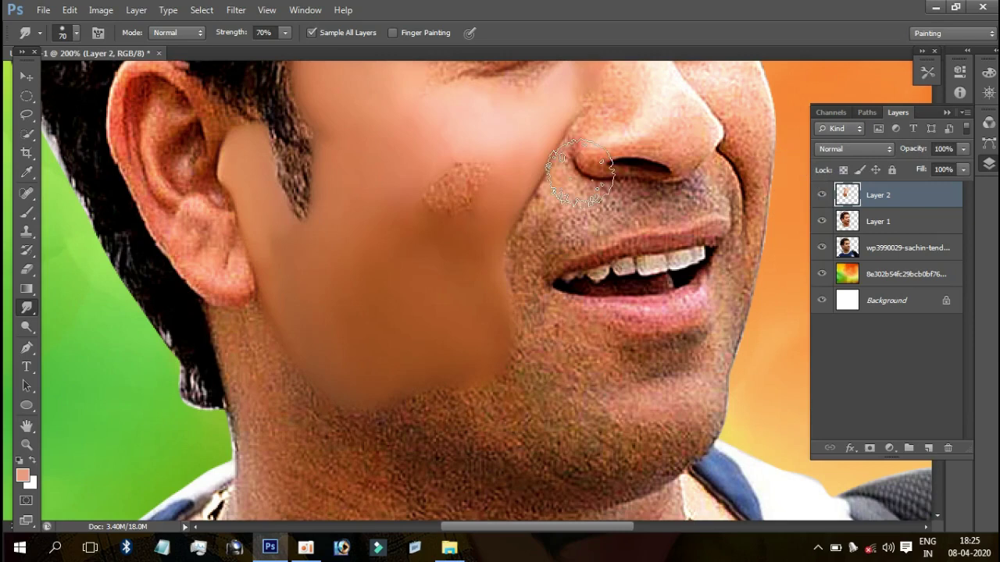
Step: Smooth the leftover textured cheek patch with a 70 px smudge brush
drag(475, 195, 484, 261)
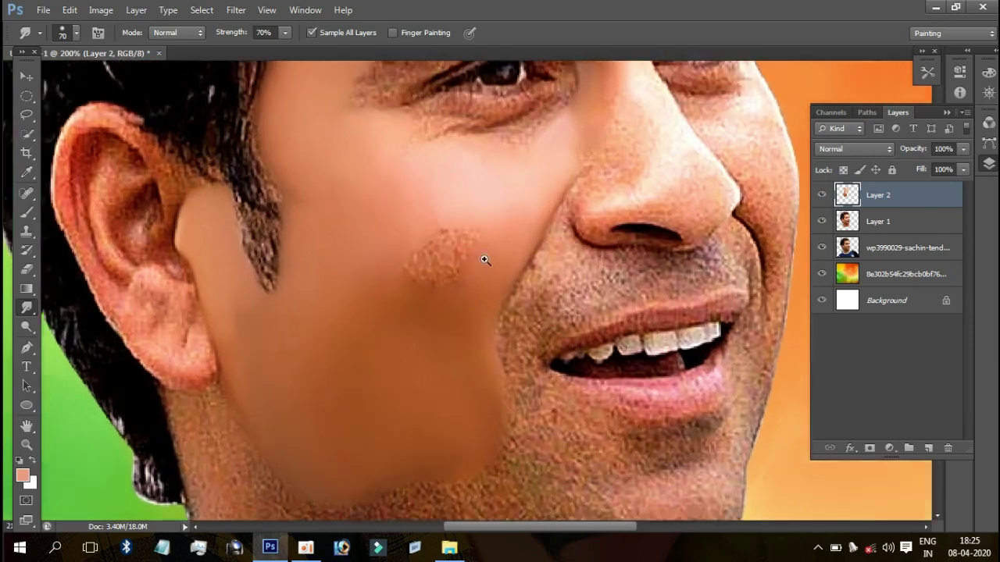
key(bracketleft)
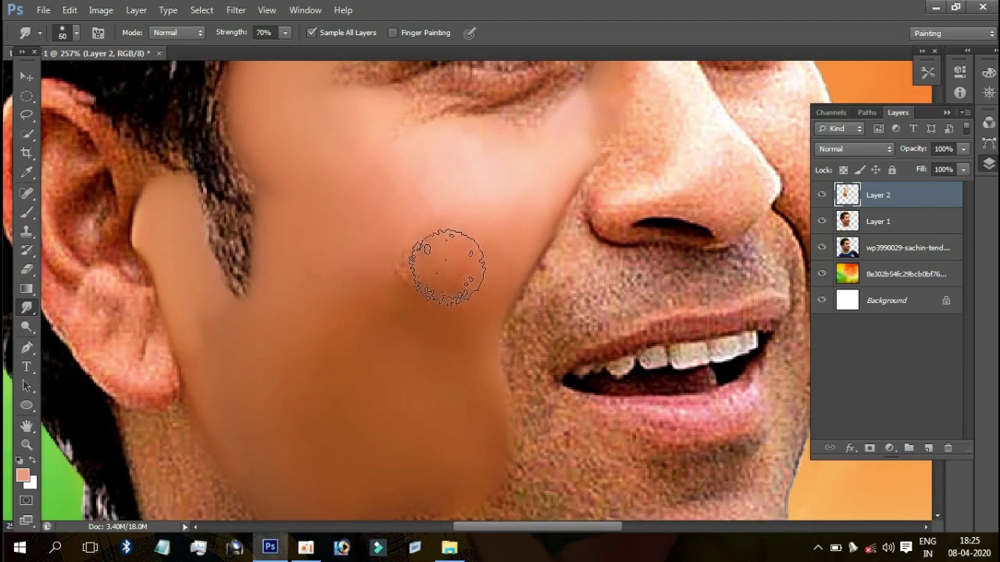
key(bracketright)
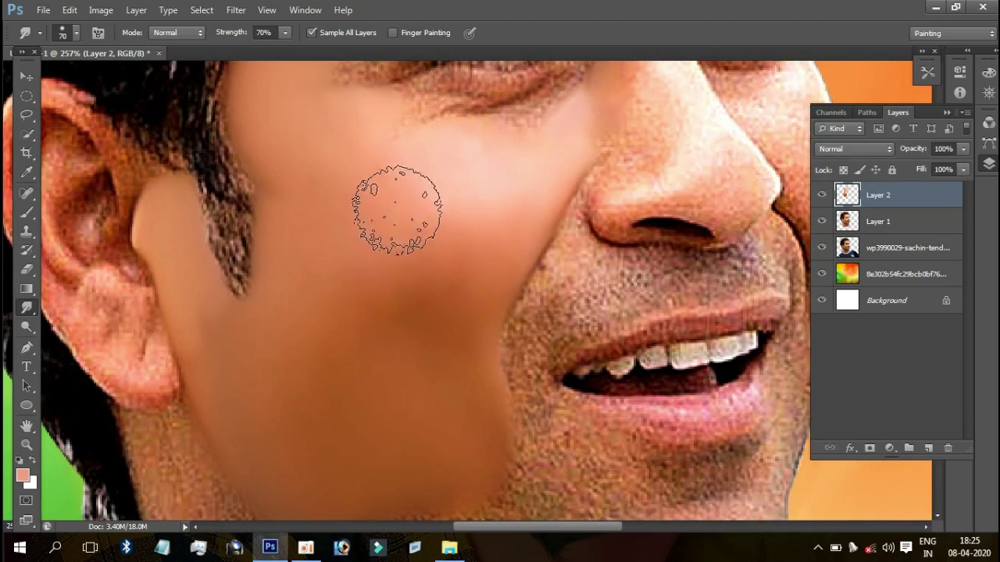
mouse_move(412, 207)
mouse_down()
mouse_move(458, 274)
mouse_move(420, 302)
mouse_move(413, 335)
mouse_move(435, 346)
mouse_move(446, 301)
mouse_move(417, 411)
mouse_move(350, 290)
mouse_move(374, 308)
mouse_up()
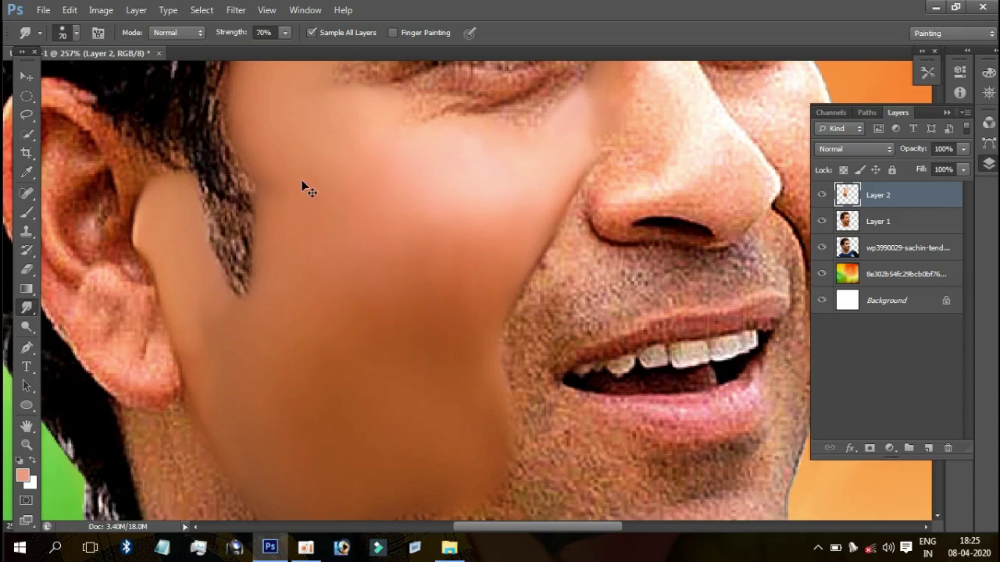
key(ctrl+0)
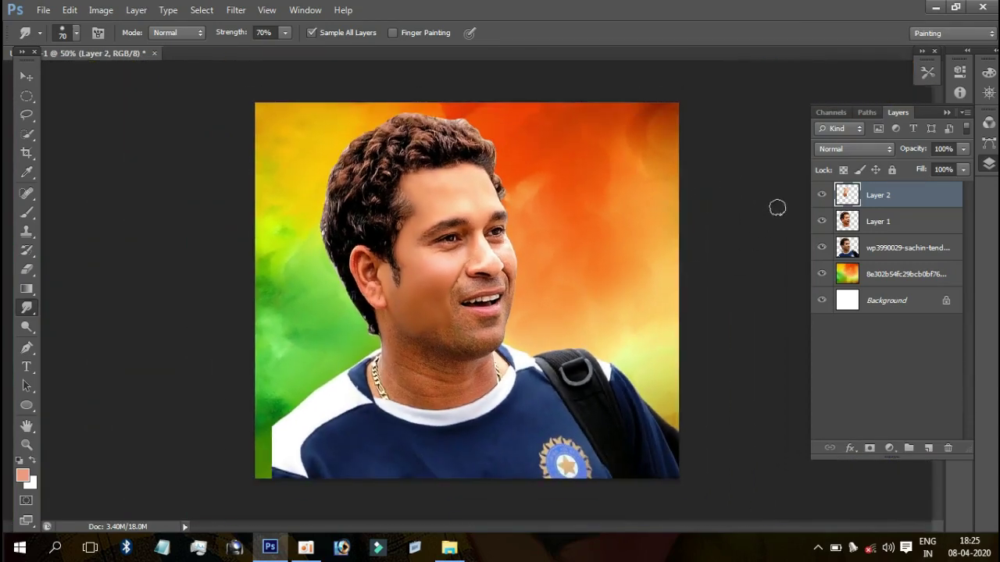
Step: Toggle Layer 2 visibility twice more for a before-and-after check, keeping it on
click(820, 199)
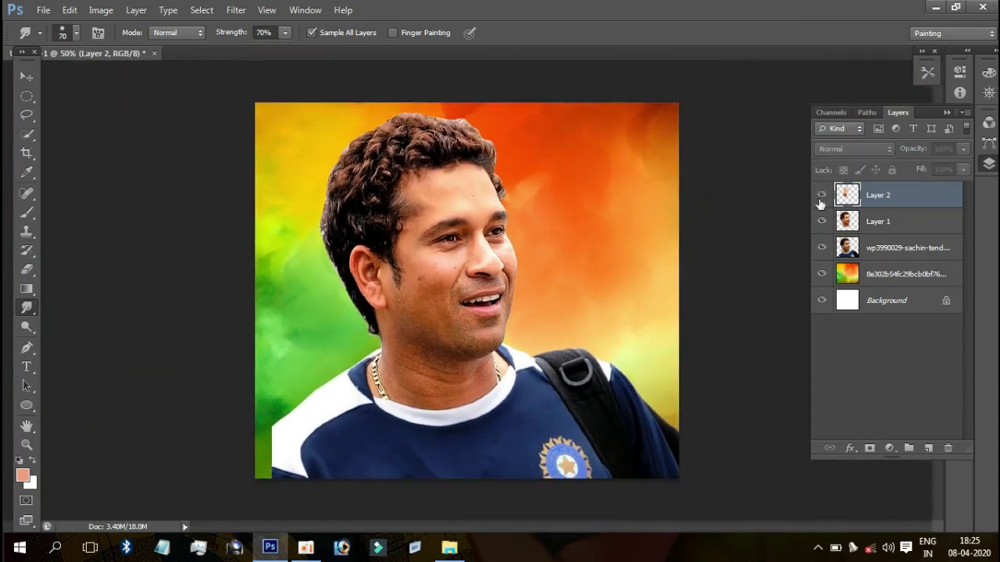
click(821, 199)
click(817, 200)
click(817, 200)
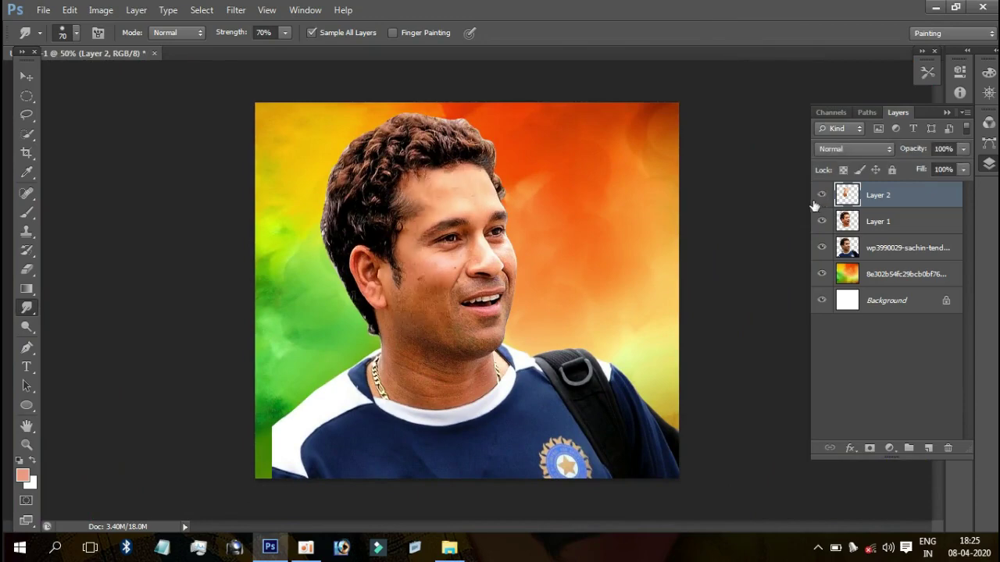
key(ctrl+plus)
key(ctrl+plus)
key(ctrl+plus)
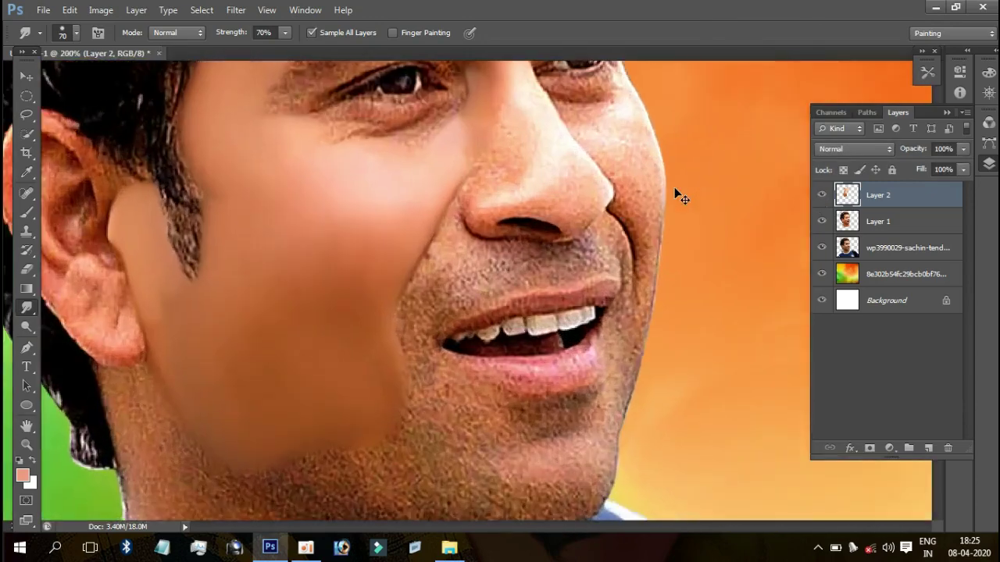
key(ctrl+plus)
Step: Erase part of the old smoothed patch on the chin
drag(305, 245, 413, 211)
mouse_move(308, 302)
mouse_down()
mouse_move(408, 224)
mouse_move(396, 221)
mouse_up()
key(e)
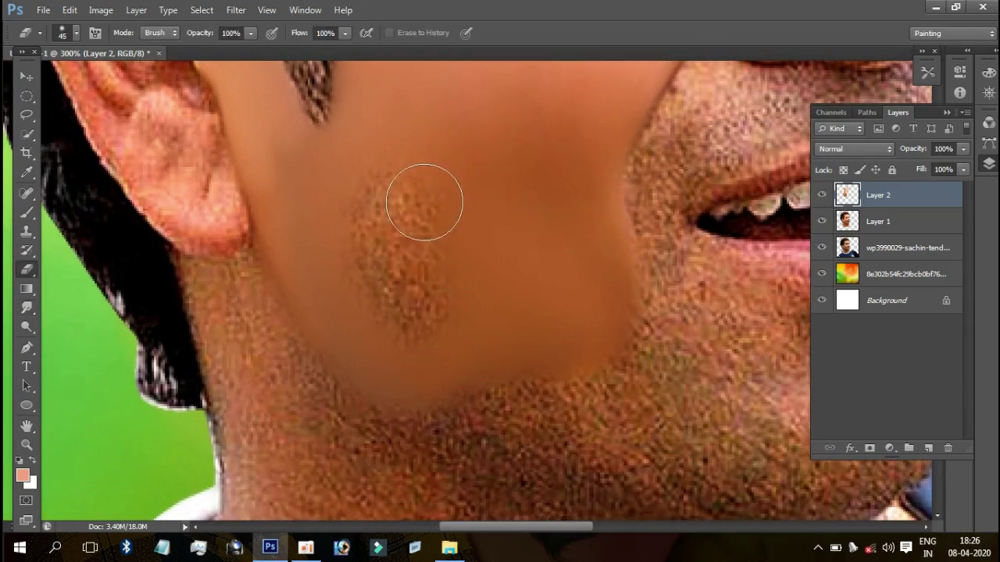
mouse_move(459, 291)
mouse_down()
mouse_move(511, 367)
mouse_move(408, 302)
mouse_up()
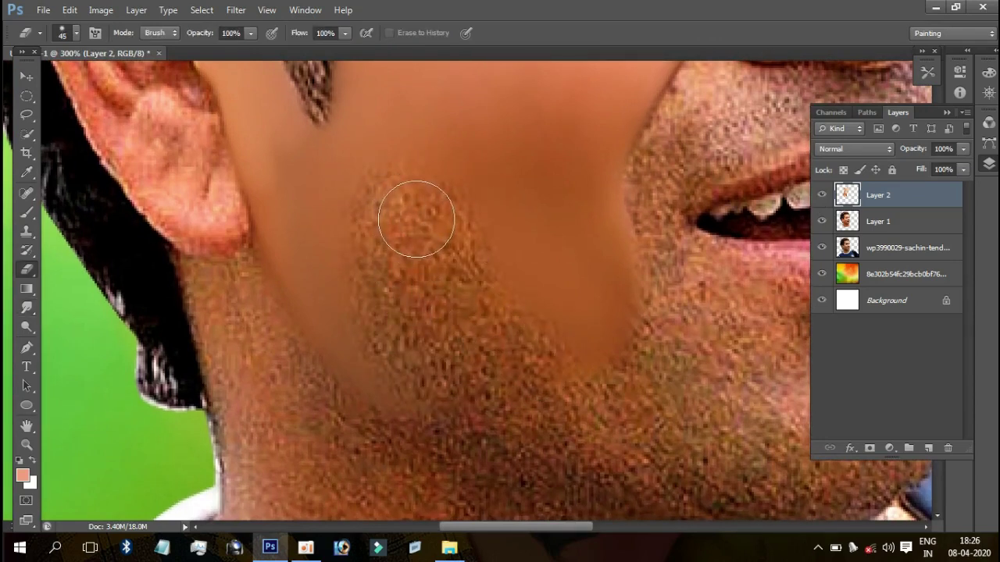
Step: Smear the beard edge on the chin and jawline into soft skin with a 50 px brush
key(r)
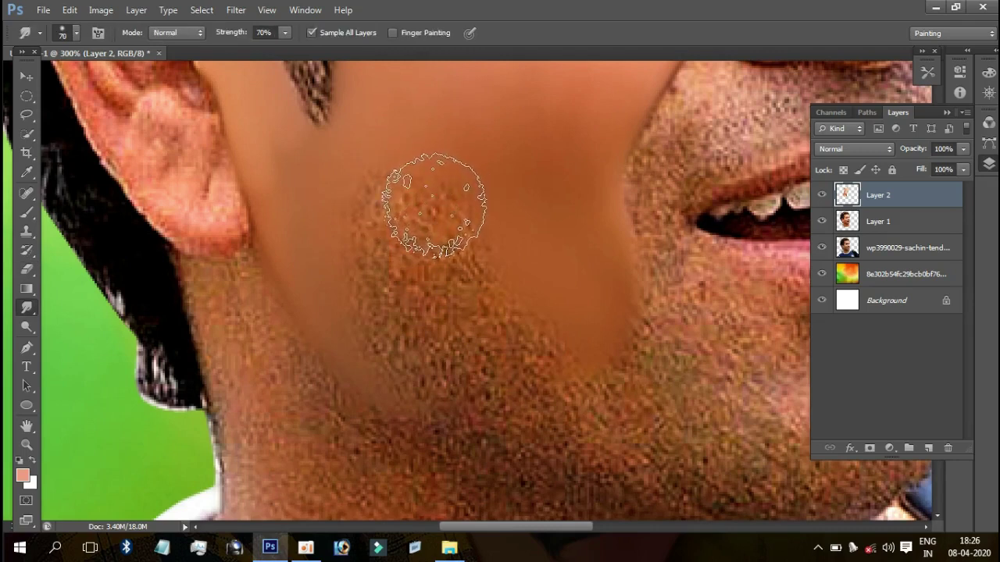
key(u)
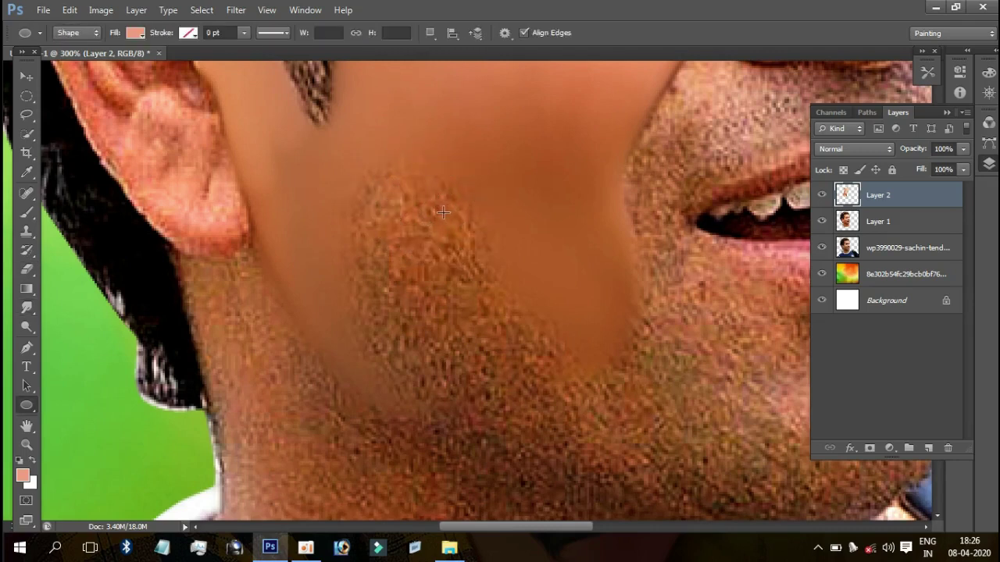
key(r)
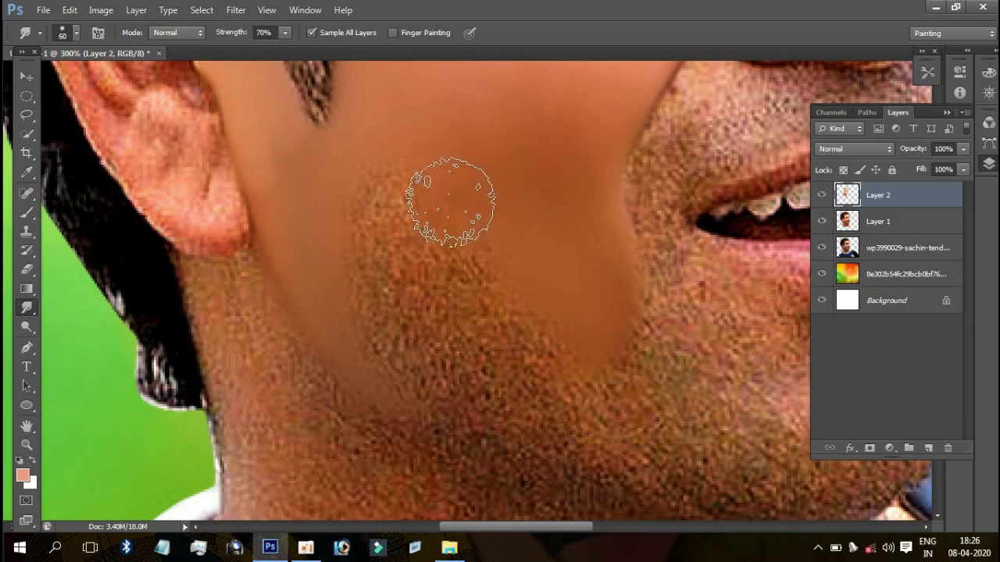
mouse_move(398, 199)
mouse_down()
mouse_move(380, 212)
mouse_move(375, 268)
mouse_move(387, 324)
mouse_move(479, 279)
mouse_move(449, 194)
mouse_move(460, 223)
mouse_move(446, 301)
mouse_up()
drag(567, 230, 440, 90)
mouse_move(419, 179)
mouse_down()
mouse_move(458, 226)
mouse_move(412, 241)
mouse_move(301, 229)
mouse_move(318, 257)
mouse_move(256, 171)
mouse_move(306, 161)
mouse_move(375, 174)
mouse_up()
mouse_move(549, 190)
mouse_down()
mouse_move(416, 160)
mouse_move(221, 231)
mouse_up()
key(bracketleft)
drag(475, 302, 414, 352)
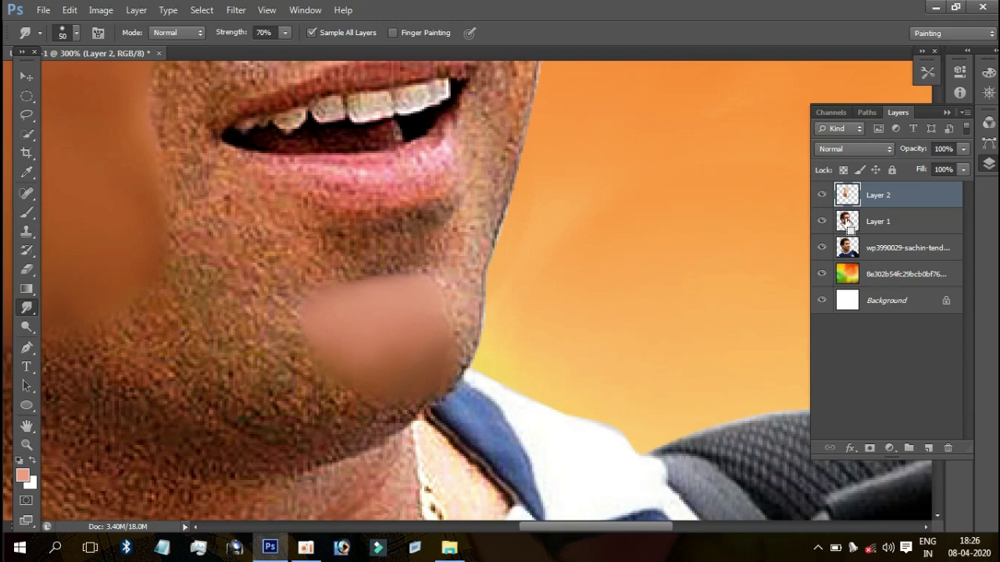
Step: Extend the smooth skin across the chin and along the chin edge toward the jaw
key(bracketleft)
key(bracketleft)
key(bracketleft)
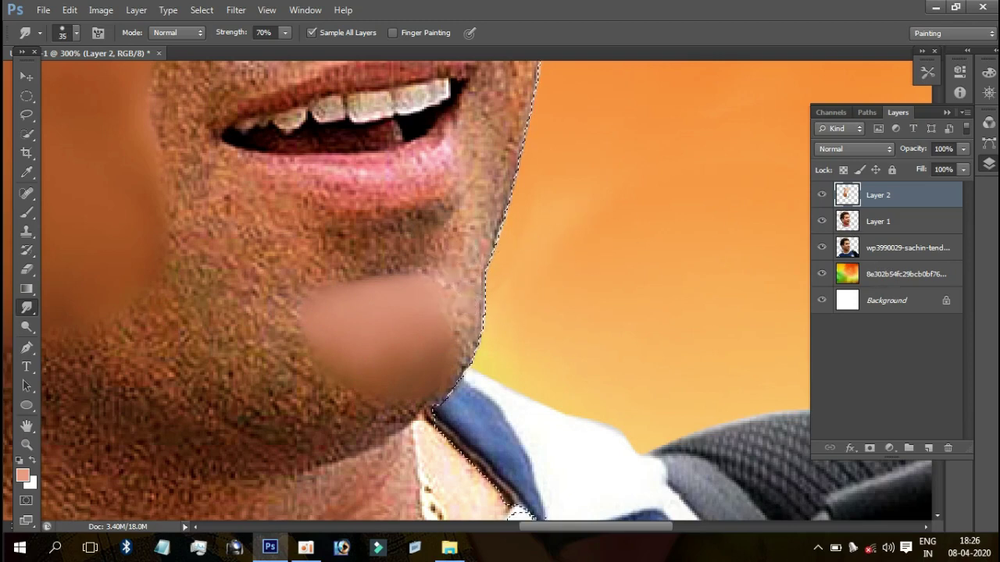
mouse_move(368, 297)
mouse_down()
mouse_move(449, 294)
mouse_move(436, 348)
mouse_up()
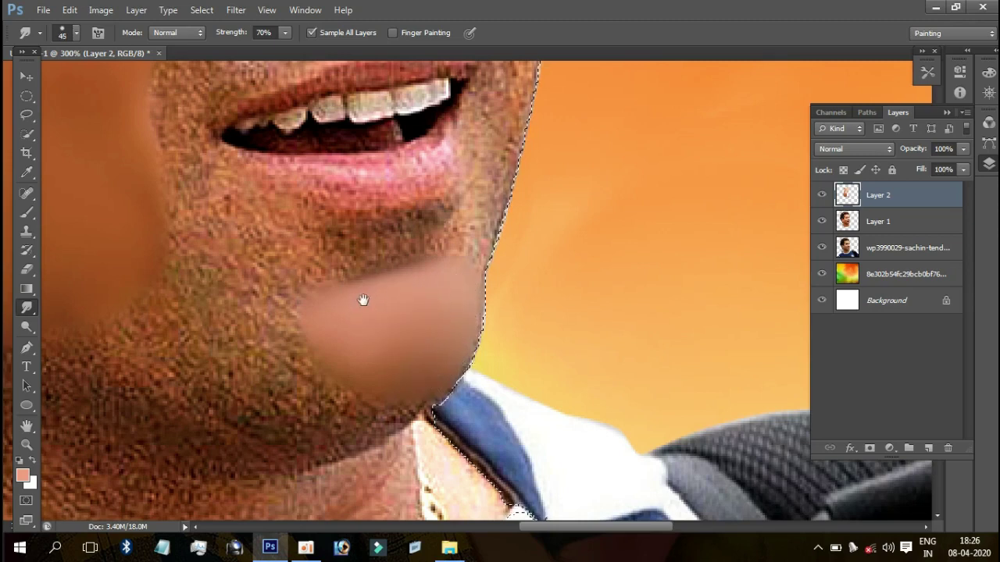
drag(363, 300, 546, 261)
mouse_move(605, 315)
mouse_down()
mouse_move(570, 353)
mouse_move(540, 364)
mouse_move(621, 307)
mouse_move(548, 348)
mouse_move(504, 299)
mouse_move(446, 312)
mouse_move(493, 357)
mouse_move(419, 384)
mouse_move(397, 319)
mouse_move(461, 357)
mouse_move(436, 312)
mouse_move(377, 290)
mouse_move(351, 294)
mouse_move(320, 264)
mouse_move(352, 335)
mouse_move(401, 368)
mouse_move(324, 330)
mouse_move(318, 346)
mouse_move(274, 312)
mouse_move(276, 290)
mouse_up()
key(bracketright)
key(bracketright)
key(bracketleft)
key(bracketleft)
key(bracketright)
key(bracketright)
mouse_move(377, 261)
mouse_down()
mouse_move(443, 271)
mouse_move(560, 246)
mouse_up()
mouse_move(410, 275)
mouse_down()
mouse_move(350, 245)
mouse_move(552, 333)
mouse_move(538, 313)
mouse_move(589, 353)
mouse_move(551, 323)
mouse_move(603, 321)
mouse_move(587, 286)
mouse_move(535, 296)
mouse_move(463, 211)
mouse_up()
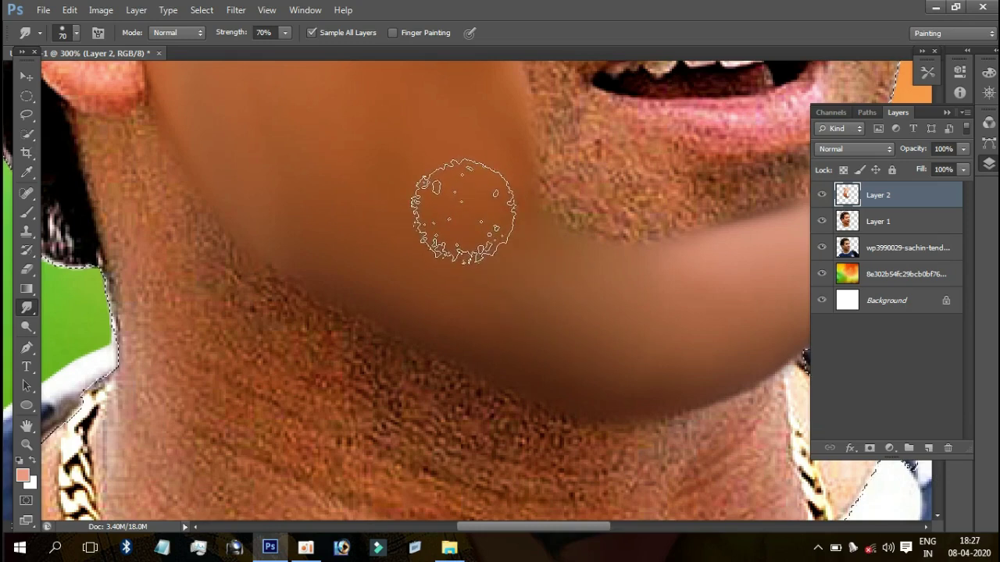
Step: Smooth the cheek edge beside the mouth and the skin near the lip corner
mouse_move(421, 182)
mouse_down()
mouse_move(446, 380)
mouse_move(393, 364)
mouse_move(346, 330)
mouse_move(362, 341)
mouse_move(352, 284)
mouse_up()
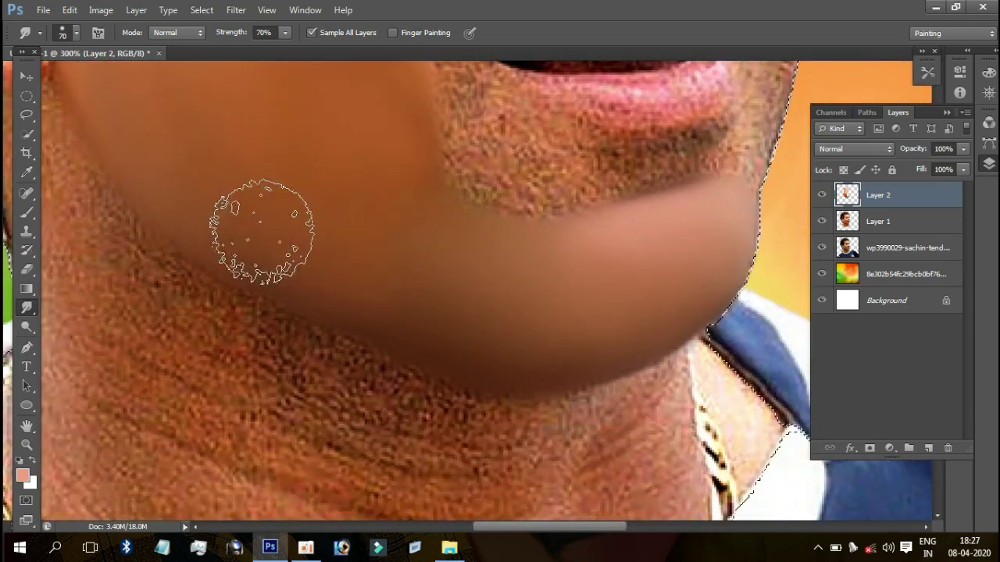
mouse_move(455, 263)
mouse_down()
mouse_move(359, 396)
mouse_move(361, 360)
mouse_up()
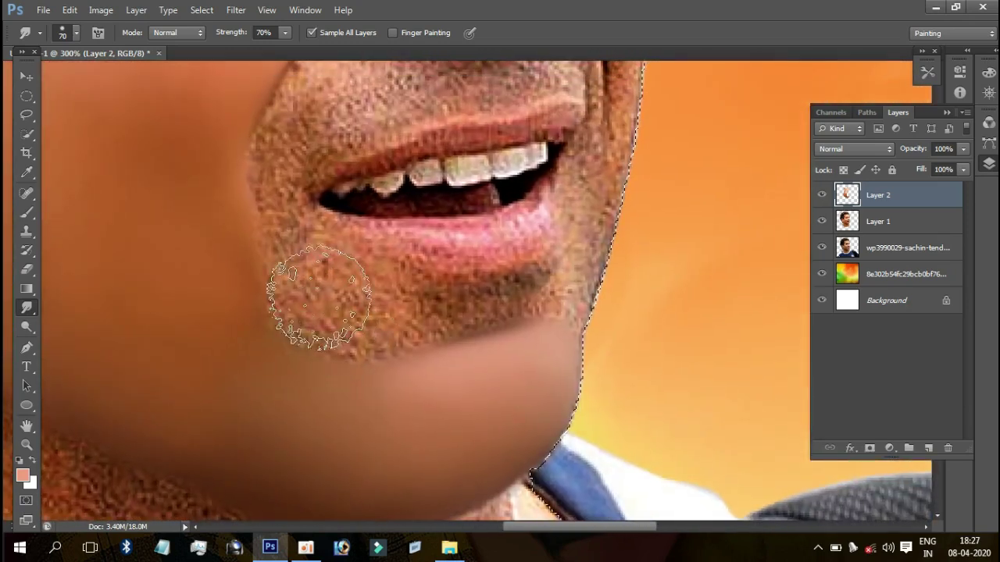
key(bracketleft)
key(bracketleft)
mouse_move(250, 248)
mouse_down()
mouse_move(279, 313)
mouse_move(339, 349)
mouse_up()
key(bracketright)
key(bracketleft)
key(bracketleft)
key(bracketleft)
drag(312, 257, 312, 274)
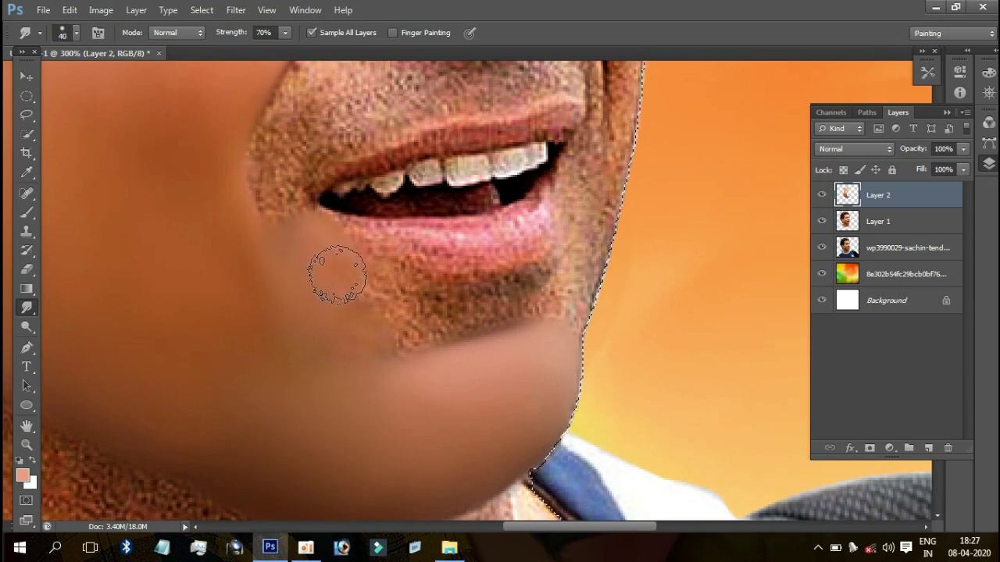
mouse_move(354, 282)
mouse_down()
mouse_move(319, 241)
mouse_move(325, 248)
mouse_up()
key(bracketright)
drag(395, 319, 350, 306)
Step: Smooth the dark stubble below the lower lip at 70% smudge strength
key(bracketleft)
key(bracketleft)
key(bracketleft)
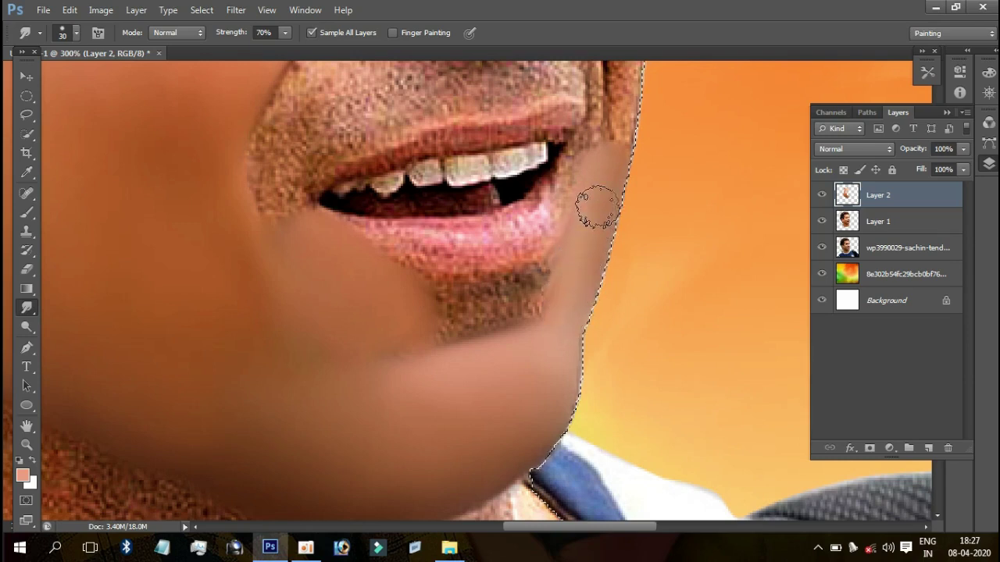
drag(543, 297, 558, 279)
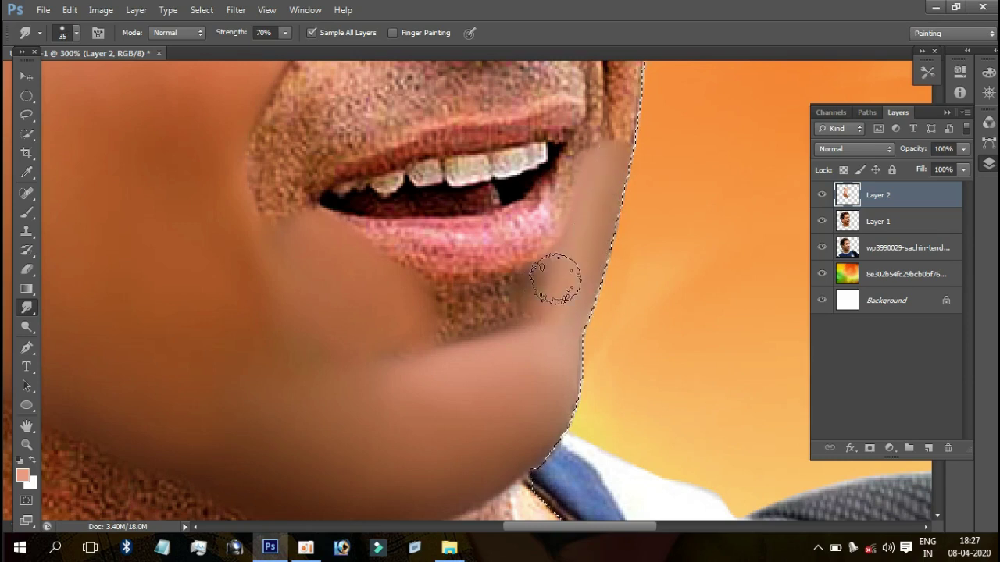
key(bracketleft)
mouse_move(502, 311)
mouse_down()
mouse_move(459, 312)
mouse_move(527, 290)
mouse_move(453, 309)
mouse_move(491, 306)
mouse_up()
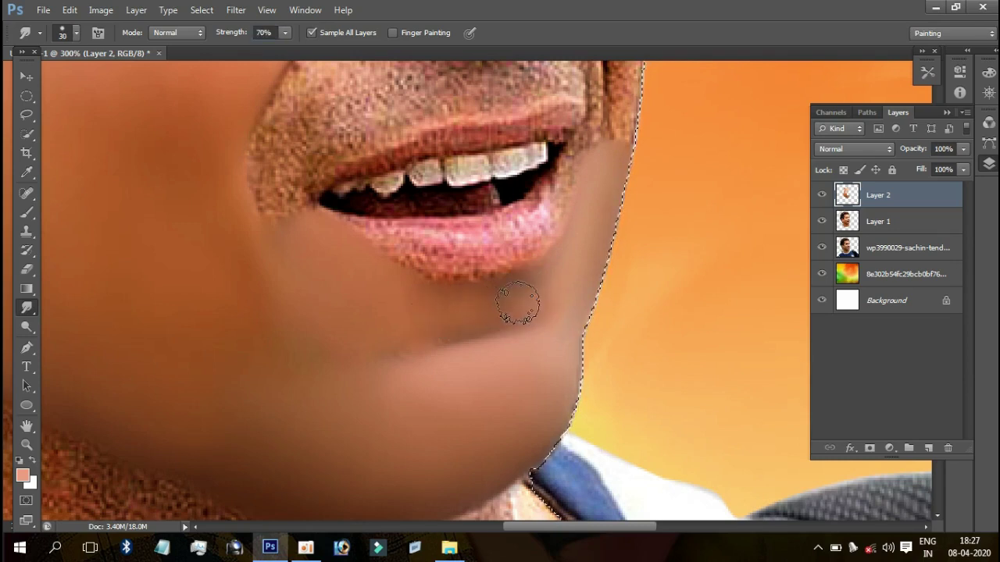
key(Return)
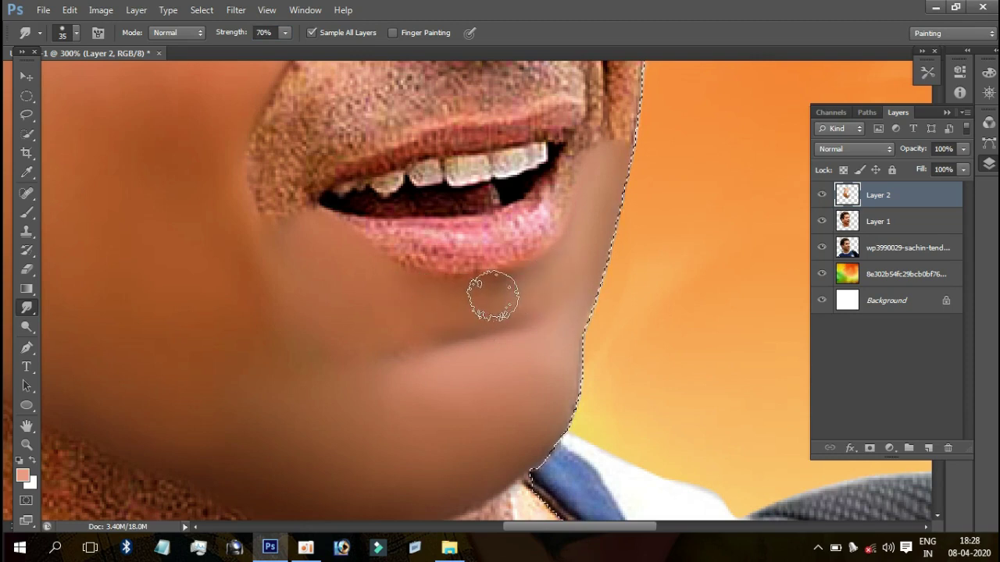
key(Return)
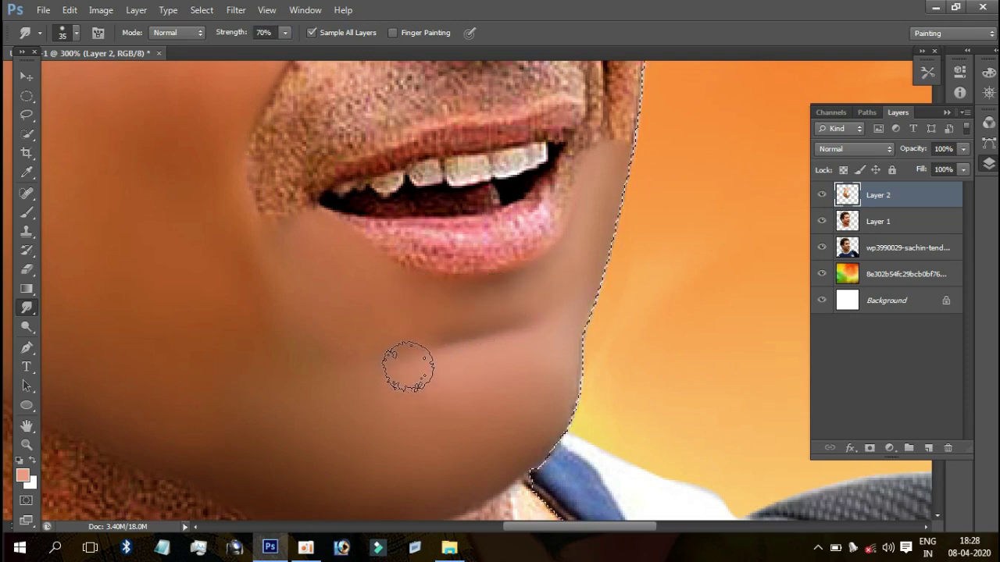
key(bracketright)
key(bracketright)
key(bracketright)
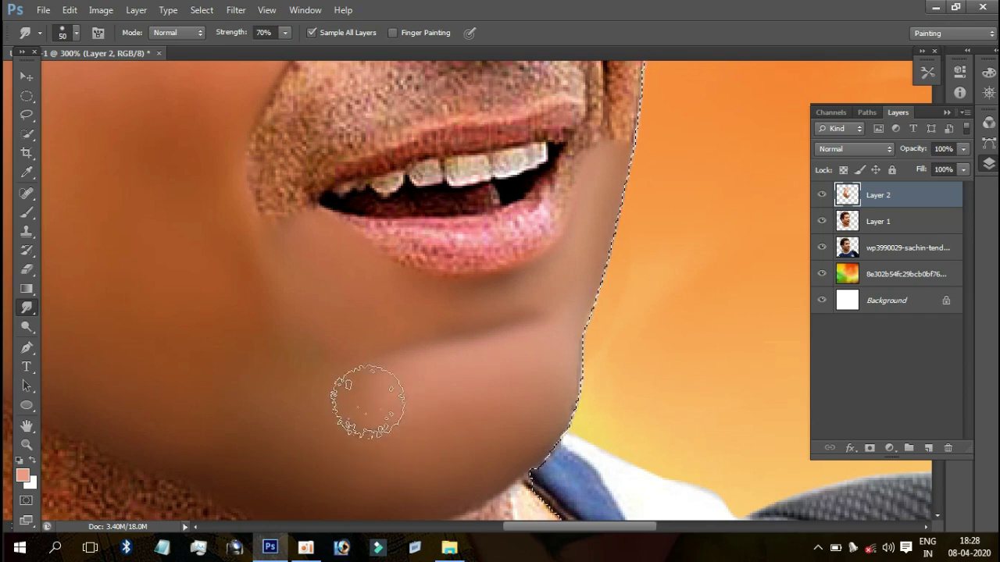
key(ctrl+minus)
Step: Toggle Layer 2 off and on to compare the smoothed cheek and mouth with the original
key(ctrl+minus)
key(ctrl+minus)
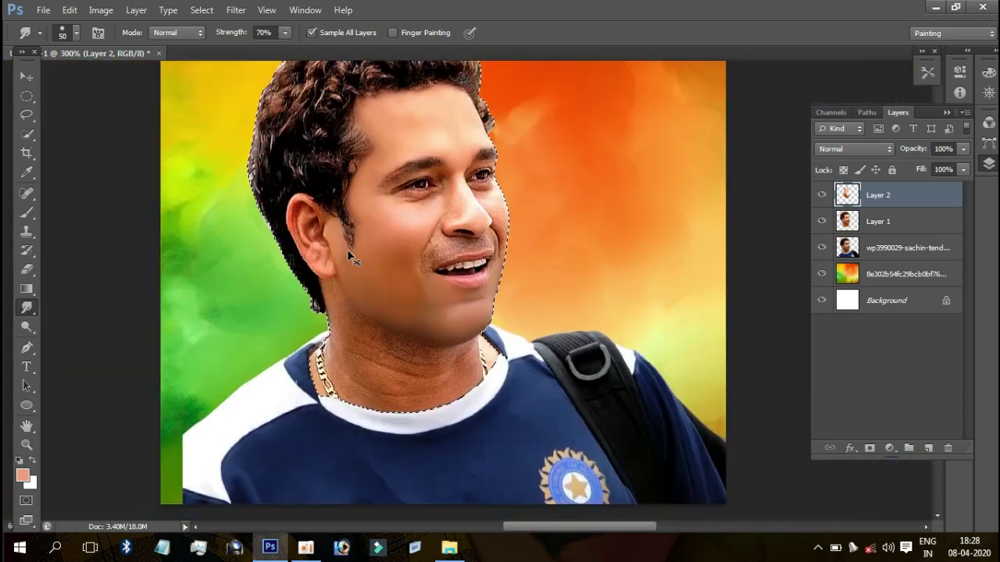
key(ctrl+minus)
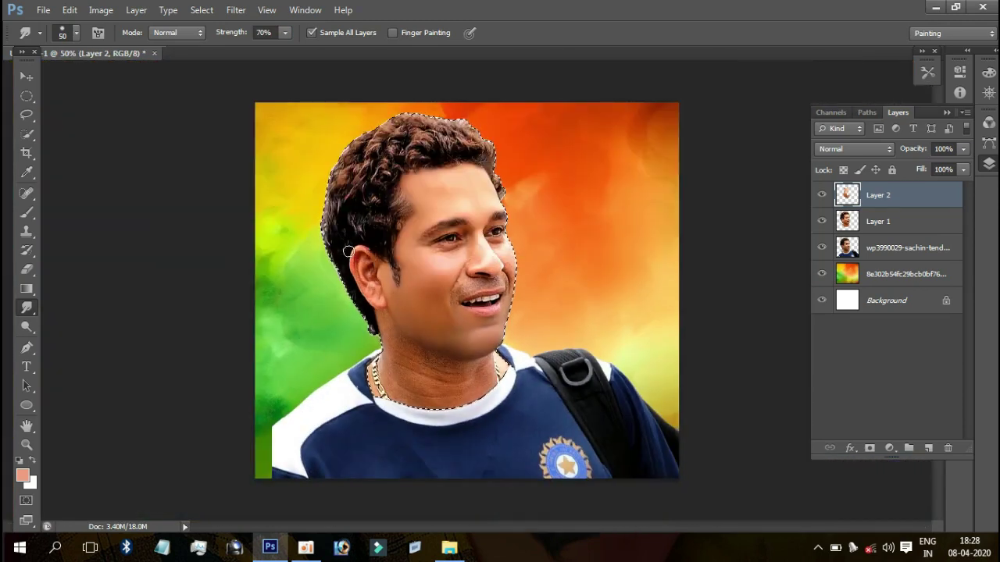
key(ctrl+plus)
key(ctrl+plus)
key(ctrl+plus)
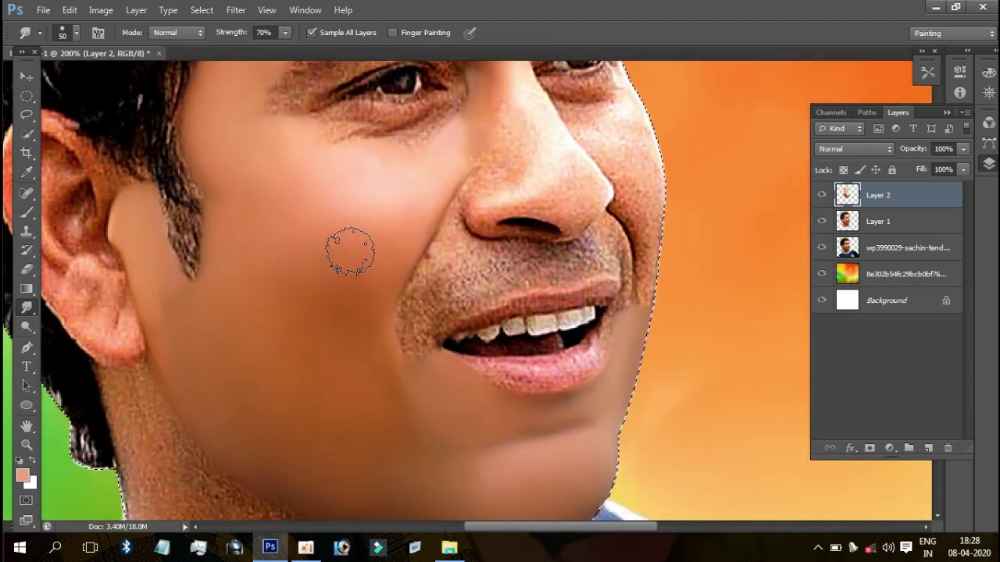
click(821, 195)
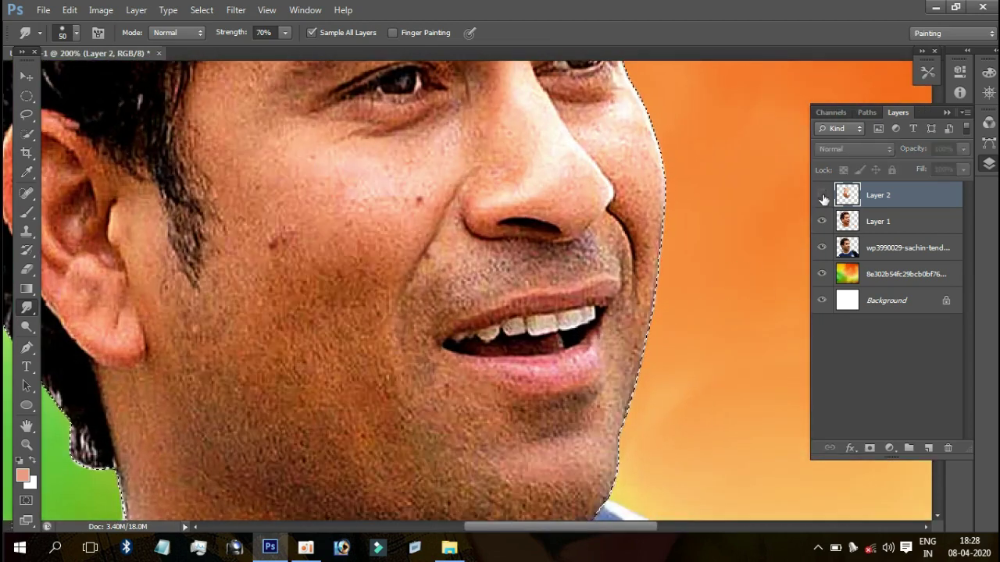
click(821, 195)
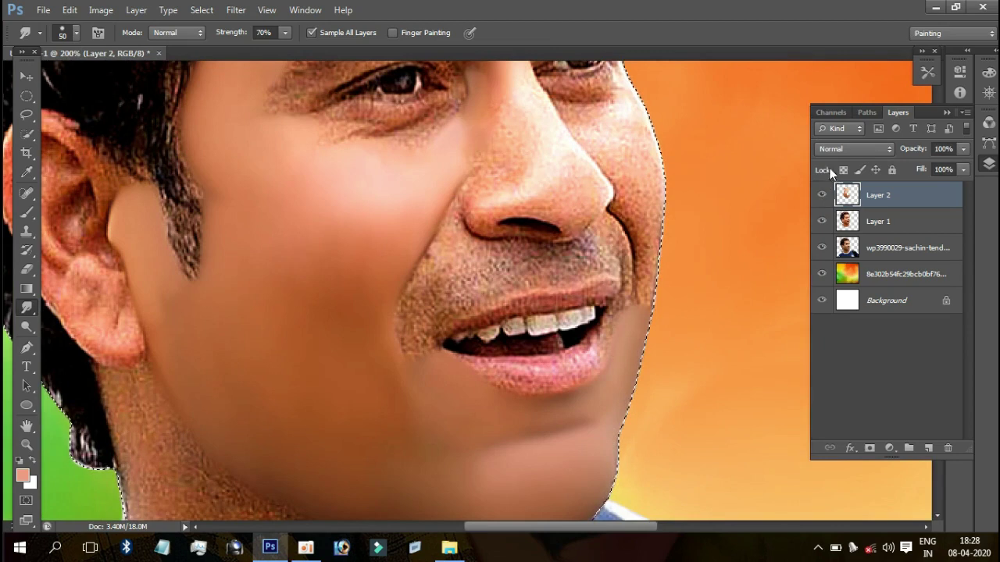
Step: Zoom in on the upper lip, shrink the smudge brush to 7 px, and bring up oCam
key(ctrl+plus)
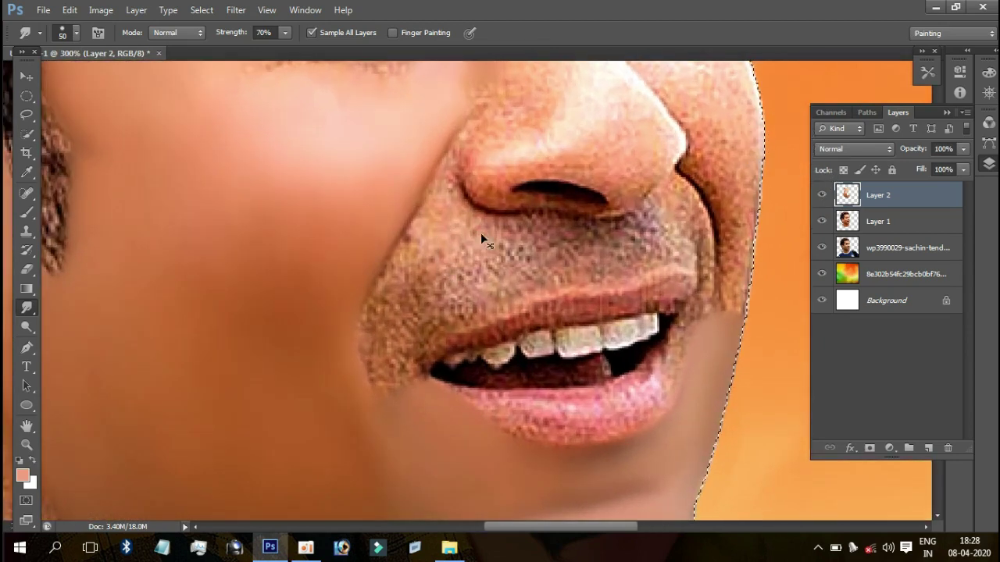
click(516, 253)
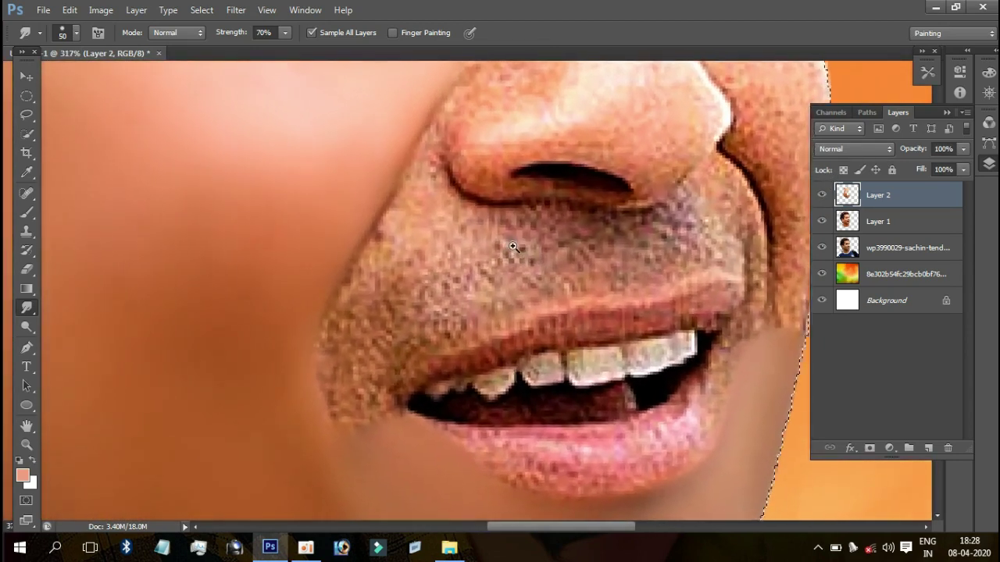
key(bracketleft)
key(bracketleft)
key(bracketleft)
key(bracketleft)
key(bracketleft)
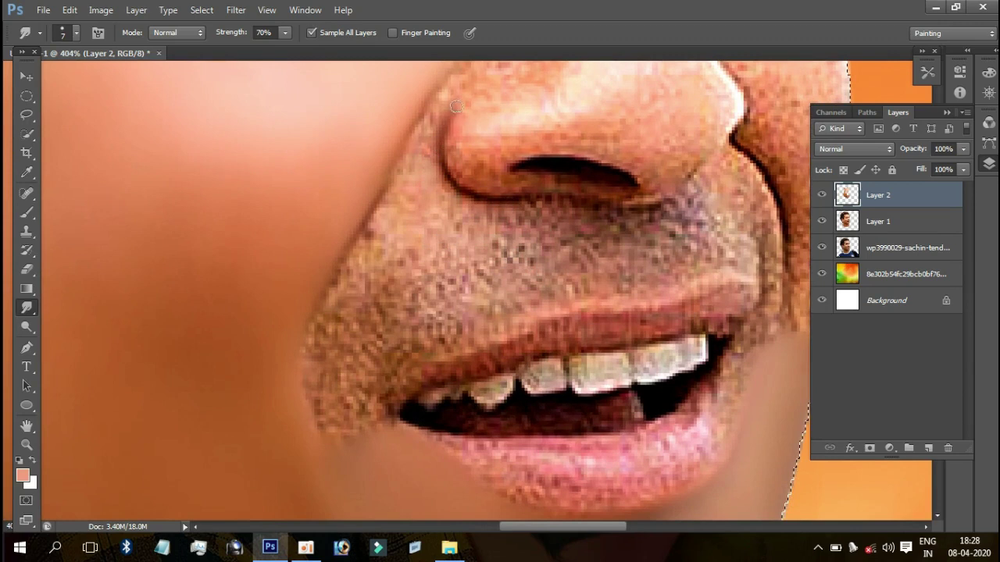
click(306, 547)
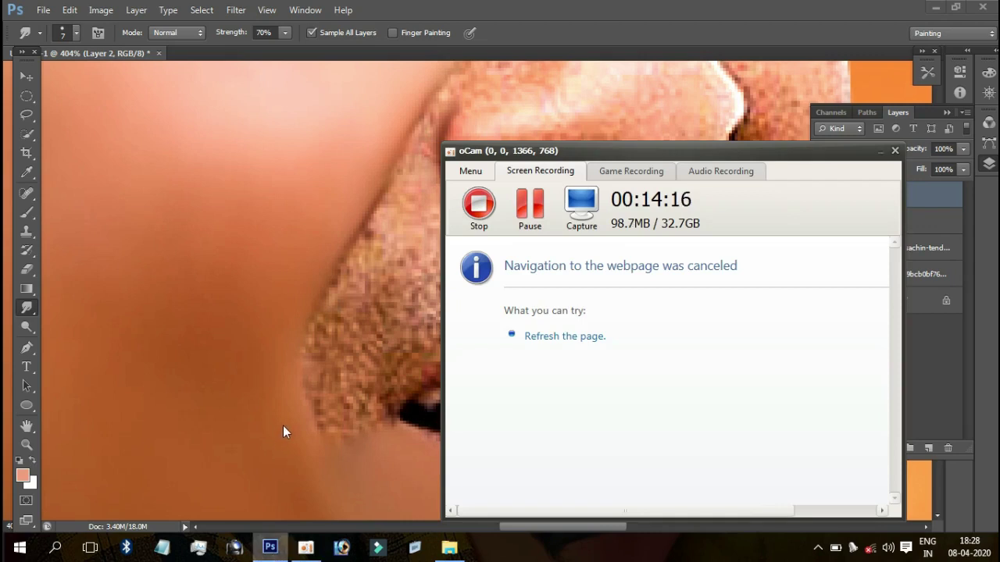
Step: Minimize the oCam recorder window to uncover the Photoshop canvas
right_click(270, 547)
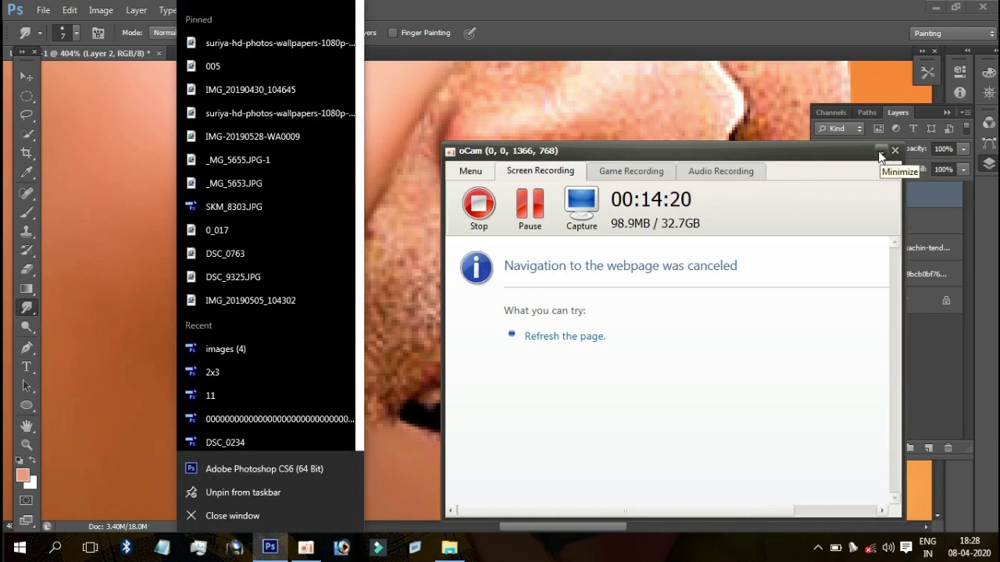
click(670, 101)
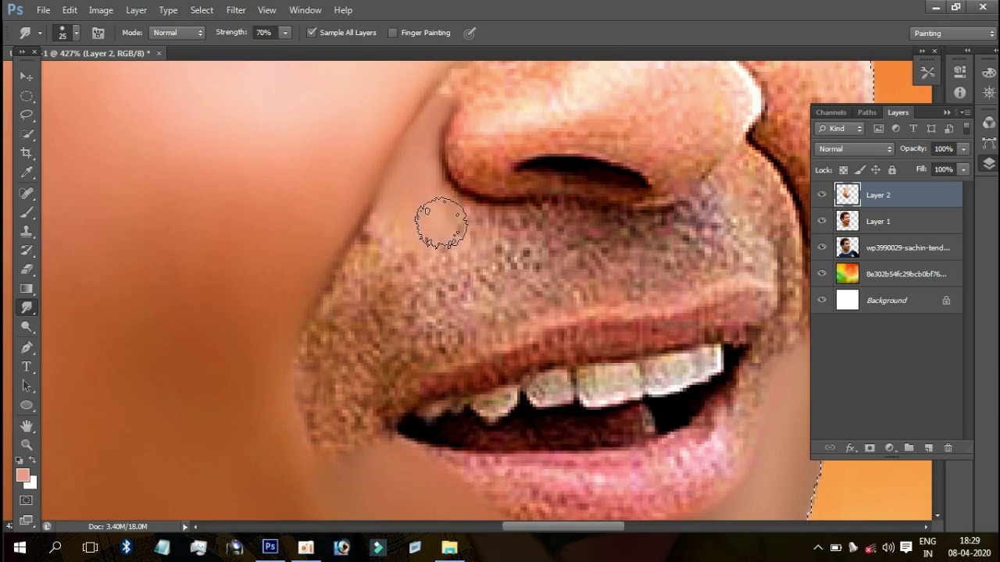
Step: Smooth the stubble beside and under the nose with a slightly larger brush
key(bracketright)
mouse_move(481, 231)
mouse_down()
mouse_move(437, 205)
mouse_move(406, 217)
mouse_move(368, 261)
mouse_move(397, 208)
mouse_move(390, 223)
mouse_move(428, 285)
mouse_move(449, 263)
mouse_move(539, 247)
mouse_move(420, 223)
mouse_move(484, 256)
mouse_move(446, 230)
mouse_move(526, 232)
mouse_move(617, 252)
mouse_up()
key(bracketright)
mouse_move(553, 231)
mouse_down()
mouse_move(575, 225)
mouse_move(625, 250)
mouse_move(585, 272)
mouse_move(615, 275)
mouse_move(548, 286)
mouse_up()
Step: Smooth the upper-lip stubble and the chin edge with a 30 px brush, then view the whole face
key(bracketright)
mouse_move(519, 242)
mouse_down()
mouse_move(571, 254)
mouse_move(479, 284)
mouse_move(541, 279)
mouse_move(437, 301)
mouse_move(455, 277)
mouse_move(413, 281)
mouse_move(440, 297)
mouse_move(371, 301)
mouse_move(398, 230)
mouse_move(396, 351)
mouse_move(370, 326)
mouse_move(339, 317)
mouse_move(345, 290)
mouse_up()
key(bracketleft)
key(bracketright)
mouse_move(374, 285)
mouse_down()
mouse_move(330, 357)
mouse_move(369, 372)
mouse_move(346, 406)
mouse_move(344, 363)
mouse_move(348, 415)
mouse_up()
key(bracketleft)
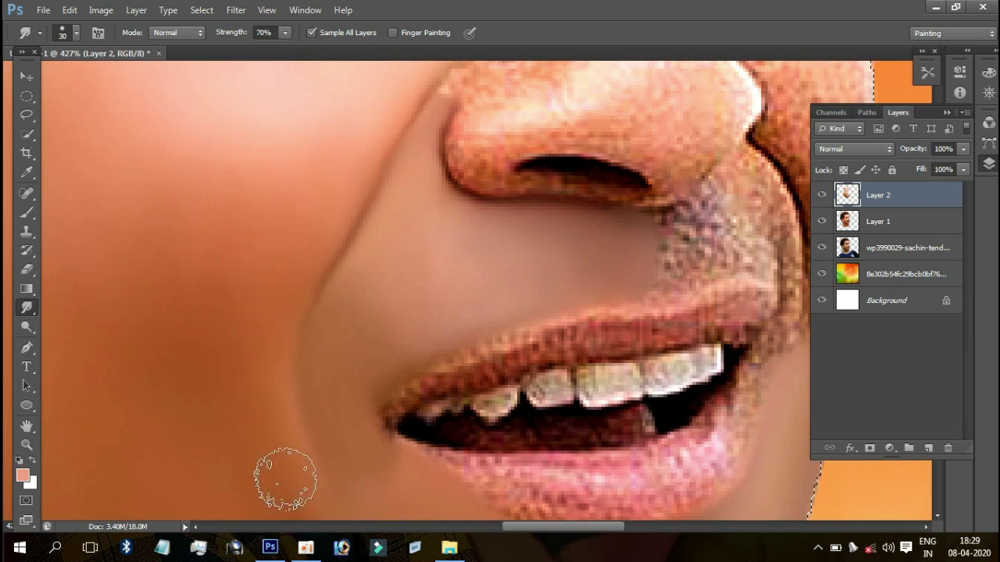
key(ctrl+1)
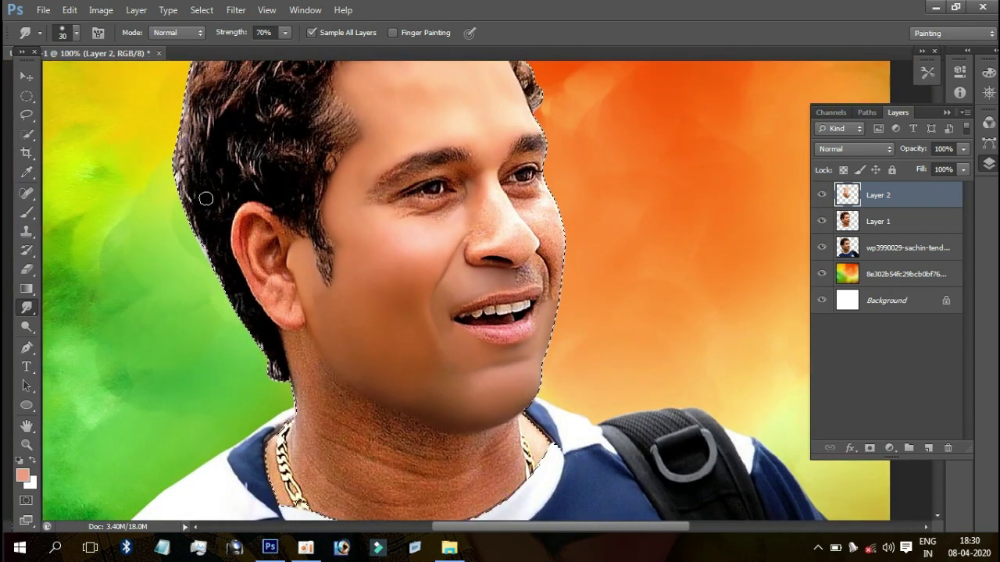
Step: Enlarge the smudge brush to 100 px and smooth the lower cheek toward the jawline
key(ctrl+plus)
key(ctrl+plus)
key(ctrl+plus)
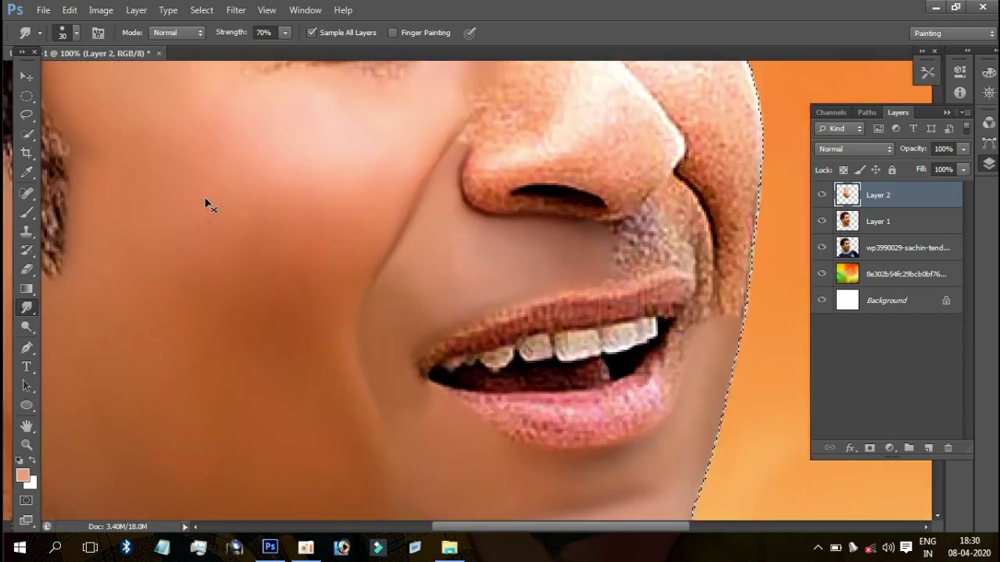
drag(214, 239, 324, 168)
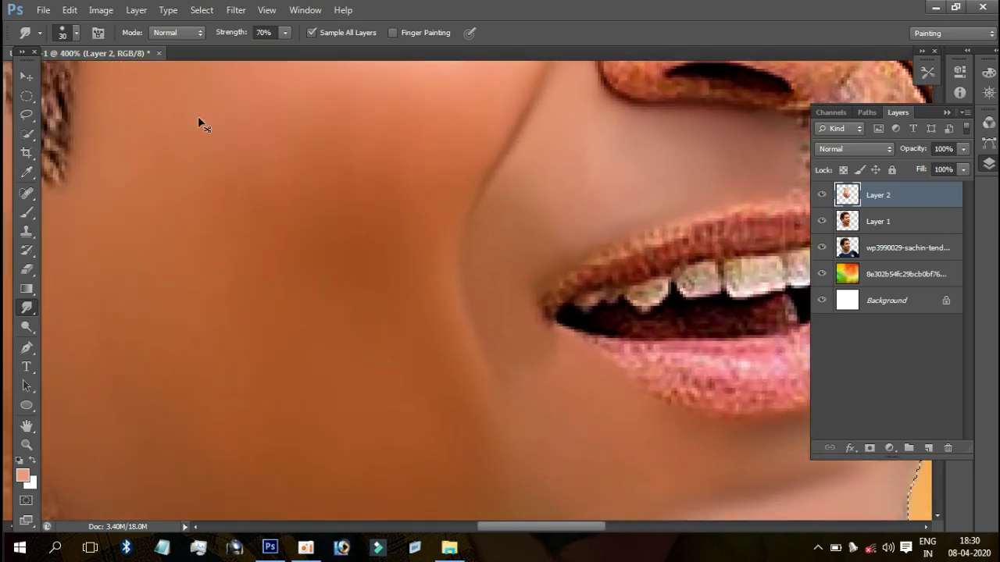
key(bracketright)
key(bracketright)
key(bracketright)
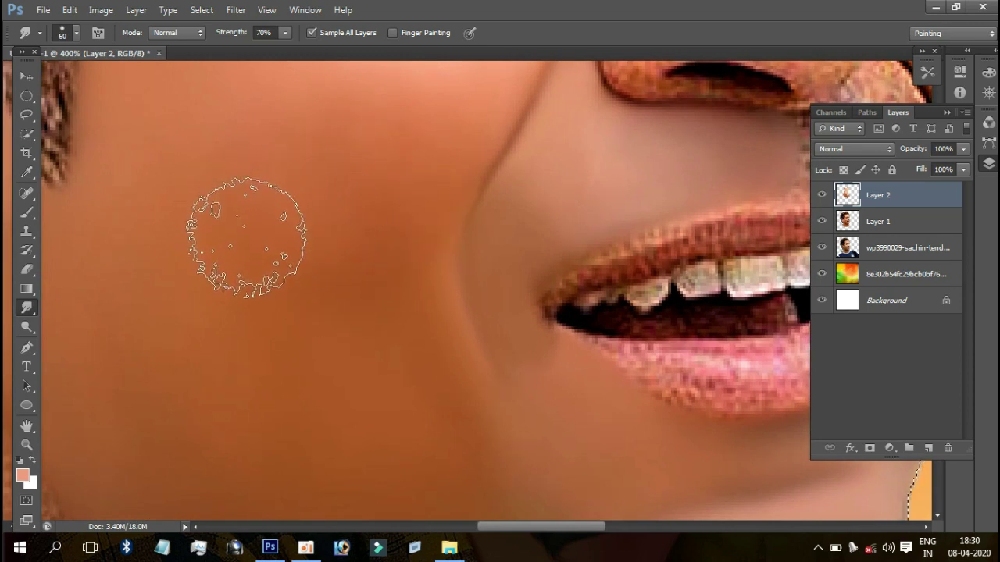
key(ctrl+z)
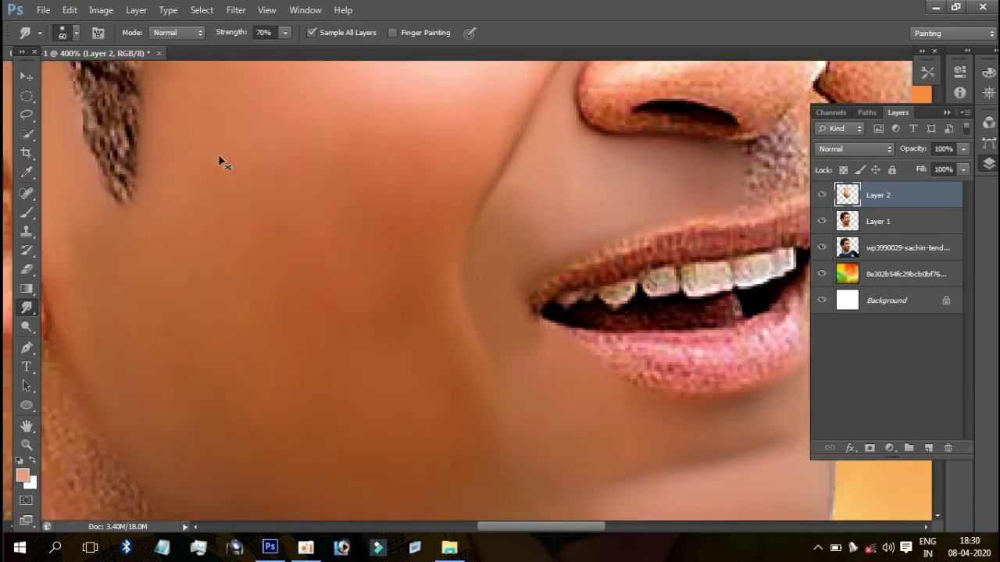
key(ctrl+minus)
key(ctrl+minus)
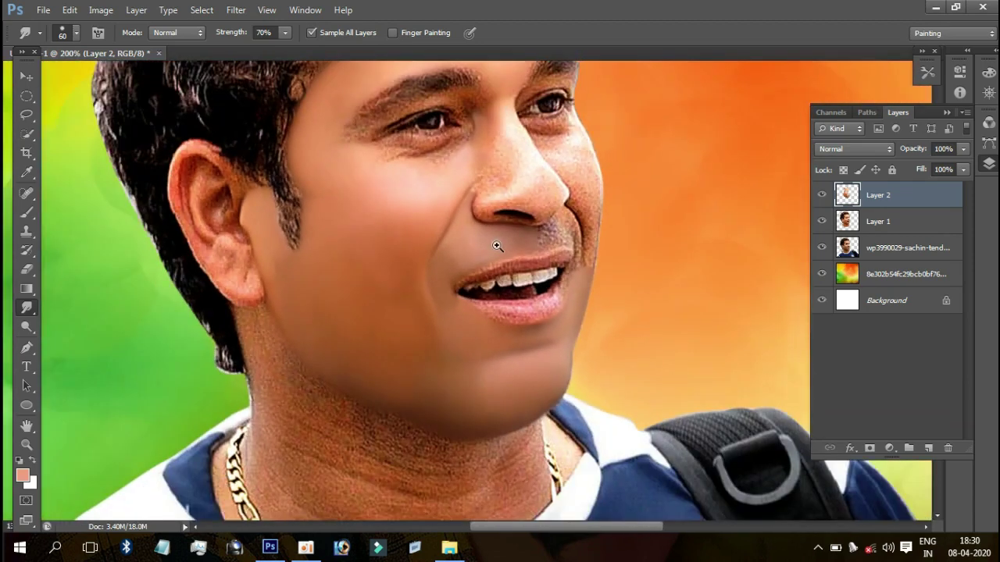
drag(496, 246, 360, 242)
key(bracketright)
key(bracketright)
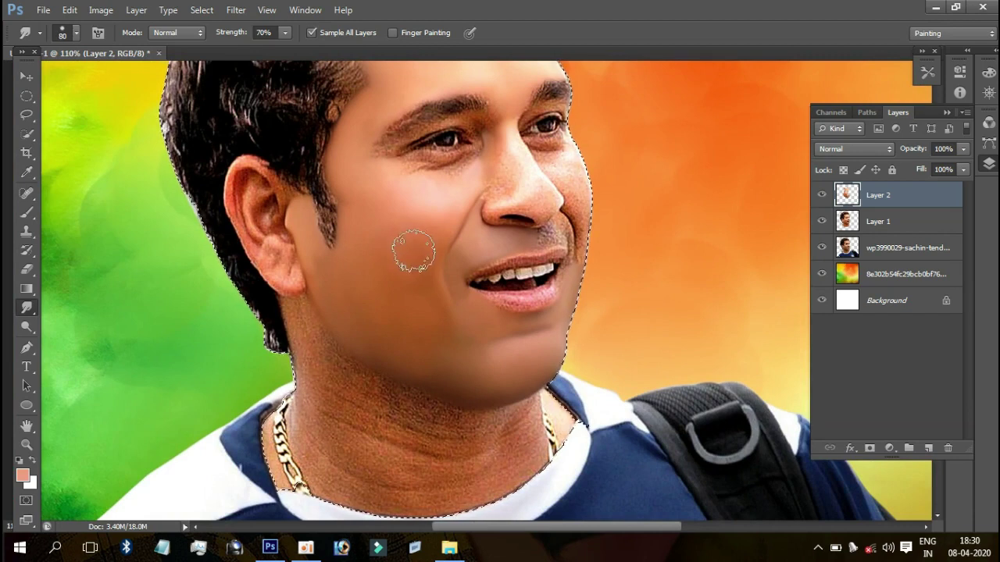
key(bracketright)
key(bracketright)
mouse_move(371, 212)
mouse_down()
mouse_move(444, 350)
mouse_move(407, 337)
mouse_up()
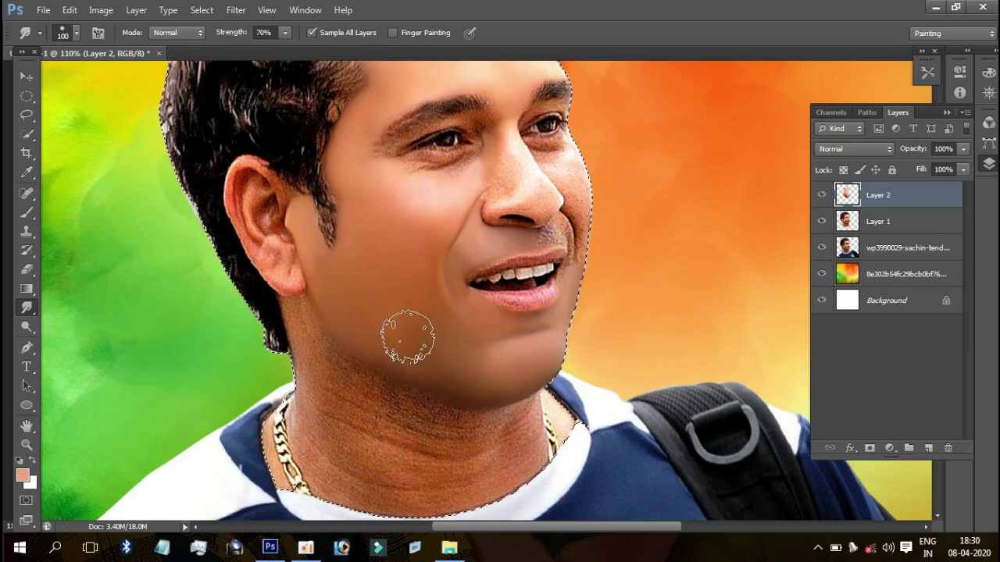
key(ctrl+0)
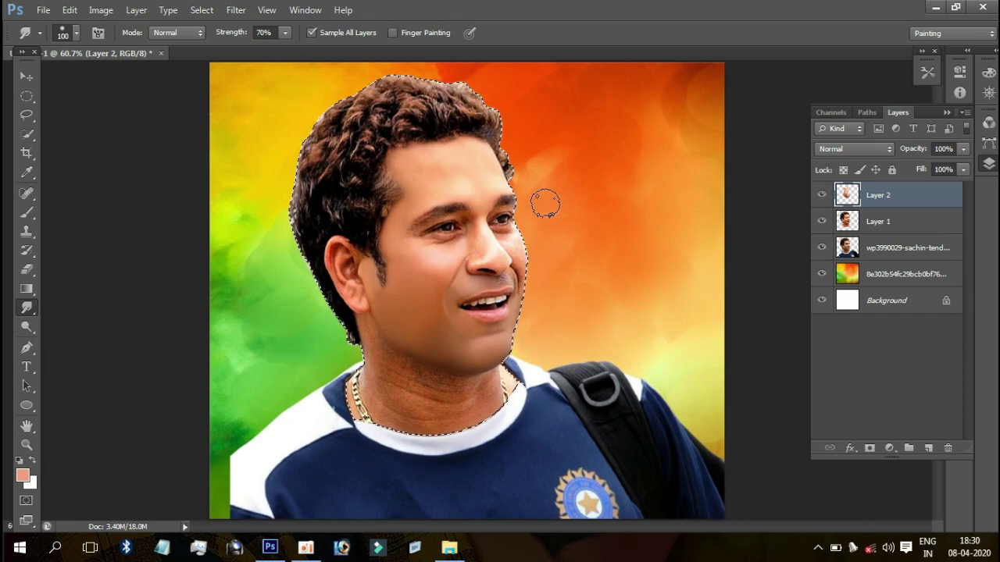
scroll(422, 317, up, 4)
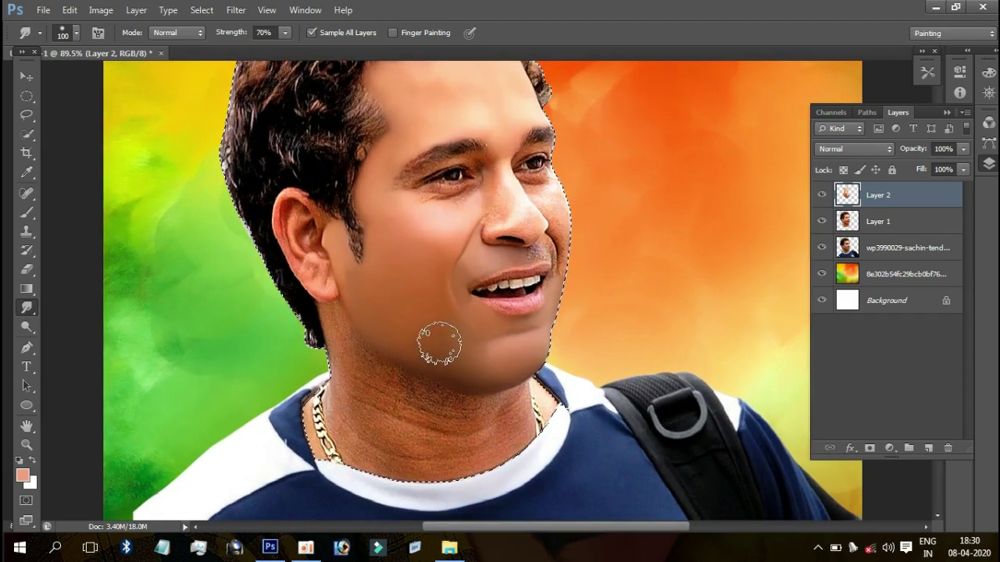
scroll(543, 183, down, 1)
Step: Zoom in and smudge the nose tip and nostril edge, shrinking the brush to 10 px
scroll(545, 185, up, 12)
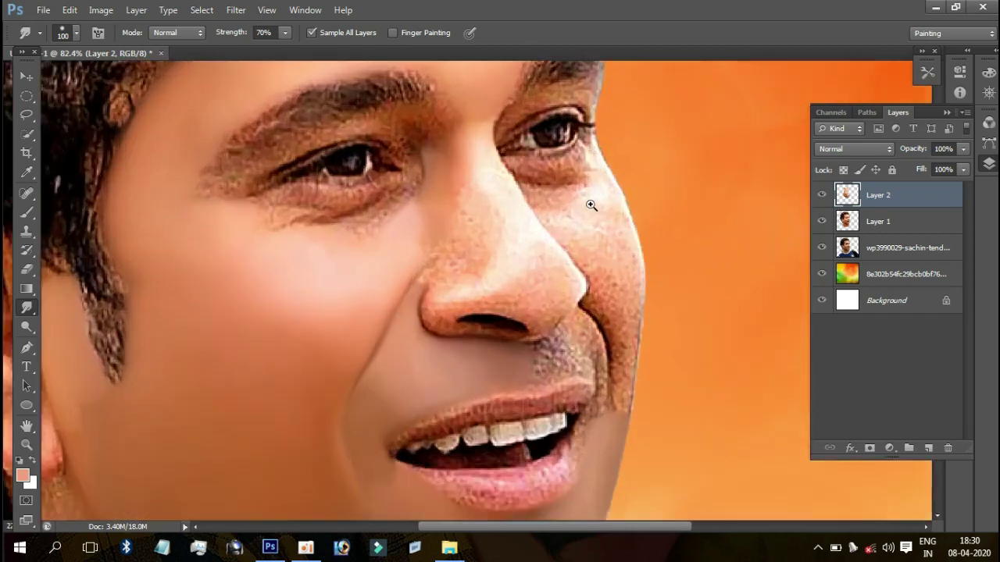
scroll(544, 185, up, 4)
key(bracketleft)
key(bracketleft)
key(bracketleft)
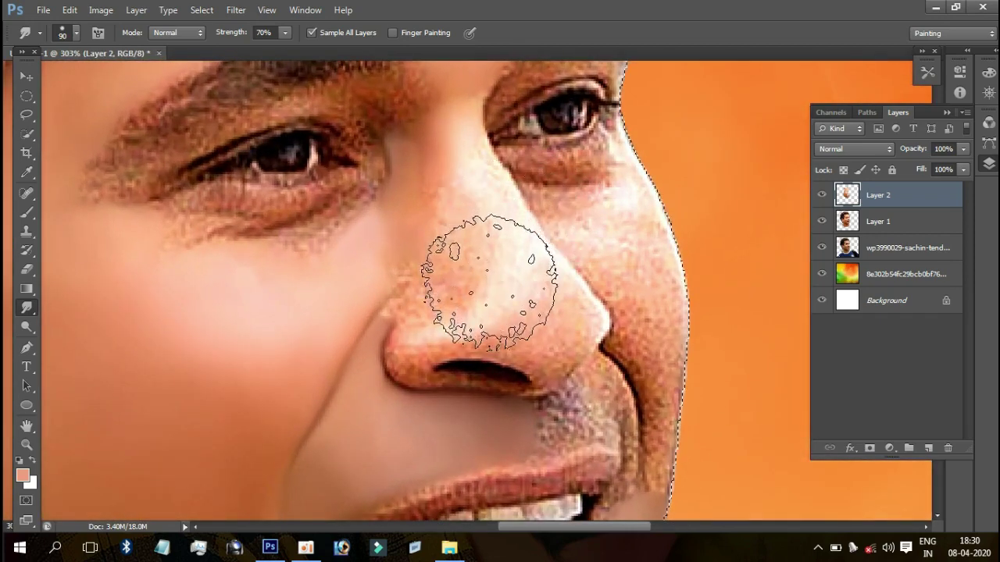
key(bracketleft)
key(bracketleft)
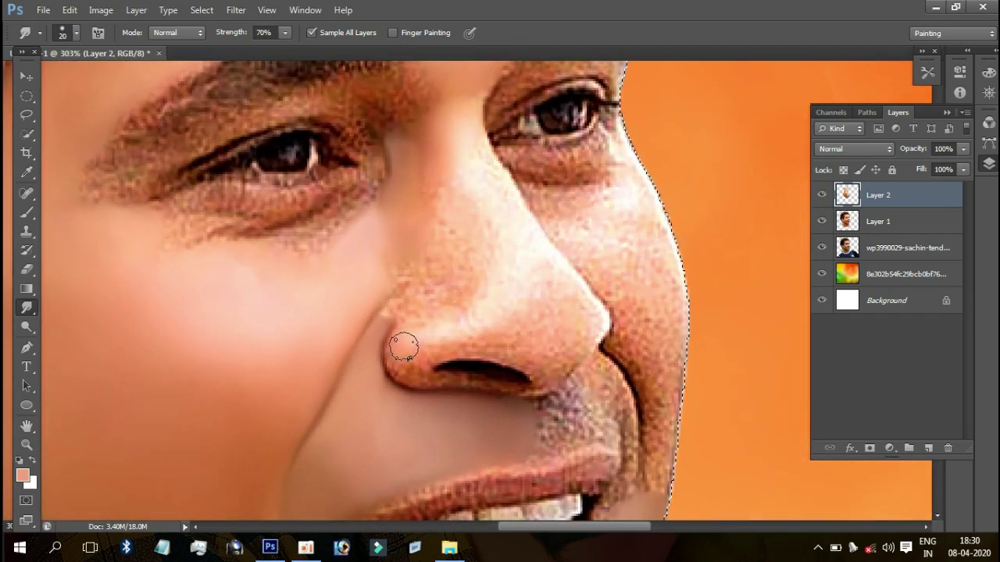
mouse_move(425, 349)
mouse_down()
mouse_move(439, 324)
mouse_move(487, 342)
mouse_move(427, 346)
mouse_move(407, 364)
mouse_up()
key(bracketleft)
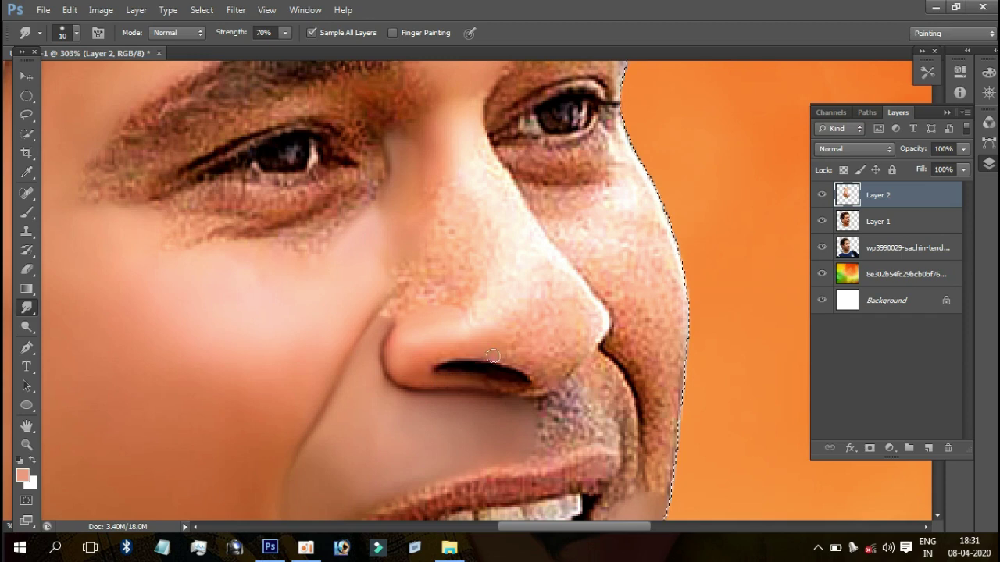
drag(467, 378, 514, 382)
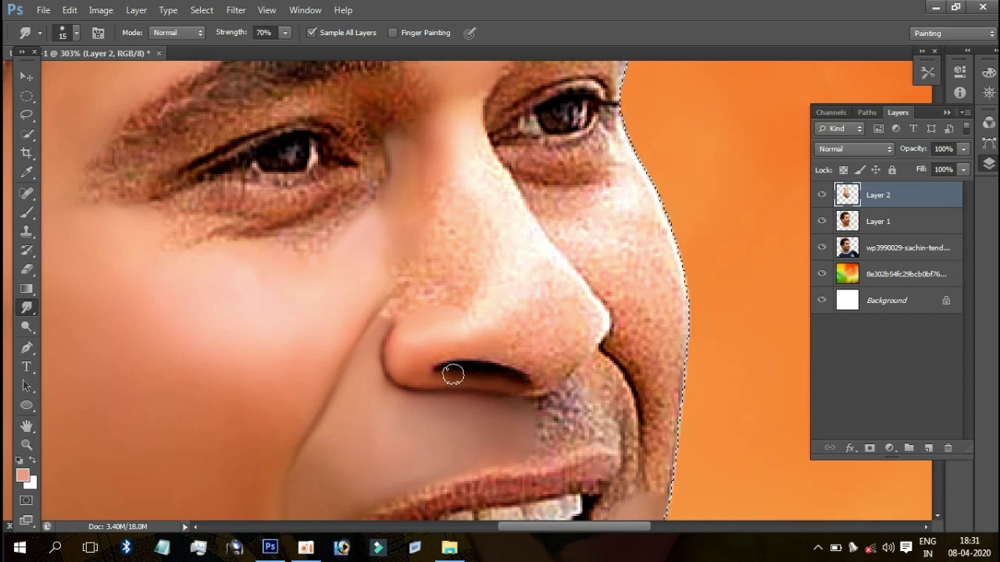
Step: Smudge the nose bridge and the speckled skin across the nose with a 25–30 px brush
key(bracketright)
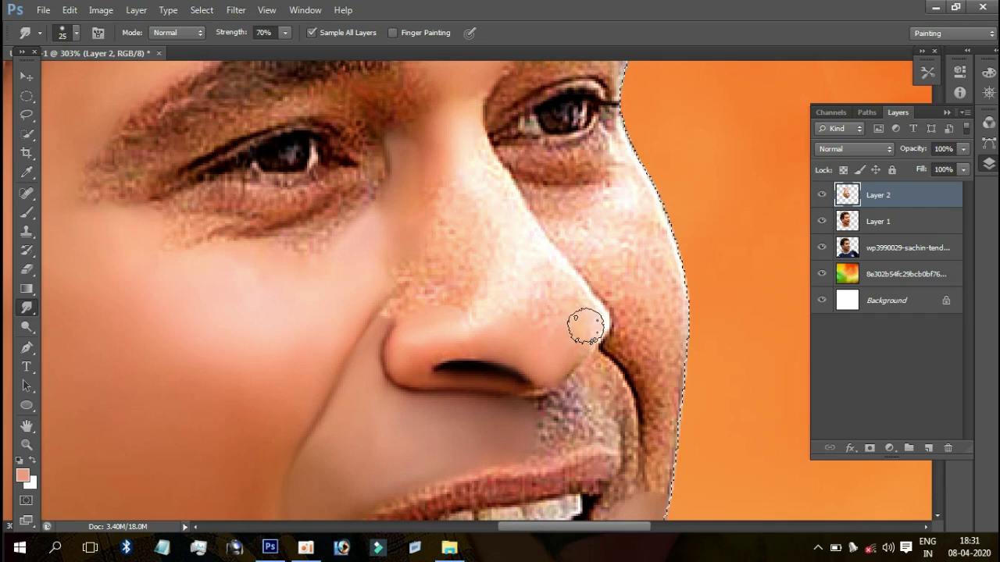
key(bracketright)
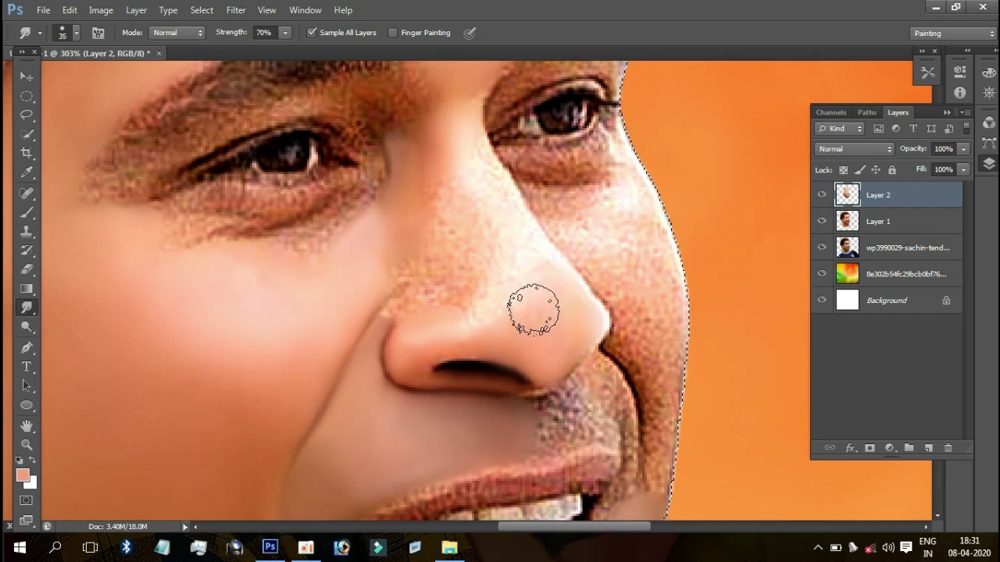
key(bracketleft)
key(bracketleft)
key(bracketleft)
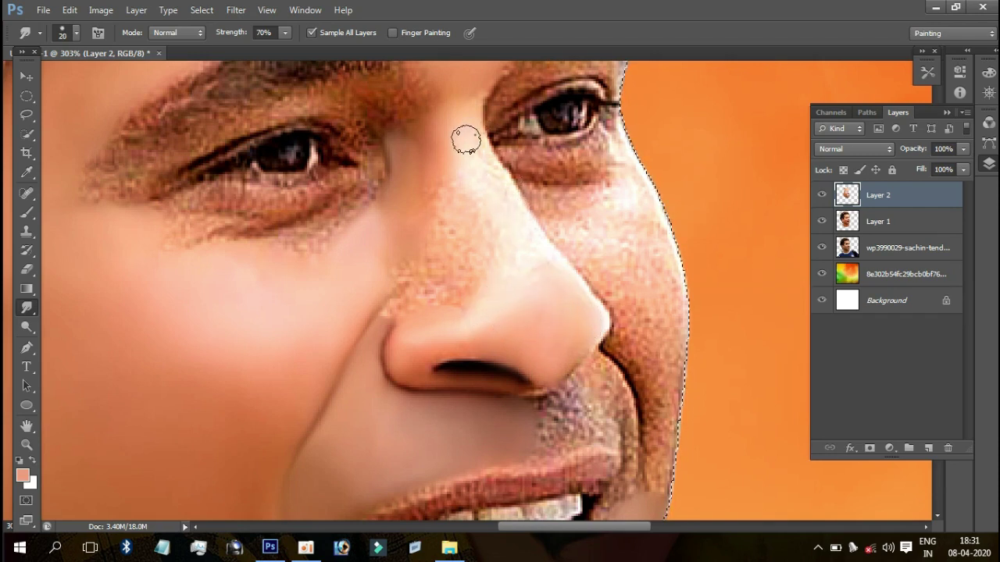
key(bracketright)
key(bracketright)
key(bracketright)
mouse_move(464, 245)
mouse_down()
mouse_move(458, 216)
mouse_move(475, 257)
mouse_move(457, 268)
mouse_move(464, 257)
mouse_up()
key(bracketleft)
key(bracketleft)
key(bracketleft)
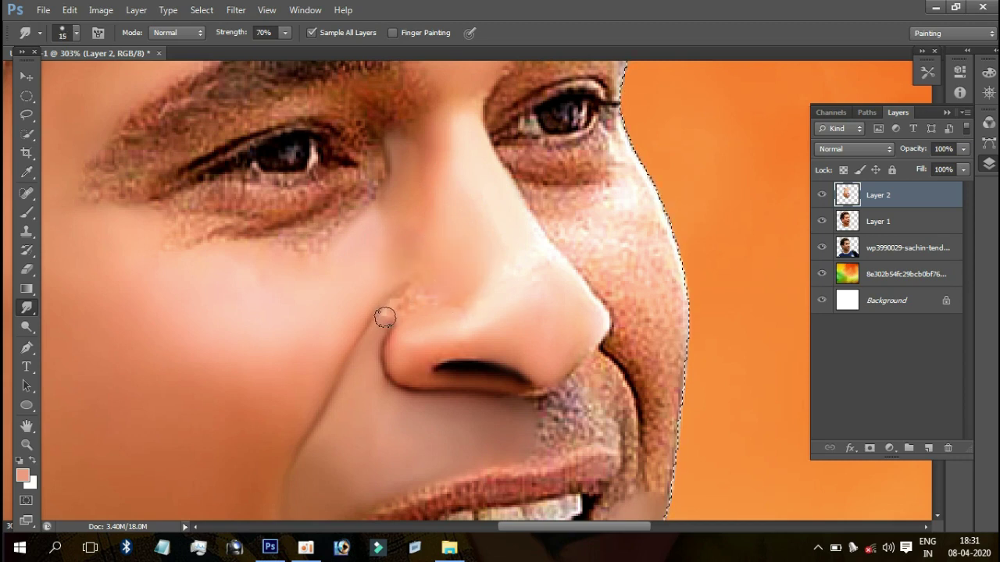
drag(385, 317, 435, 288)
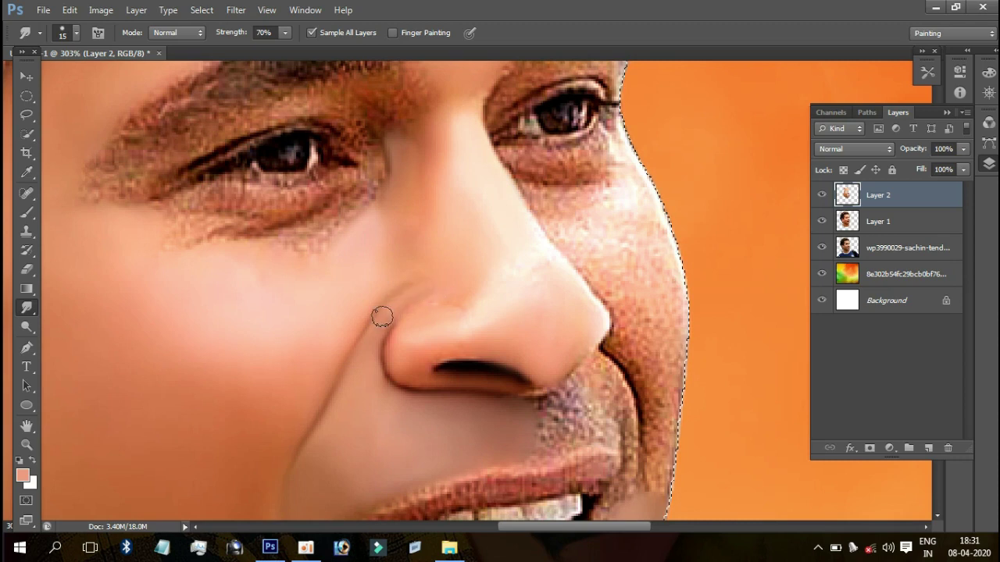
Step: Enlarge the smudge brush to 45 px and pan the view toward the mouth area
key(bracketright)
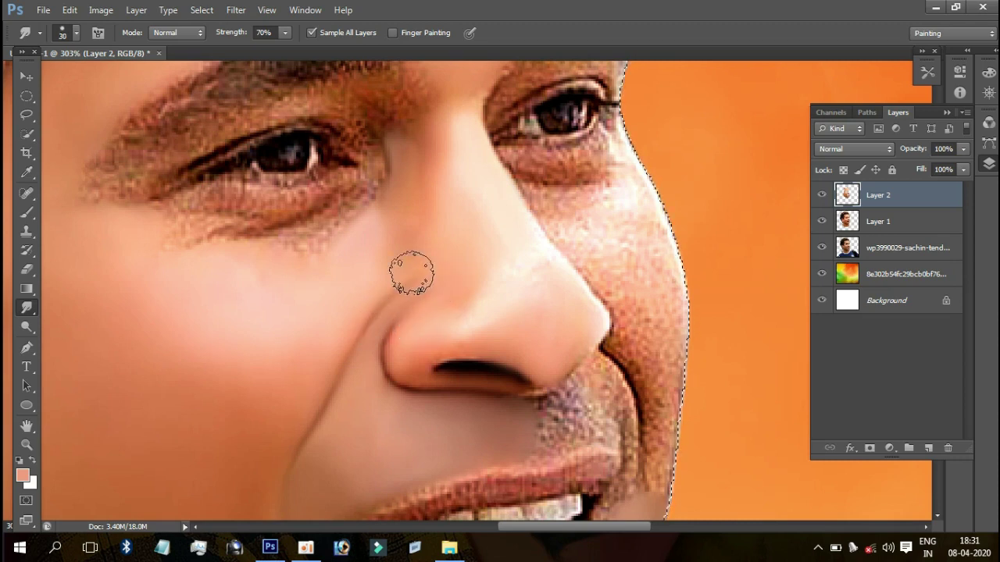
key(bracketright)
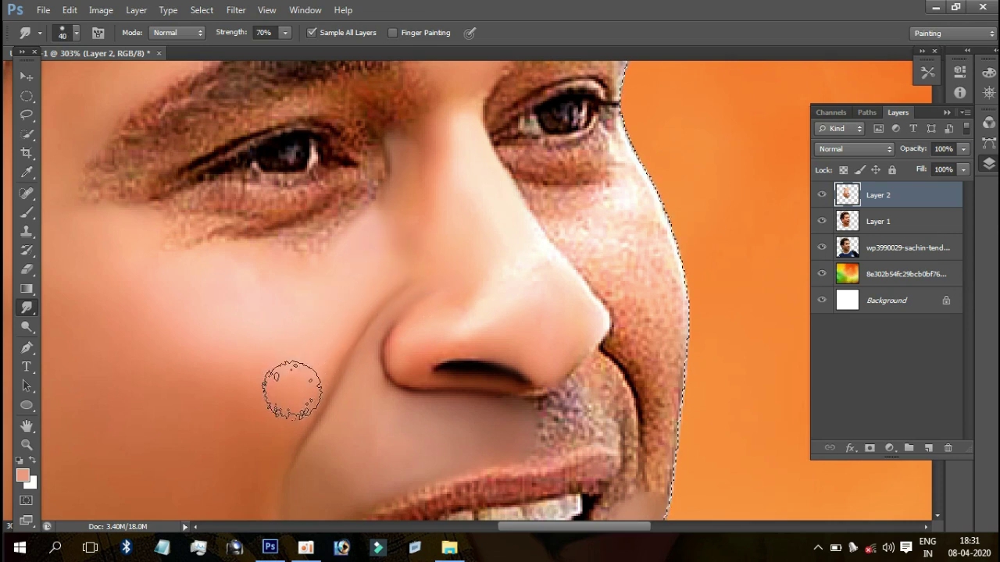
key(bracketright)
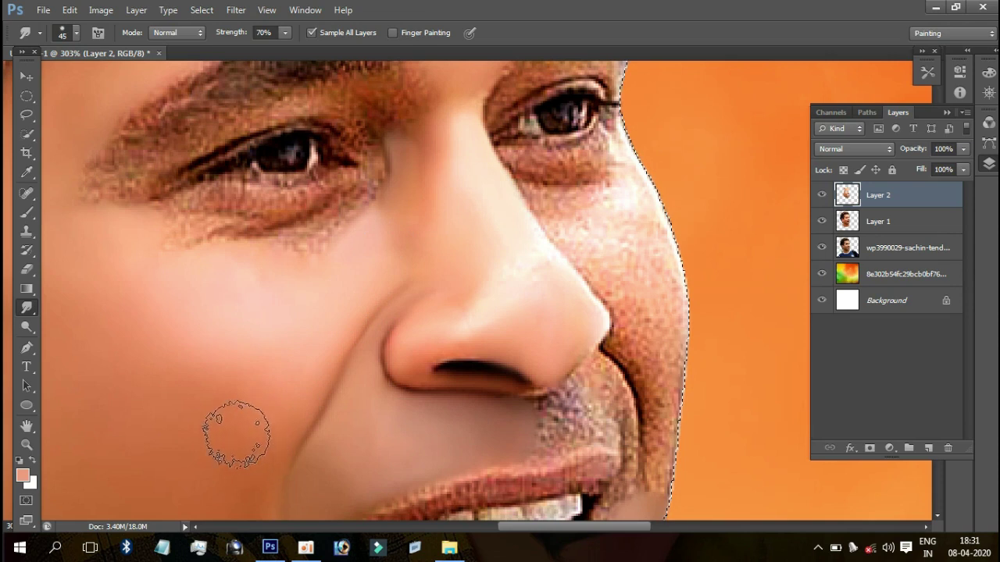
mouse_move(481, 255)
mouse_down()
mouse_move(502, 196)
mouse_move(461, 263)
mouse_up()
mouse_move(536, 156)
mouse_down()
mouse_move(498, 246)
mouse_move(494, 206)
mouse_up()
Step: Smudge the skin right of the nostril, beside the mouth corner and above the upper lip, ending at 15 px
key(bracketleft)
key(bracketleft)
key(bracketleft)
key(bracketleft)
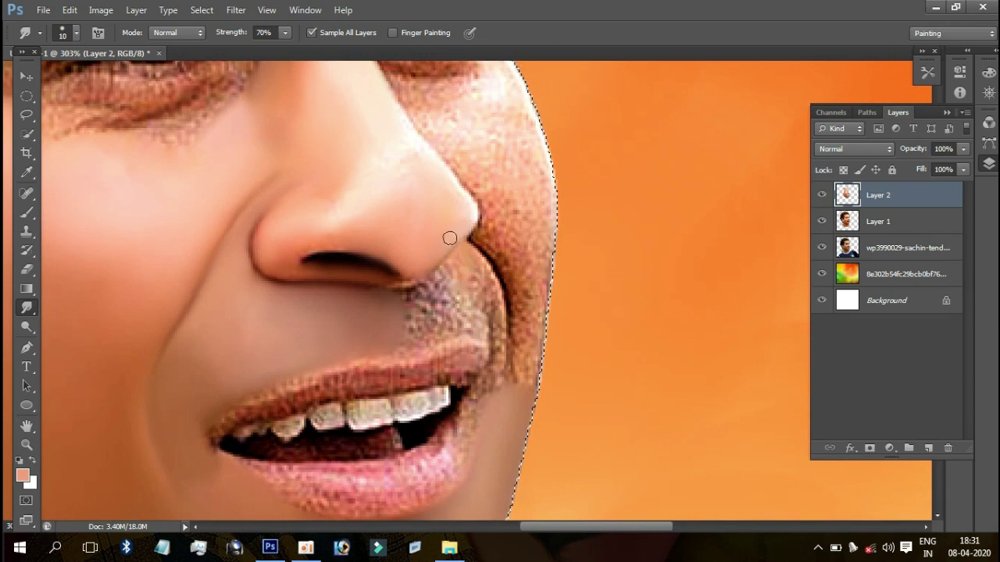
key(bracketright)
key(bracketright)
key(bracketleft)
key(bracketleft)
key(bracketleft)
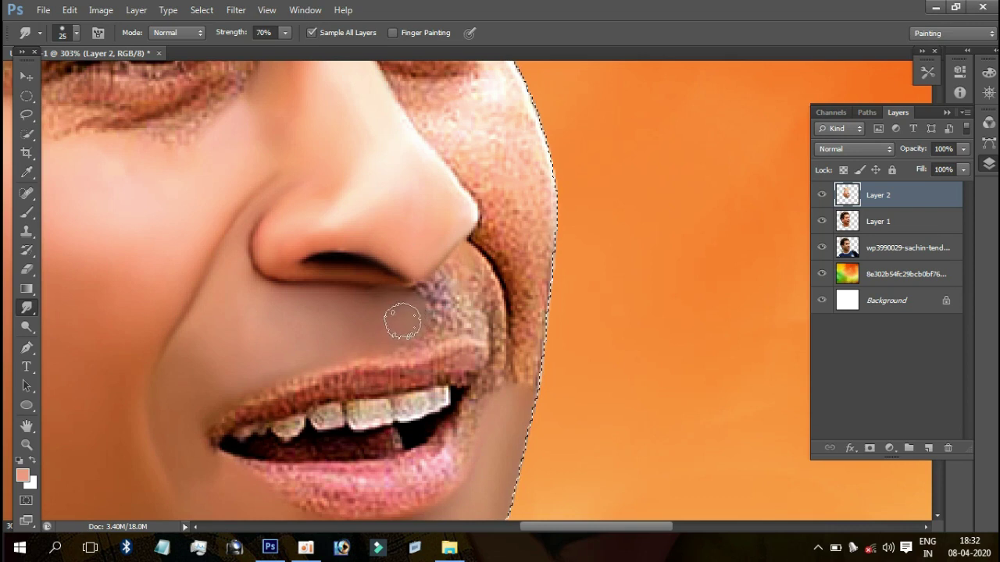
key(bracketright)
mouse_move(434, 306)
mouse_down()
mouse_move(474, 275)
mouse_move(470, 265)
mouse_up()
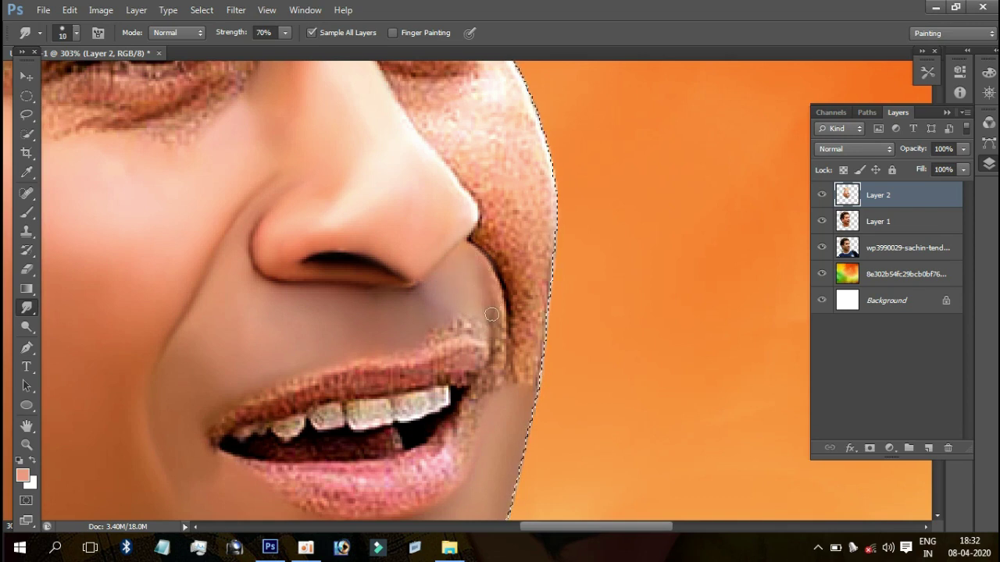
drag(494, 348, 495, 331)
mouse_move(486, 275)
mouse_down()
mouse_move(471, 256)
mouse_move(469, 312)
mouse_move(445, 310)
mouse_move(422, 328)
mouse_move(430, 297)
mouse_move(419, 313)
mouse_move(451, 316)
mouse_up()
key(bracketright)
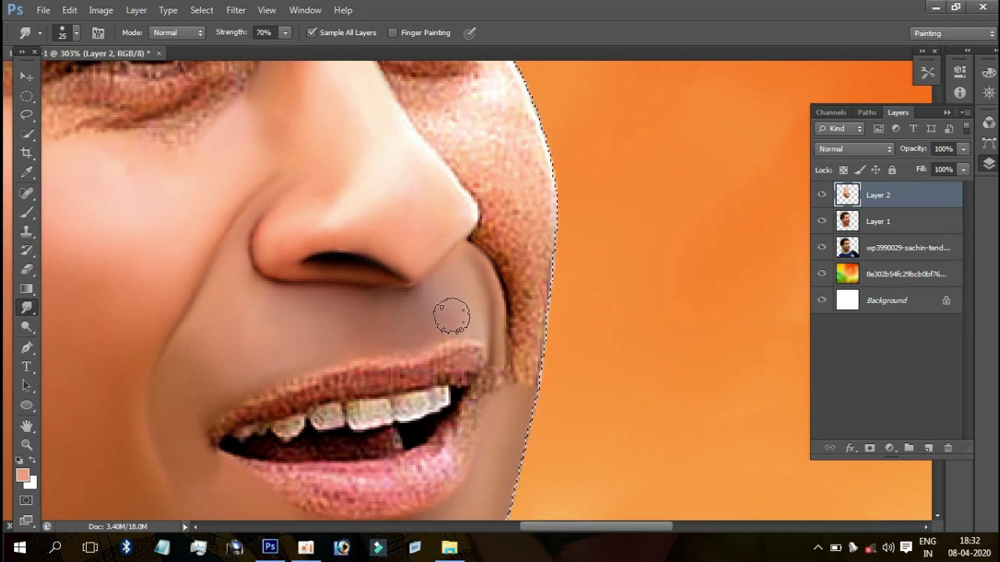
key(bracketleft)
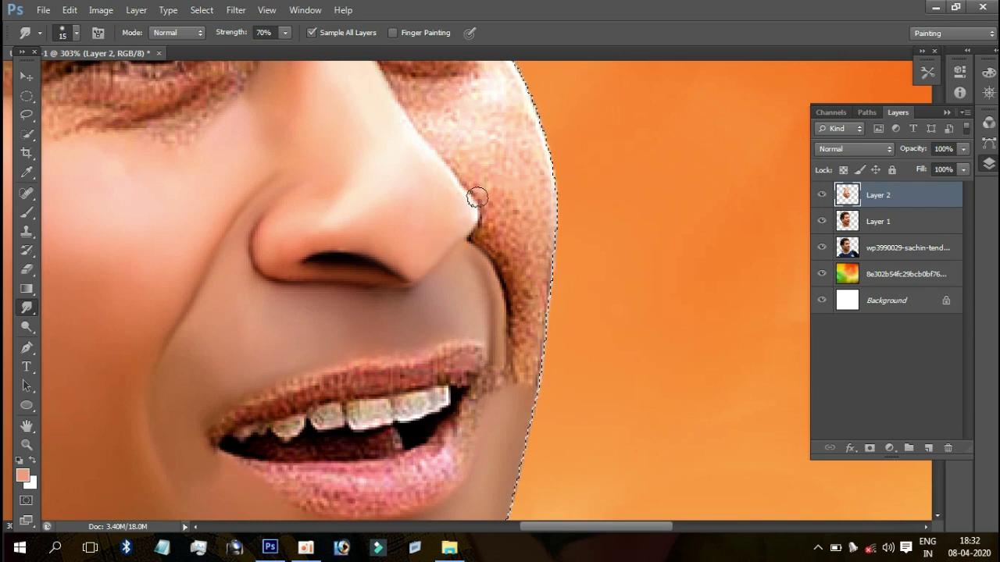
Step: Scroll to the mouth corner and smudge its speckled skin strip
scroll(529, 179, down, 4)
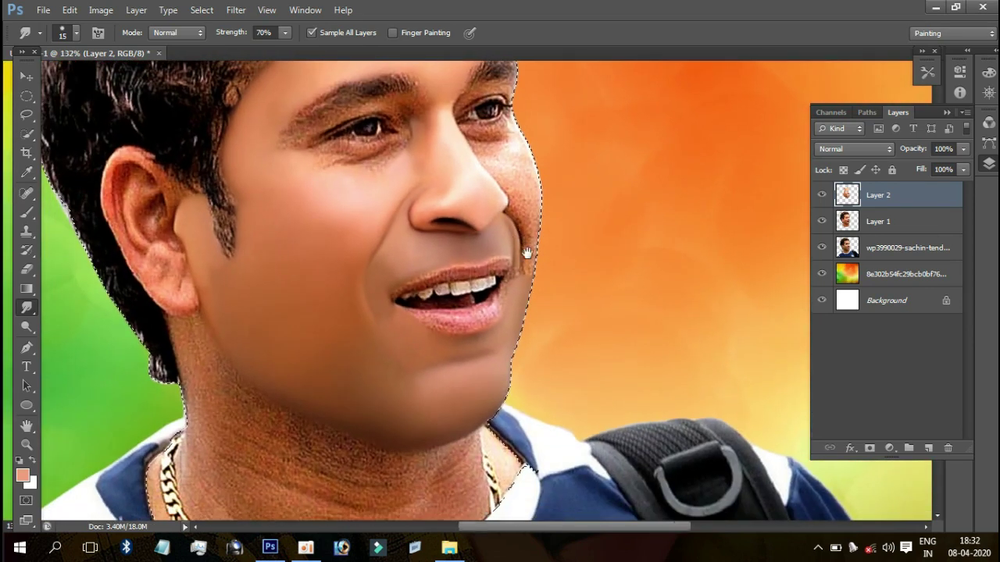
scroll(527, 254, right, 3)
scroll(390, 289, up, 3)
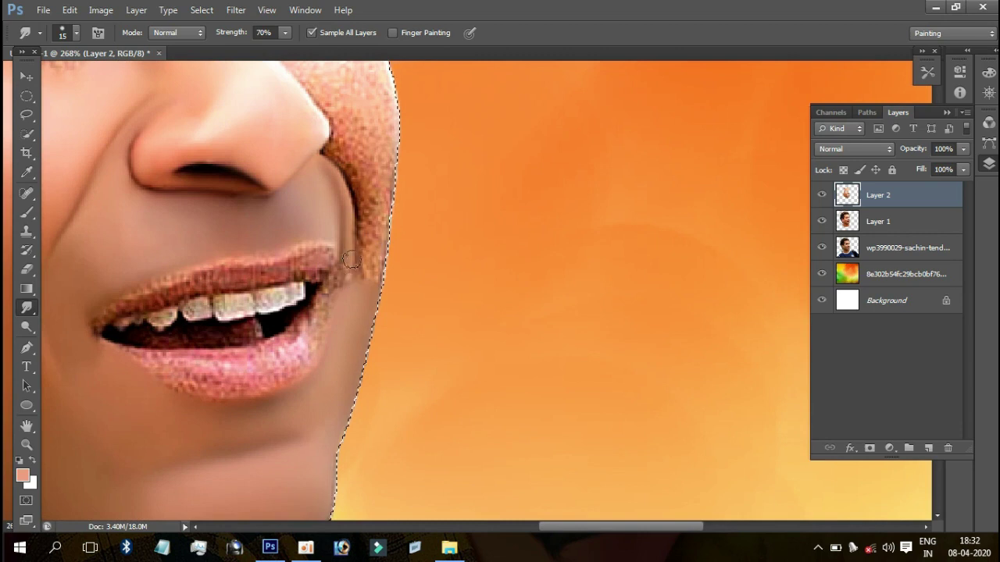
drag(345, 299, 368, 247)
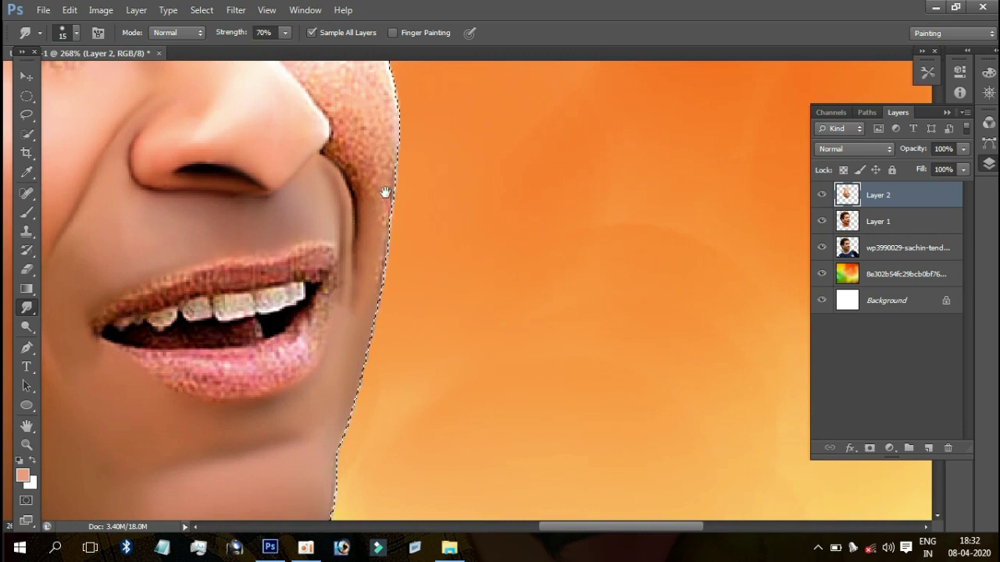
scroll(357, 288, up, 2)
drag(348, 278, 357, 289)
Step: Smudge the speckled cheek beside the nose with a 25 px brush
key(bracketright)
key(bracketright)
key(bracketright)
drag(346, 200, 320, 204)
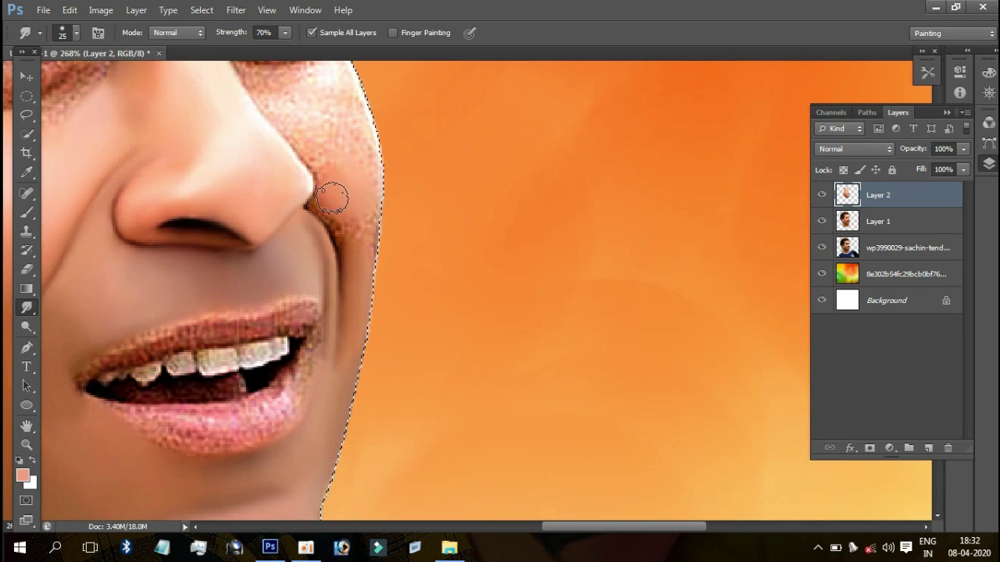
key(bracketleft)
key(bracketleft)
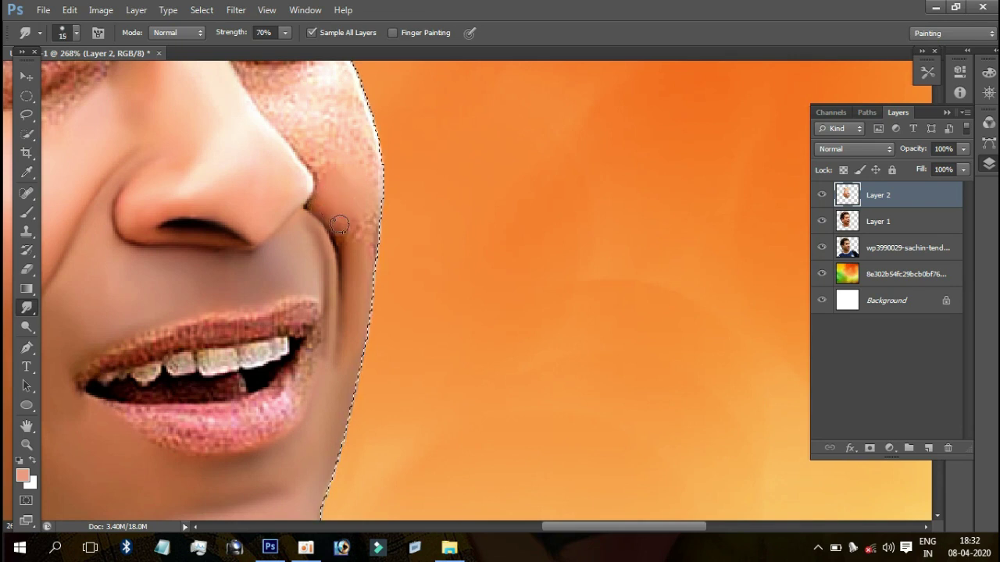
key(bracketright)
key(bracketright)
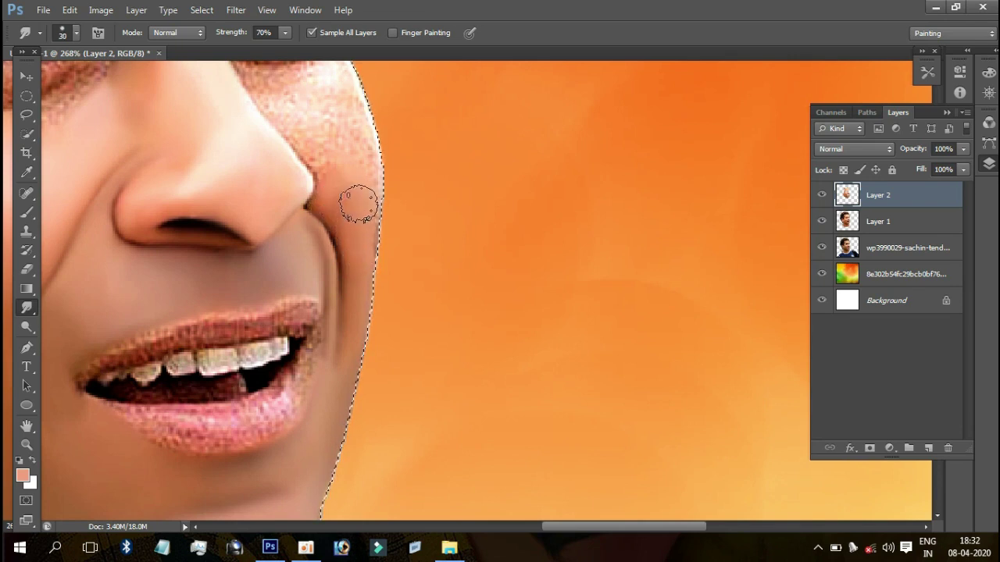
drag(357, 150, 394, 197)
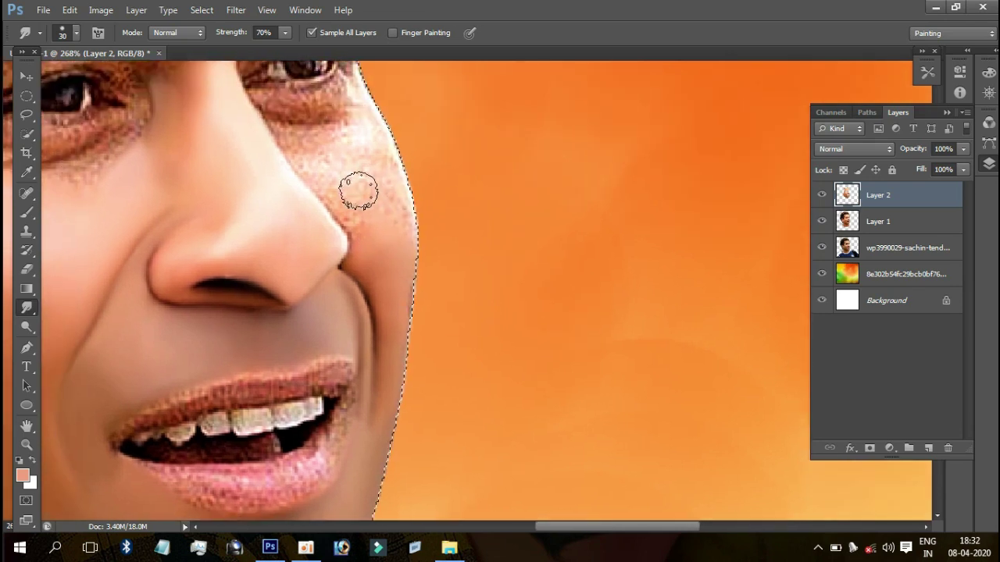
mouse_move(333, 180)
mouse_down()
mouse_move(324, 167)
mouse_move(356, 216)
mouse_move(371, 184)
mouse_move(364, 156)
mouse_move(380, 169)
mouse_move(388, 196)
mouse_move(373, 192)
mouse_move(390, 246)
mouse_move(364, 215)
mouse_up()
mouse_move(362, 157)
mouse_down()
mouse_move(575, 178)
mouse_move(607, 147)
mouse_move(551, 107)
mouse_up()
Step: Rotate the canvas view, then soften the nose bridge and the lower eyelid corner
key(r)
scroll(575, 138, up, 2)
mouse_move(575, 138)
mouse_down()
mouse_move(541, 118)
mouse_move(596, 242)
mouse_move(614, 167)
mouse_move(594, 121)
mouse_up()
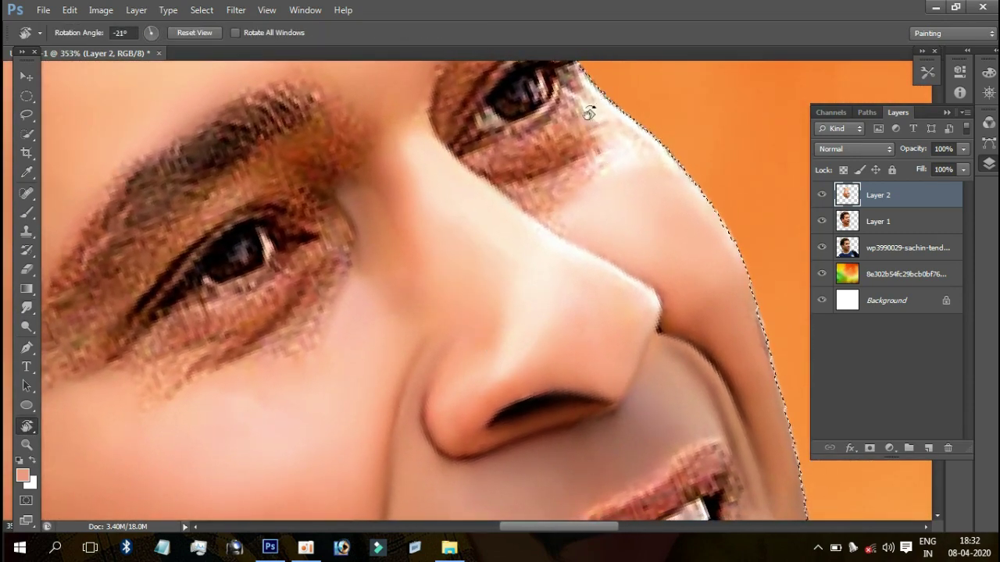
key(r)
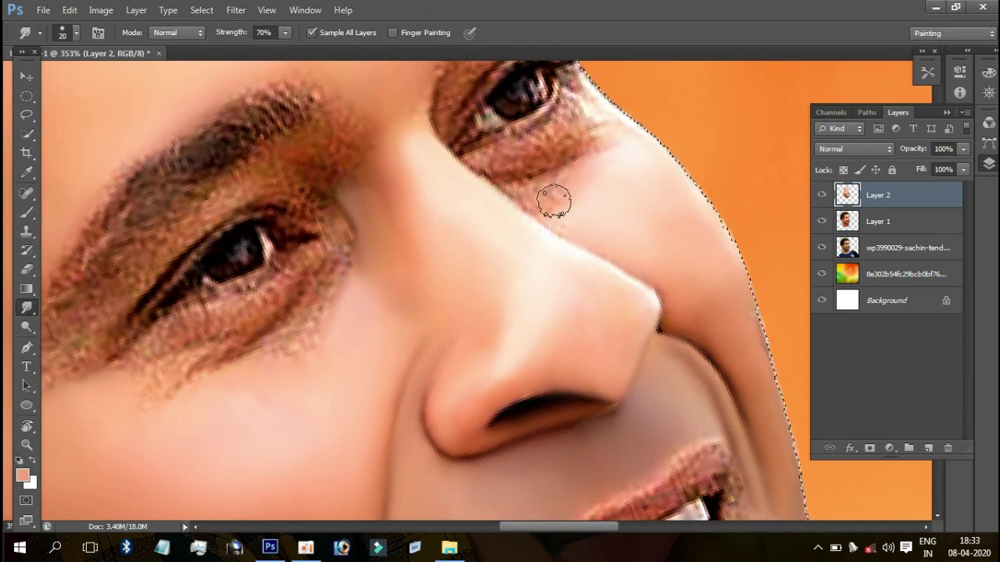
key(bracketleft)
key(bracketleft)
key(bracketleft)
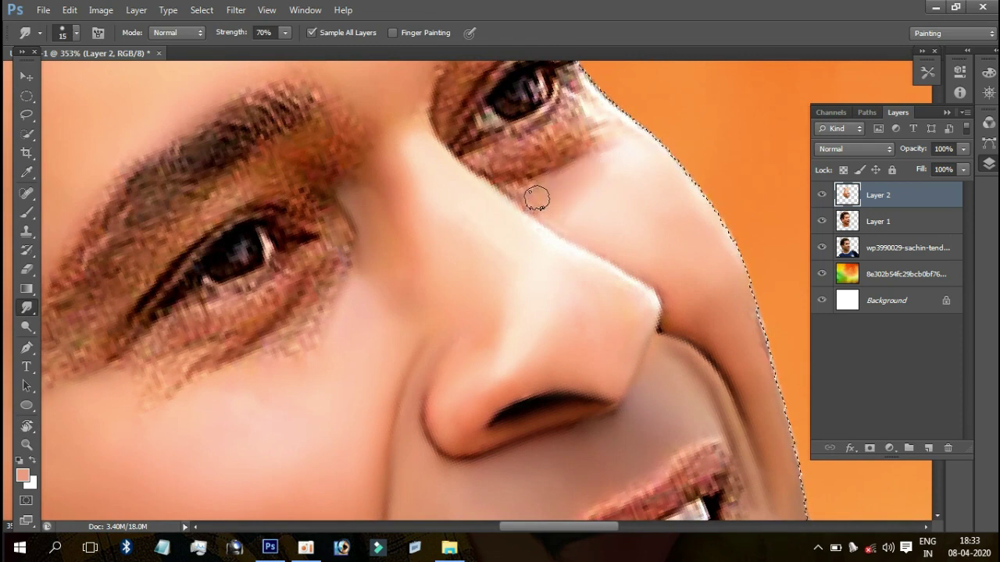
mouse_move(521, 204)
mouse_down()
mouse_move(523, 221)
mouse_move(460, 175)
mouse_up()
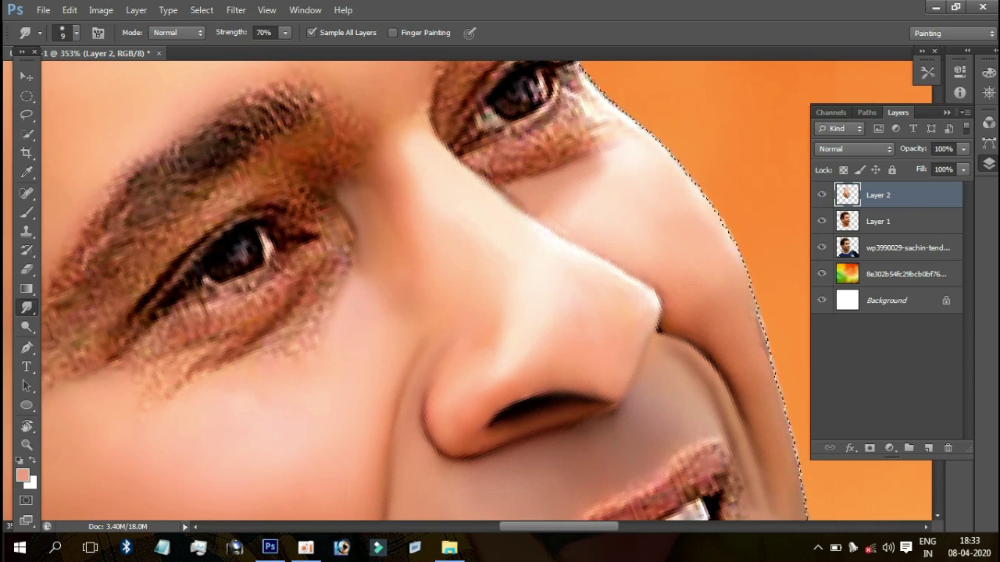
key(bracketright)
mouse_move(574, 143)
mouse_down()
mouse_move(587, 118)
mouse_move(571, 137)
mouse_up()
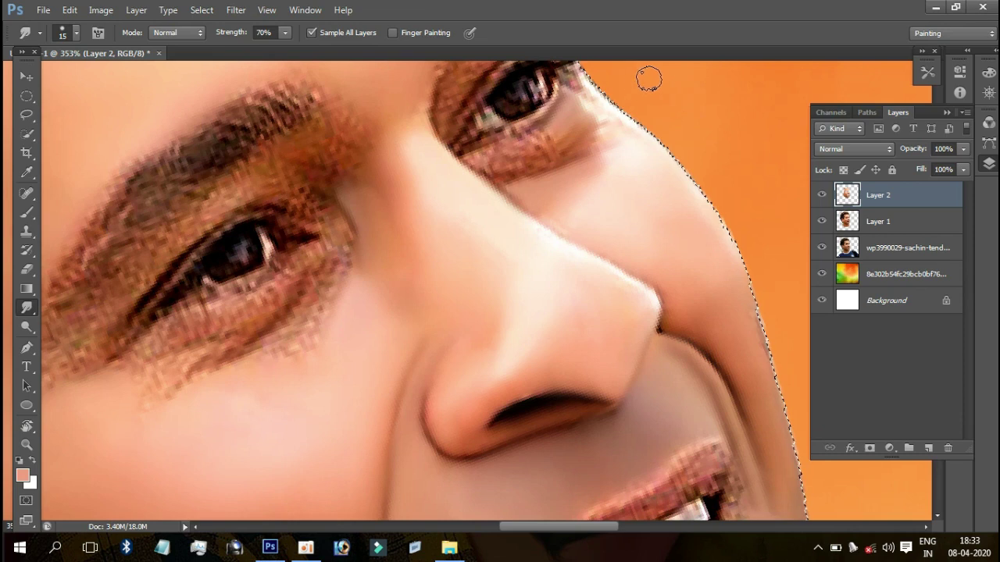
Step: Switch to the soft round 100 px tip, size it down, and smooth the brown texture under the eye
key(F5)
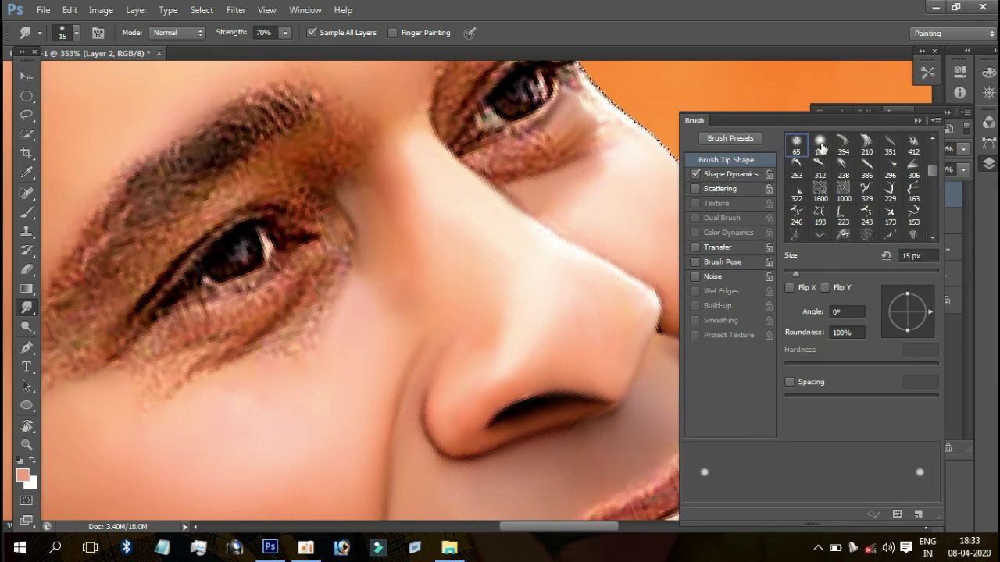
click(822, 145)
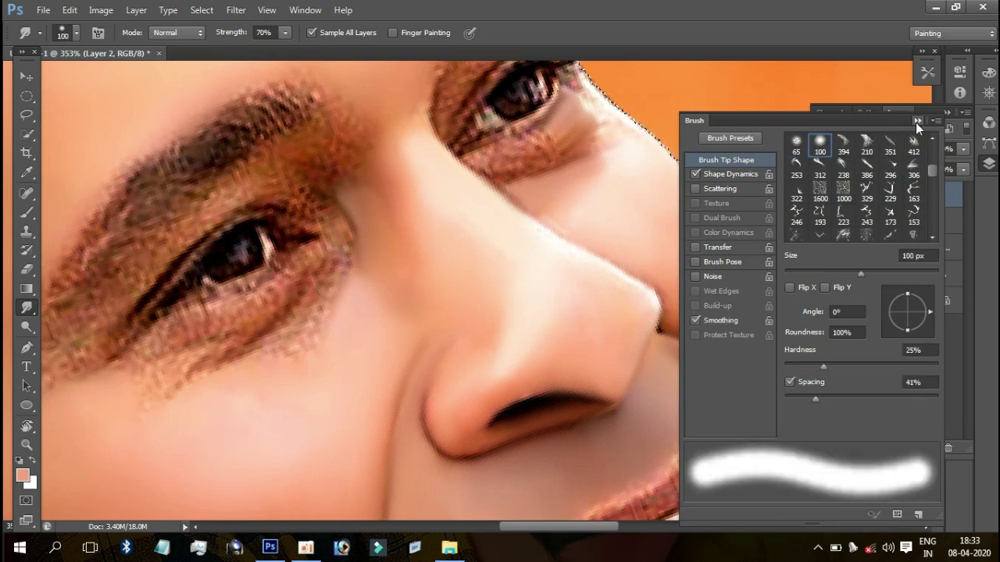
click(916, 121)
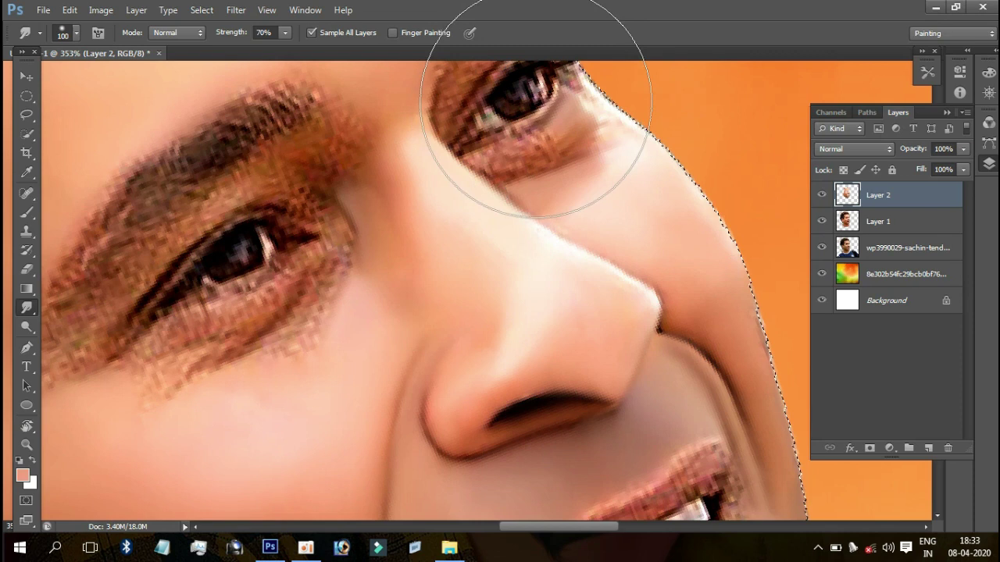
key(bracketleft)
key(bracketleft)
key(bracketleft)
key(bracketleft)
key(bracketleft)
key(bracketleft)
key(bracketleft)
key(bracketleft)
key(bracketleft)
key(bracketleft)
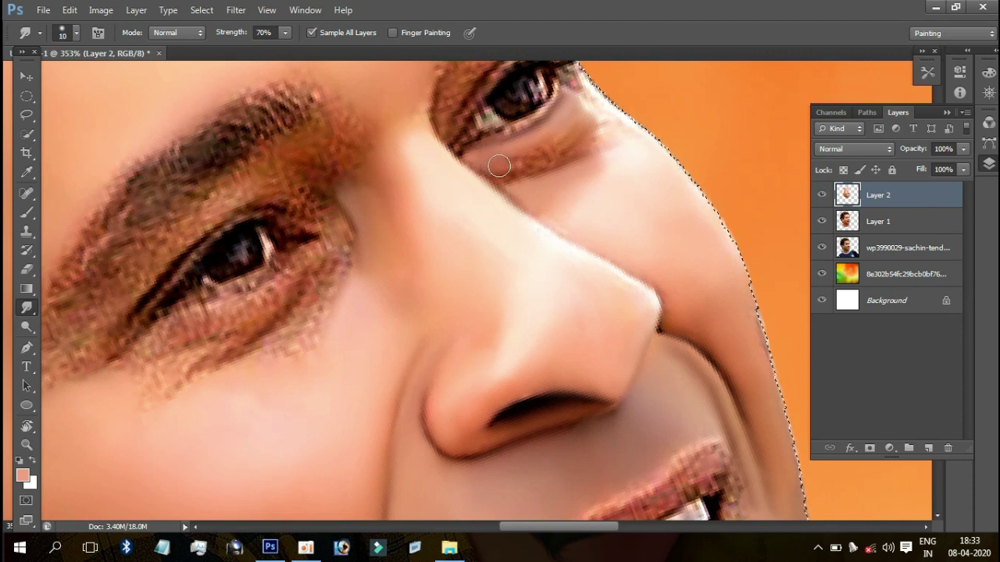
drag(511, 167, 589, 124)
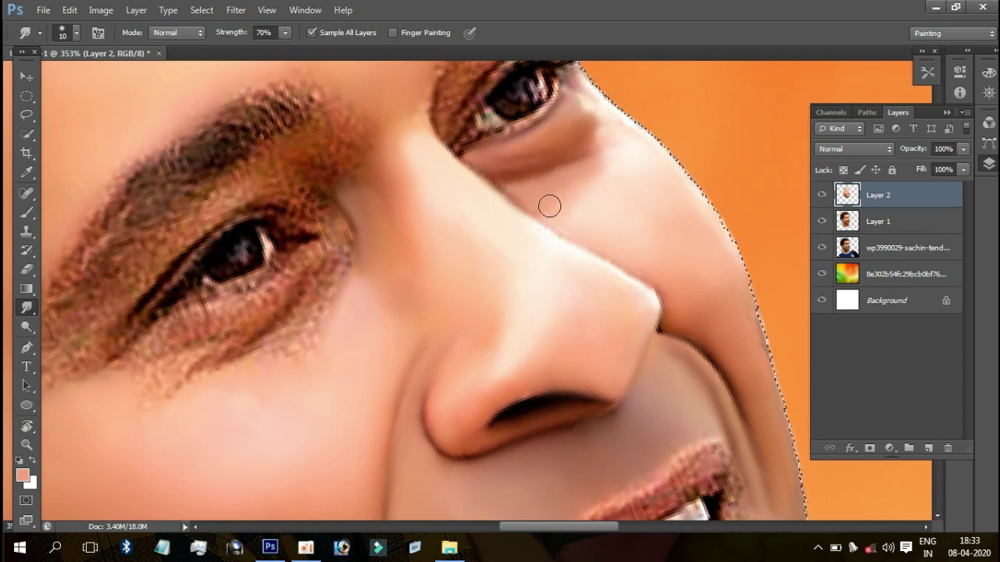
drag(509, 155, 585, 252)
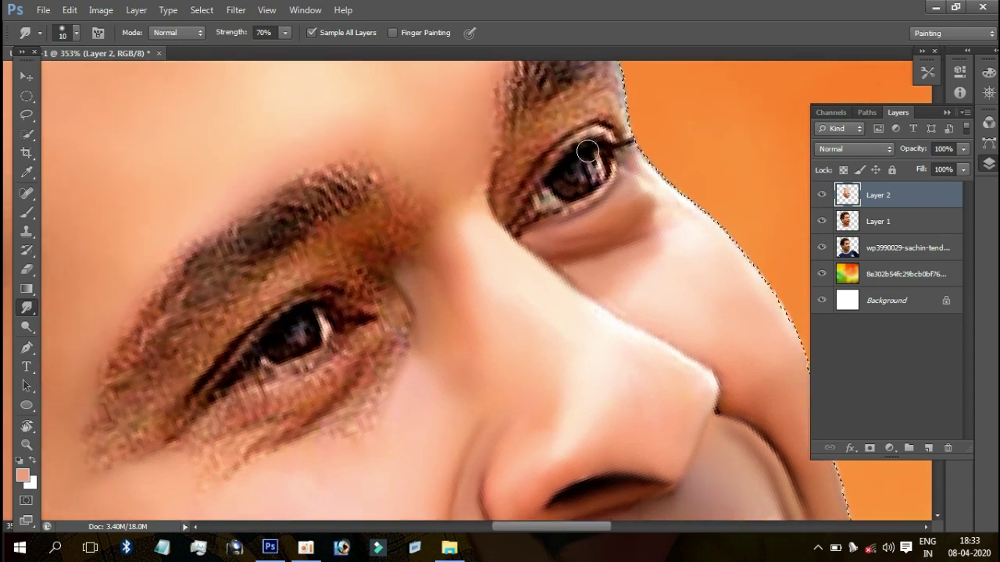
Step: Smudge along the upper eyelid line and the eyebrow with a 6–10 px brush
key(bracketleft)
key(bracketleft)
key(bracketleft)
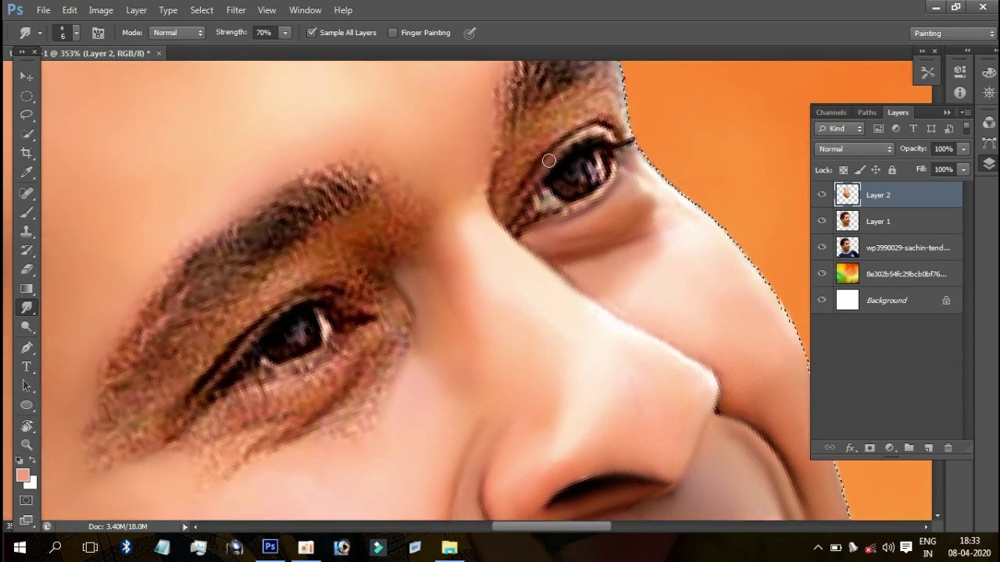
drag(561, 142, 602, 127)
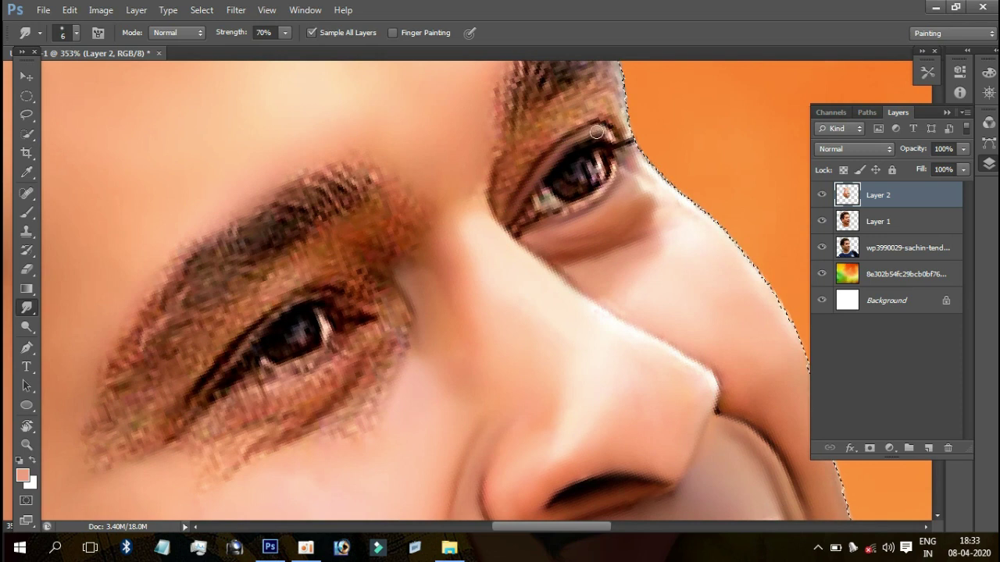
key(bracketright)
mouse_move(613, 118)
mouse_down()
mouse_move(611, 91)
mouse_move(569, 99)
mouse_up()
key(7)
key(bracketleft)
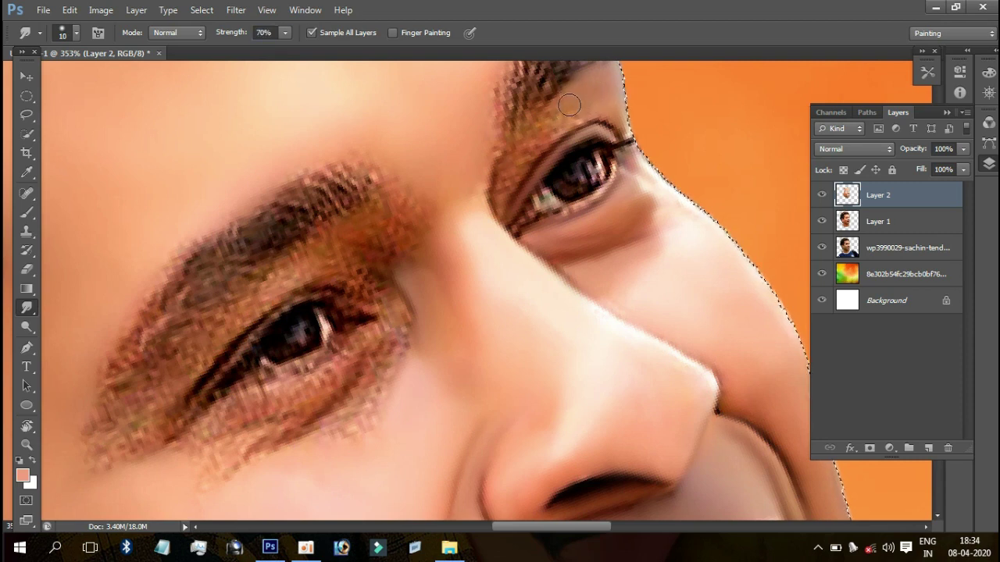
key(bracketright)
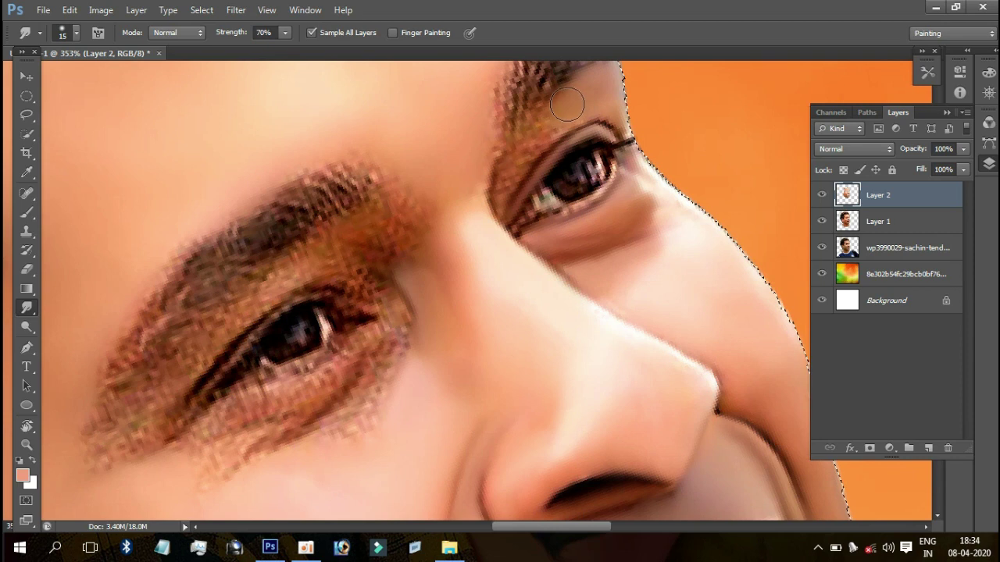
key(bracketleft)
mouse_move(508, 167)
mouse_down()
mouse_move(540, 136)
mouse_move(509, 179)
mouse_up()
Step: Smooth the skin below the lower eyelid and blend the lower eyelid line at 10 px
key(bracketleft)
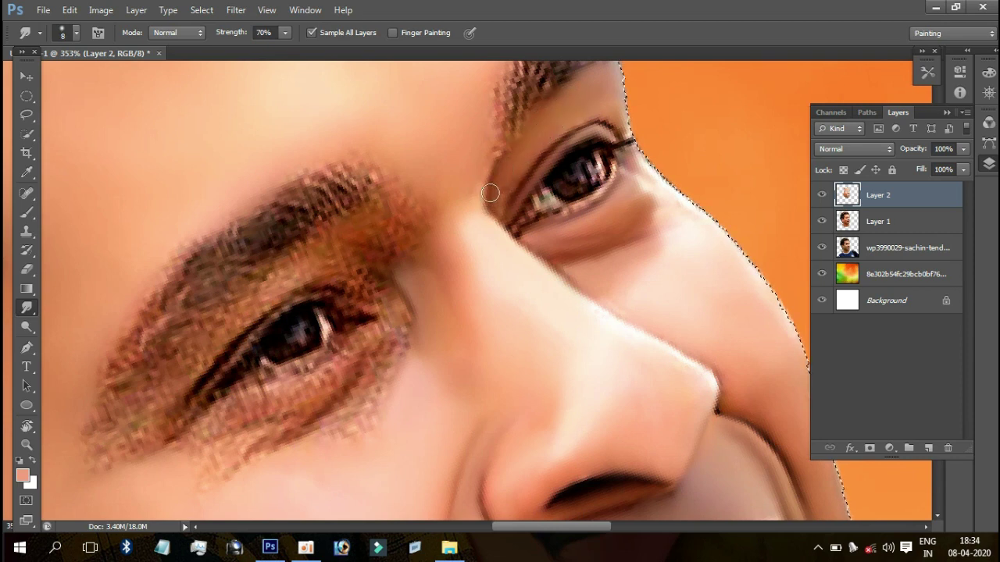
key(bracketright)
key(bracketright)
key(bracketright)
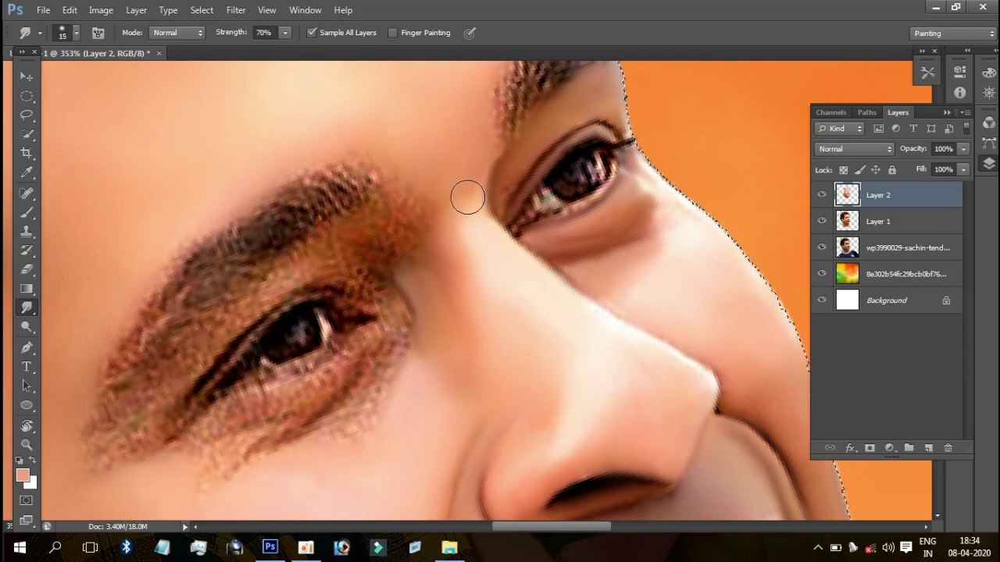
key(bracketleft)
key(bracketleft)
key(bracketleft)
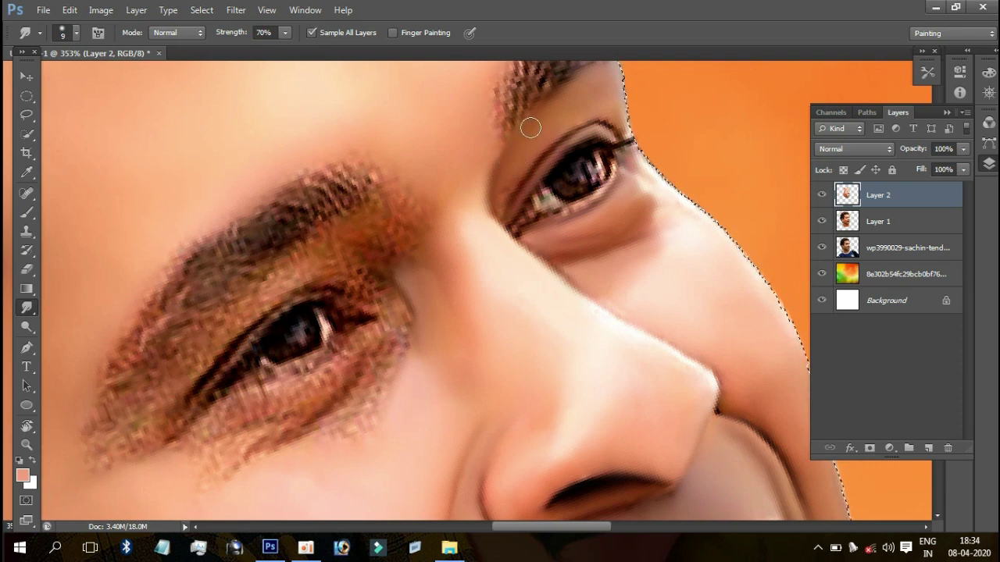
drag(522, 204, 550, 171)
drag(522, 228, 577, 209)
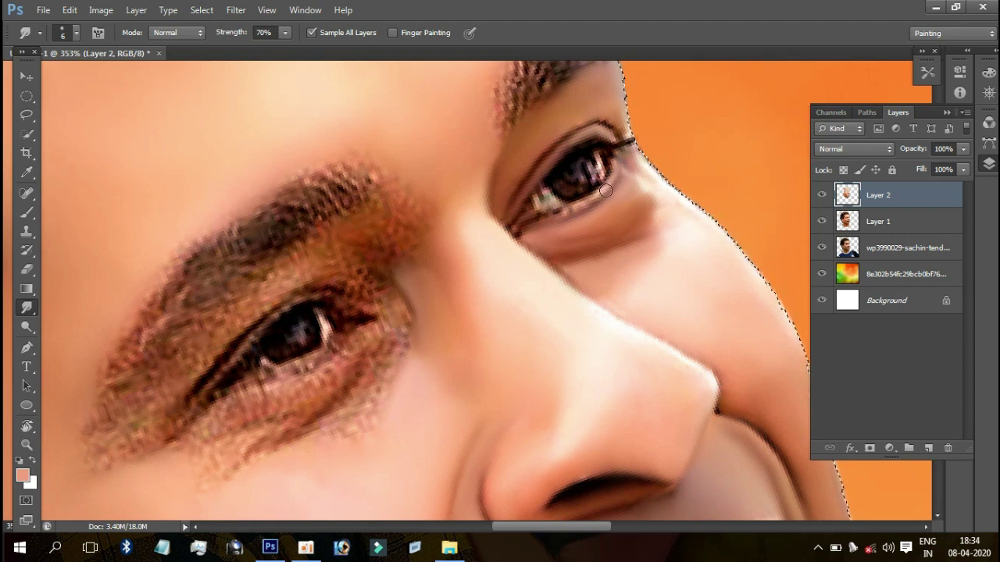
drag(534, 222, 579, 207)
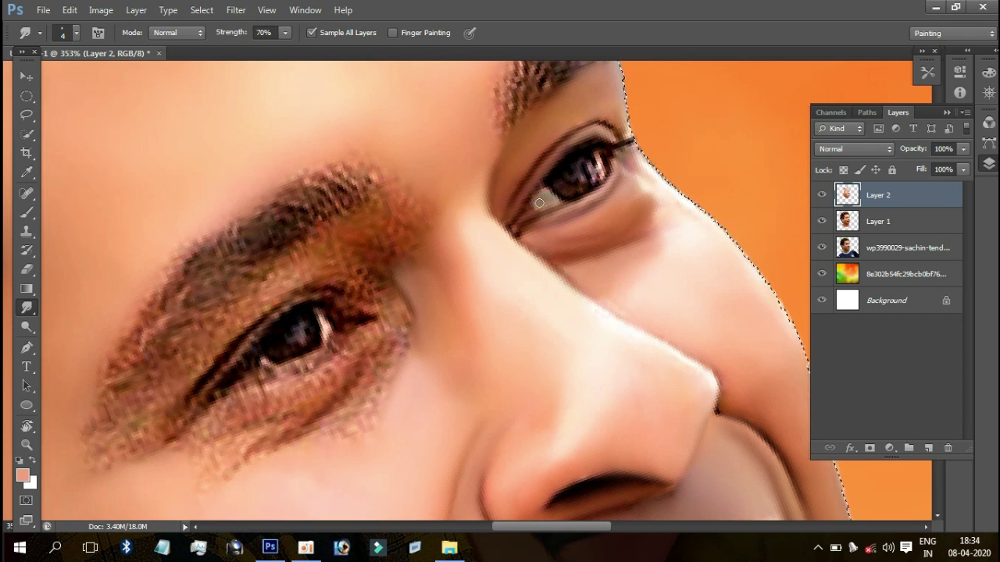
Step: Swap the foreground and background colours and blend the shading inside the iris
key(alt)
key(x)
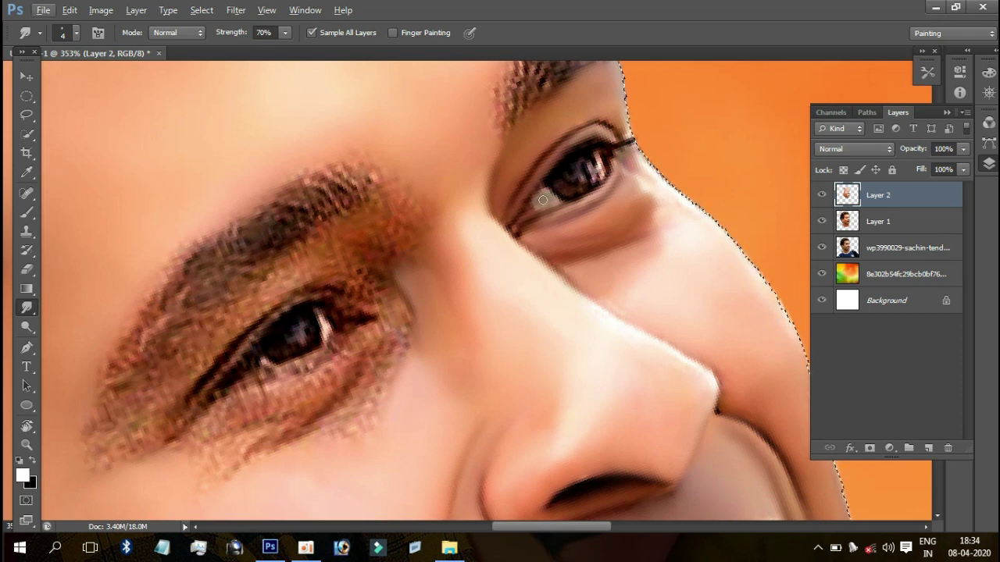
key(alt)
drag(596, 157, 597, 178)
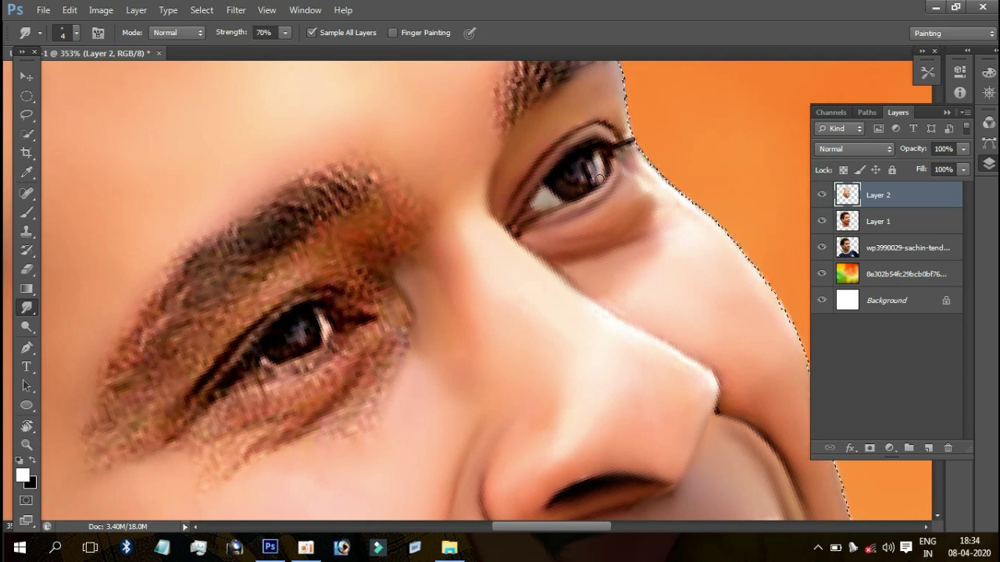
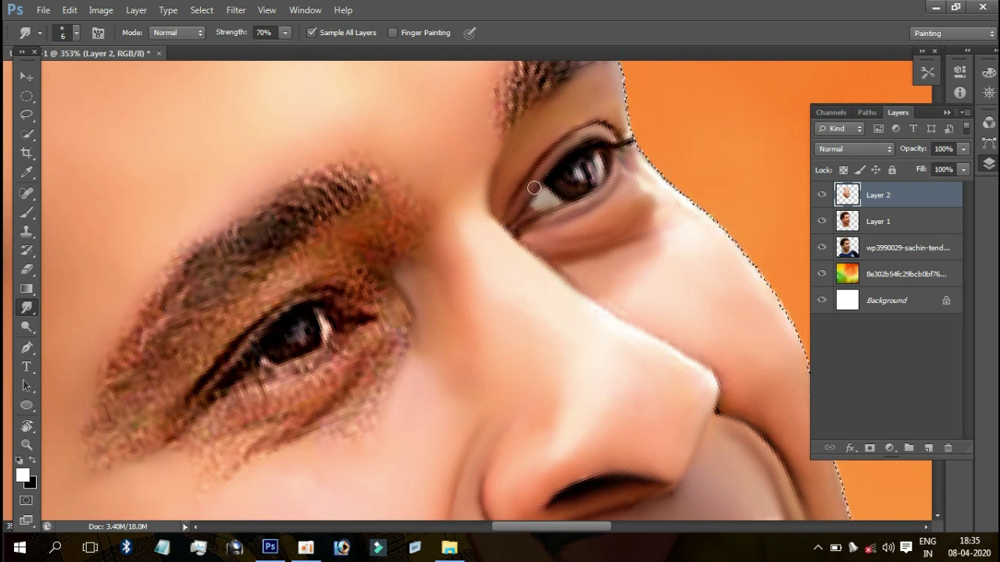
Step: Zoom in on the left eye and smear its catchlight and lower lash line smooth
scroll(542, 97, down, 6)
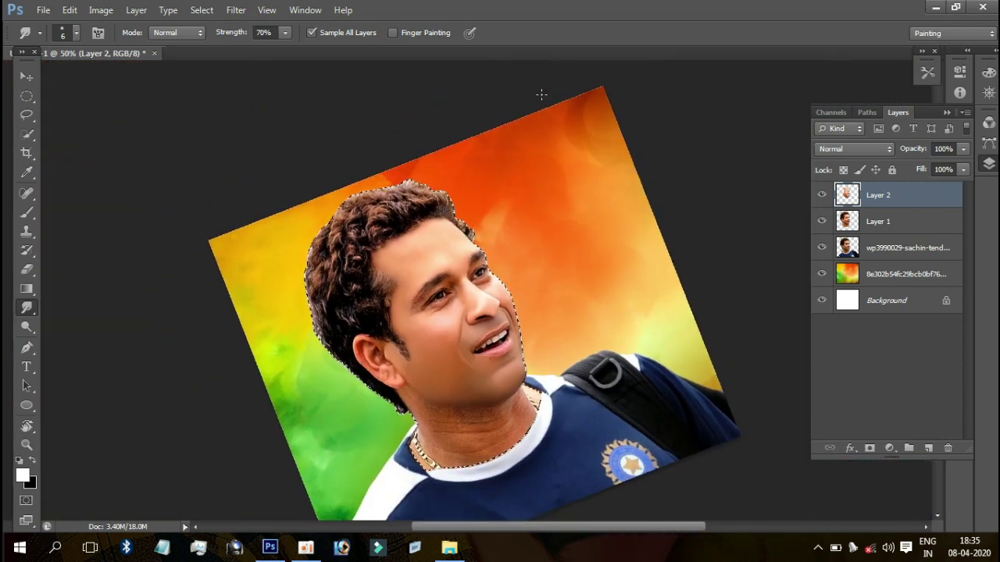
scroll(541, 95, up, 1)
scroll(541, 94, up, 3)
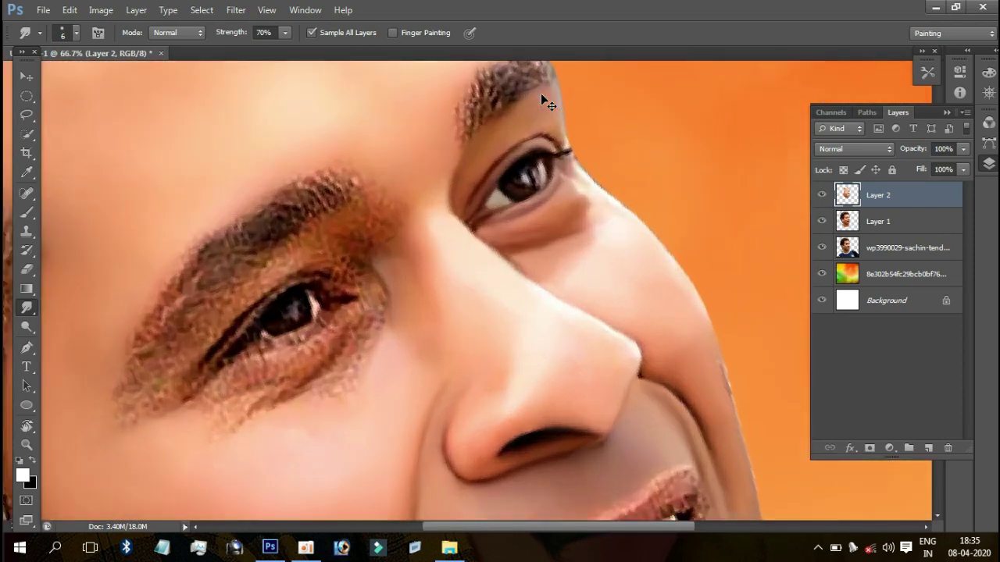
scroll(541, 95, up, 1)
scroll(479, 178, left, 3)
scroll(476, 187, left, 3)
scroll(477, 187, down, 3)
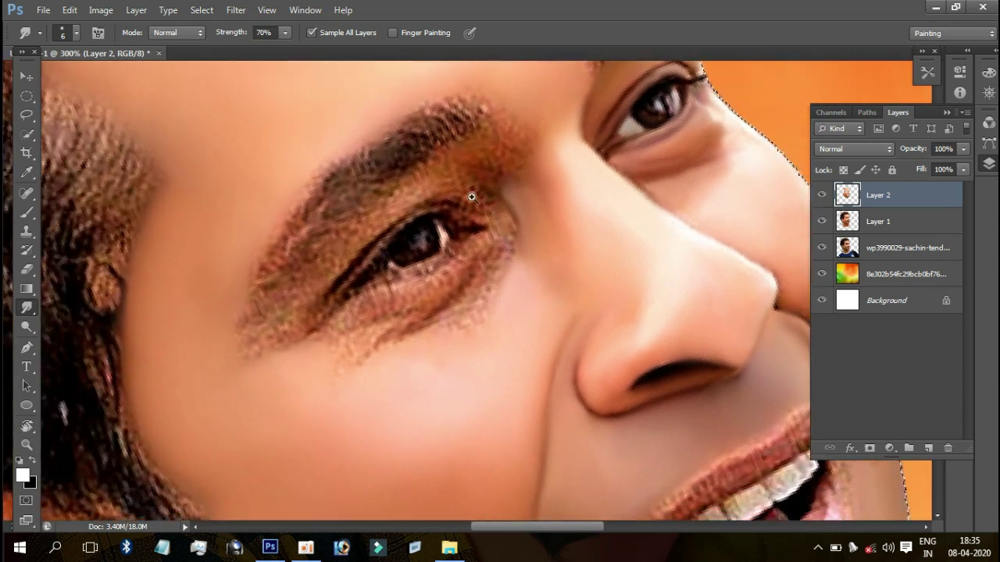
scroll(469, 211, up, 1)
scroll(551, 162, up, 1)
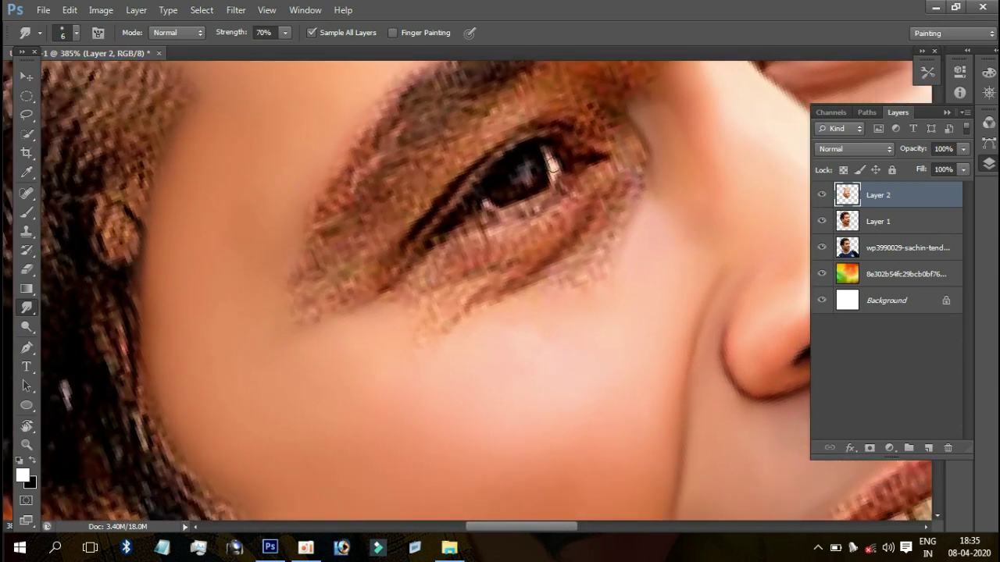
mouse_move(551, 162)
mouse_down()
mouse_move(545, 149)
mouse_move(548, 176)
mouse_move(528, 175)
mouse_move(532, 157)
mouse_move(537, 178)
mouse_move(508, 194)
mouse_move(504, 167)
mouse_move(507, 192)
mouse_move(489, 201)
mouse_up()
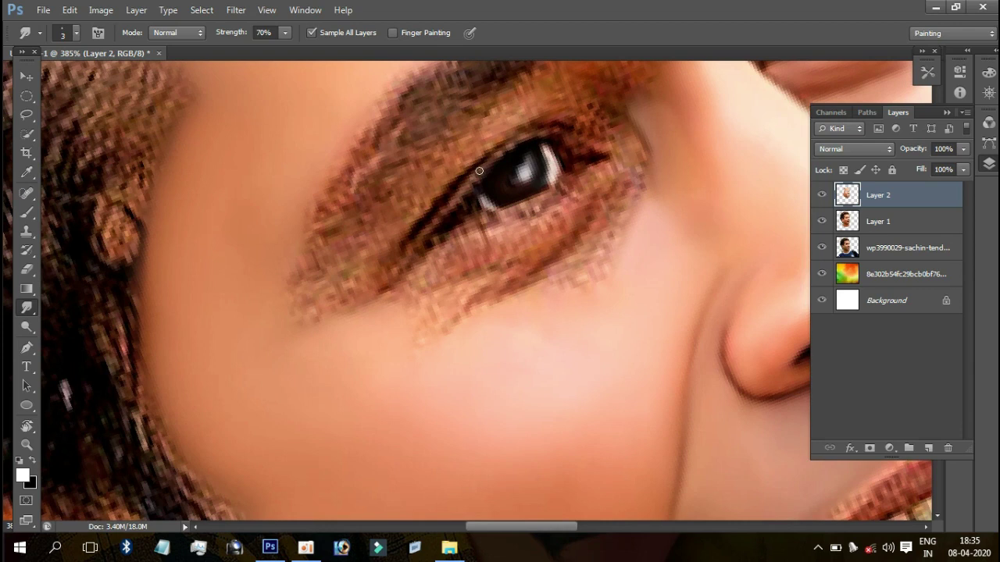
mouse_move(463, 190)
mouse_down()
mouse_move(408, 252)
mouse_move(462, 196)
mouse_move(452, 203)
mouse_up()
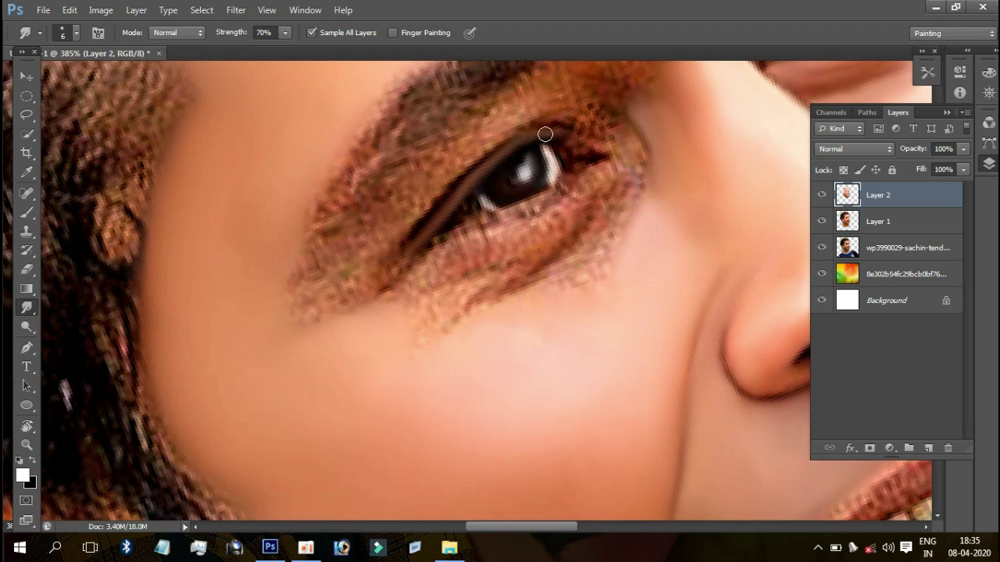
Step: At 70% strength, smooth the lower eyelid and blend the iris over the softened highlight
key(bracketright)
key(bracketright)
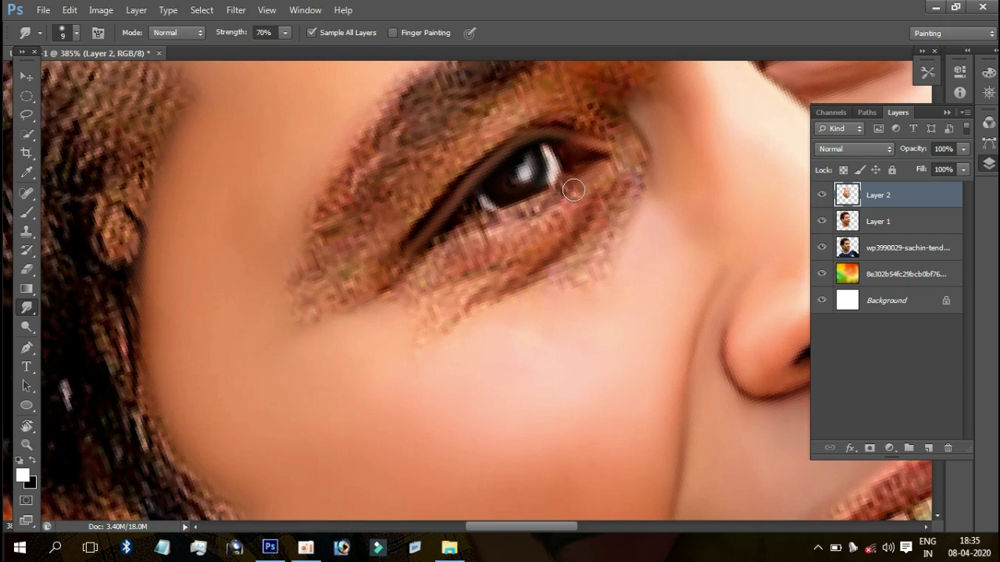
key(bracketright)
mouse_move(576, 203)
mouse_down()
mouse_move(446, 278)
mouse_move(421, 281)
mouse_up()
key(7)
drag(490, 206, 446, 240)
key(bracketleft)
drag(496, 195, 545, 178)
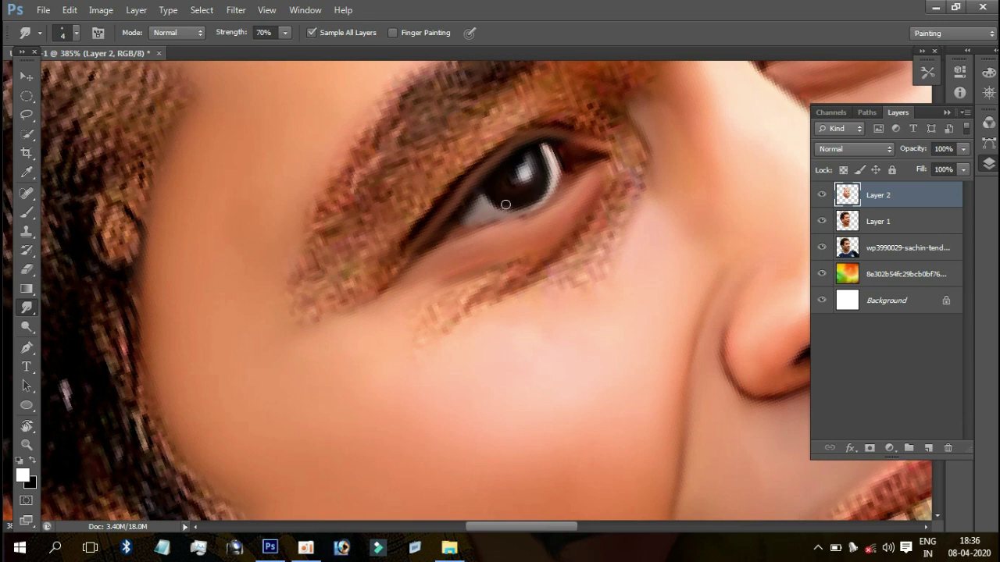
drag(539, 155, 545, 175)
key(ctrl+minus)
key(ctrl+minus)
key(ctrl+minus)
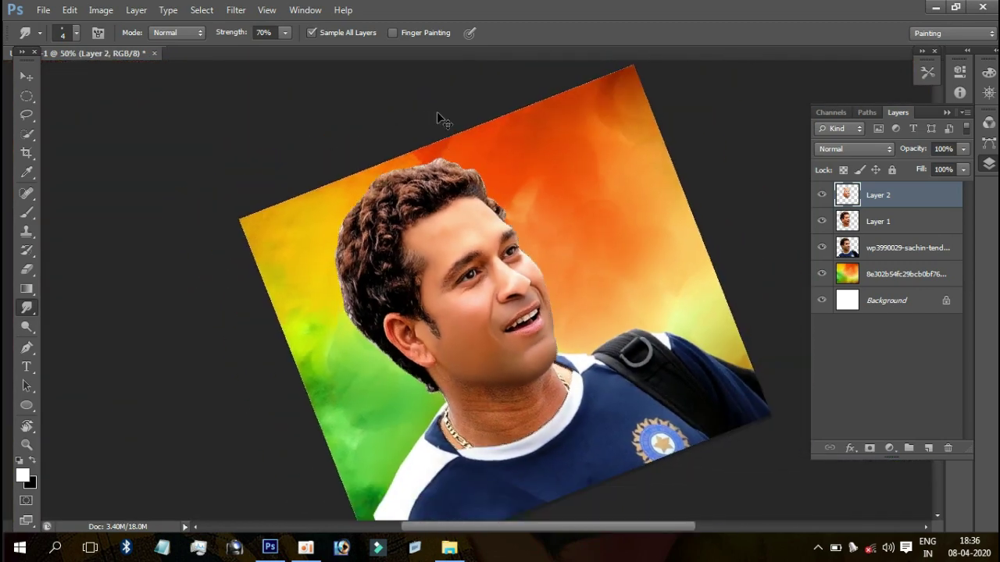
Step: With a larger brush, smooth the speckled skin above the eyeliner and below-left of the eye
key(ctrl+plus)
key(ctrl+plus)
key(ctrl+plus)
key(ctrl+plus)
key(ctrl+plus)
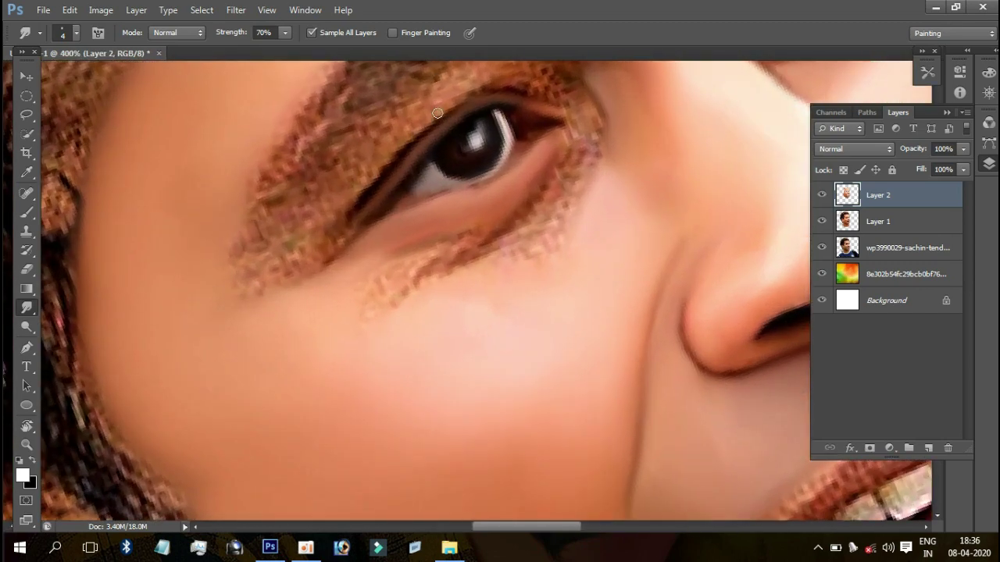
drag(484, 125, 590, 144)
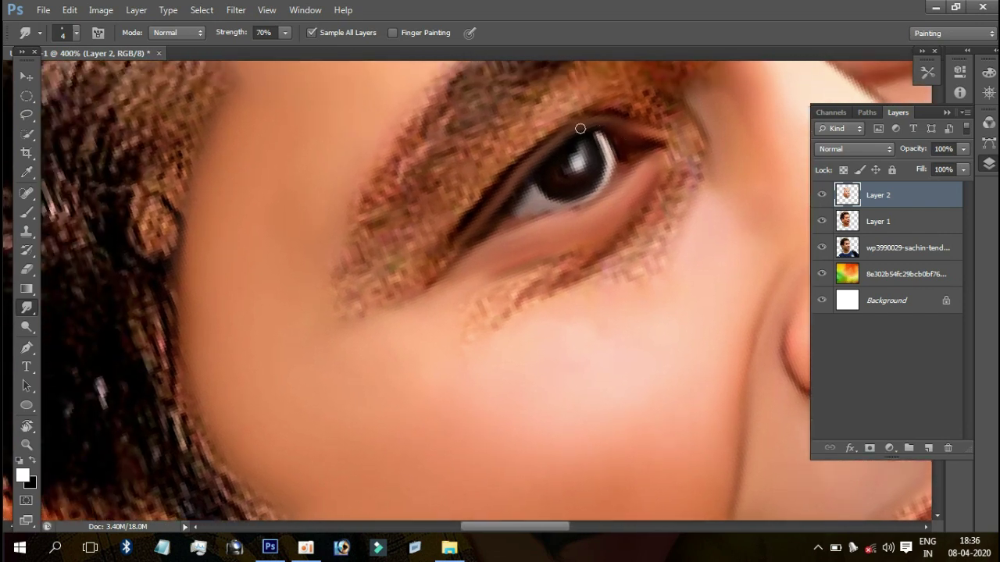
key(bracketright)
key(bracketright)
key(bracketright)
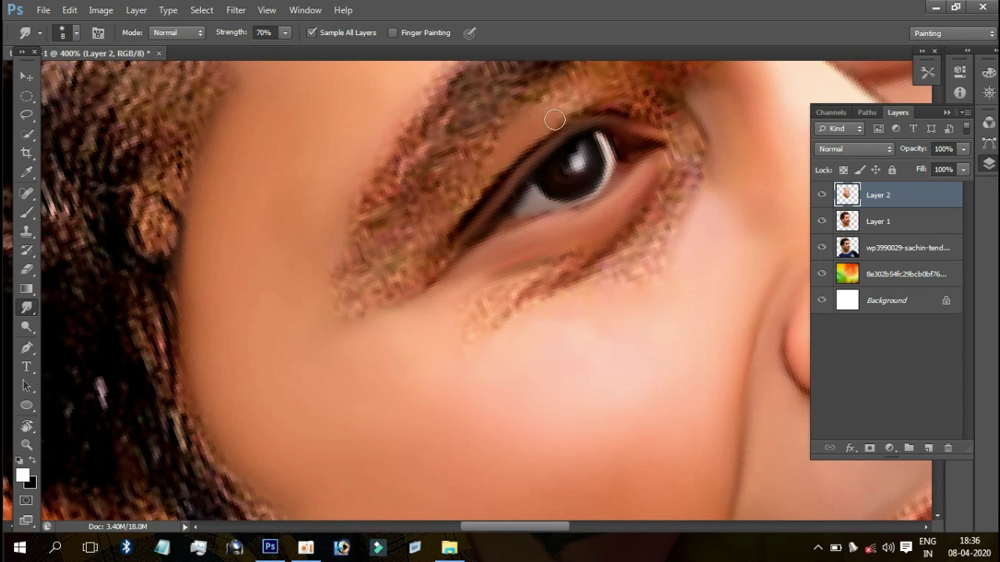
key(bracketright)
mouse_move(499, 127)
mouse_down()
mouse_move(491, 154)
mouse_move(428, 216)
mouse_move(458, 192)
mouse_move(439, 218)
mouse_move(417, 221)
mouse_move(411, 256)
mouse_move(368, 305)
mouse_move(395, 270)
mouse_move(339, 315)
mouse_move(383, 288)
mouse_up()
key(bracketright)
key(bracketright)
mouse_move(355, 319)
mouse_down()
mouse_move(373, 318)
mouse_move(352, 326)
mouse_move(366, 371)
mouse_move(335, 315)
mouse_move(362, 383)
mouse_move(427, 270)
mouse_up()
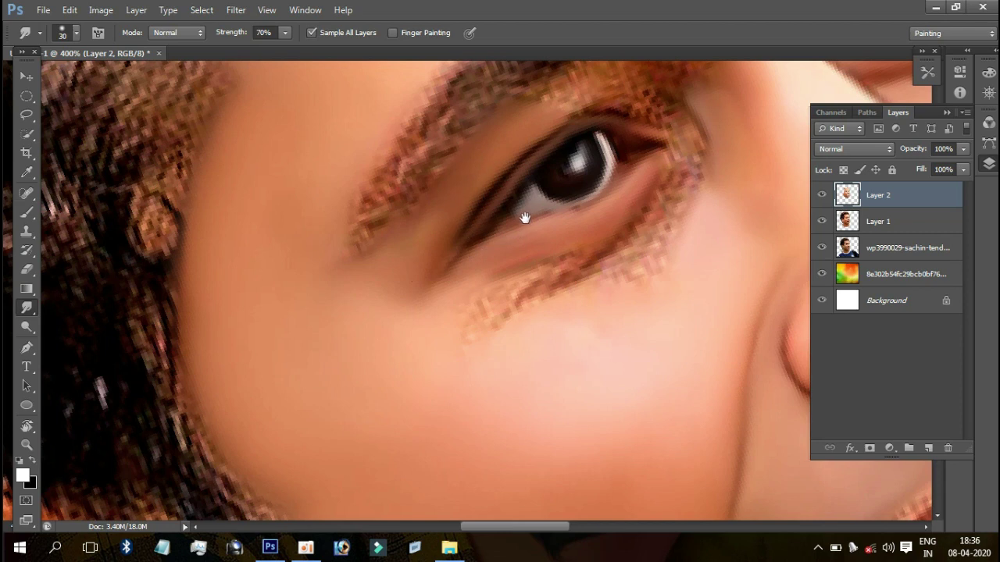
drag(525, 218, 357, 167)
Step: Smooth the skin along the lower eyelid and below-right of the eye, brush at 20
key(bracketleft)
mouse_move(364, 223)
mouse_down()
mouse_move(304, 268)
mouse_move(292, 263)
mouse_move(298, 271)
mouse_move(323, 234)
mouse_move(406, 203)
mouse_move(335, 248)
mouse_up()
key(bracketleft)
key(bracketleft)
key(bracketleft)
key(bracketleft)
mouse_move(396, 214)
mouse_down()
mouse_move(484, 155)
mouse_move(339, 254)
mouse_up()
key(bracketright)
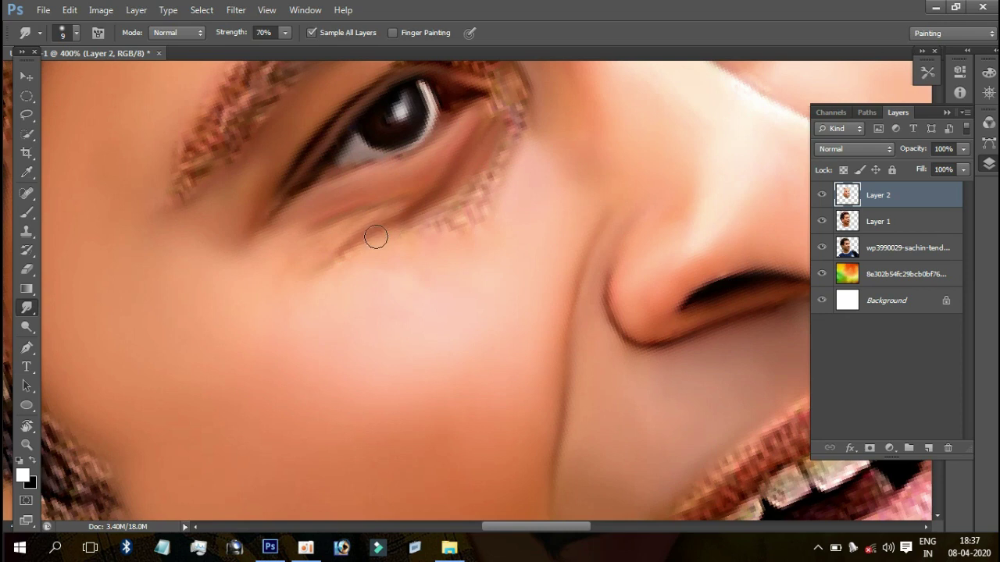
key(bracketright)
key(bracketright)
drag(420, 185, 350, 206)
key(bracketright)
mouse_move(520, 138)
mouse_down()
mouse_move(464, 216)
mouse_move(492, 169)
mouse_move(480, 196)
mouse_move(430, 233)
mouse_up()
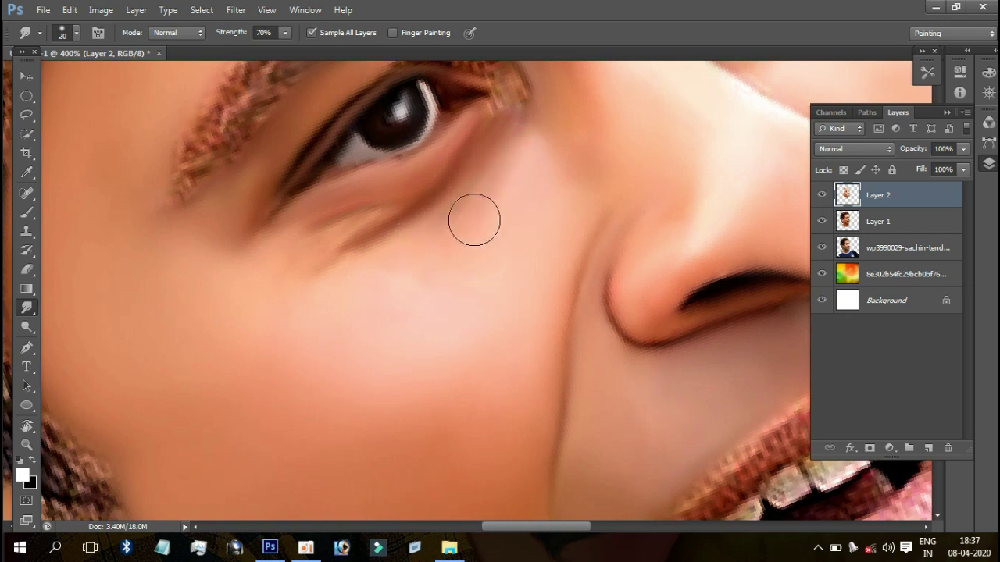
mouse_move(319, 252)
mouse_down()
mouse_move(339, 257)
mouse_move(372, 238)
mouse_move(344, 257)
mouse_move(305, 261)
mouse_move(361, 241)
mouse_up()
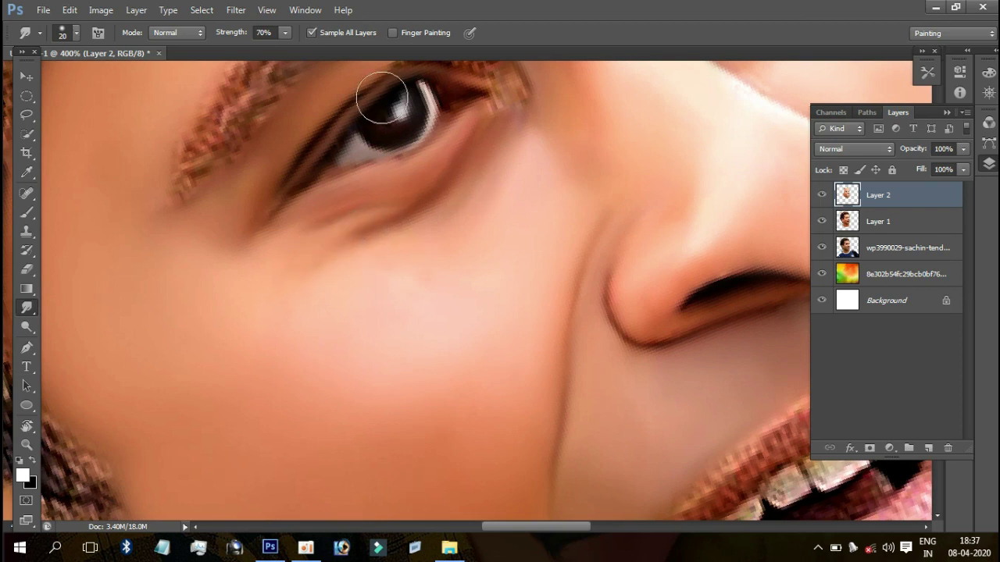
key(ctrl+minus)
key(ctrl+minus)
key(ctrl+minus)
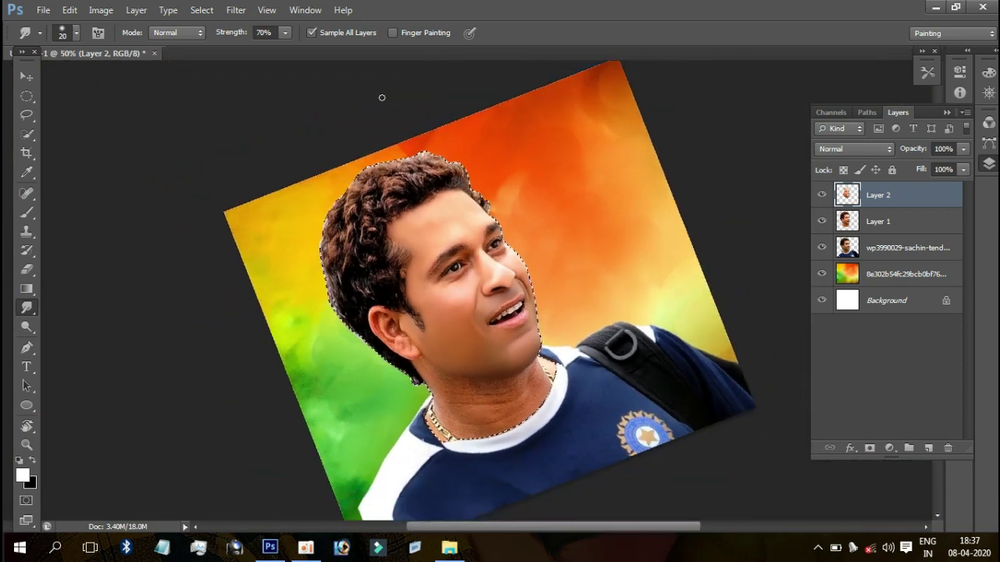
Step: Zoom to 400% and smear the eyebrow's lower edge
key(ctrl+plus)
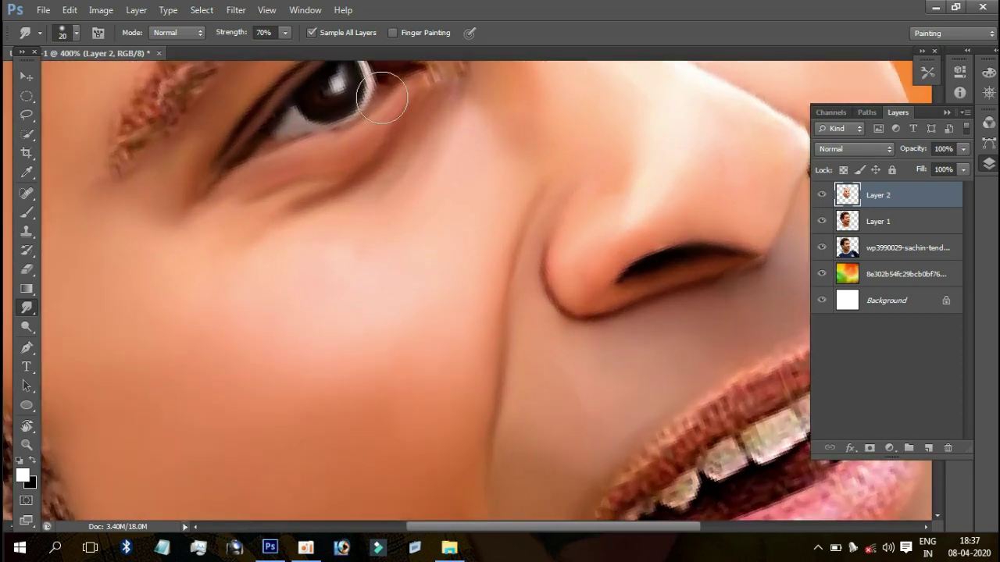
scroll(339, 192, up, 1)
scroll(446, 156, up, 2)
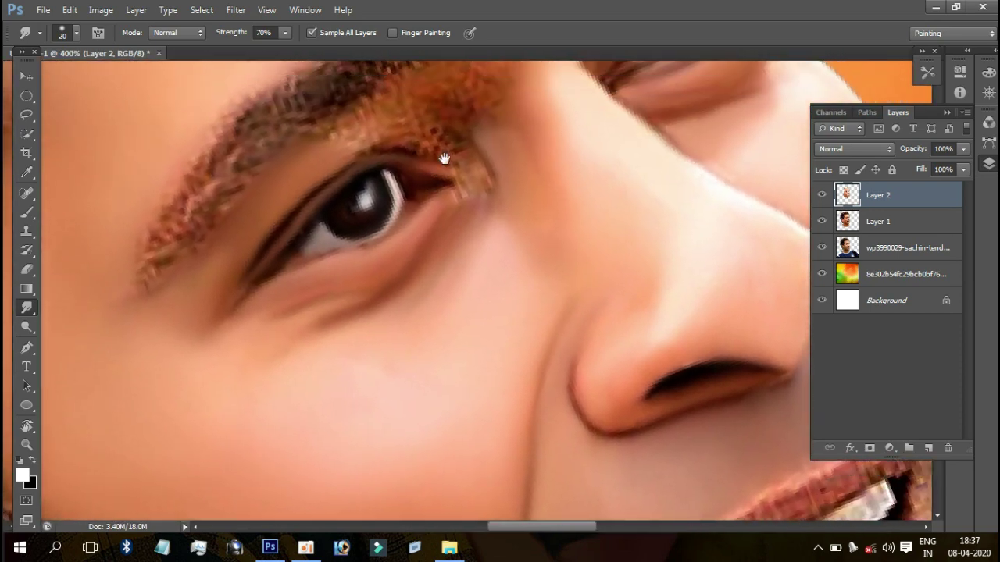
scroll(450, 196, up, 1)
key(bracketleft)
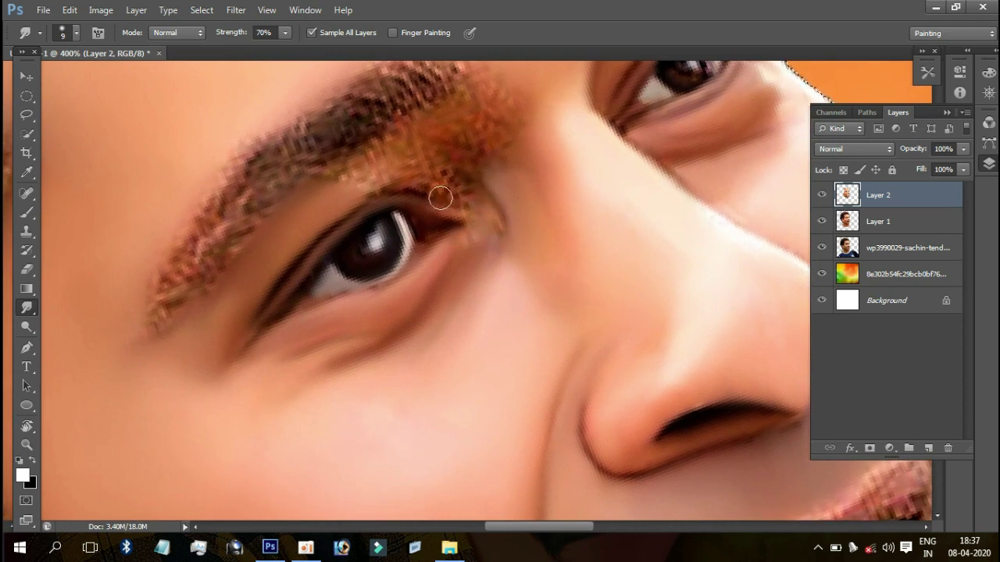
key(bracketright)
mouse_move(454, 173)
mouse_down()
mouse_move(388, 171)
mouse_move(418, 148)
mouse_up()
Step: Smooth the orange inner end of the eyebrow and soften its lower edge further
key(bracketright)
drag(495, 148, 466, 114)
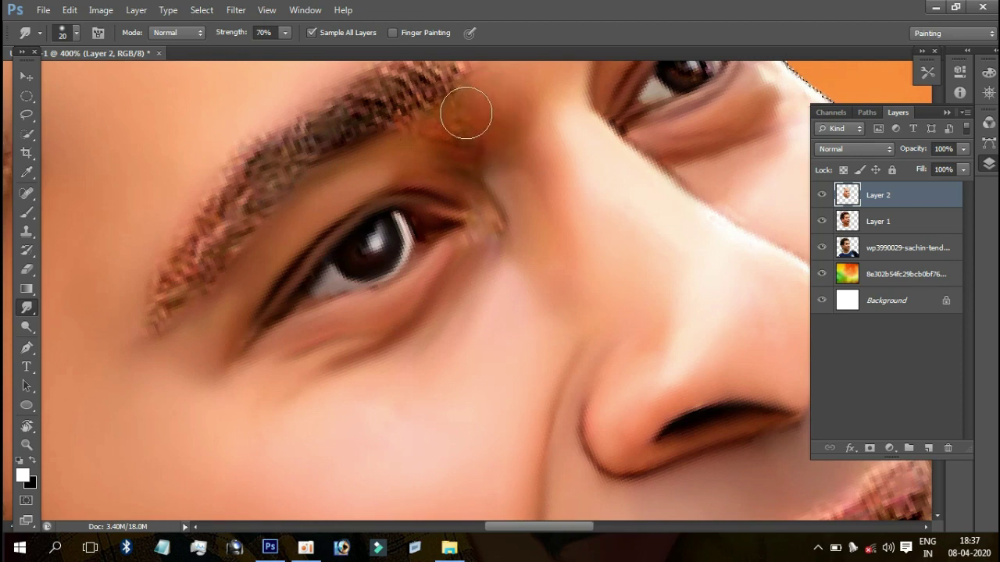
key(bracketleft)
key(bracketleft)
key(bracketleft)
drag(363, 146, 258, 248)
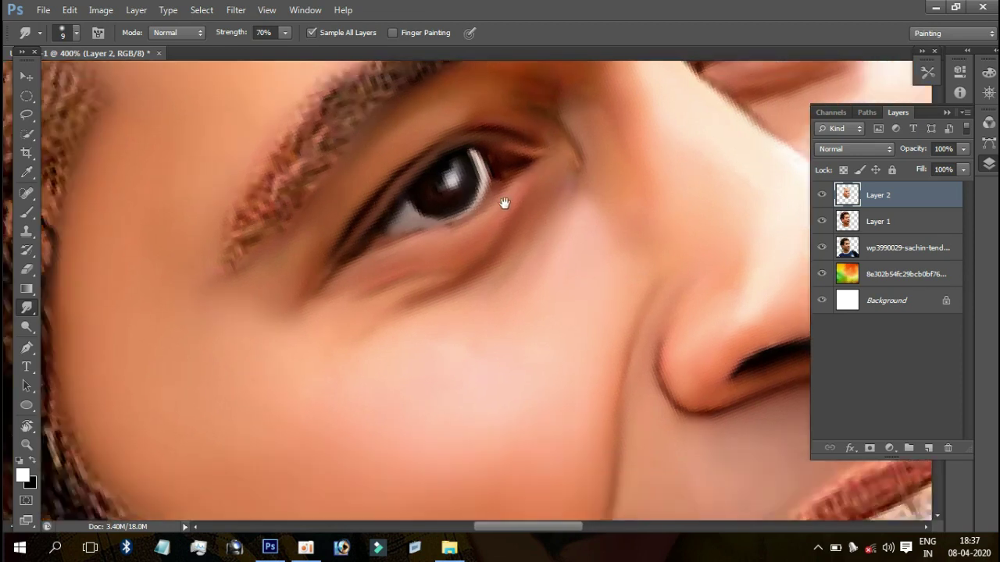
drag(412, 282, 483, 221)
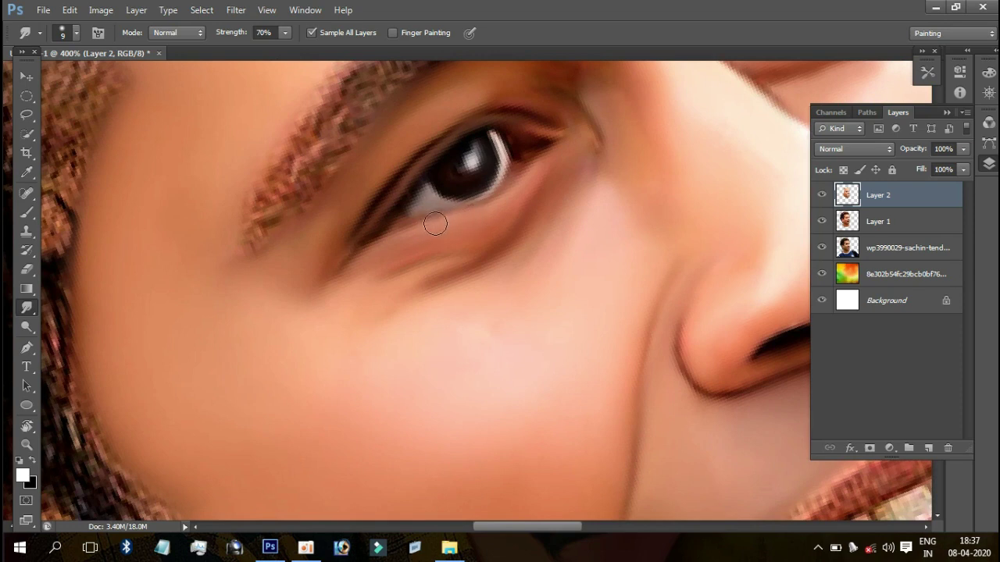
drag(530, 173, 430, 196)
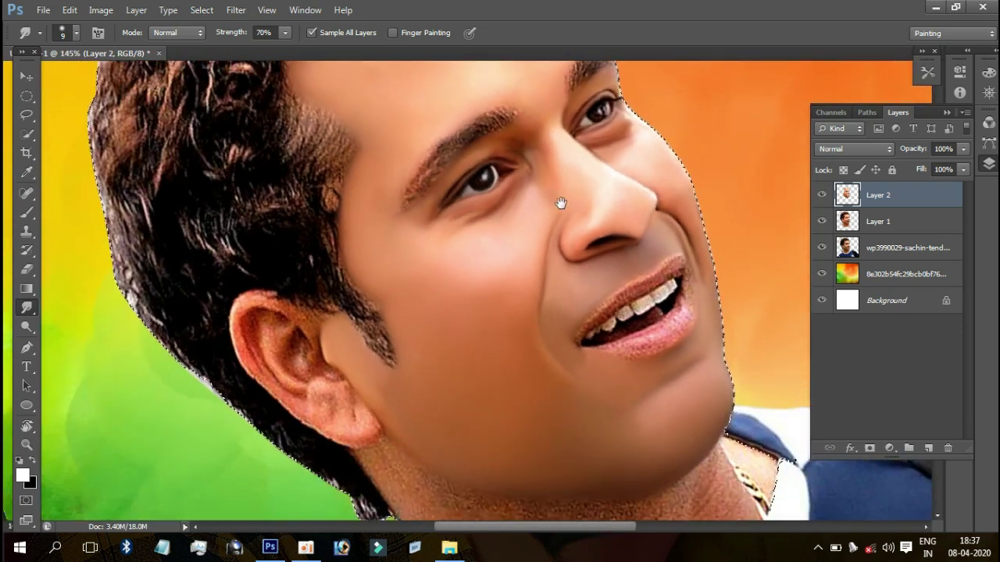
Step: Set a 13 px smudge brush and smooth the lower lip and its pixelated corner
drag(558, 201, 472, 197)
scroll(461, 202, up, 3)
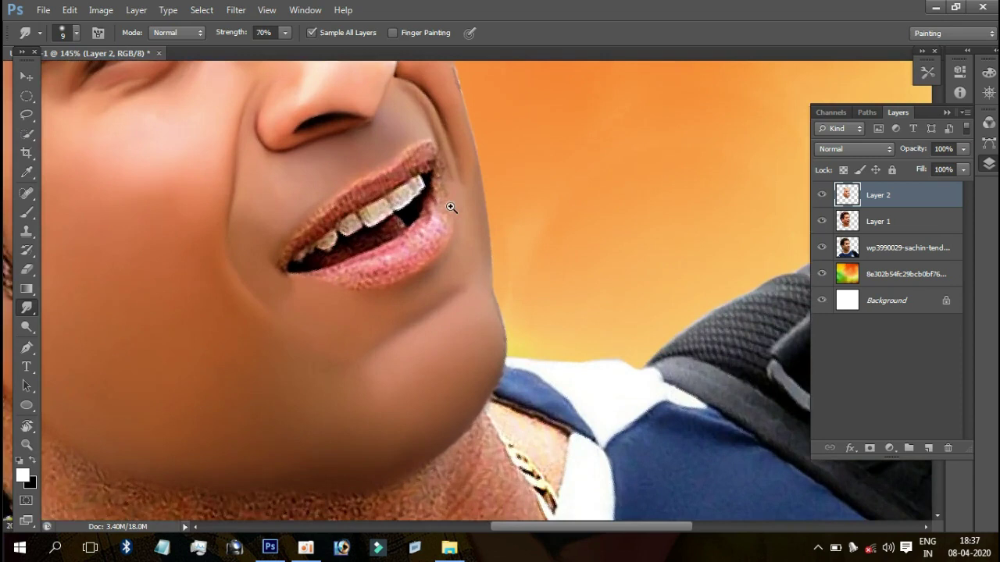
scroll(477, 199, up, 3)
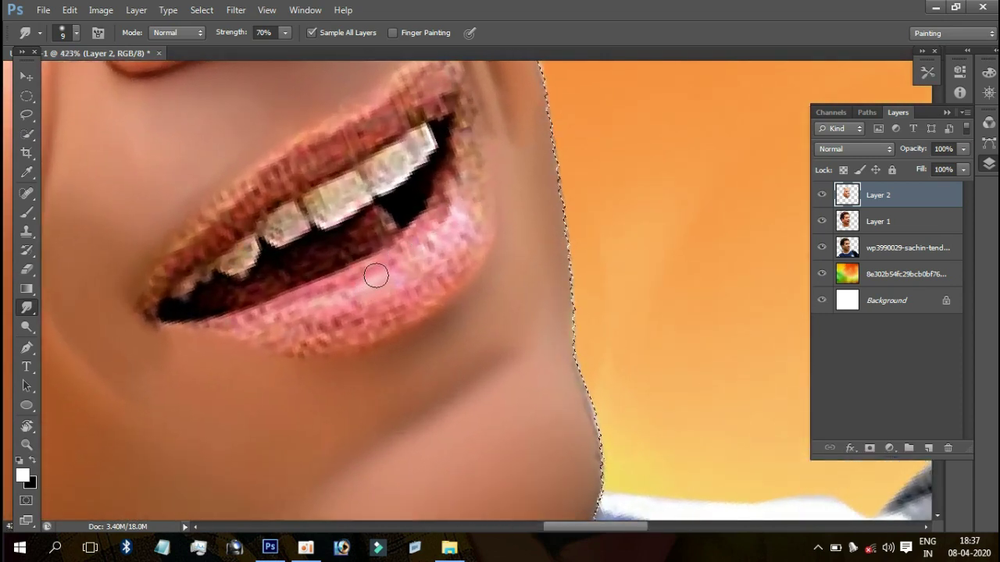
right_click(398, 290)
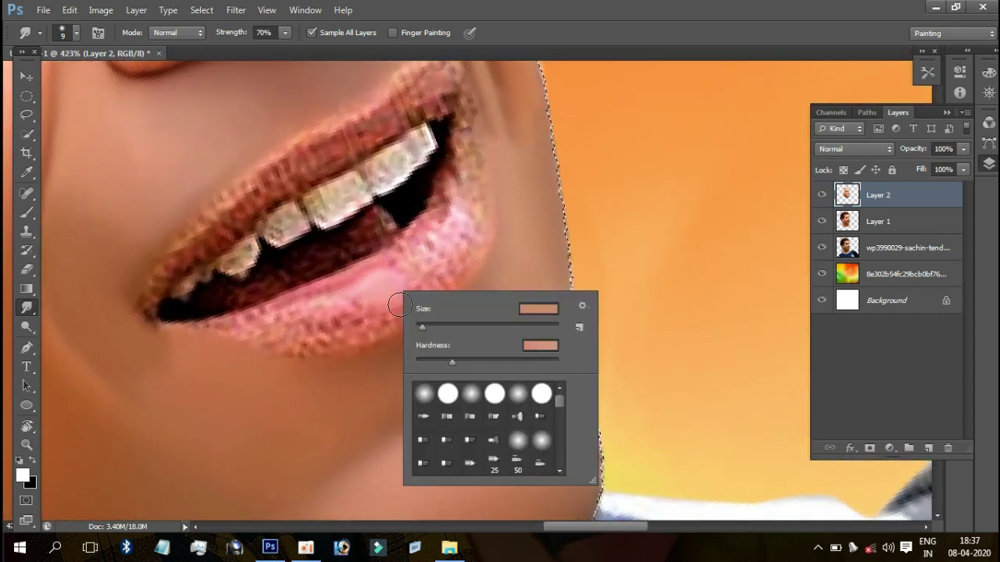
key(Escape)
right_click(386, 290)
text(13)
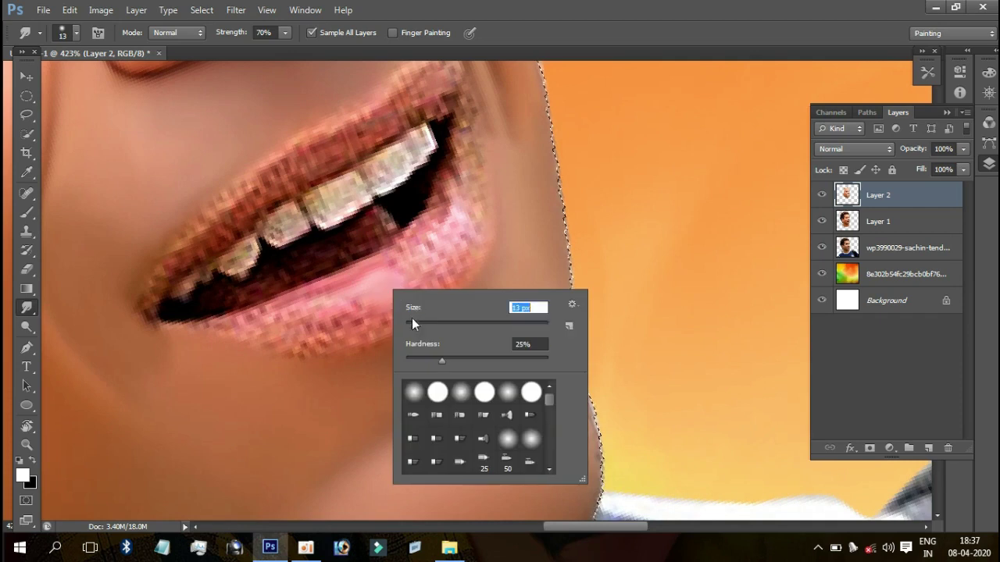
key(Return)
mouse_move(385, 303)
mouse_down()
mouse_move(330, 301)
mouse_move(367, 286)
mouse_move(339, 327)
mouse_move(305, 339)
mouse_move(375, 326)
mouse_move(415, 301)
mouse_move(316, 304)
mouse_move(344, 294)
mouse_move(365, 305)
mouse_move(272, 328)
mouse_move(235, 319)
mouse_move(224, 335)
mouse_move(196, 337)
mouse_up()
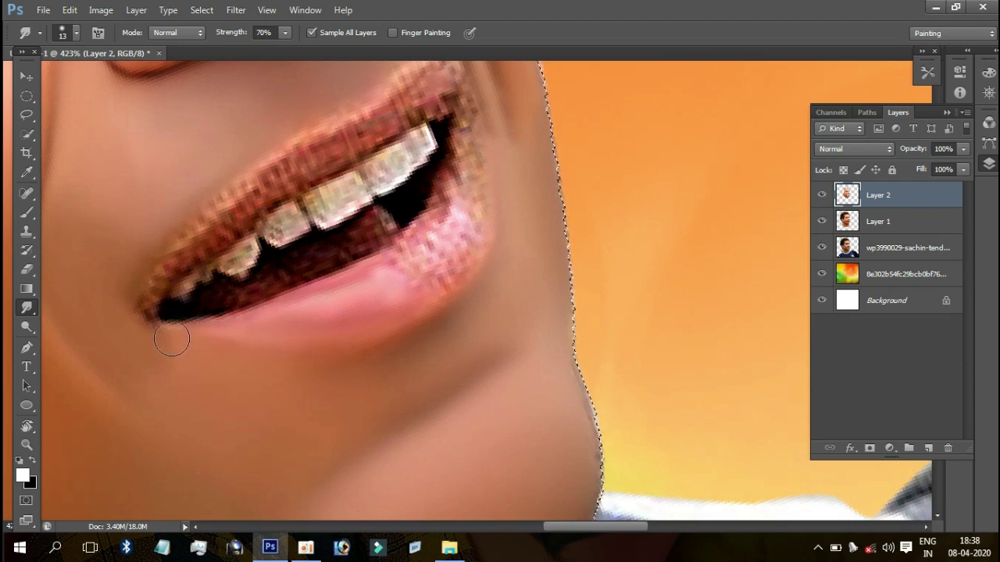
mouse_move(431, 264)
mouse_down()
mouse_move(382, 270)
mouse_move(415, 279)
mouse_move(423, 245)
mouse_move(448, 216)
mouse_move(455, 248)
mouse_move(444, 272)
mouse_move(421, 268)
mouse_move(393, 296)
mouse_up()
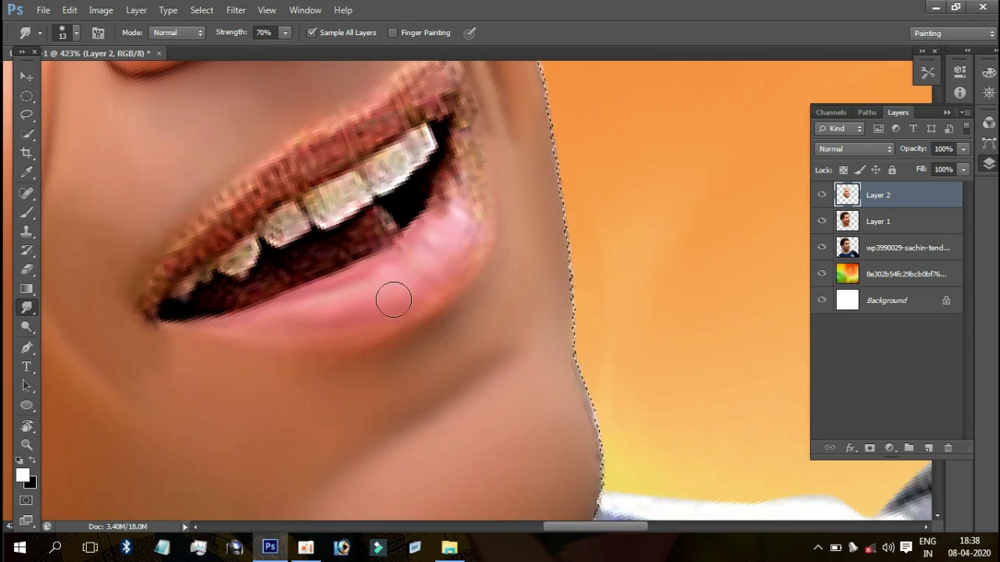
Step: Smudge the upper, front and lower teeth into smooth, bright white shapes
mouse_move(447, 208)
mouse_down()
mouse_move(468, 141)
mouse_move(461, 164)
mouse_move(482, 187)
mouse_move(477, 221)
mouse_move(481, 176)
mouse_move(476, 229)
mouse_move(446, 226)
mouse_move(460, 171)
mouse_up()
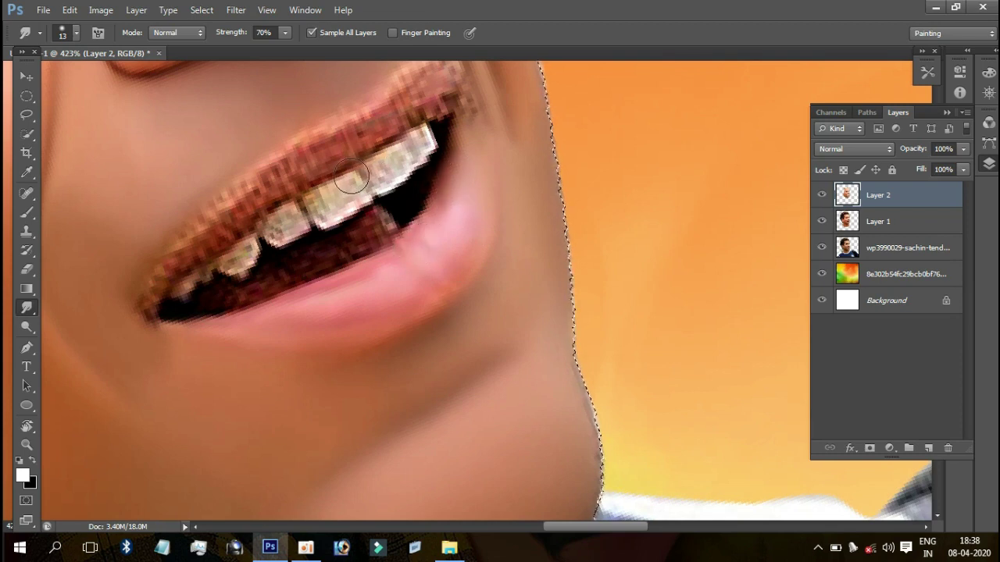
drag(323, 214, 317, 202)
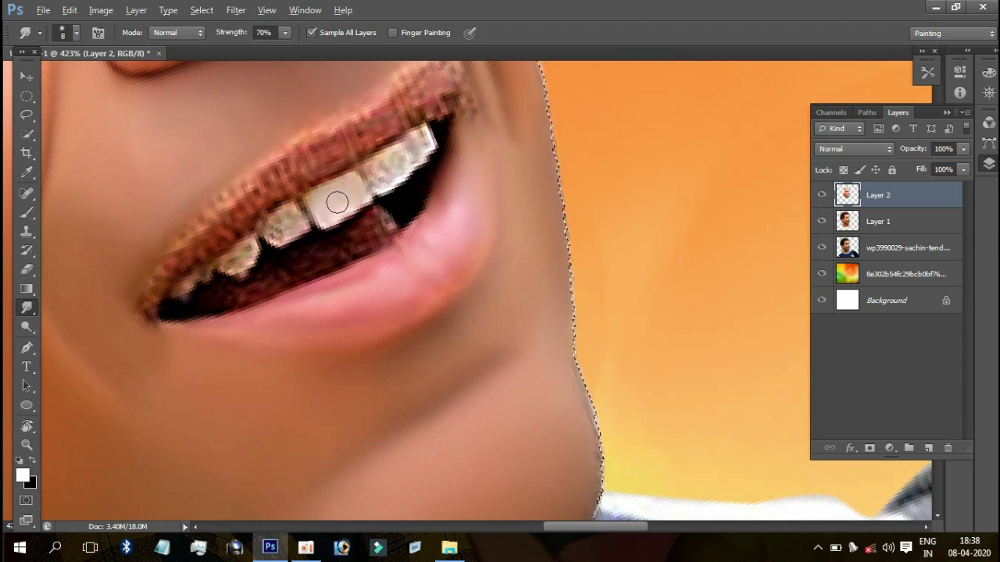
mouse_move(321, 202)
mouse_down()
mouse_move(325, 211)
mouse_move(392, 161)
mouse_move(382, 175)
mouse_up()
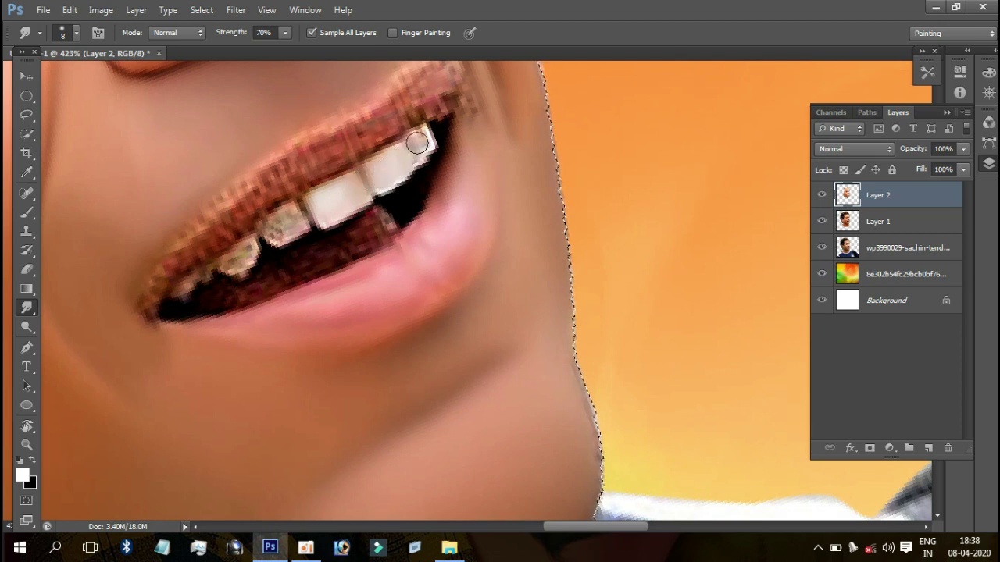
drag(416, 143, 364, 176)
mouse_move(266, 234)
mouse_down()
mouse_move(288, 219)
mouse_move(278, 219)
mouse_move(275, 231)
mouse_move(361, 186)
mouse_up()
mouse_move(317, 218)
mouse_down()
mouse_move(306, 225)
mouse_move(312, 218)
mouse_up()
drag(265, 249, 252, 250)
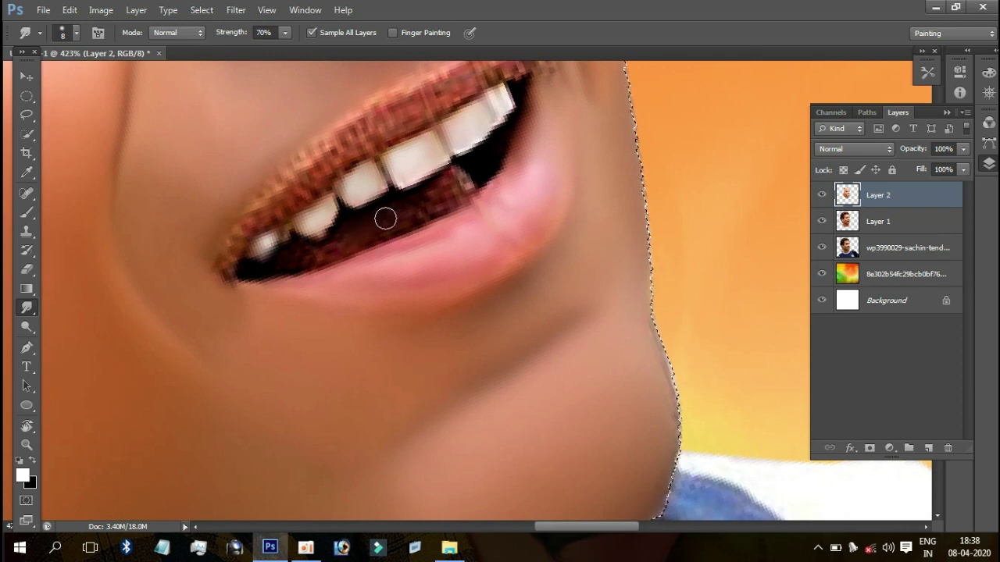
Step: Blend the dark gaps beside and under the teeth into the lip tone
drag(457, 187, 447, 179)
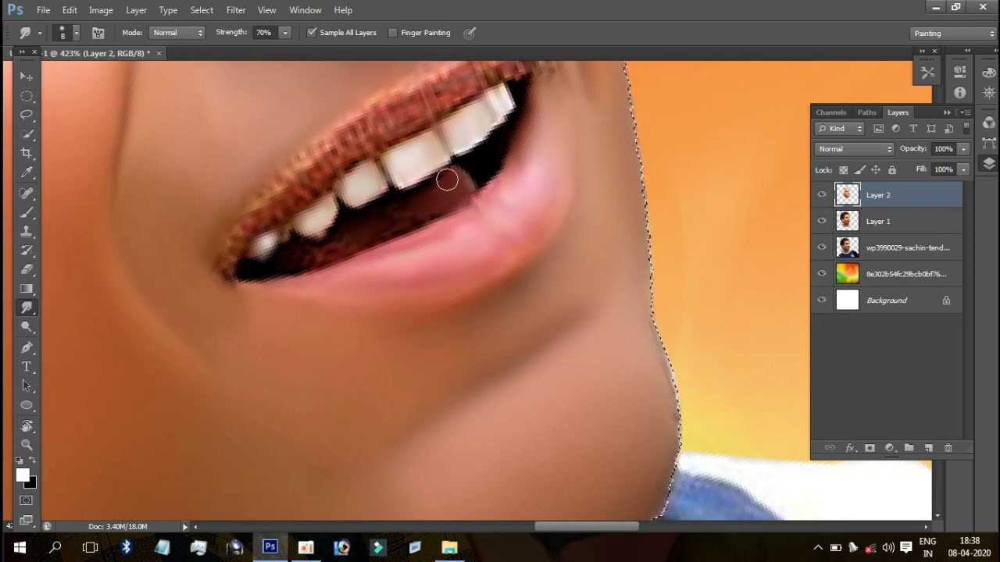
drag(418, 217, 382, 222)
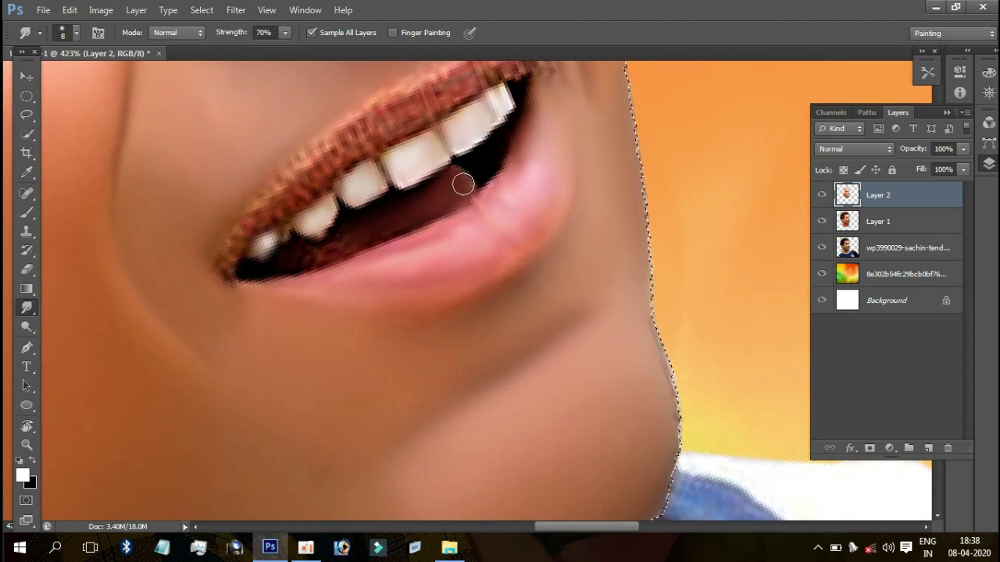
drag(516, 162, 480, 201)
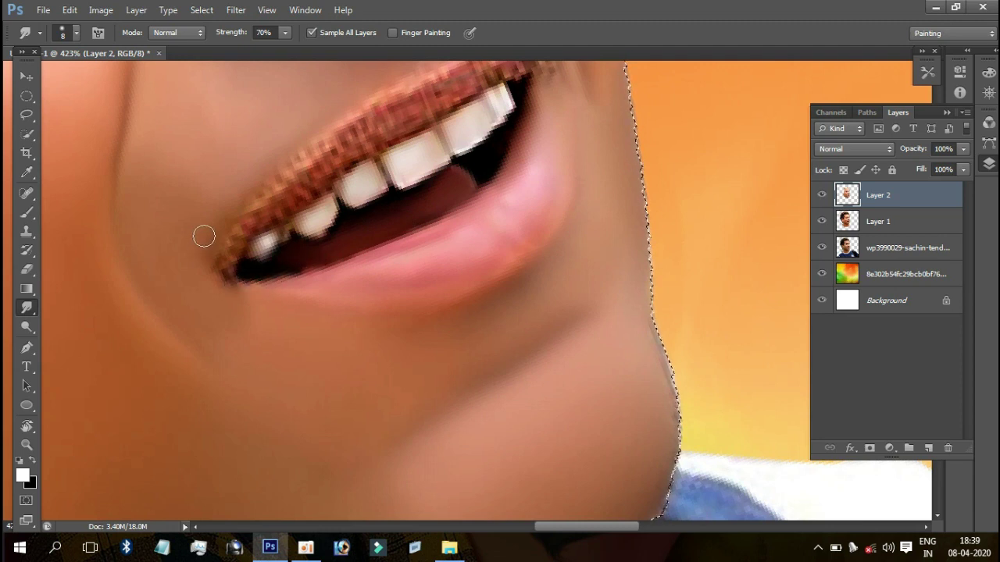
Step: With a 10 px brush, smudge the speckled upper gum smooth and soften the upper lip edge
key(bracketright)
key(bracketright)
key(bracketright)
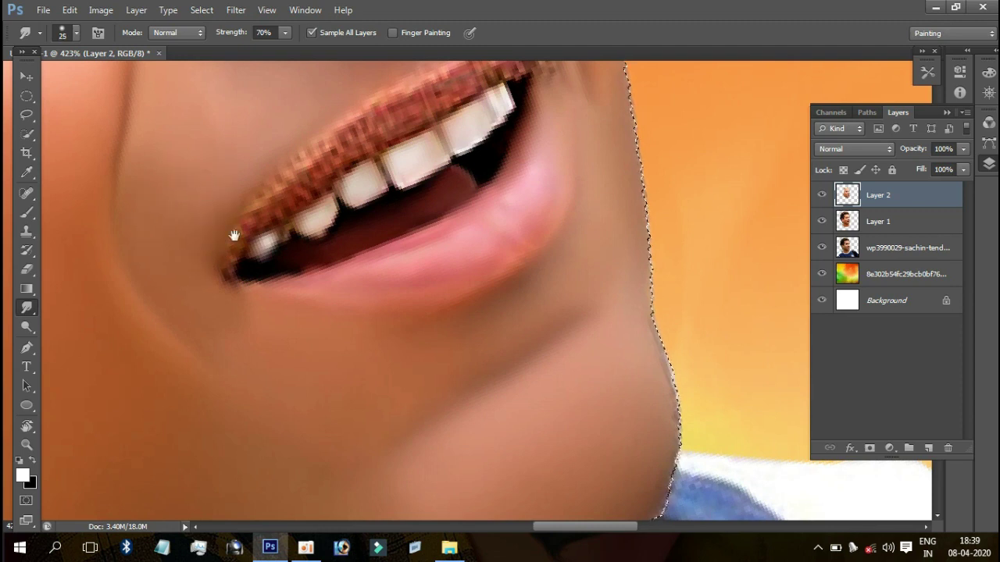
scroll(234, 231, up, 3)
scroll(234, 232, left, 3)
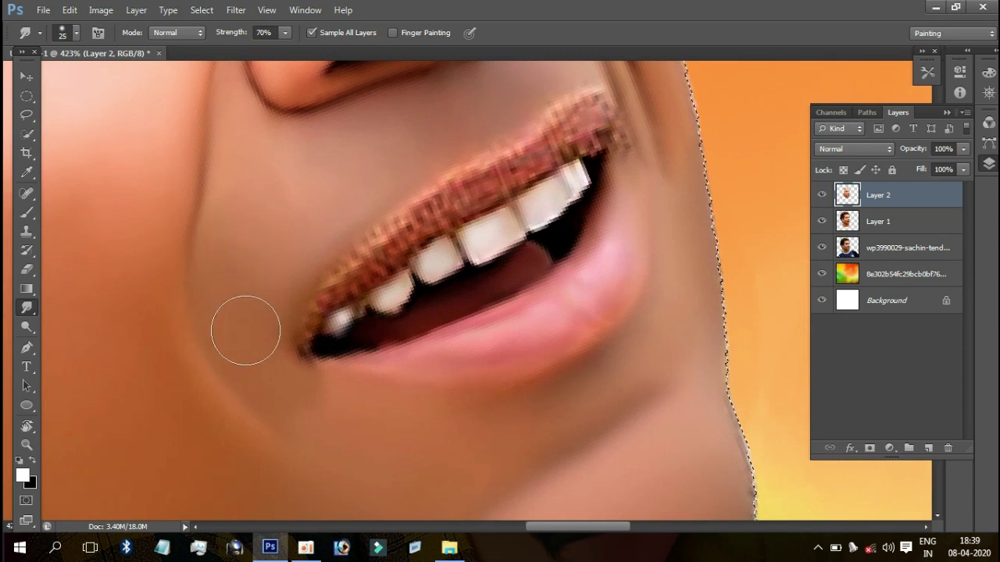
drag(351, 205, 170, 289)
key(bracketleft)
key(bracketleft)
key(bracketleft)
key(bracketleft)
key(bracketleft)
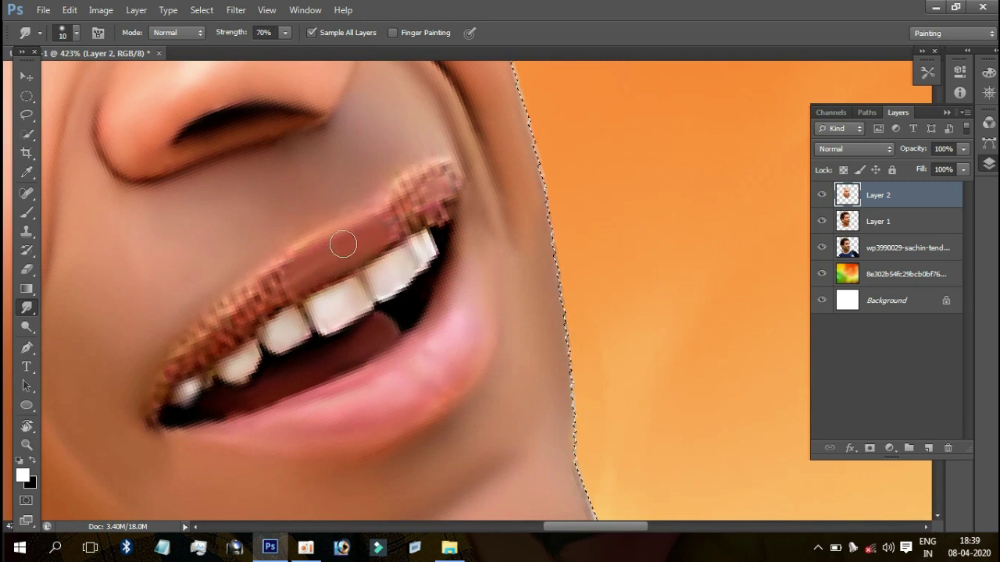
drag(275, 273, 313, 269)
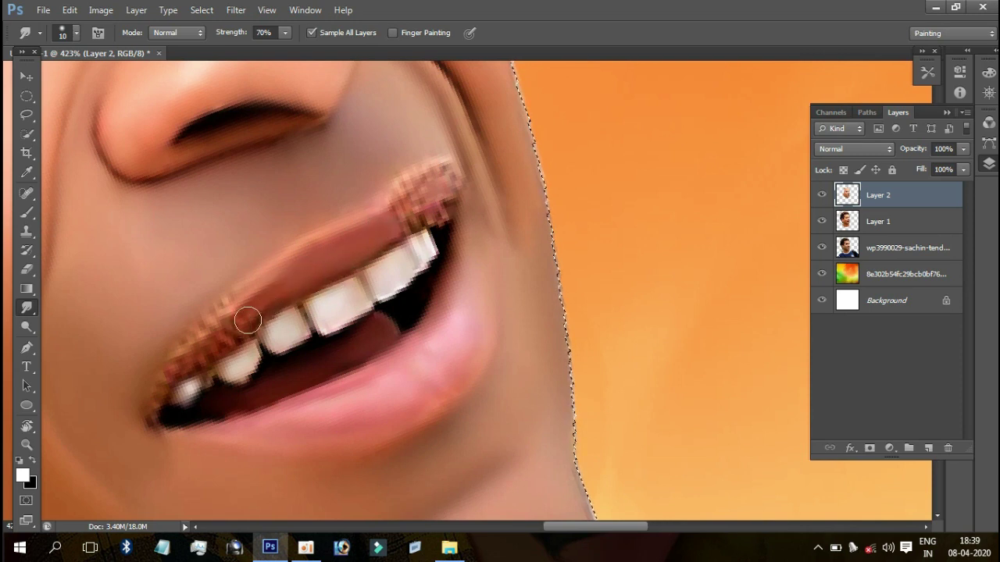
mouse_move(272, 276)
mouse_down()
mouse_move(145, 395)
mouse_move(145, 420)
mouse_up()
drag(174, 362, 310, 246)
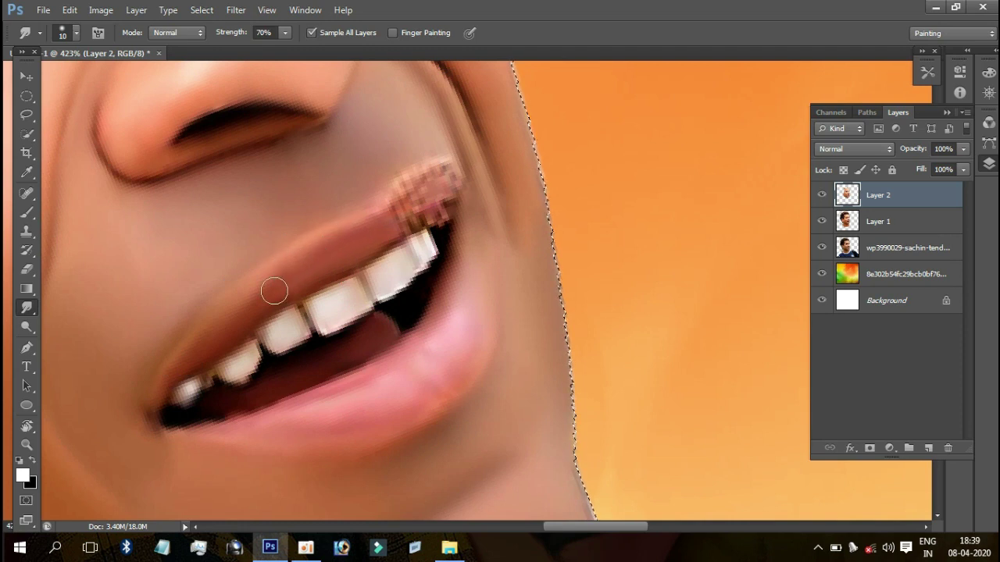
drag(430, 172, 285, 246)
Step: Resize the brush to 15 and smooth and lighten the lower-lip corner
key(bracketleft)
key(bracketleft)
key(bracketleft)
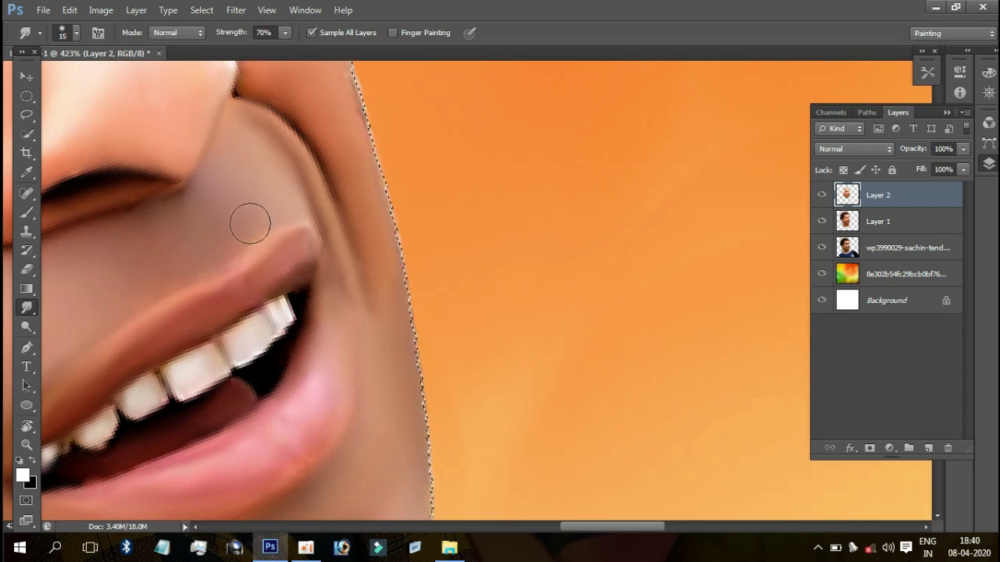
key(bracketright)
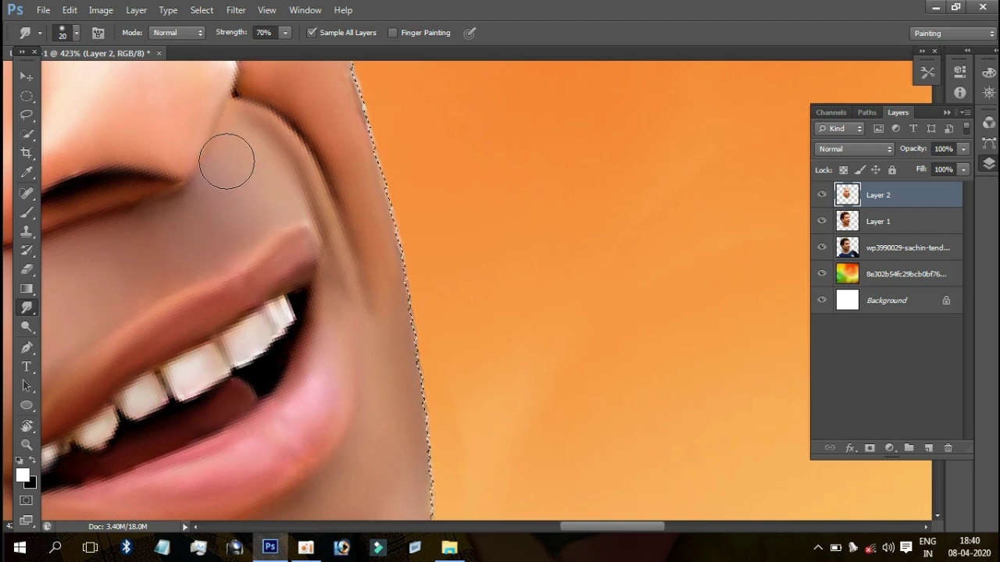
drag(355, 258, 449, 208)
key(bracketleft)
key(bracketleft)
key(bracketleft)
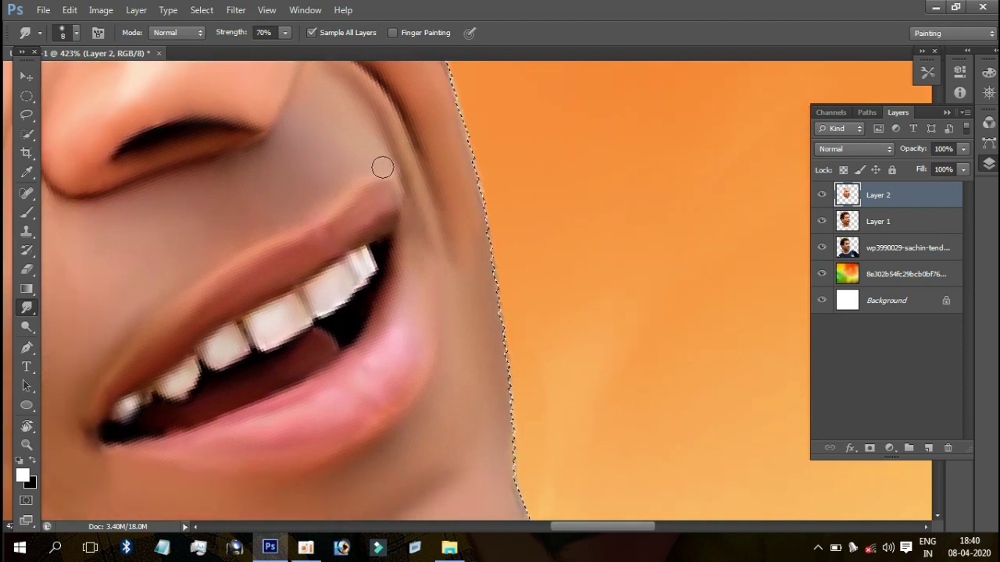
key(bracketright)
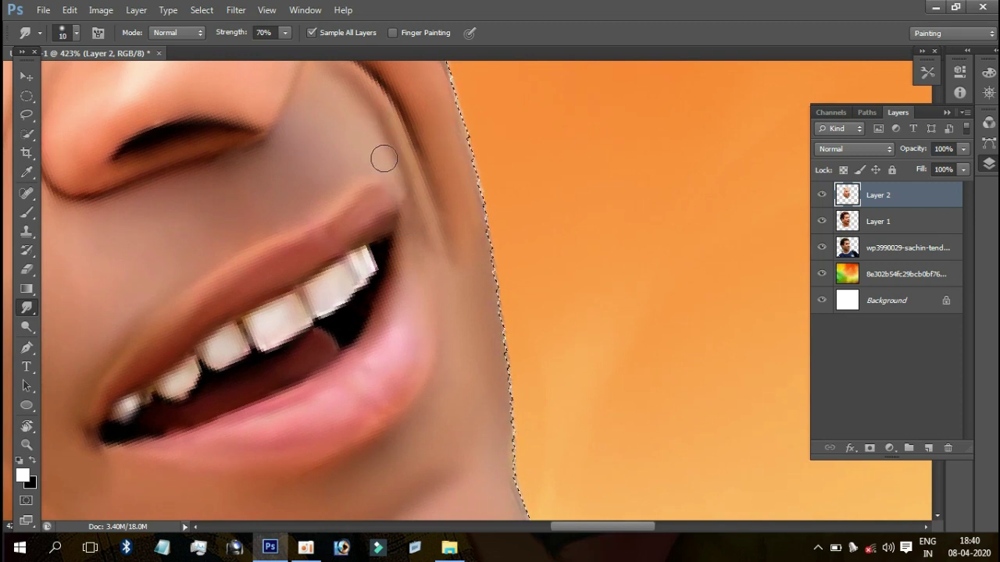
key(bracketright)
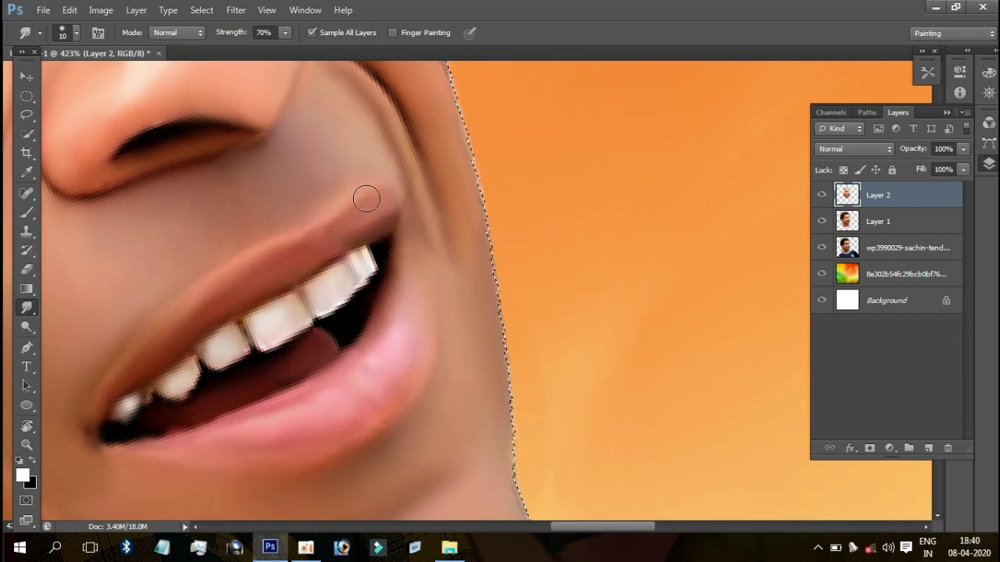
key(bracketright)
drag(388, 346, 511, 224)
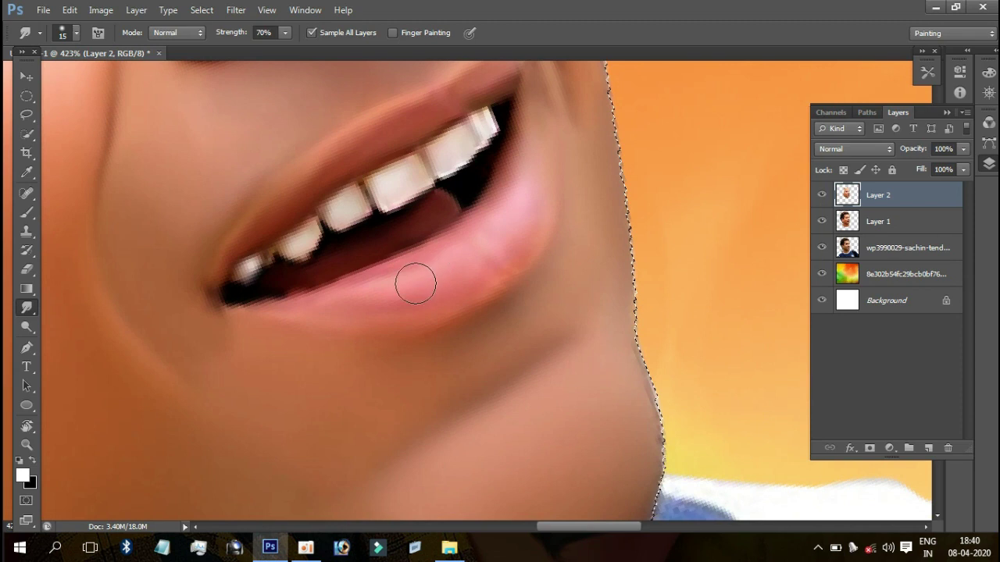
drag(481, 301, 529, 273)
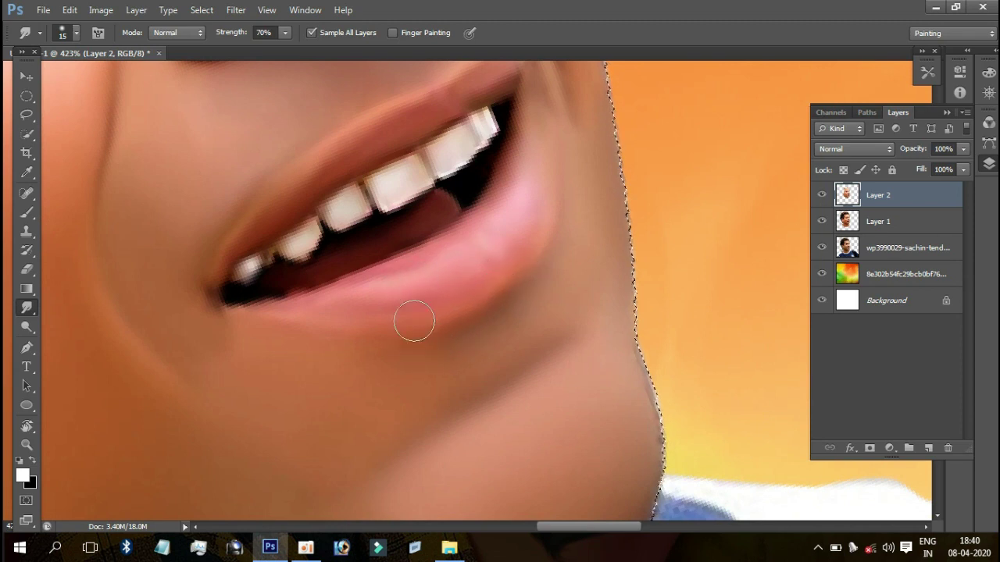
scroll(301, 239, down, 1)
Step: Zoom the ear to 315% and smooth its top edge, outer rim and inner rim
key(ctrl+minus)
key(ctrl+minus)
key(ctrl+minus)
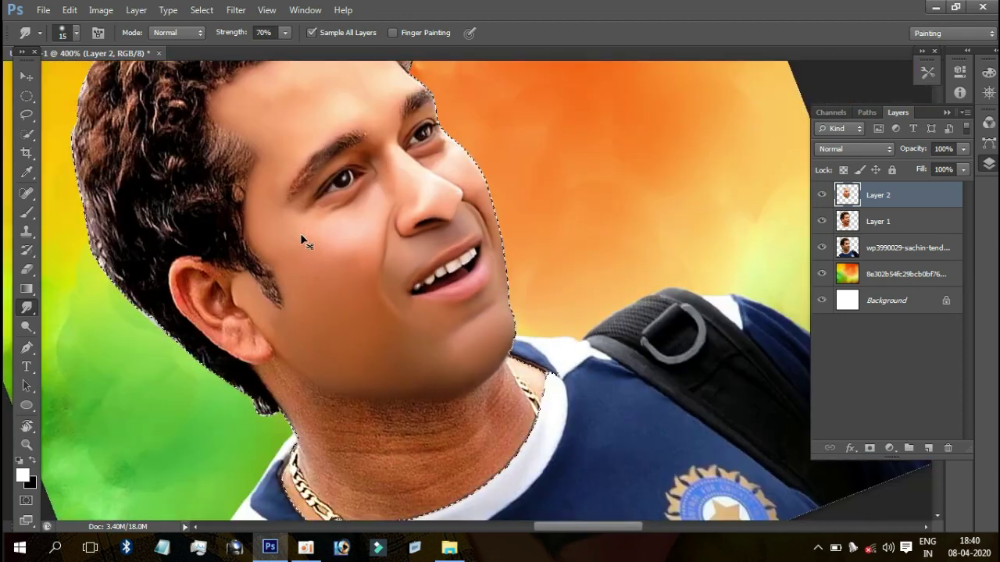
key(ctrl+minus)
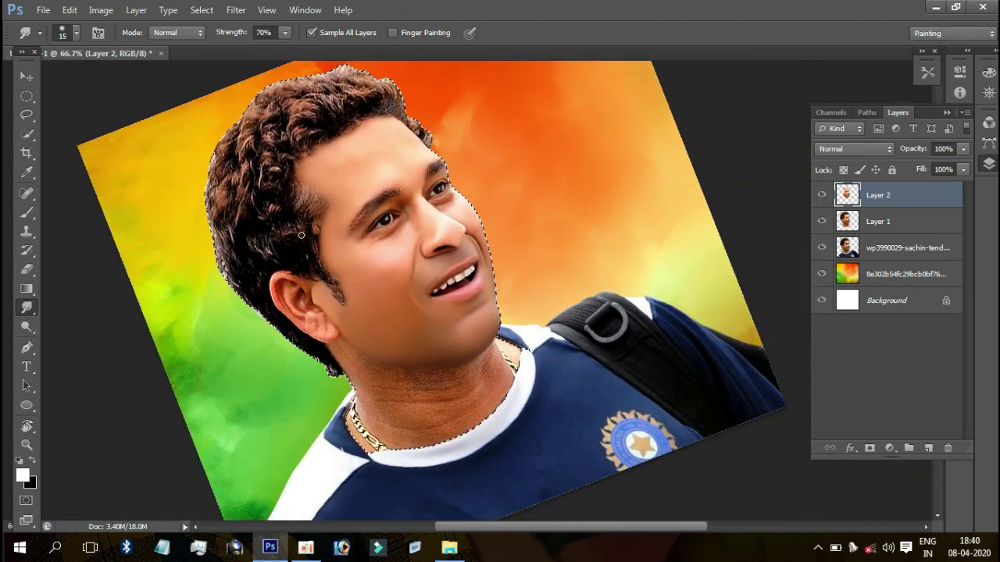
ctrl+click(321, 312)
mouse_move(321, 312)
mouse_down()
mouse_move(364, 268)
mouse_move(414, 171)
mouse_move(485, 152)
mouse_up()
drag(341, 136, 478, 195)
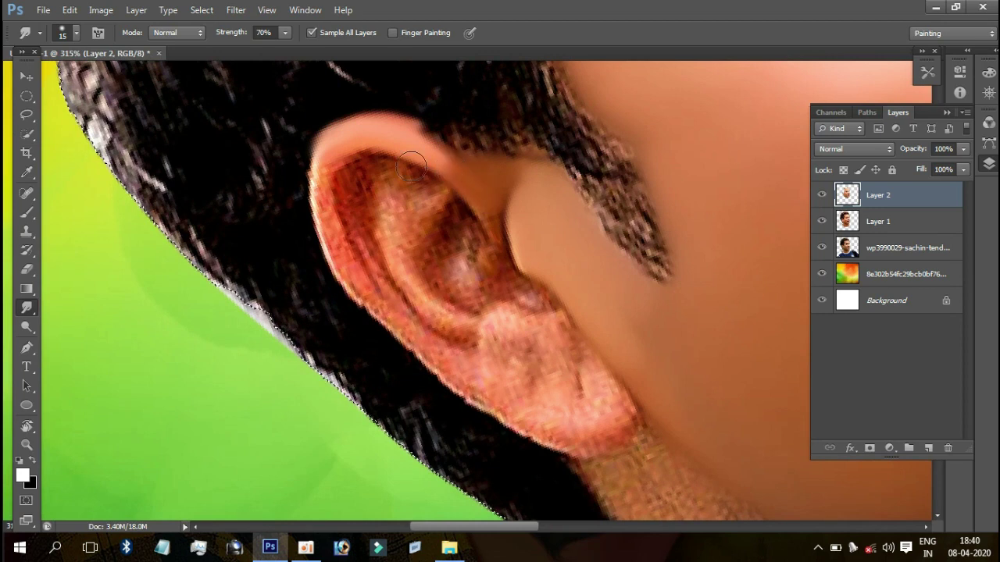
mouse_move(322, 146)
mouse_down()
mouse_move(371, 289)
mouse_move(376, 241)
mouse_up()
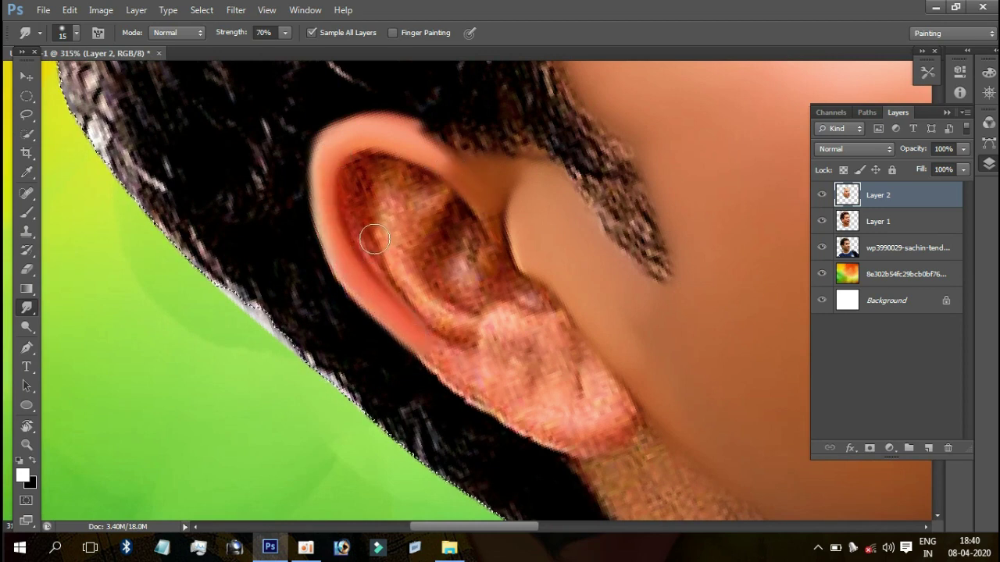
mouse_move(362, 224)
mouse_down()
mouse_move(350, 179)
mouse_move(375, 265)
mouse_move(361, 179)
mouse_move(381, 176)
mouse_move(435, 205)
mouse_move(302, 112)
mouse_up()
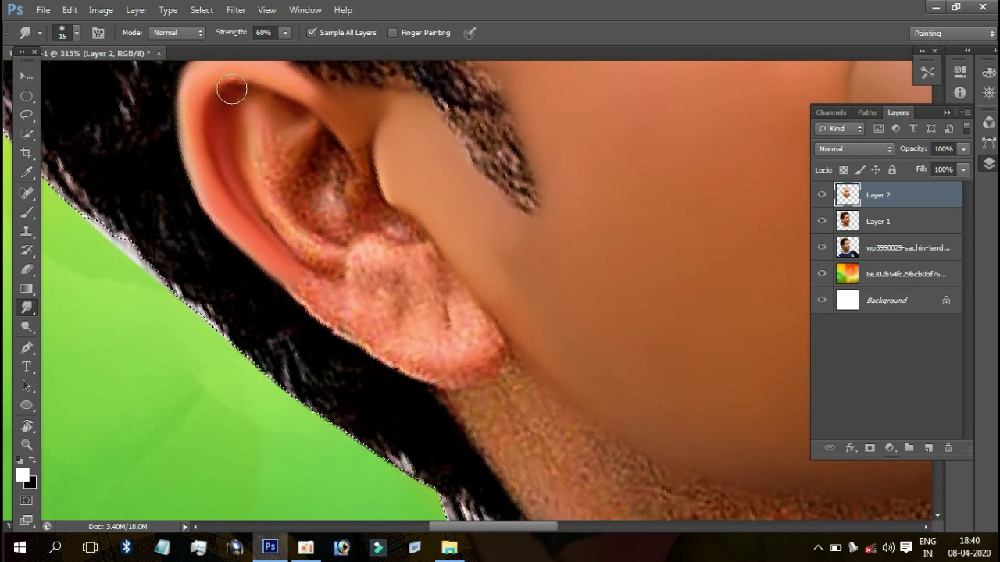
Step: Smooth the dark specks in the ear bowl, the lower ear and the earlobe
key(bracketright)
mouse_move(334, 182)
mouse_down()
mouse_move(345, 189)
mouse_move(333, 195)
mouse_up()
mouse_move(287, 167)
mouse_down()
mouse_move(245, 146)
mouse_move(315, 244)
mouse_move(312, 235)
mouse_up()
key(bracketleft)
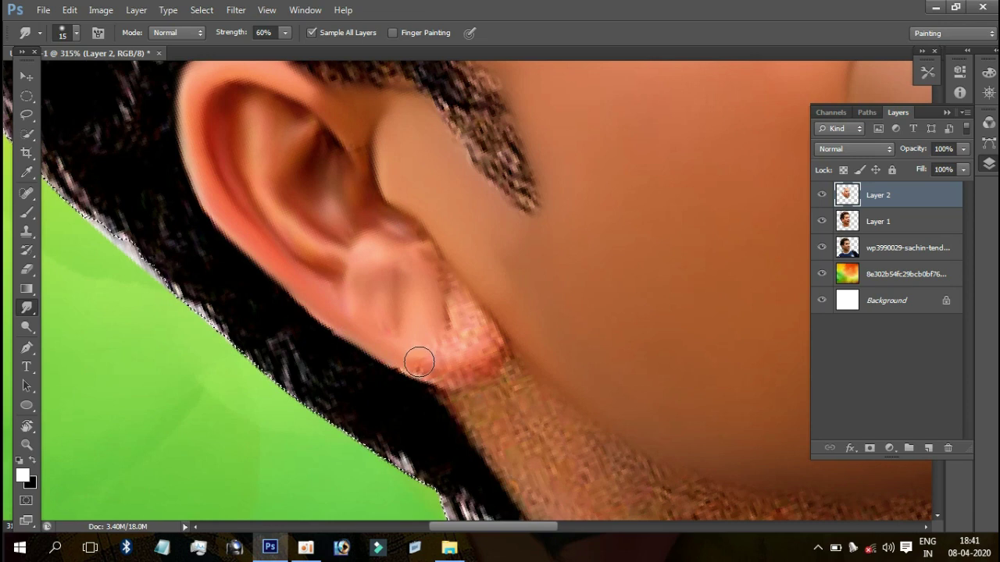
mouse_move(424, 360)
mouse_down()
mouse_move(464, 351)
mouse_move(470, 326)
mouse_move(497, 347)
mouse_up()
drag(461, 292, 437, 260)
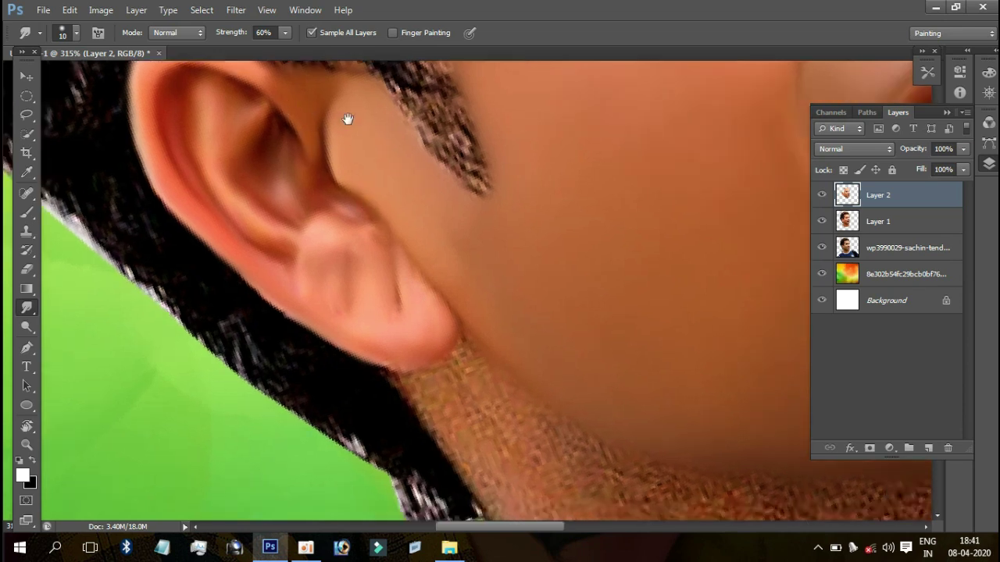
scroll(348, 140, right, 5)
scroll(348, 140, down, 3)
Step: At 300% zoom, smooth the grainy neck skin just below the ear
key(ctrl+minus)
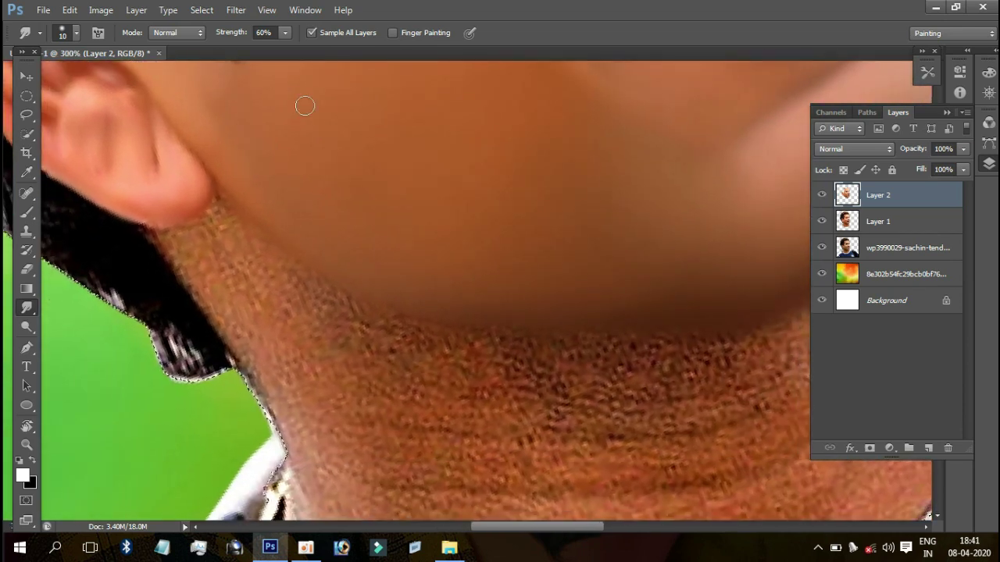
mouse_move(417, 211)
mouse_down()
mouse_move(450, 167)
mouse_move(517, 117)
mouse_up()
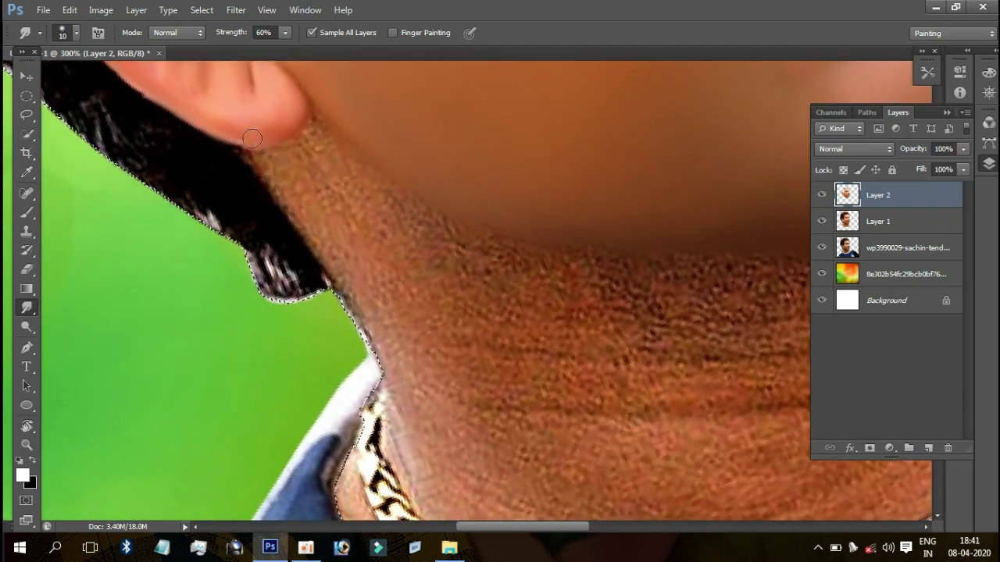
key(bracketleft)
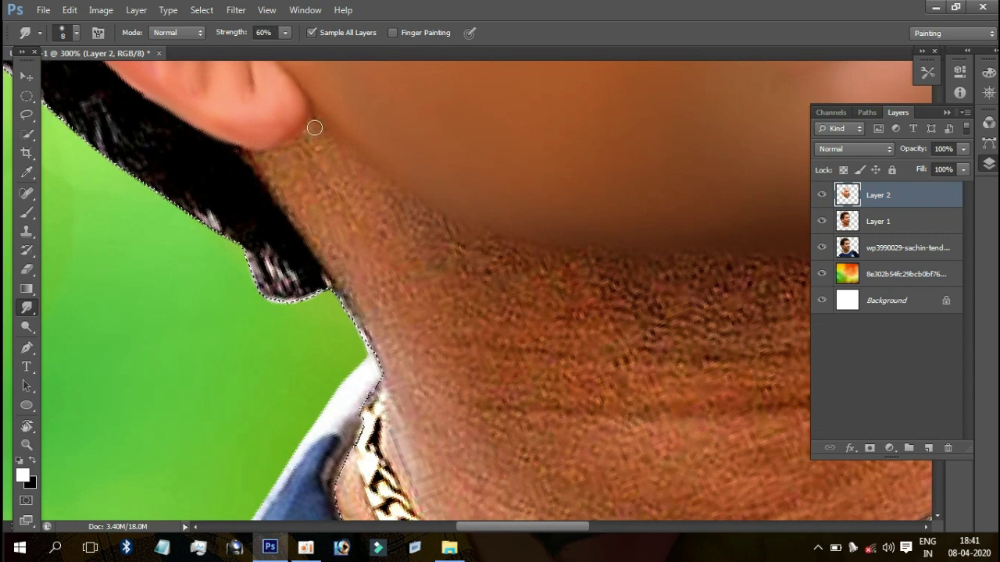
key(bracketright)
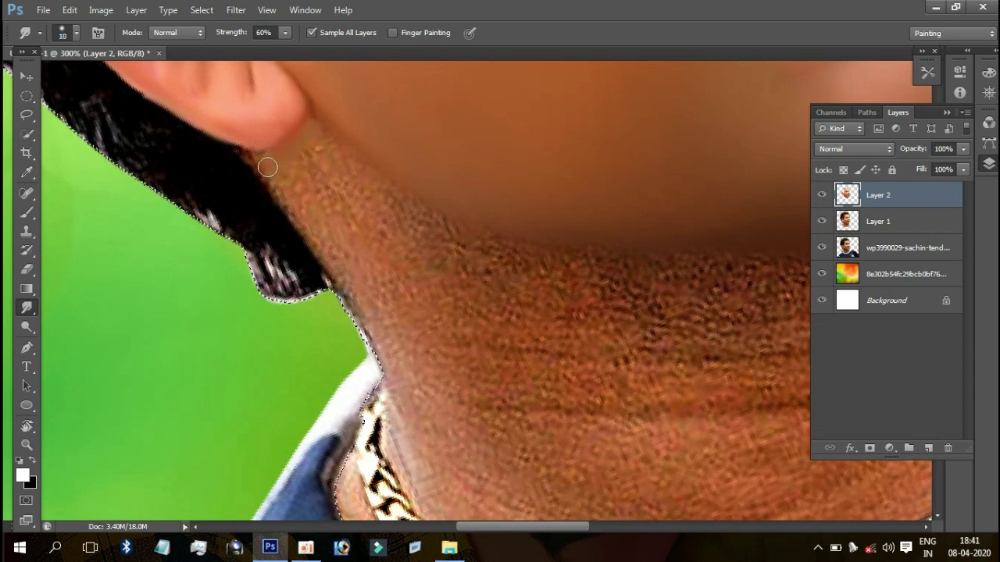
key(Return)
key(bracketright)
drag(297, 179, 333, 224)
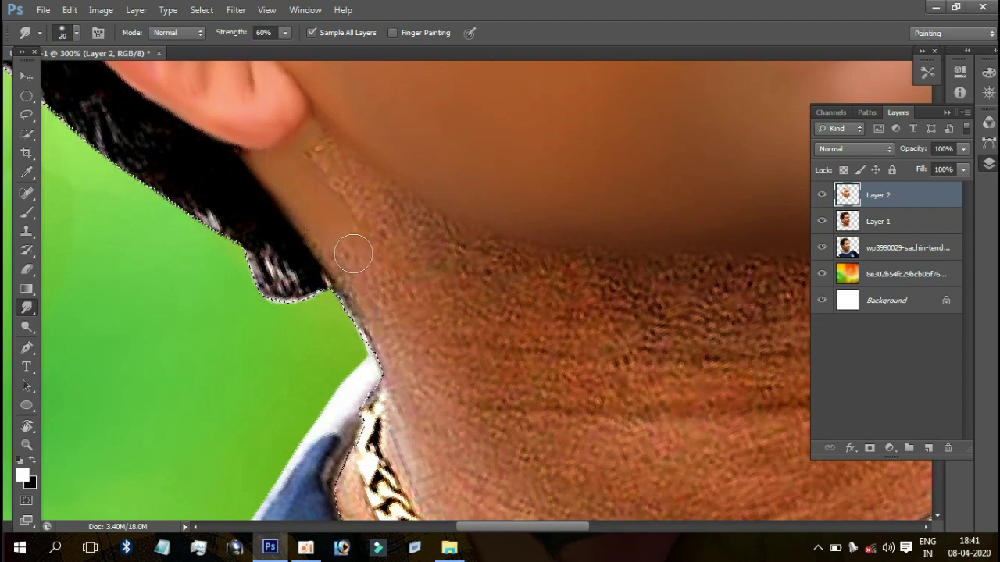
Step: Smooth the speckled upper-neck texture and the skin along the neck's left edge
key(Return)
mouse_move(335, 184)
mouse_down()
mouse_move(323, 153)
mouse_move(348, 186)
mouse_move(442, 257)
mouse_up()
key(Return)
key(bracketright)
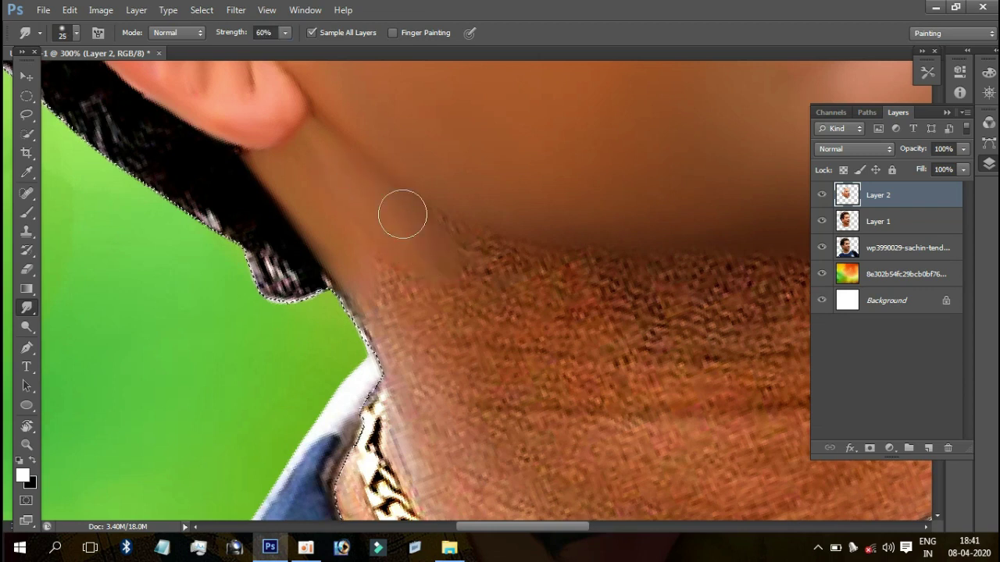
drag(402, 214, 449, 242)
key(Return)
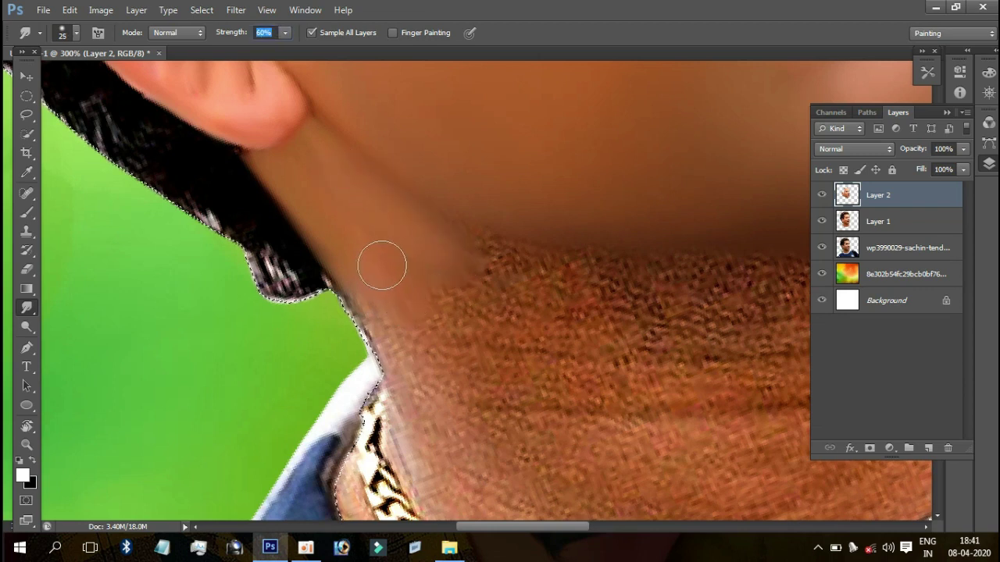
drag(382, 265, 375, 300)
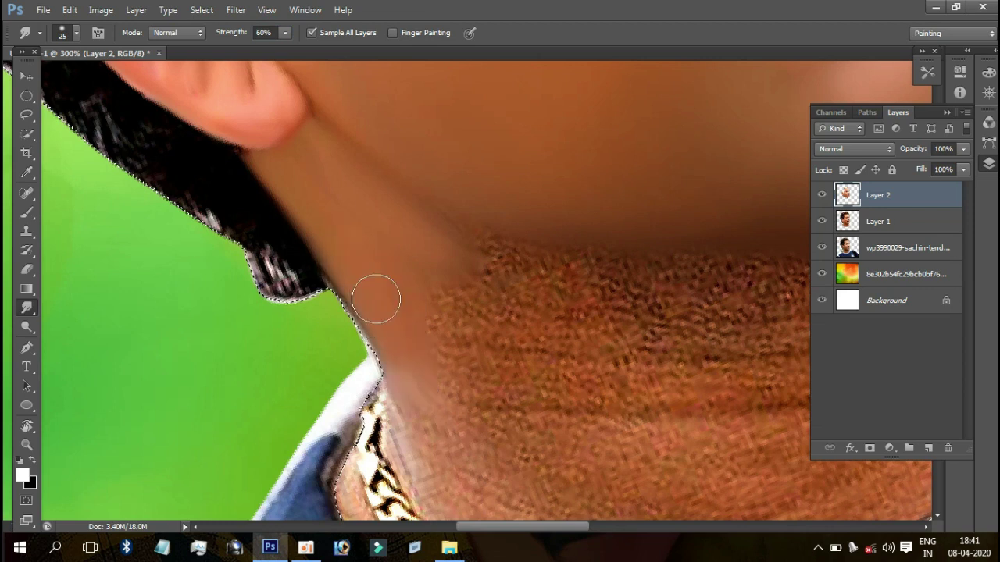
Step: Zoom out and smudge the right side of the neck smooth with a larger brush
key(ctrl+minus)
drag(509, 256, 422, 147)
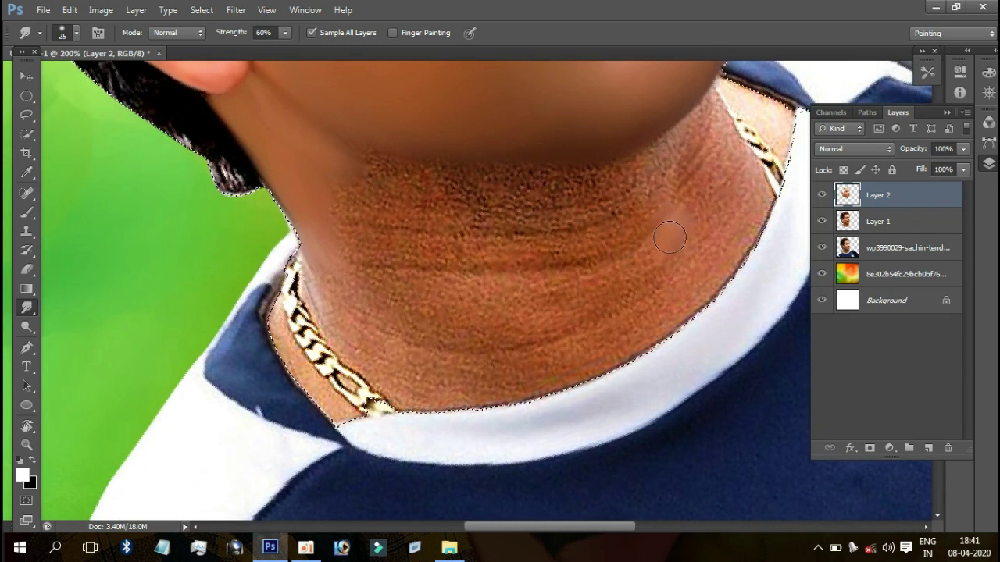
key(bracketright)
mouse_move(669, 244)
mouse_down()
mouse_move(685, 266)
mouse_move(660, 254)
mouse_up()
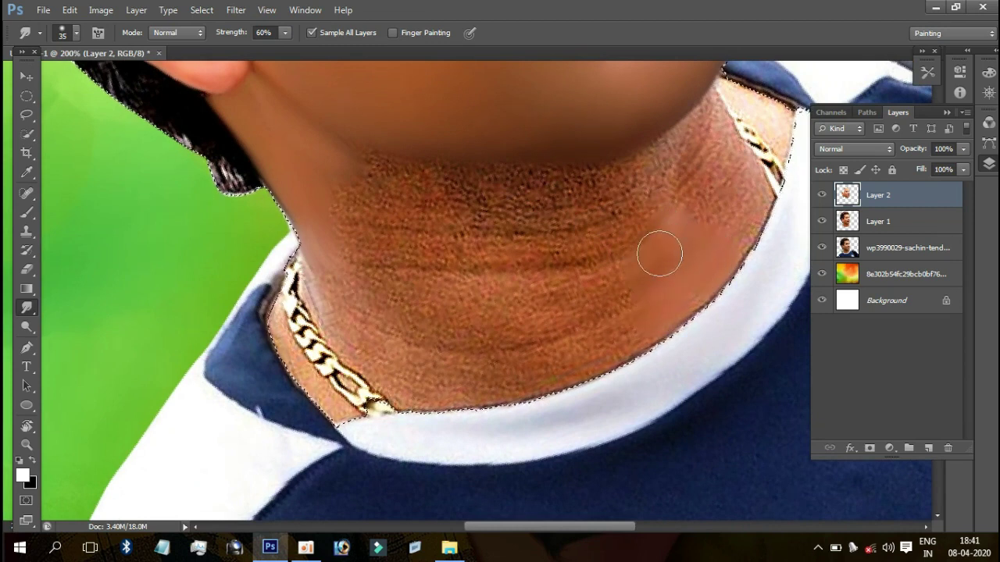
key(bracketright)
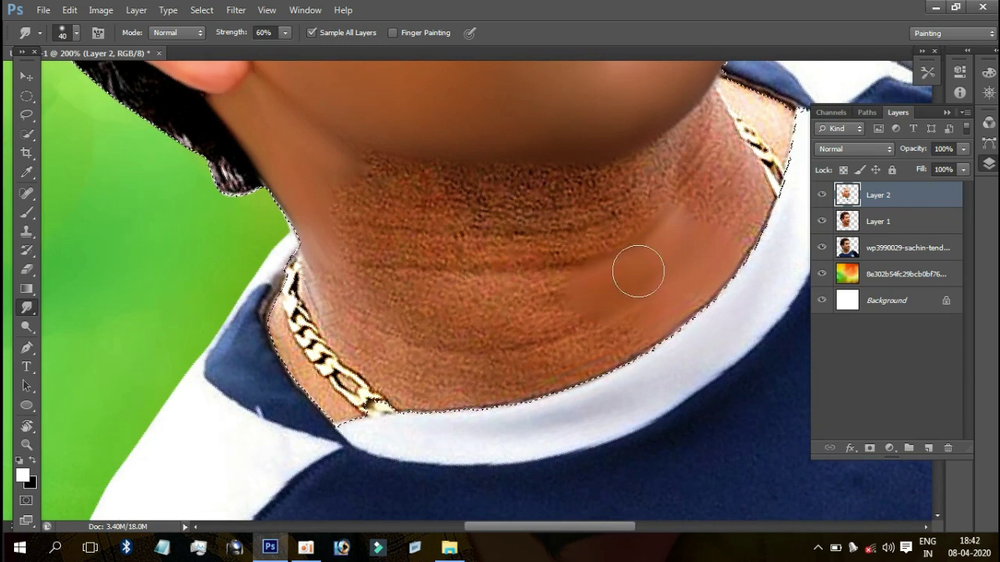
drag(640, 318, 632, 323)
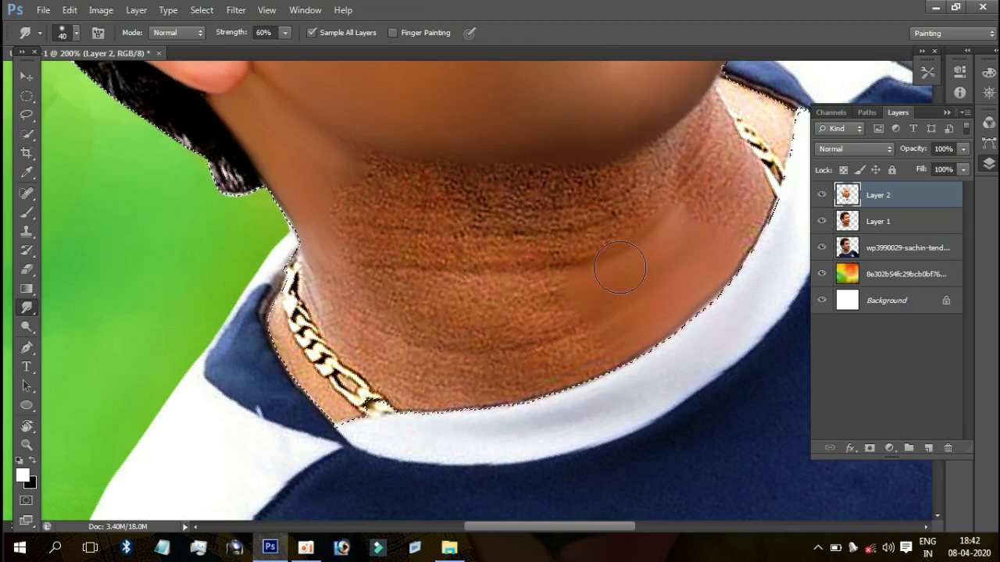
key(bracketleft)
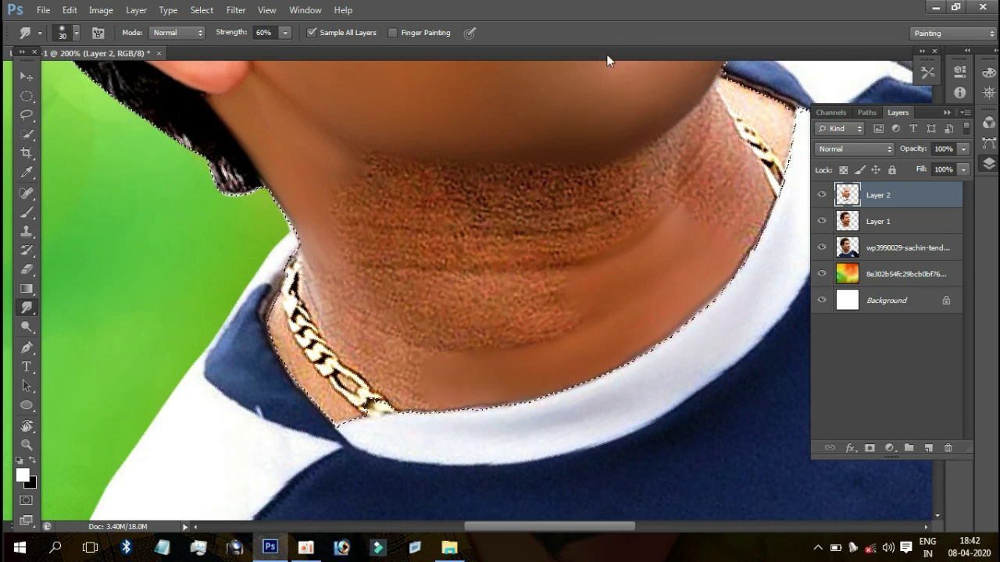
Step: Load the Smudge Tool Sampled Brush #1 preset and set its strength to 50%
click(925, 75)
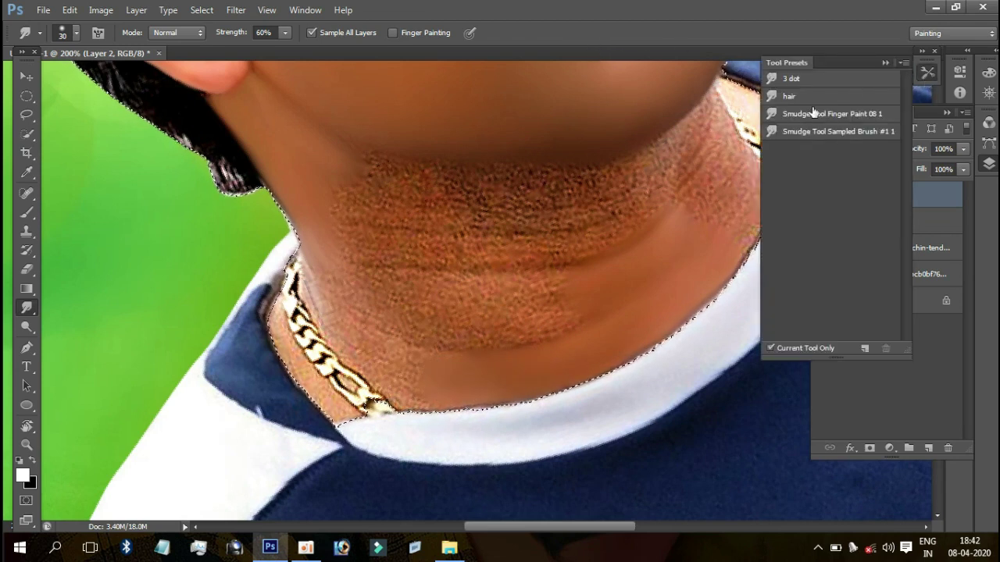
click(805, 131)
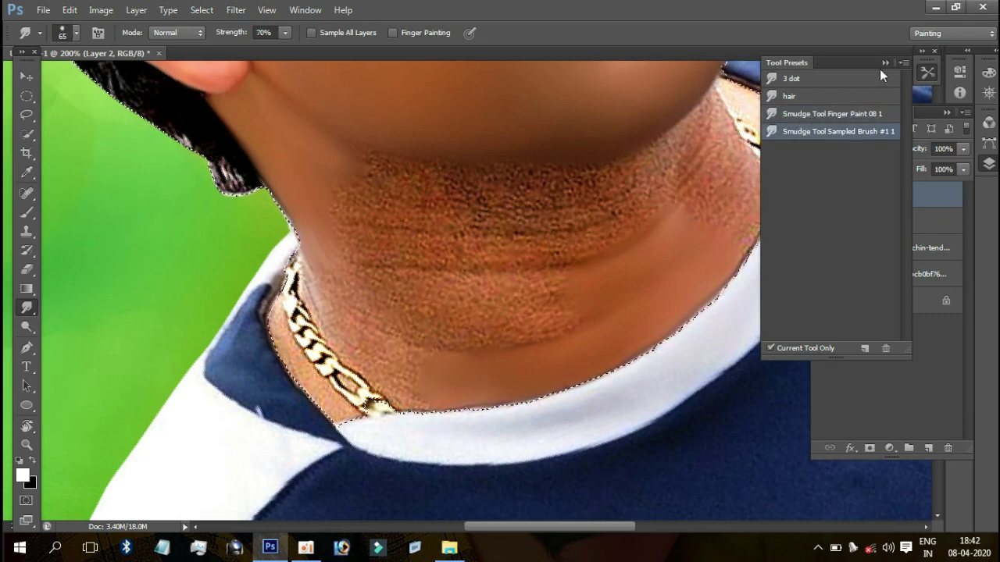
click(886, 63)
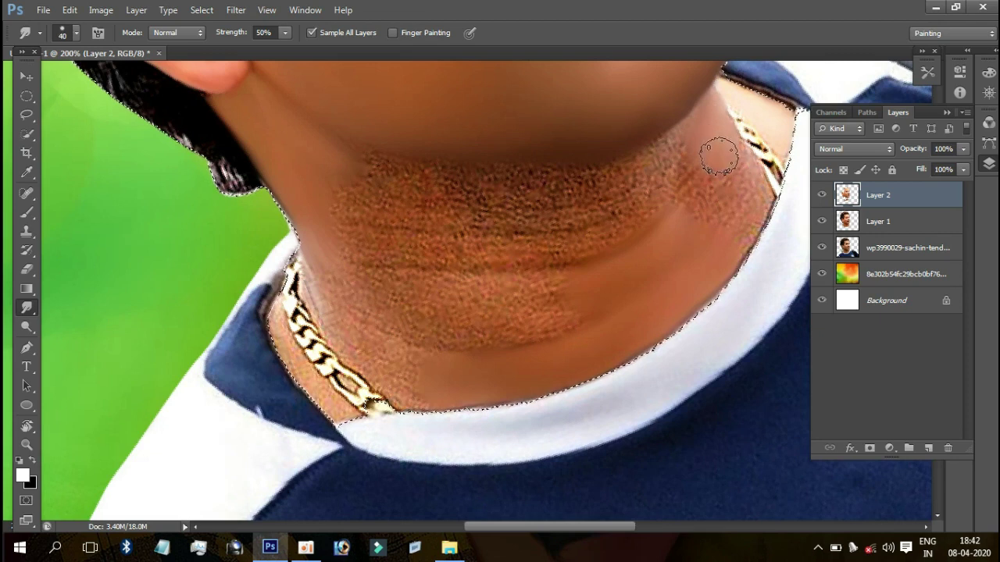
key(5)
Step: Smudge away the grainy texture on the right side and across the neck
key(bracketright)
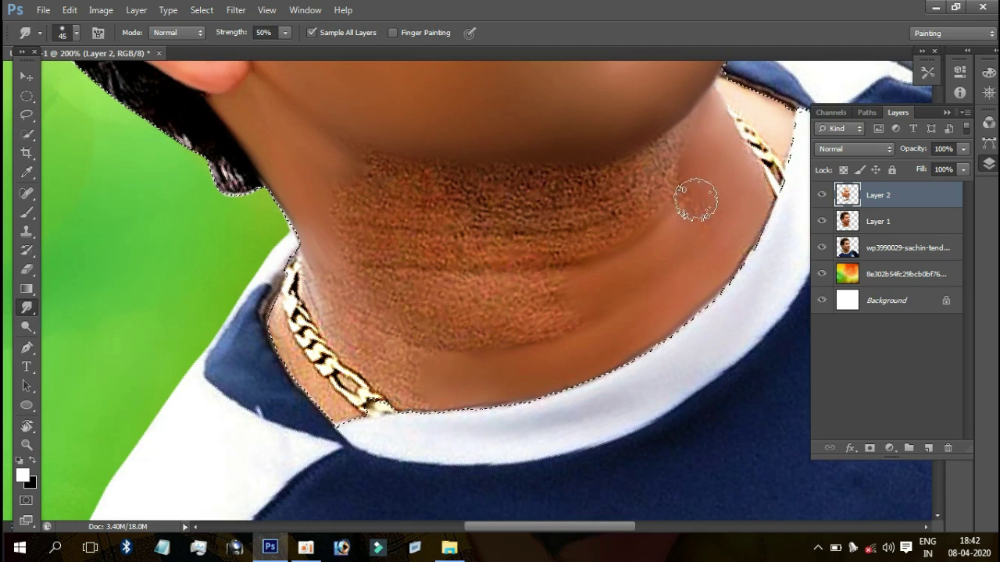
key(bracketleft)
key(bracketleft)
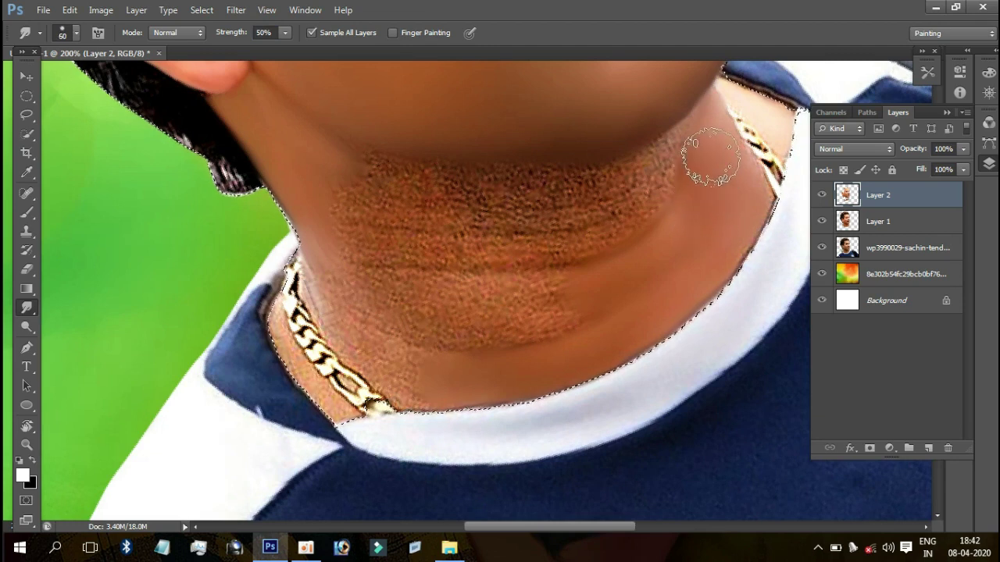
key(bracketleft)
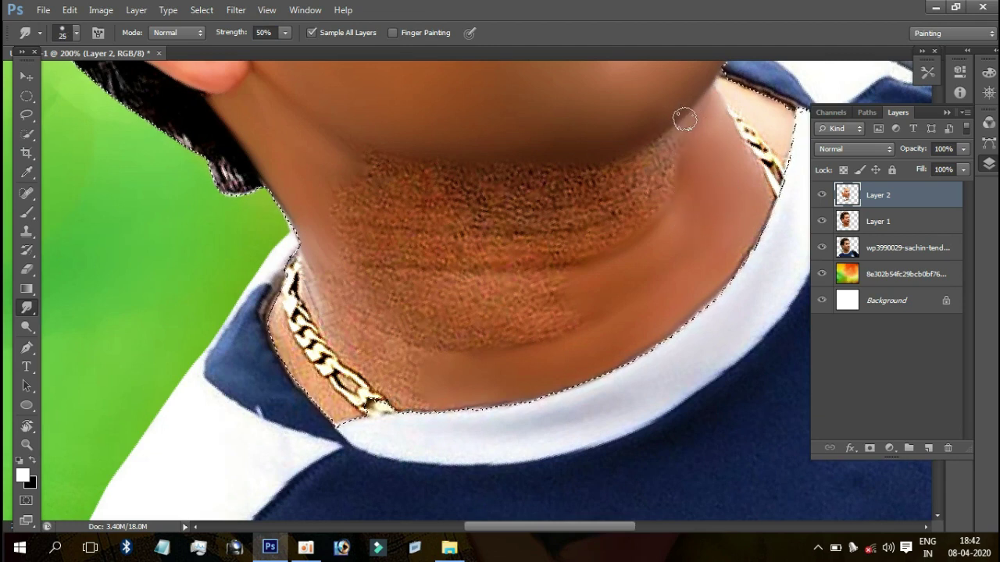
key(bracketright)
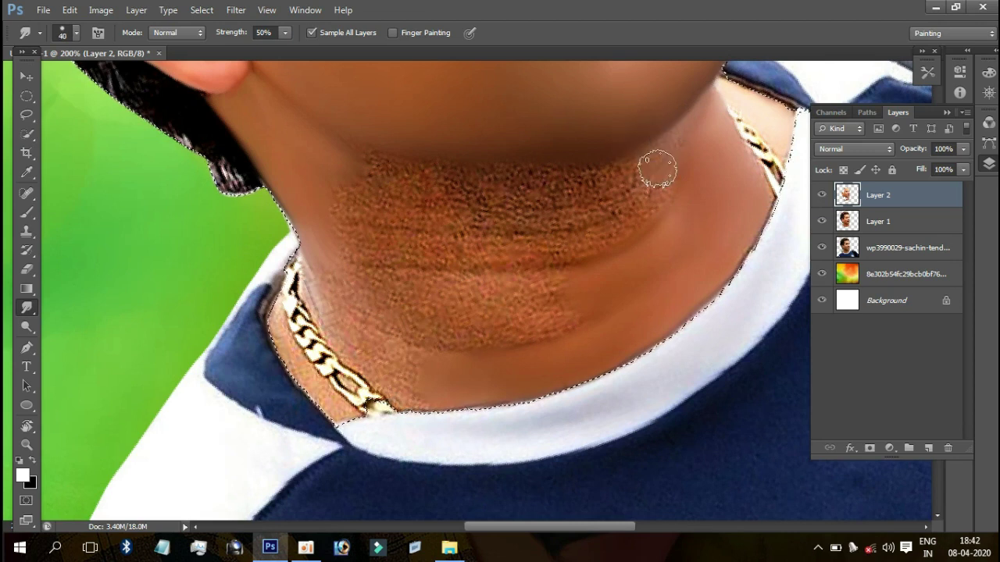
key(5)
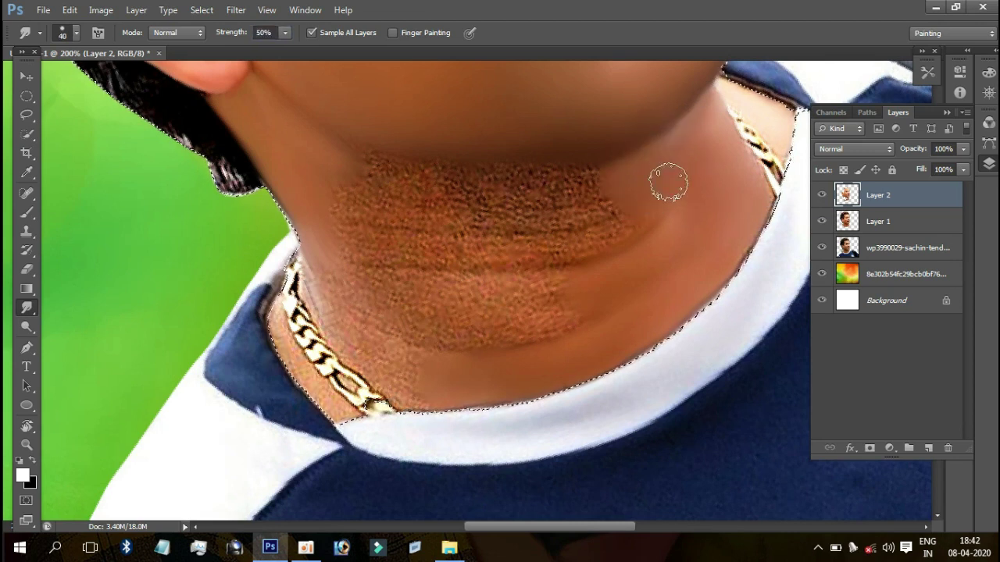
key(bracketright)
key(bracketright)
key(bracketright)
drag(624, 206, 602, 190)
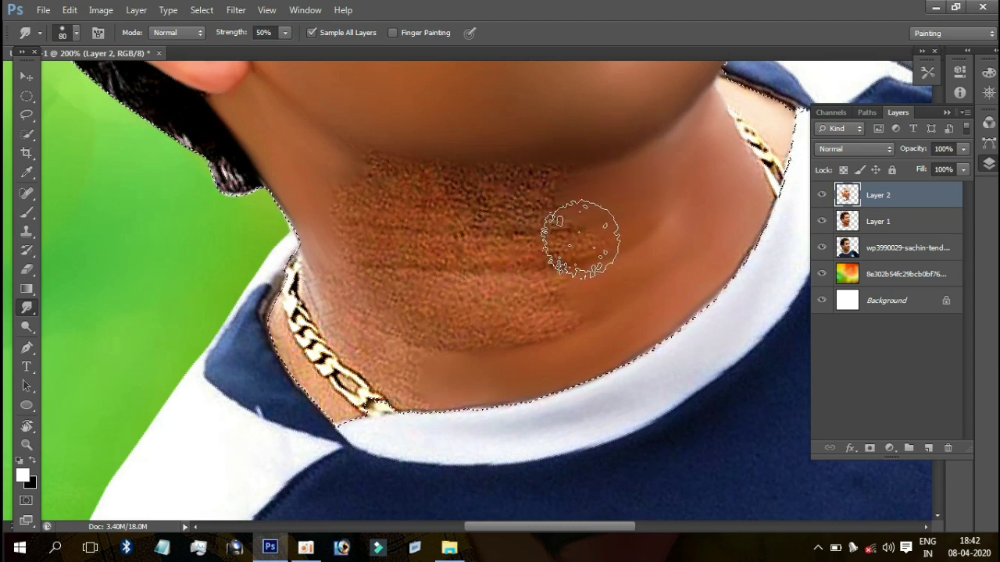
key(bracketleft)
key(bracketleft)
key(bracketleft)
mouse_move(559, 248)
mouse_down()
mouse_move(614, 234)
mouse_move(618, 250)
mouse_move(544, 305)
mouse_up()
key(bracketright)
key(bracketright)
key(bracketright)
mouse_move(611, 283)
mouse_down()
mouse_move(643, 263)
mouse_move(545, 326)
mouse_move(332, 287)
mouse_move(330, 301)
mouse_move(317, 284)
mouse_move(391, 351)
mouse_move(356, 336)
mouse_up()
Step: Smooth the textured patch below the neck centre and its upper-left part
key(bracketleft)
key(bracketleft)
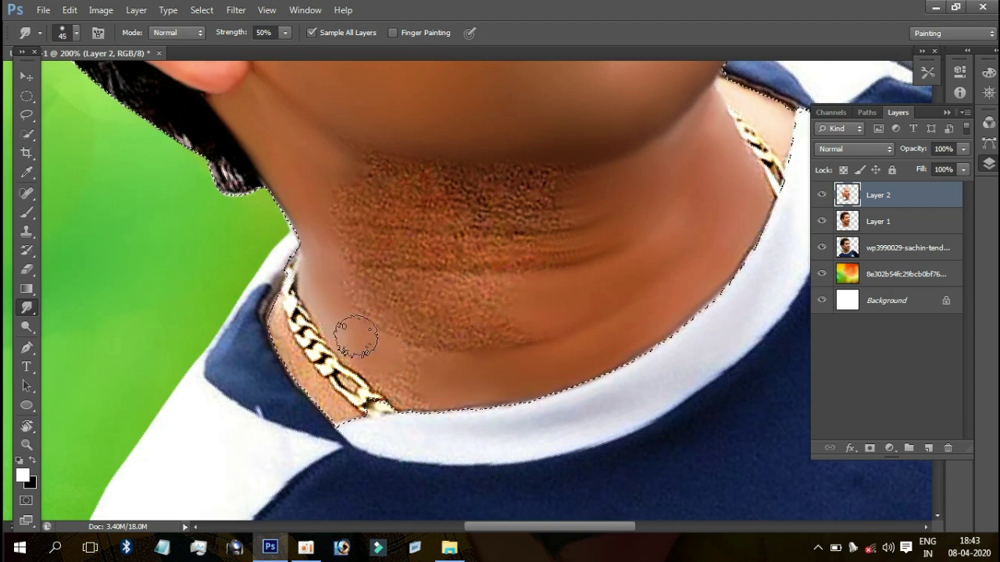
key(bracketright)
mouse_move(509, 324)
mouse_down()
mouse_move(495, 302)
mouse_move(557, 299)
mouse_up()
key(bracketright)
mouse_move(435, 305)
mouse_down()
mouse_move(357, 295)
mouse_move(475, 331)
mouse_move(417, 324)
mouse_move(578, 321)
mouse_up()
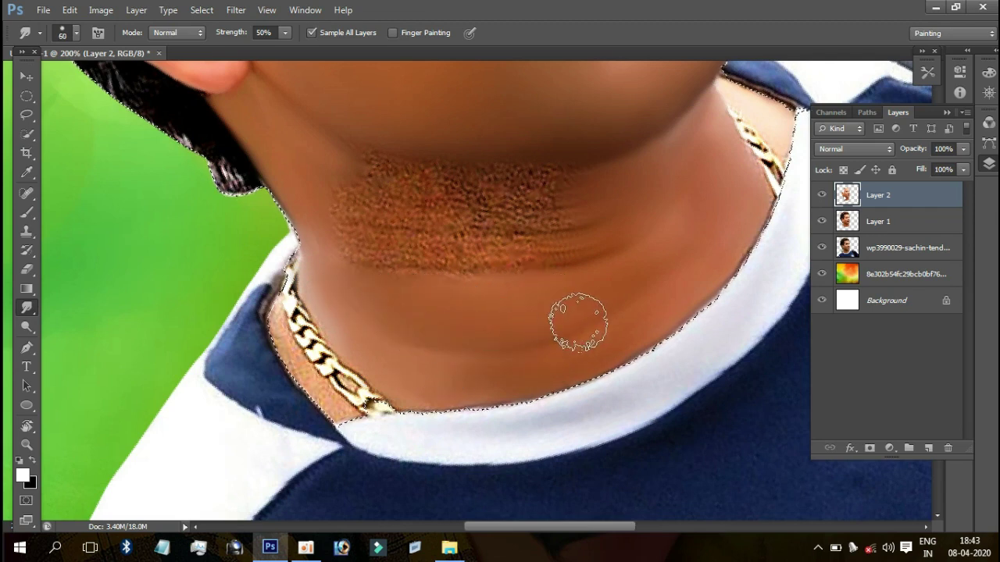
key(bracketleft)
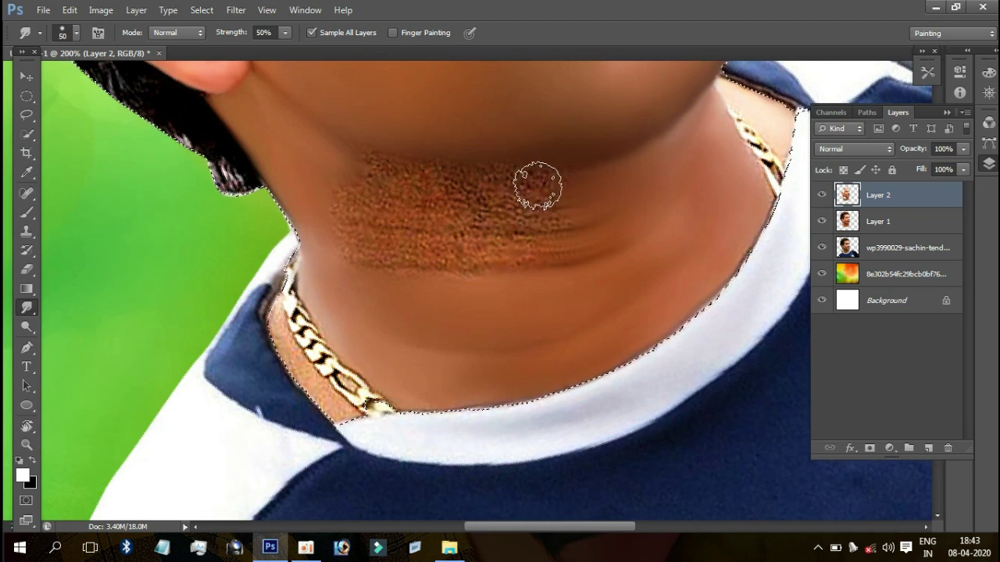
mouse_move(477, 178)
mouse_down()
mouse_move(330, 138)
mouse_move(469, 182)
mouse_move(413, 201)
mouse_move(349, 187)
mouse_move(391, 205)
mouse_move(357, 200)
mouse_move(602, 205)
mouse_move(544, 219)
mouse_move(439, 219)
mouse_move(585, 232)
mouse_move(415, 247)
mouse_move(354, 237)
mouse_move(335, 250)
mouse_move(495, 257)
mouse_move(663, 211)
mouse_move(492, 249)
mouse_move(661, 174)
mouse_move(555, 199)
mouse_move(623, 203)
mouse_move(535, 255)
mouse_move(424, 279)
mouse_move(575, 284)
mouse_move(694, 217)
mouse_move(561, 285)
mouse_move(641, 263)
mouse_move(580, 227)
mouse_move(485, 231)
mouse_move(696, 161)
mouse_move(705, 147)
mouse_move(730, 177)
mouse_move(665, 161)
mouse_move(549, 216)
mouse_move(595, 194)
mouse_move(429, 139)
mouse_move(464, 147)
mouse_move(546, 127)
mouse_move(581, 264)
mouse_up()
Step: With a larger smudge brush, soften the skin on the chin and cheek
key(bracketright)
mouse_move(571, 229)
mouse_down()
mouse_move(495, 229)
mouse_move(607, 233)
mouse_move(620, 224)
mouse_move(629, 166)
mouse_move(669, 190)
mouse_move(676, 161)
mouse_move(702, 156)
mouse_move(647, 205)
mouse_move(607, 196)
mouse_move(585, 174)
mouse_move(598, 192)
mouse_move(555, 229)
mouse_move(585, 212)
mouse_move(551, 185)
mouse_move(546, 163)
mouse_move(516, 144)
mouse_move(463, 253)
mouse_move(419, 263)
mouse_move(393, 294)
mouse_move(401, 277)
mouse_move(424, 318)
mouse_move(440, 310)
mouse_move(380, 308)
mouse_move(504, 320)
mouse_move(431, 250)
mouse_move(398, 171)
mouse_move(415, 221)
mouse_up()
mouse_move(444, 271)
mouse_down()
mouse_move(453, 305)
mouse_move(396, 167)
mouse_move(437, 175)
mouse_up()
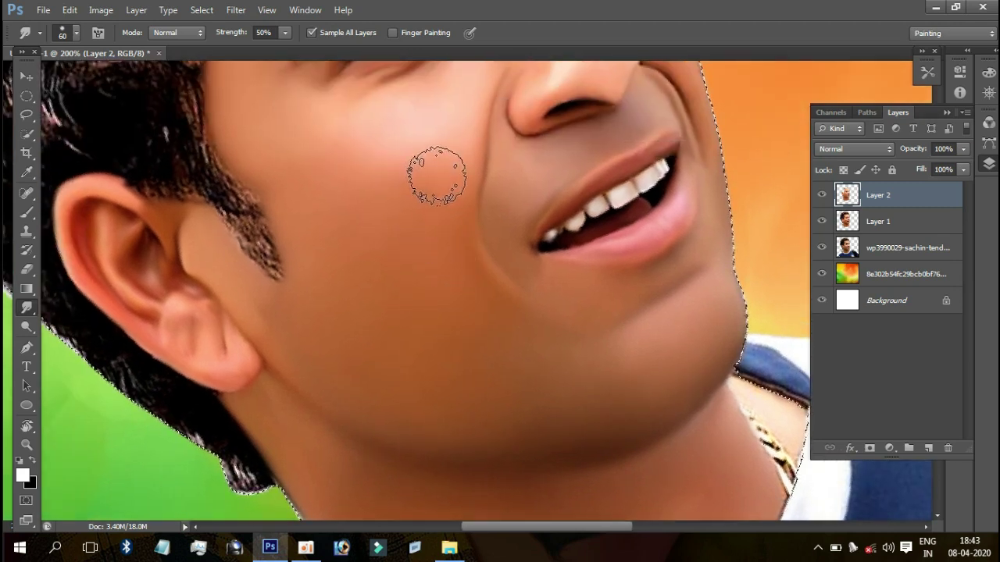
drag(386, 196, 382, 265)
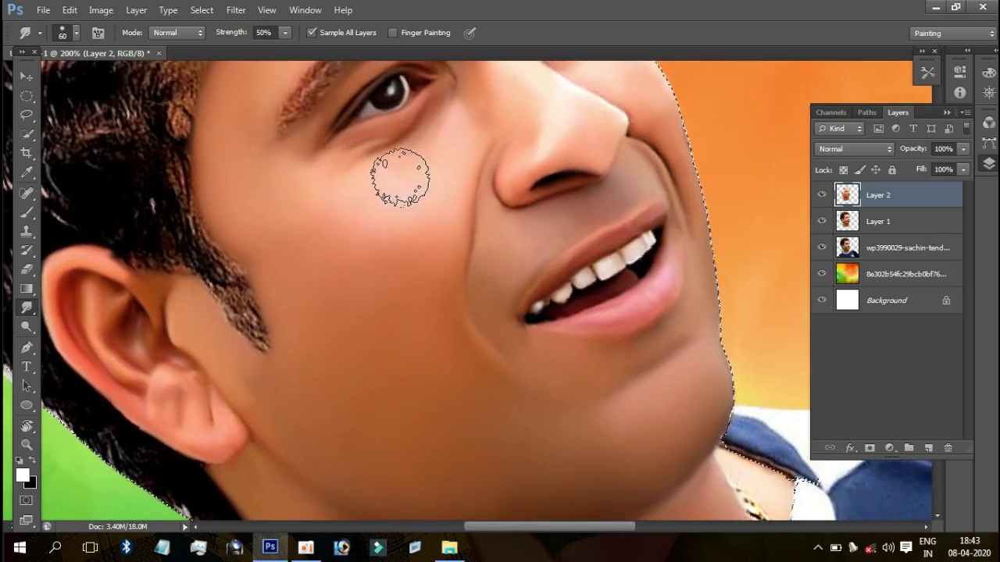
Step: Smudge the forehead skin along the hairline, then zoom out to the whole portrait
drag(453, 61, 502, 103)
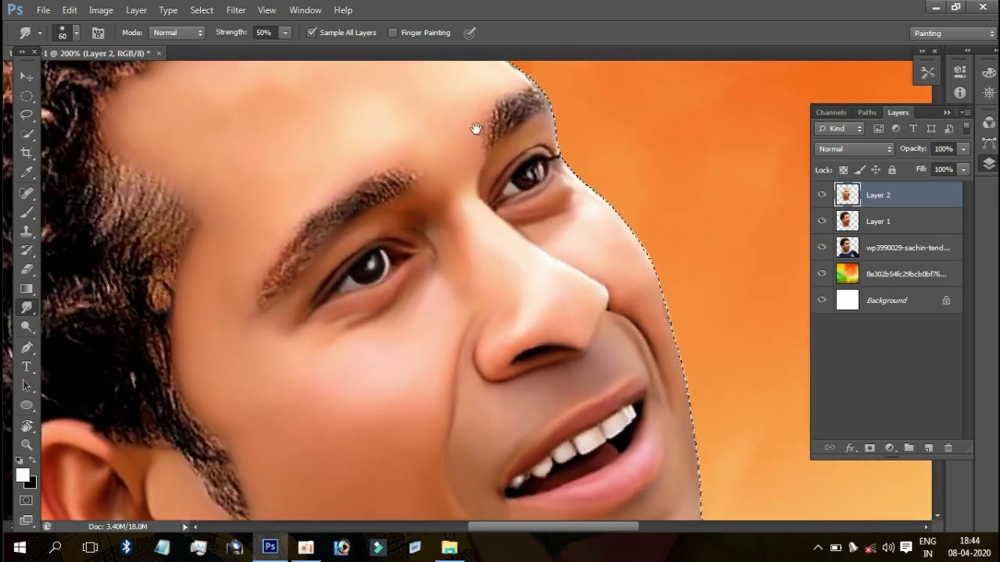
scroll(489, 163, up, 4)
scroll(489, 162, left, 3)
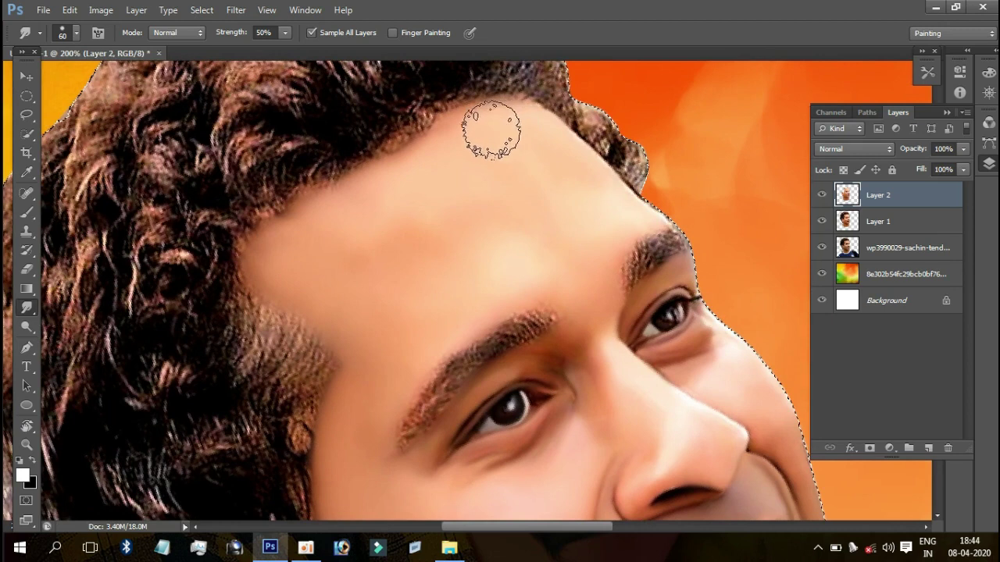
drag(400, 178, 530, 163)
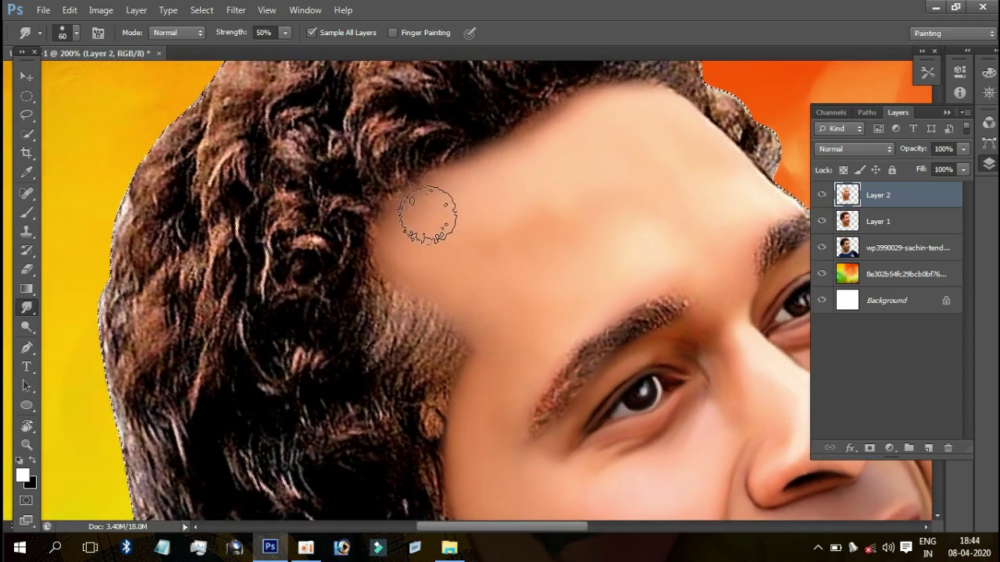
drag(485, 315, 460, 207)
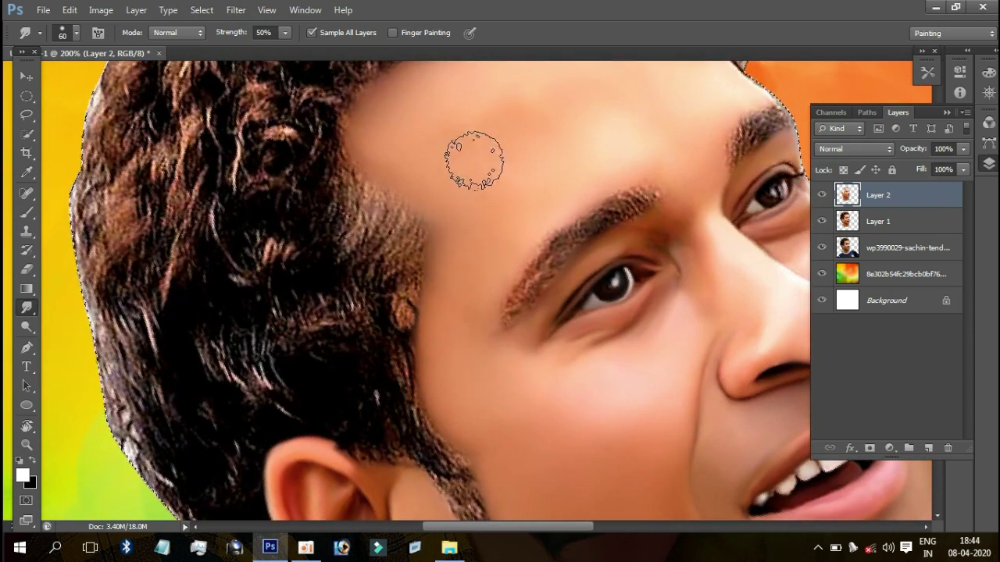
key(ctrl+minus)
key(ctrl+minus)
key(ctrl+minus)
key(ctrl+minus)
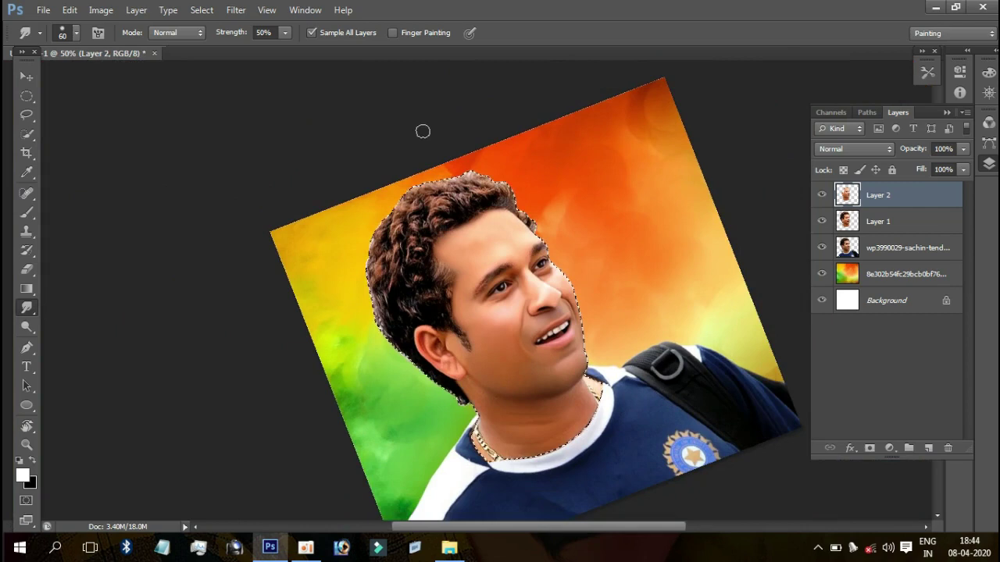
Step: With a slightly smaller brush, smudge the far eyebrow's hairs into streaks and open Brush settings
key(ctrl+plus)
key(ctrl+plus)
key(ctrl+plus)
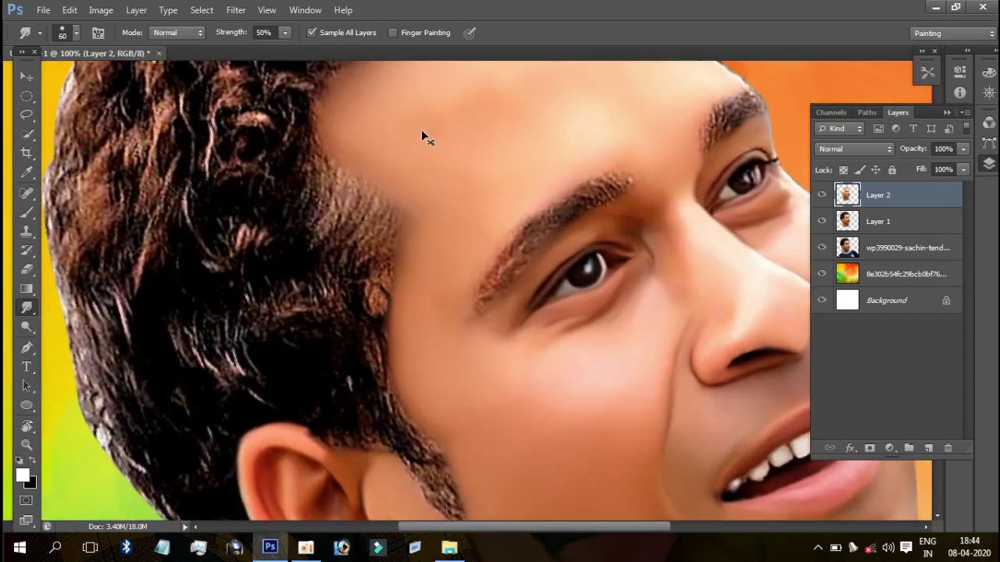
key(ctrl+plus)
key(ctrl+plus)
mouse_move(476, 103)
mouse_down()
mouse_move(466, 90)
mouse_move(491, 187)
mouse_move(399, 87)
mouse_up()
key(bracketleft)
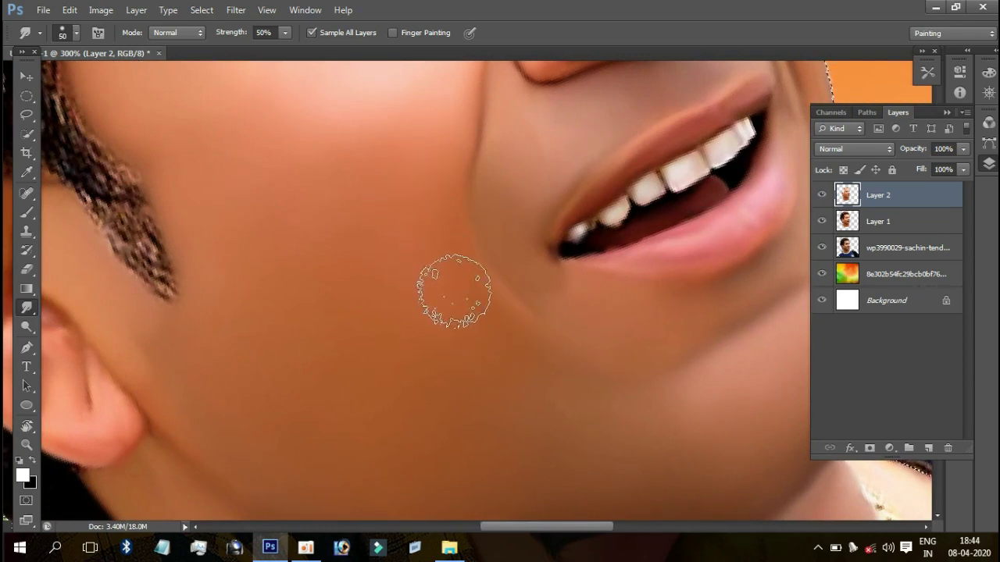
drag(537, 155, 480, 212)
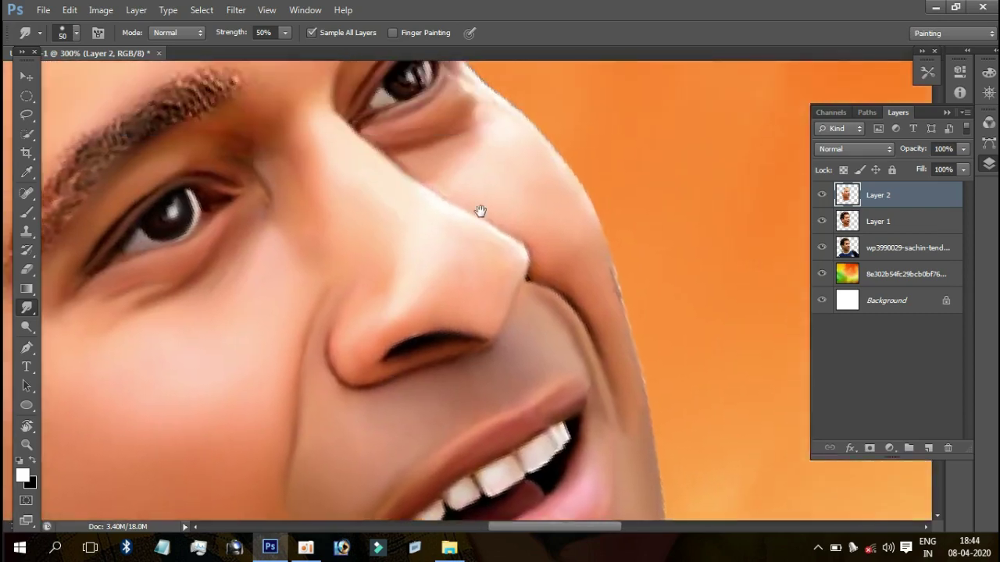
drag(449, 165, 508, 203)
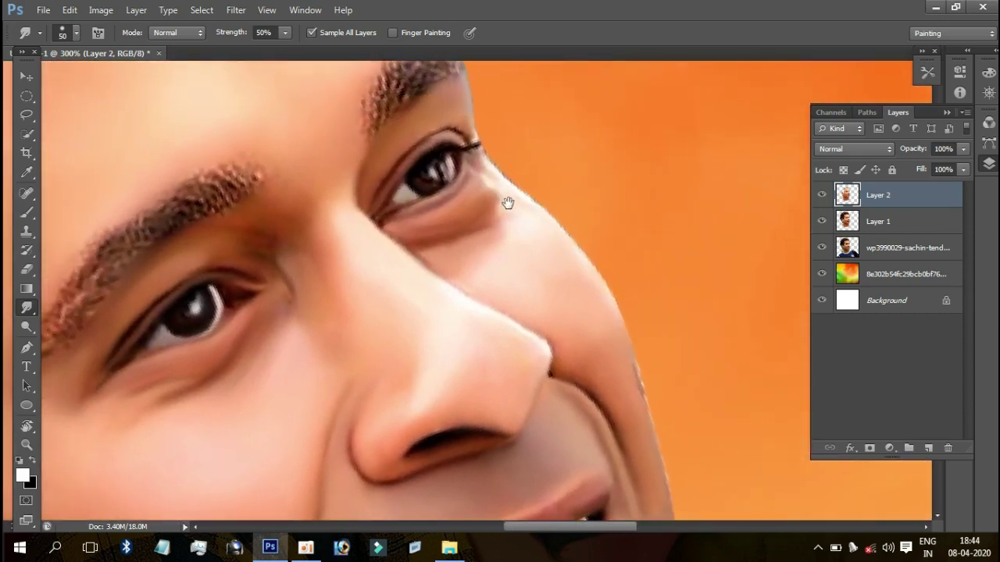
drag(479, 156, 518, 206)
mouse_move(406, 117)
mouse_down()
mouse_move(569, 326)
mouse_move(477, 136)
mouse_up()
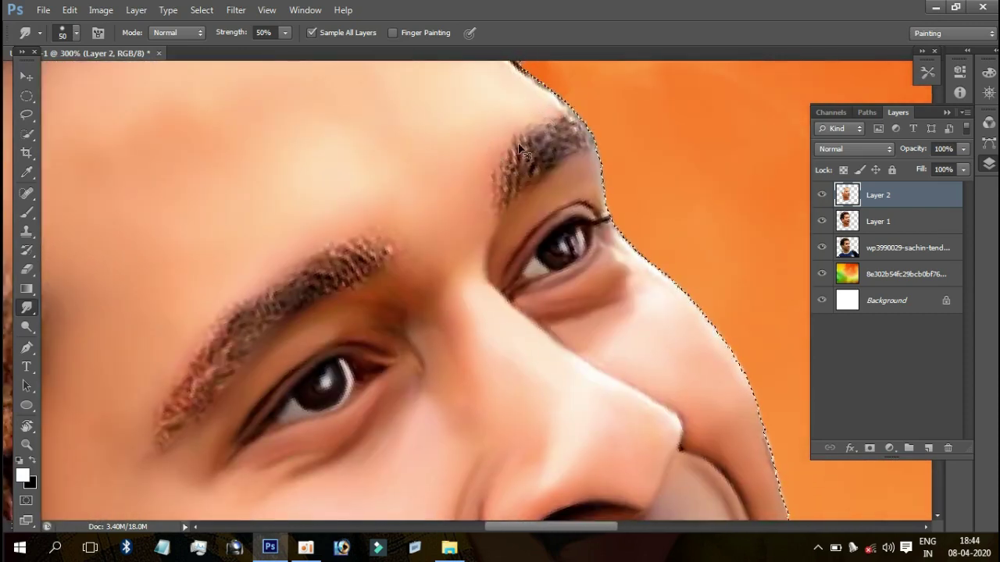
mouse_move(523, 148)
mouse_down()
mouse_move(539, 172)
mouse_move(531, 176)
mouse_up()
mouse_move(539, 129)
mouse_down()
mouse_move(508, 176)
mouse_move(555, 157)
mouse_up()
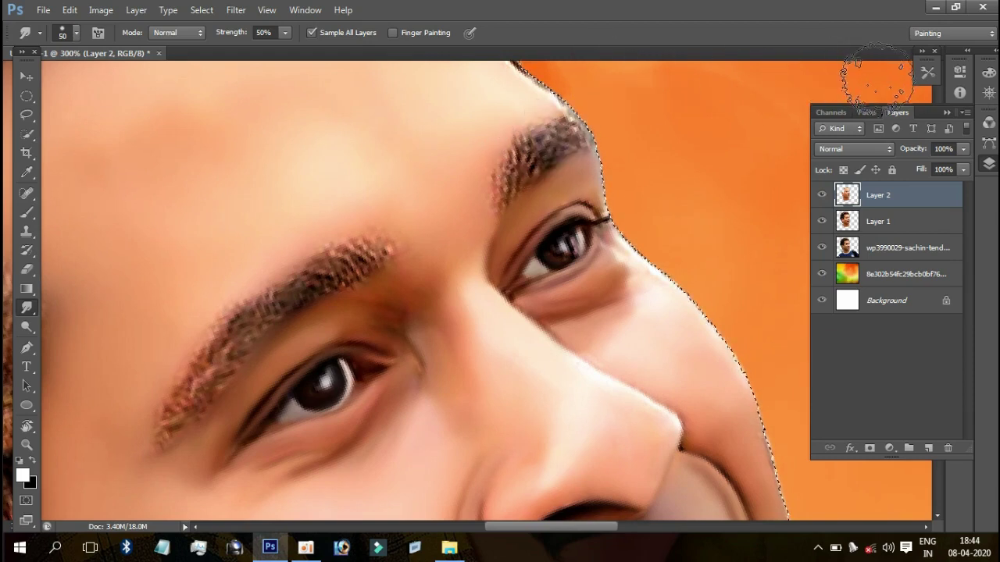
key(F5)
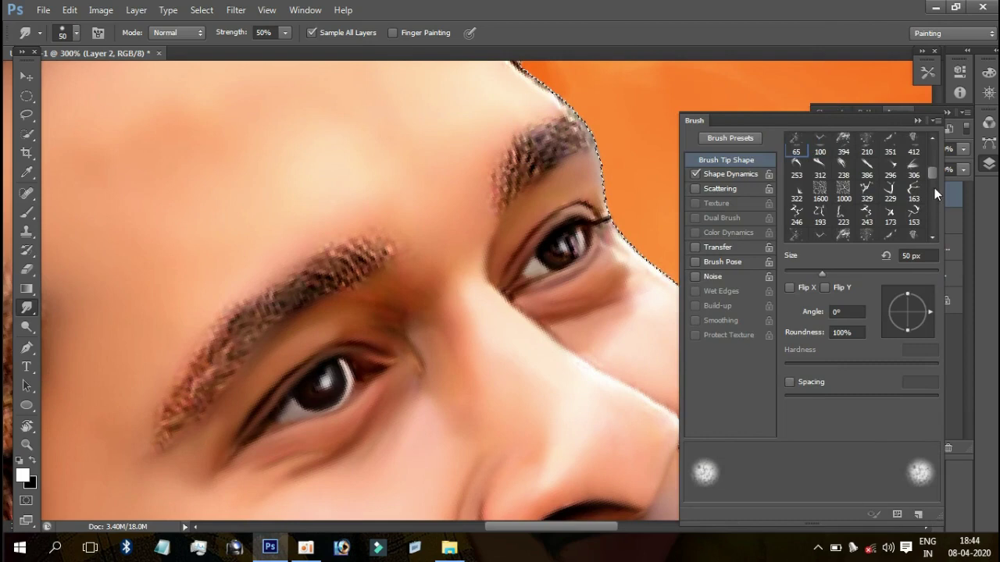
Step: Pick the 40 px textured bristle tip with 1% spacing and Smoothing, then collapse the Brush panel
scroll(933, 153, up, 3)
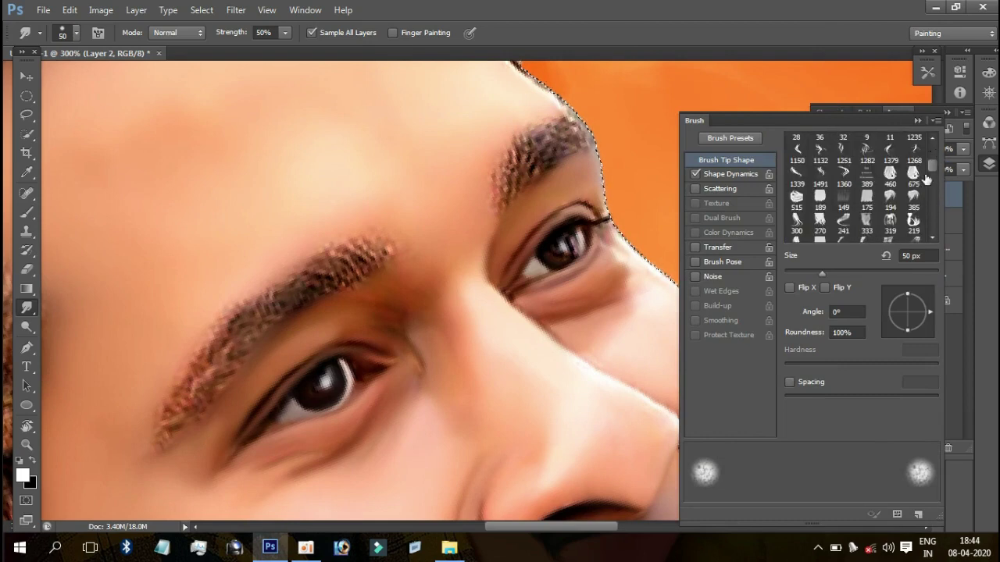
scroll(931, 179, down, 3)
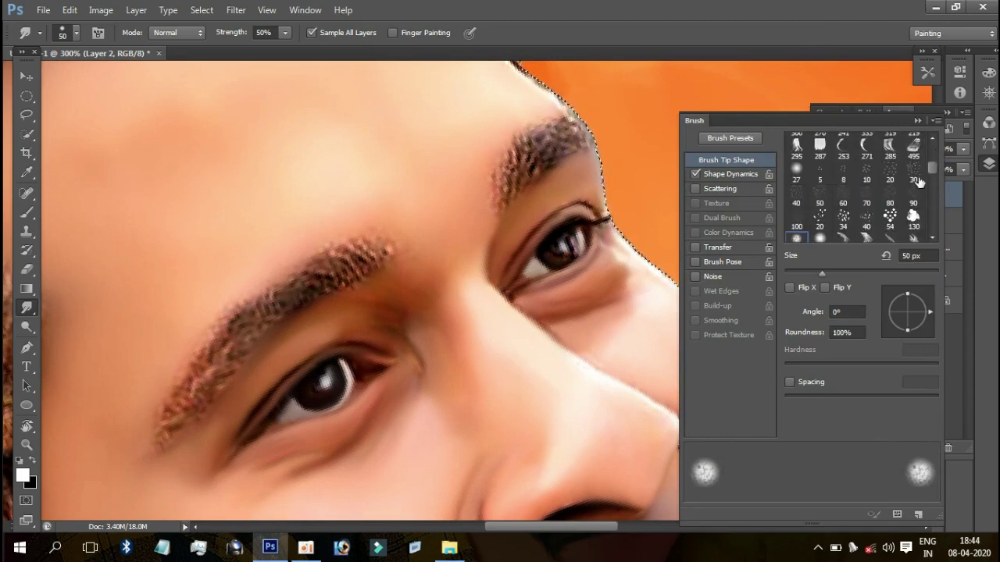
click(864, 218)
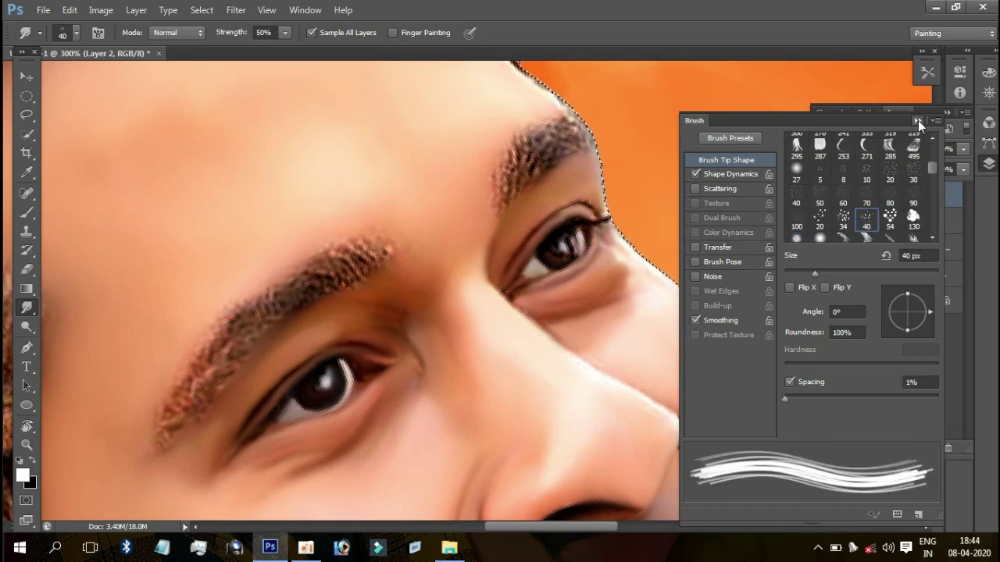
click(917, 121)
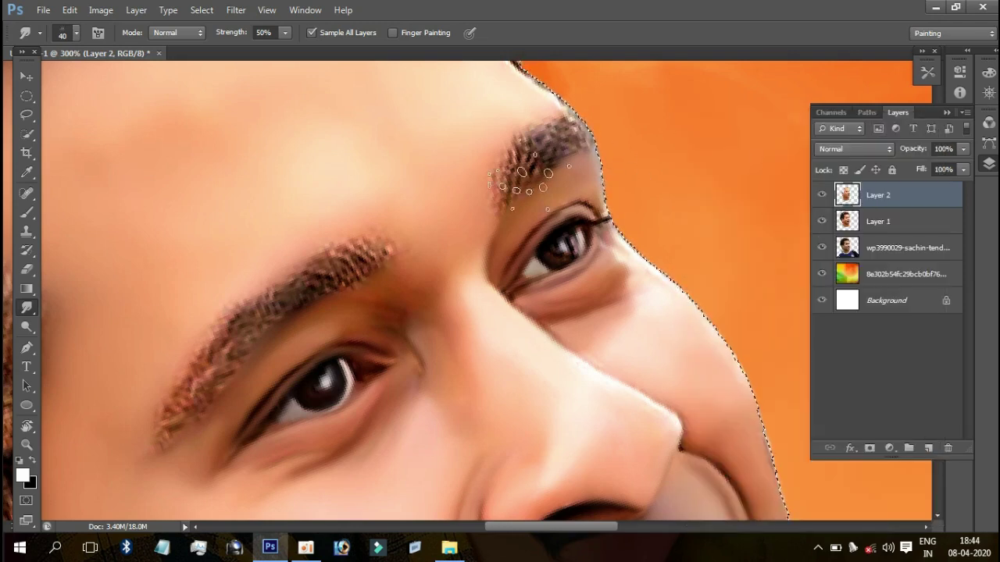
Step: Resize the brush and smudge along the far eyebrow into a soft blur
key(bracketleft)
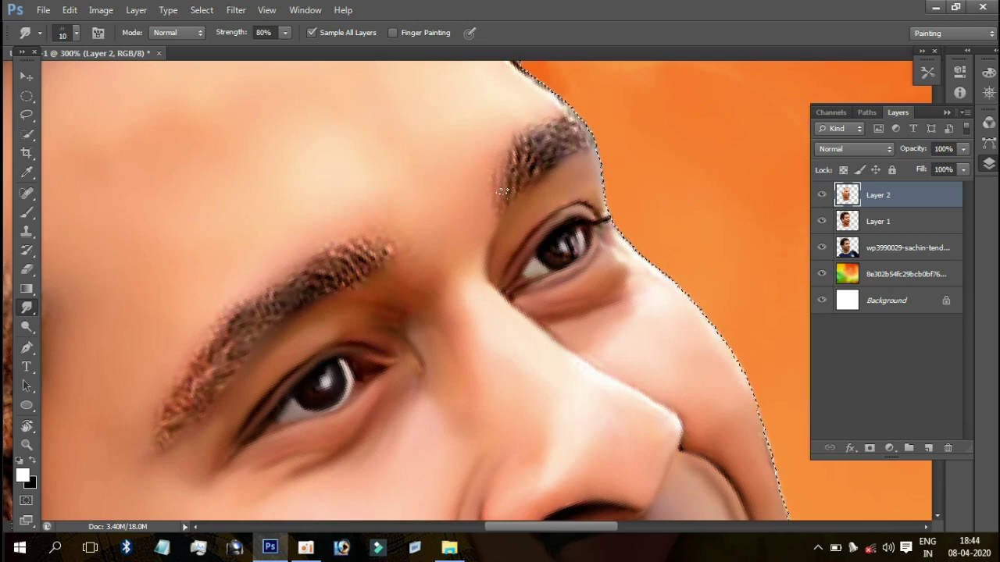
key(bracketright)
mouse_move(511, 190)
mouse_down()
mouse_move(527, 129)
mouse_move(551, 117)
mouse_up()
drag(539, 156, 546, 164)
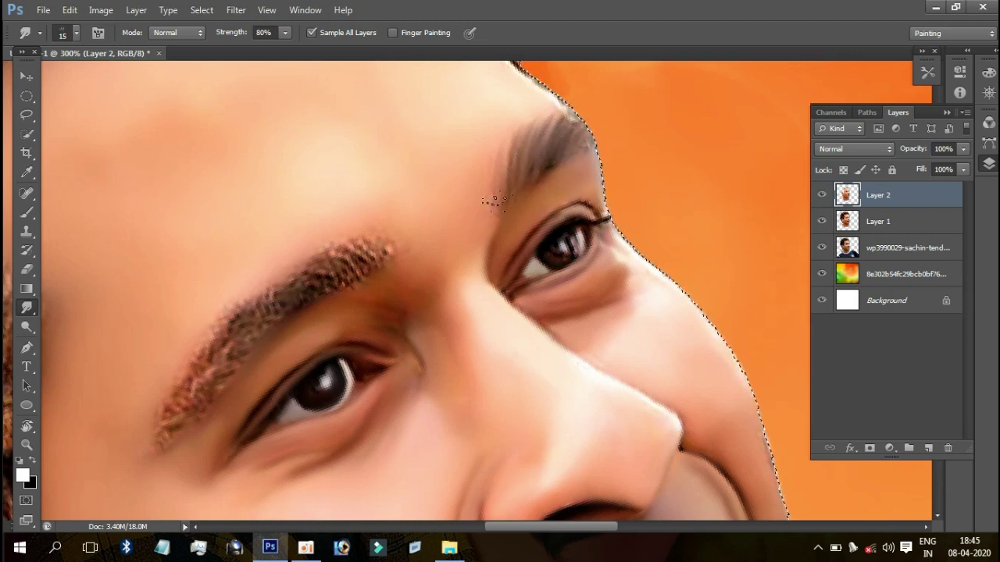
mouse_move(538, 117)
mouse_down()
mouse_move(527, 160)
mouse_move(550, 144)
mouse_up()
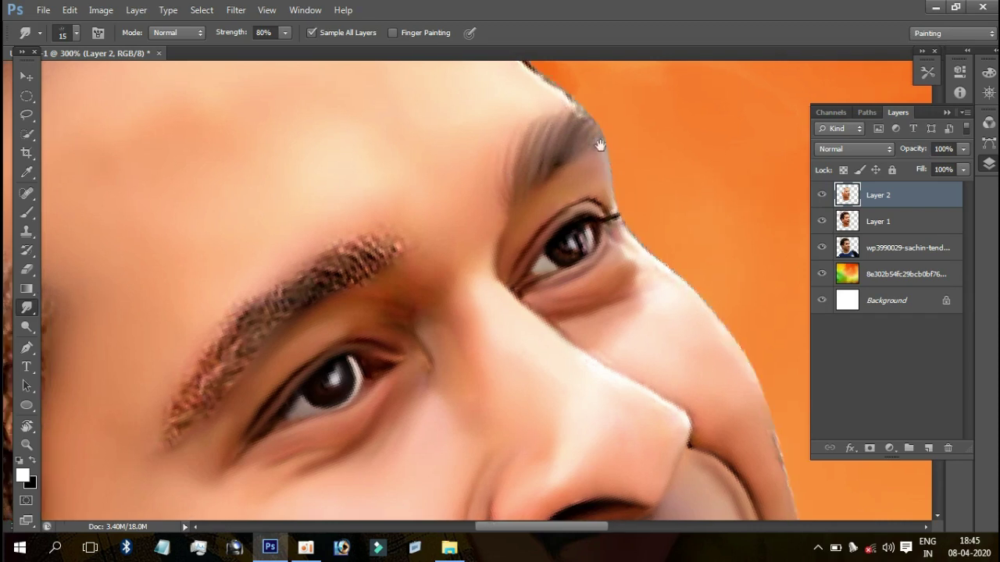
Step: Soften the other eyebrow's outer tip and upper hairs, rotating the view to follow it
drag(596, 149, 710, 93)
drag(569, 138, 595, 191)
mouse_move(568, 157)
mouse_down()
mouse_move(534, 150)
mouse_move(513, 161)
mouse_move(547, 172)
mouse_move(569, 199)
mouse_move(519, 182)
mouse_up()
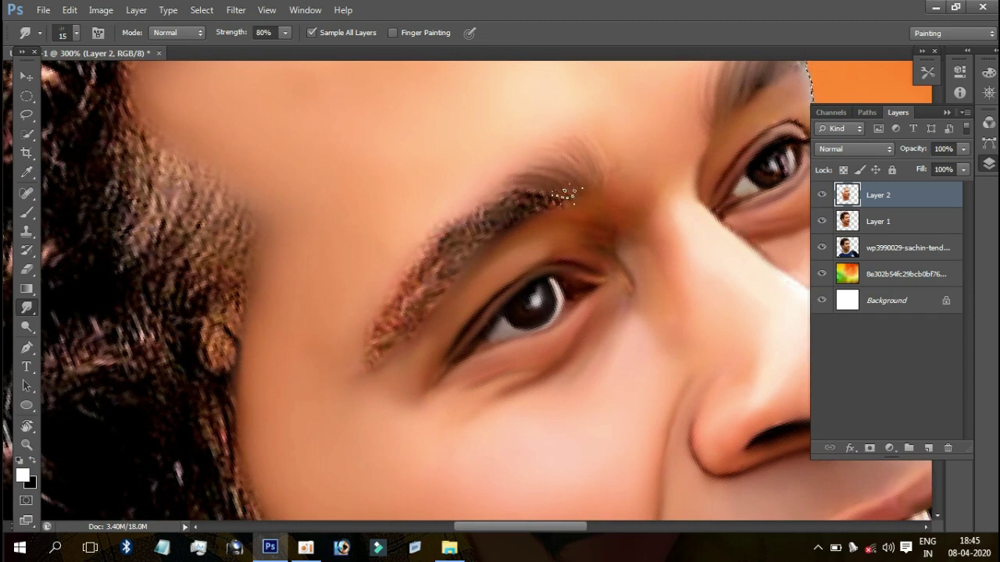
key(r)
mouse_move(617, 171)
mouse_down()
mouse_move(555, 116)
mouse_move(504, 161)
mouse_move(575, 109)
mouse_move(553, 112)
mouse_up()
drag(461, 223, 483, 164)
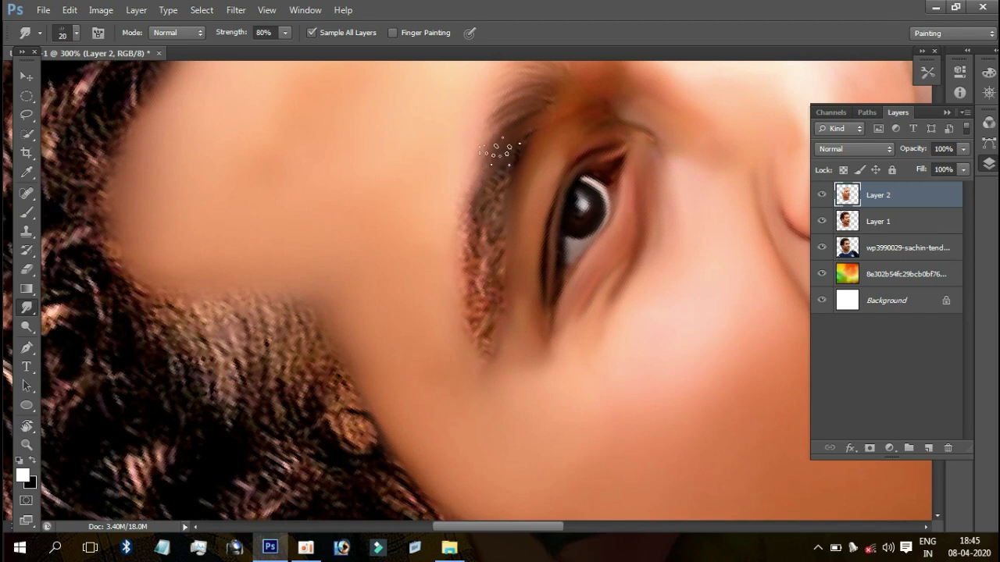
drag(473, 202, 499, 224)
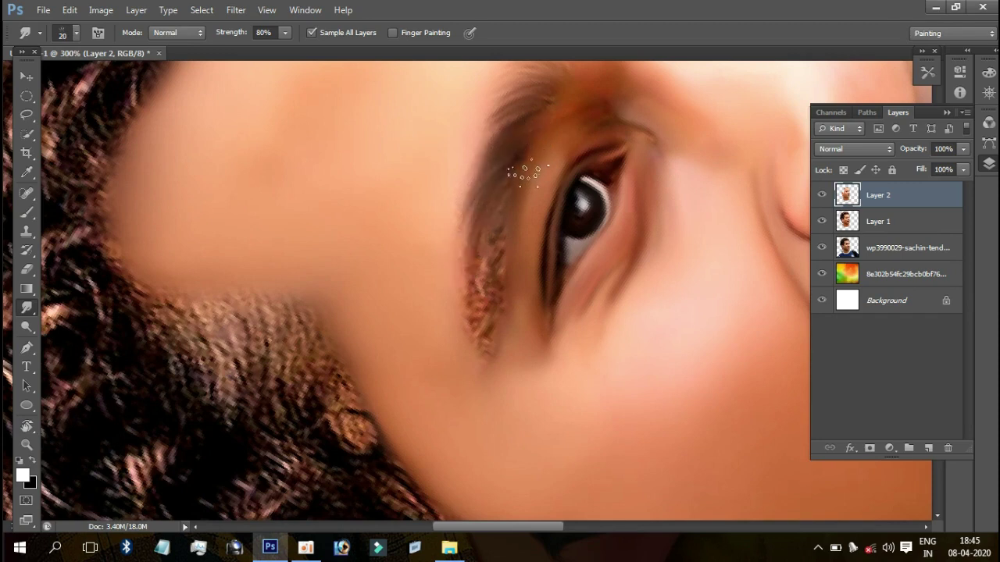
drag(495, 351, 486, 339)
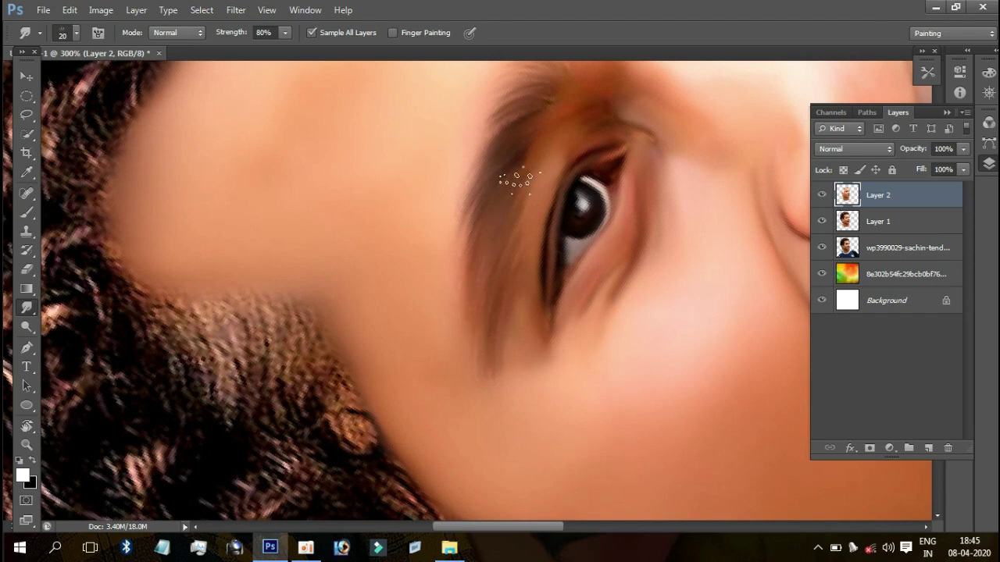
drag(500, 130, 469, 227)
key(ctrl+z)
Step: Streak the eyebrow hairs downward, then zoom out to the whole face
drag(540, 99, 585, 179)
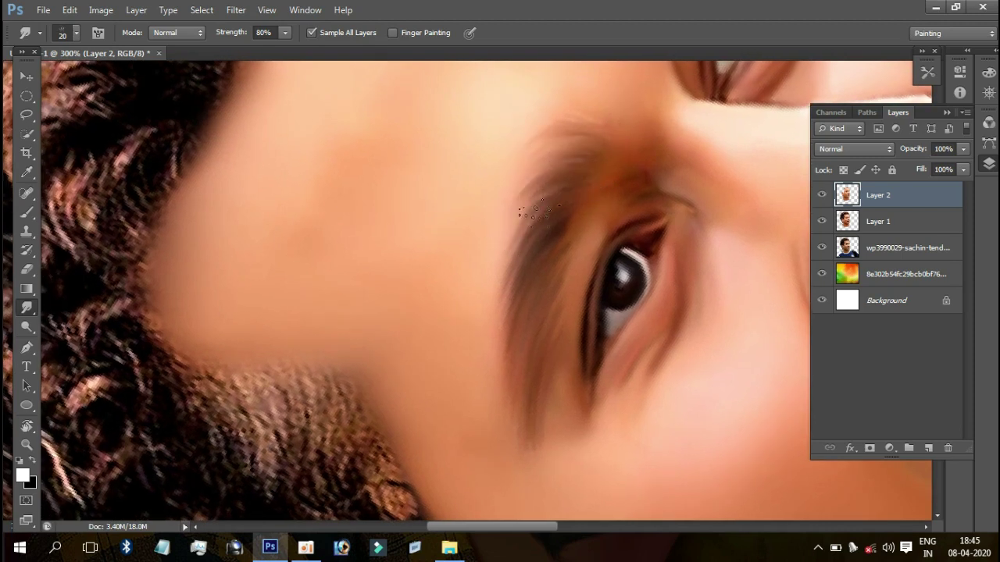
mouse_move(577, 133)
mouse_down()
mouse_move(639, 181)
mouse_move(581, 263)
mouse_up()
drag(667, 199, 603, 234)
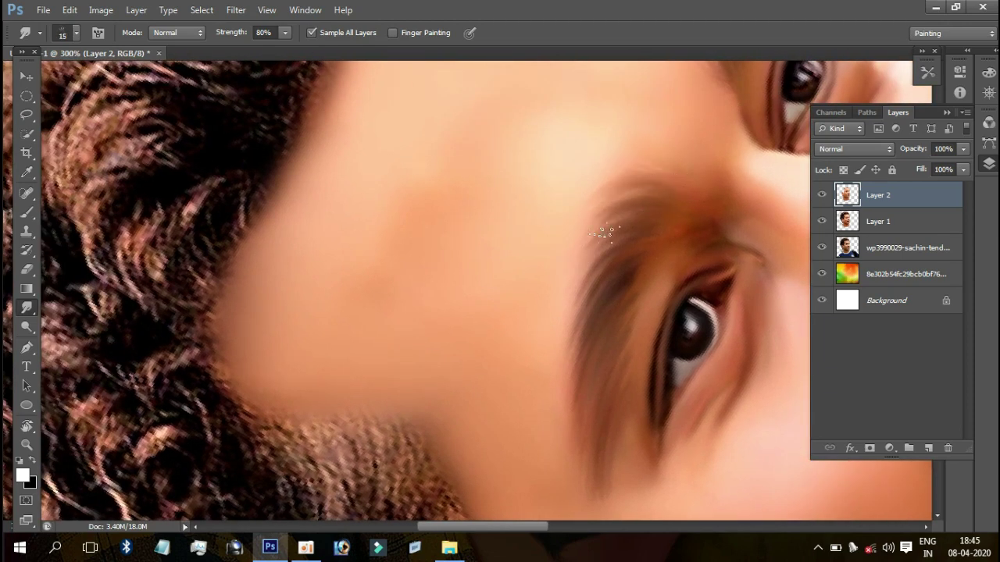
drag(670, 200, 607, 224)
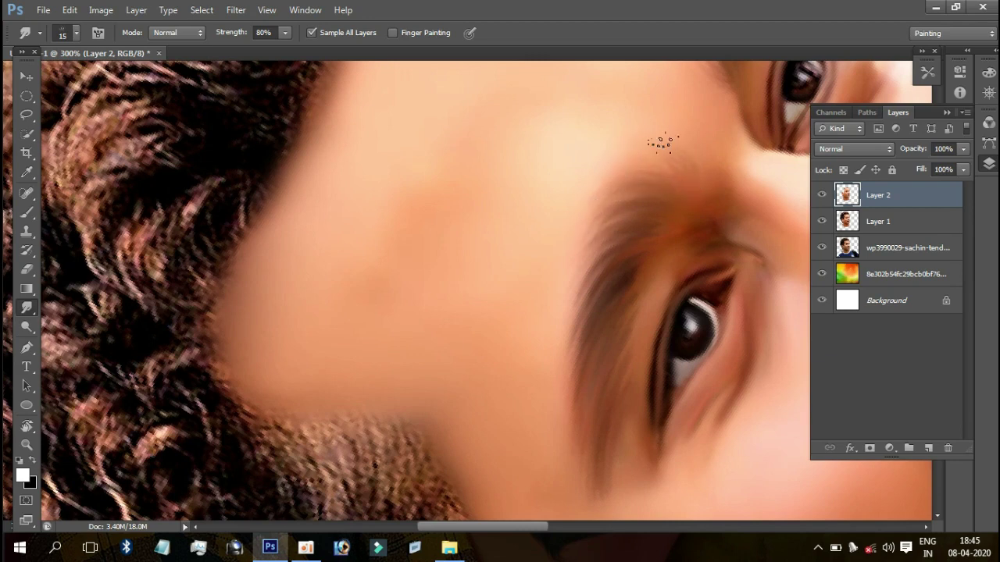
key(ctrl+minus)
key(ctrl+minus)
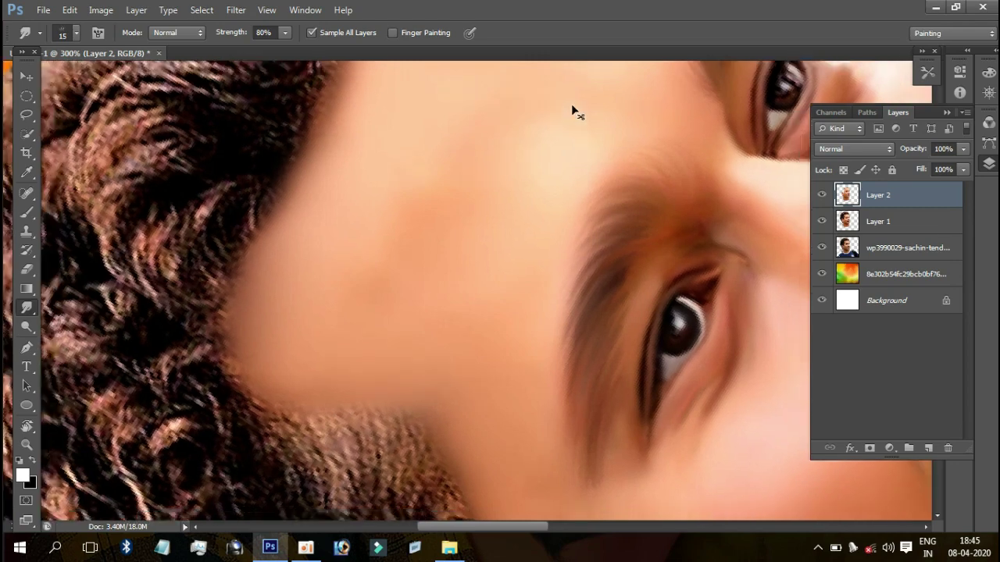
Step: Zoom in on the eyebrow and eye by the face edge and fine-tune the brush size
key(ctrl+plus)
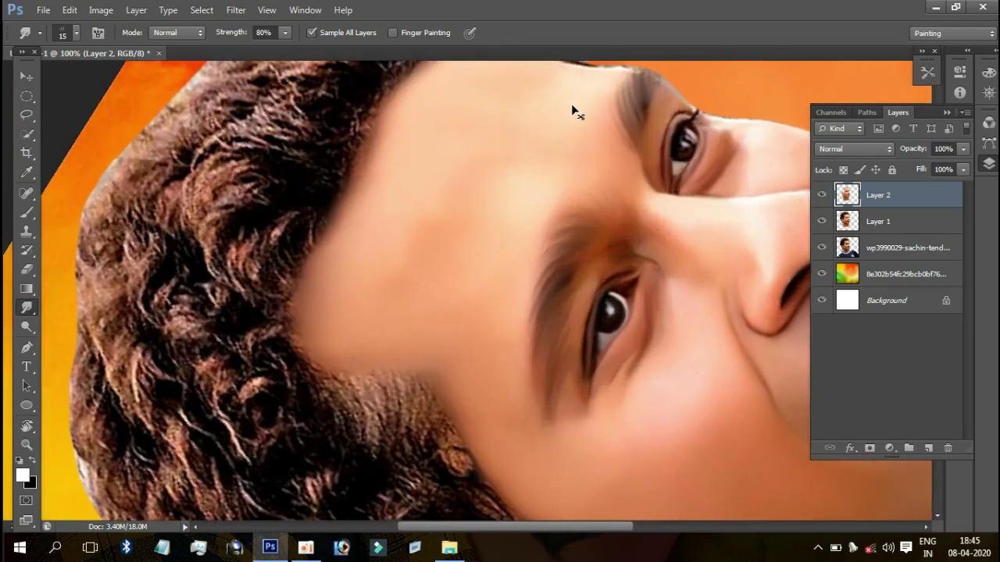
key(ctrl+plus)
key(ctrl+plus)
key(ctrl+plus)
drag(552, 193, 446, 263)
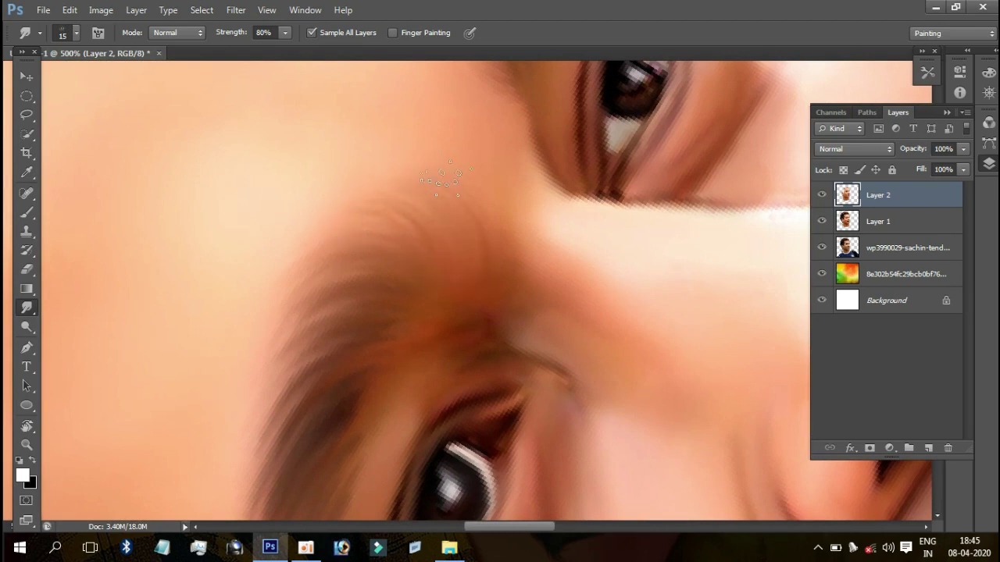
drag(422, 191, 419, 310)
key(bracketleft)
key(bracketleft)
key(bracketleft)
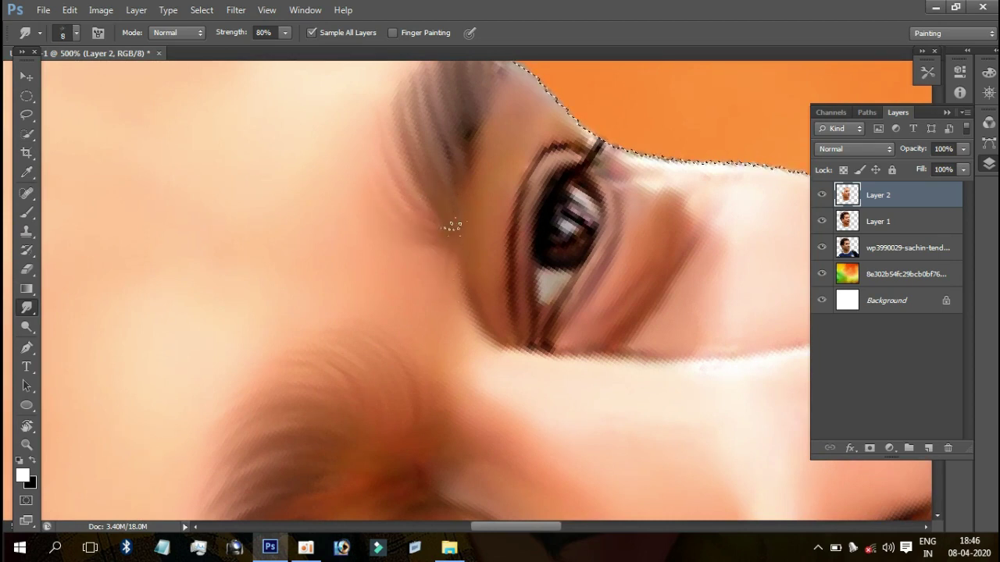
key(bracketright)
Step: Zoom out to the whole rotated portrait and select the wp3990029 photo layer
key(ctrl+minus)
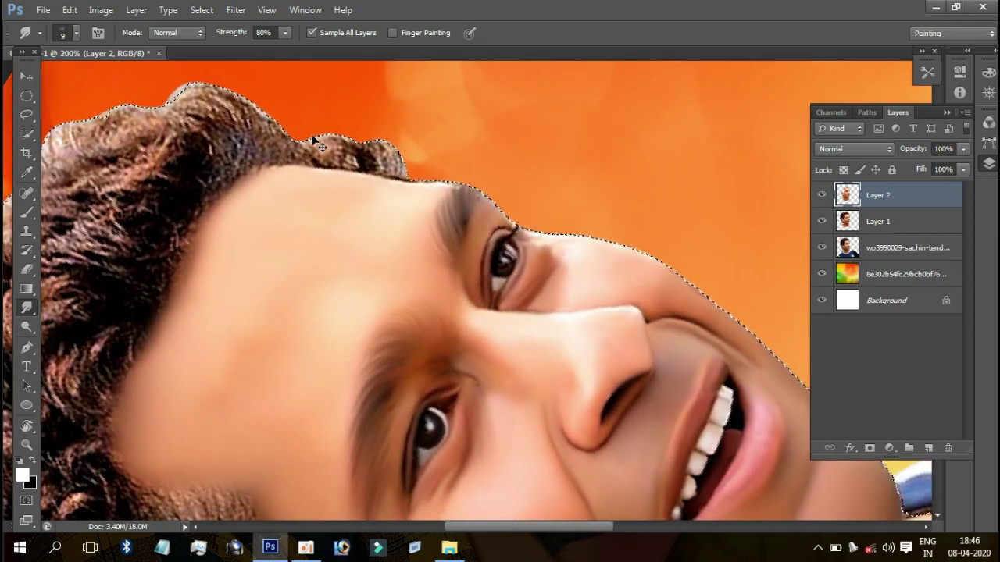
key(ctrl+minus)
key(ctrl+minus)
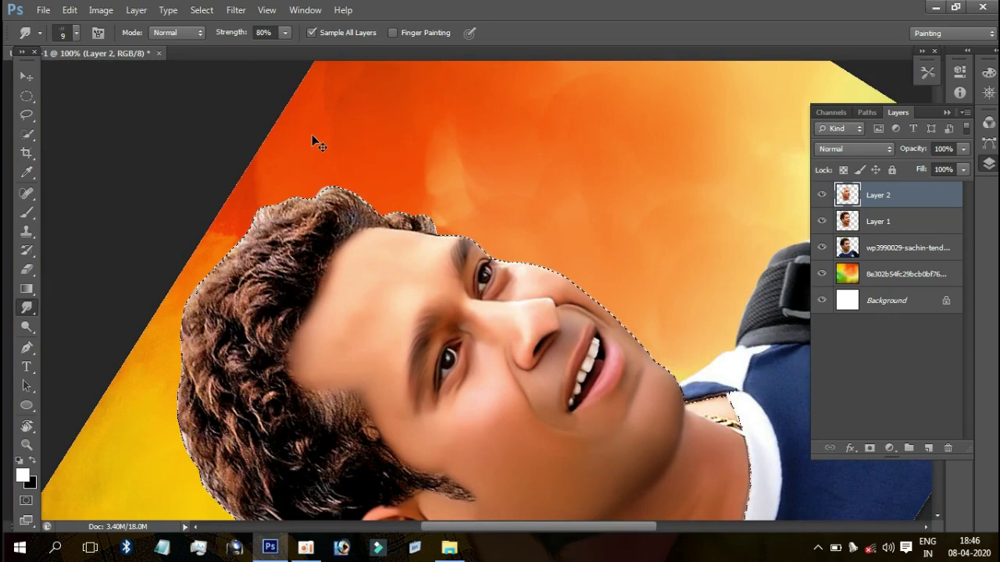
key(ctrl+plus)
key(ctrl+minus)
key(ctrl+minus)
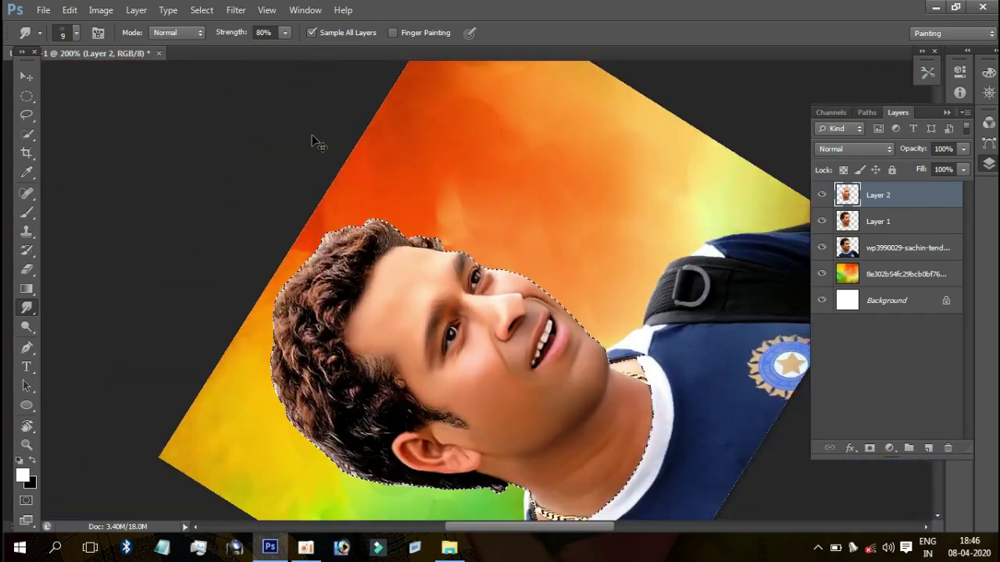
key(ctrl+minus)
mouse_move(328, 205)
mouse_down()
mouse_move(457, 173)
mouse_move(535, 179)
mouse_up()
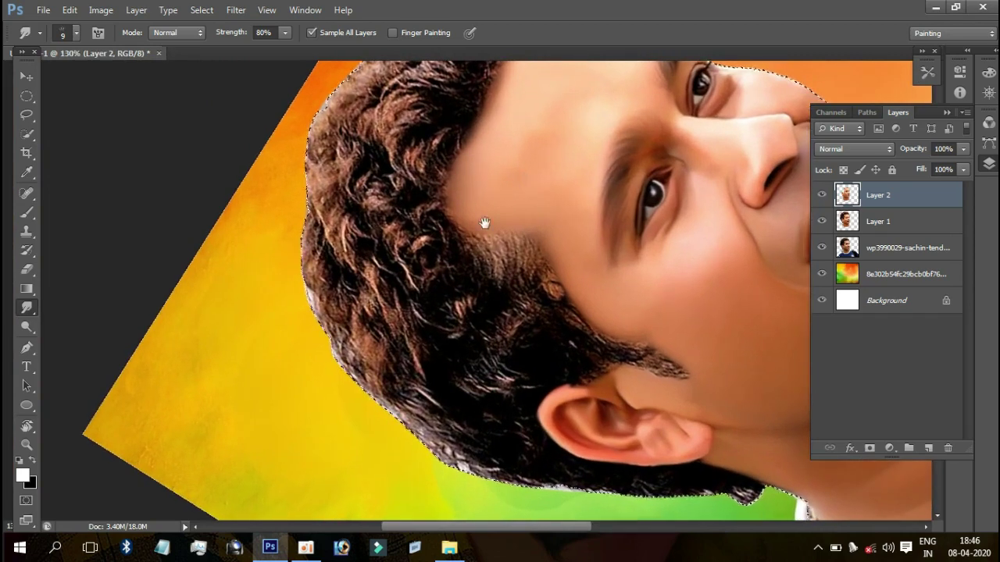
scroll(484, 227, up, 3)
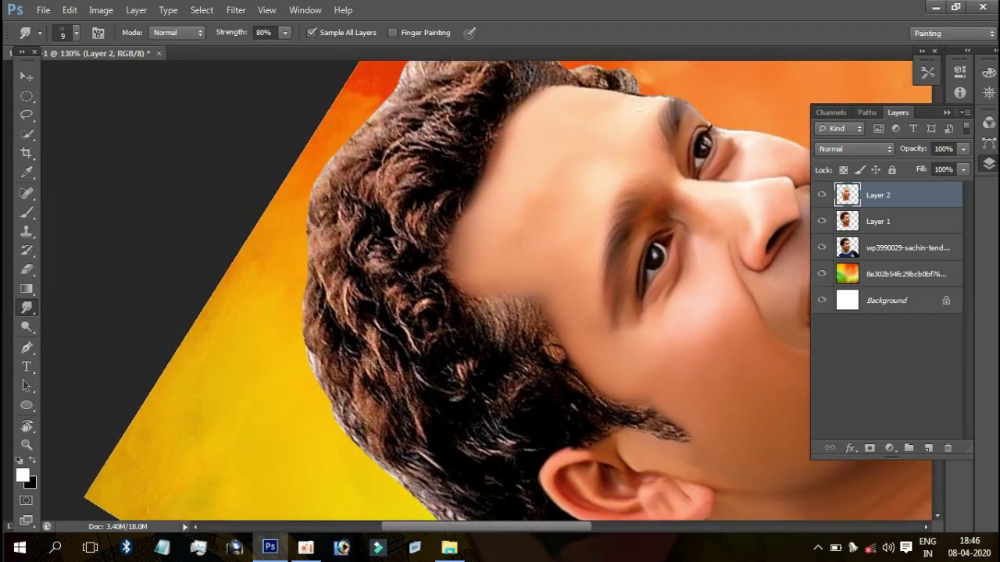
click(893, 246)
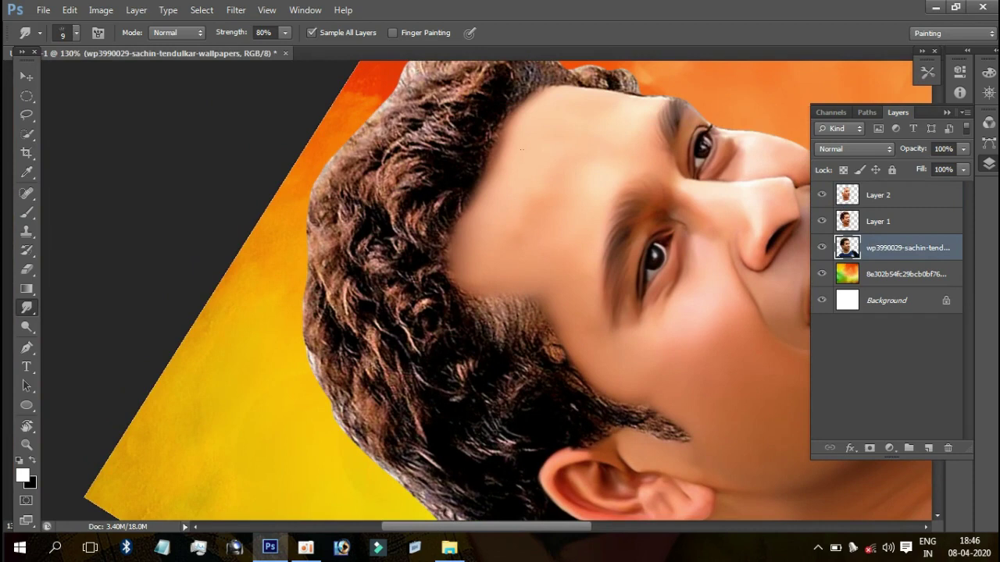
Step: Start a Pen path up the hairline and curve it around the back of the hair to the neck
key(p)
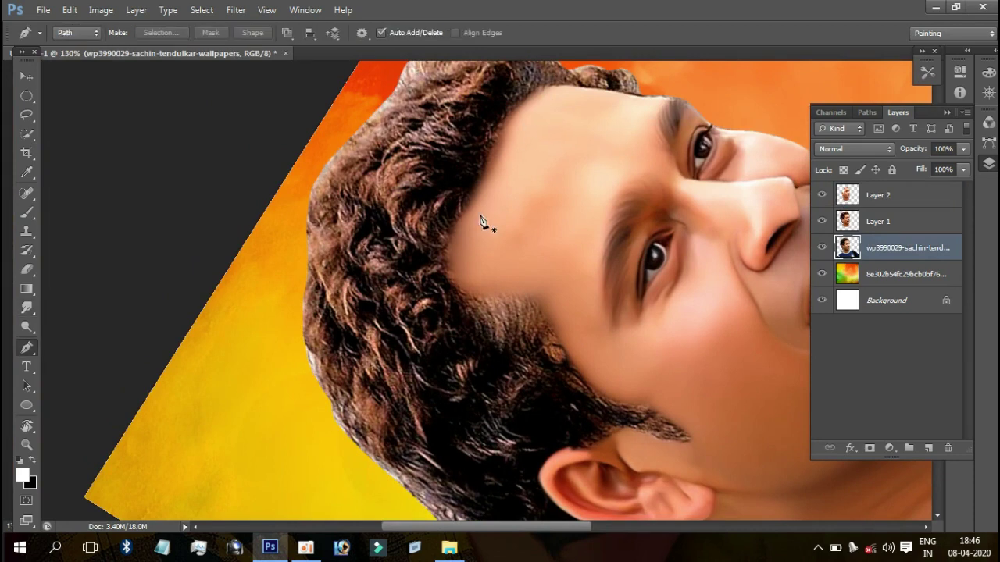
click(449, 275)
click(443, 246)
click(451, 230)
click(478, 190)
click(495, 148)
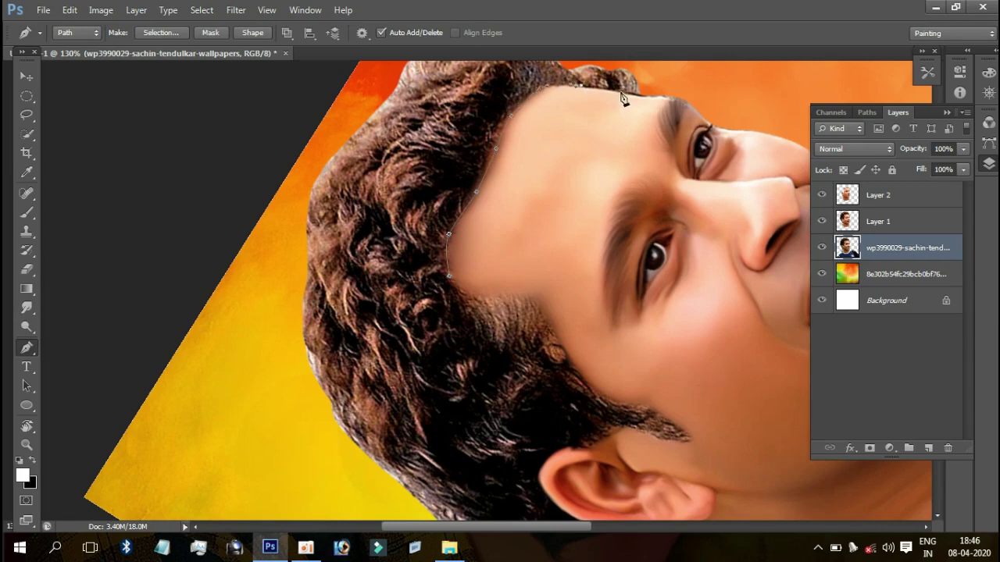
drag(649, 100, 622, 62)
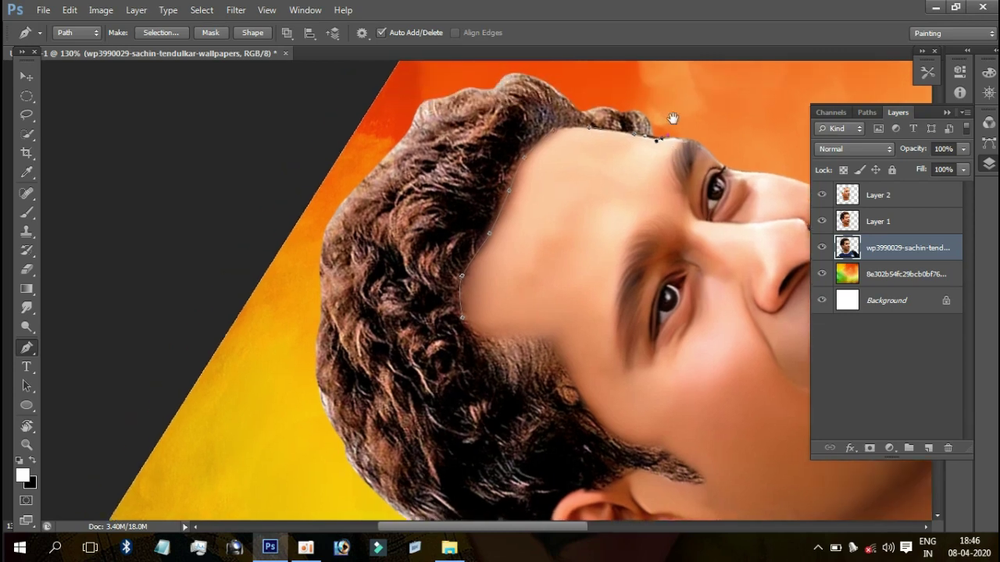
mouse_move(281, 289)
mouse_down()
mouse_move(286, 171)
mouse_move(285, 241)
mouse_move(339, 134)
mouse_move(281, 328)
mouse_move(286, 385)
mouse_up()
drag(328, 234, 258, 336)
drag(261, 388, 297, 416)
key(ctrl+z)
drag(176, 291, 234, 373)
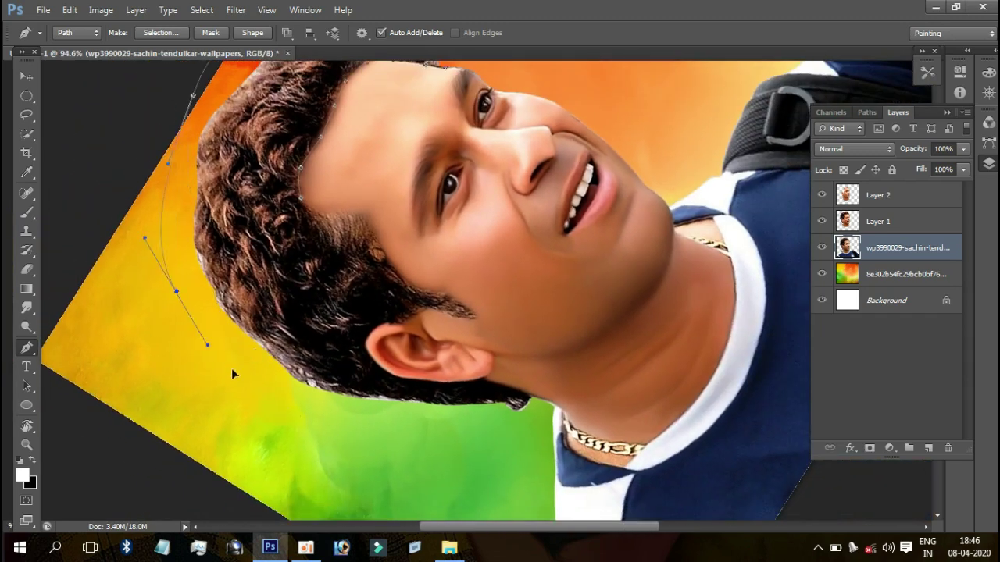
drag(418, 441, 462, 441)
Step: Trace the path around the ear and sideburn and close it around the hair
scroll(540, 397, up, 2)
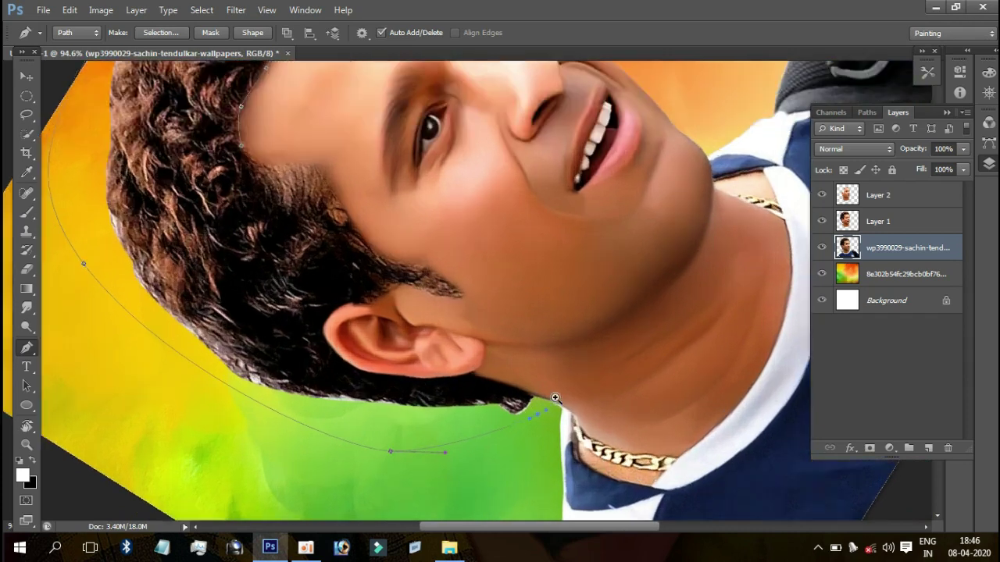
scroll(541, 397, up, 2)
click(446, 365)
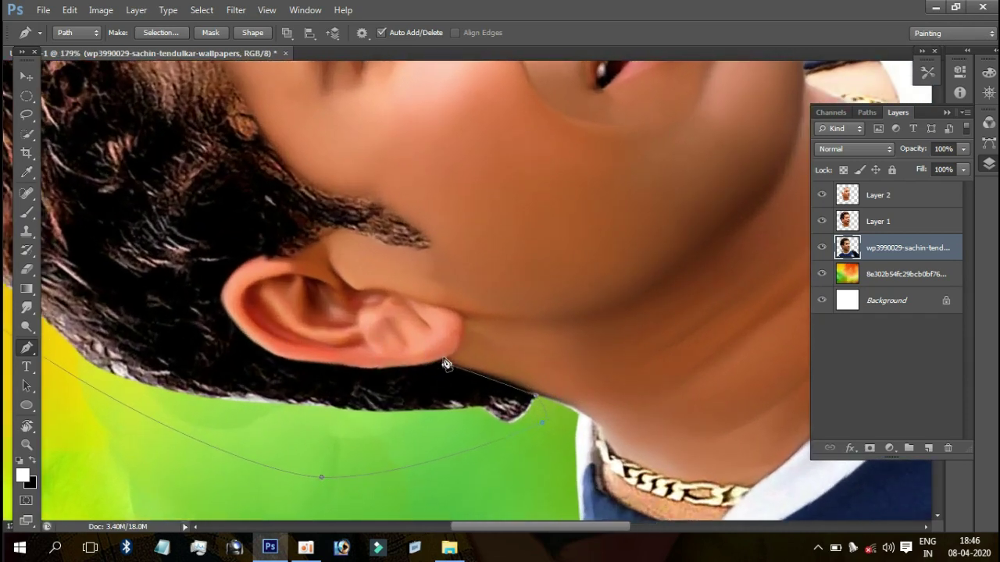
click(446, 365)
drag(275, 354, 221, 324)
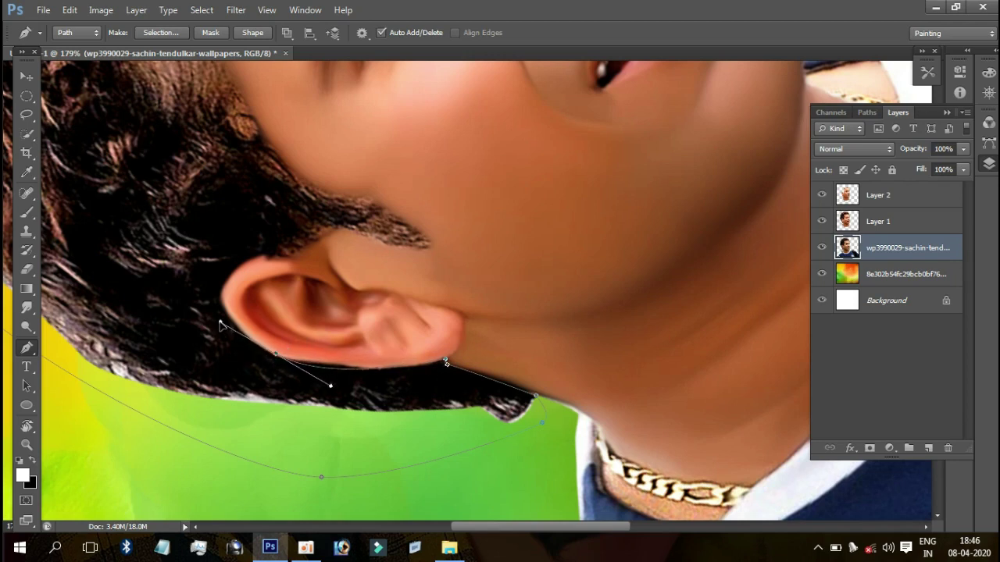
key(ctrl+z)
drag(357, 372, 272, 356)
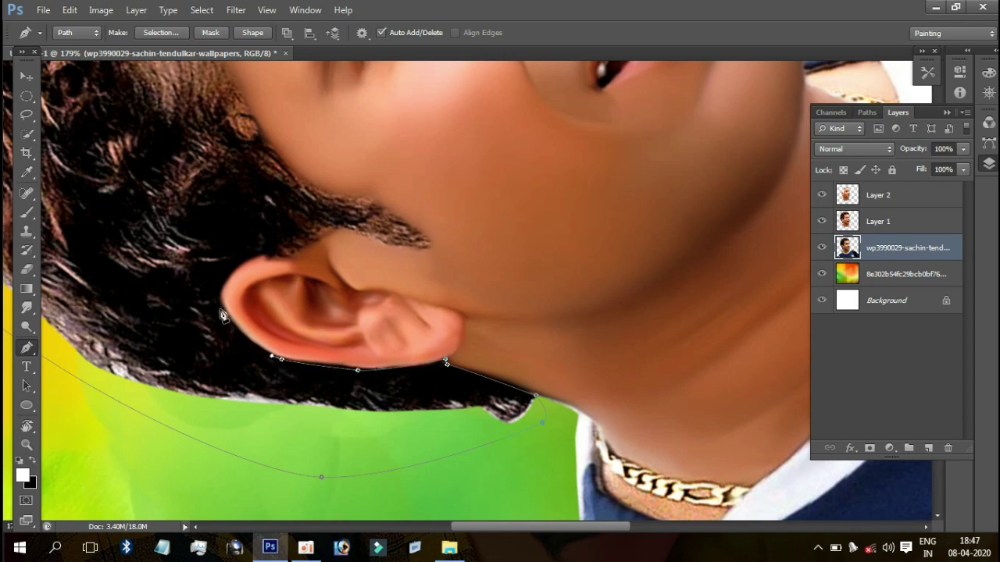
mouse_move(223, 292)
mouse_down()
mouse_move(229, 275)
mouse_move(284, 251)
mouse_up()
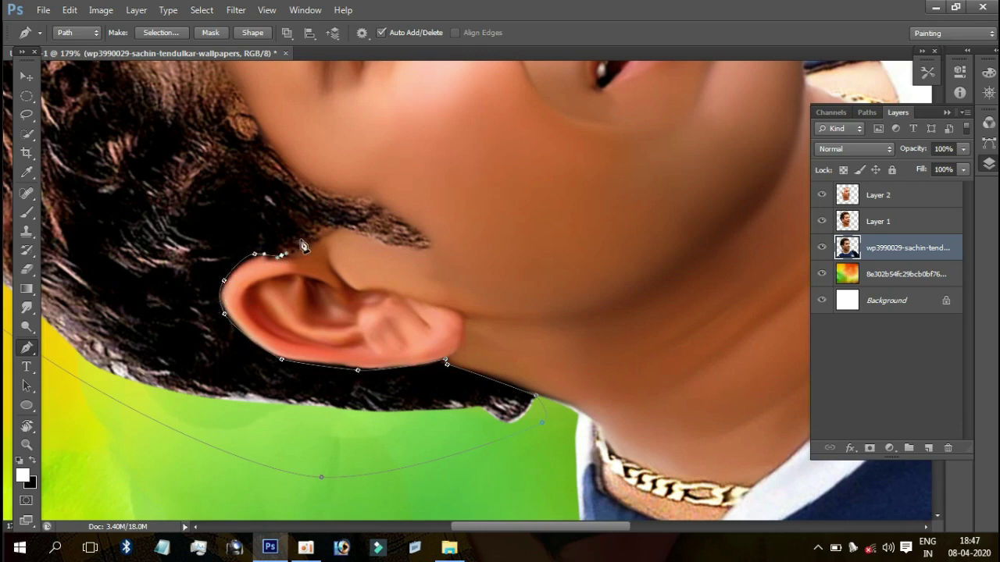
drag(334, 231, 424, 248)
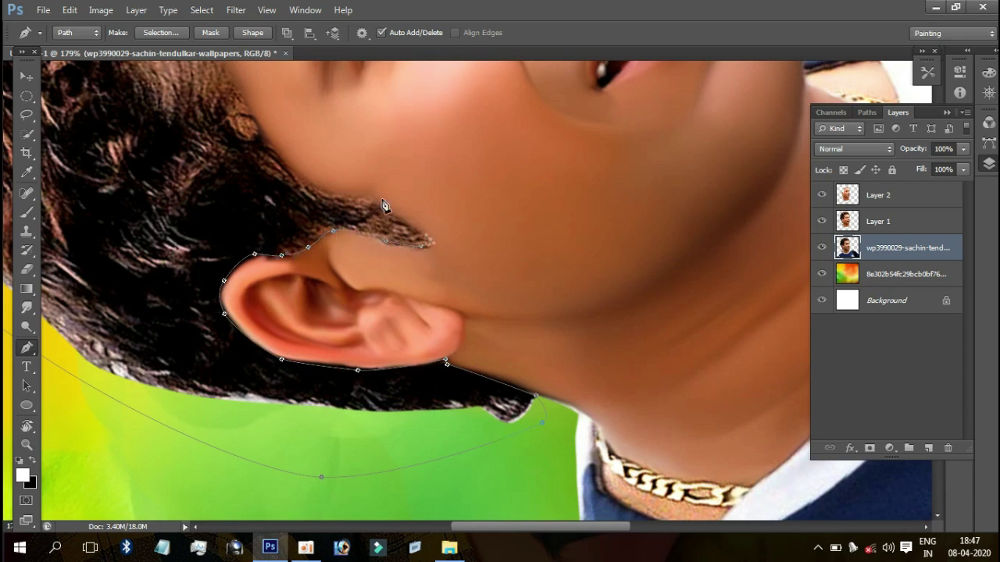
mouse_move(378, 198)
mouse_down()
mouse_move(315, 190)
mouse_move(328, 223)
mouse_move(373, 242)
mouse_up()
drag(375, 278, 361, 264)
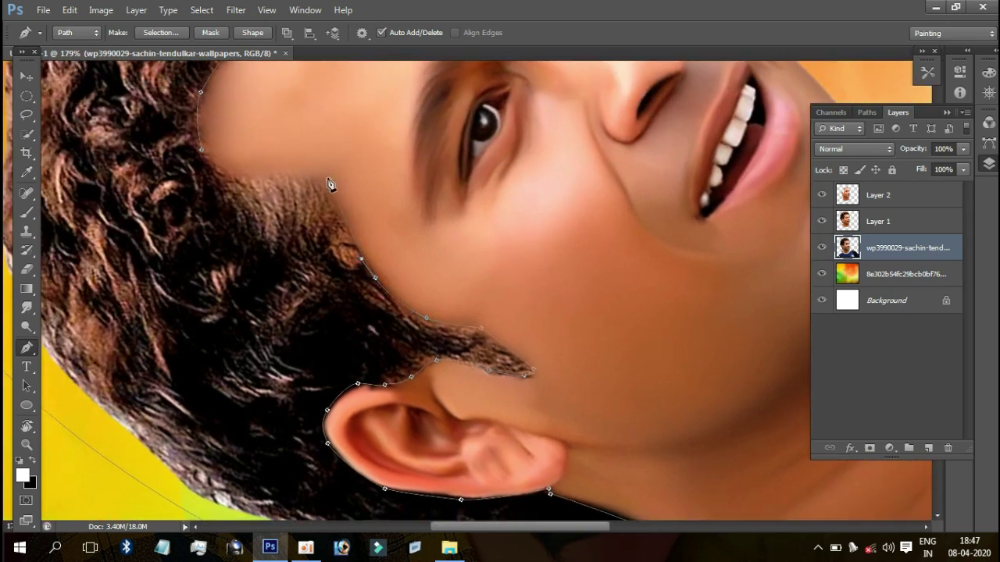
click(226, 171)
click(206, 150)
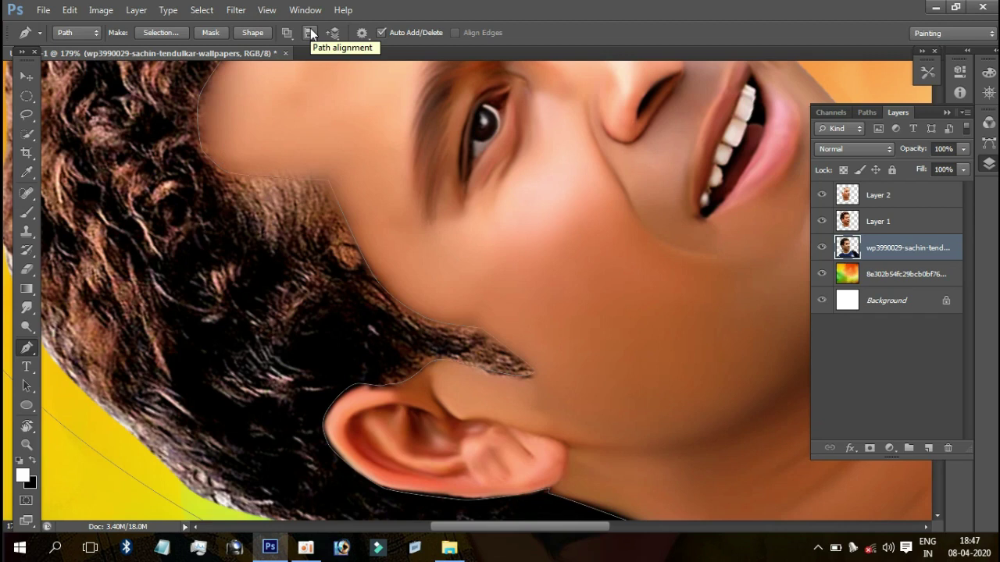
Step: Convert the path to a selection, copy it to Layer 3, and bring it to the top
key(ctrl+Return)
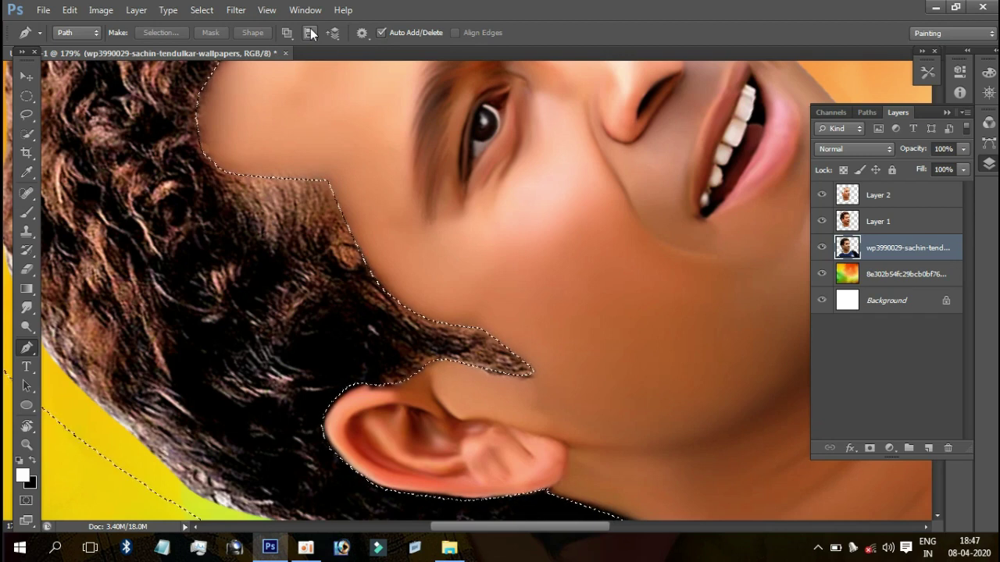
key(ctrl+j)
key(ctrl+shift+bracketright)
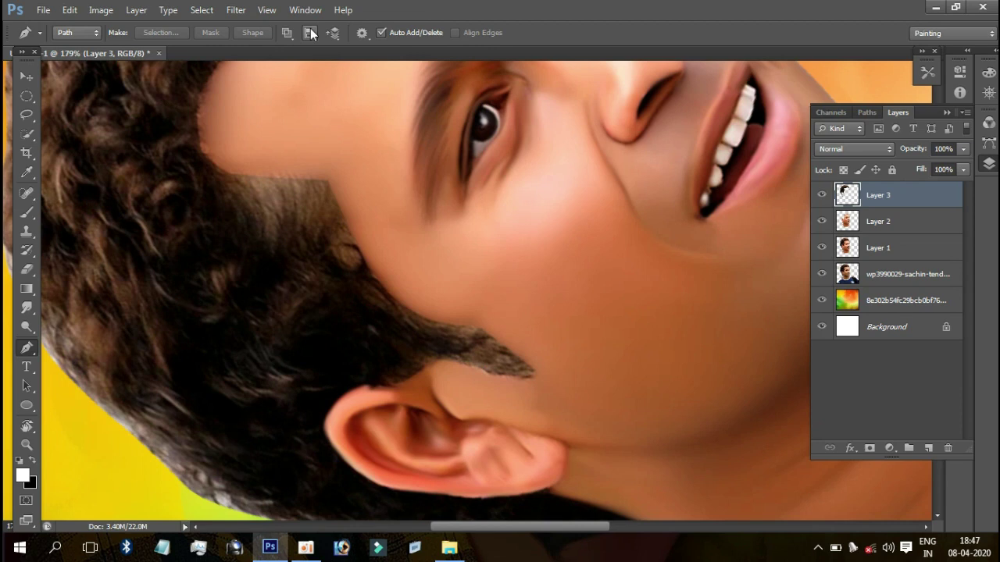
Step: Duplicate the hair layer as Layer 3 copy and raise its Levels black point to 12
scroll(458, 242, down, 5)
scroll(448, 223, up, 2)
scroll(440, 223, up, 2)
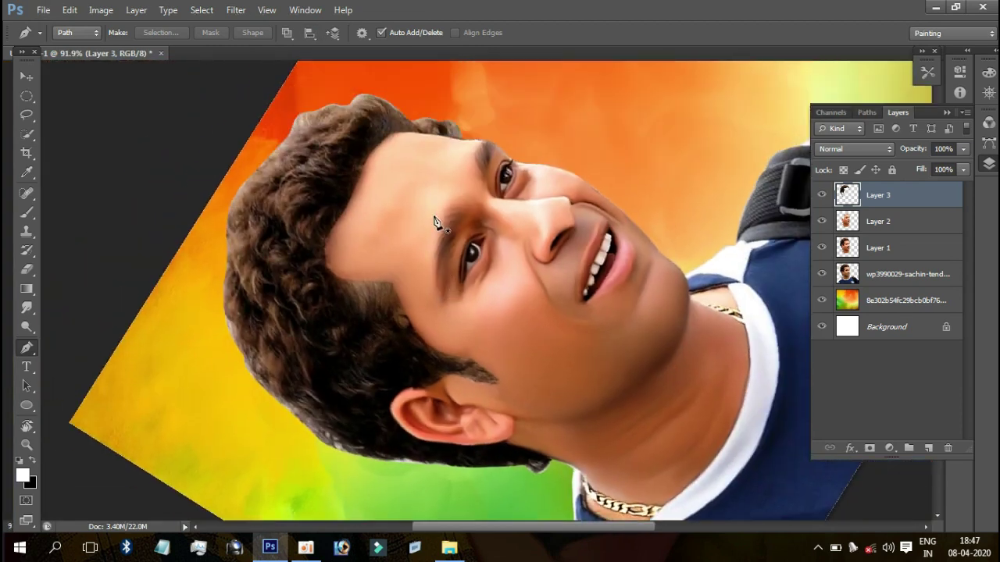
scroll(391, 187, up, 2)
scroll(355, 150, up, 2)
scroll(301, 172, up, 2)
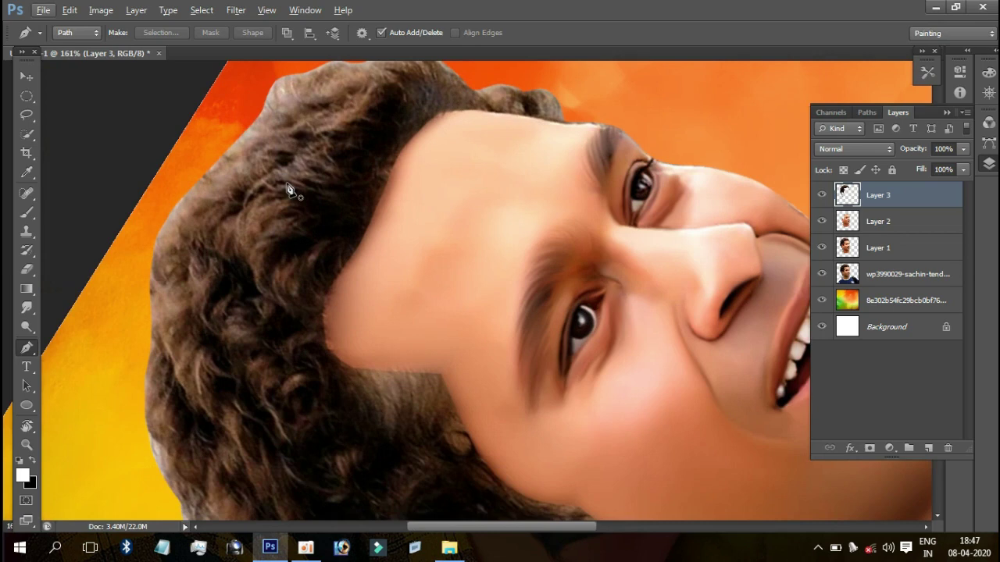
key(b)
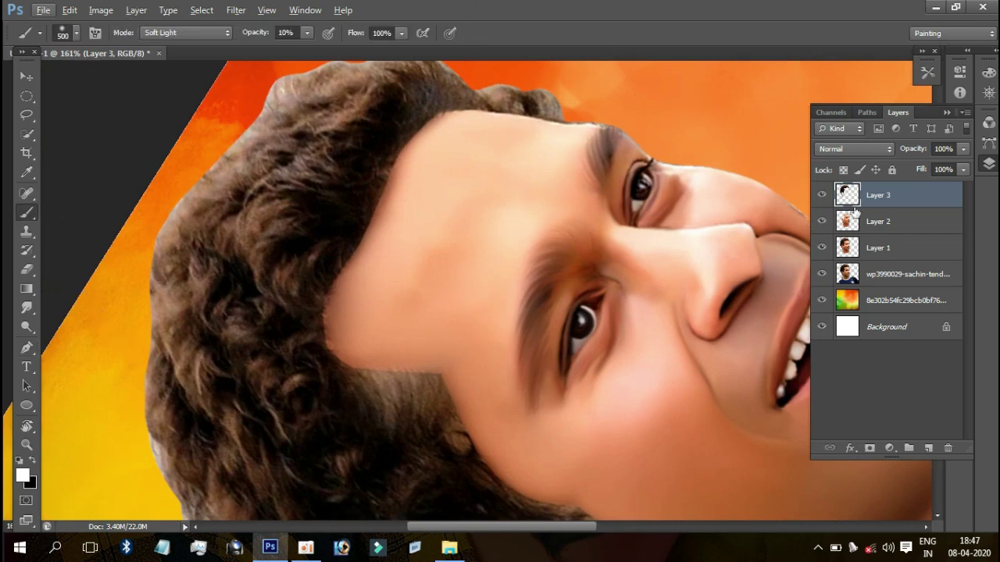
key(ctrl+j)
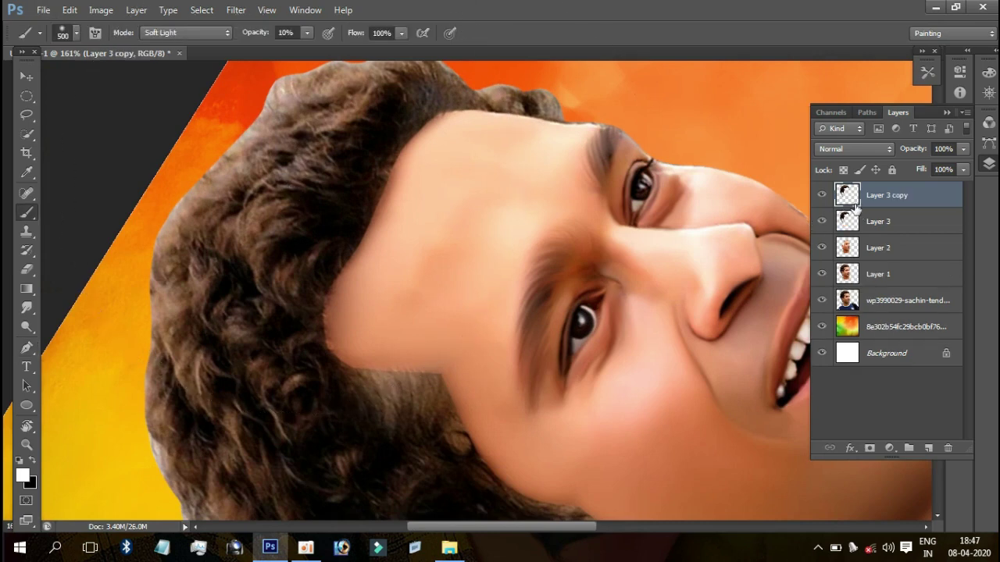
key(ctrl+l)
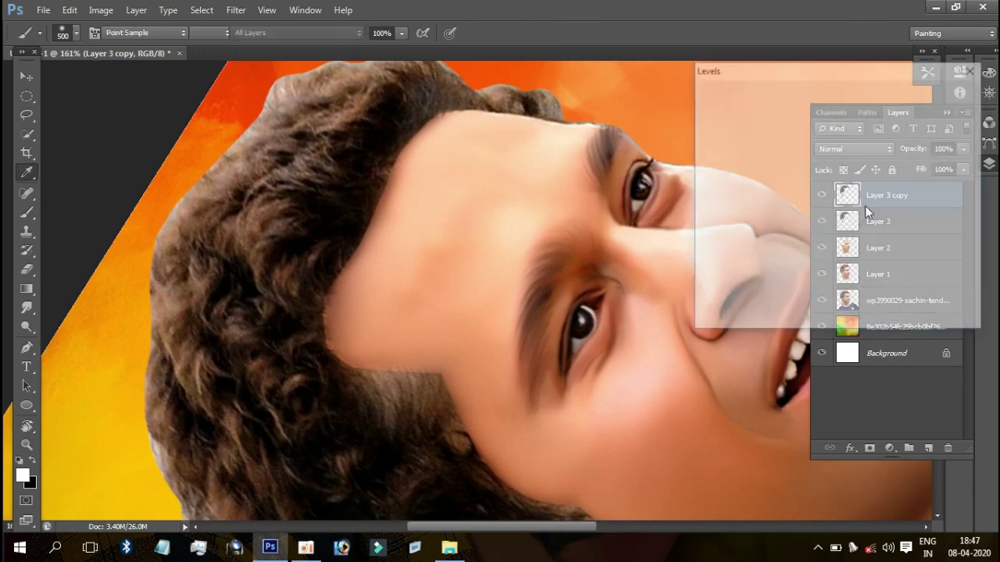
drag(711, 233, 719, 233)
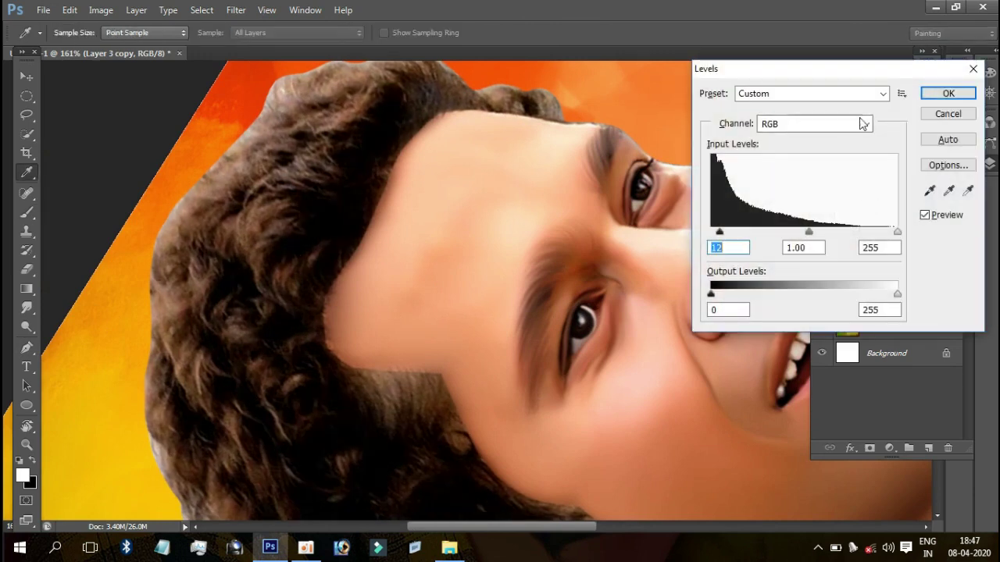
click(926, 94)
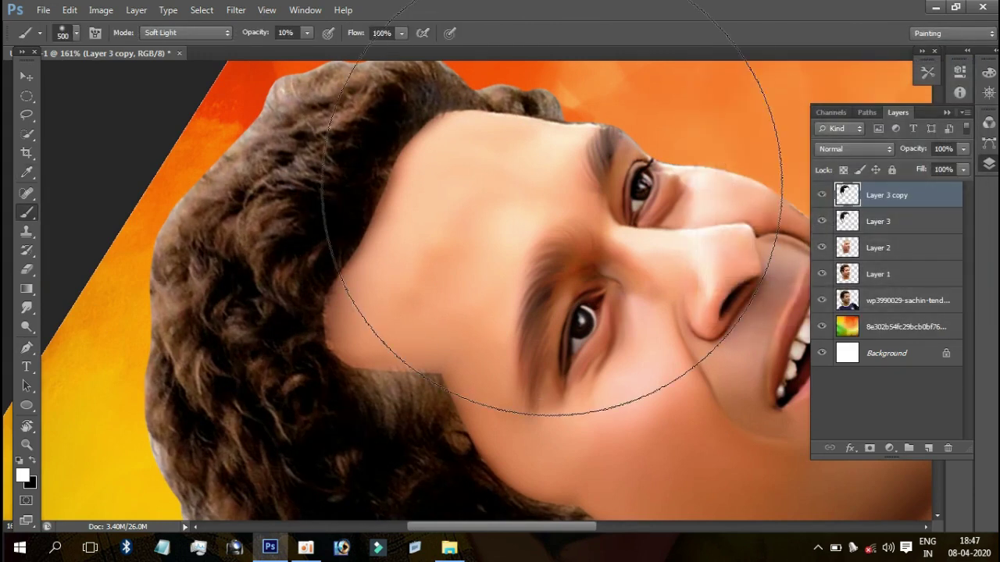
key(bracketleft)
key(bracketleft)
key(bracketleft)
key(bracketleft)
Step: Paint a 50%-opacity magenta tint over the top of the hair on the hair copy layer
scroll(391, 246, up, 1)
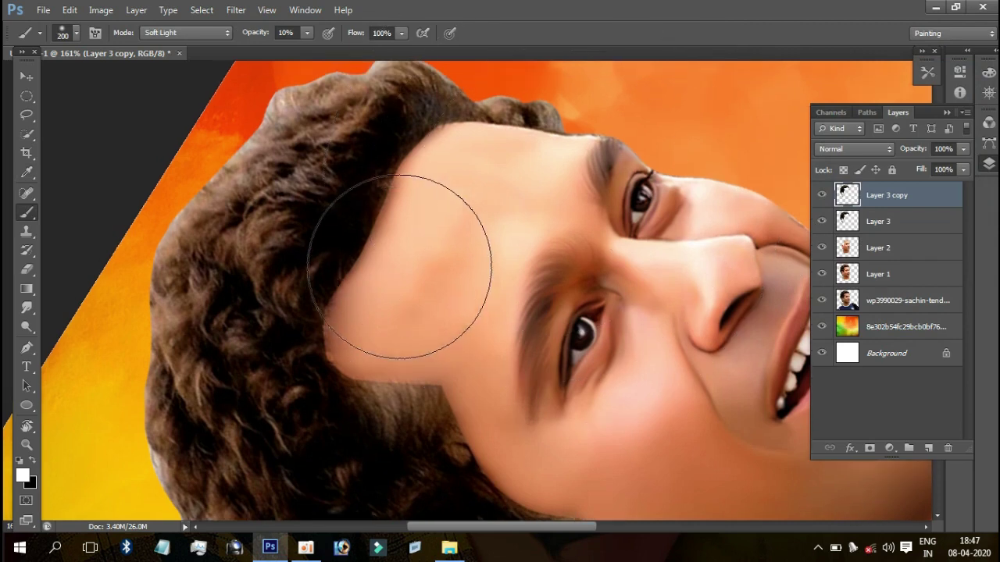
click(985, 73)
click(871, 99)
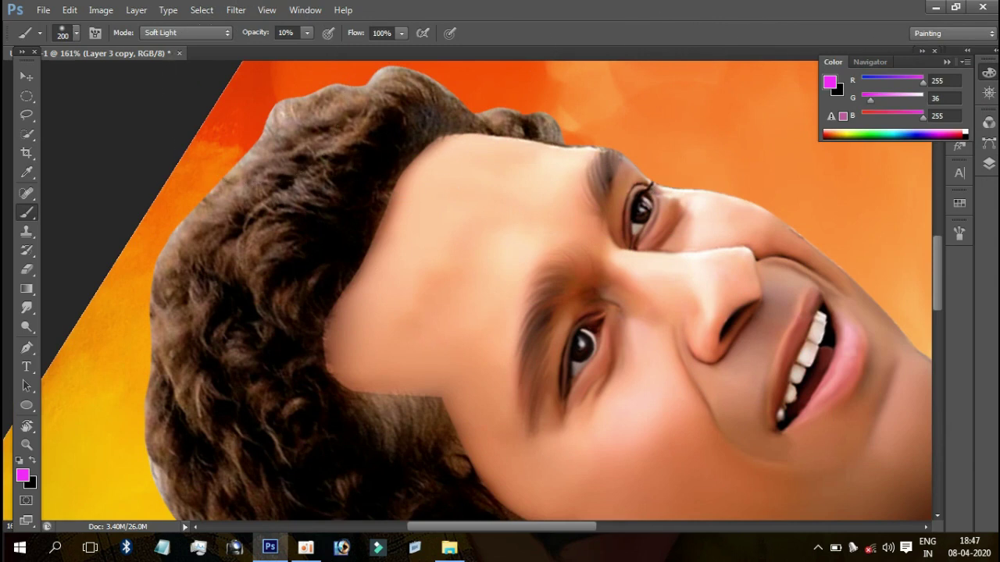
click(947, 63)
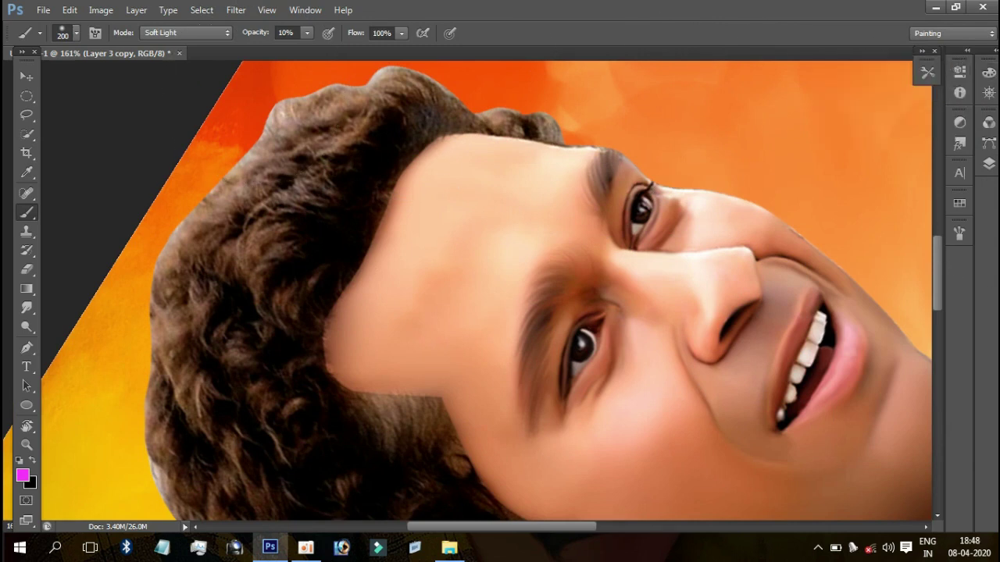
click(989, 163)
ctrl+click(846, 195)
scroll(112, 190, down, 2)
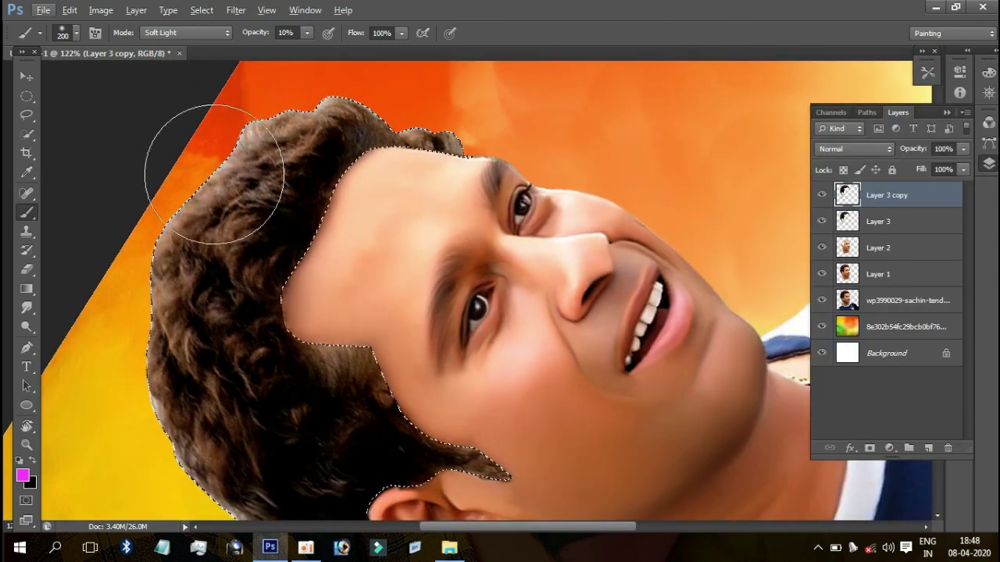
scroll(234, 138, down, 2)
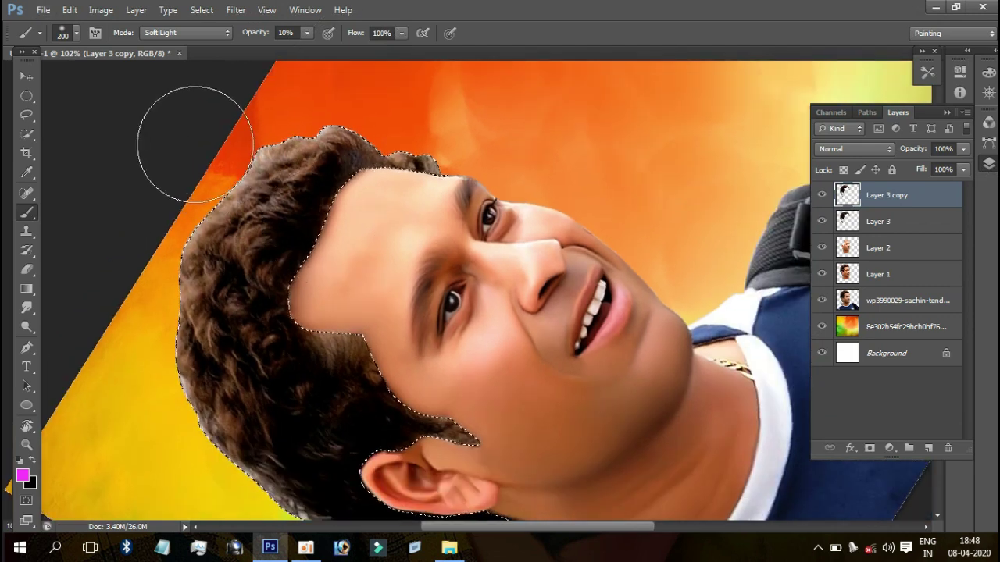
scroll(196, 139, up, 1)
key(5)
drag(355, 96, 189, 138)
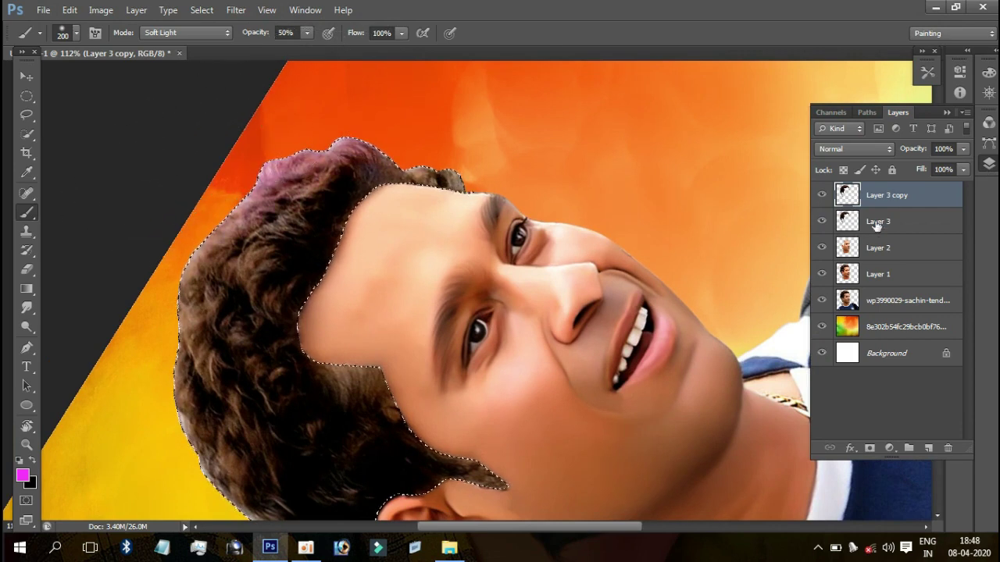
Step: Mix a cyan paint colour using the Color panel sliders
click(988, 74)
drag(901, 122, 877, 120)
click(895, 98)
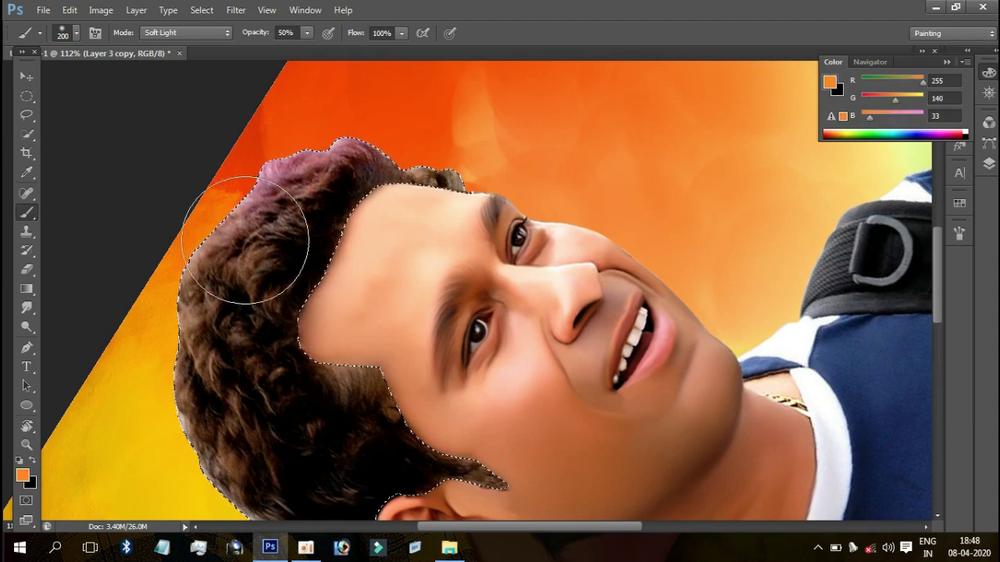
drag(257, 363, 351, 246)
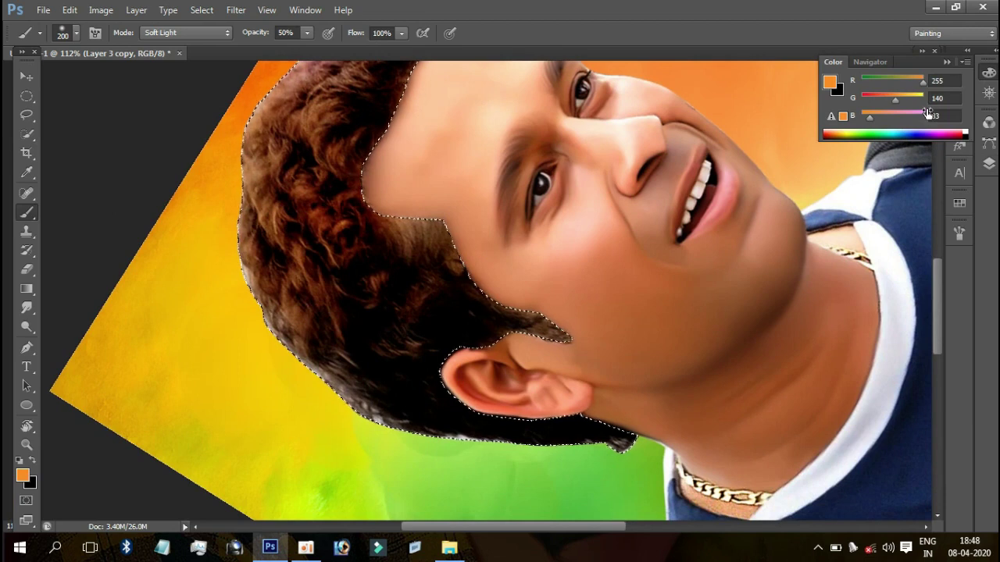
click(875, 100)
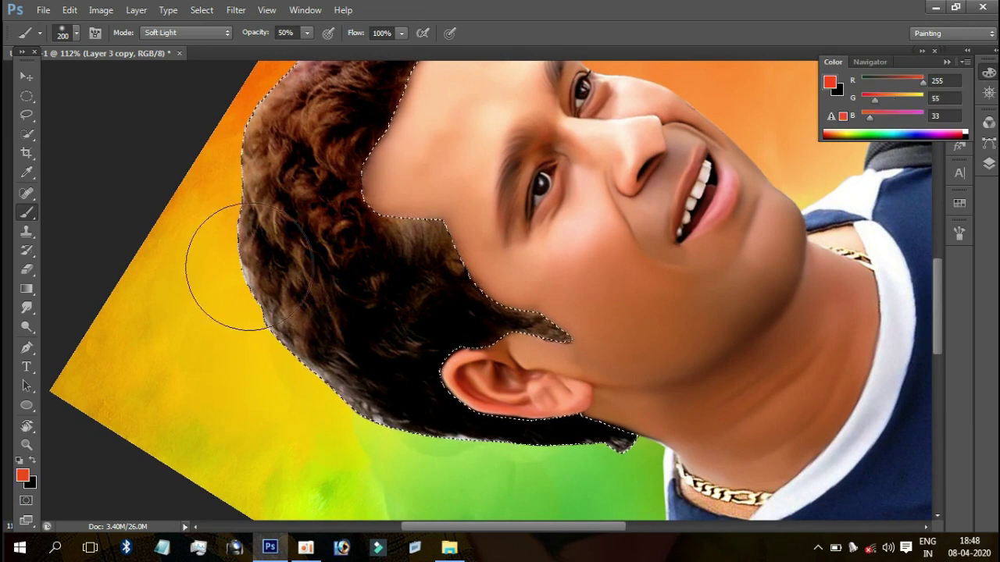
drag(905, 114, 911, 117)
click(915, 101)
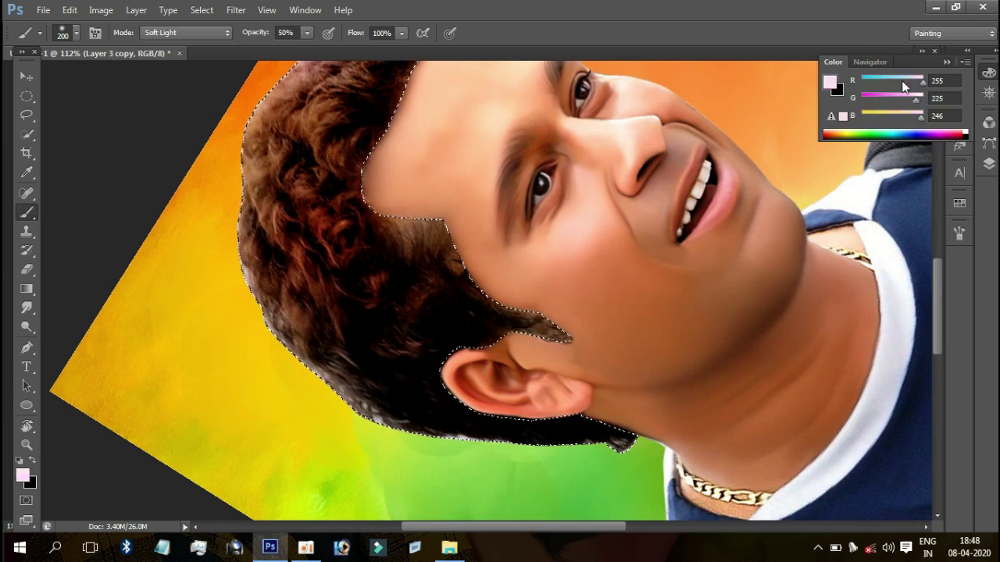
drag(923, 81, 869, 81)
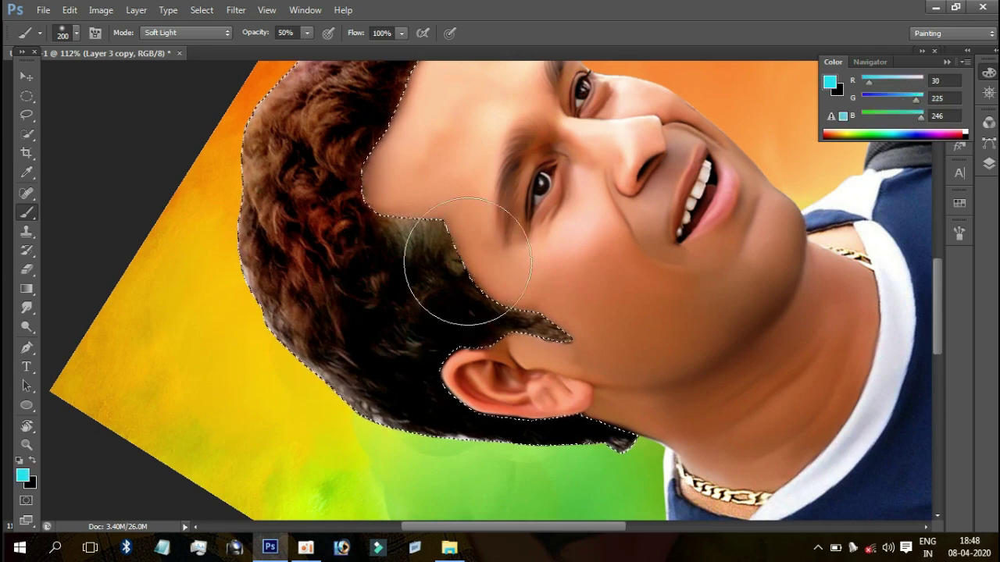
drag(470, 186, 523, 293)
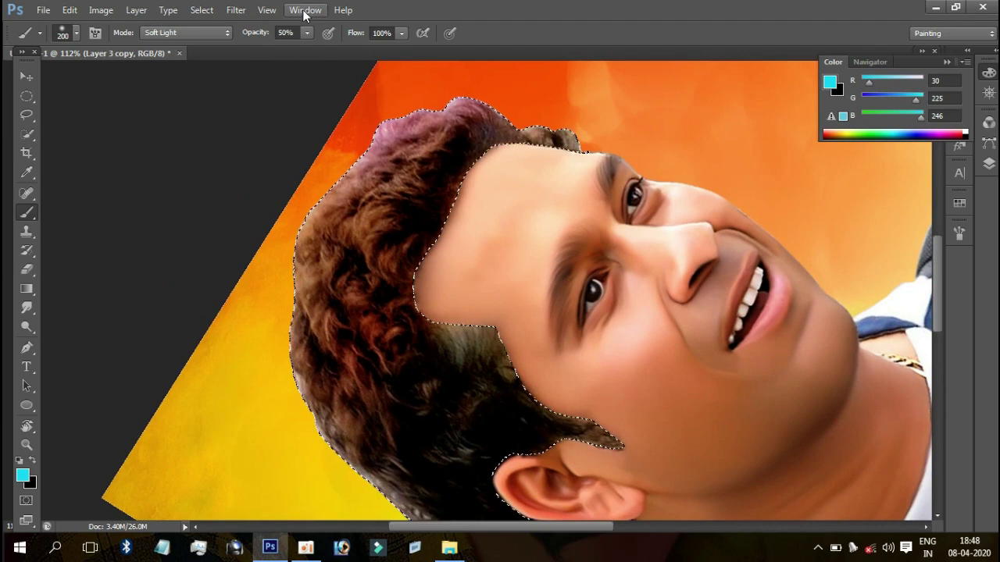
Step: Switch the brush blend mode to Normal and tidy away the tool presets panel
click(186, 33)
click(186, 50)
drag(491, 424, 413, 323)
key(ctrl+z)
scroll(485, 268, down, 1)
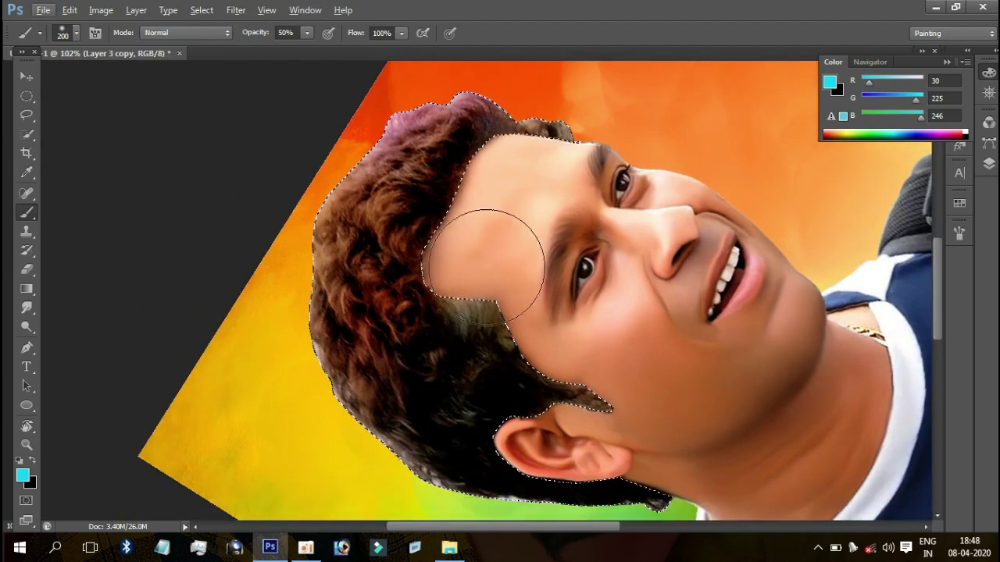
click(988, 72)
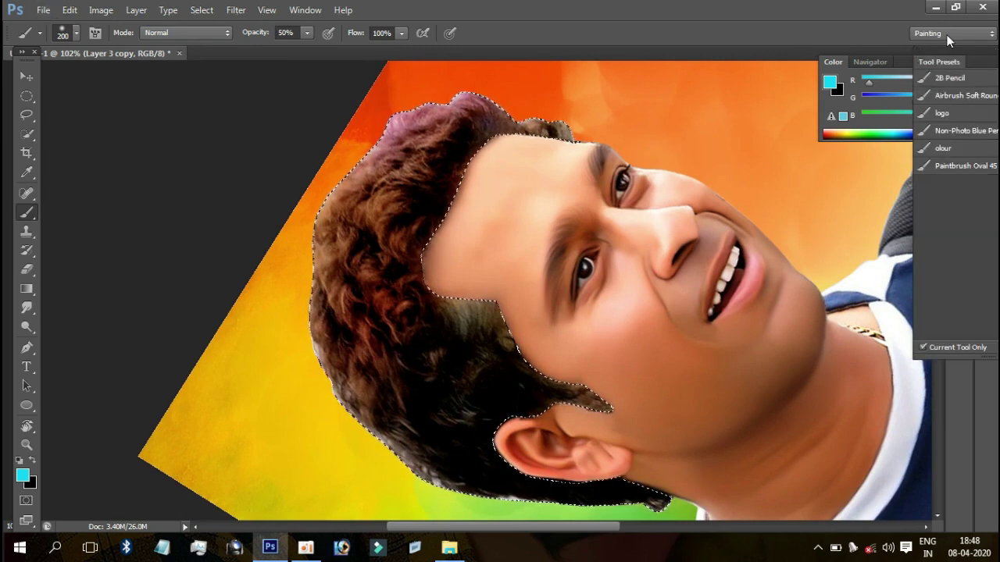
click(929, 58)
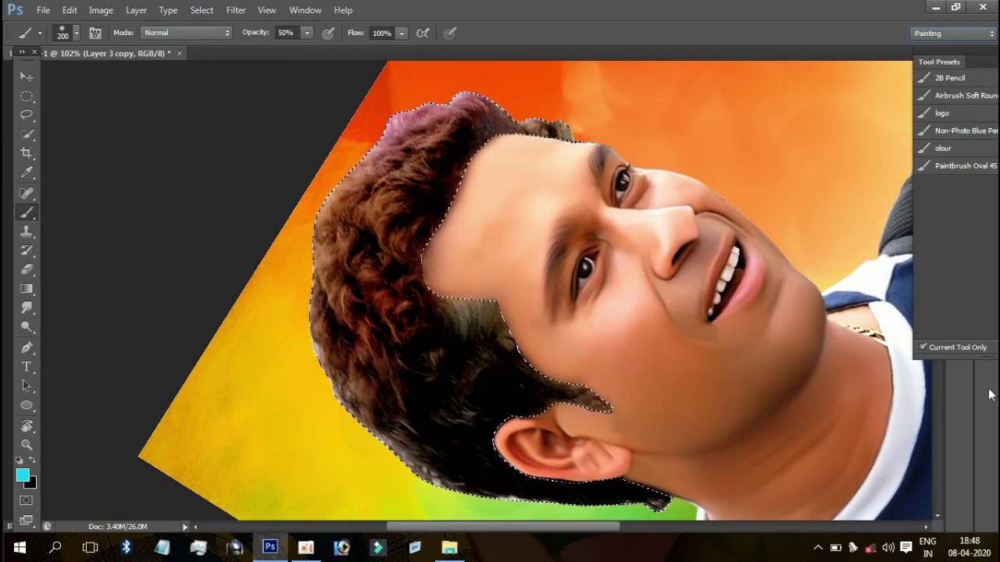
mouse_move(945, 61)
mouse_down()
mouse_move(838, 57)
mouse_move(879, 75)
mouse_move(924, 77)
mouse_up()
click(943, 47)
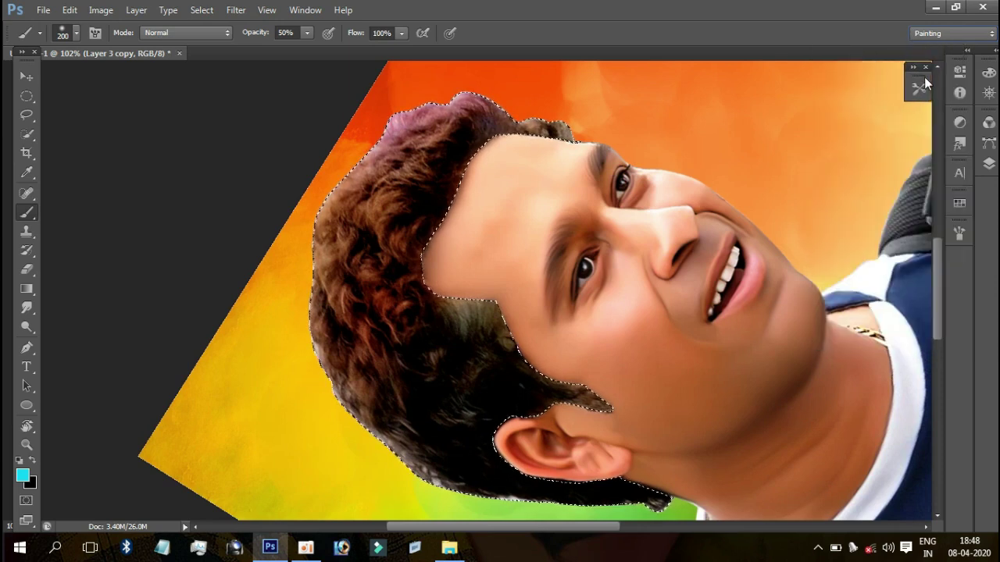
Step: Pick blue (R 30, G 91, B 246) and brush a faint 20% tint below the ear
click(988, 73)
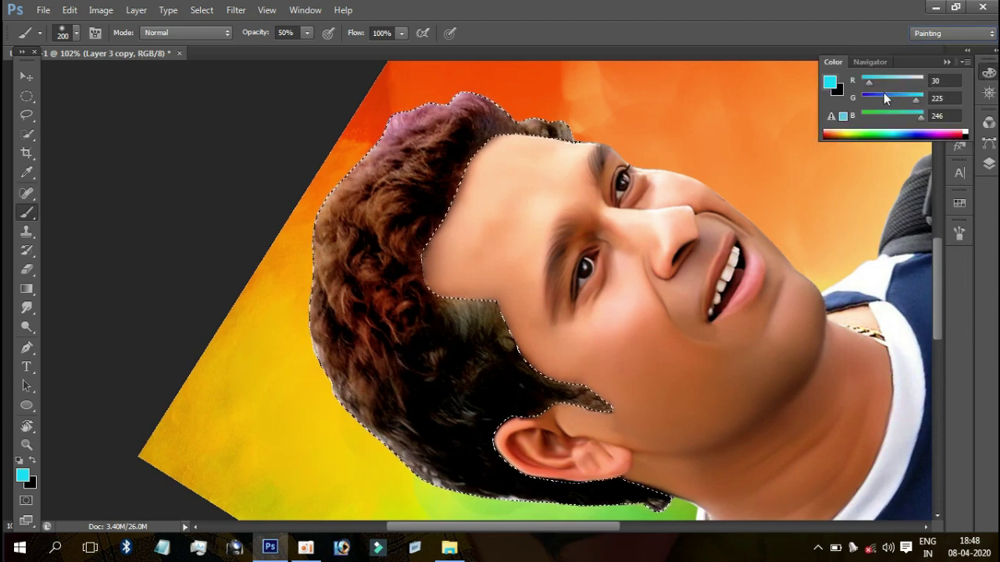
click(883, 94)
drag(346, 312, 351, 207)
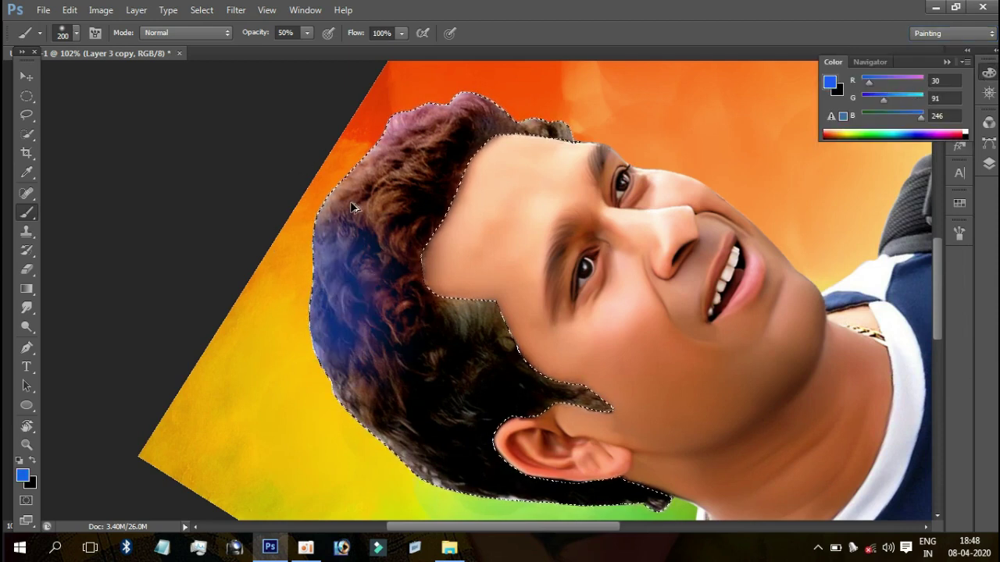
key(ctrl+z)
key(2)
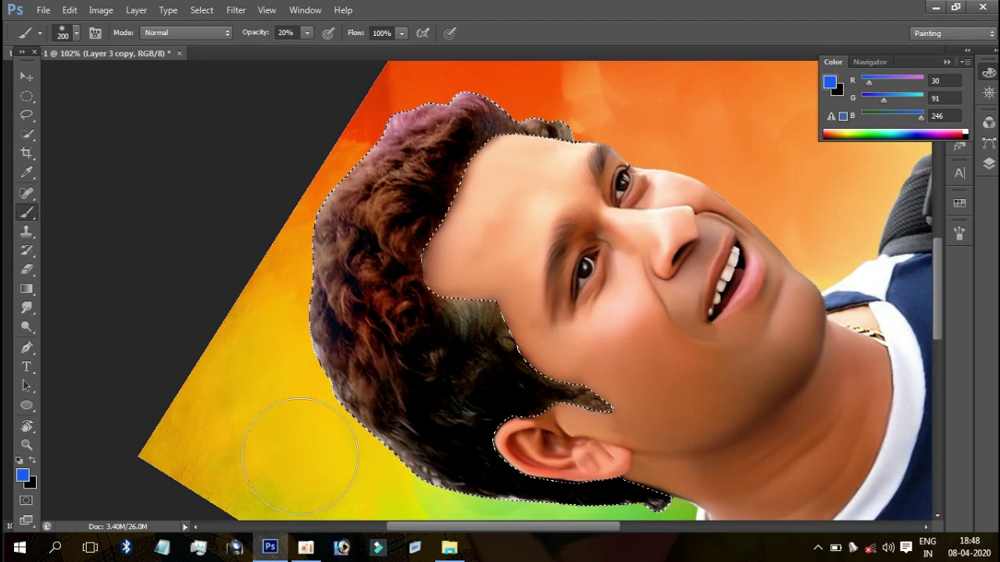
drag(437, 460, 528, 472)
Step: Add a new empty Layer 4 above Layer 3 copy
scroll(528, 472, down, 2)
scroll(528, 473, down, 2)
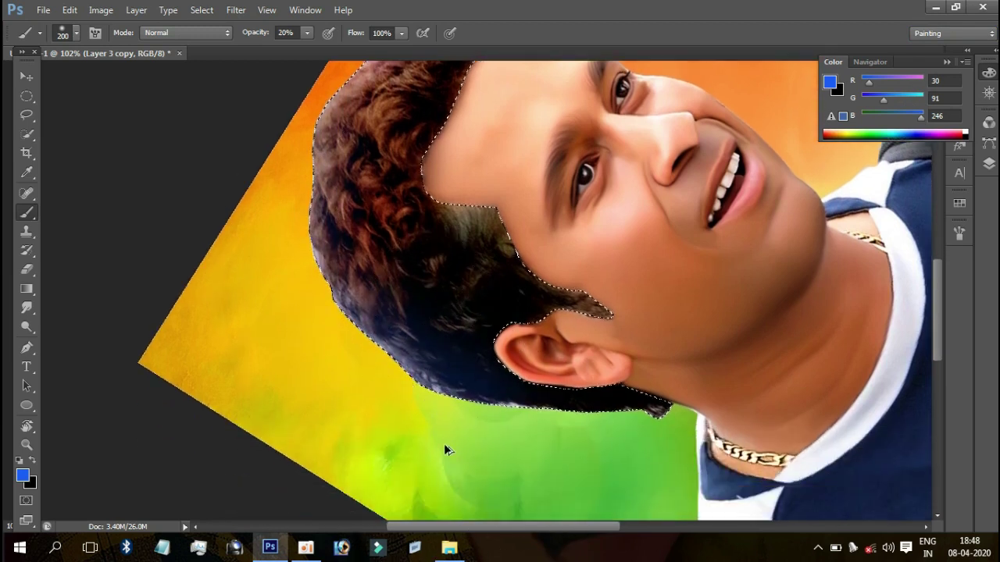
scroll(631, 263, up, 3)
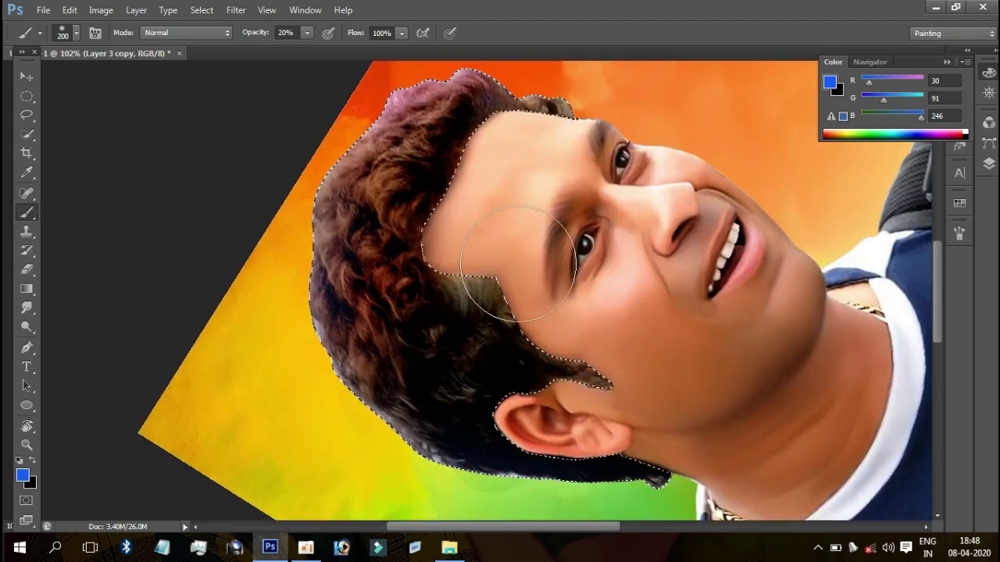
scroll(631, 264, up, 3)
click(989, 163)
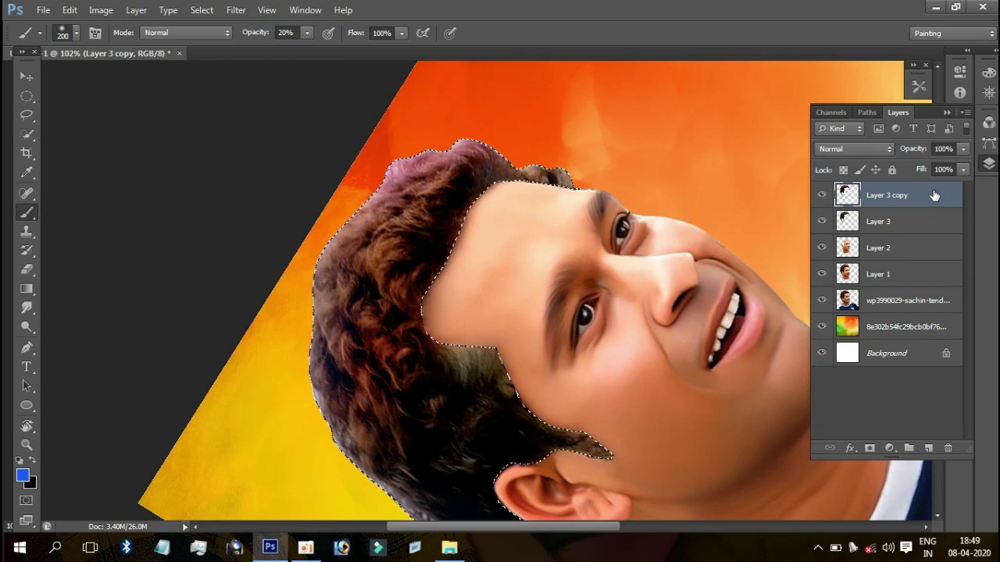
key(ctrl+j)
Step: Dab soft paint on the hair, then try a cyan stroke over it and undo it
click(406, 255)
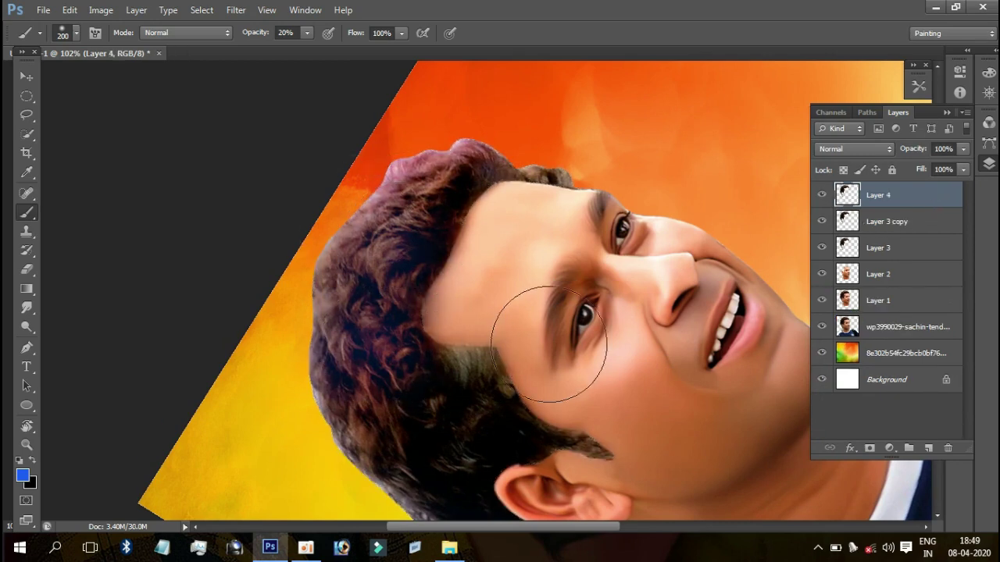
scroll(547, 356, down, 2)
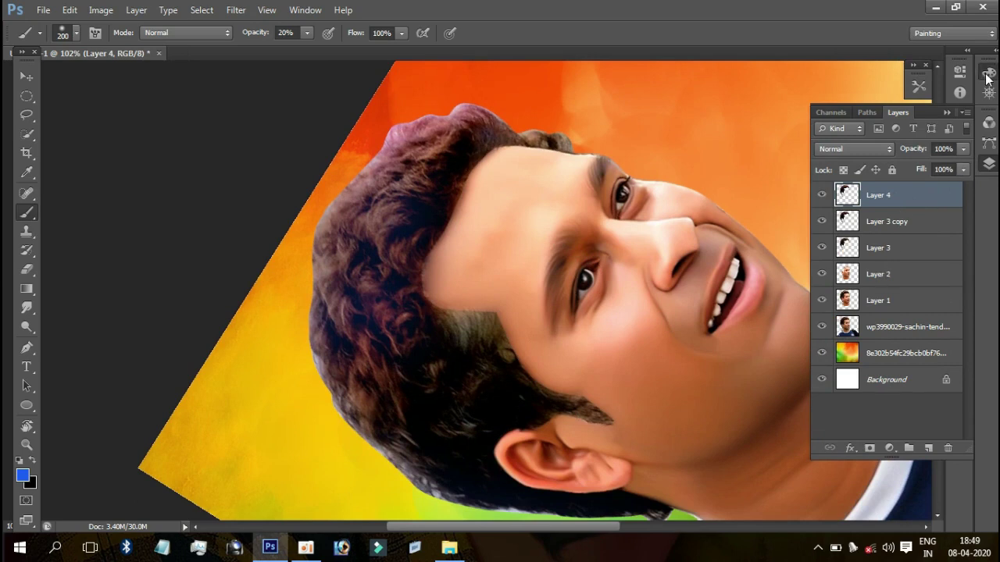
click(987, 71)
drag(906, 96, 920, 99)
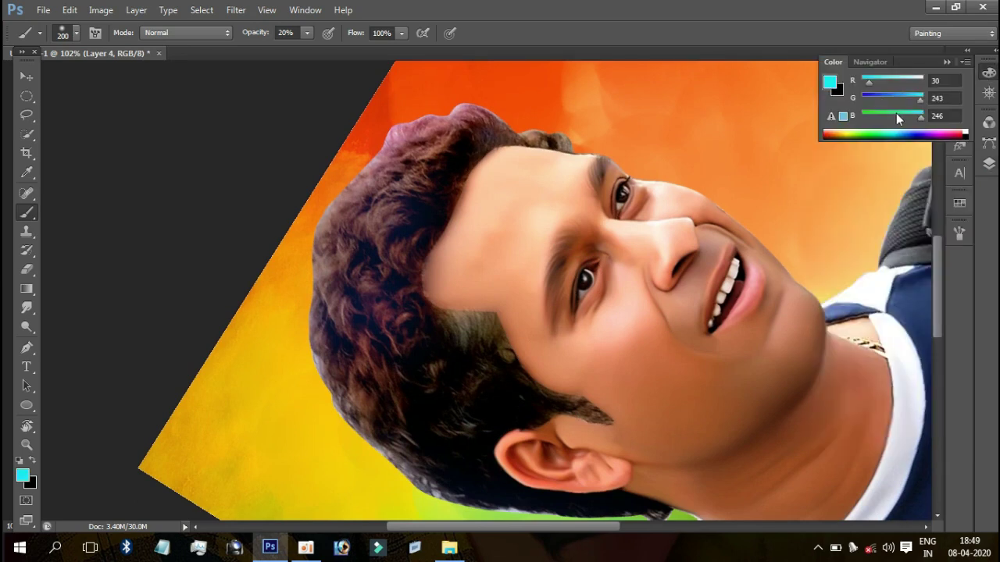
mouse_move(413, 335)
mouse_down()
mouse_move(368, 313)
mouse_move(413, 368)
mouse_move(361, 325)
mouse_up()
key(ctrl+alt+z)
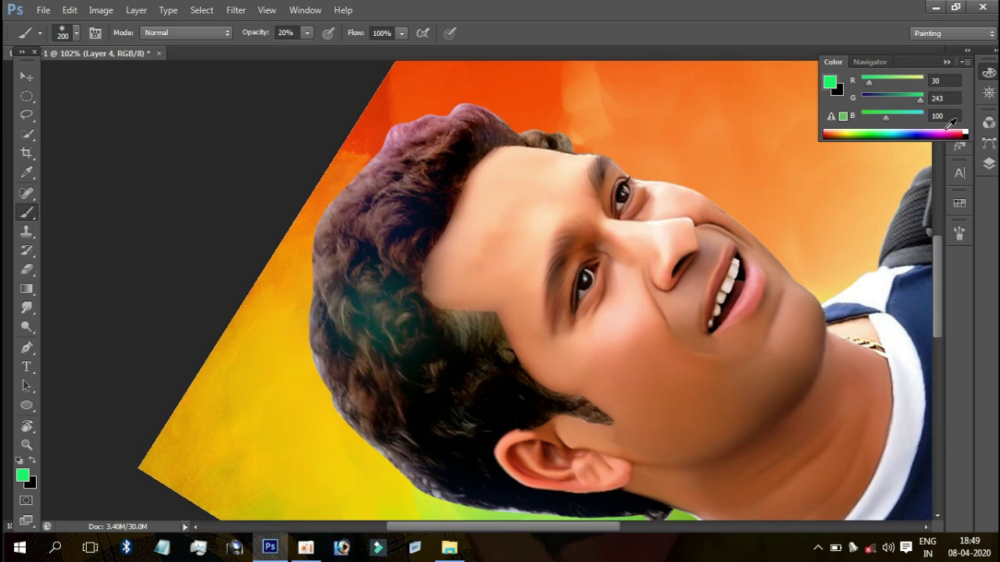
key(ctrl+alt+z)
Step: Within the hair selection, tint the top green and the left and lower hair magenta-purple
click(989, 162)
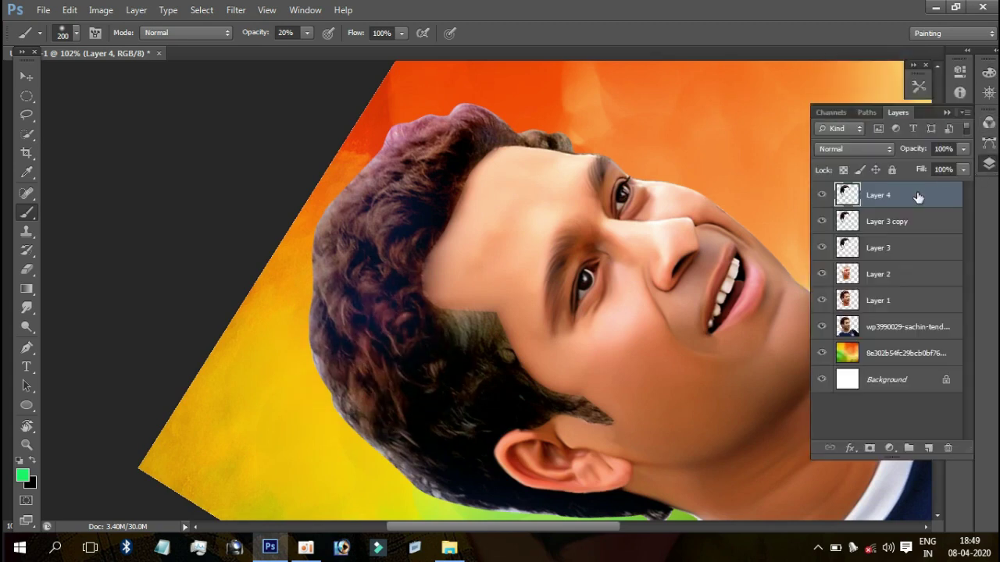
ctrl+click(849, 197)
drag(346, 211, 313, 167)
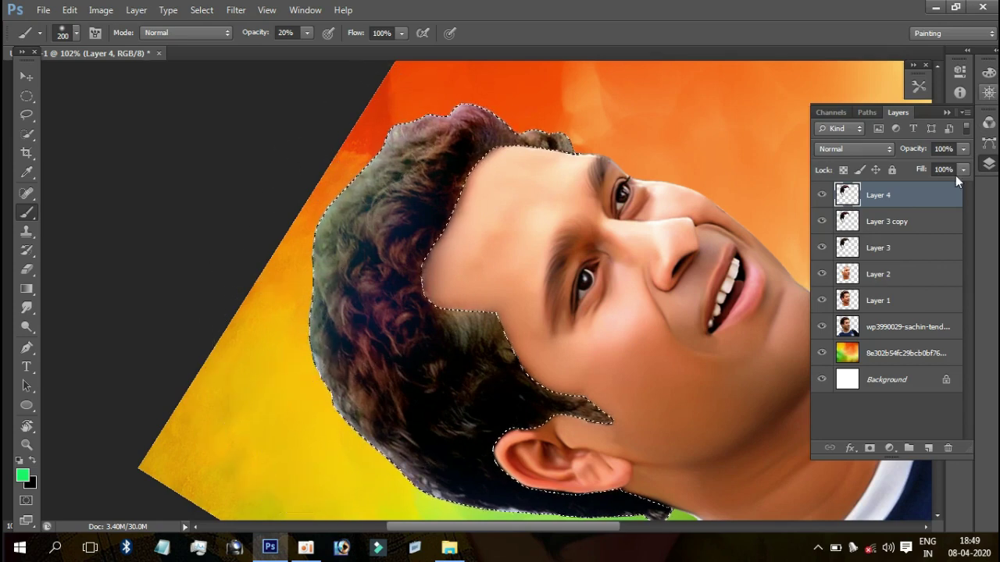
click(987, 73)
click(903, 80)
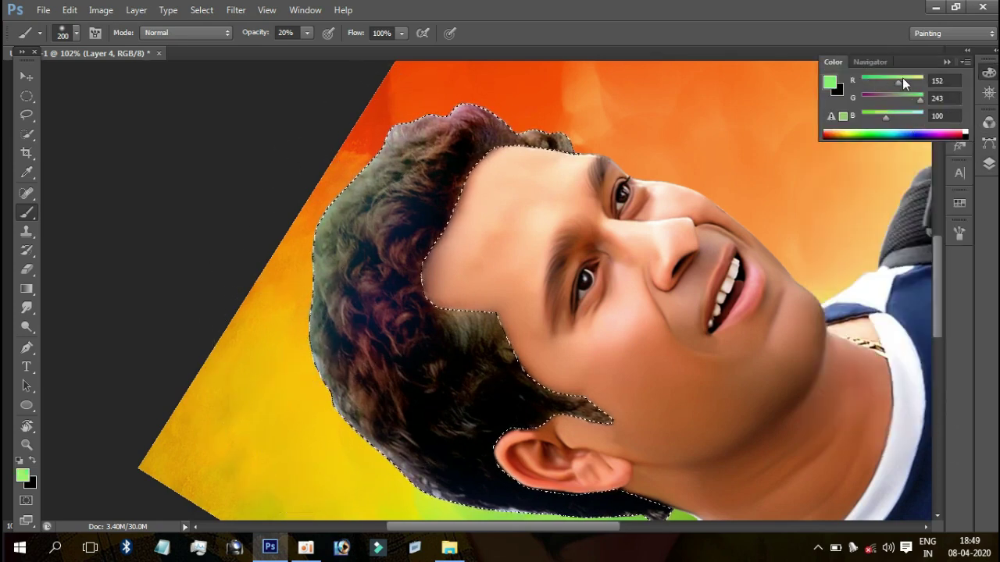
click(868, 98)
drag(885, 115, 908, 115)
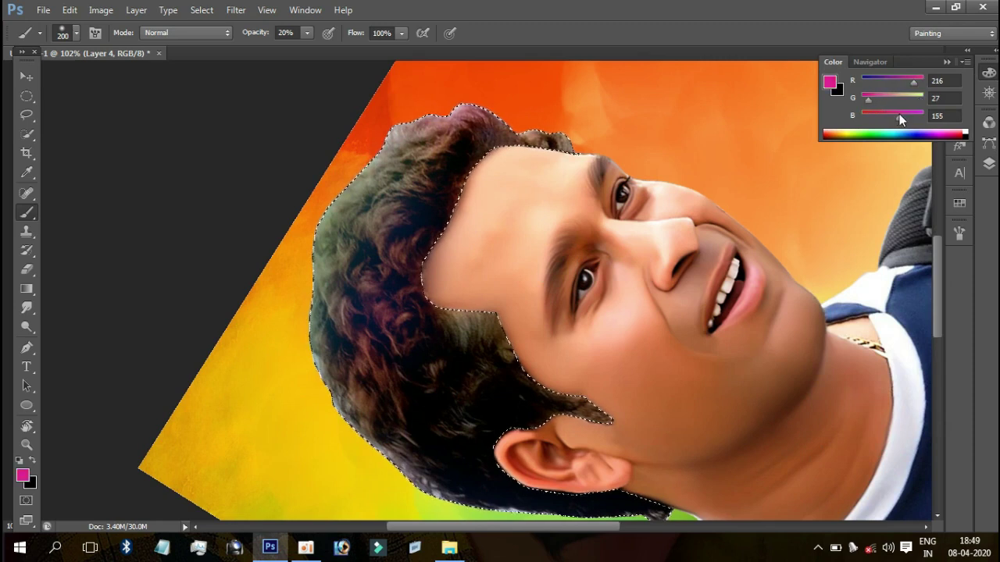
mouse_move(312, 167)
mouse_down()
mouse_move(339, 419)
mouse_move(357, 317)
mouse_move(421, 454)
mouse_move(458, 458)
mouse_move(508, 312)
mouse_up()
scroll(499, 315, down, 3)
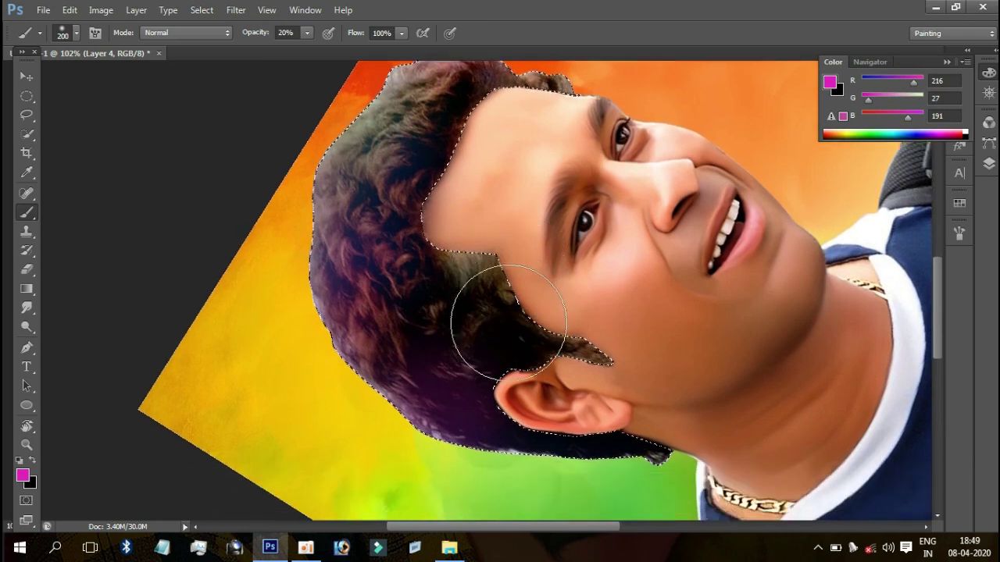
mouse_move(417, 414)
mouse_down()
mouse_move(391, 391)
mouse_move(462, 435)
mouse_move(570, 446)
mouse_up()
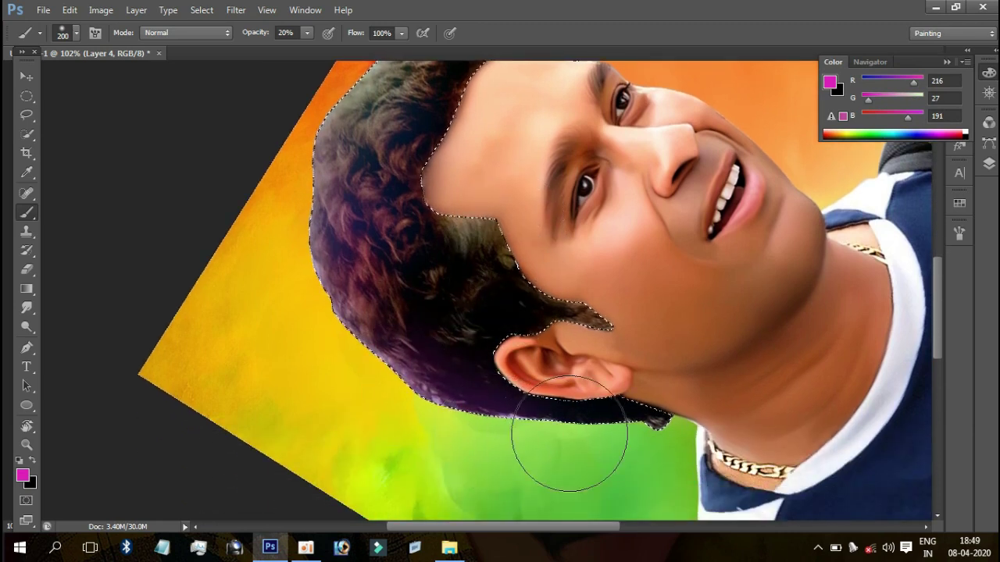
key(ctrl+d)
Step: Hide Layer 3 copy and Layer 3 in the Layers panel
scroll(379, 179, up, 3)
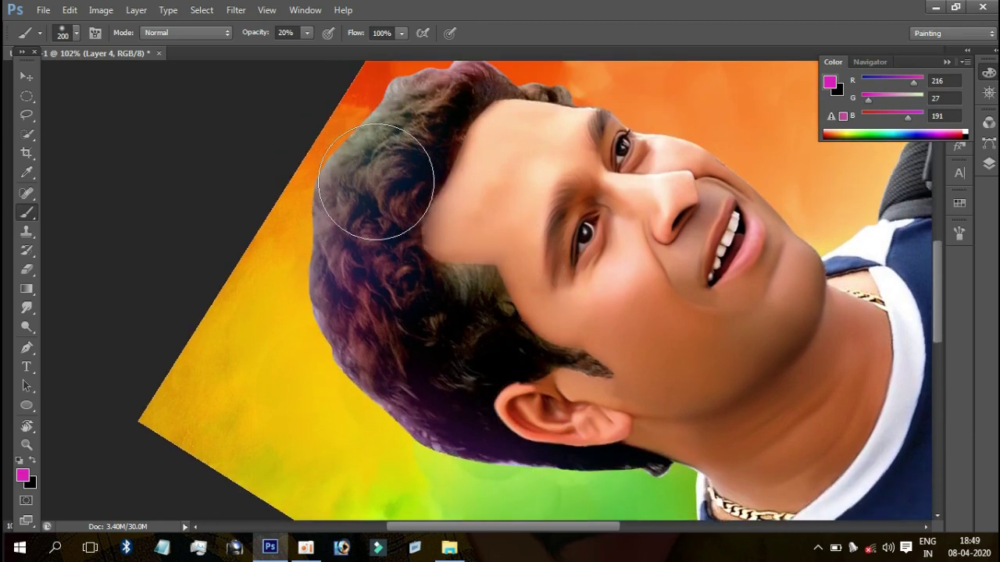
scroll(494, 105, up, 1)
scroll(494, 105, up, 1)
scroll(494, 105, up, 1)
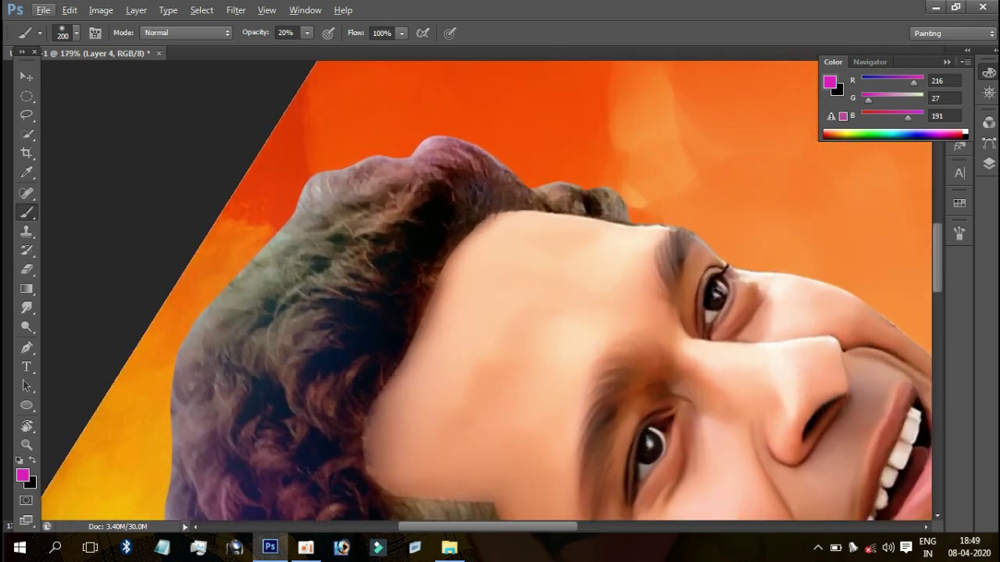
click(949, 64)
click(988, 163)
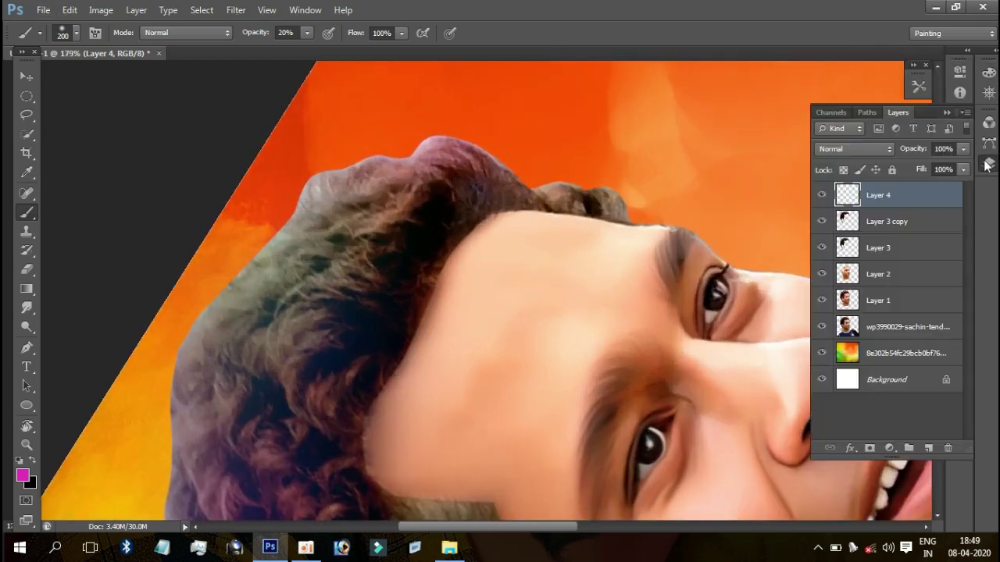
click(822, 196)
click(821, 195)
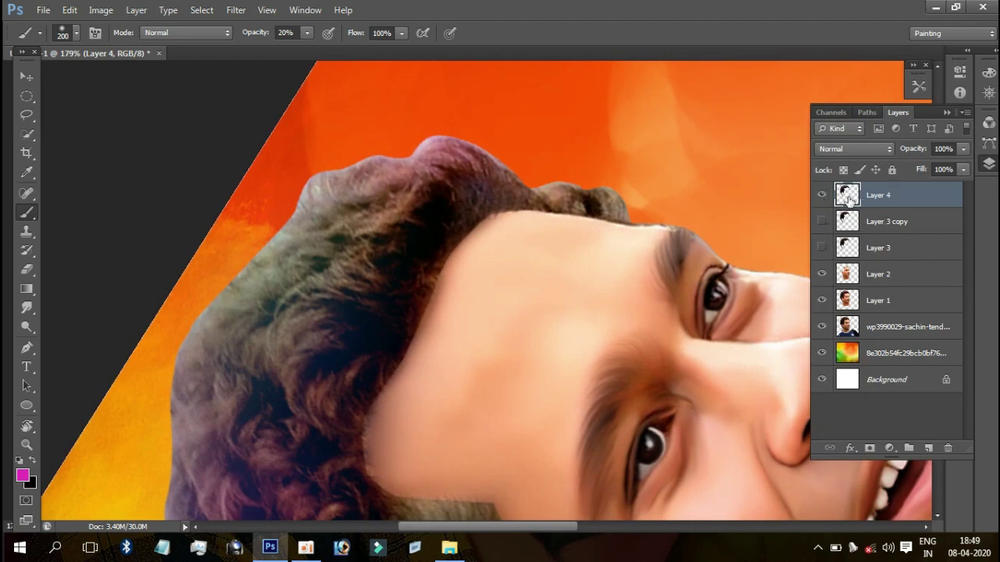
scroll(399, 194, up, 1)
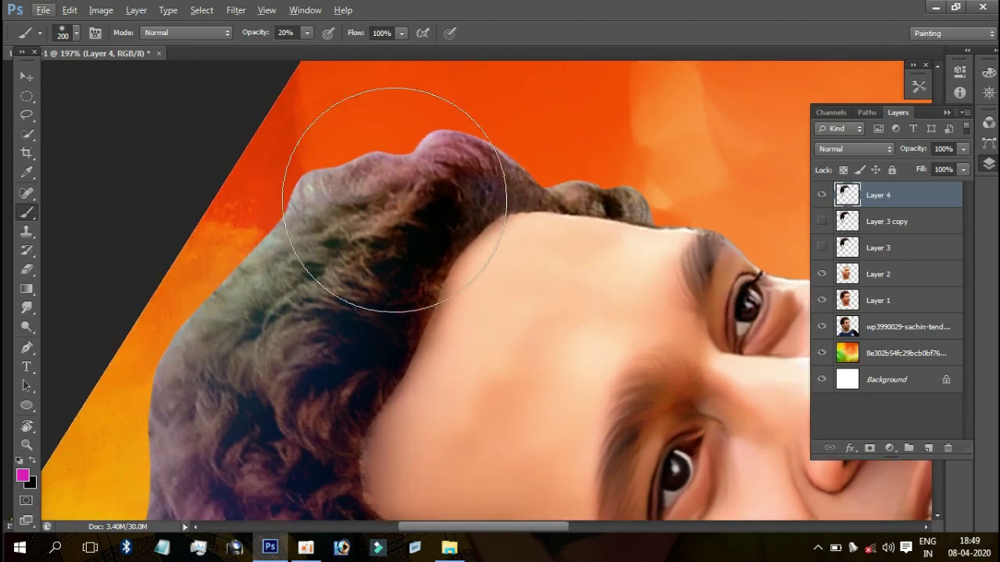
scroll(383, 201, up, 1)
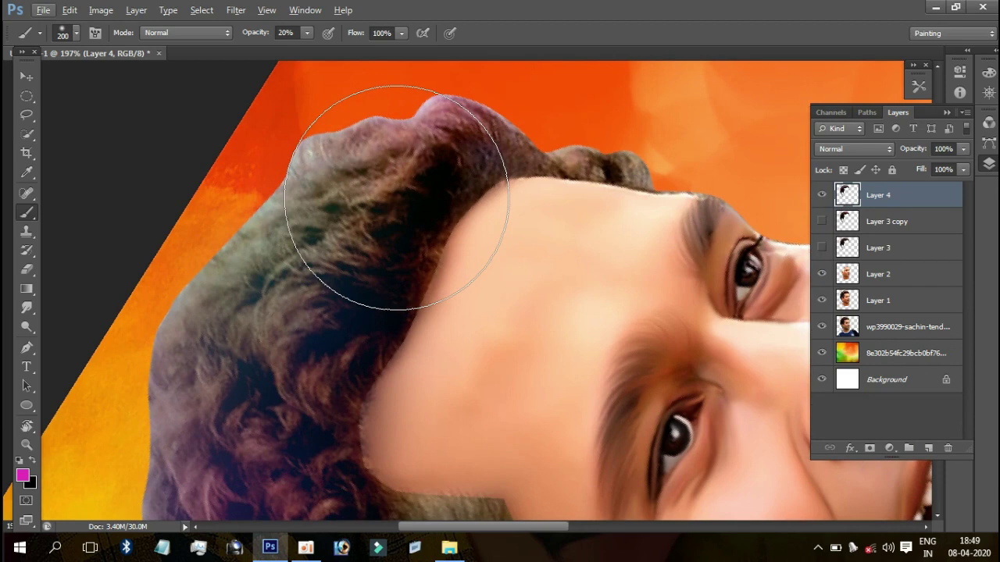
drag(391, 193, 388, 165)
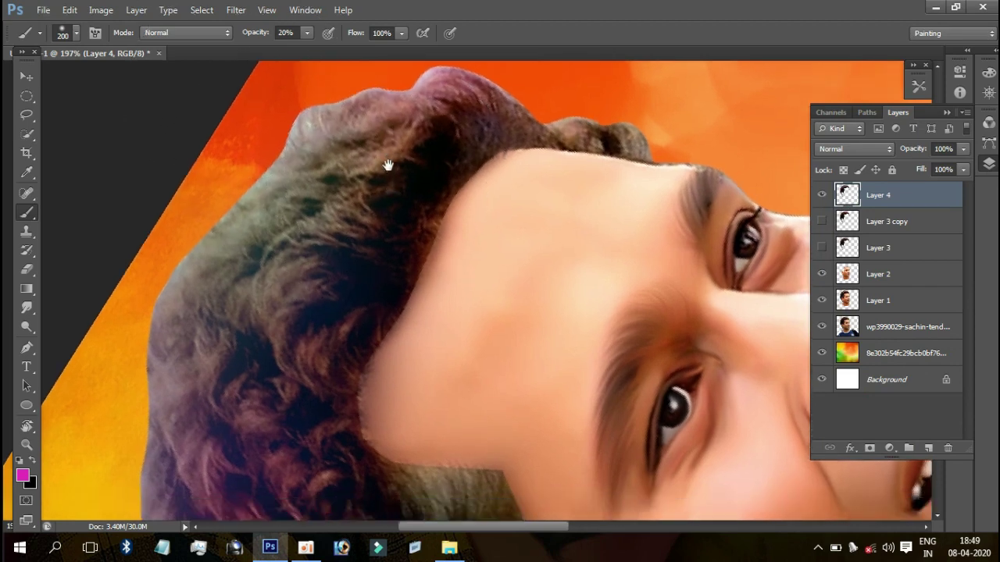
Step: Switch to the Smudge tool and smear the dark strands across the top of the hair
key(r)
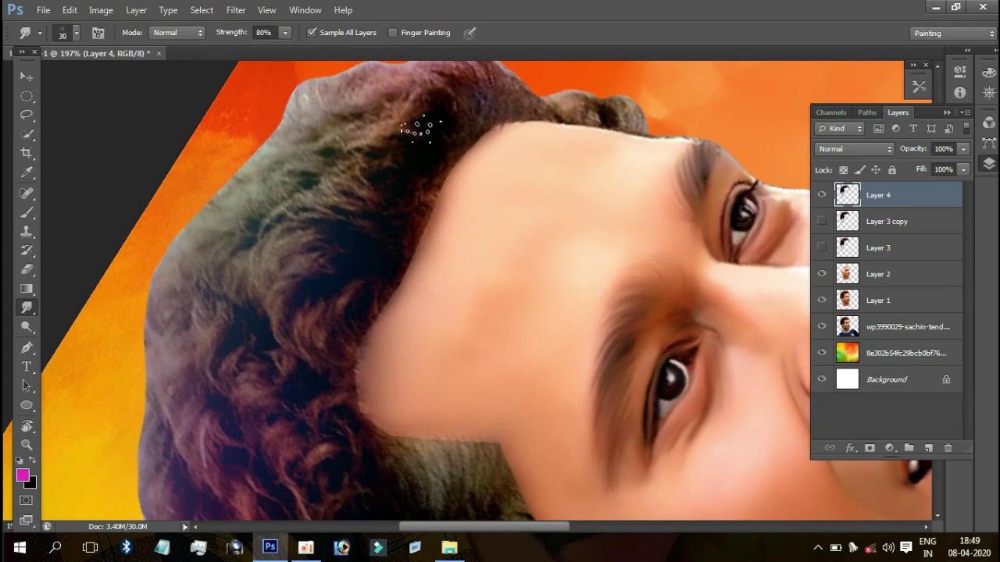
drag(378, 117, 424, 153)
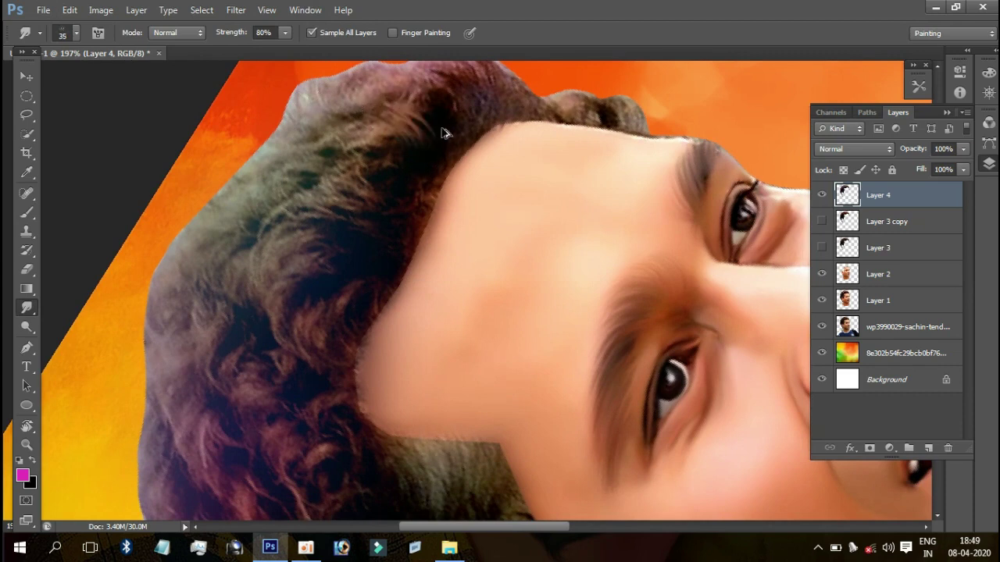
drag(491, 101, 415, 166)
mouse_move(353, 150)
mouse_down()
mouse_move(387, 176)
mouse_move(469, 168)
mouse_up()
mouse_move(639, 172)
mouse_down()
mouse_move(523, 145)
mouse_move(602, 167)
mouse_up()
mouse_move(539, 152)
mouse_down()
mouse_move(479, 205)
mouse_move(671, 203)
mouse_up()
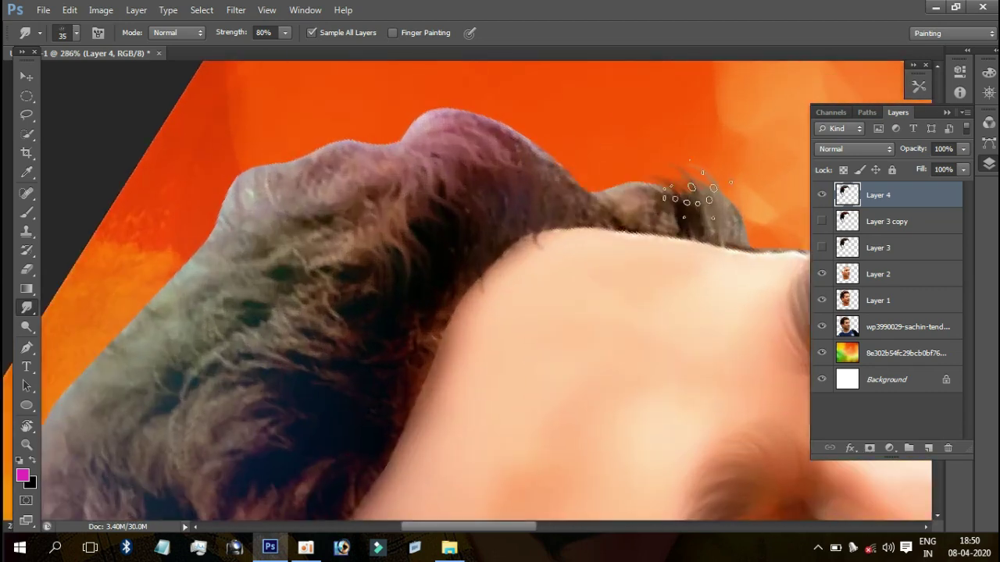
Step: With a smaller brush, pull strands from the top edge up into the orange background
key(bracketleft)
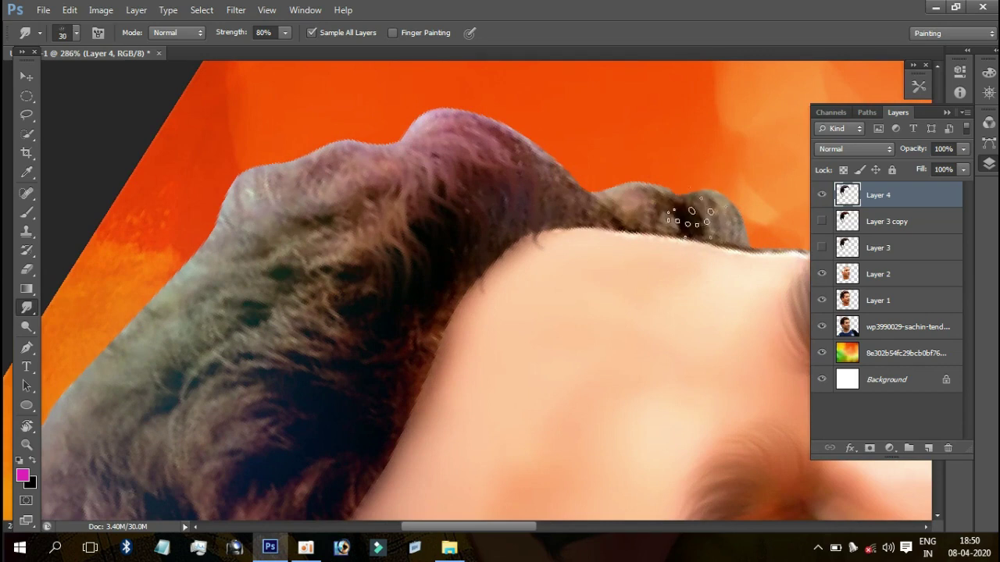
mouse_move(711, 231)
mouse_down()
mouse_move(648, 203)
mouse_move(620, 217)
mouse_move(574, 184)
mouse_up()
mouse_move(625, 205)
mouse_down()
mouse_move(685, 205)
mouse_move(714, 218)
mouse_up()
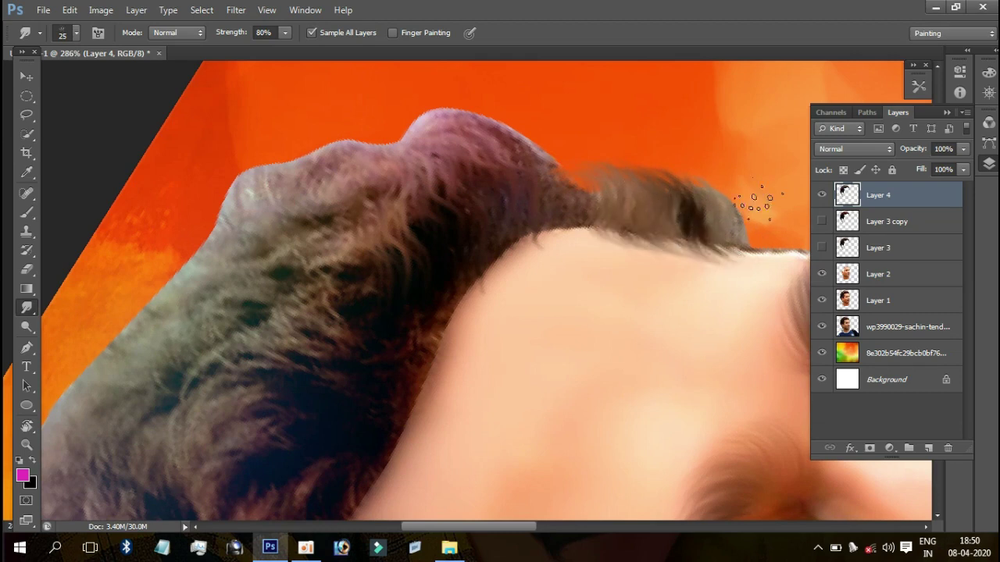
scroll(756, 201, down, 5)
scroll(742, 200, up, 3)
scroll(729, 200, up, 3)
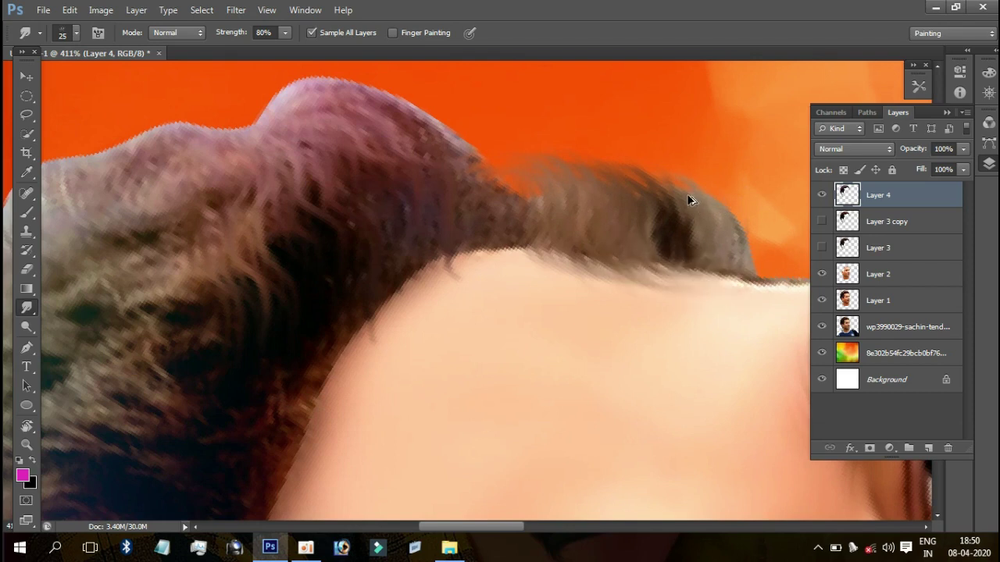
mouse_move(673, 196)
mouse_down()
mouse_move(508, 199)
mouse_move(480, 160)
mouse_move(461, 187)
mouse_move(434, 168)
mouse_up()
mouse_move(371, 125)
mouse_down()
mouse_move(446, 196)
mouse_move(364, 105)
mouse_move(524, 161)
mouse_up()
drag(420, 143, 436, 210)
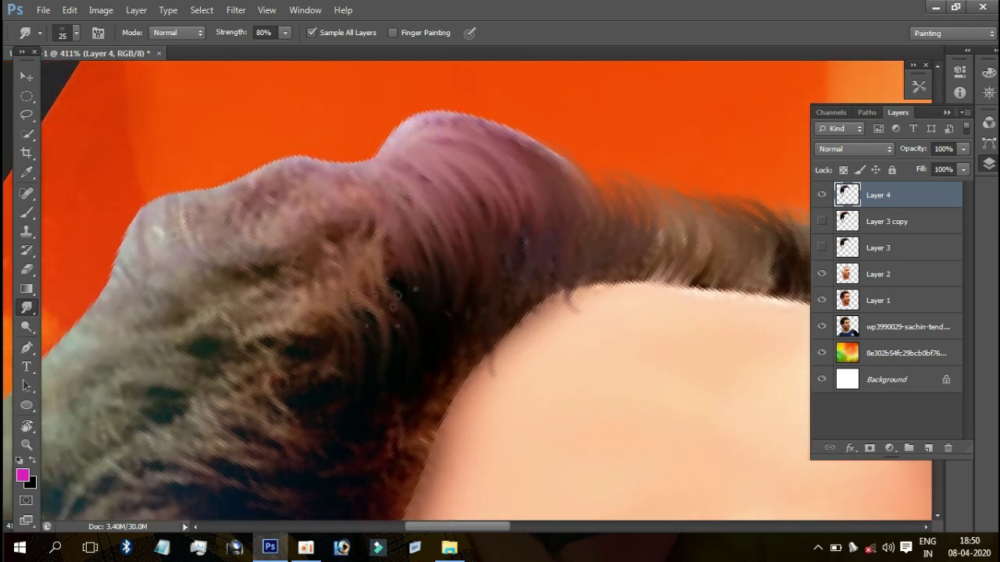
Step: Smooth the hair texture near the crown out toward the forehead edge
scroll(395, 160, down, 2)
scroll(395, 160, left, 2)
mouse_move(402, 160)
mouse_down()
mouse_move(500, 257)
mouse_move(412, 201)
mouse_up()
mouse_move(373, 152)
mouse_down()
mouse_move(348, 187)
mouse_move(267, 178)
mouse_up()
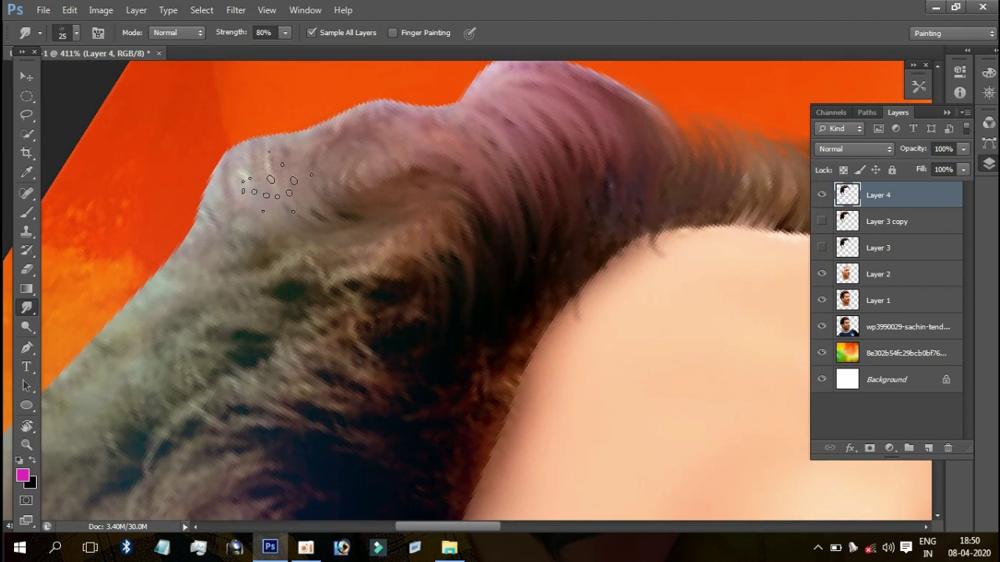
mouse_move(288, 216)
mouse_down()
mouse_move(401, 200)
mouse_move(479, 340)
mouse_move(466, 269)
mouse_up()
drag(472, 292, 478, 178)
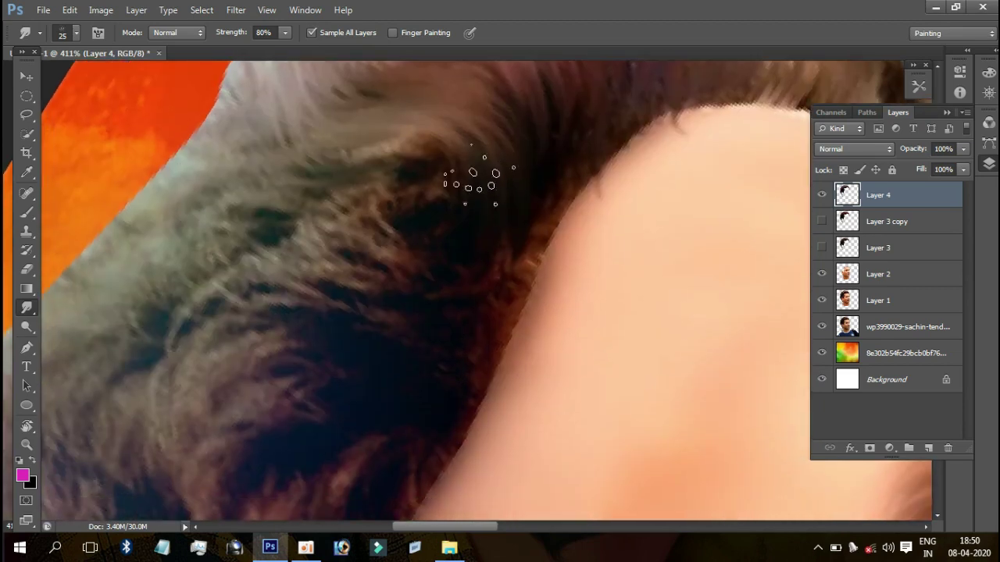
drag(488, 223, 421, 279)
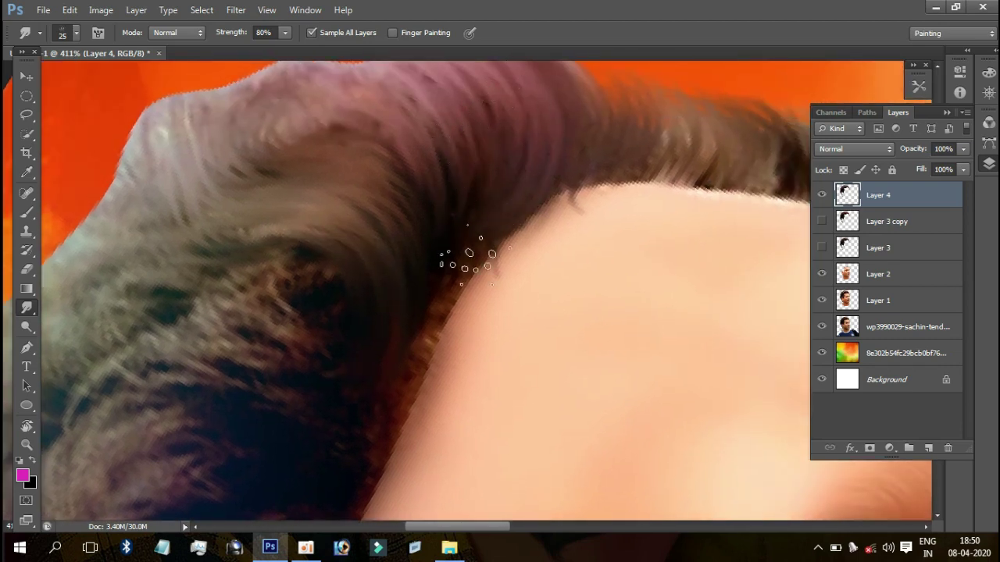
mouse_move(430, 261)
mouse_down()
mouse_move(484, 208)
mouse_move(486, 151)
mouse_move(429, 263)
mouse_move(464, 218)
mouse_up()
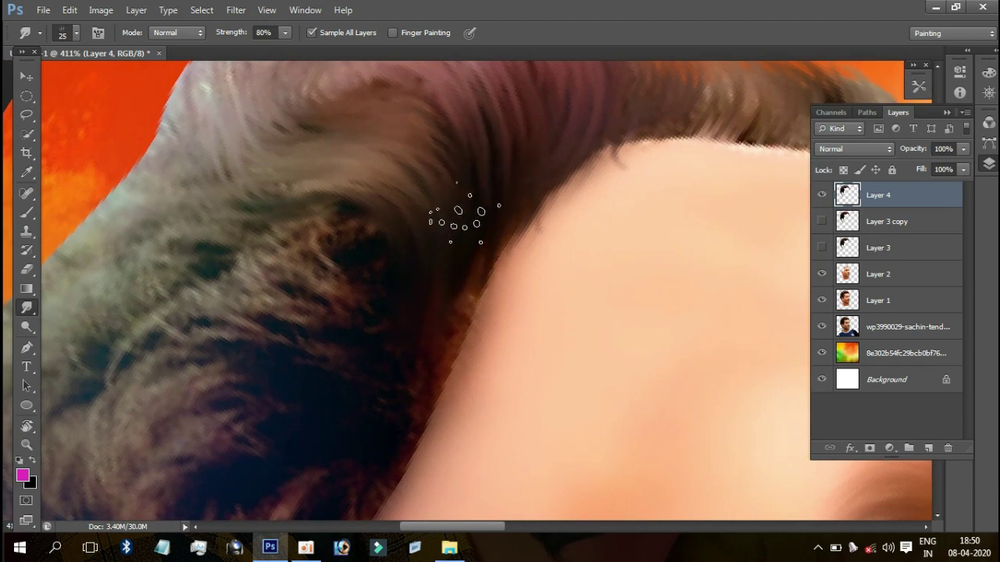
mouse_move(543, 142)
mouse_down()
mouse_move(491, 172)
mouse_move(518, 194)
mouse_up()
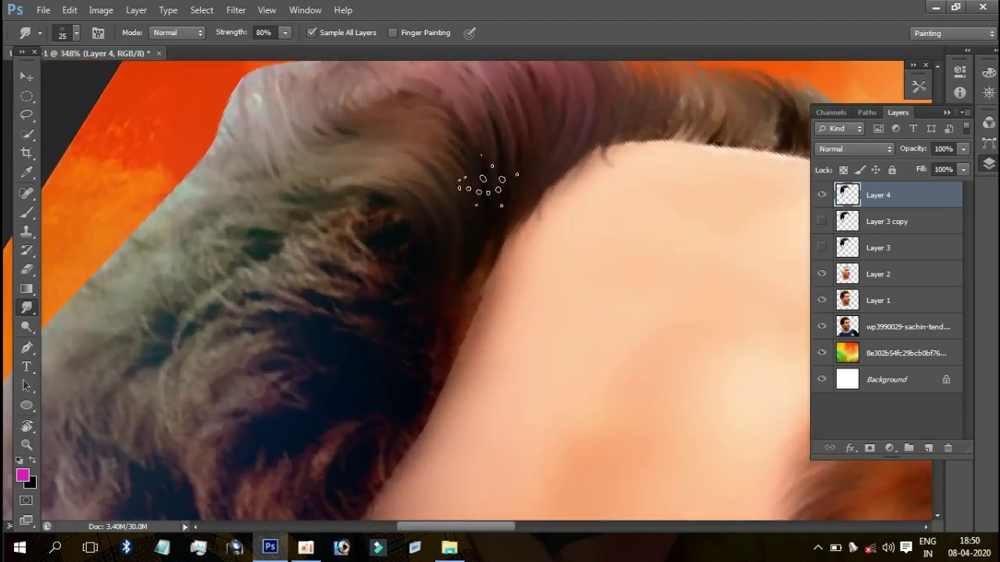
scroll(469, 172, down, 3)
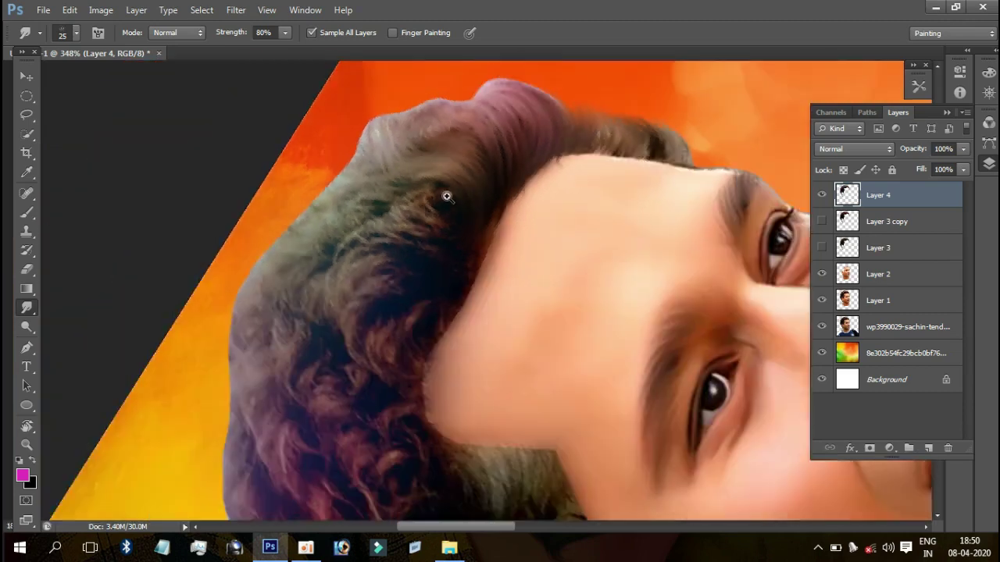
scroll(461, 211, up, 4)
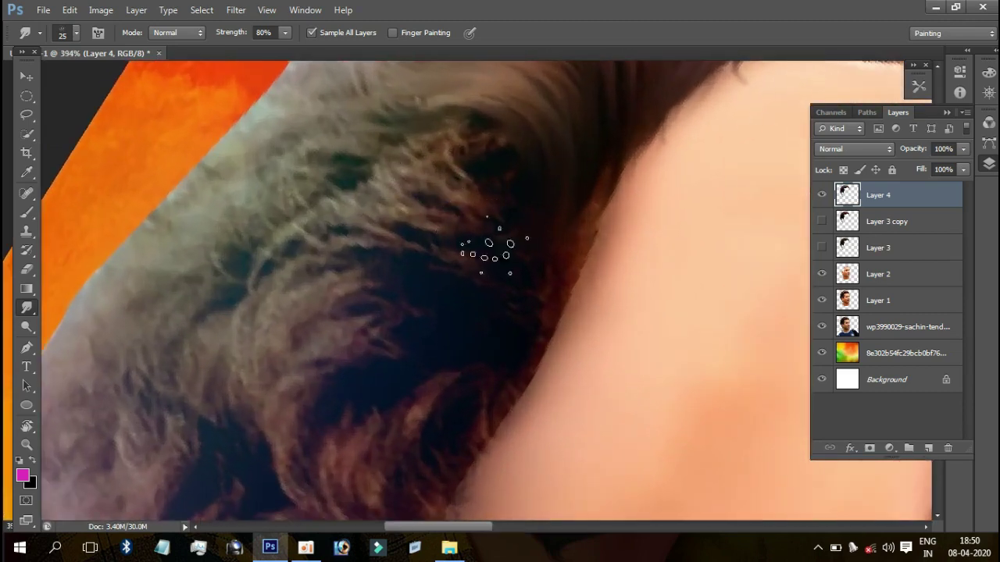
scroll(546, 207, up, 1)
scroll(540, 207, up, 1)
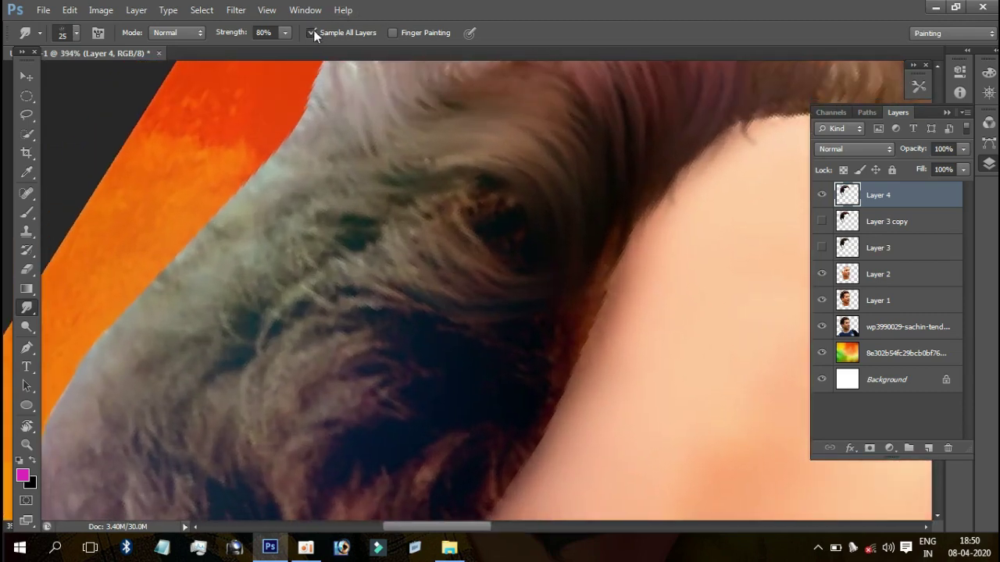
Step: Smudge the hair along the skin and face edge into smooth strands
mouse_move(449, 227)
mouse_down()
mouse_move(536, 216)
mouse_move(513, 301)
mouse_move(529, 335)
mouse_up()
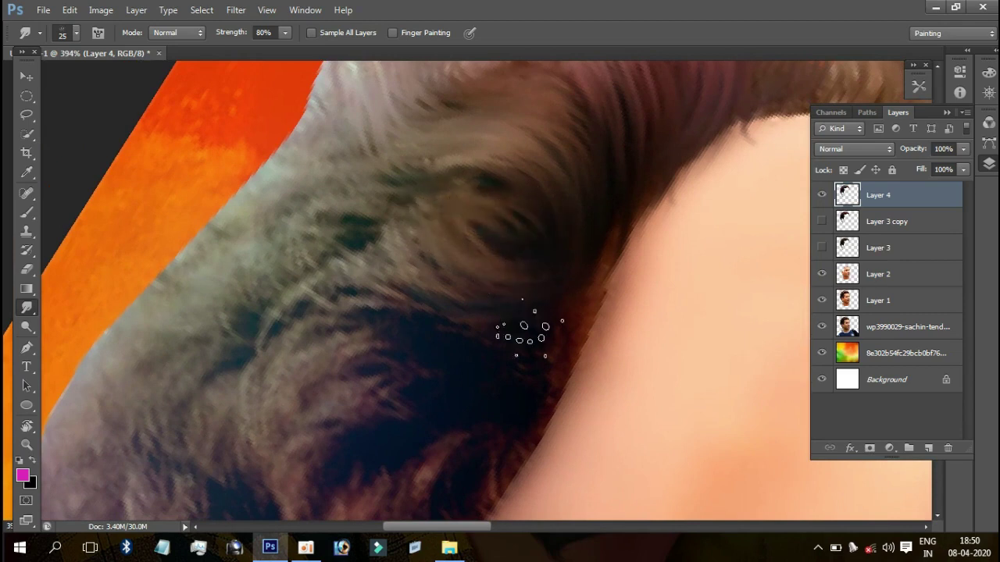
mouse_move(467, 319)
mouse_down()
mouse_move(614, 190)
mouse_move(599, 230)
mouse_move(591, 147)
mouse_up()
drag(557, 263, 598, 149)
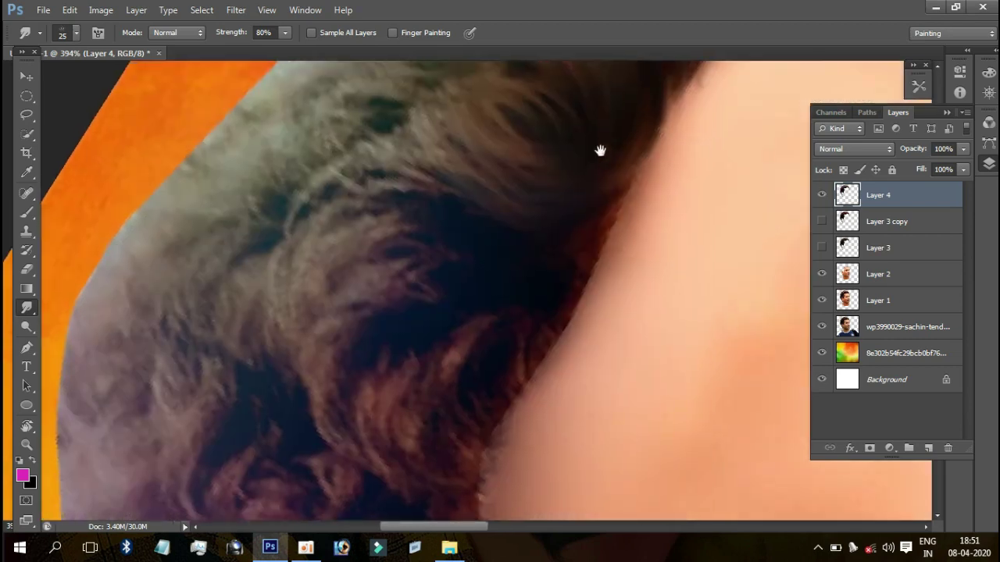
mouse_move(469, 235)
mouse_down()
mouse_move(425, 215)
mouse_move(357, 230)
mouse_move(430, 283)
mouse_move(529, 257)
mouse_move(395, 216)
mouse_move(585, 141)
mouse_up()
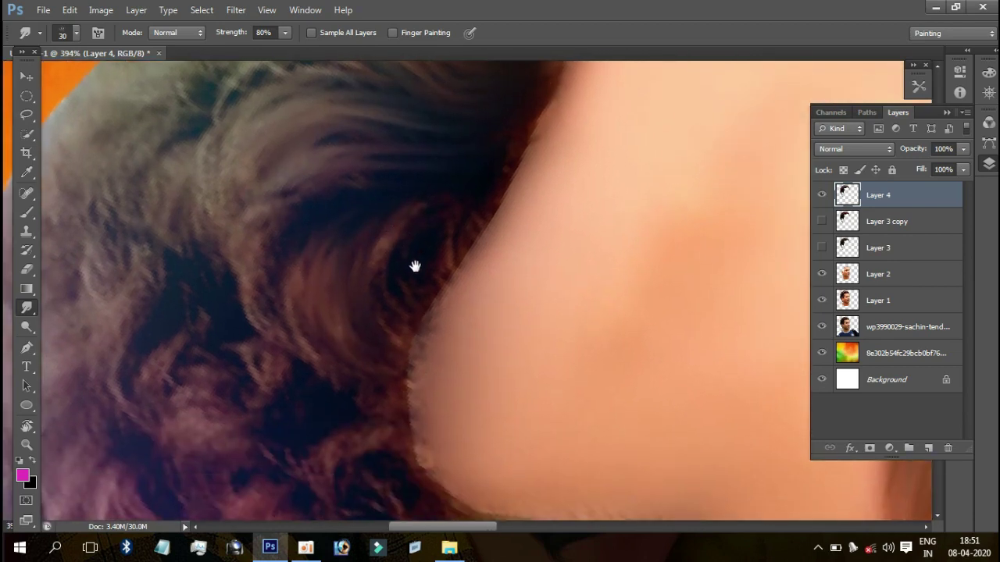
drag(469, 422, 414, 265)
mouse_move(418, 227)
mouse_down()
mouse_move(480, 201)
mouse_move(495, 163)
mouse_up()
mouse_move(500, 226)
mouse_down()
mouse_move(424, 223)
mouse_move(572, 141)
mouse_up()
scroll(572, 141, down, 5)
scroll(520, 239, up, 2)
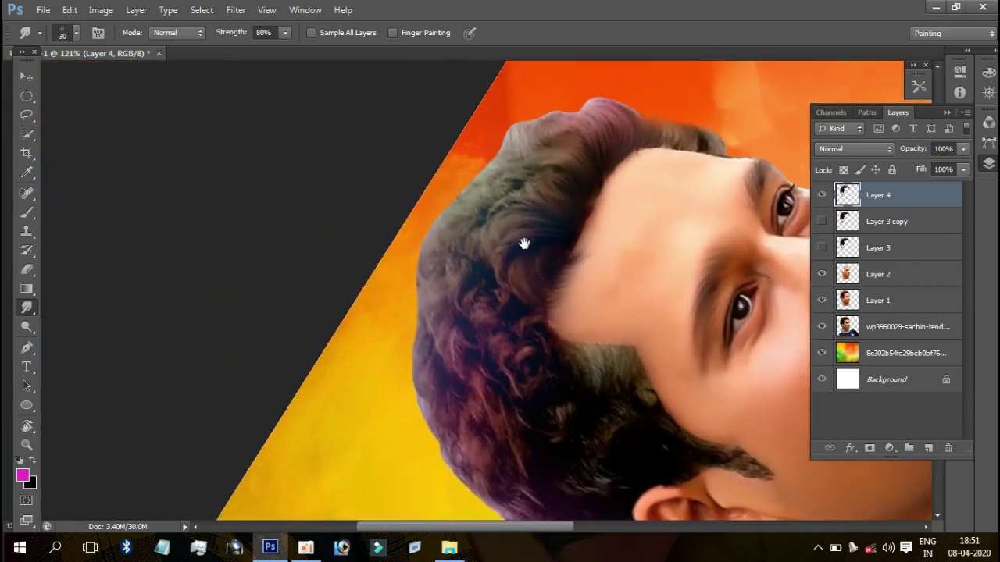
scroll(553, 170, up, 2)
Step: Smear the upper hair, the side of the head and the lower curls into smoother strands
drag(512, 144, 563, 195)
drag(625, 176, 555, 164)
mouse_move(594, 121)
mouse_down()
mouse_move(576, 258)
mouse_move(462, 357)
mouse_up()
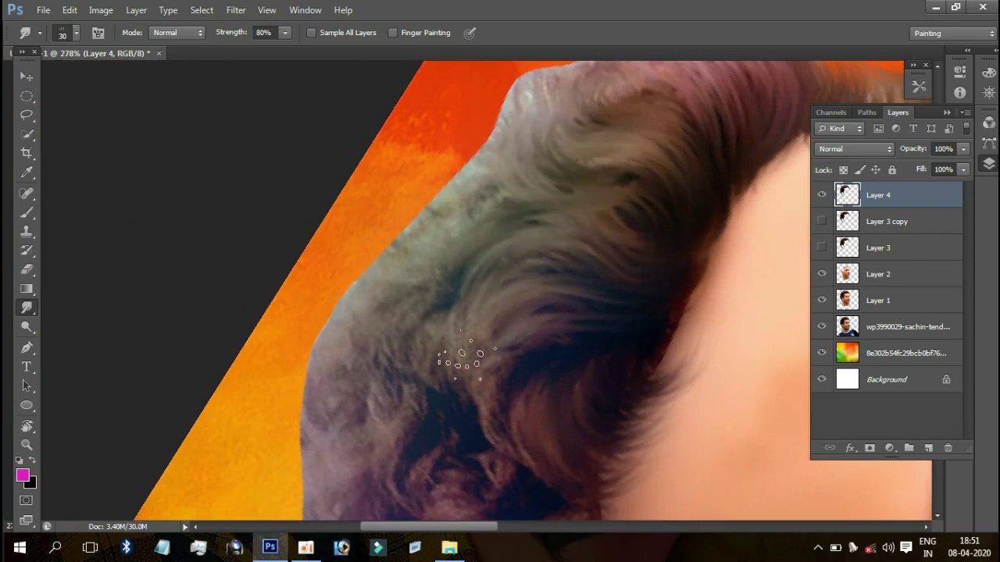
mouse_move(441, 300)
mouse_down()
mouse_move(502, 191)
mouse_move(401, 361)
mouse_move(464, 192)
mouse_up()
mouse_move(524, 151)
mouse_down()
mouse_move(477, 281)
mouse_move(495, 317)
mouse_up()
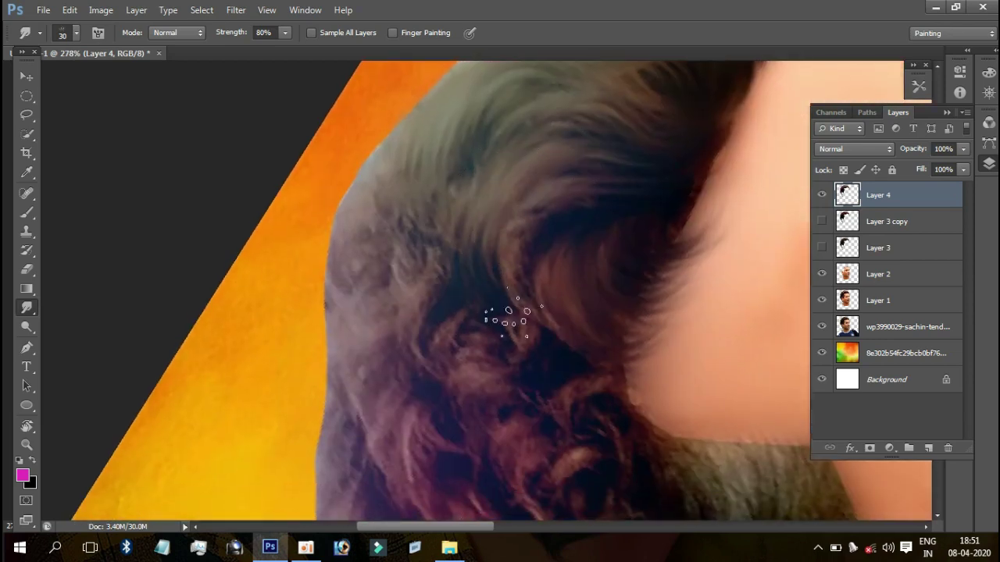
drag(598, 165, 558, 351)
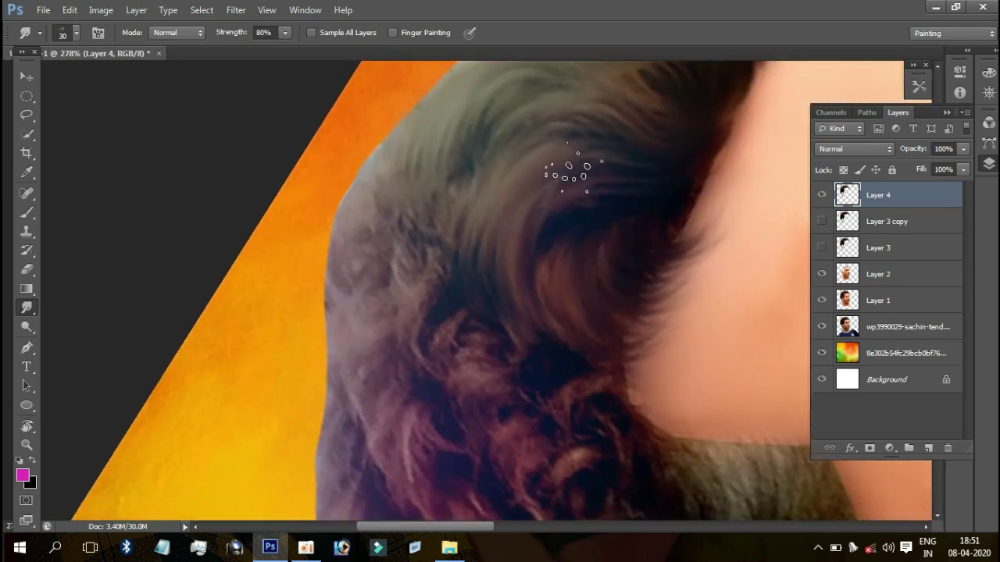
drag(464, 289, 474, 145)
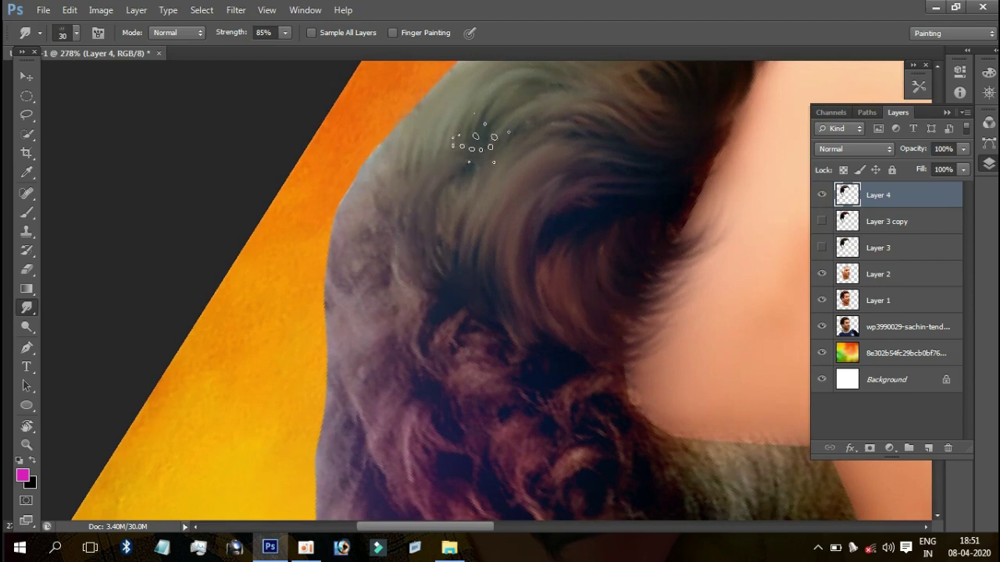
Step: Smooth the curls at the back of the head and the dark hair near the ear
drag(442, 213, 492, 154)
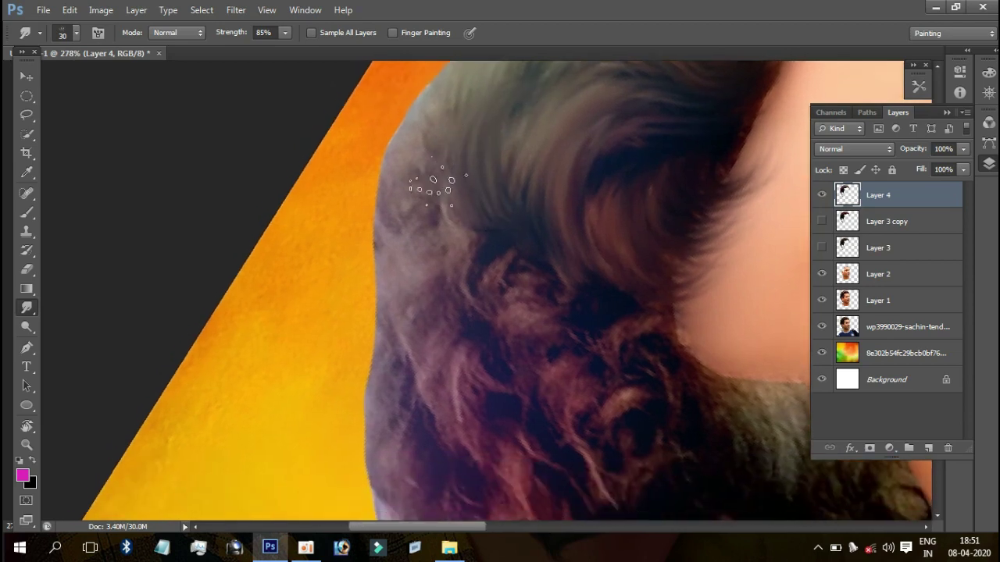
mouse_move(437, 207)
mouse_down()
mouse_move(424, 223)
mouse_move(446, 302)
mouse_move(468, 234)
mouse_up()
drag(493, 270, 423, 176)
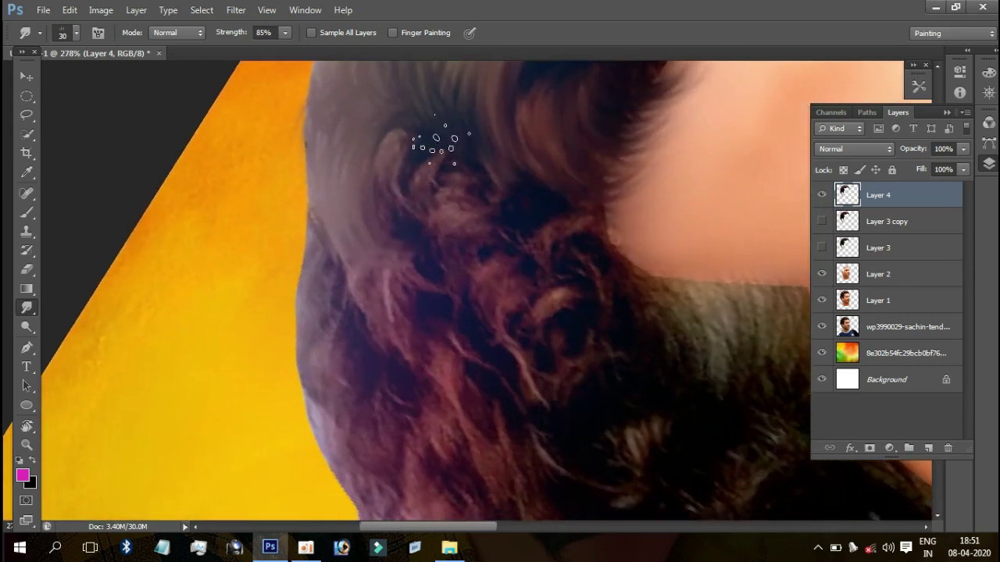
mouse_move(441, 234)
mouse_down()
mouse_move(480, 201)
mouse_move(457, 313)
mouse_up()
mouse_move(492, 207)
mouse_down()
mouse_move(473, 234)
mouse_move(506, 304)
mouse_move(570, 217)
mouse_move(585, 270)
mouse_move(375, 192)
mouse_up()
mouse_move(369, 295)
mouse_down()
mouse_move(347, 152)
mouse_move(397, 322)
mouse_up()
scroll(349, 154, down, 3)
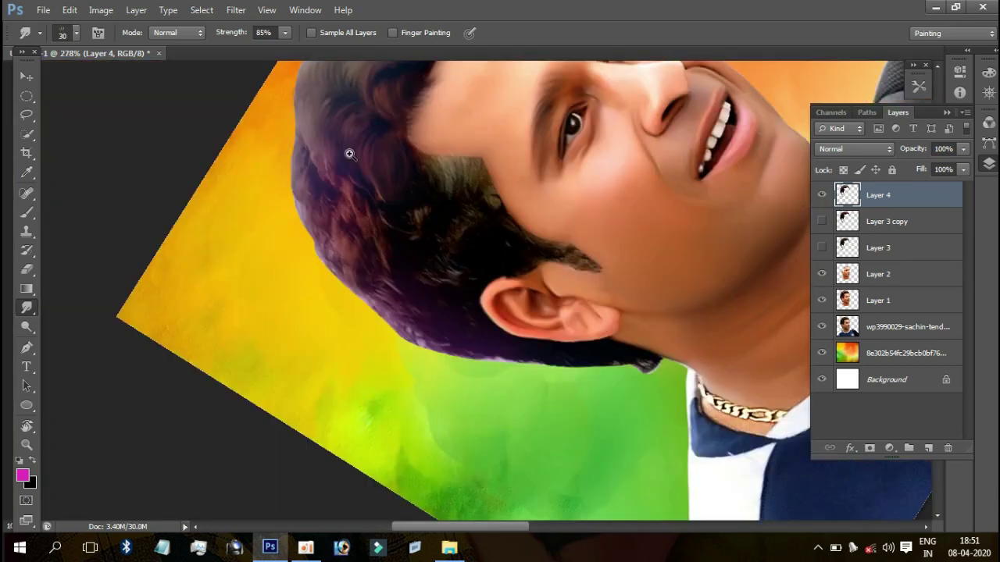
Step: Streak the hair edge and blend the sideburn edges into the skin
scroll(349, 154, down, 3)
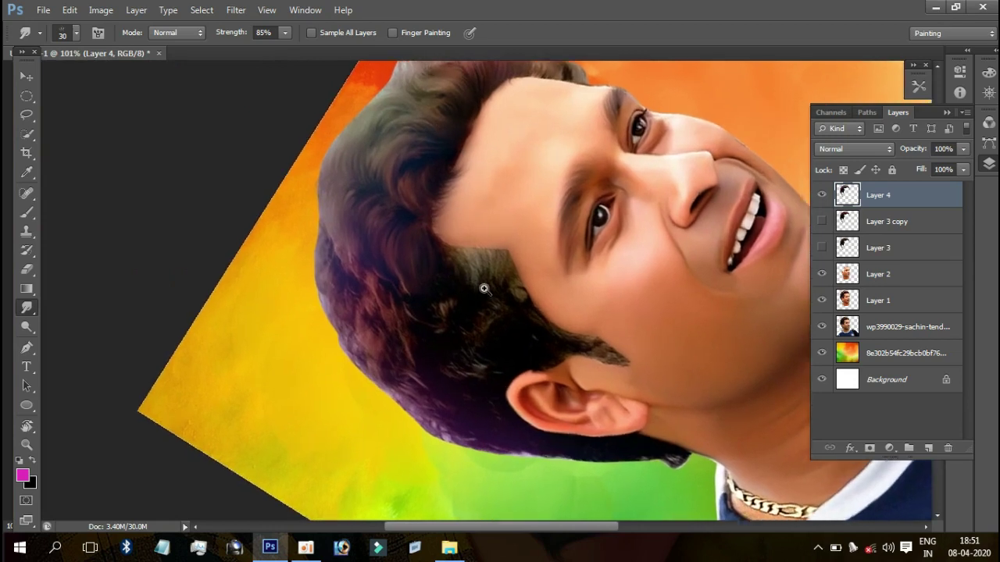
scroll(478, 288, up, 3)
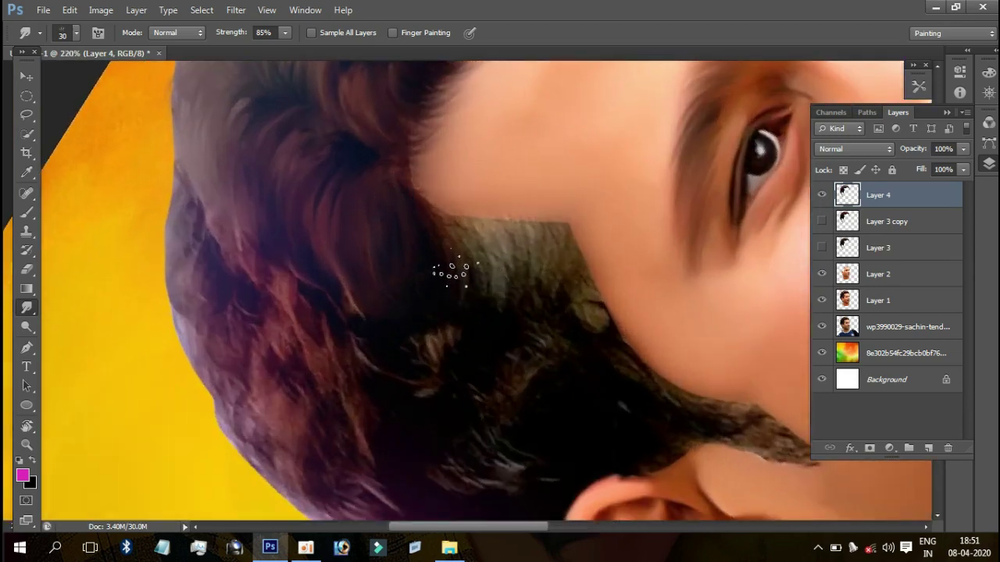
mouse_move(431, 211)
mouse_down()
mouse_move(475, 357)
mouse_move(495, 272)
mouse_move(453, 211)
mouse_up()
mouse_move(508, 320)
mouse_down()
mouse_move(477, 222)
mouse_move(547, 352)
mouse_move(531, 242)
mouse_move(562, 340)
mouse_move(576, 346)
mouse_move(547, 219)
mouse_move(576, 312)
mouse_move(495, 297)
mouse_move(434, 228)
mouse_up()
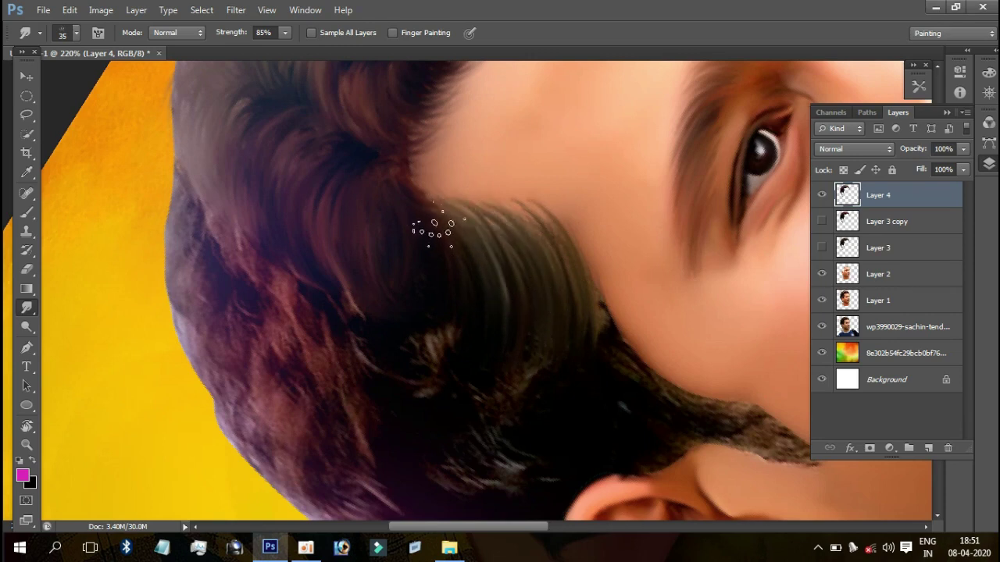
drag(523, 222, 505, 166)
mouse_move(615, 298)
mouse_down()
mouse_move(669, 284)
mouse_move(536, 216)
mouse_move(738, 340)
mouse_move(608, 273)
mouse_move(714, 330)
mouse_move(666, 301)
mouse_up()
drag(567, 233, 524, 232)
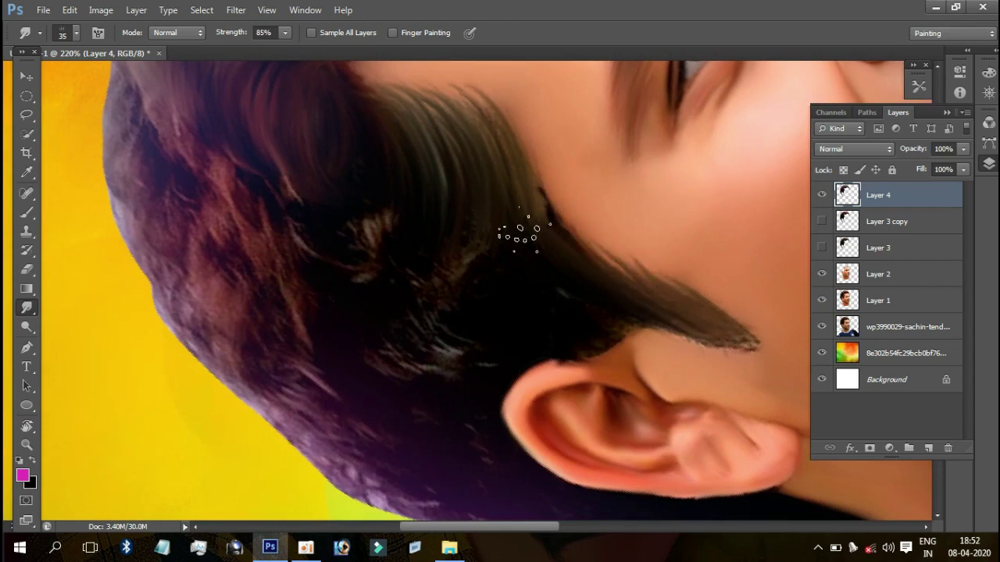
Step: Smooth the hair above the ear, the reddish strands and the purple lower contour
mouse_move(447, 327)
mouse_down()
mouse_move(478, 165)
mouse_move(612, 273)
mouse_up()
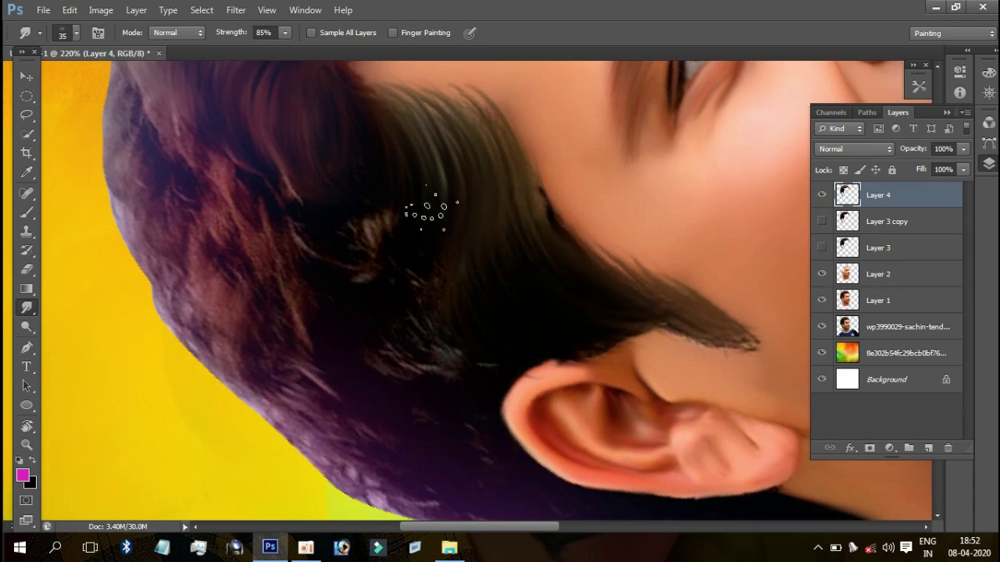
mouse_move(491, 363)
mouse_down()
mouse_move(424, 331)
mouse_move(383, 268)
mouse_move(474, 393)
mouse_move(366, 228)
mouse_move(356, 240)
mouse_up()
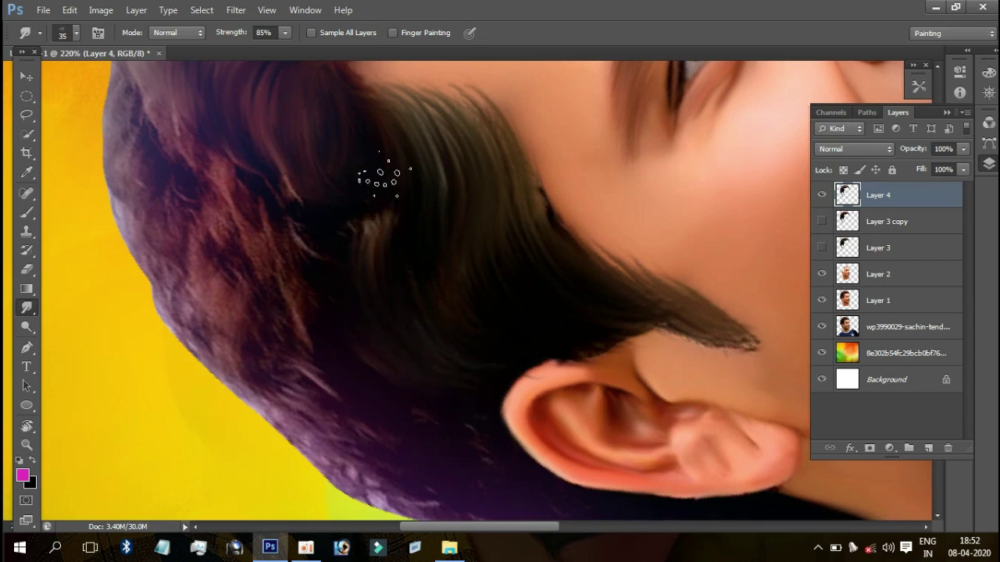
drag(261, 130, 311, 332)
drag(272, 140, 328, 230)
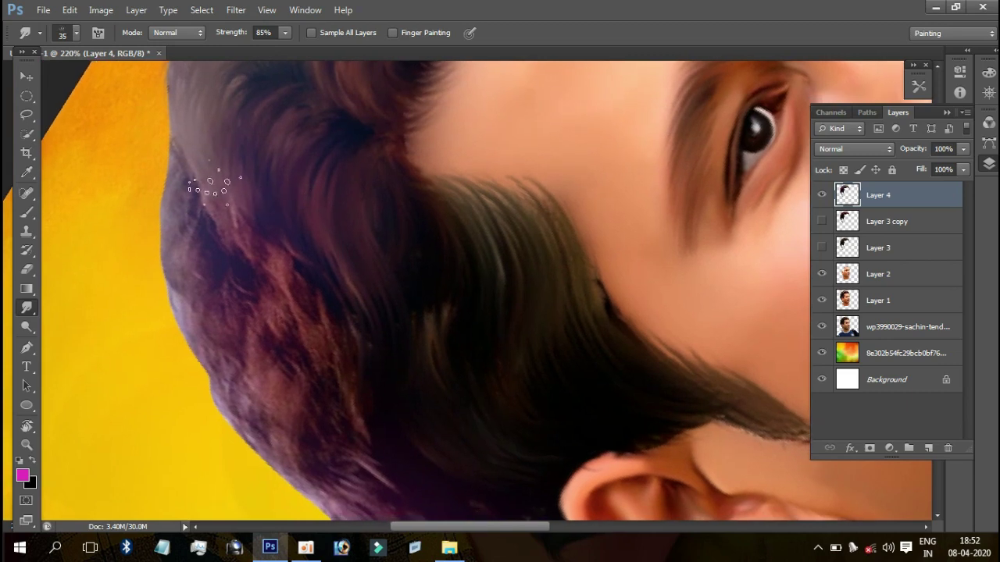
mouse_move(214, 258)
mouse_down()
mouse_move(246, 205)
mouse_move(323, 362)
mouse_move(293, 230)
mouse_up()
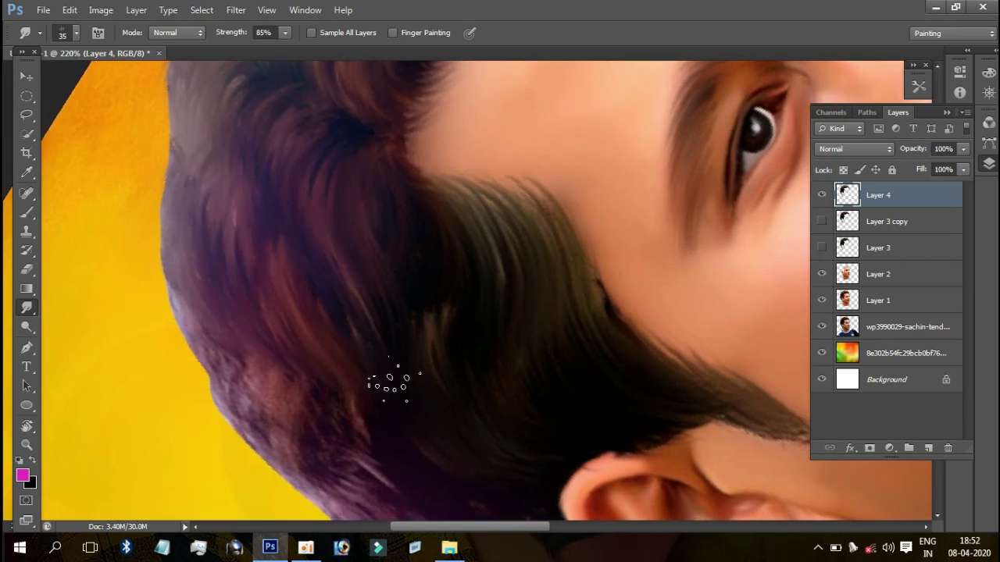
drag(388, 382, 263, 196)
mouse_move(238, 349)
mouse_down()
mouse_move(263, 353)
mouse_move(216, 218)
mouse_move(228, 257)
mouse_move(136, 197)
mouse_up()
mouse_move(141, 257)
mouse_down()
mouse_move(178, 335)
mouse_move(293, 408)
mouse_up()
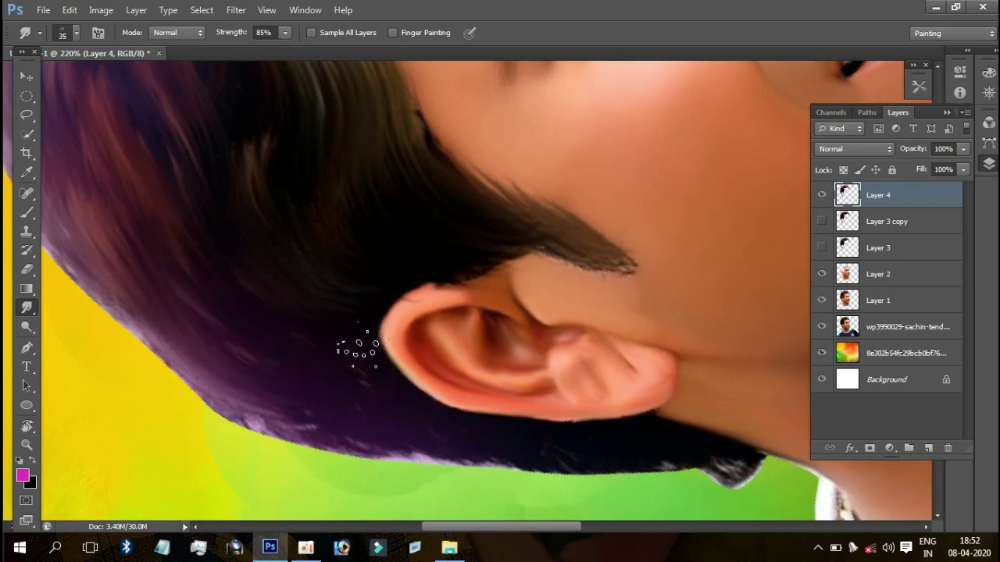
Step: Rotate the canvas view so the face stands upright
key(r)
mouse_move(341, 239)
mouse_down()
mouse_move(417, 235)
mouse_move(367, 225)
mouse_move(491, 162)
mouse_move(536, 205)
mouse_up()
mouse_move(500, 158)
mouse_down()
mouse_move(349, 196)
mouse_move(381, 196)
mouse_move(339, 185)
mouse_up()
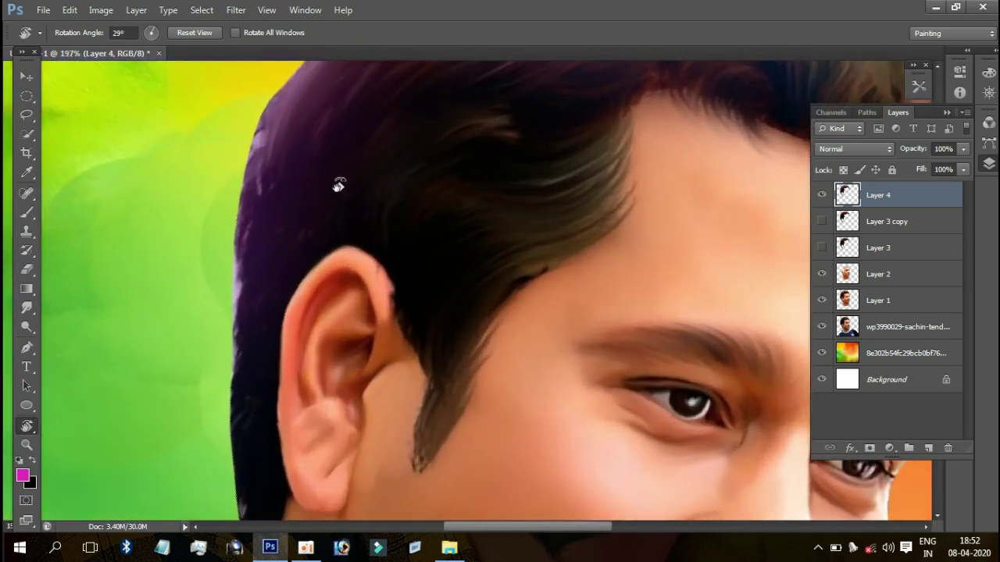
Step: Smudge the hair tip behind the ear and the purple hair edge along the forehead
key(r)
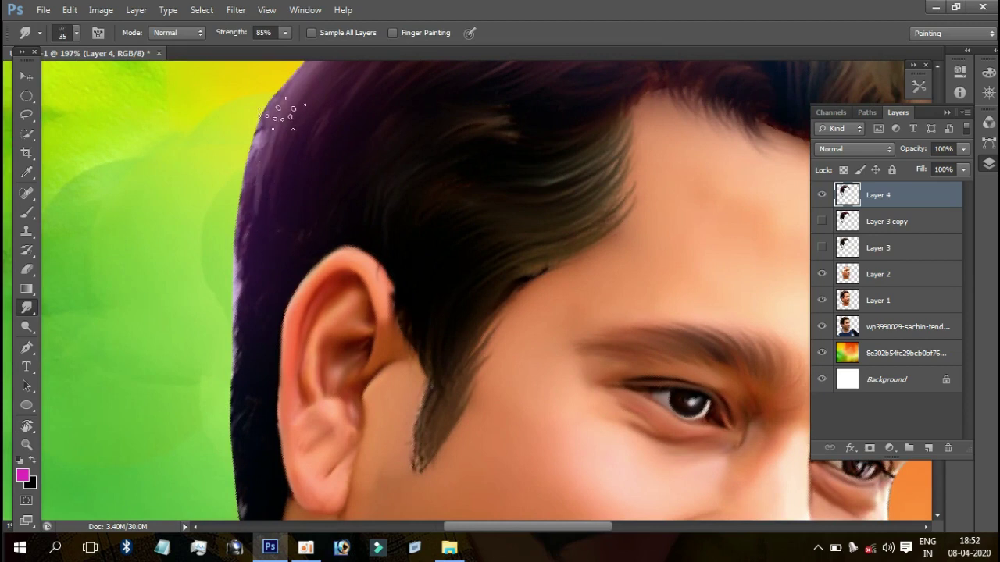
scroll(255, 414, down, 3)
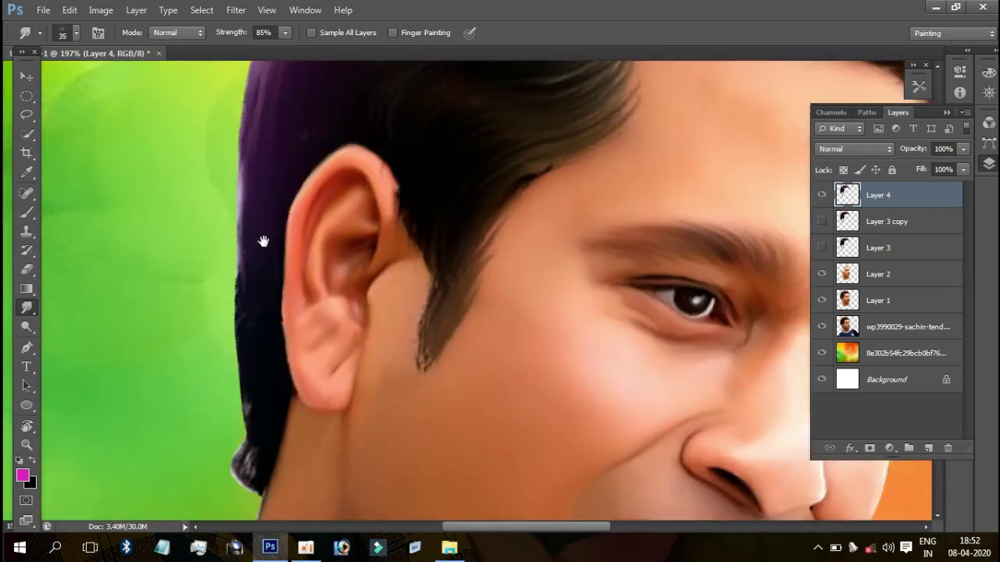
scroll(263, 237, down, 2)
drag(261, 340, 255, 433)
scroll(258, 375, up, 5)
scroll(257, 218, up, 3)
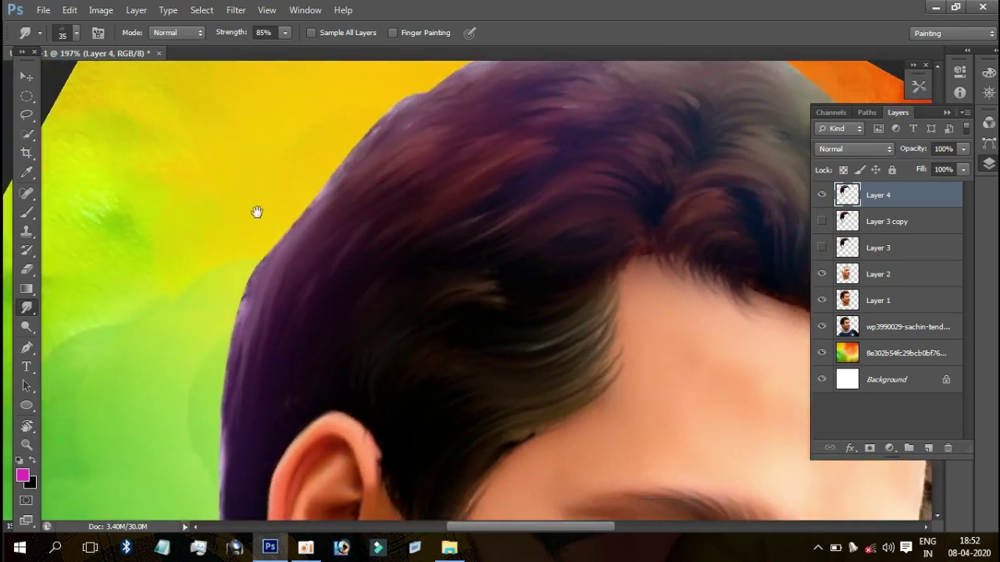
mouse_move(321, 156)
mouse_down()
mouse_move(261, 252)
mouse_move(227, 337)
mouse_up()
drag(231, 387, 323, 164)
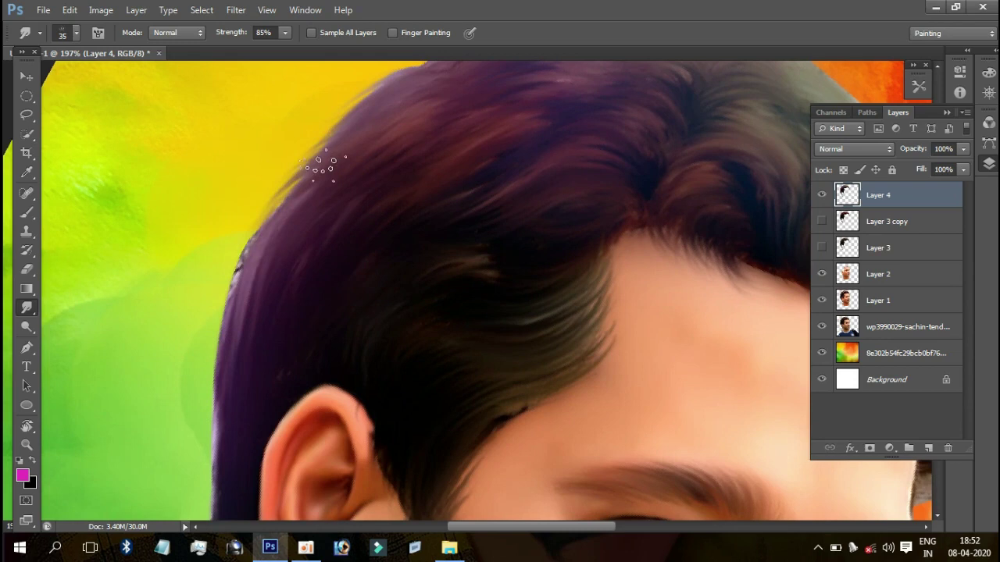
mouse_move(299, 195)
mouse_down()
mouse_move(244, 275)
mouse_move(234, 317)
mouse_up()
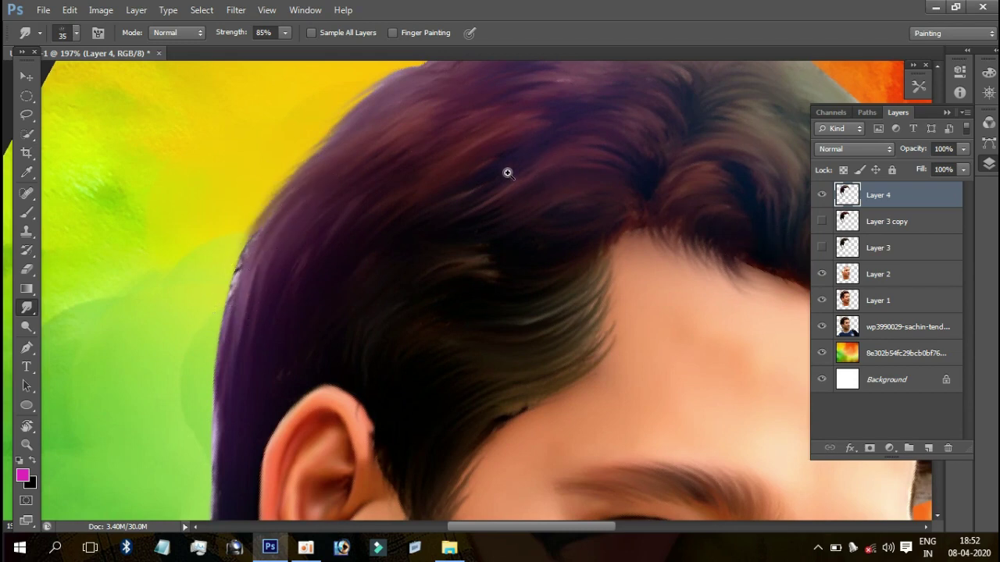
Step: Smudge the front curl and top hair edge into wisps, then smooth the edge above the ear
drag(508, 173, 453, 179)
mouse_move(635, 157)
mouse_down()
mouse_move(708, 210)
mouse_move(726, 207)
mouse_up()
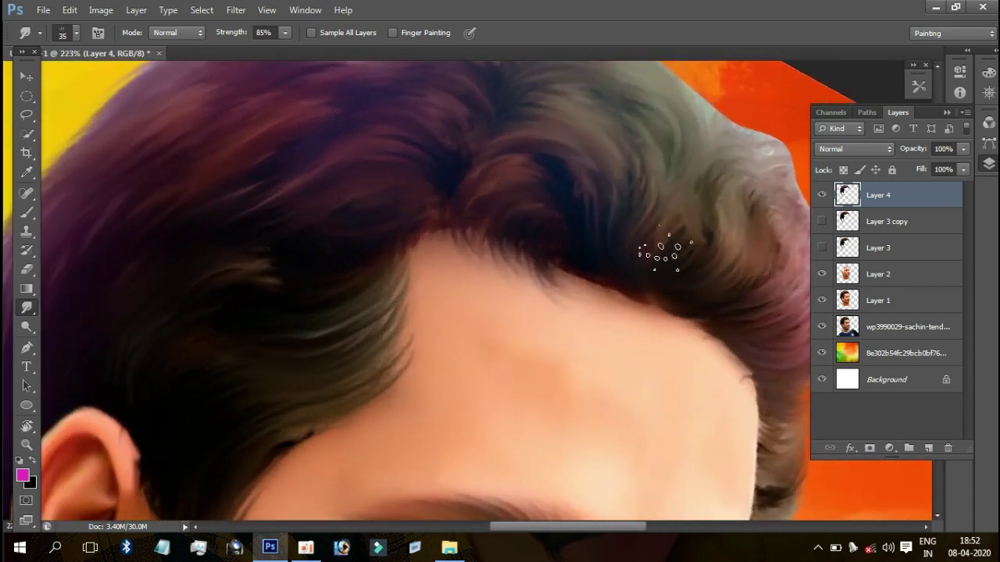
drag(709, 174, 519, 199)
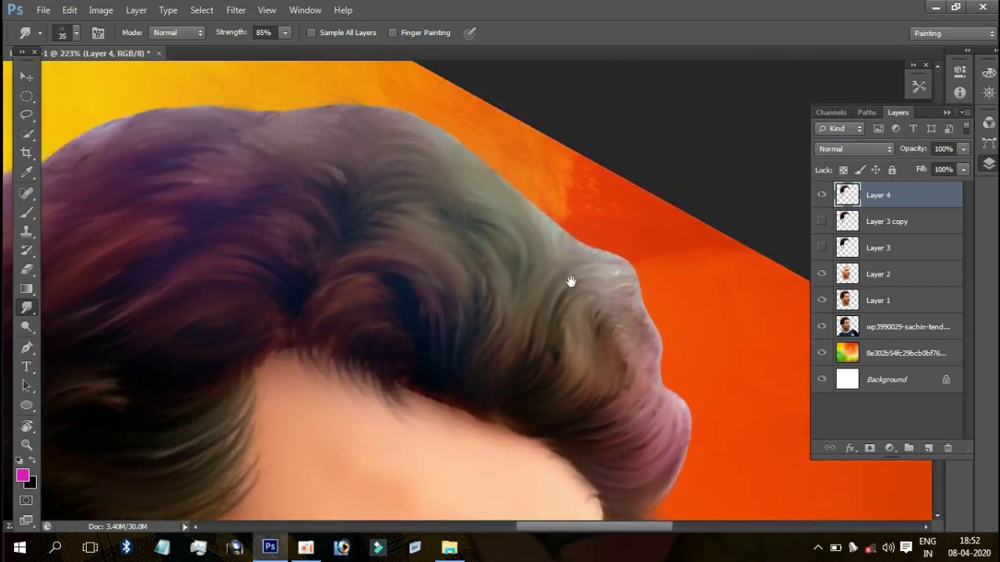
mouse_move(385, 133)
mouse_down()
mouse_move(521, 178)
mouse_move(507, 223)
mouse_move(387, 133)
mouse_move(433, 141)
mouse_up()
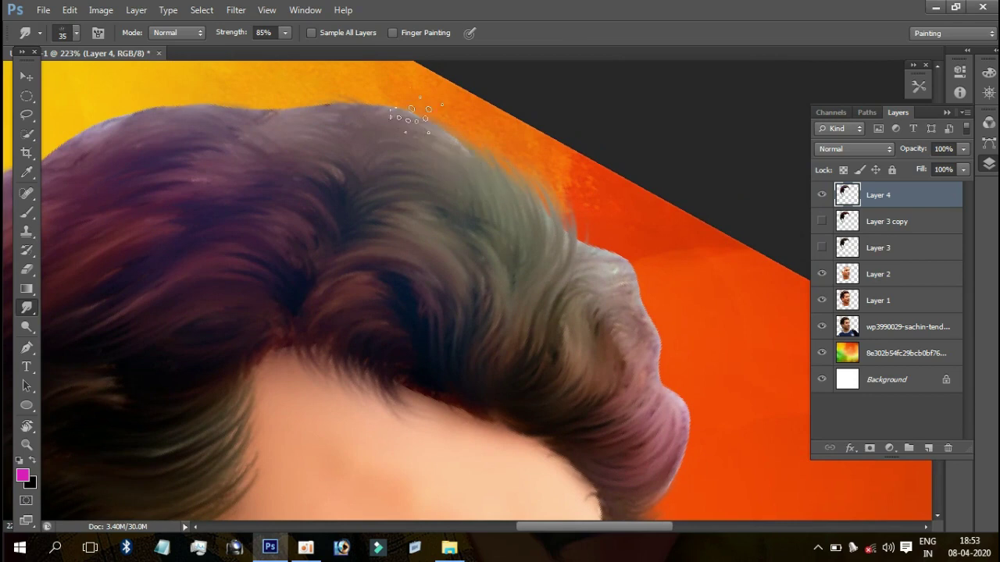
mouse_move(329, 114)
mouse_down()
mouse_move(237, 92)
mouse_move(479, 196)
mouse_up()
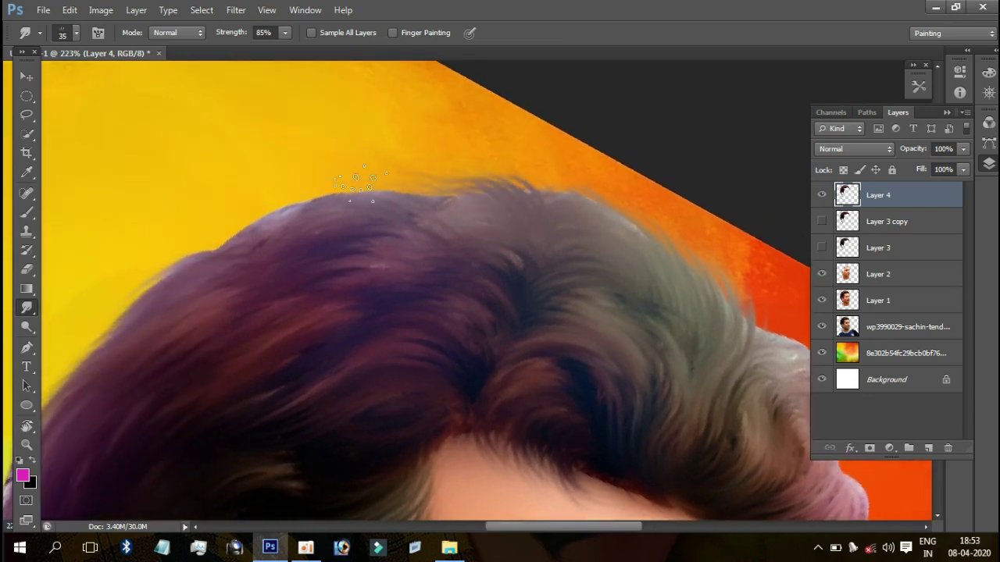
drag(373, 194, 273, 207)
mouse_move(339, 233)
mouse_down()
mouse_move(480, 195)
mouse_move(340, 226)
mouse_move(222, 348)
mouse_up()
mouse_move(263, 287)
mouse_down()
mouse_move(357, 200)
mouse_move(320, 252)
mouse_move(313, 301)
mouse_move(249, 441)
mouse_up()
mouse_move(299, 325)
mouse_down()
mouse_move(346, 196)
mouse_move(293, 383)
mouse_up()
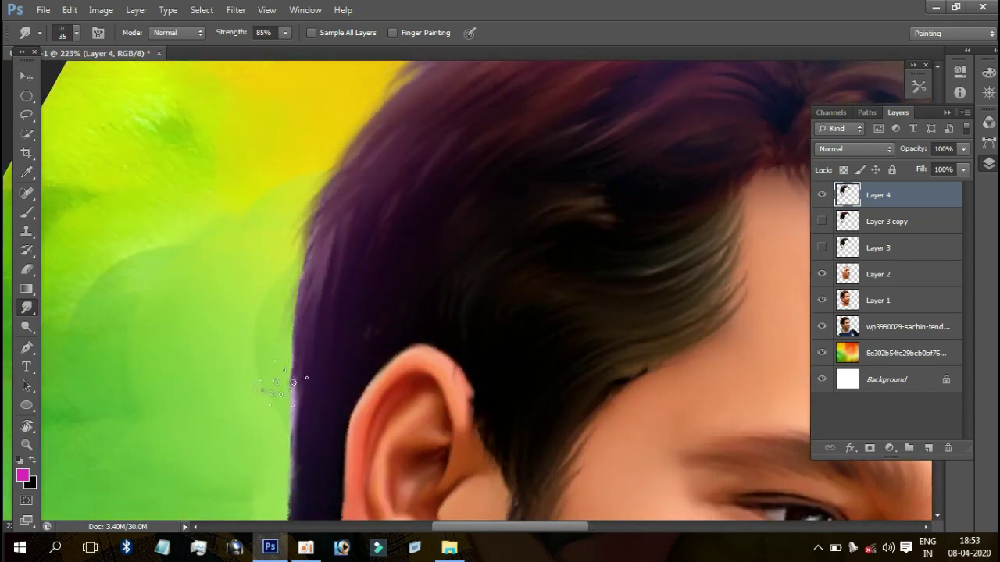
key(ctrl+0)
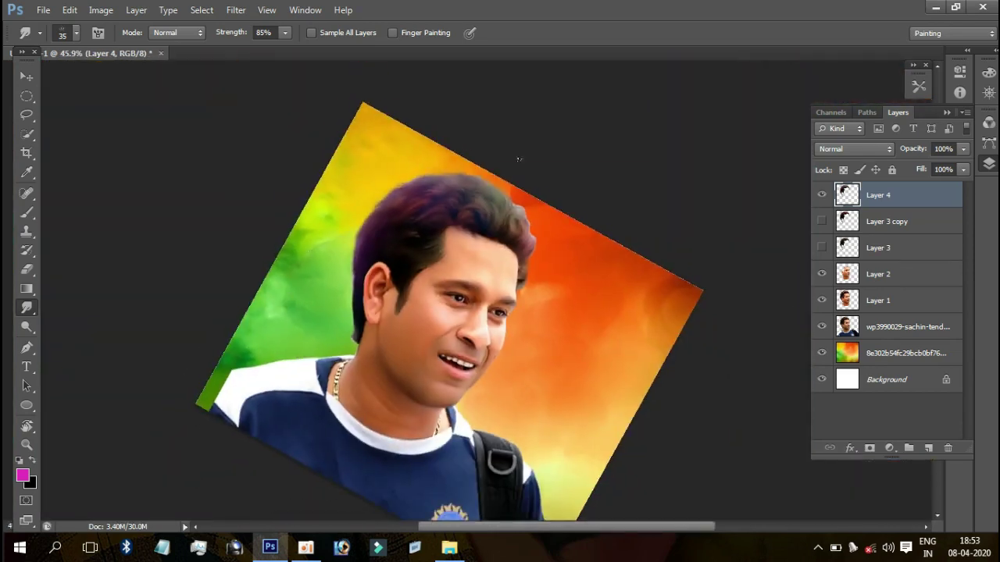
Step: Zoom in on the crown and smudge hair strands outward above the hairline
click(592, 255)
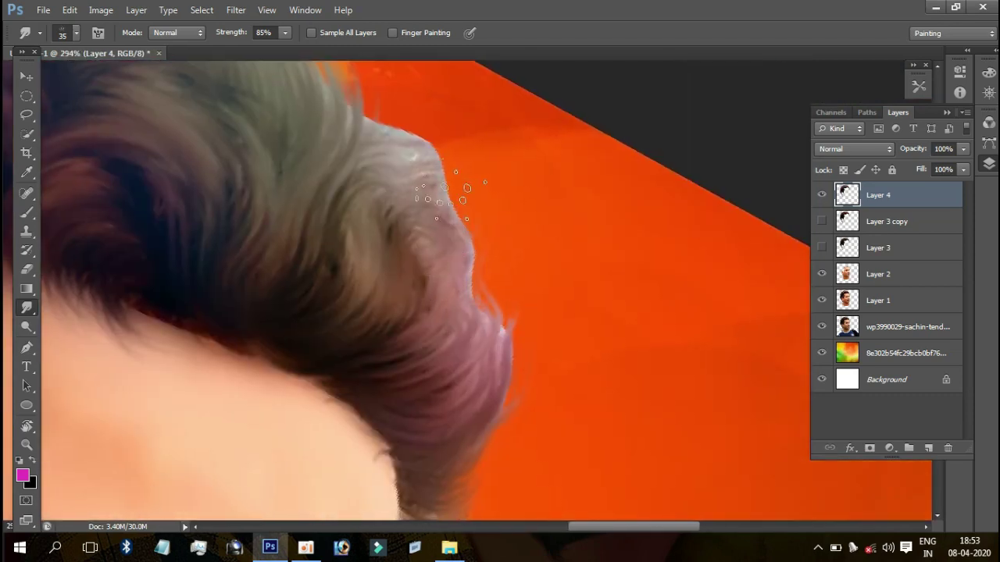
drag(479, 243, 510, 332)
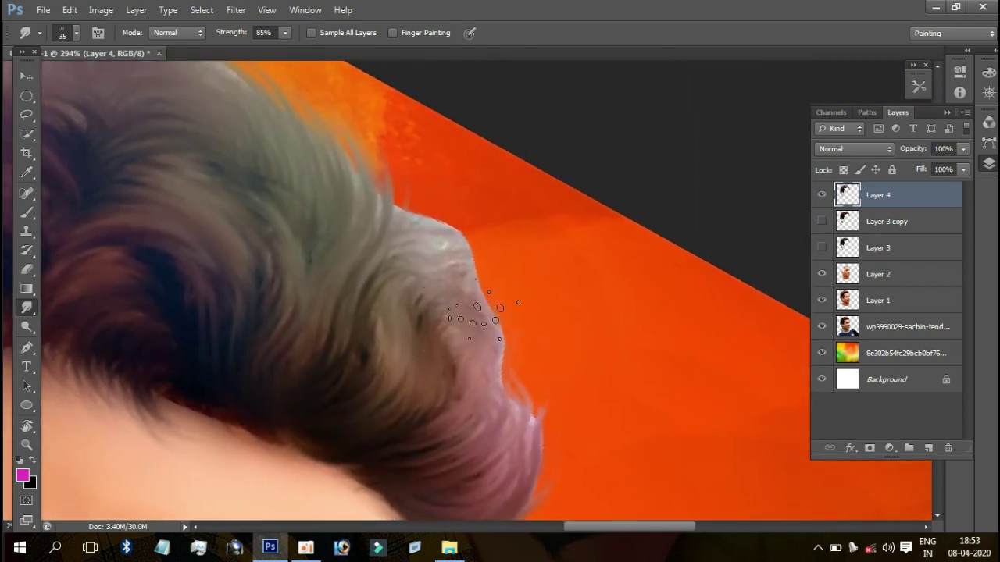
drag(413, 222, 476, 301)
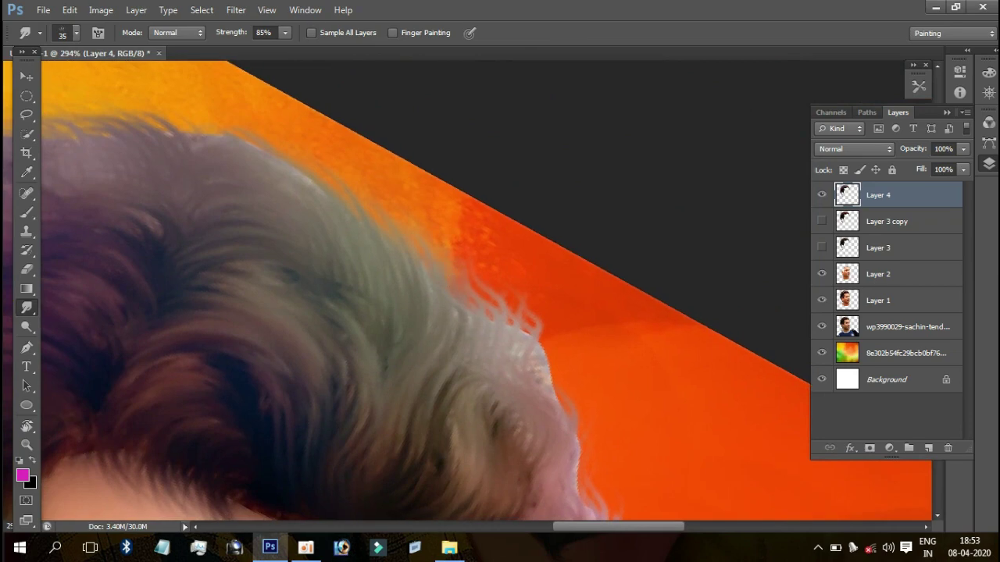
drag(219, 133, 344, 215)
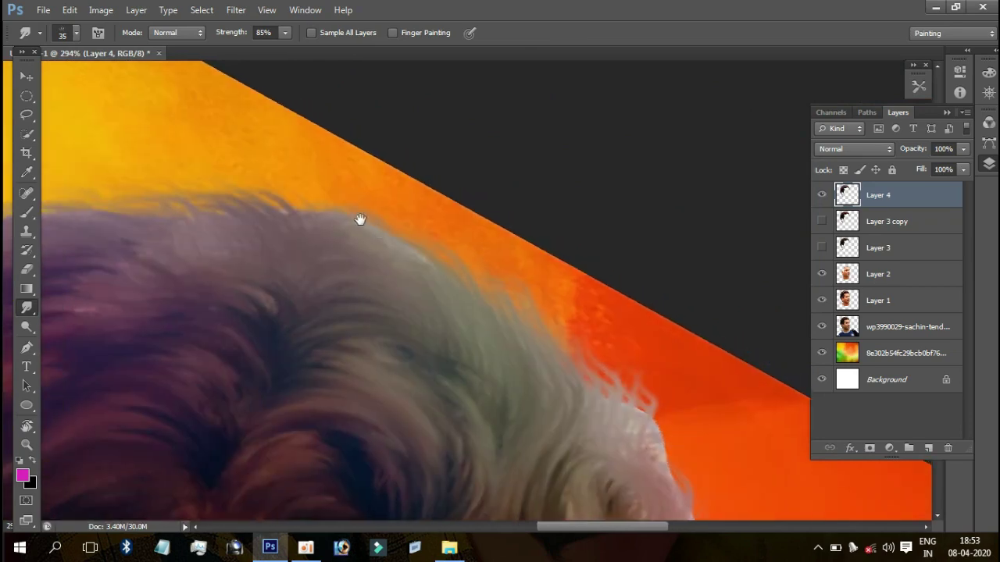
drag(313, 300, 429, 183)
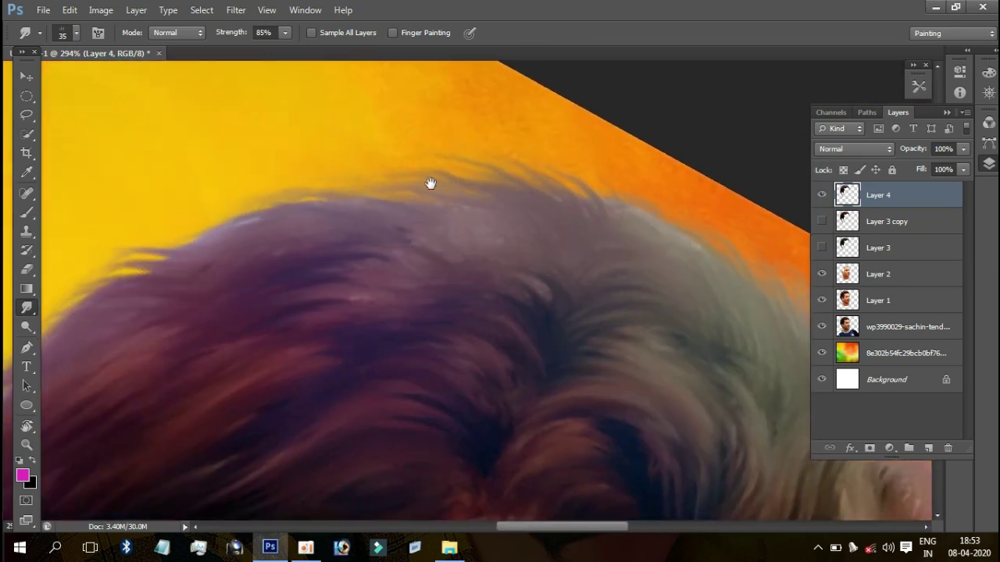
drag(359, 199, 195, 183)
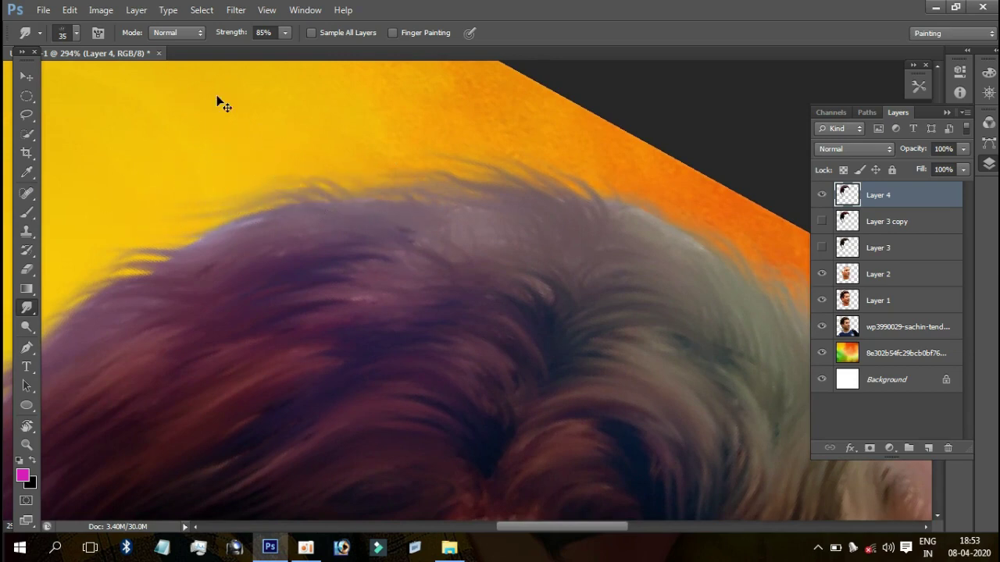
Step: Smear the right hair edge and the curl's outer edge into smooth strands against the orange background
key(ctrl+minus)
key(ctrl+minus)
key(ctrl+minus)
key(ctrl+minus)
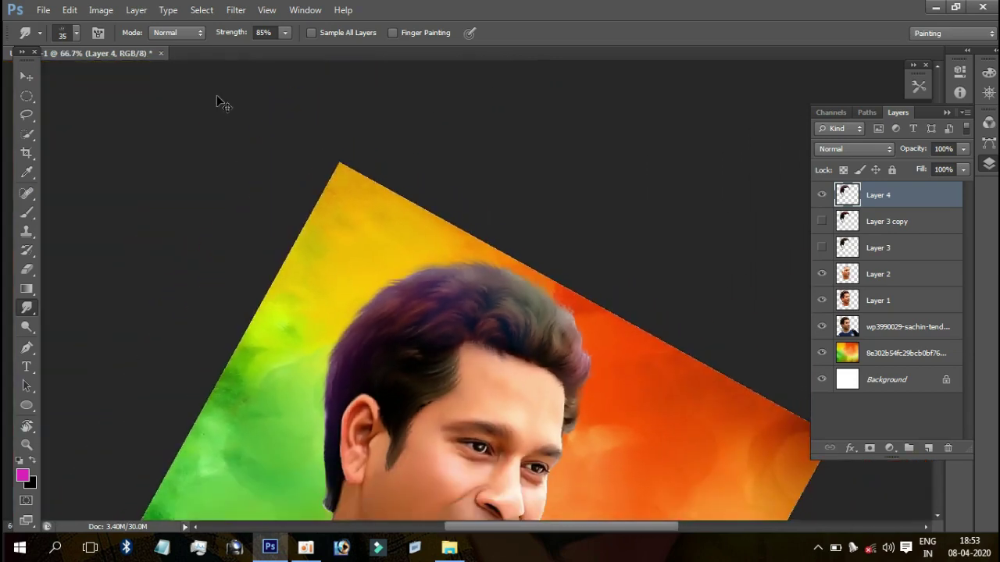
key(ctrl+plus)
key(ctrl+plus)
key(ctrl+plus)
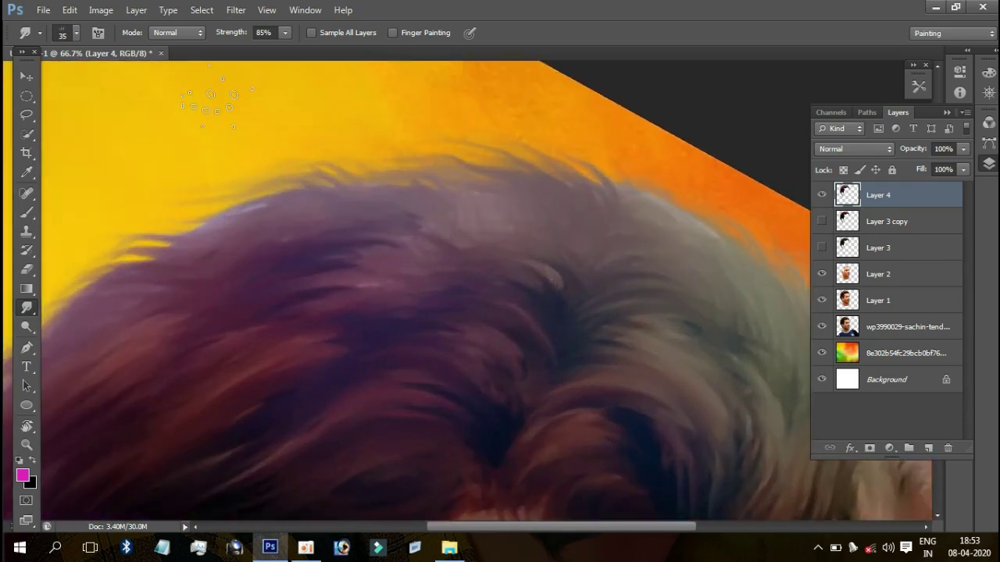
scroll(384, 164, right, 10)
scroll(384, 165, right, 5)
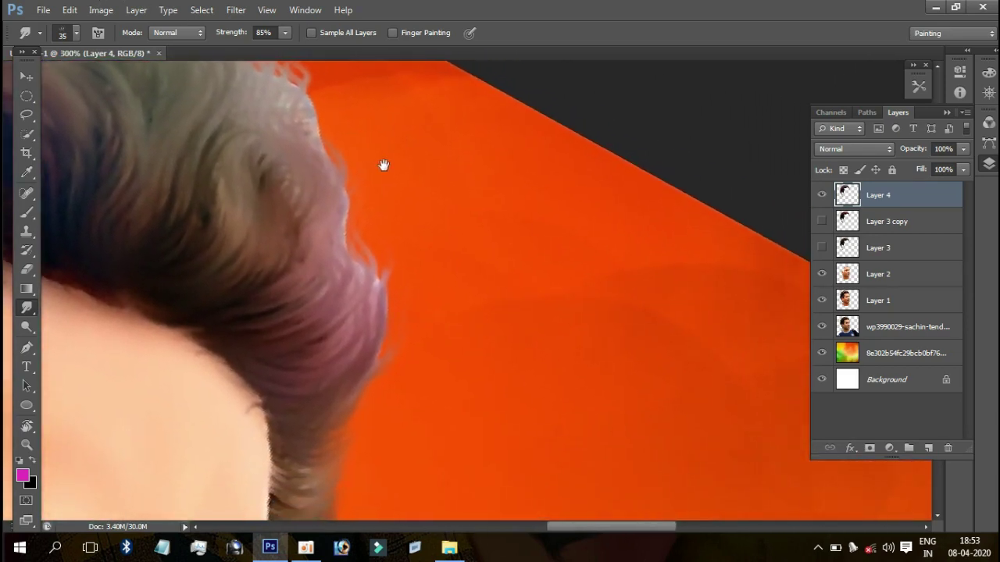
mouse_move(339, 324)
mouse_down()
mouse_move(294, 196)
mouse_move(347, 351)
mouse_up()
drag(344, 289, 297, 219)
drag(304, 176, 333, 258)
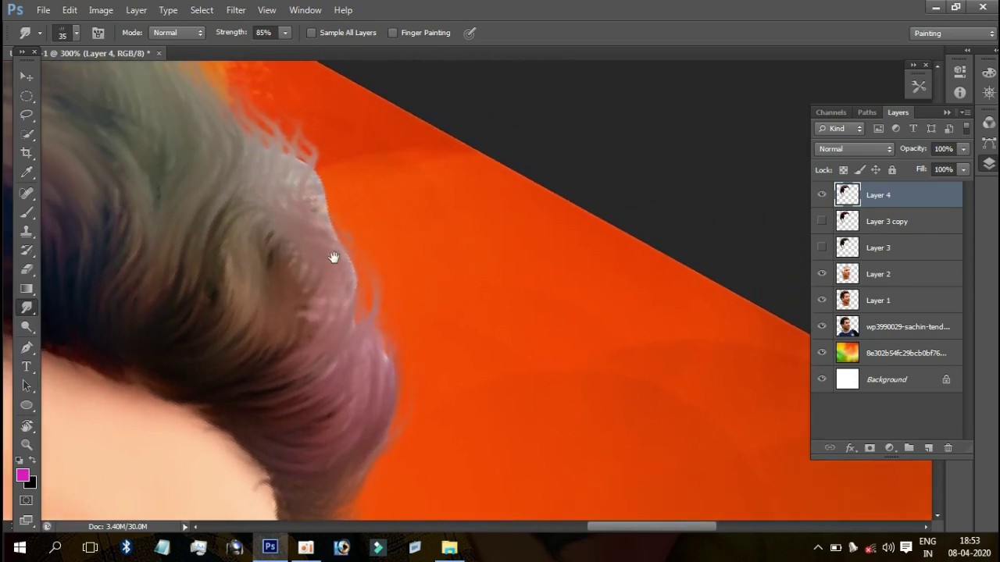
mouse_move(343, 312)
mouse_down()
mouse_move(312, 195)
mouse_move(355, 300)
mouse_up()
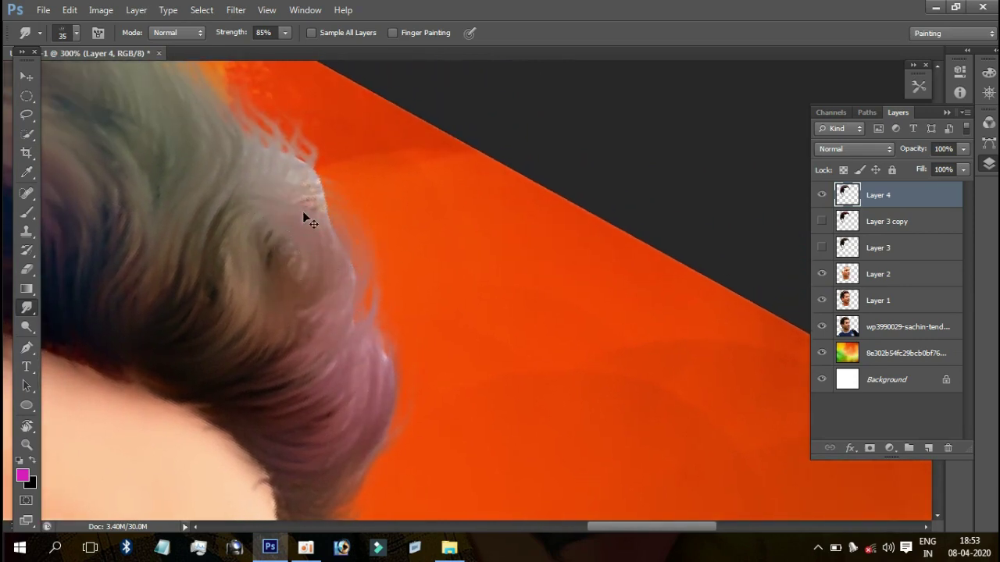
mouse_move(342, 243)
mouse_down()
mouse_move(300, 191)
mouse_move(355, 211)
mouse_move(344, 301)
mouse_move(285, 228)
mouse_move(336, 318)
mouse_up()
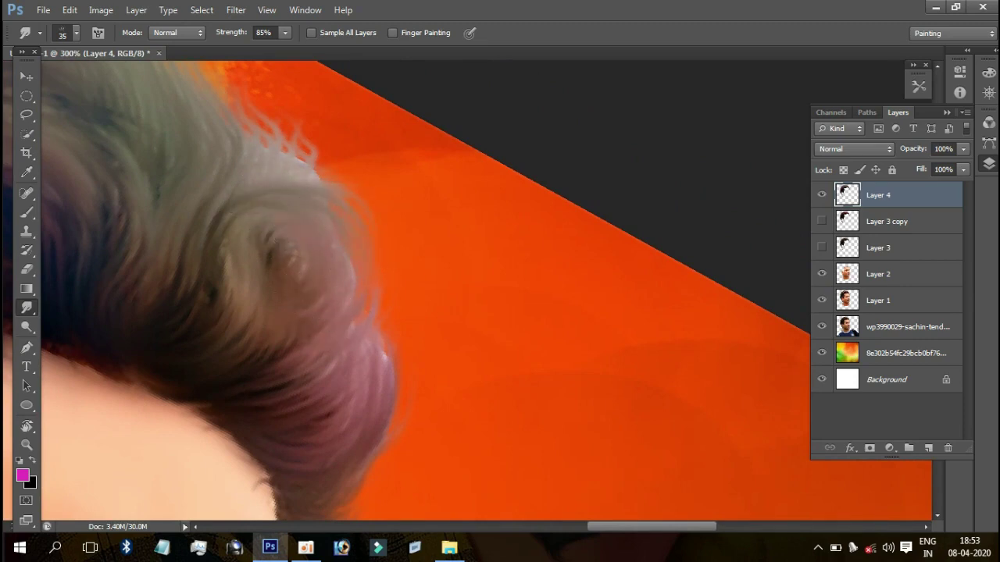
Step: Smooth the pink lower curl edge, pull strands into the background, and swirl the grey hair into a curl
mouse_move(354, 355)
mouse_down()
mouse_move(408, 234)
mouse_move(336, 297)
mouse_move(367, 190)
mouse_move(411, 282)
mouse_up()
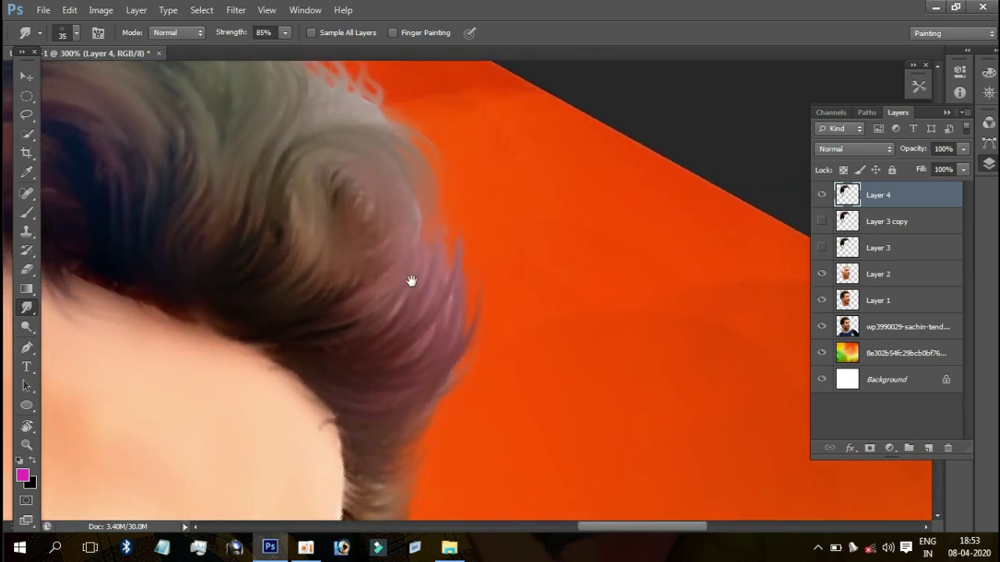
drag(328, 339, 402, 279)
mouse_move(344, 325)
mouse_down()
mouse_move(413, 212)
mouse_move(395, 289)
mouse_move(468, 344)
mouse_up()
mouse_move(363, 403)
mouse_down()
mouse_move(461, 312)
mouse_move(402, 167)
mouse_up()
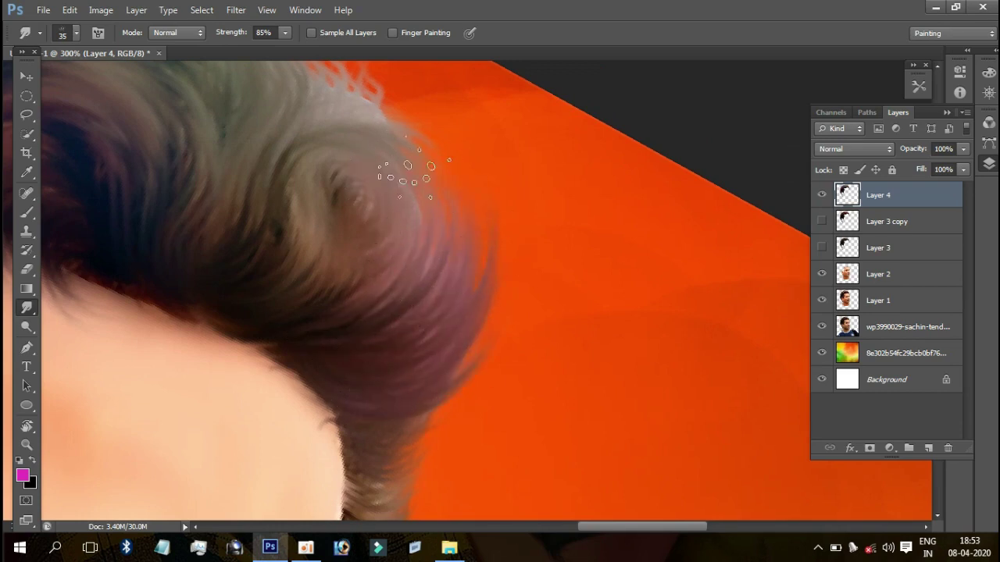
scroll(437, 328, up, 2)
scroll(422, 313, up, 1)
drag(318, 280, 383, 395)
drag(447, 269, 357, 290)
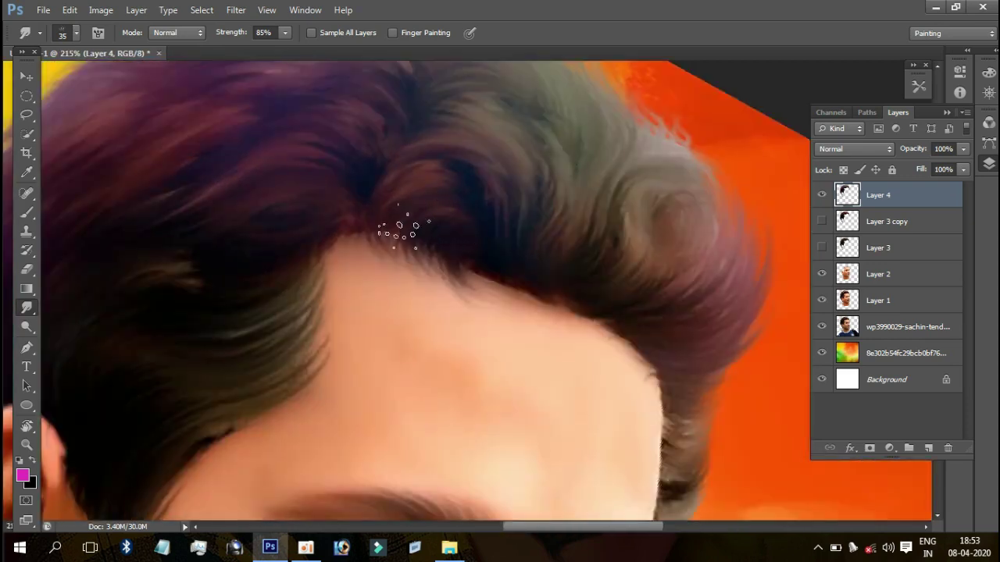
Step: Pull dark hair down into the forehead and set the smudge brush to 25 px
mouse_move(403, 228)
mouse_down()
mouse_move(372, 261)
mouse_move(445, 263)
mouse_move(446, 216)
mouse_move(492, 258)
mouse_move(542, 263)
mouse_up()
mouse_move(589, 210)
mouse_down()
mouse_move(513, 235)
mouse_move(508, 205)
mouse_up()
key(bracketleft)
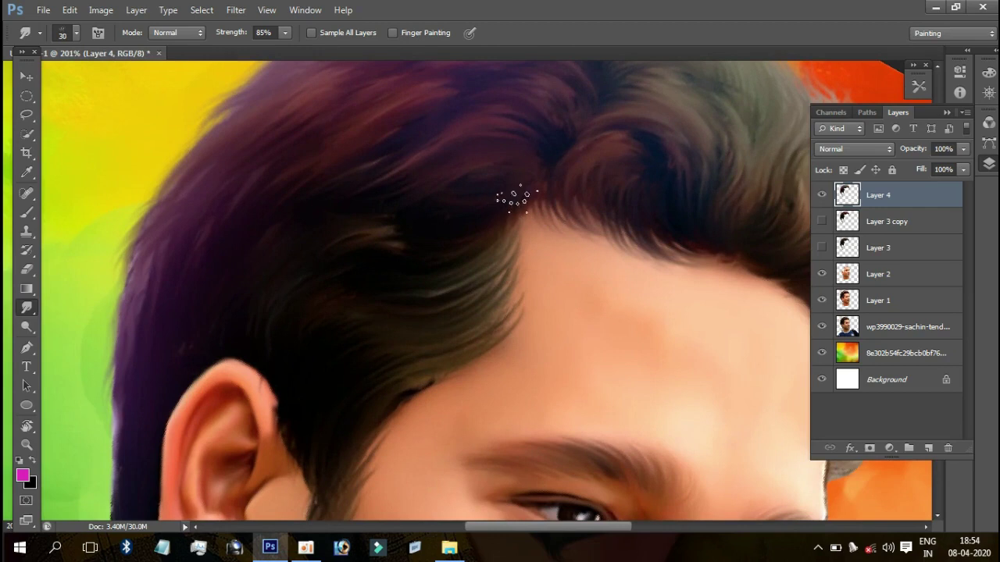
key(bracketright)
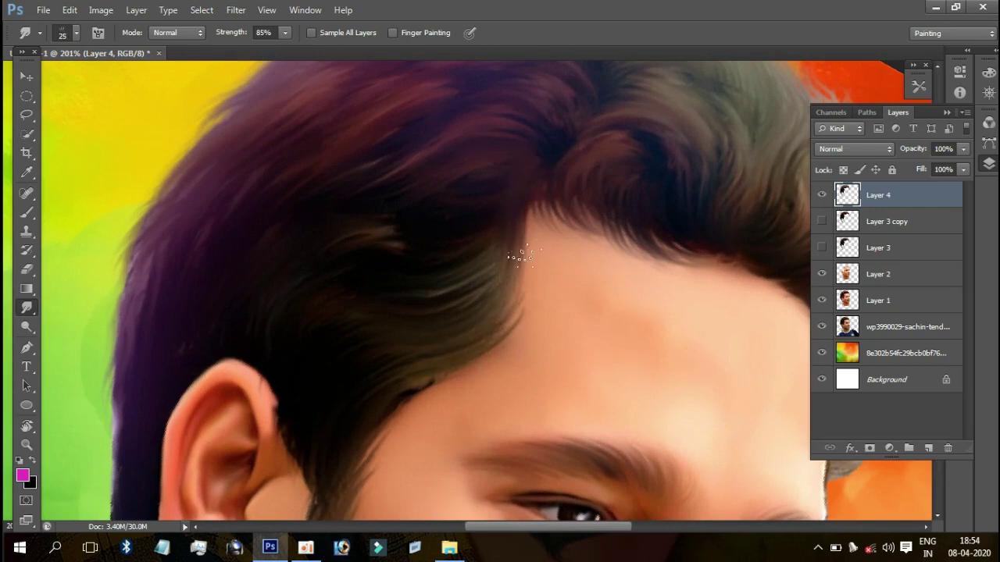
Step: Drag short strokes down the hairline onto the forehead and blend the light streak into darker strands
drag(511, 293, 426, 382)
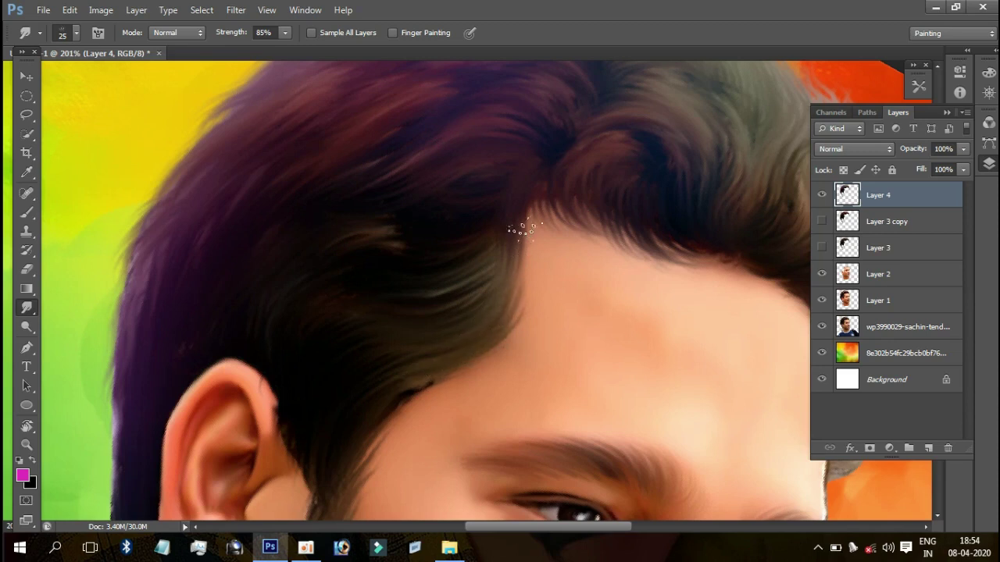
drag(529, 209, 531, 273)
drag(529, 205, 529, 289)
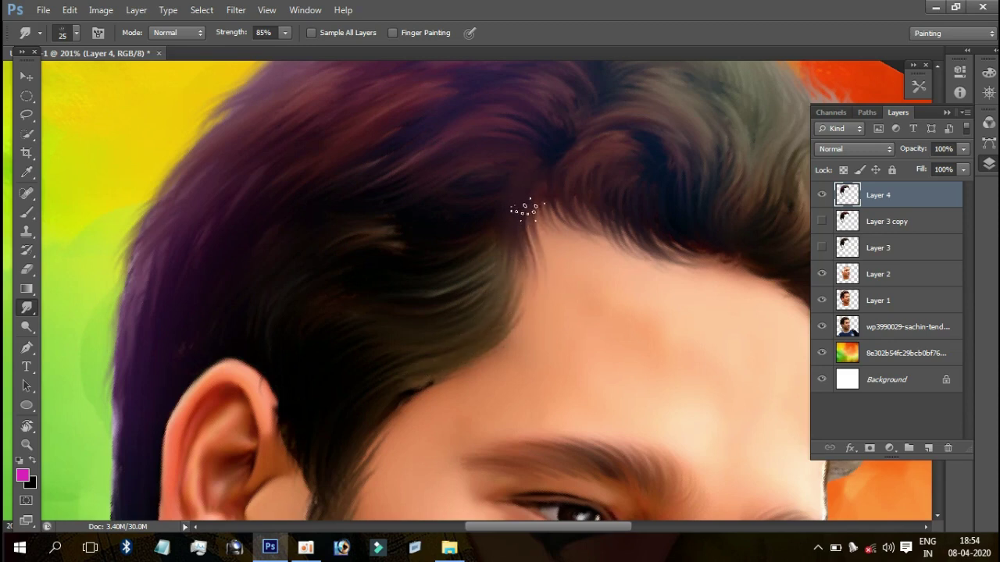
drag(511, 227, 458, 296)
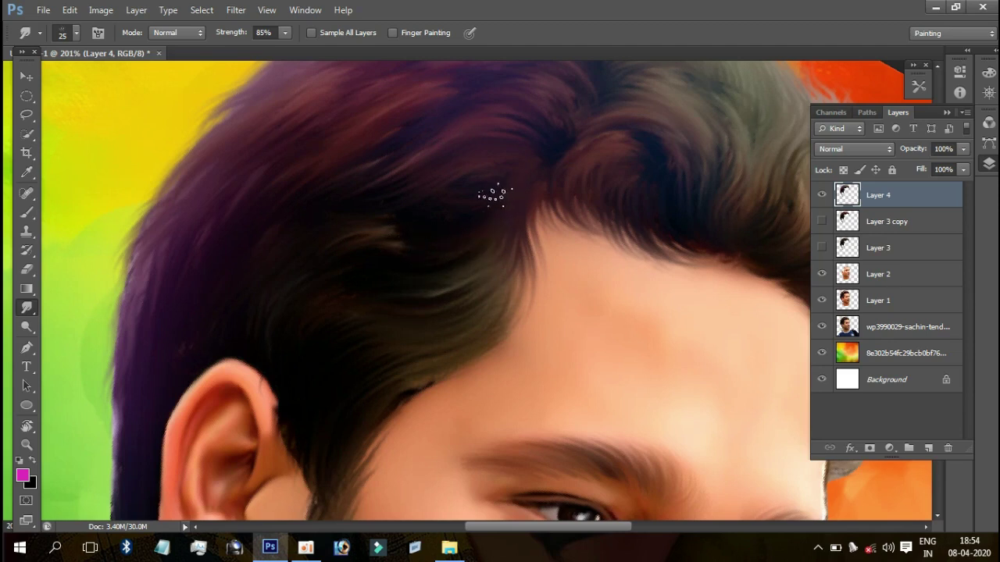
drag(353, 234, 415, 221)
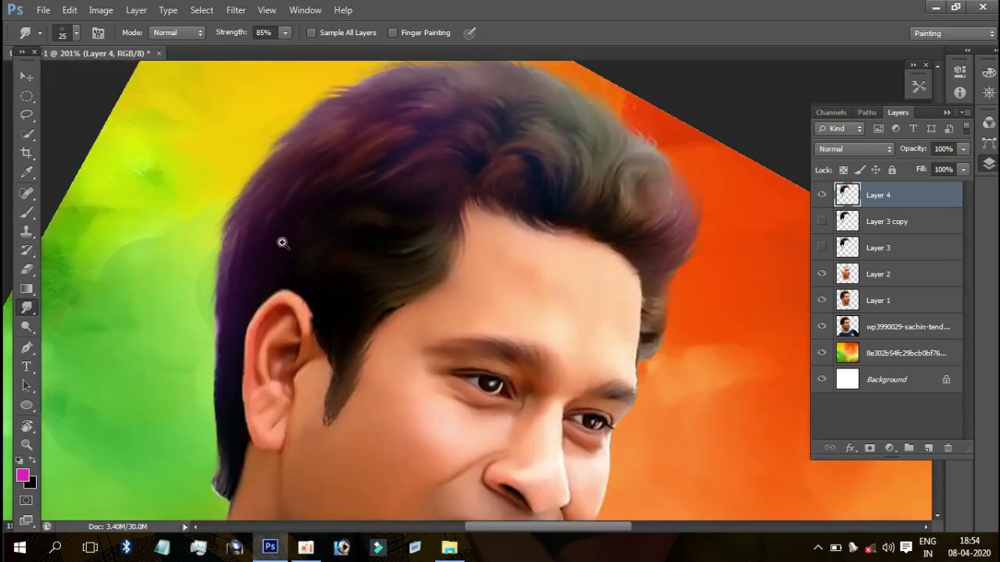
Step: Zoom in on the top of the hair and blend strands across the curl
drag(284, 232, 473, 139)
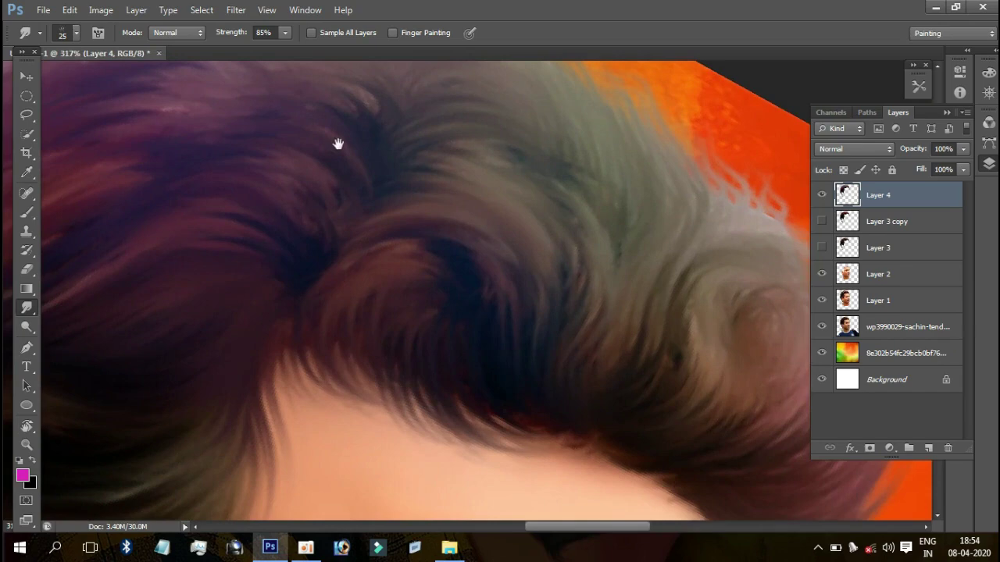
drag(335, 146, 414, 234)
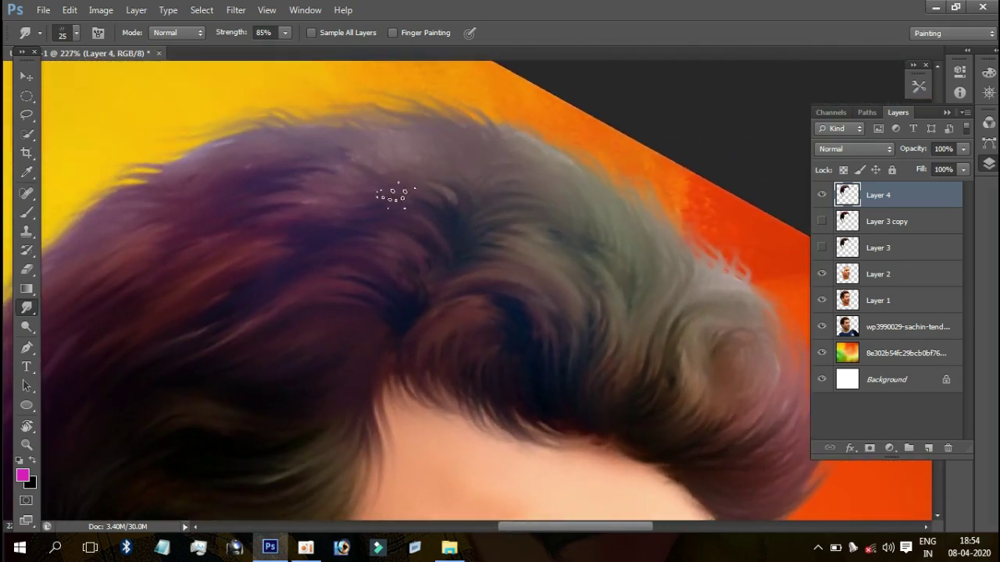
right_click(389, 188)
key(Escape)
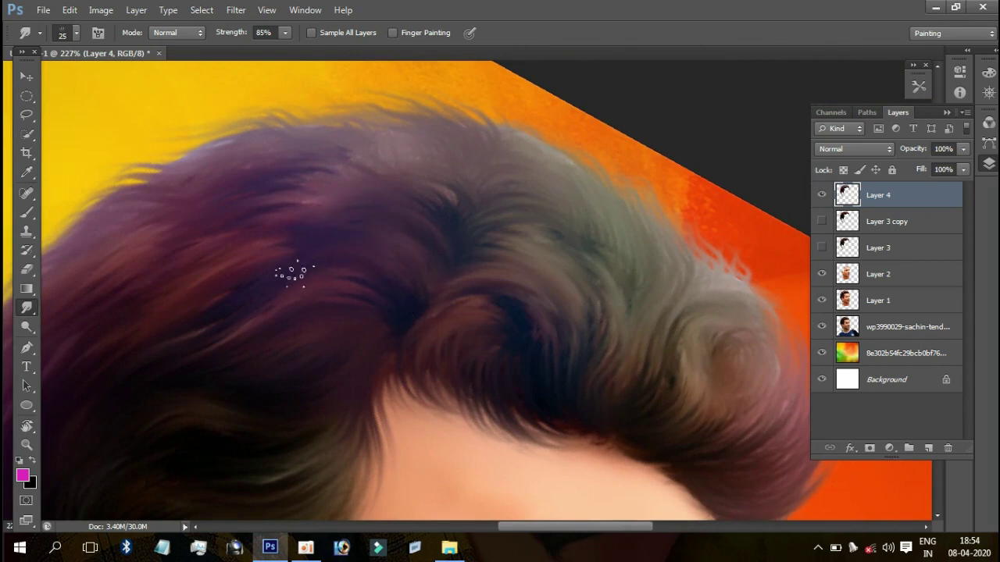
drag(389, 285, 335, 196)
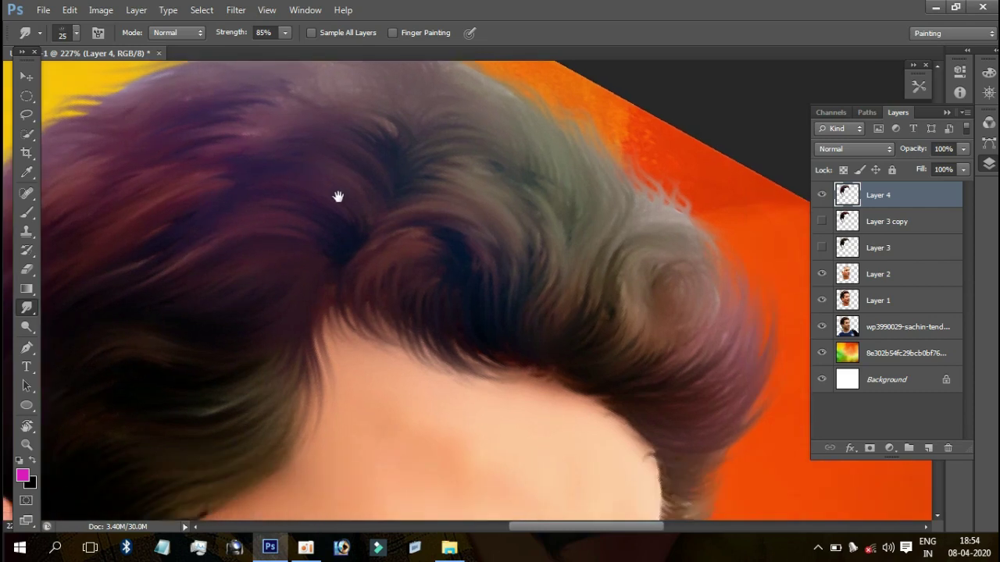
drag(383, 174, 385, 237)
mouse_move(306, 305)
mouse_down()
mouse_move(396, 305)
mouse_move(365, 263)
mouse_move(368, 237)
mouse_move(442, 309)
mouse_up()
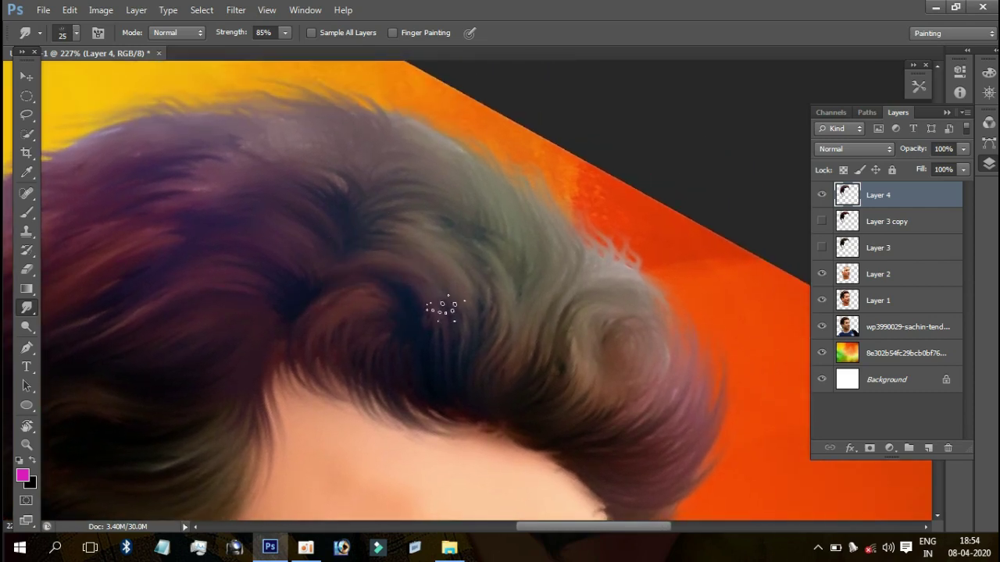
mouse_move(454, 184)
mouse_down()
mouse_move(392, 169)
mouse_move(356, 138)
mouse_up()
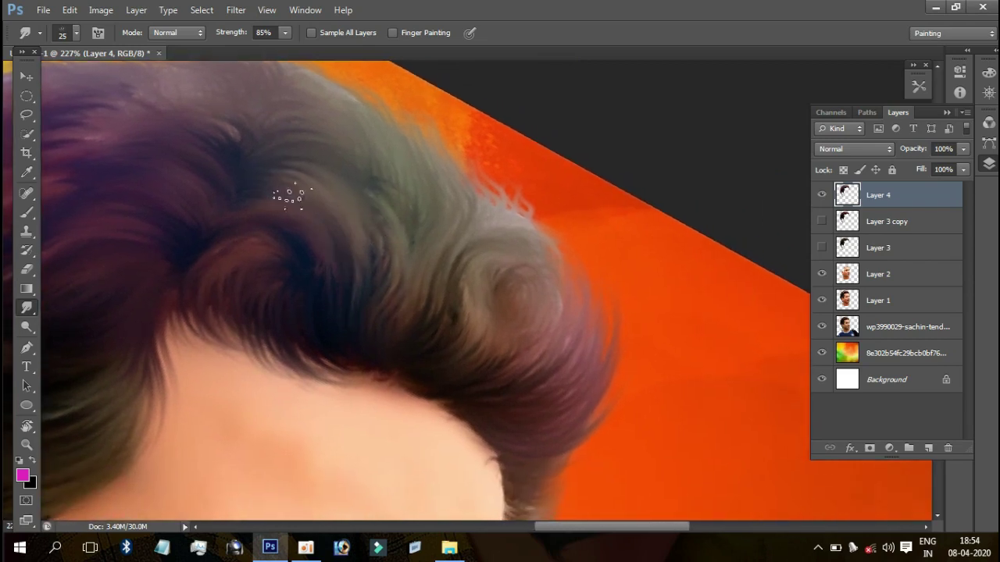
Step: Smudge the curl's dark strands upward so they sweep and blend together
drag(393, 304, 399, 244)
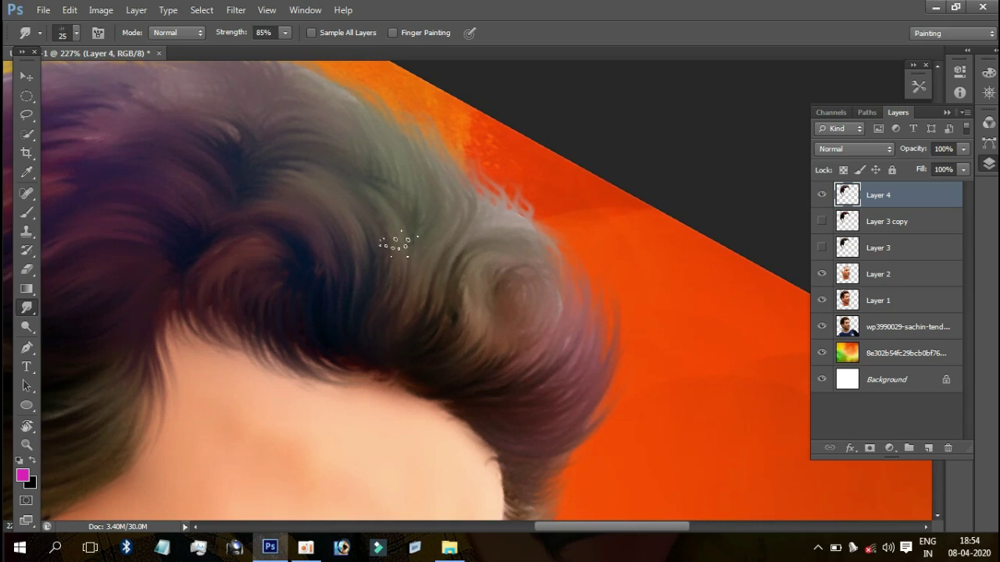
drag(421, 289, 435, 280)
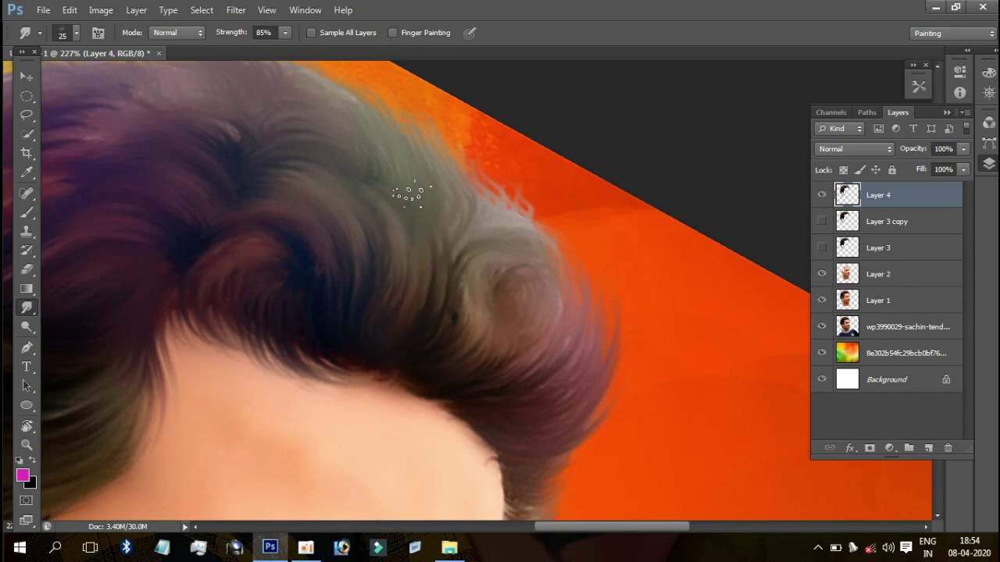
drag(409, 194, 357, 167)
drag(335, 284, 326, 179)
mouse_move(331, 322)
mouse_down()
mouse_move(368, 268)
mouse_move(357, 205)
mouse_up()
drag(374, 323, 385, 240)
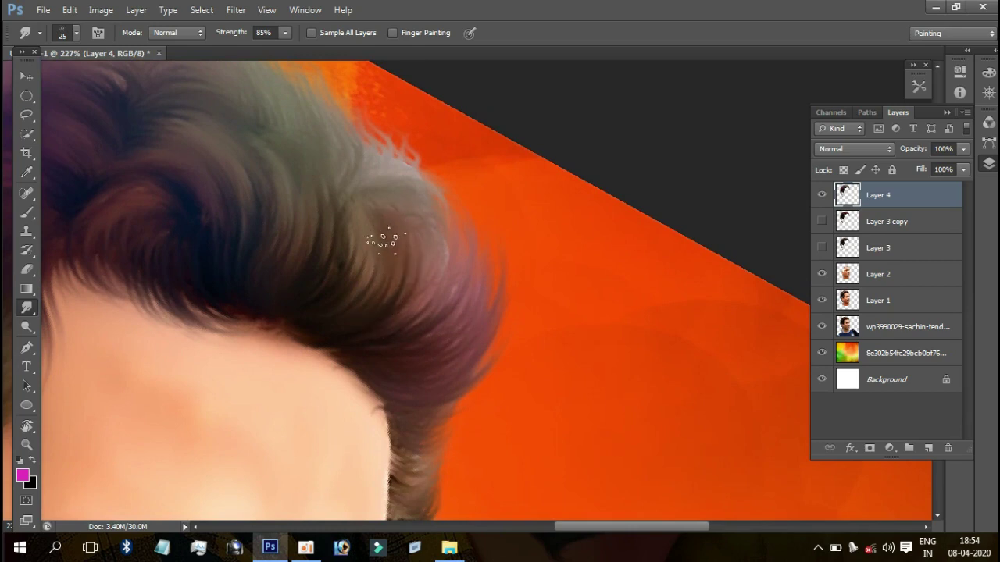
drag(469, 188, 406, 208)
drag(475, 199, 534, 201)
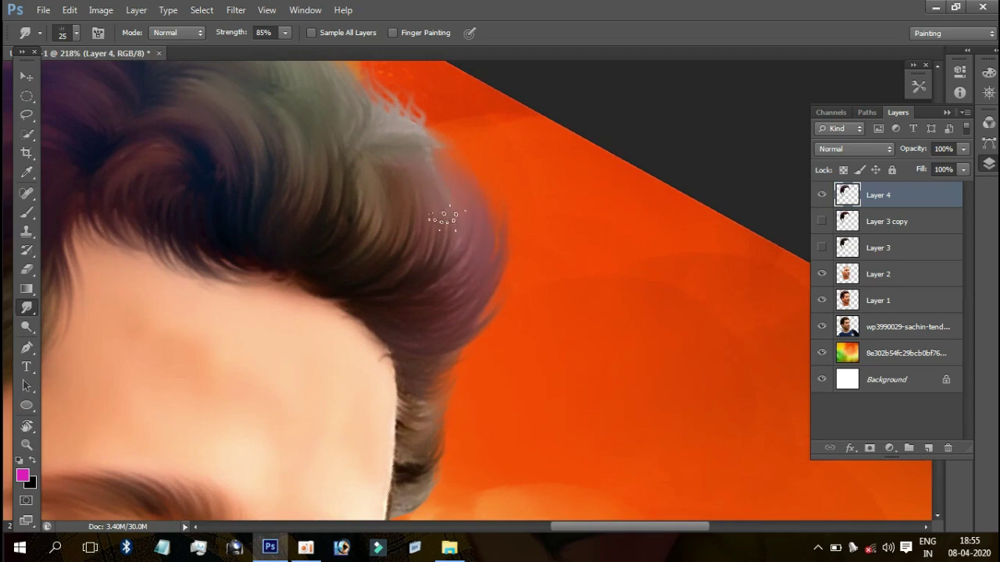
mouse_move(421, 146)
mouse_down()
mouse_move(411, 158)
mouse_move(350, 165)
mouse_move(433, 159)
mouse_up()
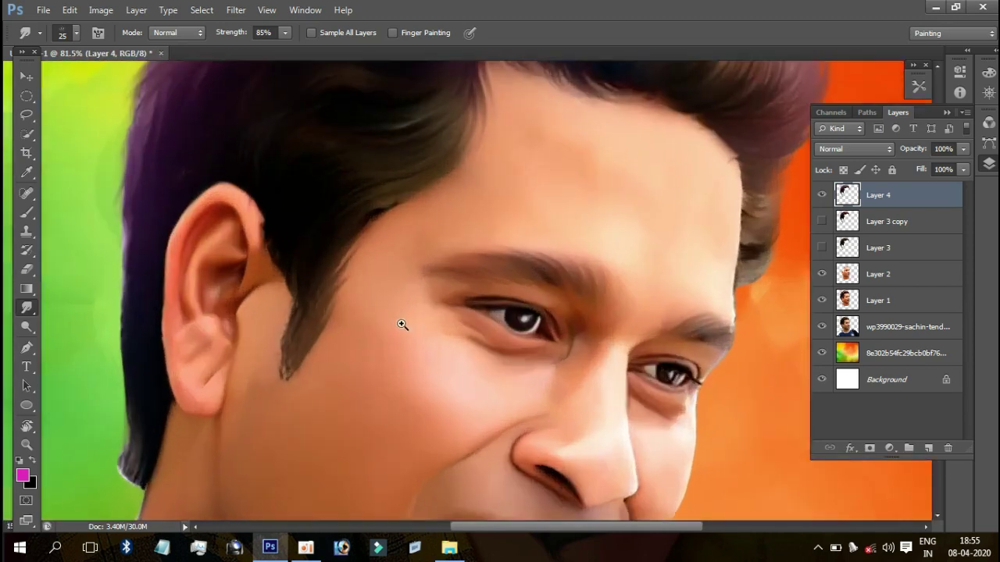
Step: Stretch the sideburn by the ear down toward the jaw into a longer, thinner smudged tip
drag(341, 328, 401, 328)
mouse_move(285, 329)
mouse_down()
mouse_move(282, 402)
mouse_move(260, 388)
mouse_up()
mouse_move(267, 244)
mouse_down()
mouse_move(257, 239)
mouse_move(279, 273)
mouse_move(272, 383)
mouse_move(268, 346)
mouse_up()
mouse_move(281, 313)
mouse_down()
mouse_move(265, 414)
mouse_move(277, 383)
mouse_move(273, 394)
mouse_up()
drag(293, 290, 286, 348)
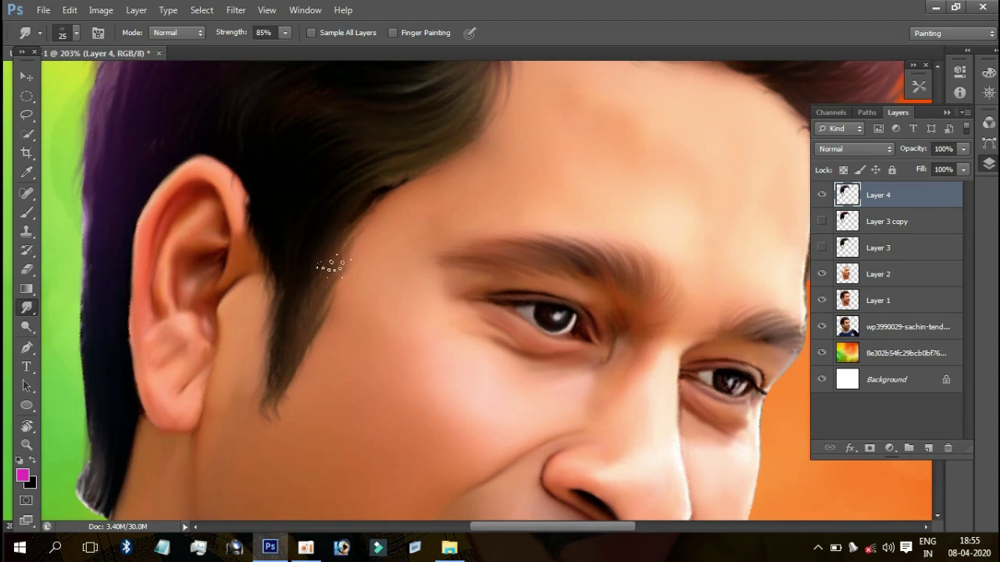
drag(394, 171, 344, 231)
drag(293, 341, 256, 424)
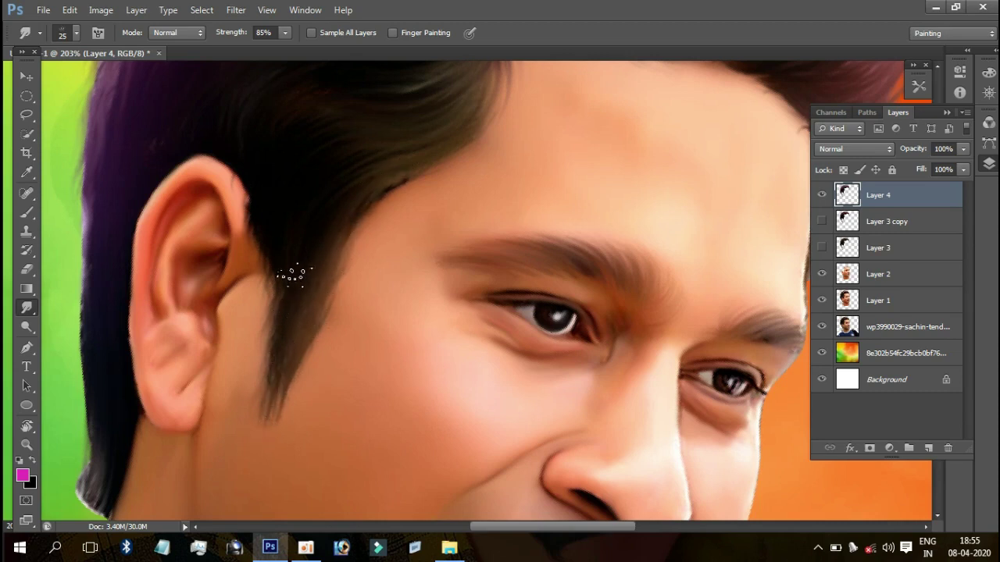
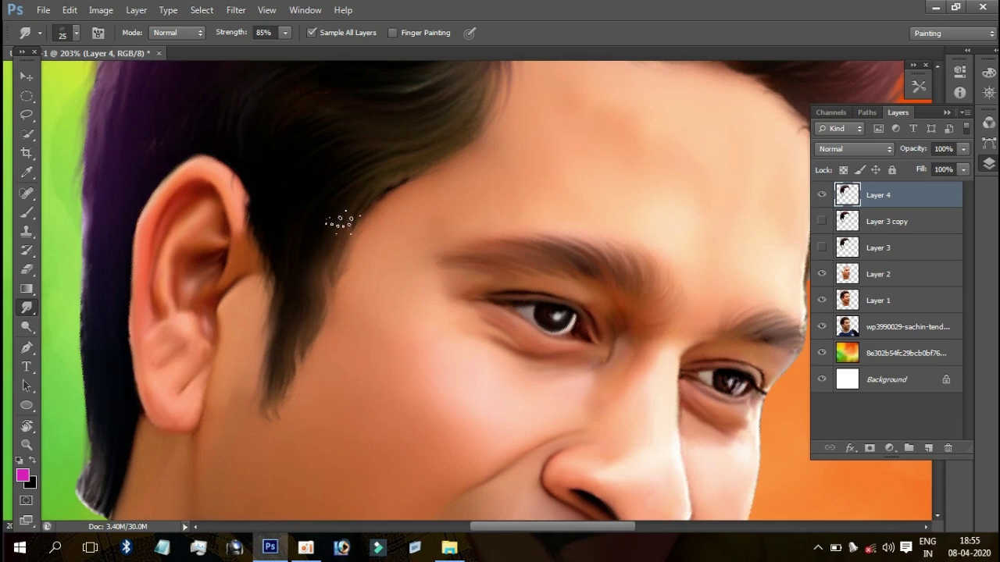
Step: Smudge the sideburn edge and its lower tip upward to soften them
scroll(359, 242, down, 3)
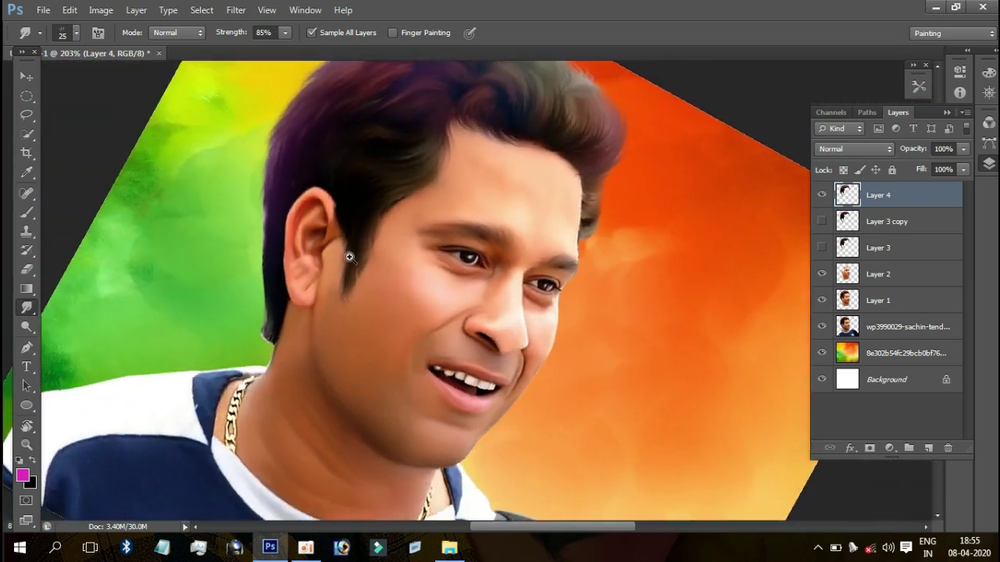
scroll(336, 281, up, 2)
drag(294, 384, 309, 288)
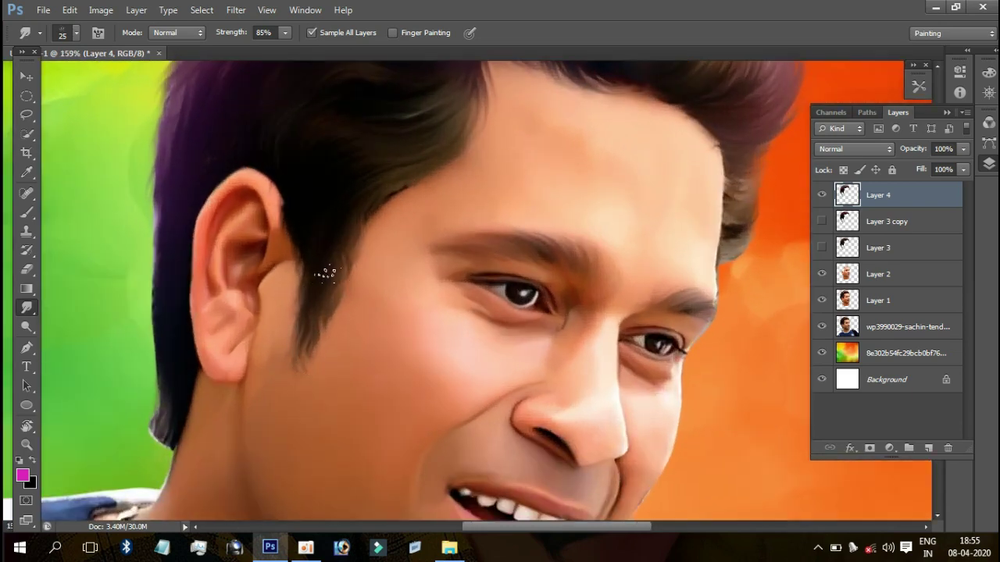
scroll(307, 362, up, 1)
drag(307, 368, 325, 271)
scroll(370, 217, down, 3)
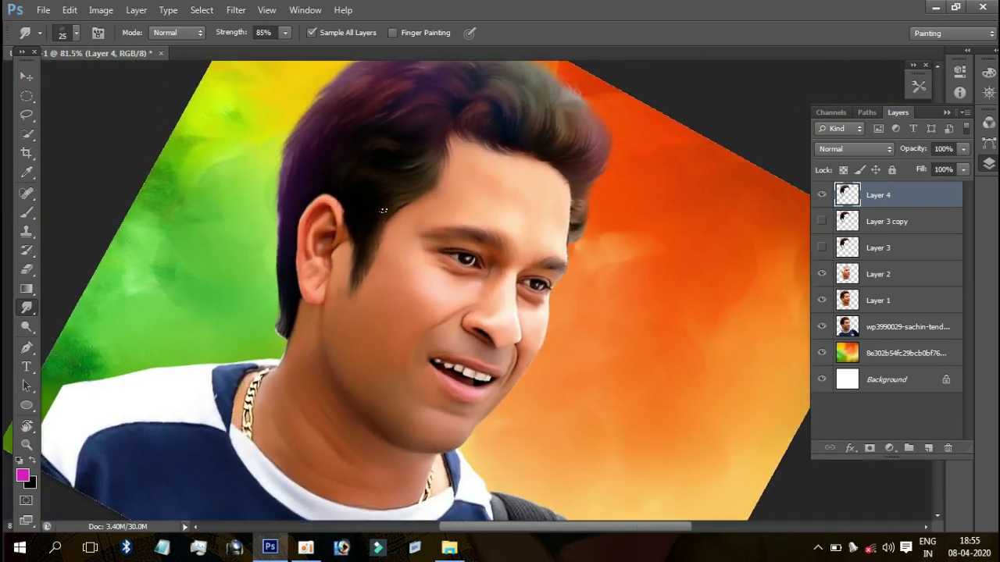
scroll(573, 171, up, 3)
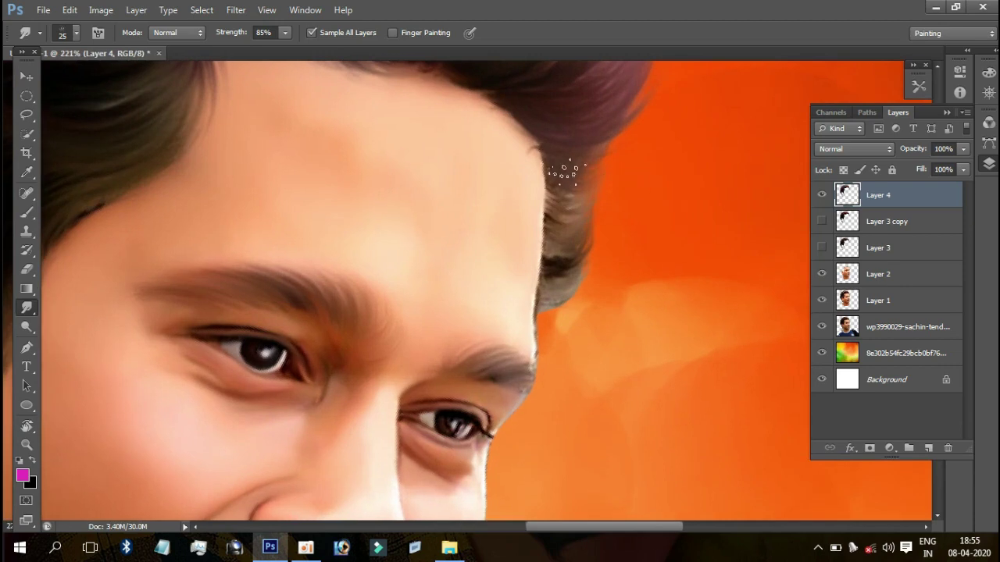
Step: Blend the dark hair edge along the hairline down into the forehead skin
drag(506, 231, 475, 309)
mouse_move(464, 173)
mouse_down()
mouse_move(485, 177)
mouse_move(509, 208)
mouse_up()
drag(532, 261, 525, 219)
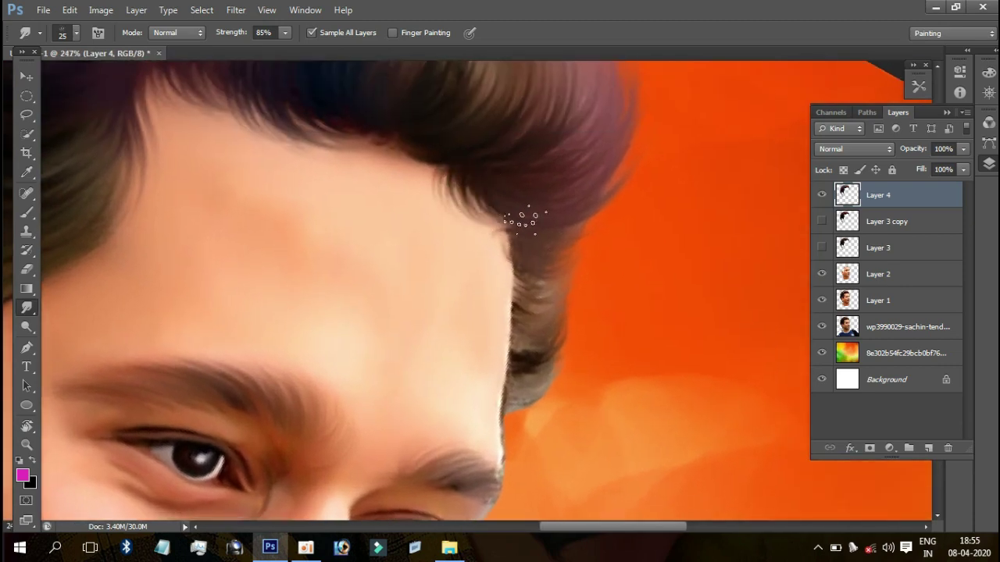
mouse_move(520, 395)
mouse_down()
mouse_move(511, 234)
mouse_move(516, 326)
mouse_up()
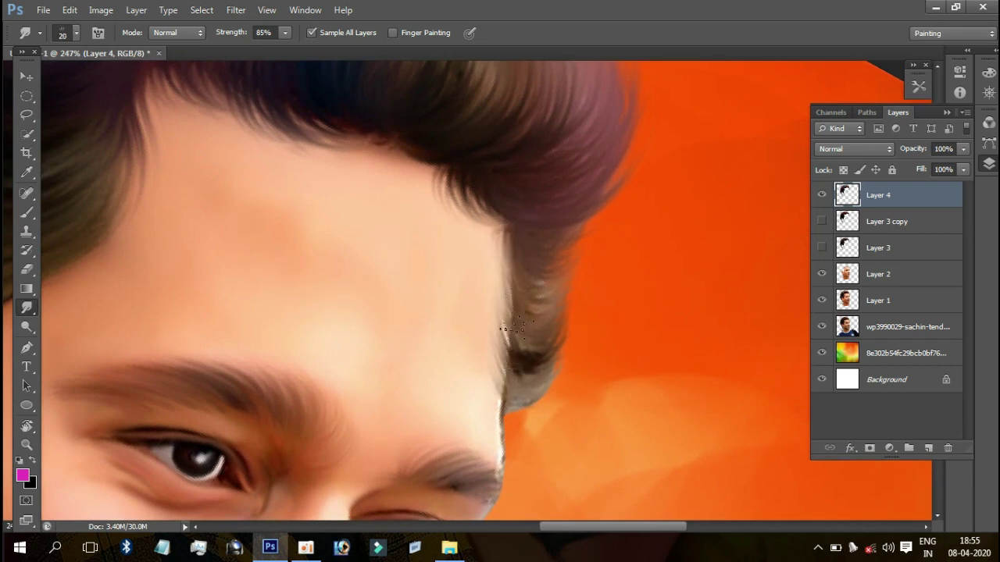
mouse_move(516, 292)
mouse_down()
mouse_move(492, 379)
mouse_move(495, 250)
mouse_move(504, 374)
mouse_up()
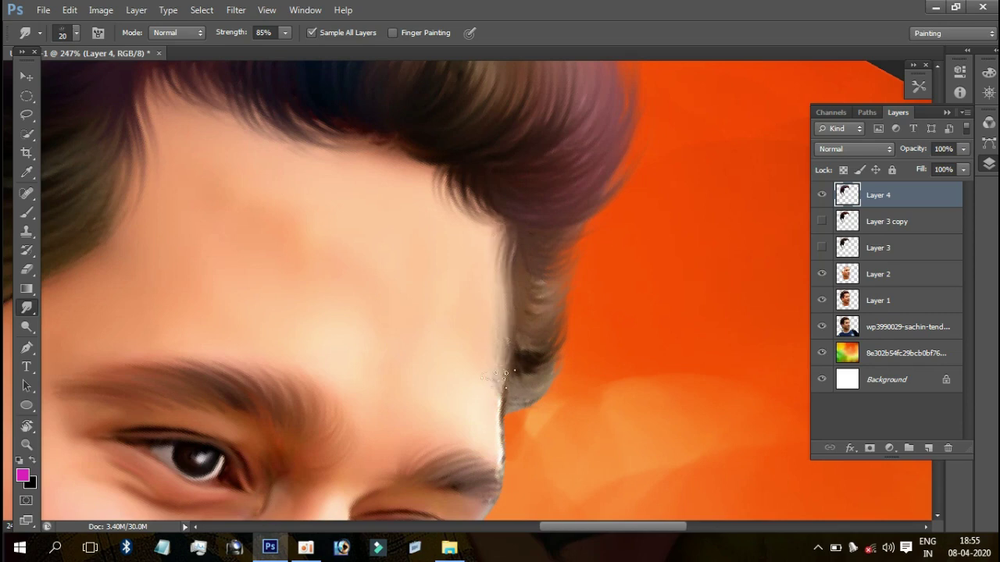
mouse_move(521, 228)
mouse_down()
mouse_move(500, 273)
mouse_move(518, 339)
mouse_move(509, 418)
mouse_up()
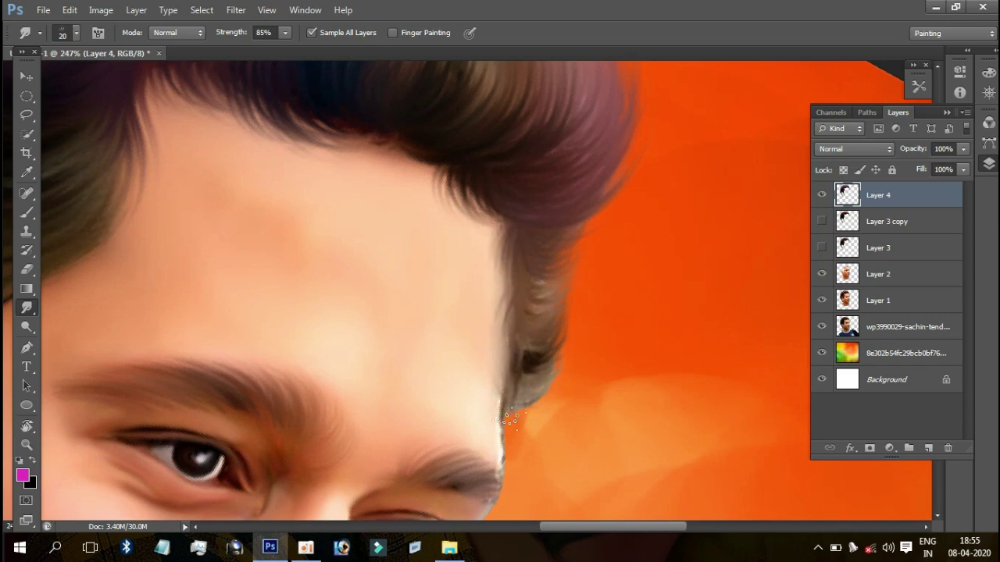
scroll(556, 220, down, 3)
scroll(540, 229, up, 2)
scroll(544, 225, up, 2)
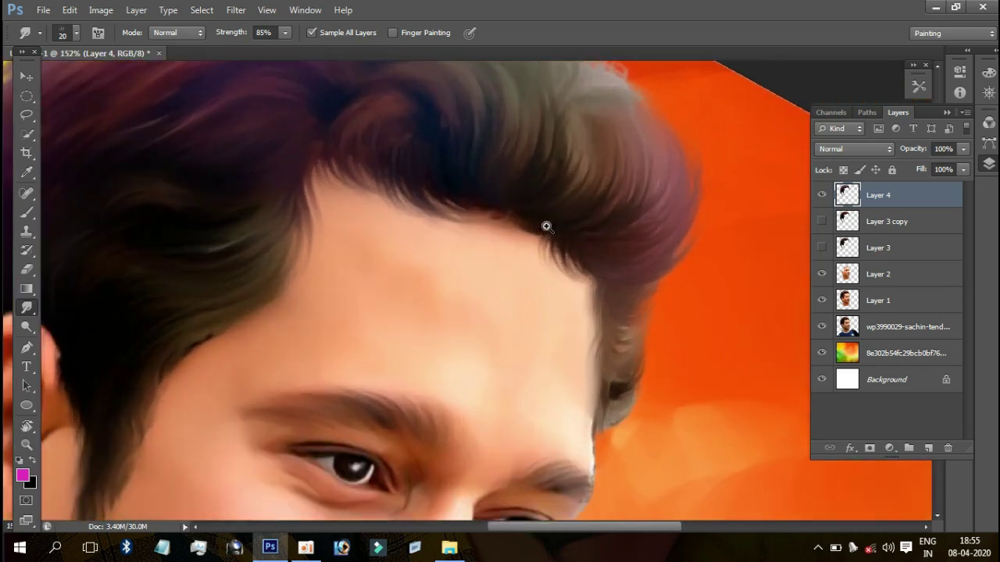
mouse_move(507, 202)
mouse_down()
mouse_move(529, 218)
mouse_move(563, 215)
mouse_up()
scroll(546, 219, down, 3)
scroll(585, 209, up, 2)
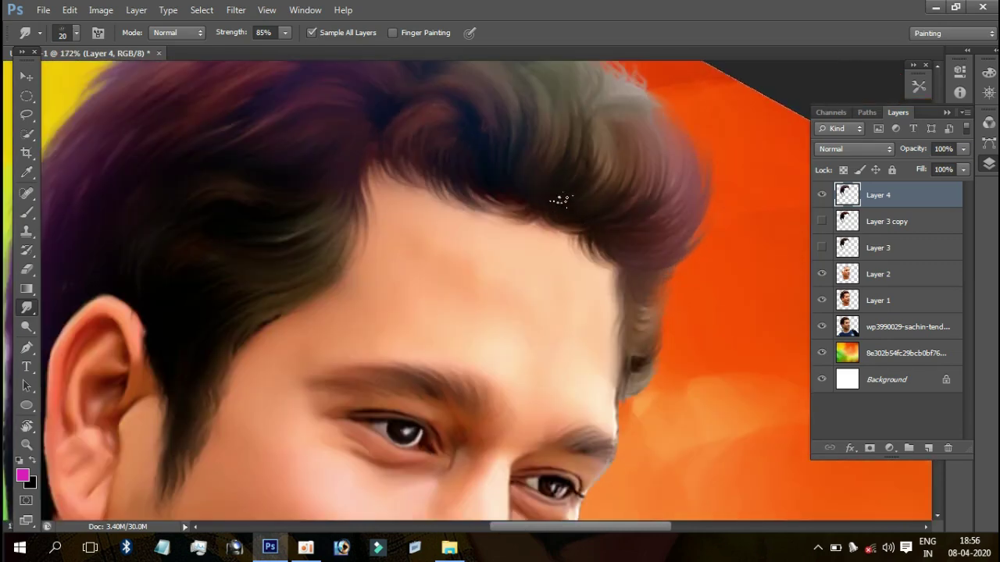
Step: Extend dark hair over the forehead edge, undo one stroke, and redo it shorter
scroll(554, 230, down, 5)
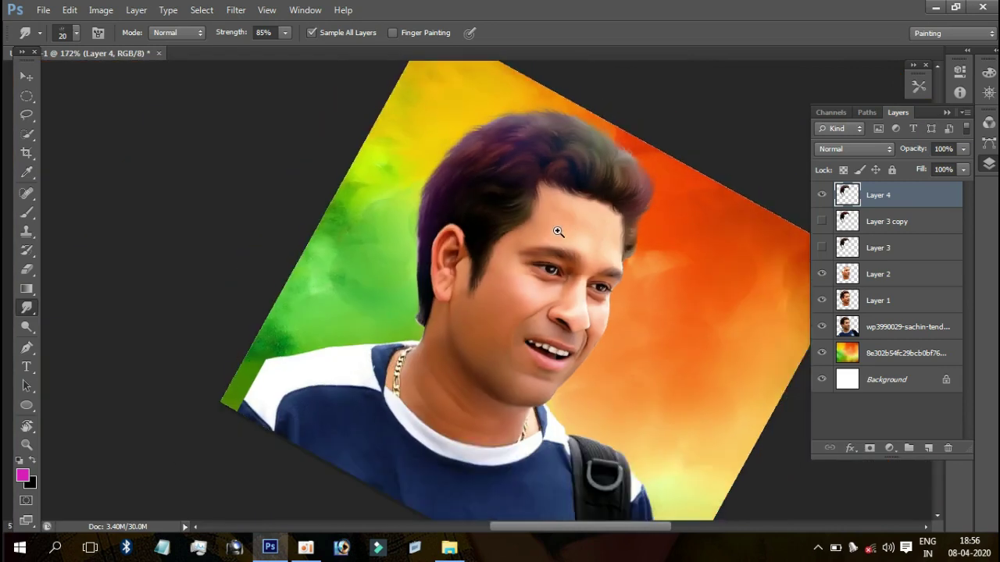
scroll(539, 182, up, 3)
scroll(547, 184, up, 2)
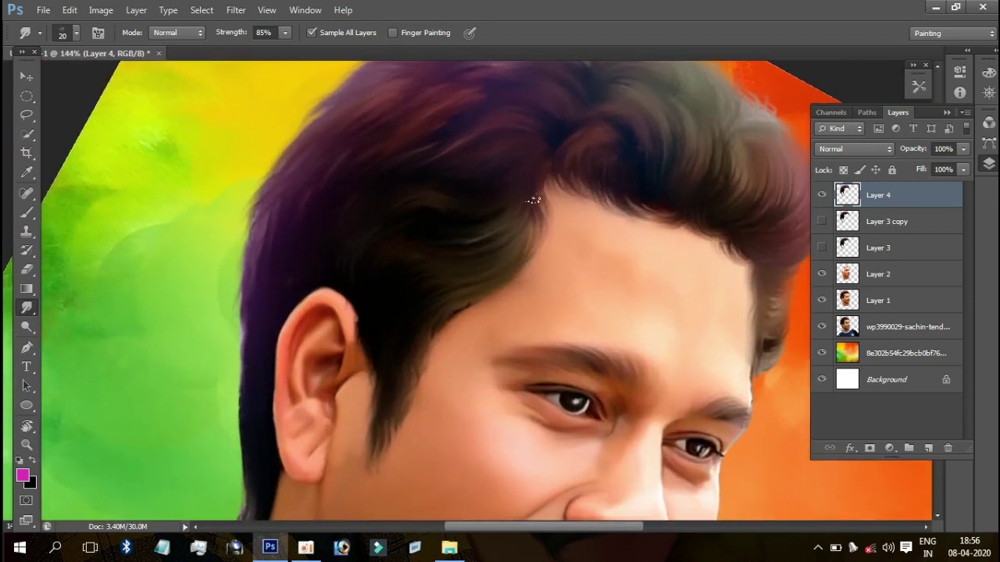
scroll(608, 161, down, 3)
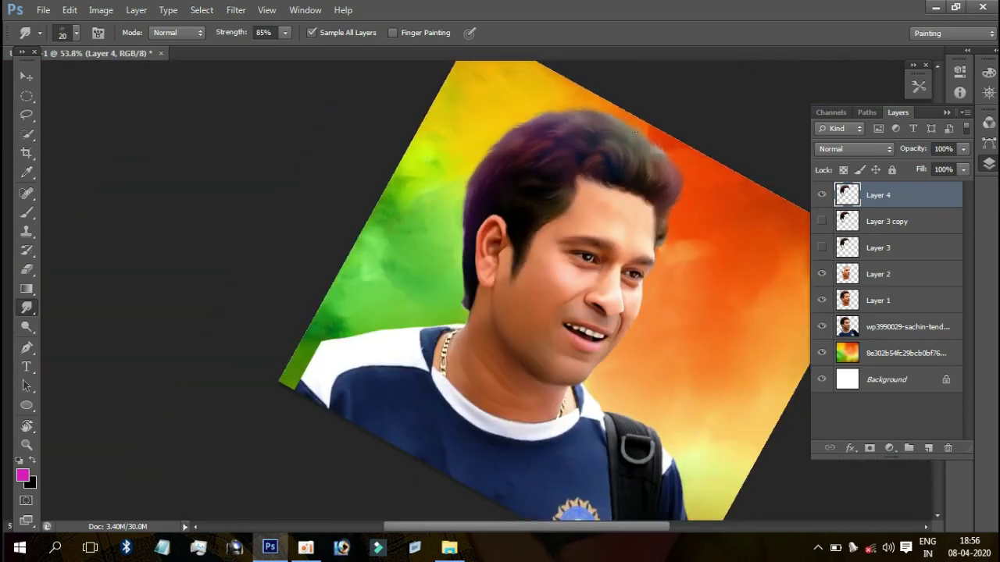
scroll(593, 167, up, 1)
scroll(591, 170, up, 4)
mouse_move(591, 171)
mouse_down()
mouse_move(564, 205)
mouse_move(559, 234)
mouse_up()
drag(562, 179, 531, 250)
key(ctrl+alt+z)
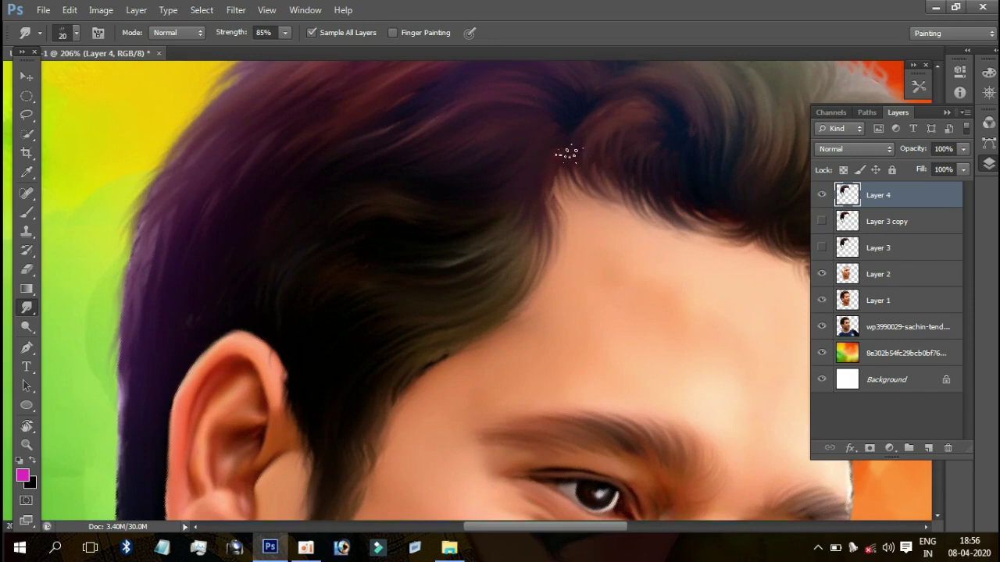
drag(591, 164, 578, 210)
Step: Pull the hair edge beside and behind the ear down into the skin
scroll(625, 168, down, 2)
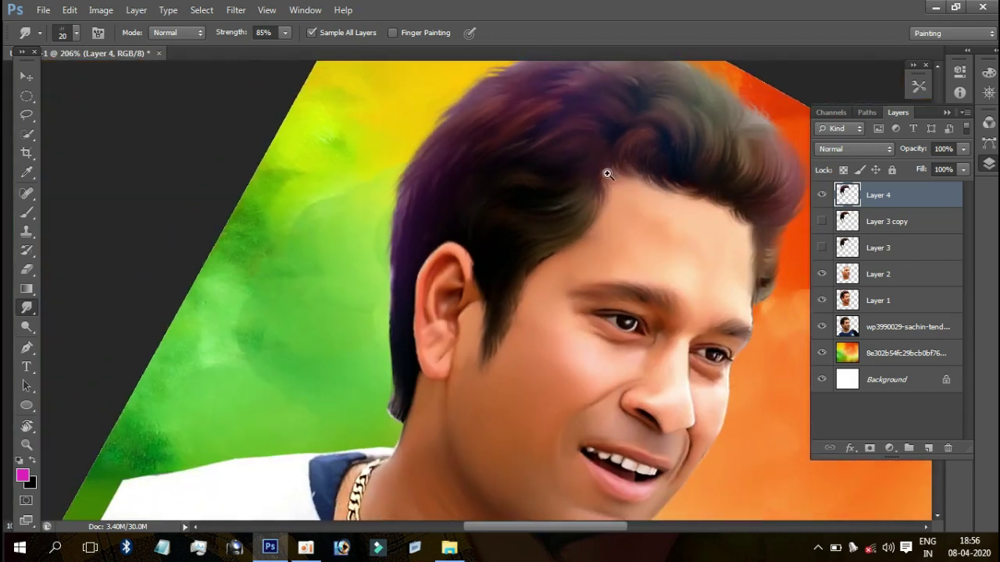
scroll(557, 148, up, 1)
scroll(592, 233, up, 1)
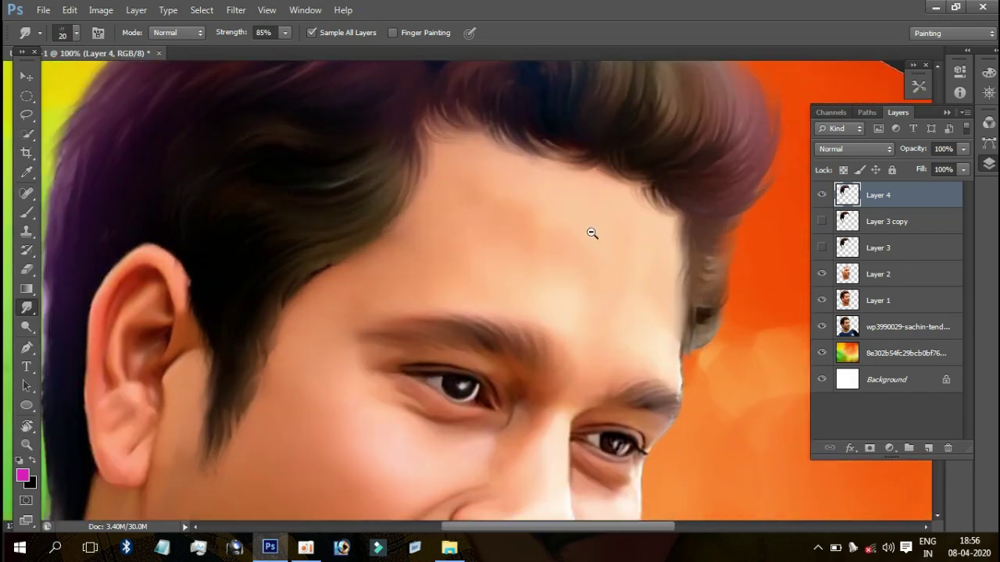
scroll(583, 234, down, 1)
scroll(567, 230, down, 1)
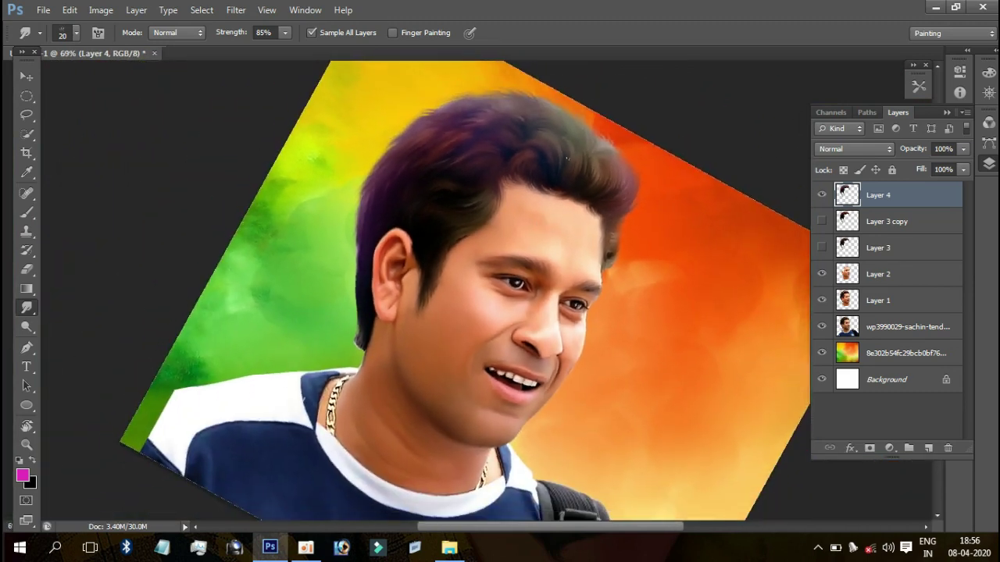
scroll(438, 233, up, 1)
scroll(509, 234, up, 1)
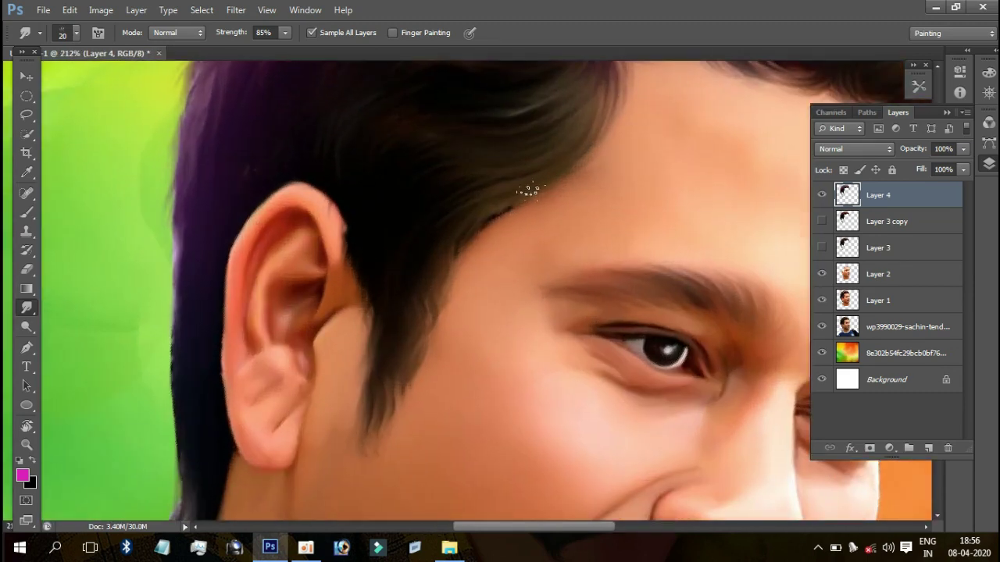
drag(450, 275, 427, 328)
drag(361, 232, 366, 337)
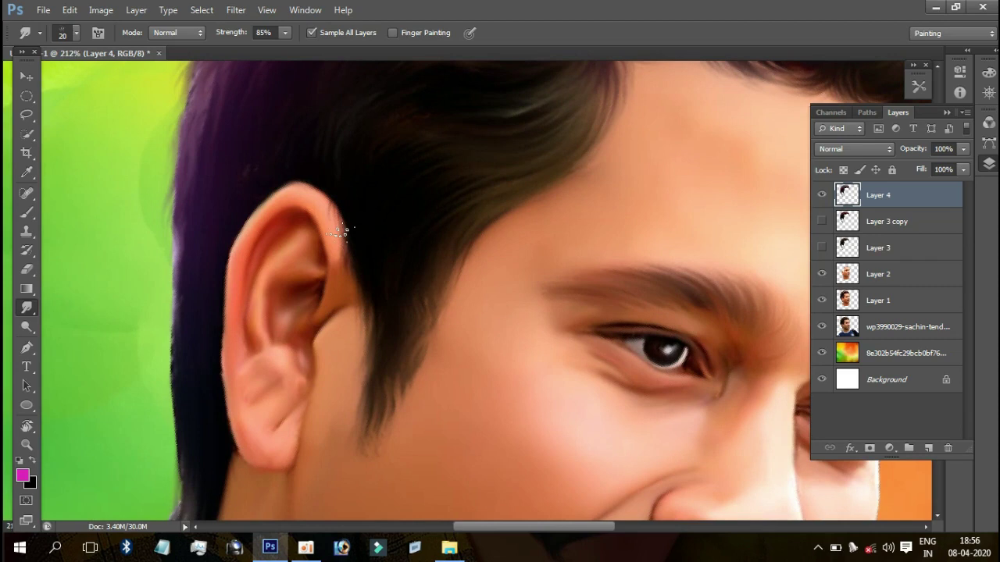
alt+scroll(790, 263, down, 1)
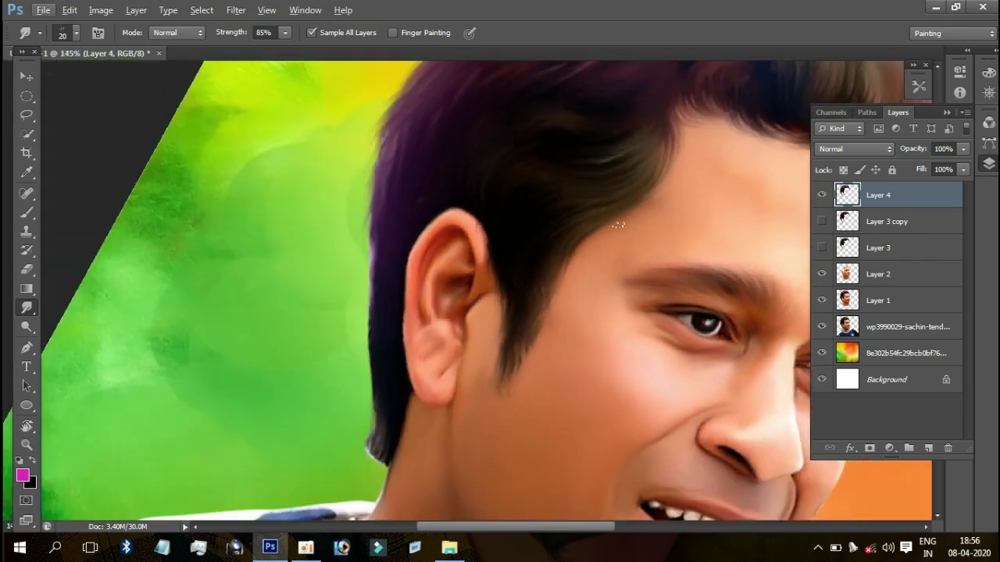
alt+scroll(509, 224, down, 1)
alt+scroll(508, 224, down, 1)
alt+scroll(509, 226, down, 1)
scroll(509, 226, down, 2)
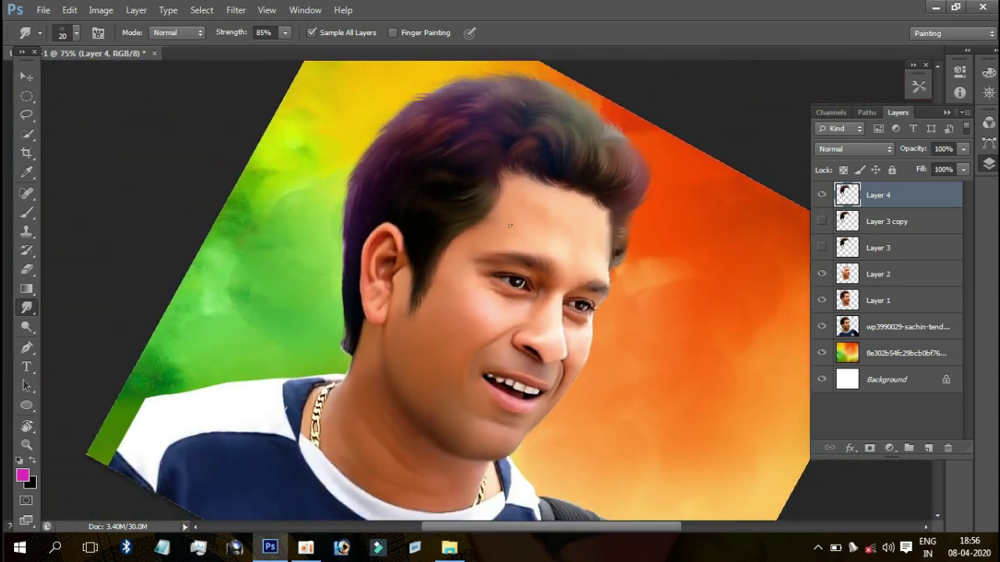
scroll(321, 405, up, 2)
Step: Use a soft round tip to smudge the neck skin between collar and gold chain smooth
scroll(425, 312, up, 2)
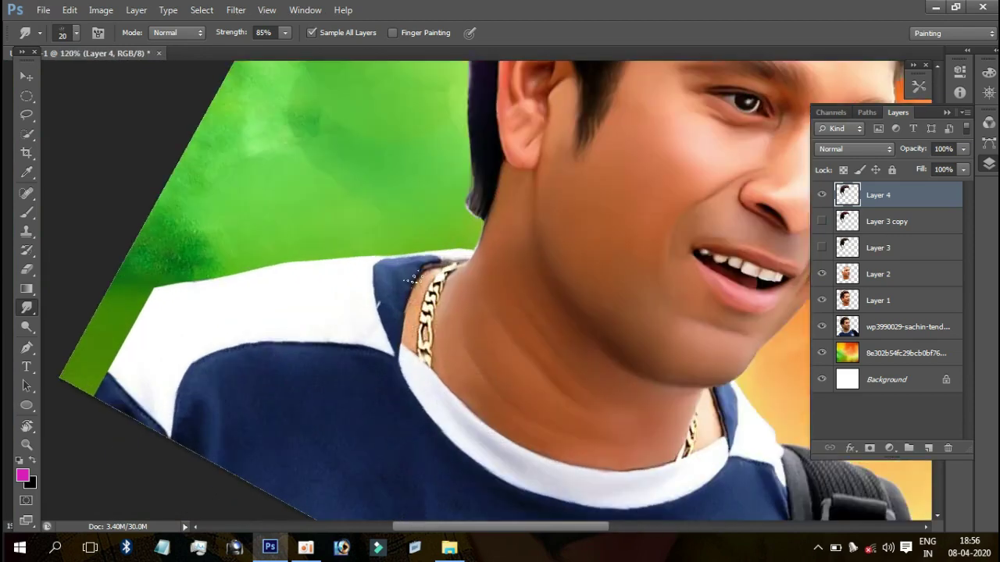
scroll(435, 316, up, 2)
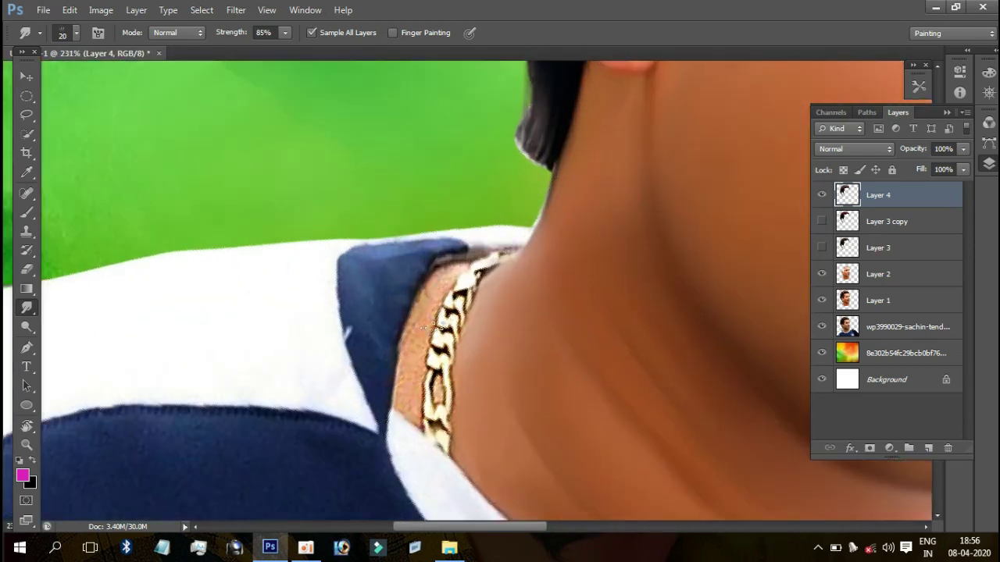
right_click(431, 326)
click(456, 427)
mouse_move(451, 273)
mouse_down()
mouse_move(418, 309)
mouse_move(407, 414)
mouse_up()
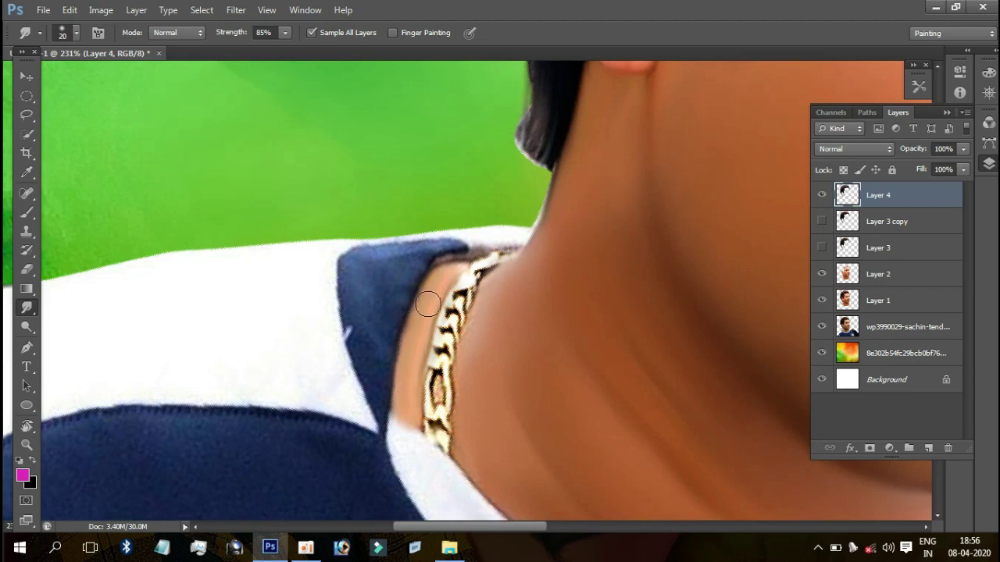
scroll(477, 381, down, 4)
scroll(458, 376, down, 2)
scroll(458, 376, down, 1)
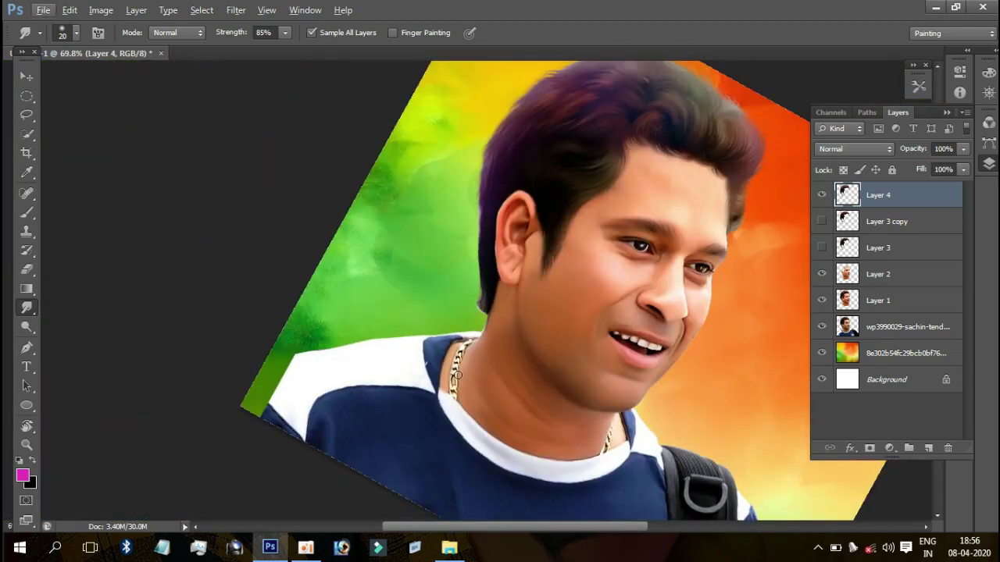
scroll(457, 376, down, 1)
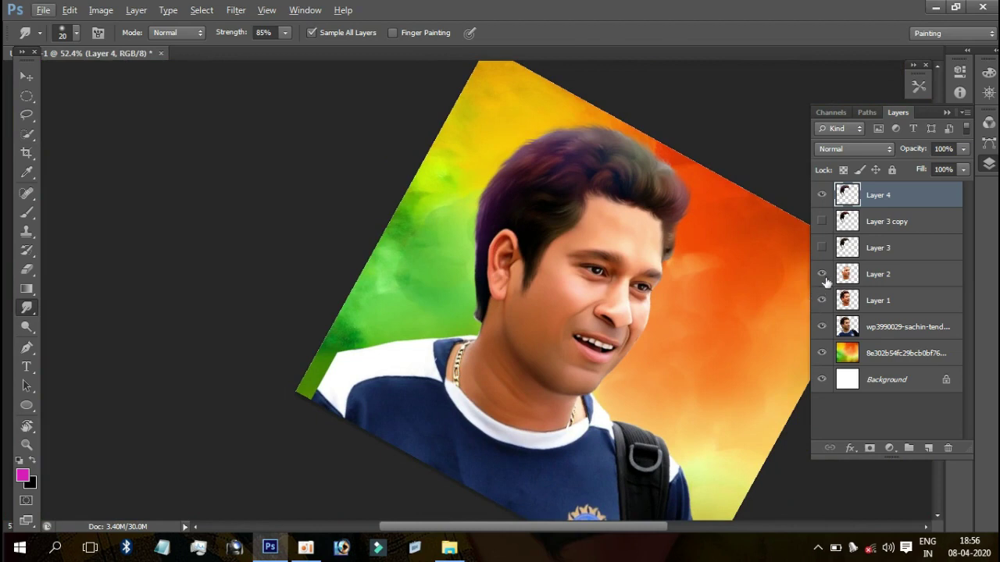
Step: Select Layer 4's outline, add empty Layer 5 above it, and choose the 200 px Brush
ctrl+click(847, 197)
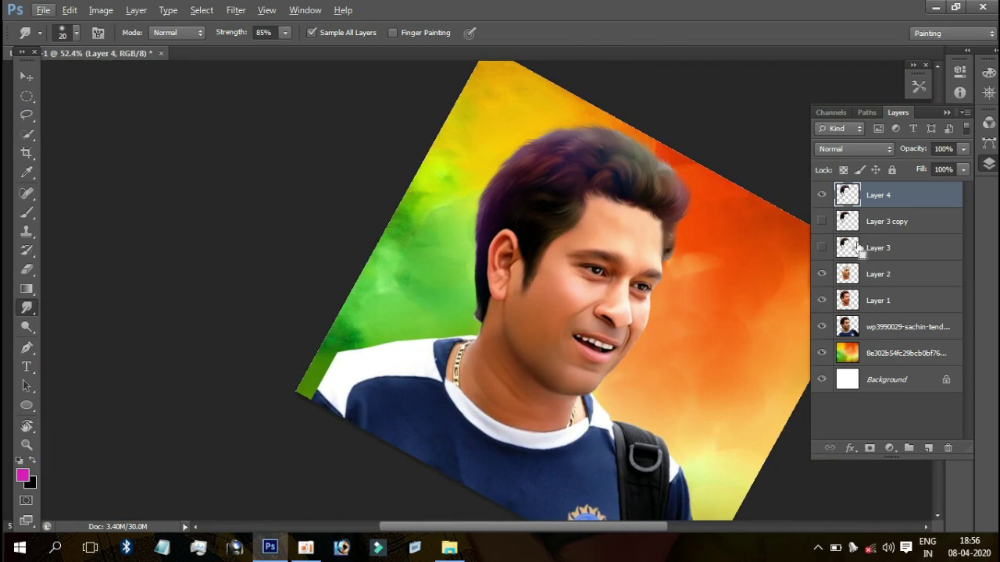
click(928, 449)
scroll(629, 254, up, 2)
scroll(605, 262, up, 2)
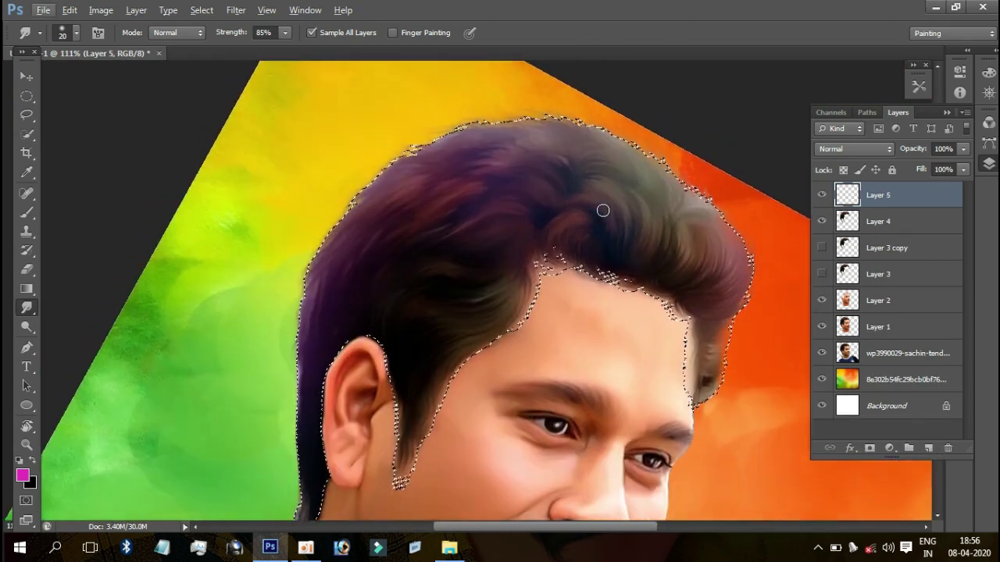
key(r)
mouse_move(629, 221)
mouse_down()
mouse_move(537, 103)
mouse_move(709, 201)
mouse_move(599, 235)
mouse_up()
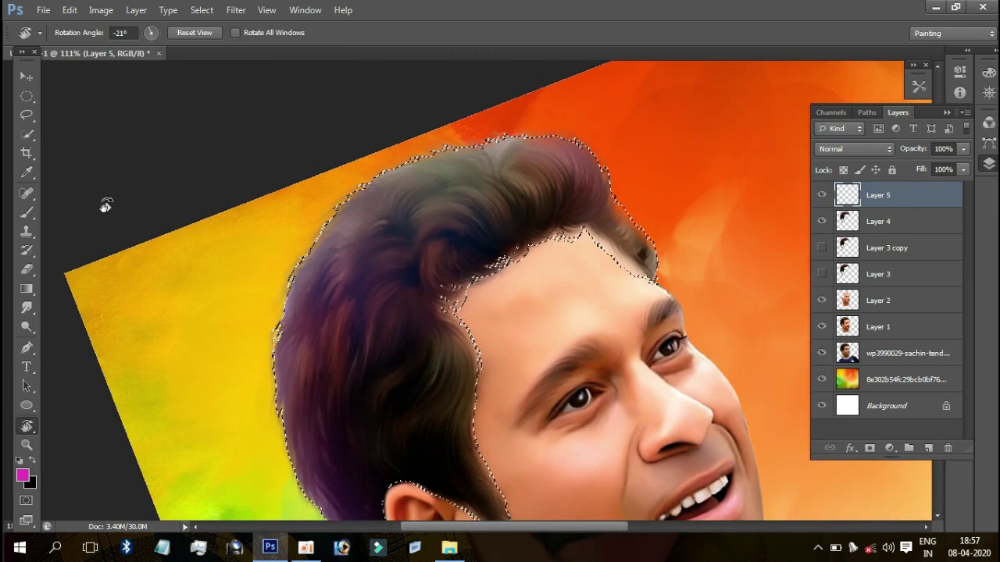
click(26, 212)
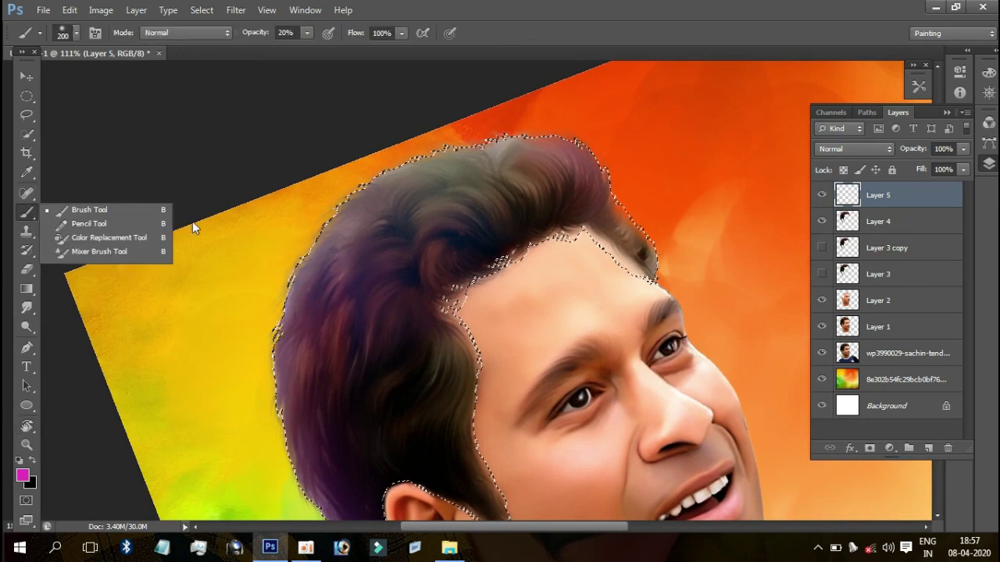
Step: Set Layer 5 to Color blend mode and tint the hair top magenta and right edge purple
click(531, 125)
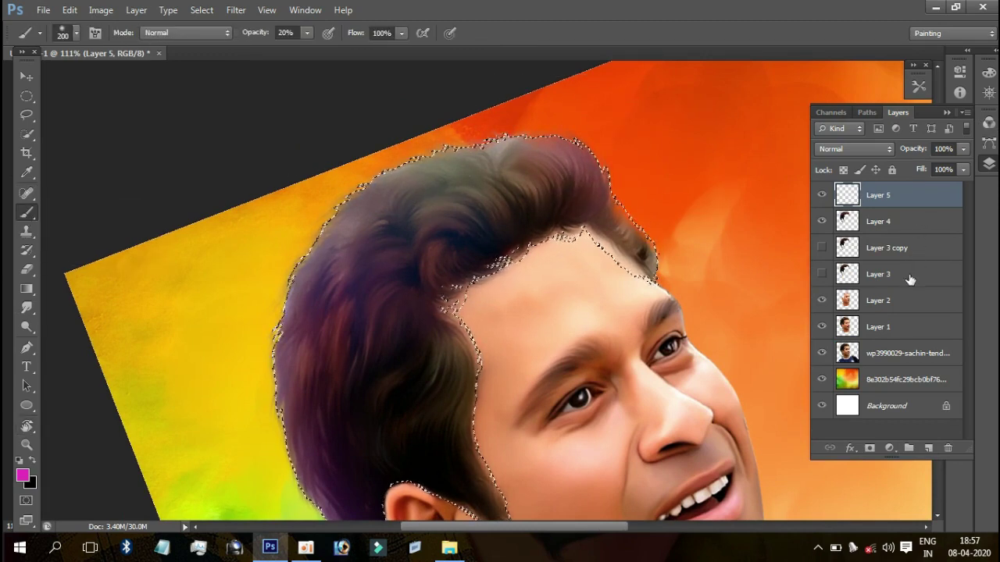
click(855, 149)
click(836, 514)
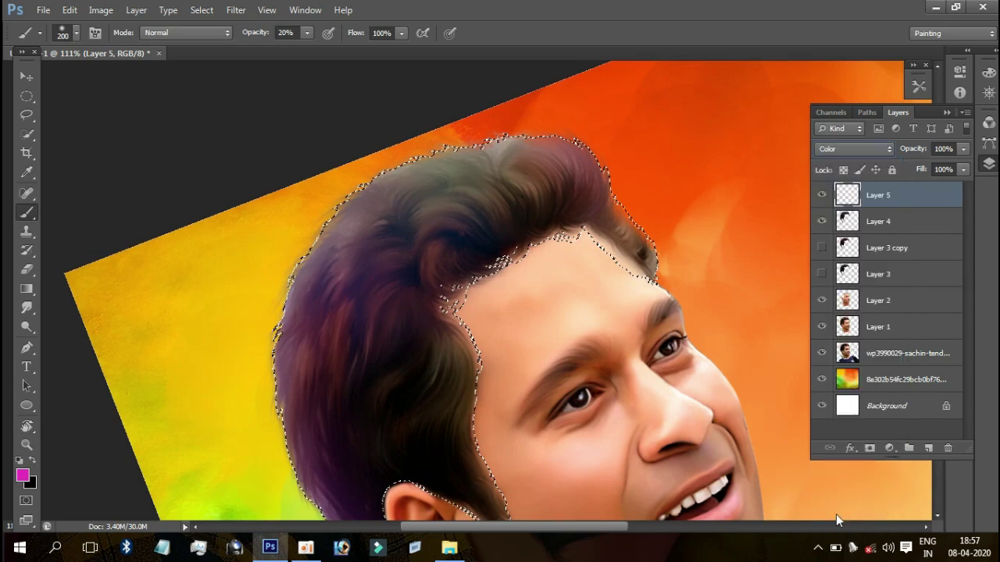
drag(540, 150, 602, 134)
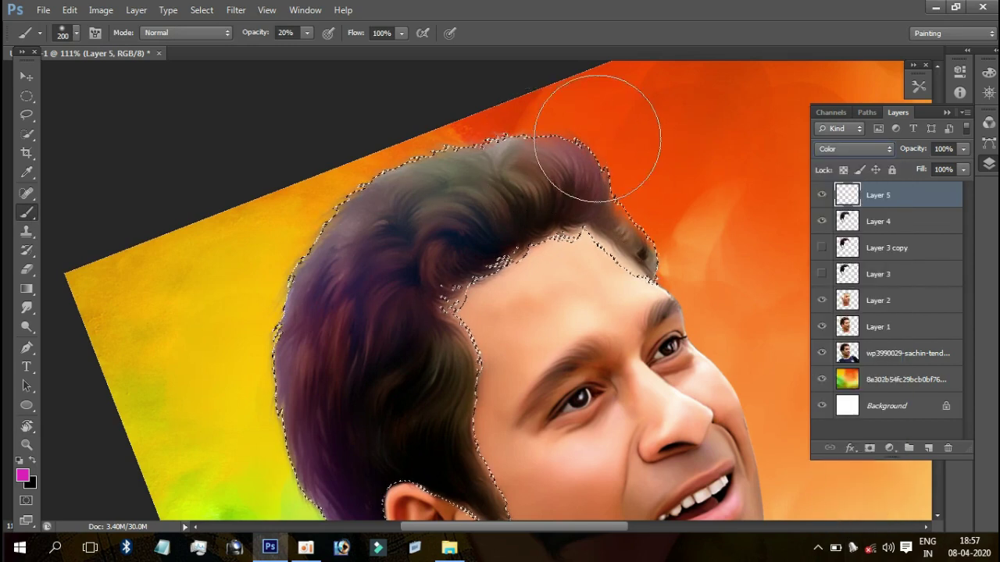
drag(647, 189, 636, 227)
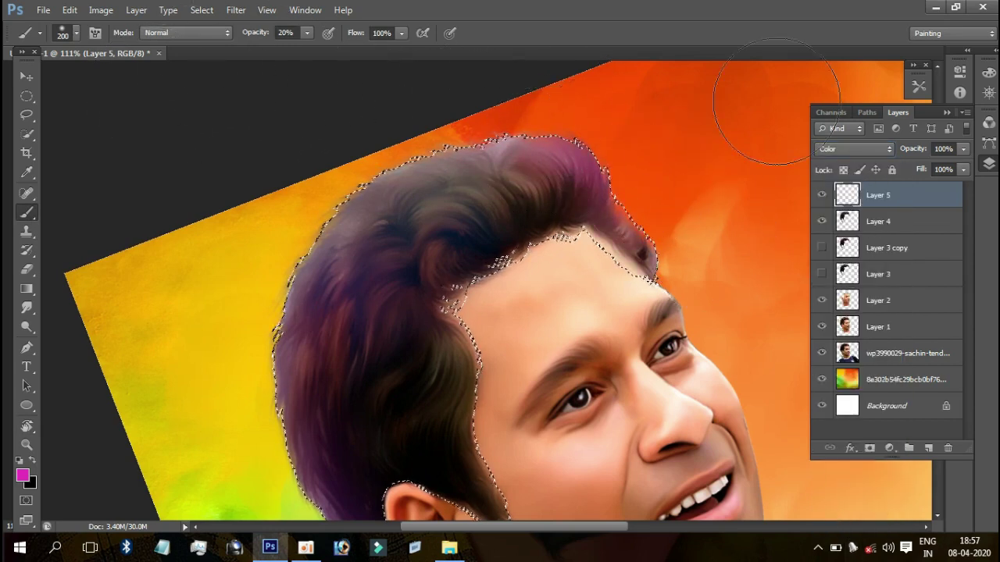
Step: Shift the paint colour to teal using the Color panel RGB sliders
click(989, 72)
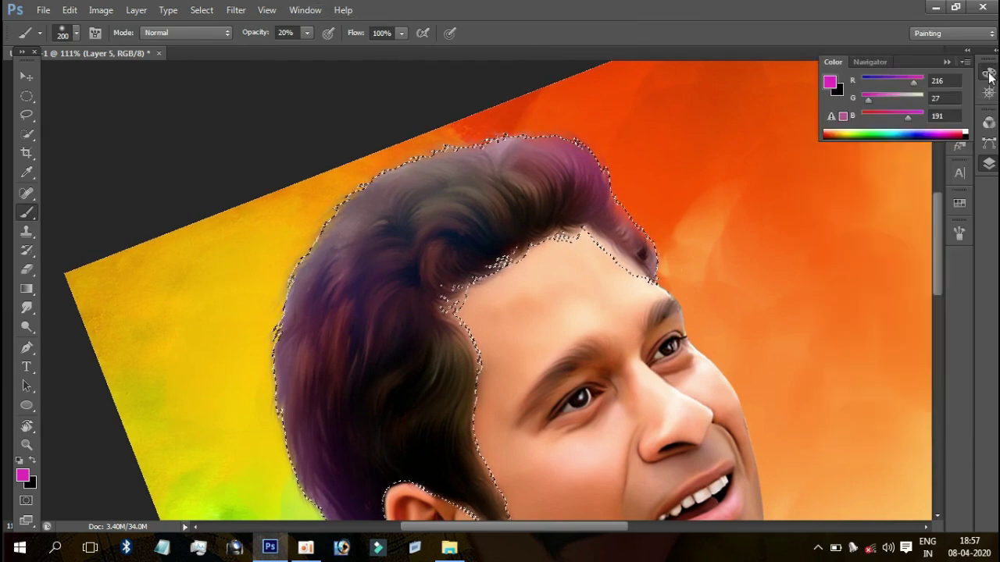
click(879, 82)
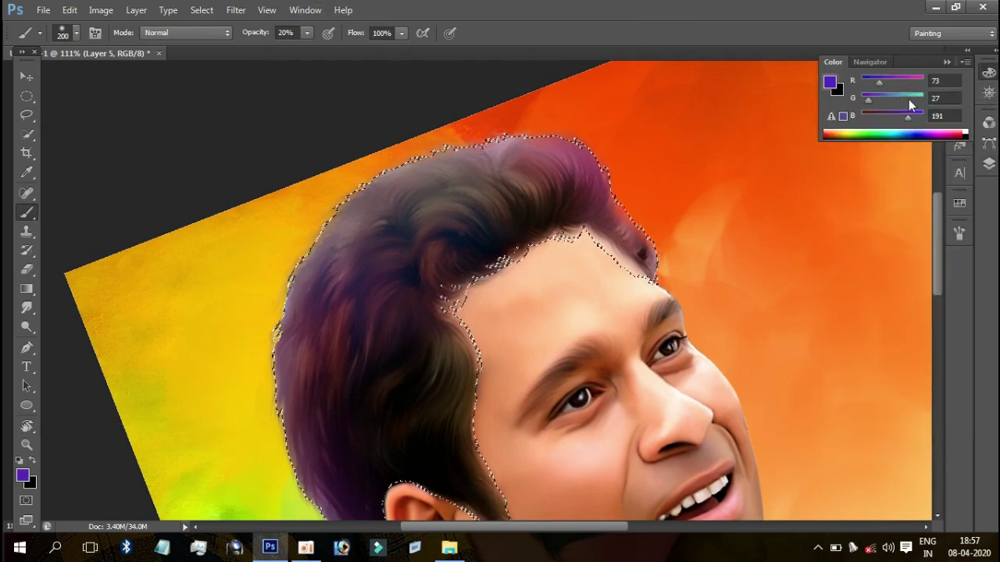
click(917, 99)
mouse_move(484, 201)
mouse_down()
mouse_move(458, 257)
mouse_move(398, 227)
mouse_up()
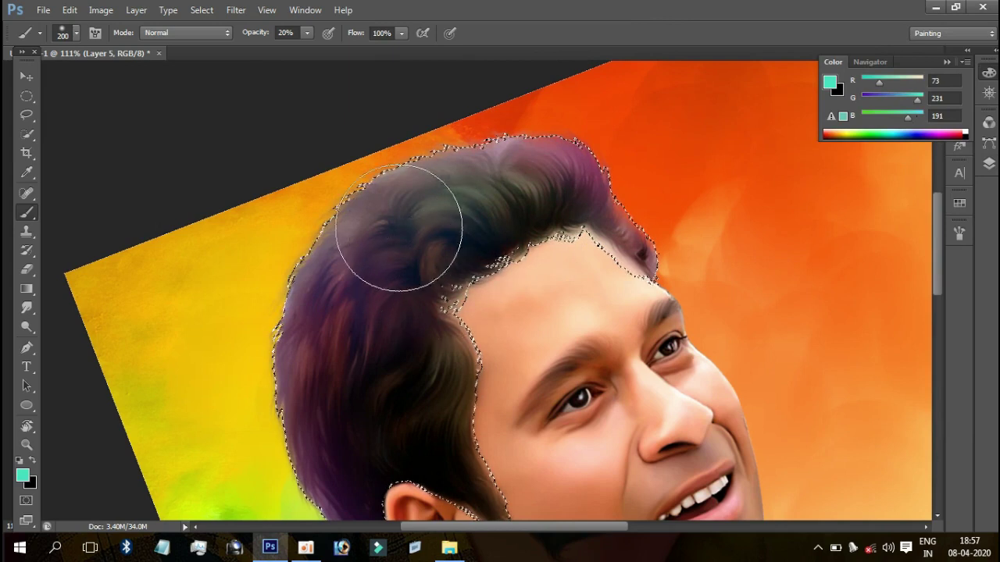
alt+scroll(458, 346, down, 3)
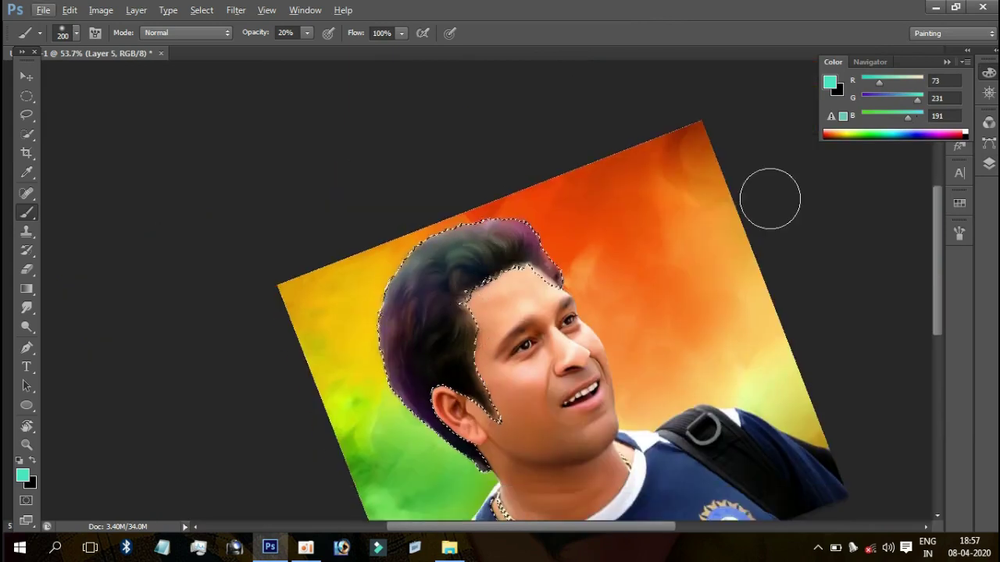
scroll(770, 199, down, 1)
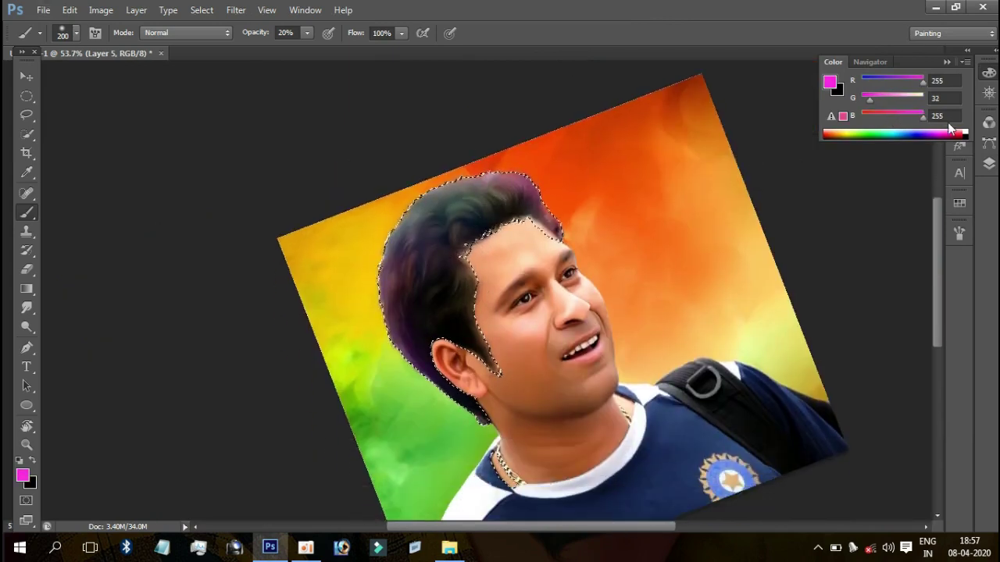
scroll(396, 269, up, 5)
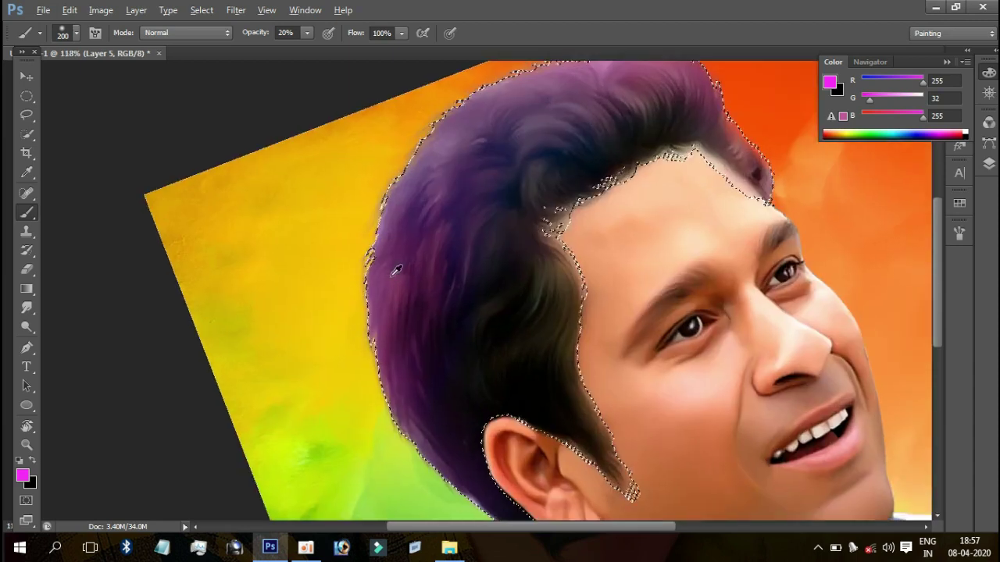
scroll(398, 281, down, 3)
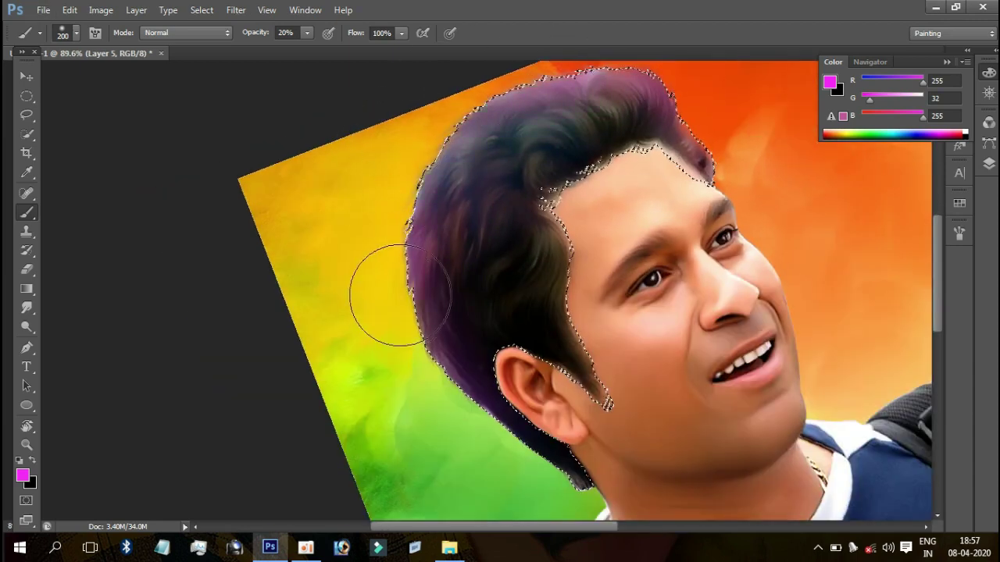
scroll(612, 148, up, 1)
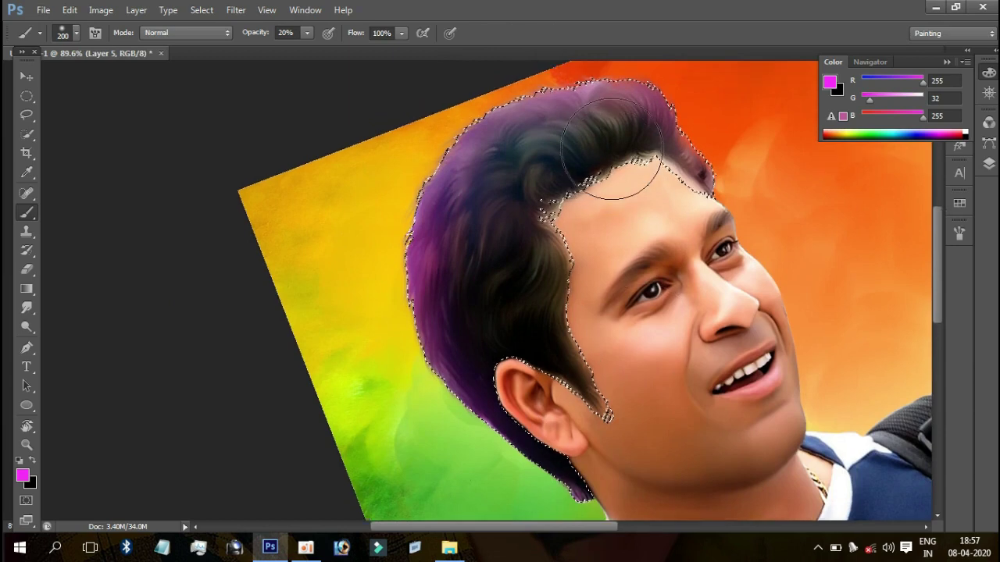
scroll(611, 148, up, 3)
Step: Mix a yellow-orange colour and brush a golden tint over the hair
mouse_move(923, 116)
mouse_down()
mouse_move(875, 116)
mouse_move(909, 98)
mouse_up()
mouse_move(636, 230)
mouse_down()
mouse_move(607, 156)
mouse_move(559, 179)
mouse_move(518, 313)
mouse_move(576, 375)
mouse_move(605, 449)
mouse_up()
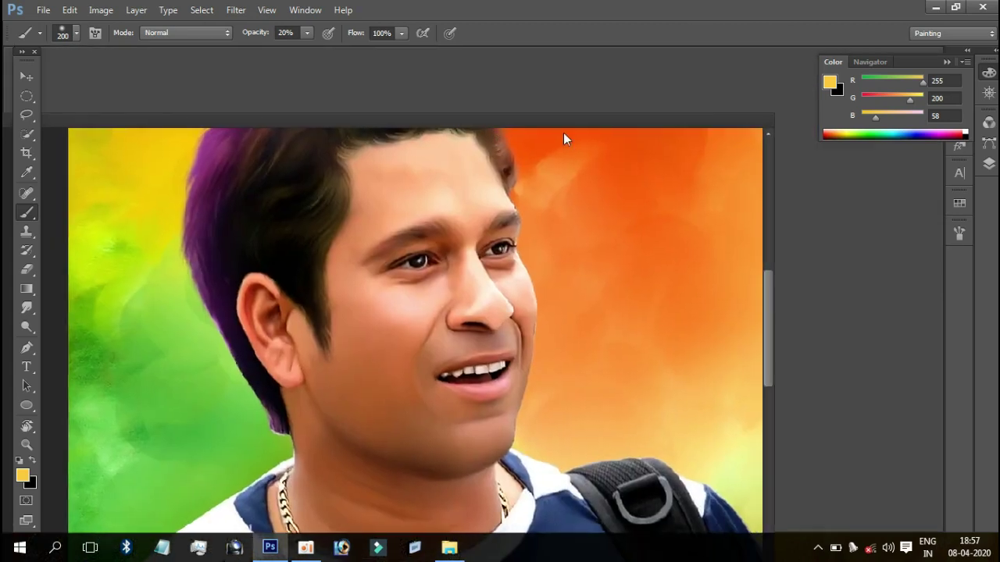
drag(677, 53, 567, 110)
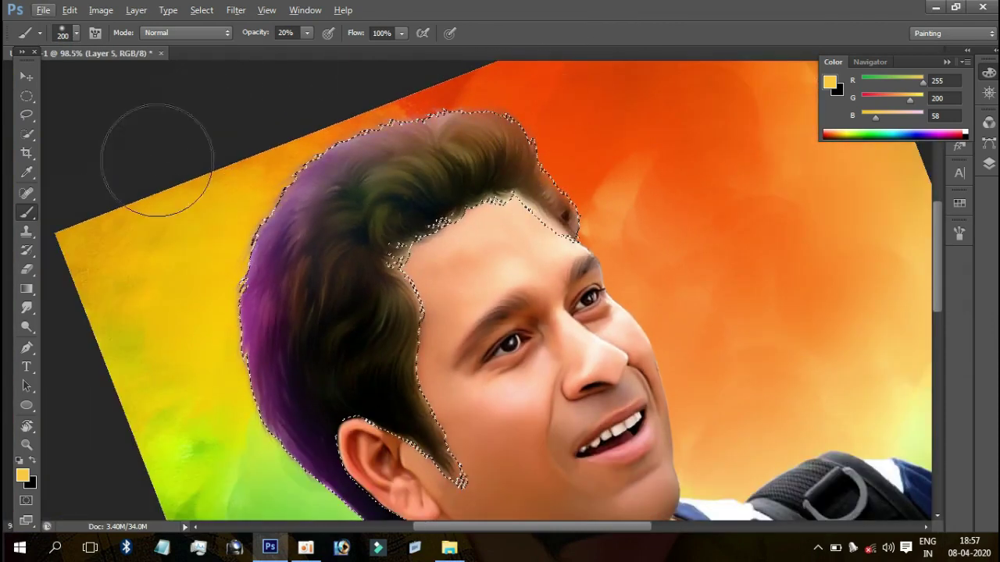
scroll(305, 364, down, 2)
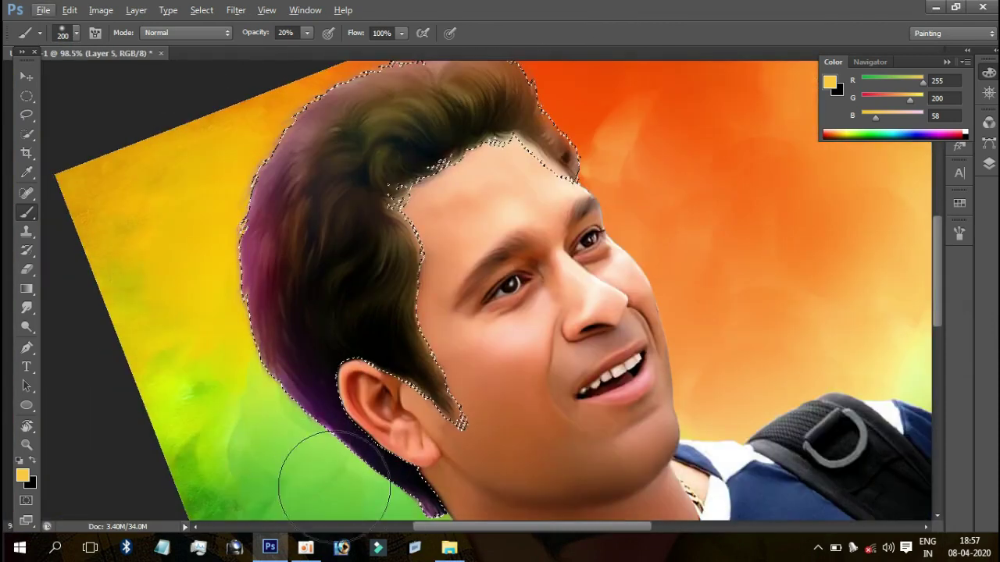
scroll(263, 174, up, 2)
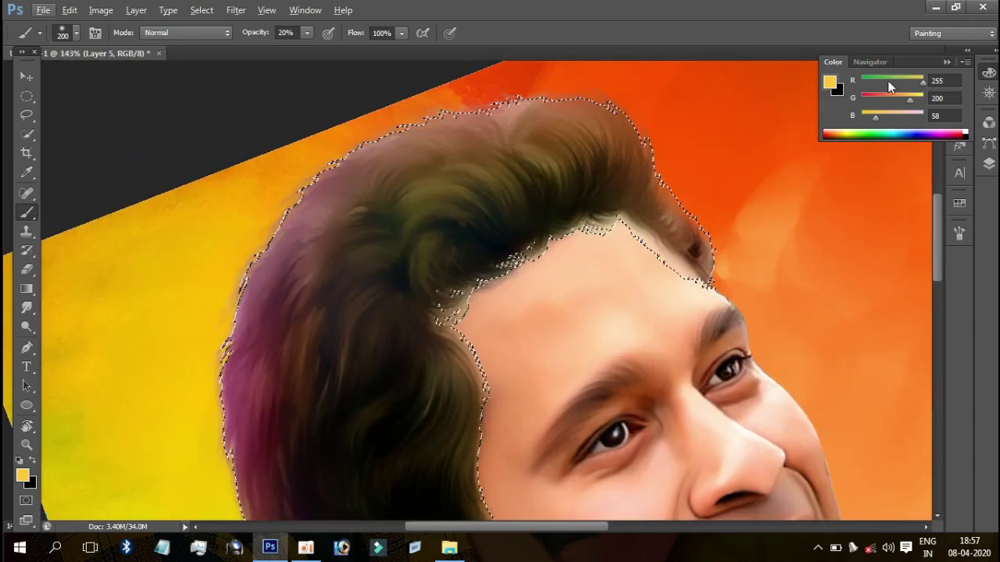
Step: Brush green over the top of the hair, then return the colour to yellow
drag(887, 81, 859, 80)
drag(422, 187, 312, 245)
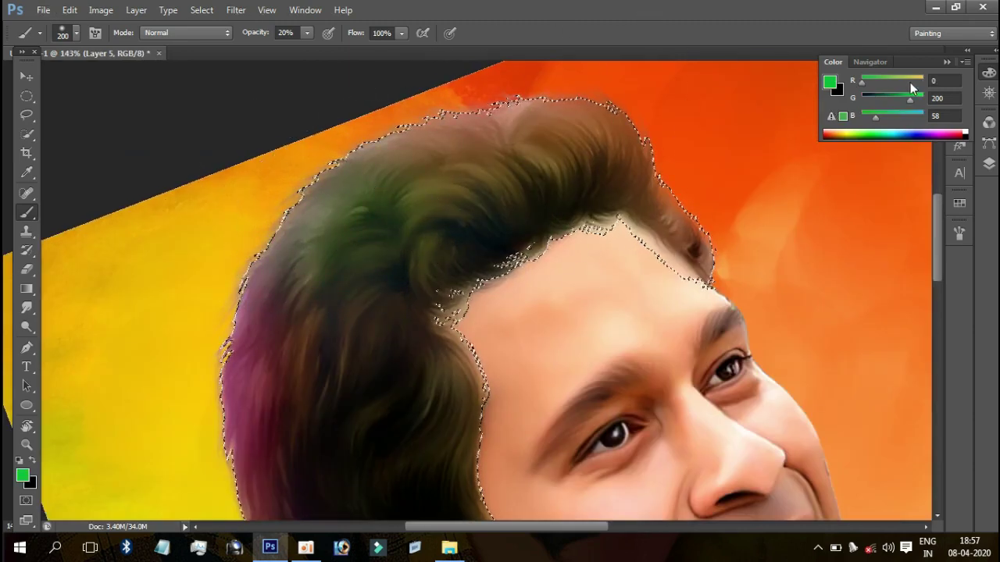
drag(909, 83, 927, 81)
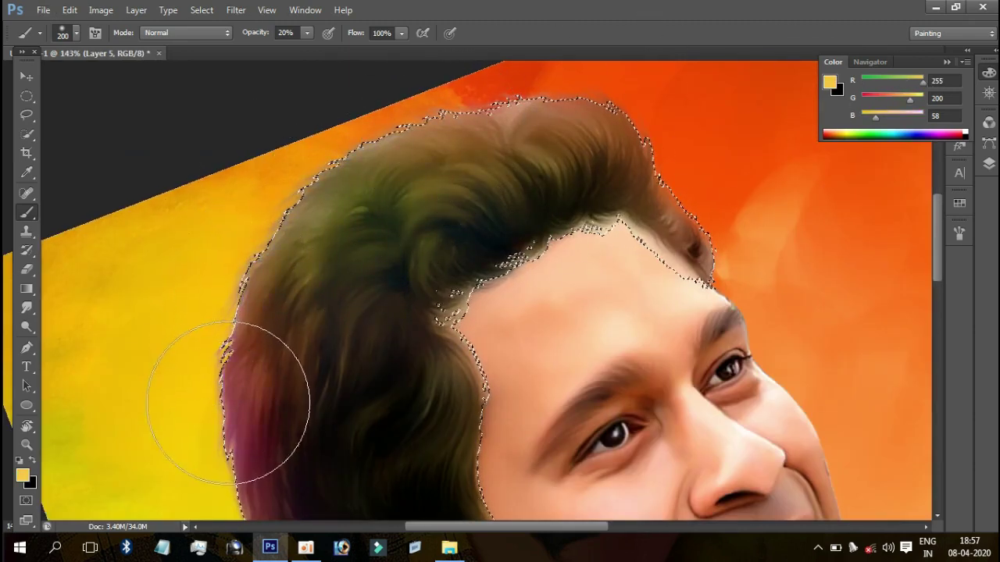
scroll(228, 402, down, 1)
scroll(289, 346, down, 1)
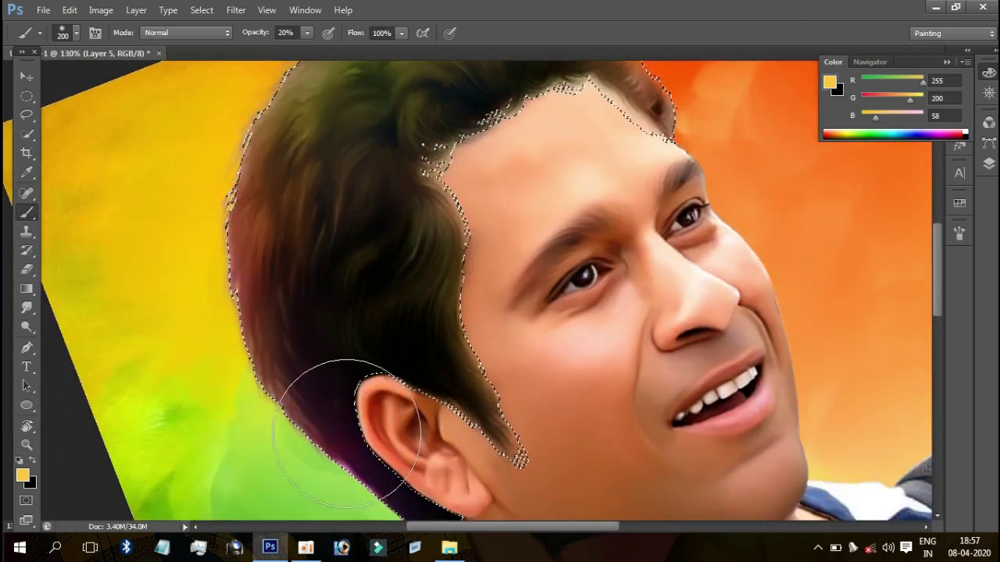
scroll(346, 434, down, 2)
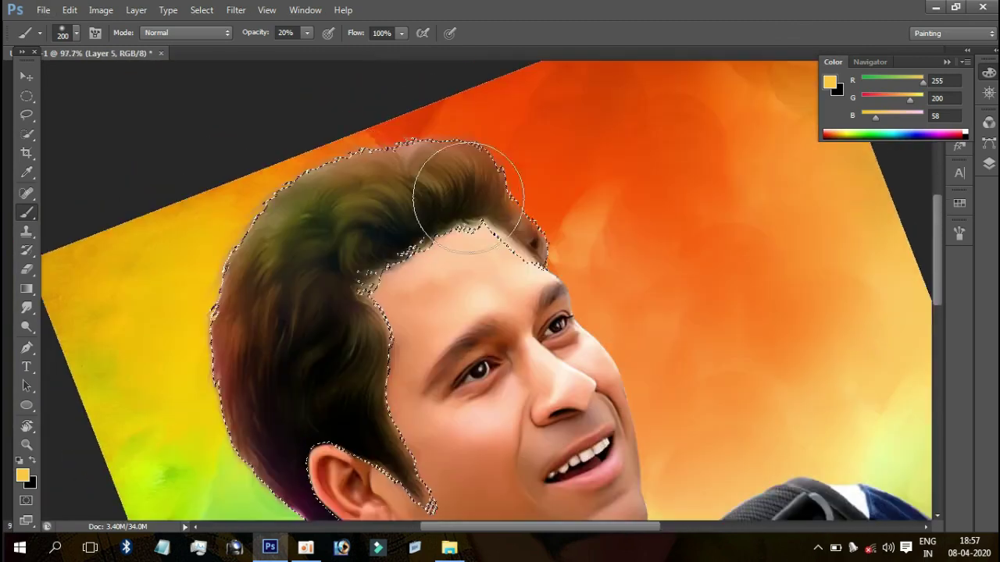
click(989, 163)
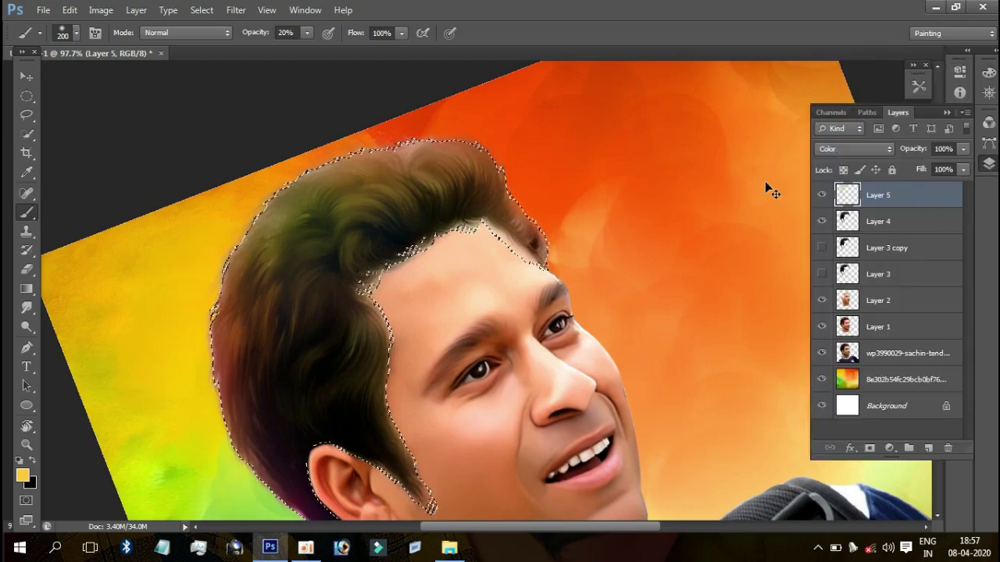
Step: Compare the hair tint by toggling Layer 5 and a temporary duplicate, then delete the copy
key(ctrl+d)
key(ctrl+shift+alt+n)
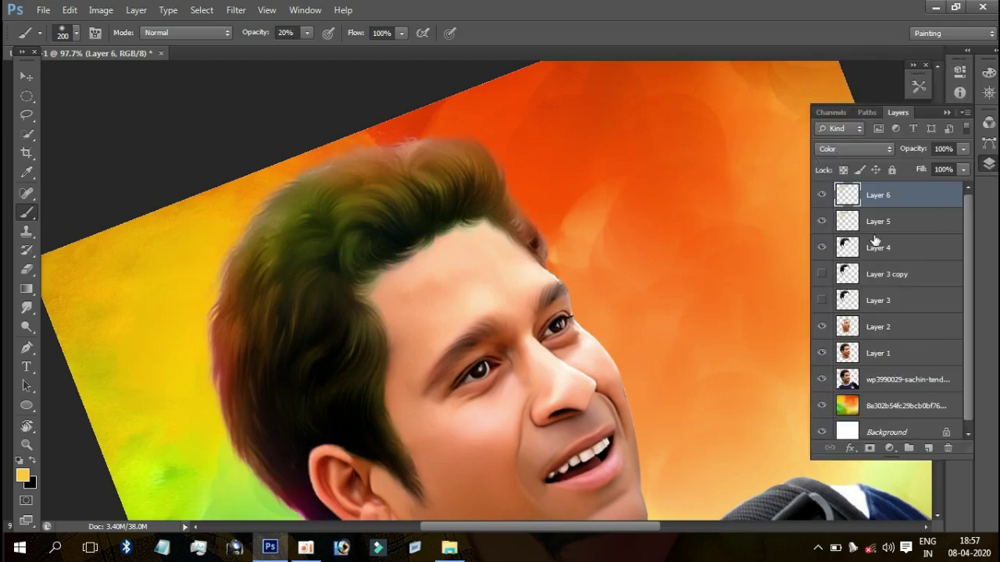
key(ctrl+alt+z)
key(ctrl+alt+z)
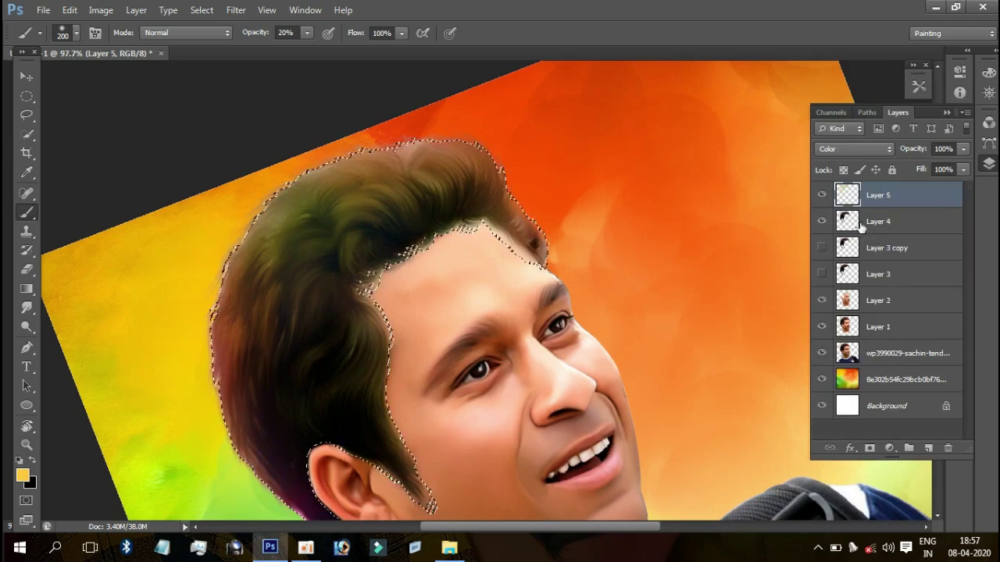
click(821, 197)
click(822, 197)
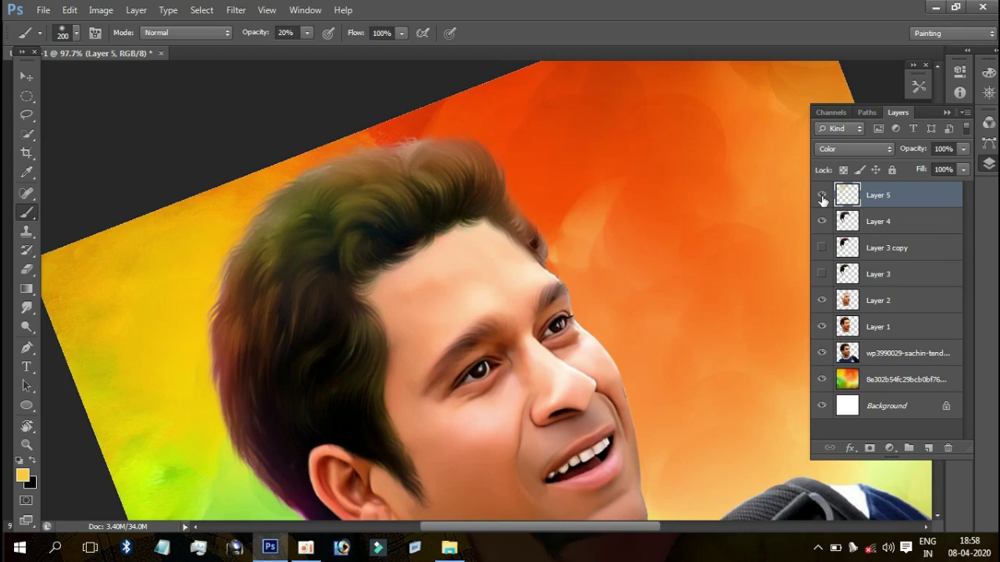
key(ctrl+j)
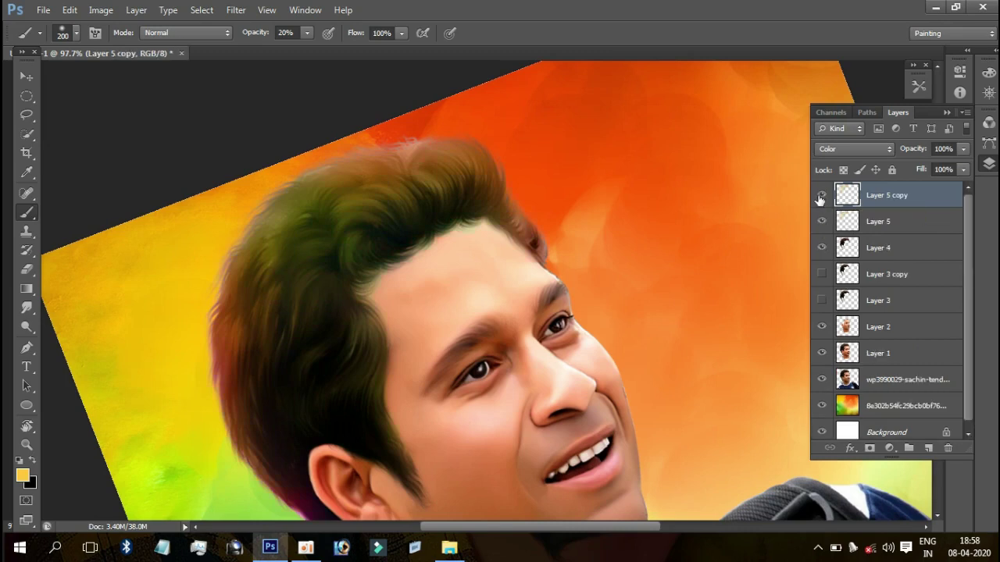
click(820, 197)
click(820, 197)
key(Delete)
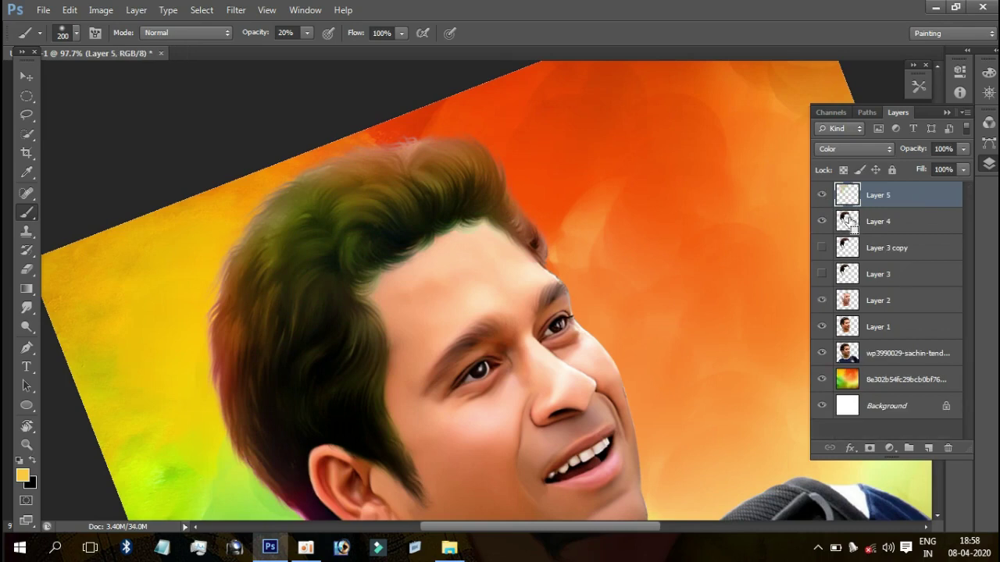
Step: Shift Layer 5's hue in Hue/Saturation from -180 toward 0 and apply it
key(ctrl+u)
drag(797, 230, 724, 250)
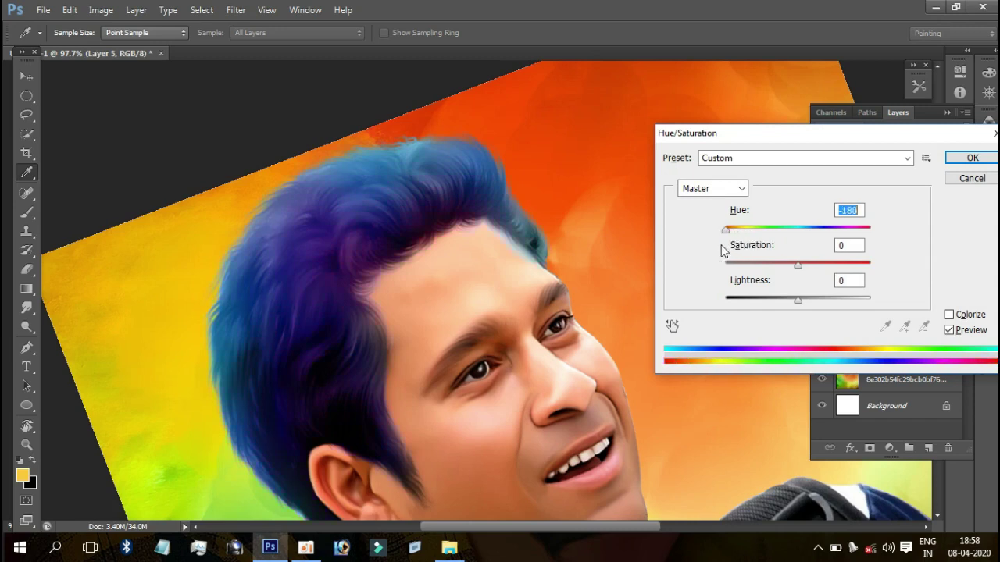
scroll(528, 179, down, 1)
scroll(528, 178, down, 2)
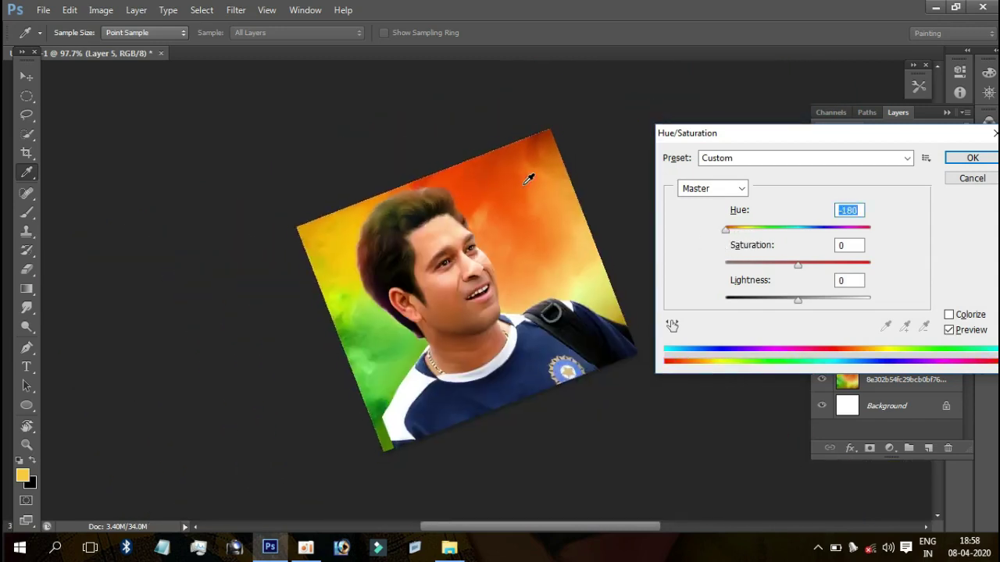
scroll(528, 179, down, 1)
mouse_move(752, 229)
mouse_down()
mouse_move(872, 231)
mouse_move(789, 232)
mouse_move(805, 233)
mouse_up()
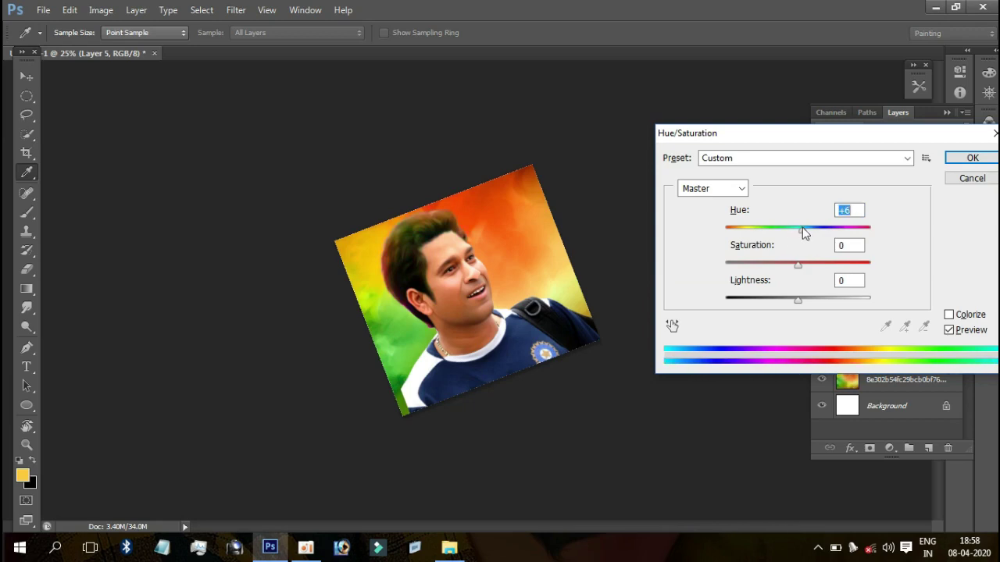
click(971, 159)
Step: Reset the rotated canvas view back to upright
key(b)
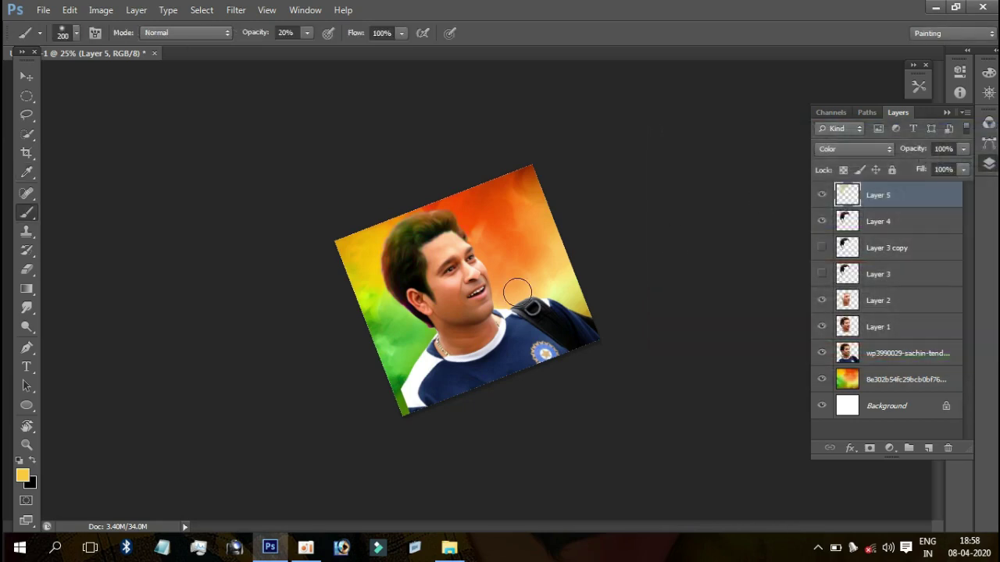
key(r)
click(194, 32)
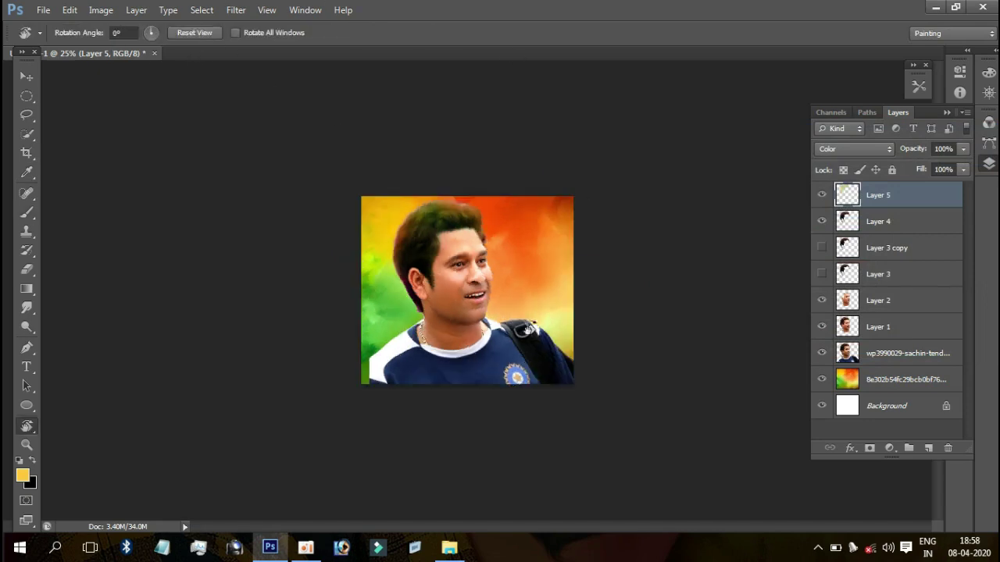
scroll(365, 396, up, 1)
scroll(365, 397, up, 1)
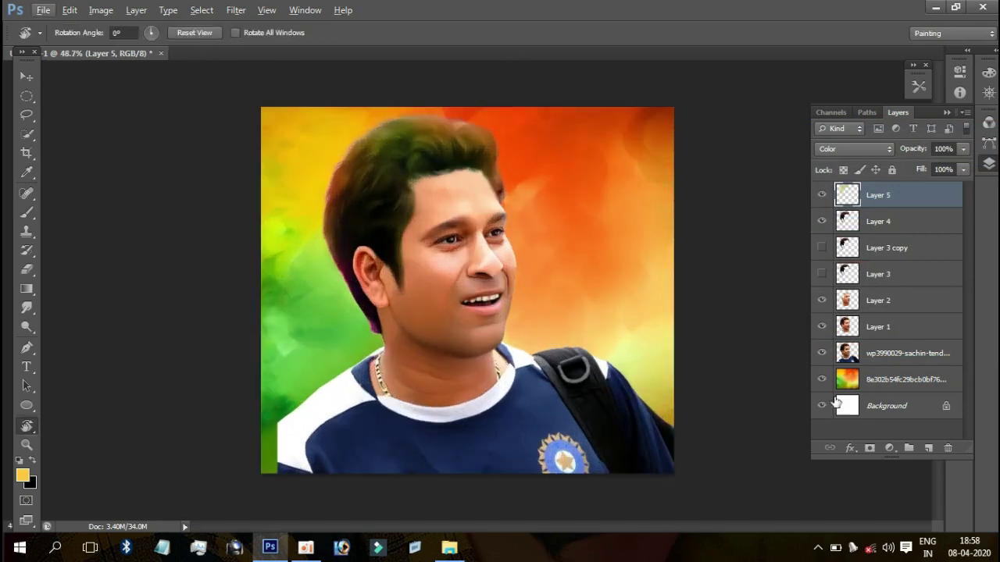
Step: Duplicate the watercolour background layer and bring the copy to the top of the stack
click(887, 353)
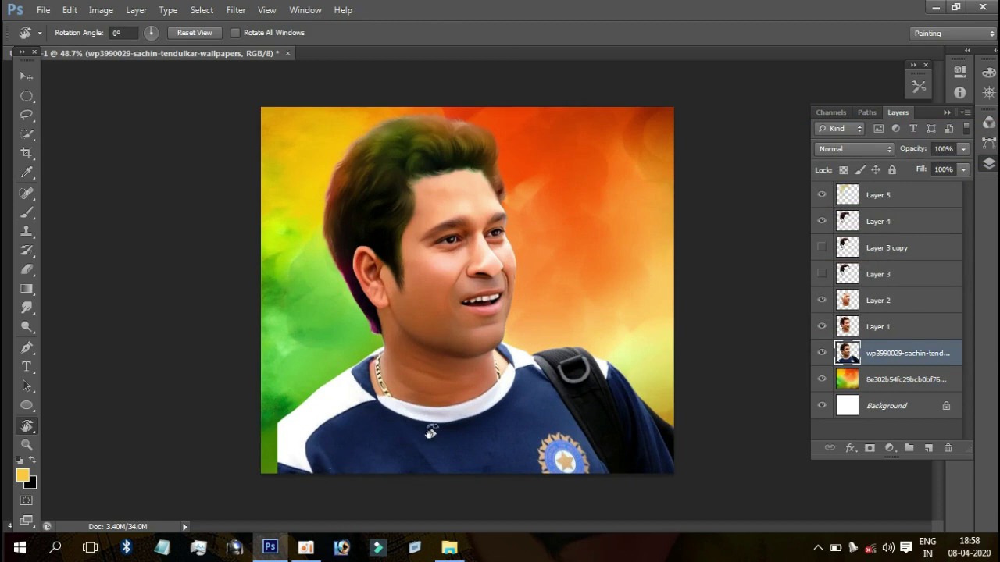
click(883, 379)
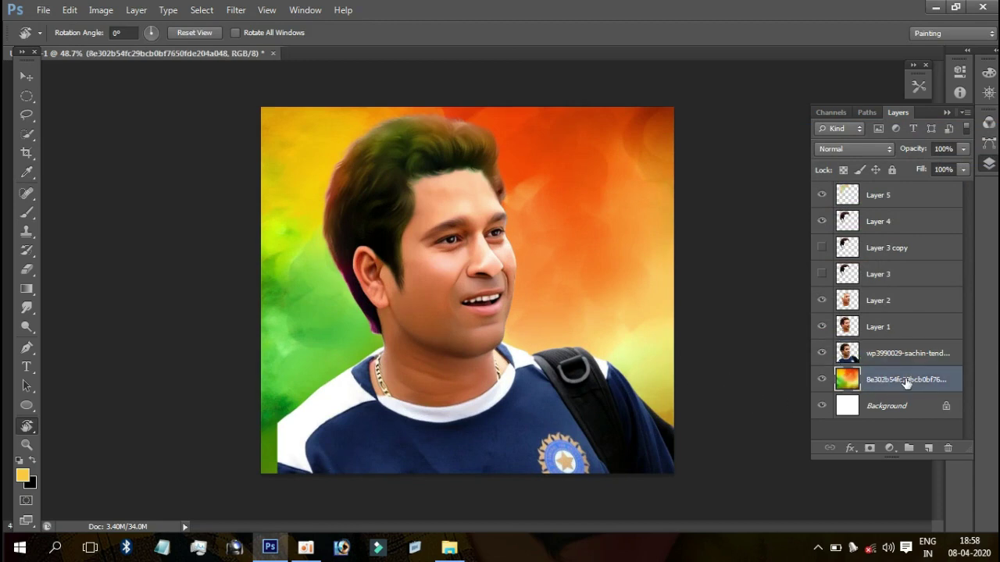
key(ctrl+j)
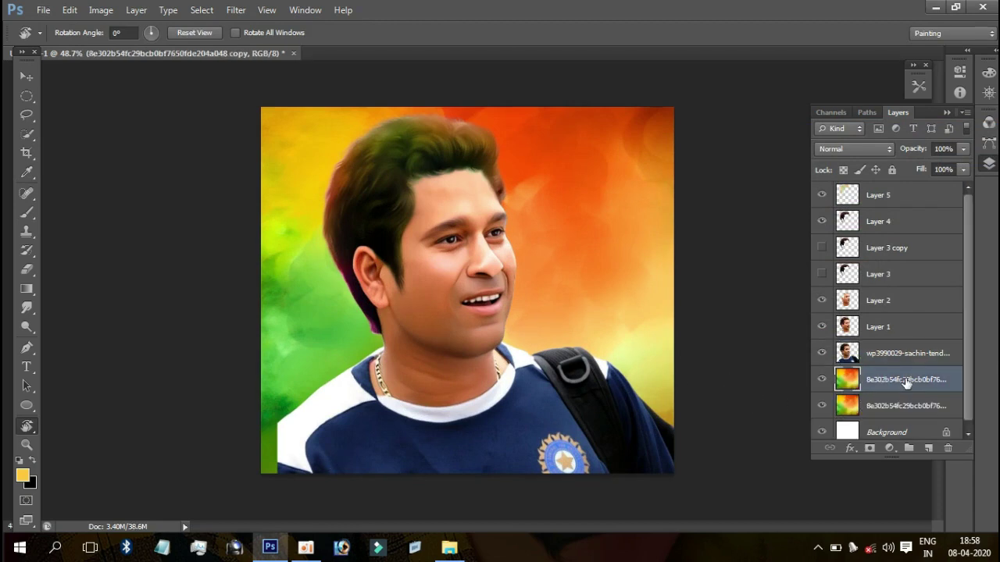
key(ctrl+shift+bracketright)
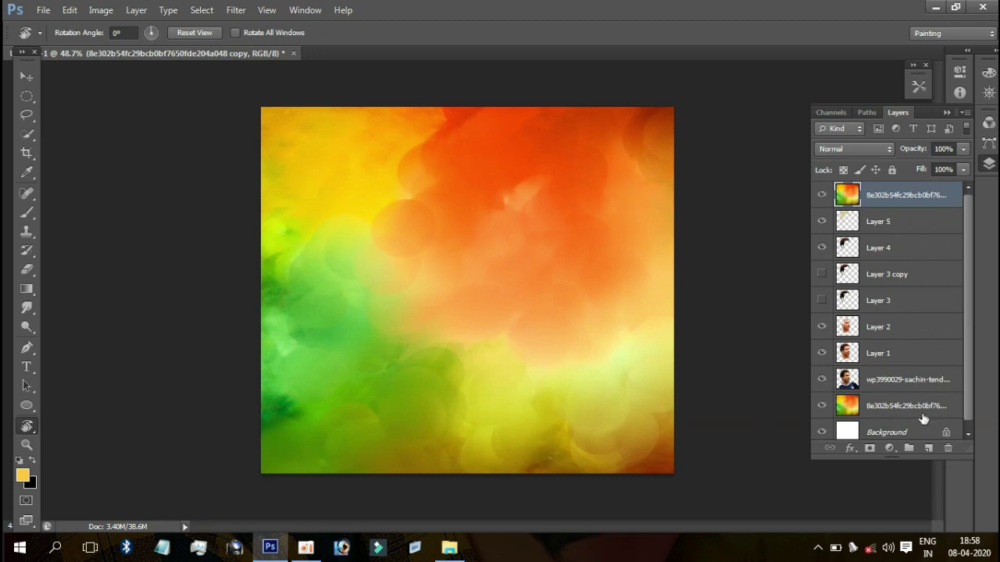
Step: Mask the top copy and paint out the face, hair and neck with 900–400 px brushes
click(868, 448)
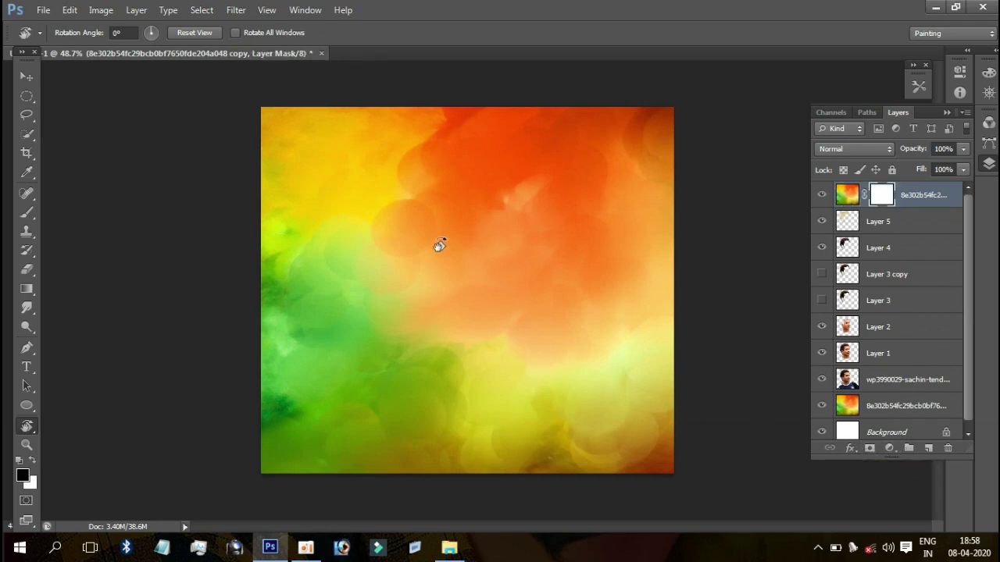
key(b)
key(bracketright)
key(bracketright)
key(bracketright)
key(bracketright)
key(bracketright)
key(bracketright)
key(bracketright)
key(bracketright)
key(bracketleft)
key(bracketleft)
key(bracketleft)
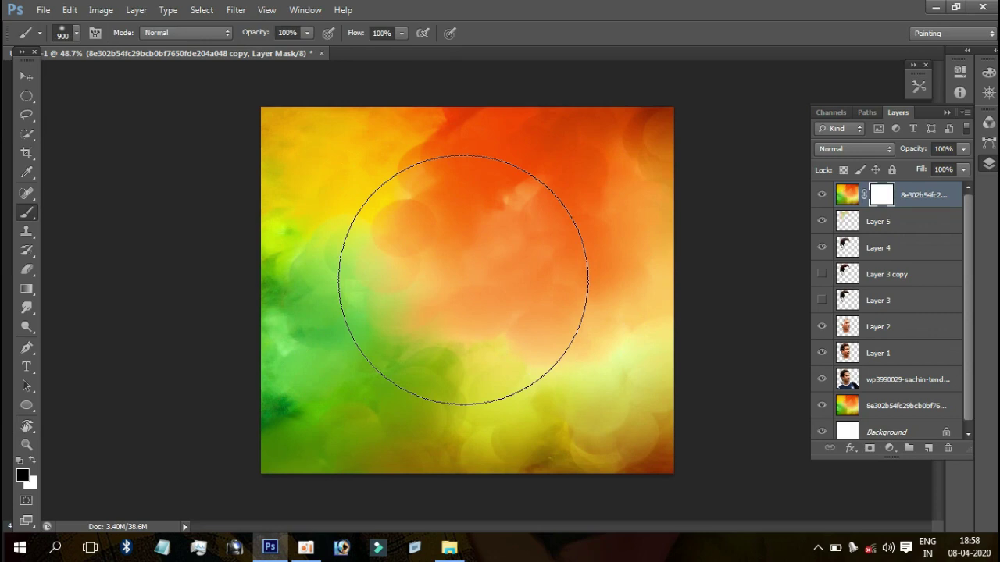
click(451, 269)
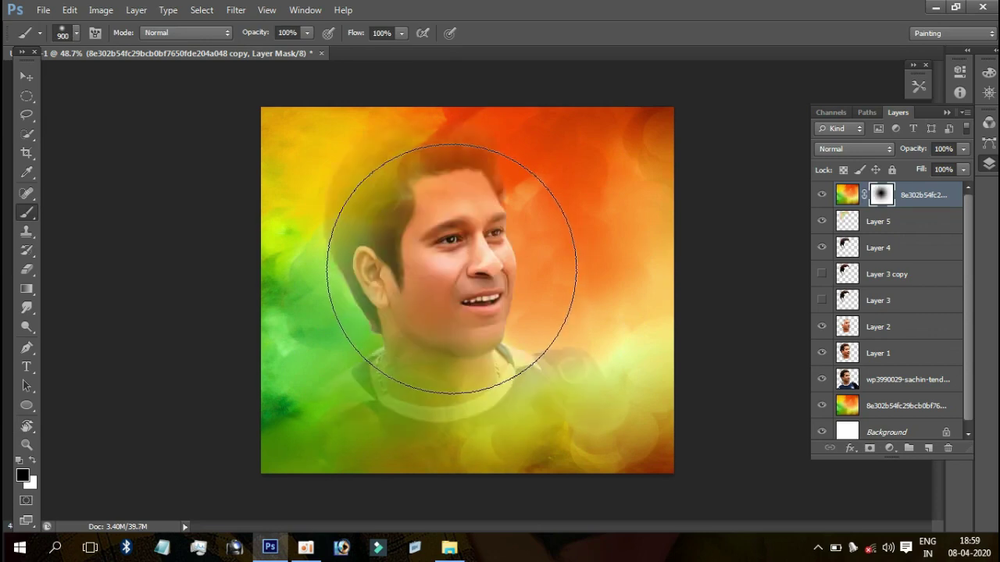
key(bracketleft)
key(bracketleft)
key(bracketleft)
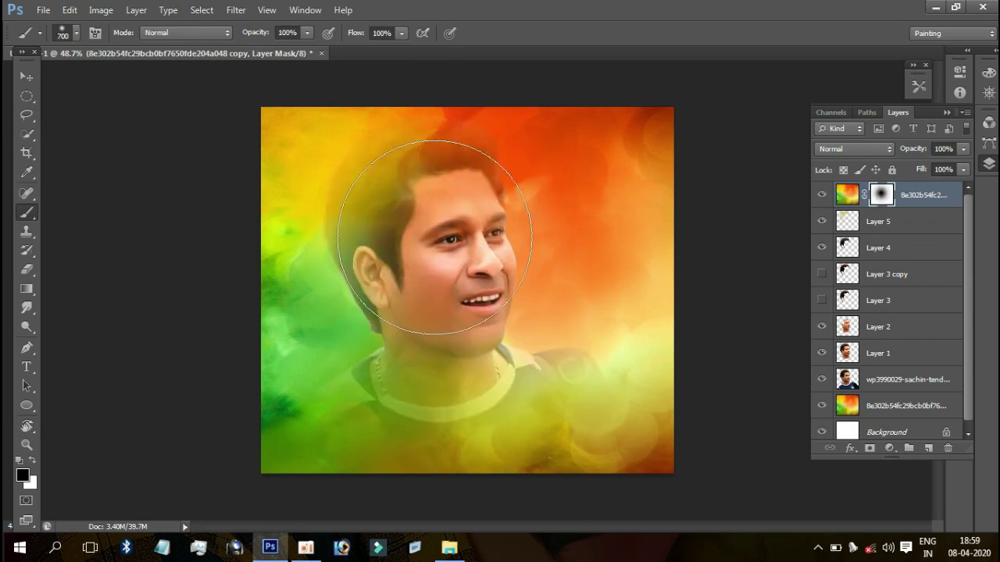
mouse_move(413, 230)
mouse_down()
mouse_move(431, 209)
mouse_move(412, 216)
mouse_up()
key(bracketleft)
key(bracketleft)
key(bracketleft)
mouse_move(481, 291)
mouse_down()
mouse_move(446, 312)
mouse_move(437, 367)
mouse_move(443, 254)
mouse_move(502, 380)
mouse_move(500, 406)
mouse_move(529, 435)
mouse_move(578, 368)
mouse_up()
Step: Fade the lower jersey into the watercolour and reveal the left shoulder with 200–400 px strokes
key(p)
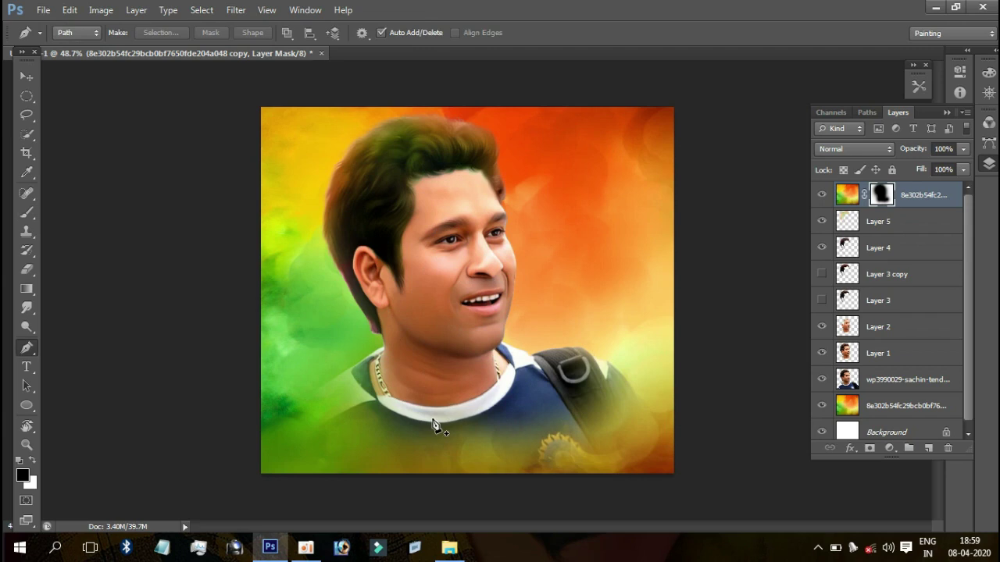
key(b)
key(bracketleft)
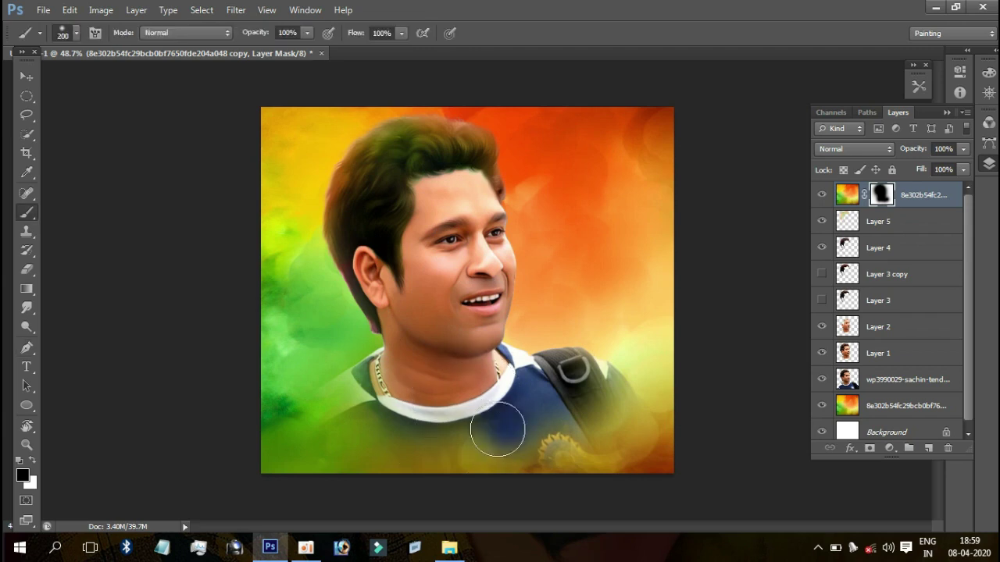
drag(422, 439, 528, 441)
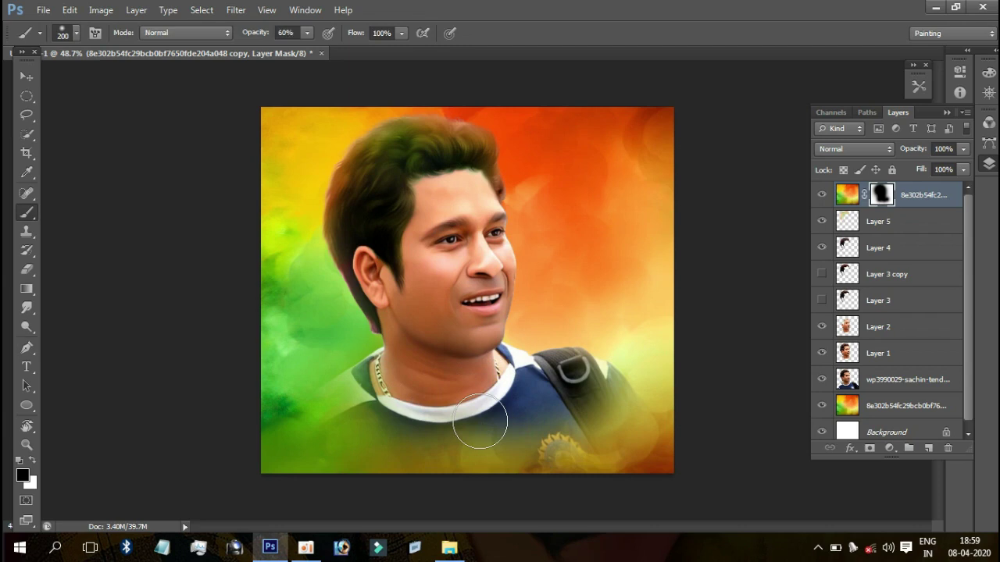
key(bracketright)
key(bracketright)
key(bracketright)
drag(458, 368, 368, 375)
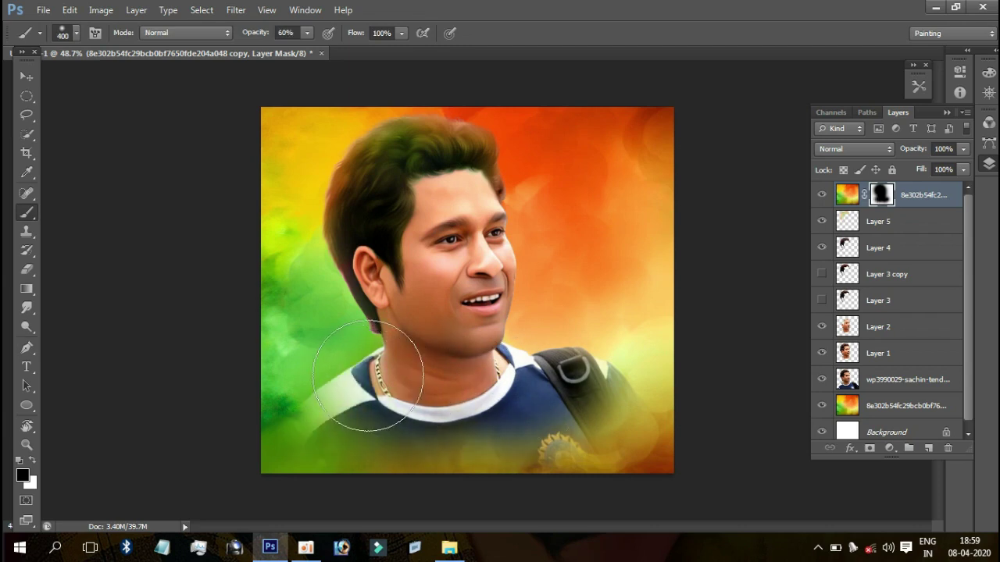
key(bracketright)
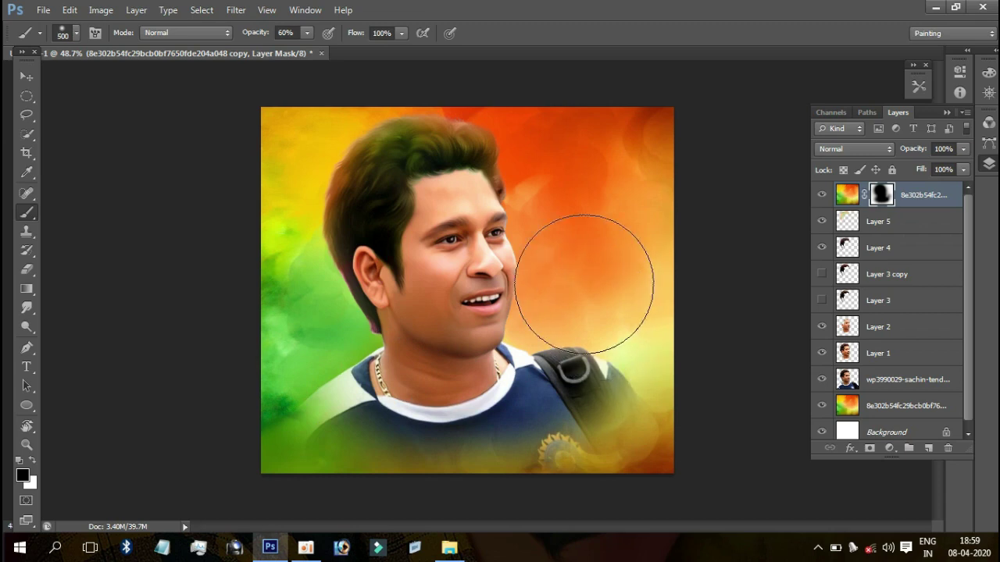
key(bracketright)
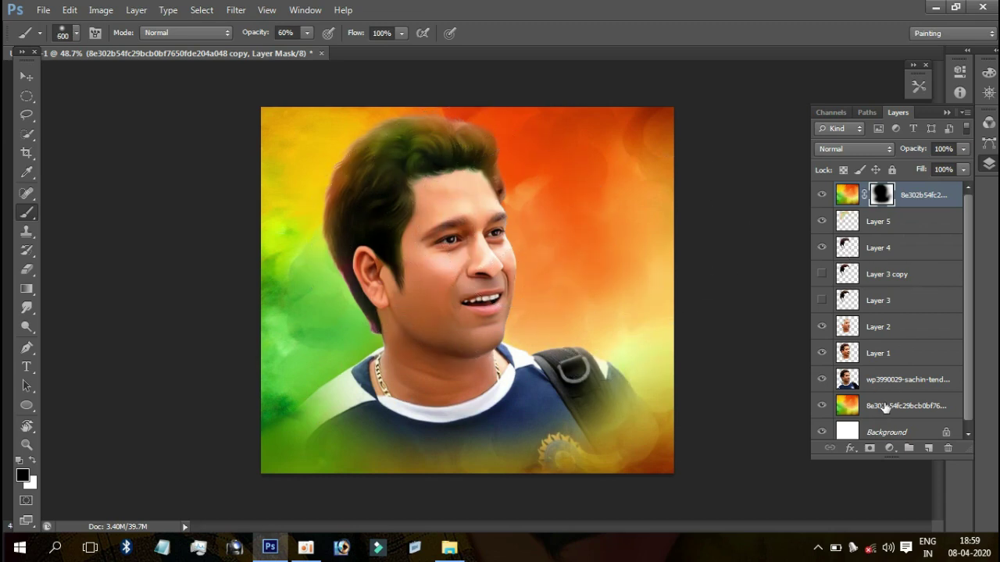
click(885, 407)
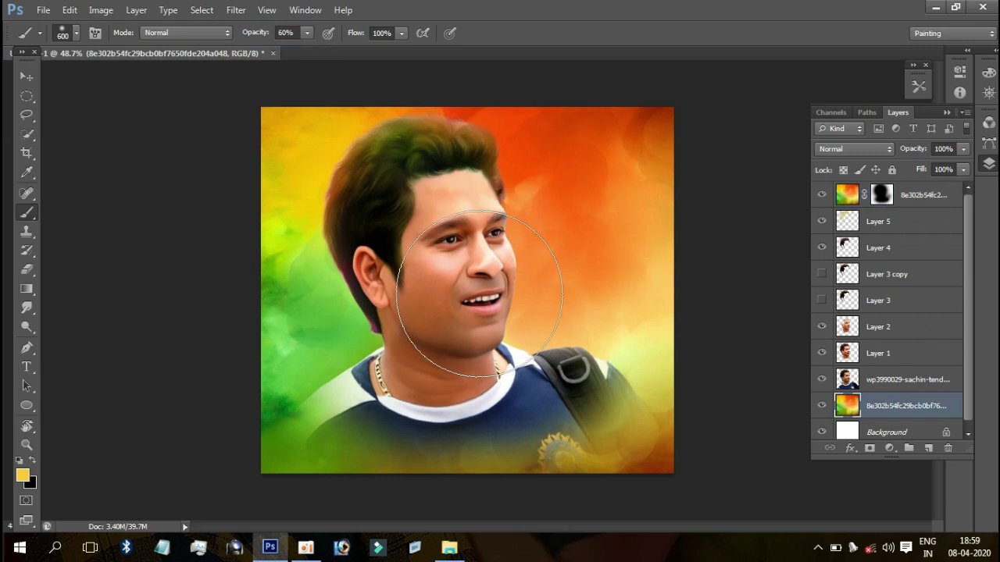
Step: Load the oval 45-pixel multiply paintbrush preset, switch to smudging, and zoom to 66.7%
click(918, 86)
click(762, 183)
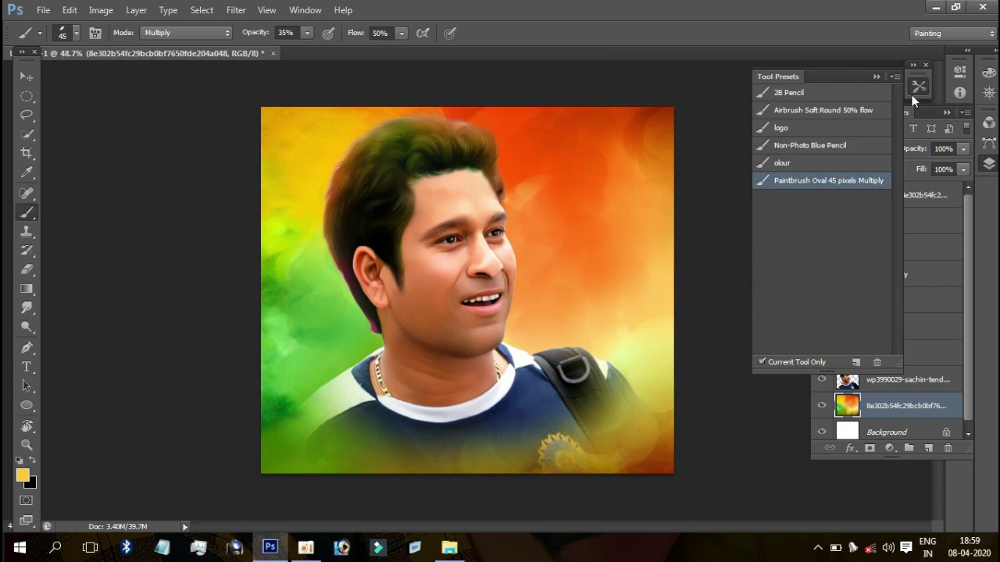
key(r)
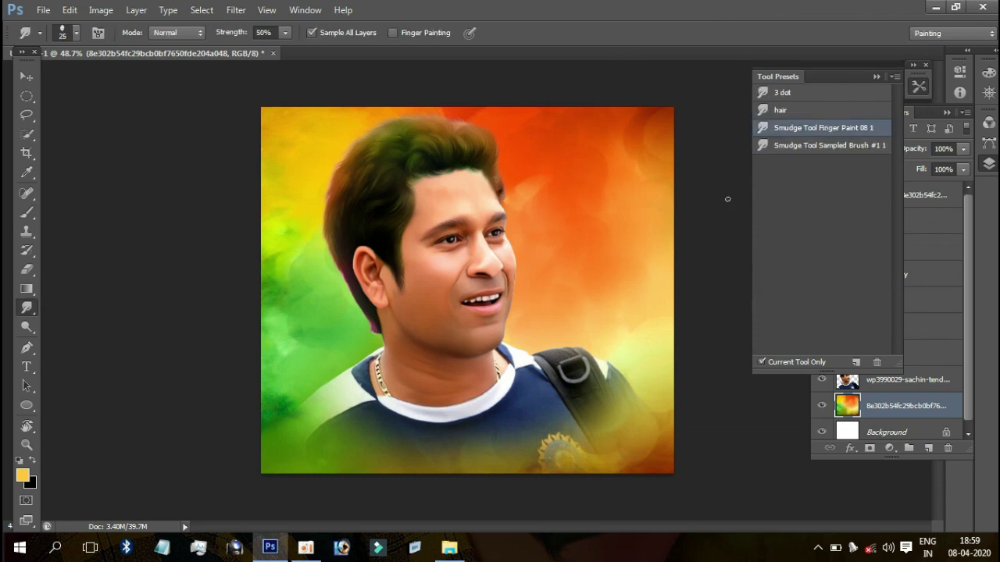
click(875, 75)
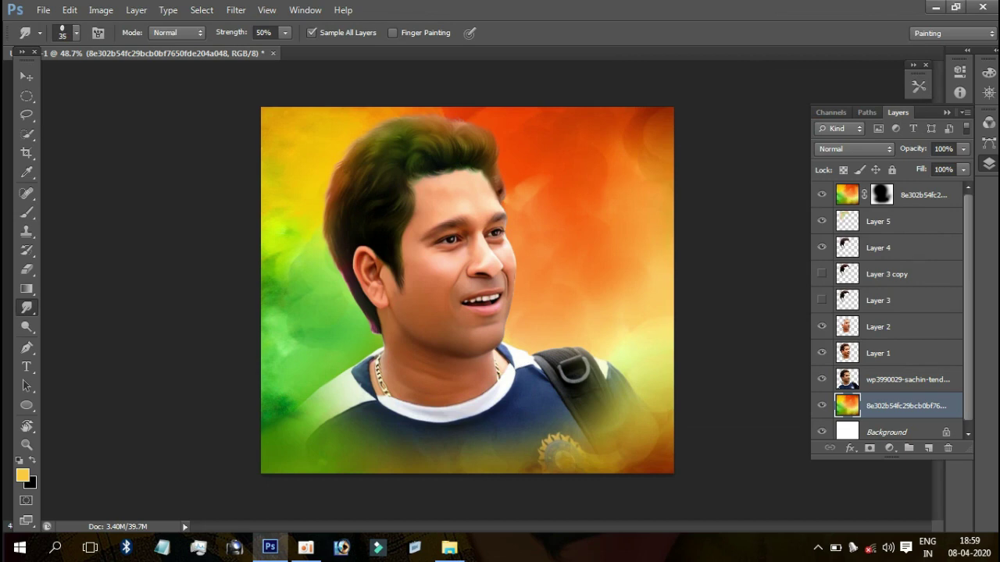
key(ctrl+plus)
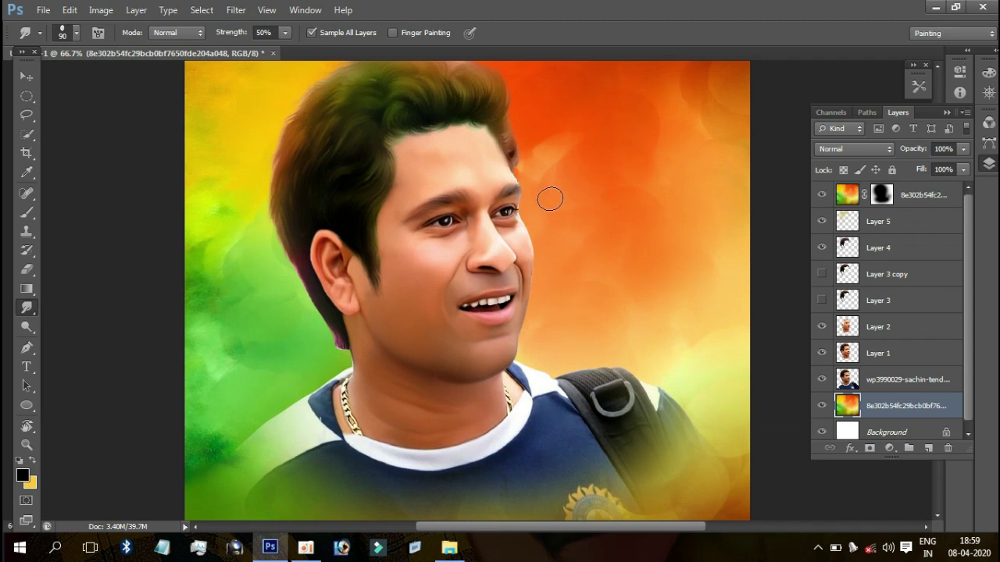
Step: With Sample All Layers off, smudge the dark blob beside the eye and the cheek
drag(518, 202, 572, 188)
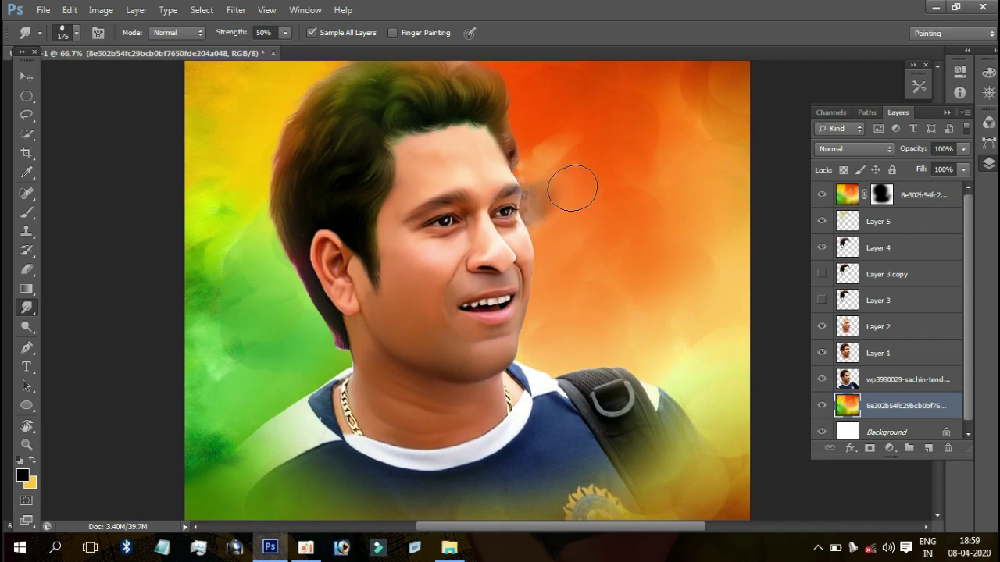
key(ctrl+alt+z)
key(ctrl+alt+z)
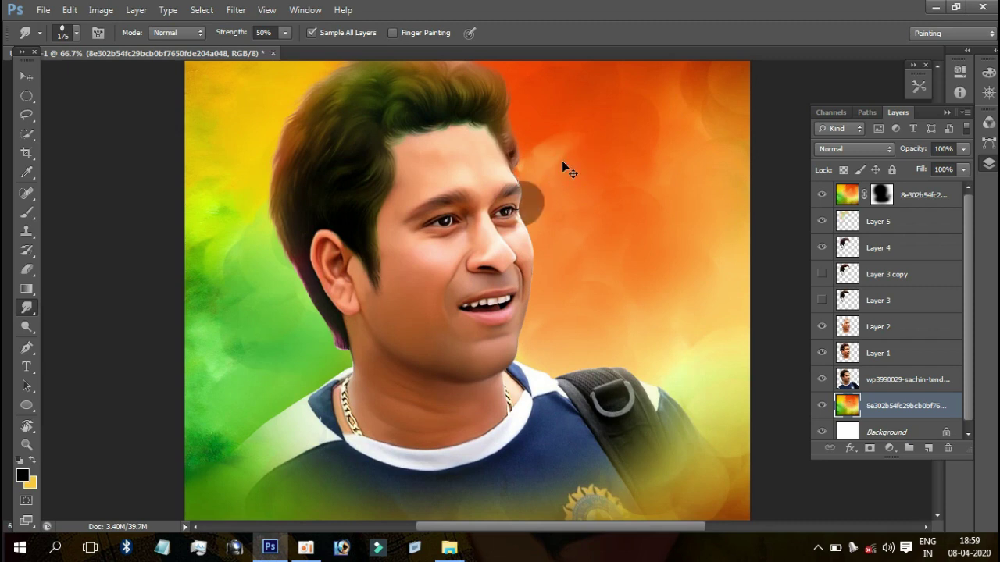
click(332, 30)
drag(529, 195, 556, 175)
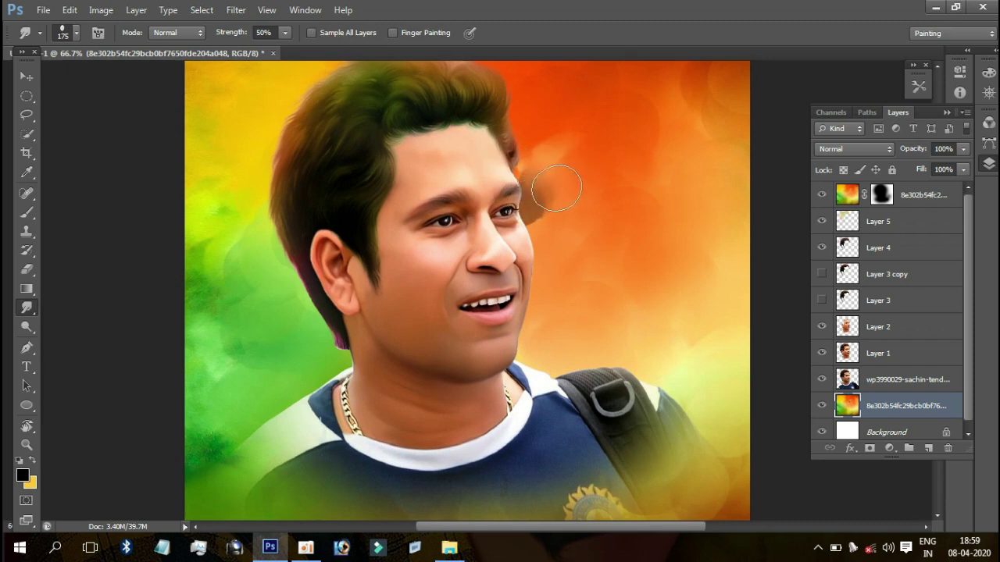
mouse_move(545, 244)
mouse_down()
mouse_move(581, 192)
mouse_move(554, 150)
mouse_up()
Step: Enlarge the smudge brush to 185 px, then apply Layer 5's -16 hue shift
right_click(552, 185)
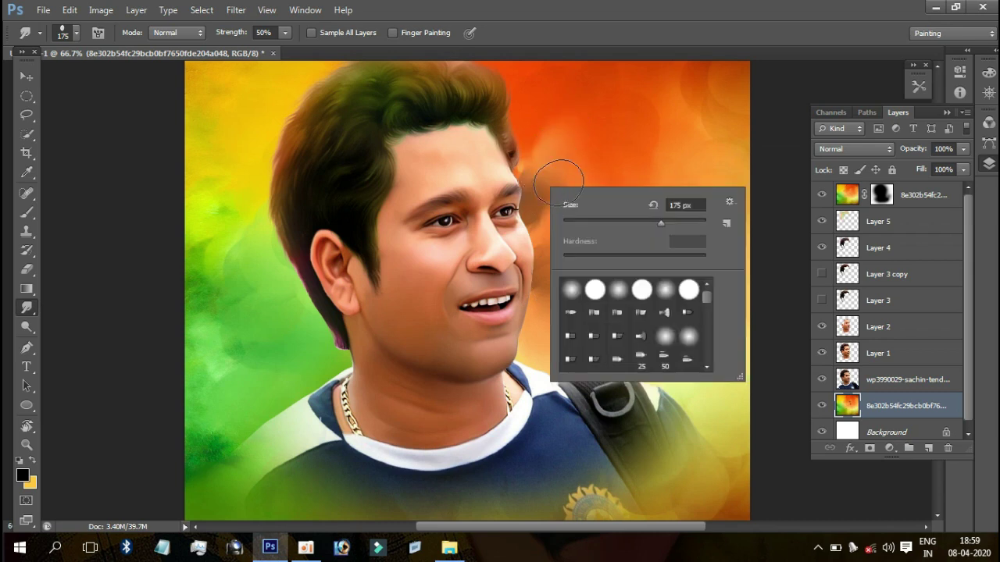
drag(662, 221, 664, 222)
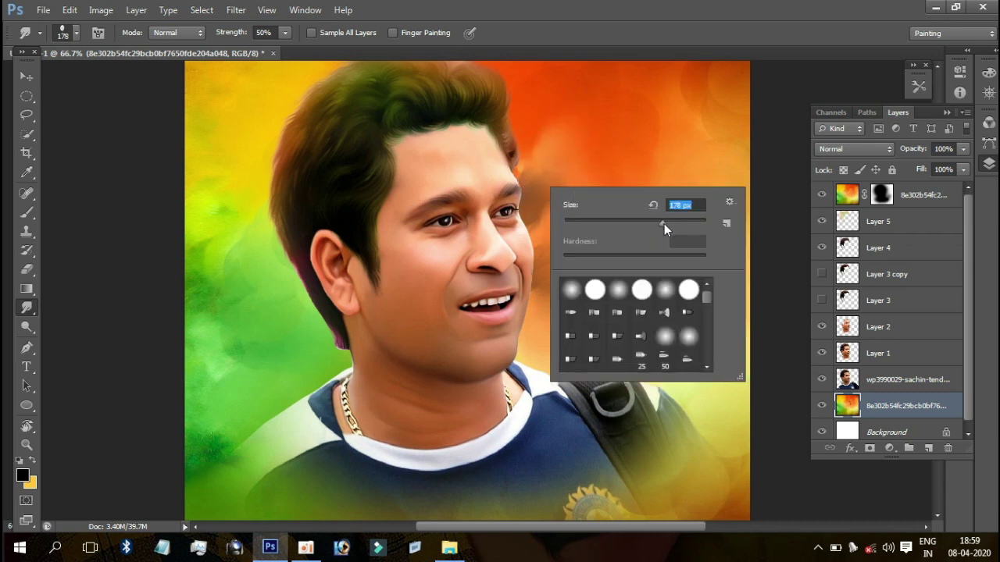
click(569, 156)
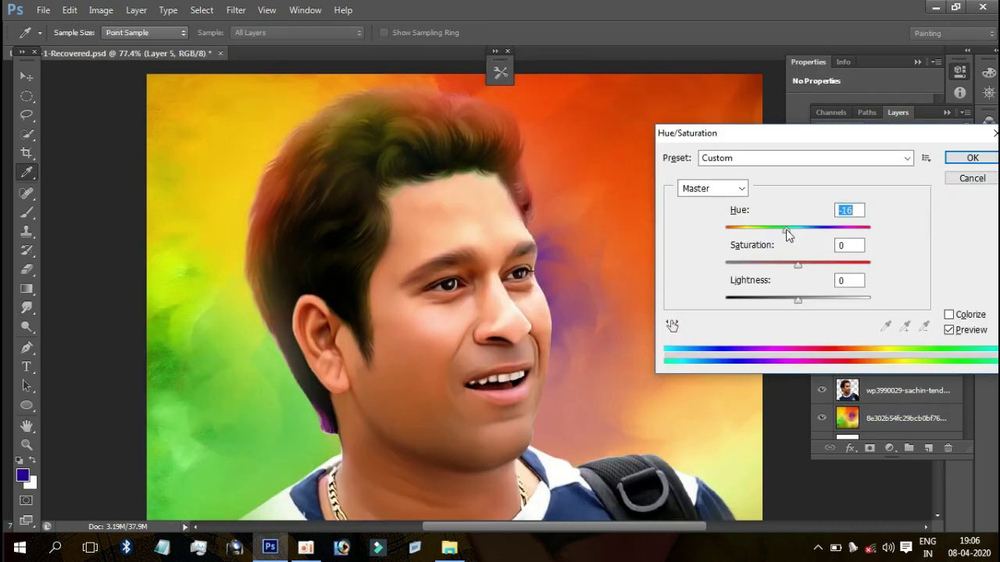
click(968, 157)
key(b)
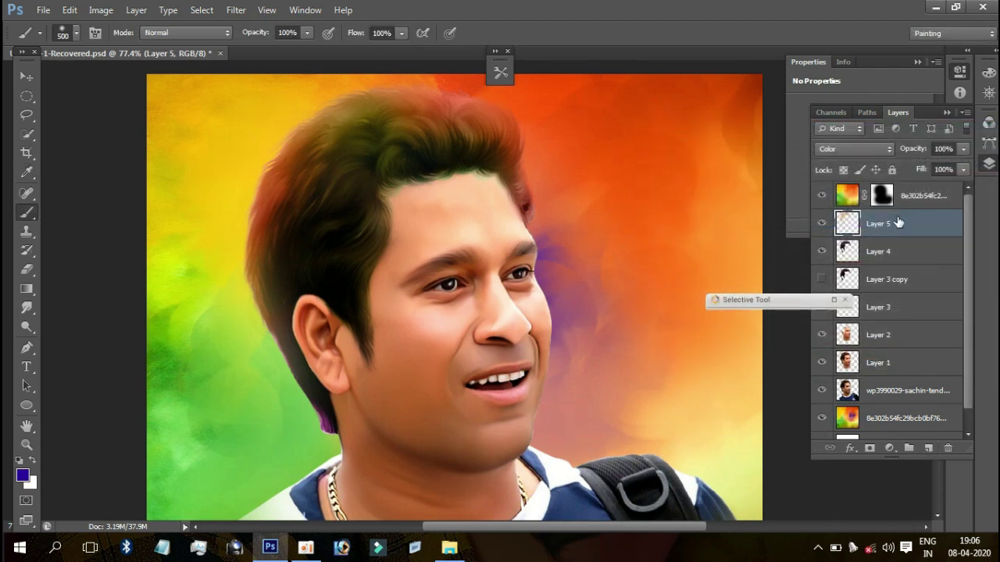
Step: Create Layer 6 and load the person's outline as a selection
click(928, 448)
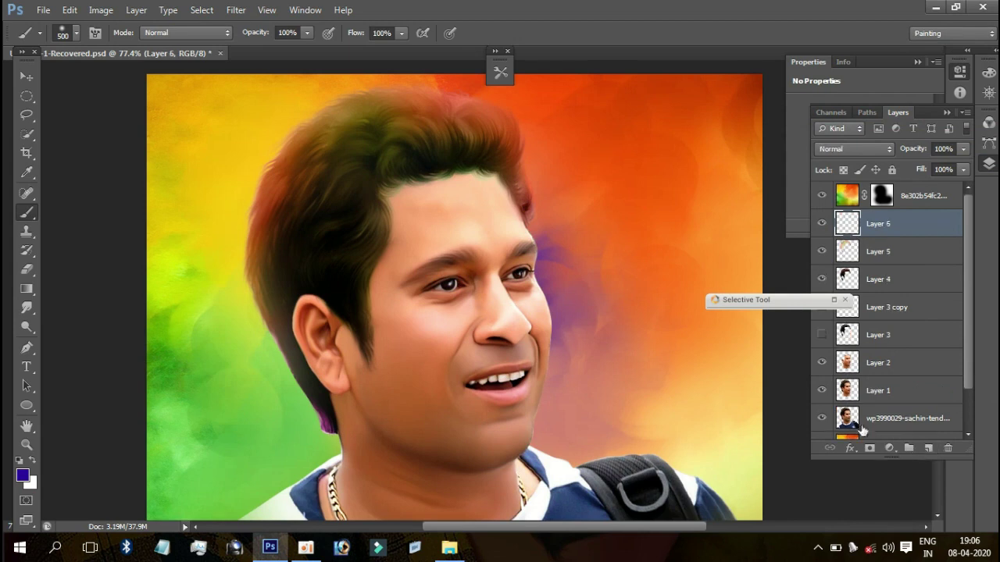
ctrl+click(847, 422)
scroll(570, 281, up, 2)
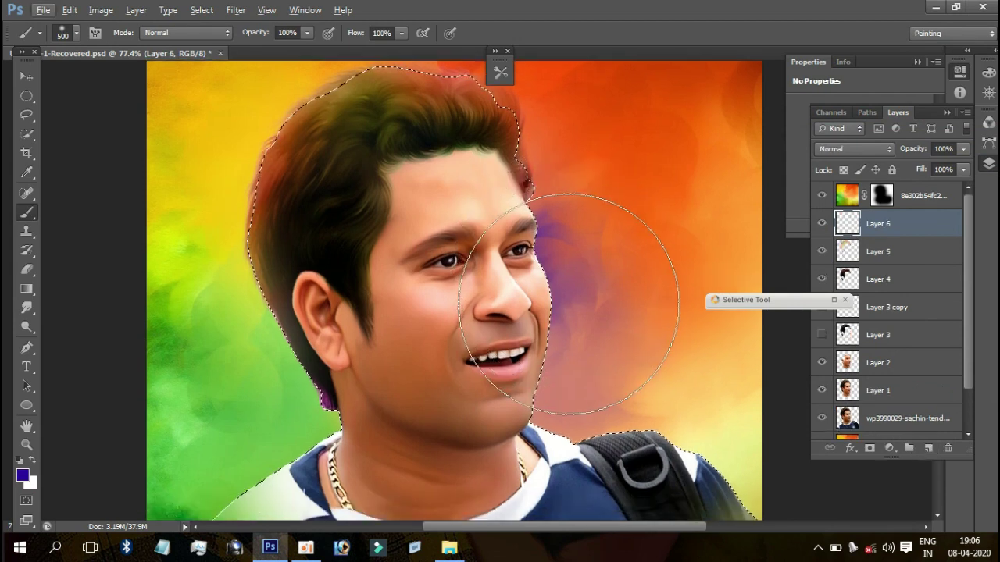
scroll(508, 305, up, 1)
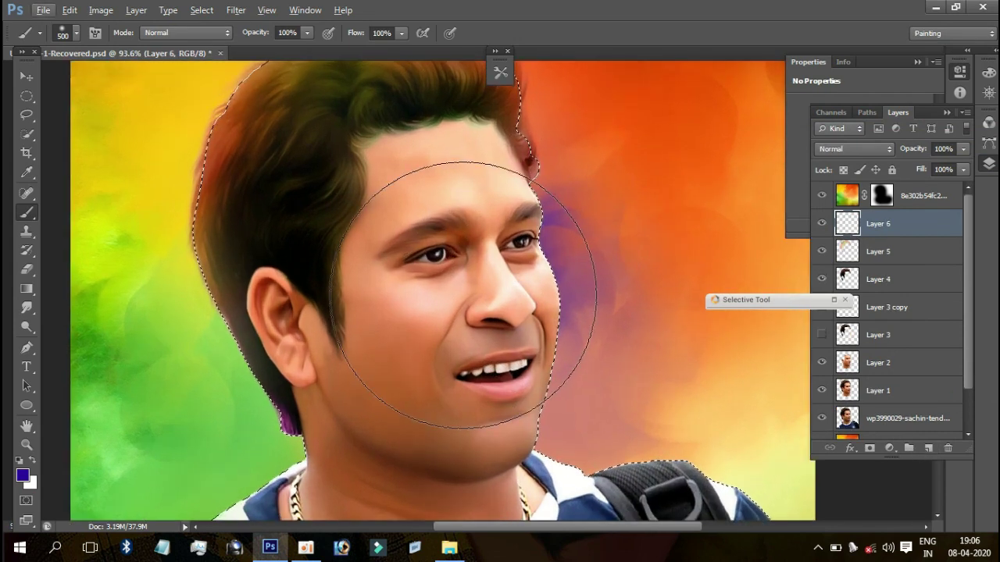
Step: Set the brush to 200 px at 10% opacity and Layer 6 to Vivid Light
key(bracketleft)
key(bracketleft)
key(bracketleft)
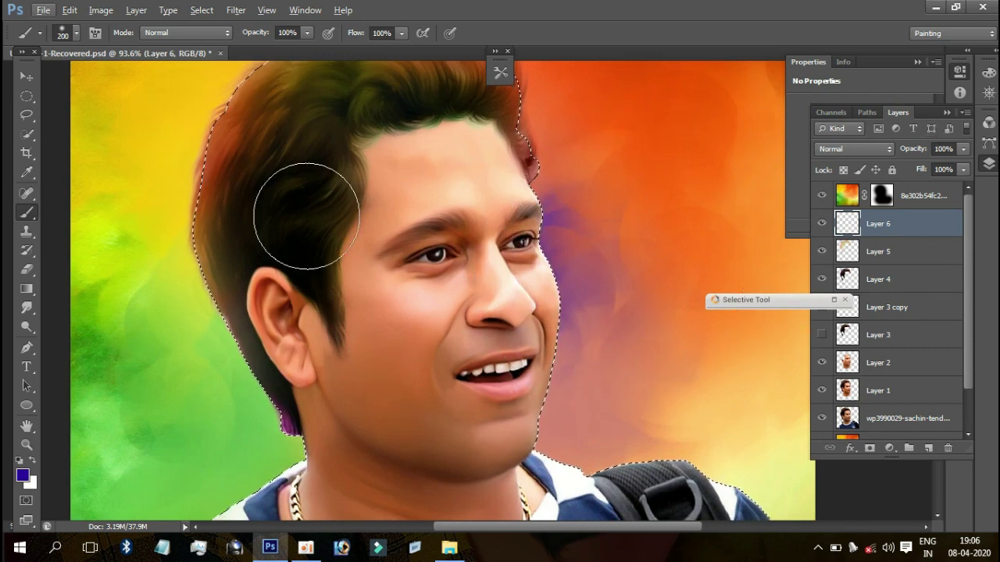
key(1)
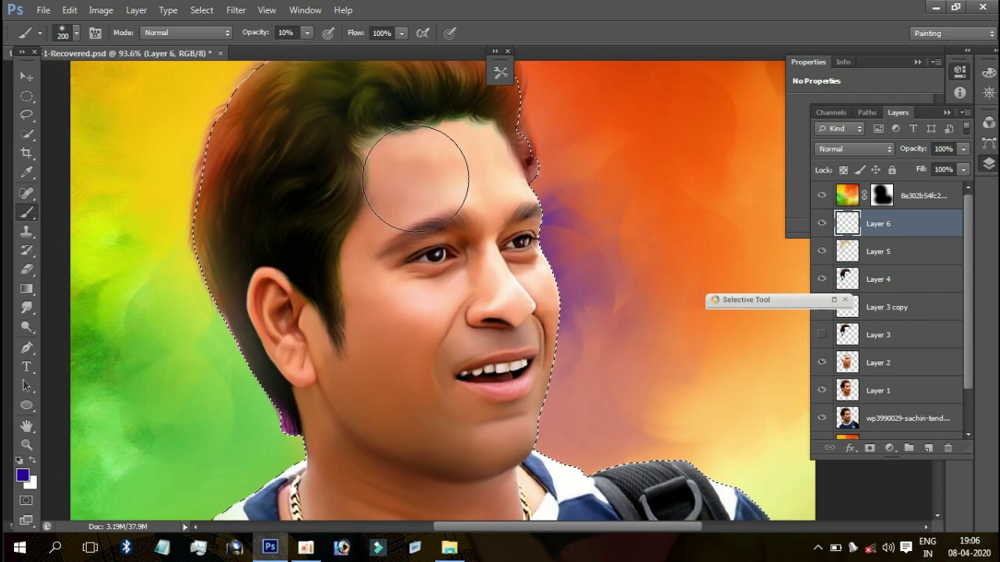
click(859, 149)
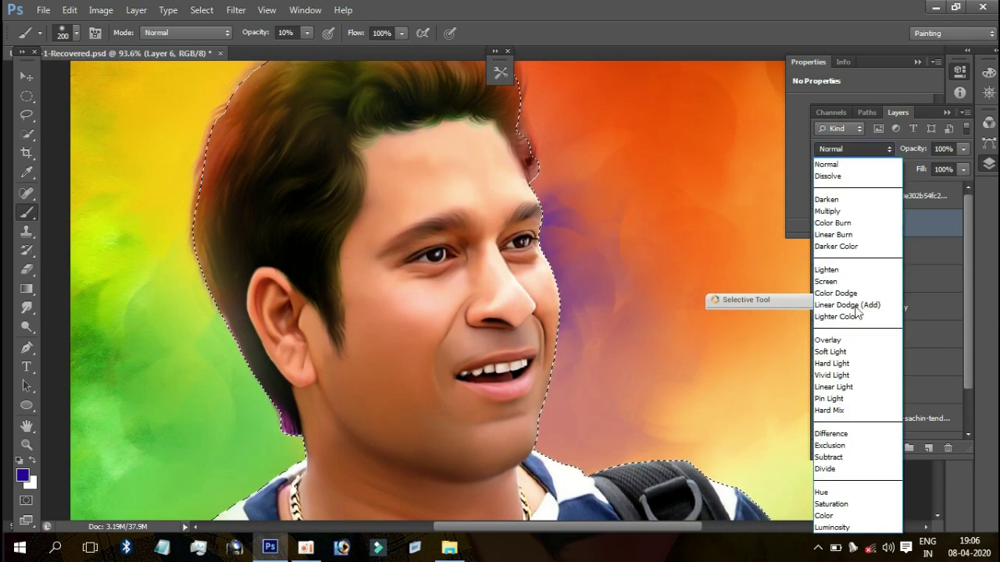
click(832, 375)
Step: Paint faint strokes along the hair edge and the face's right side
drag(491, 146, 569, 190)
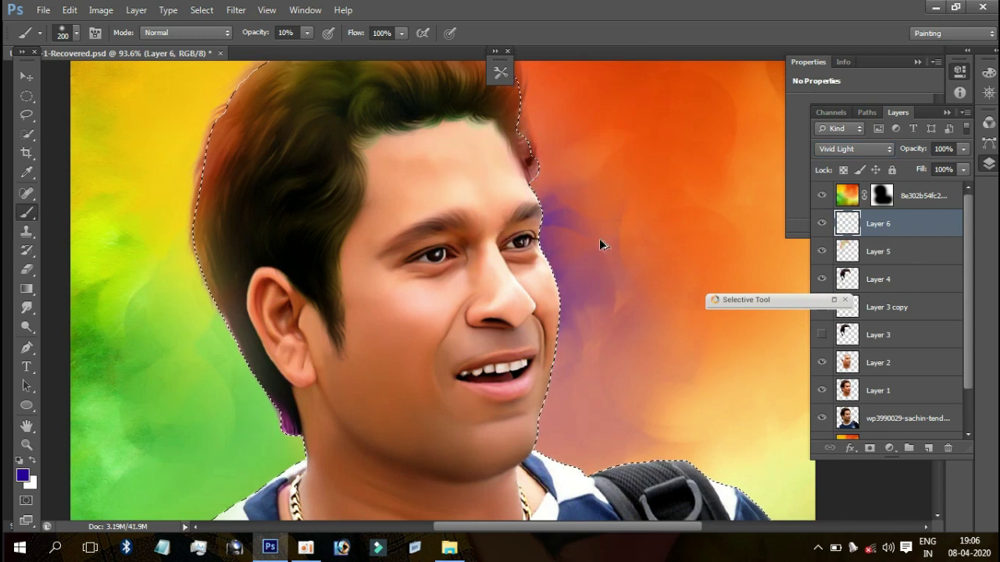
mouse_move(529, 157)
mouse_down()
mouse_move(591, 224)
mouse_move(602, 334)
mouse_move(591, 235)
mouse_move(628, 400)
mouse_move(569, 415)
mouse_move(576, 409)
mouse_move(591, 434)
mouse_up()
scroll(464, 383, up, 1)
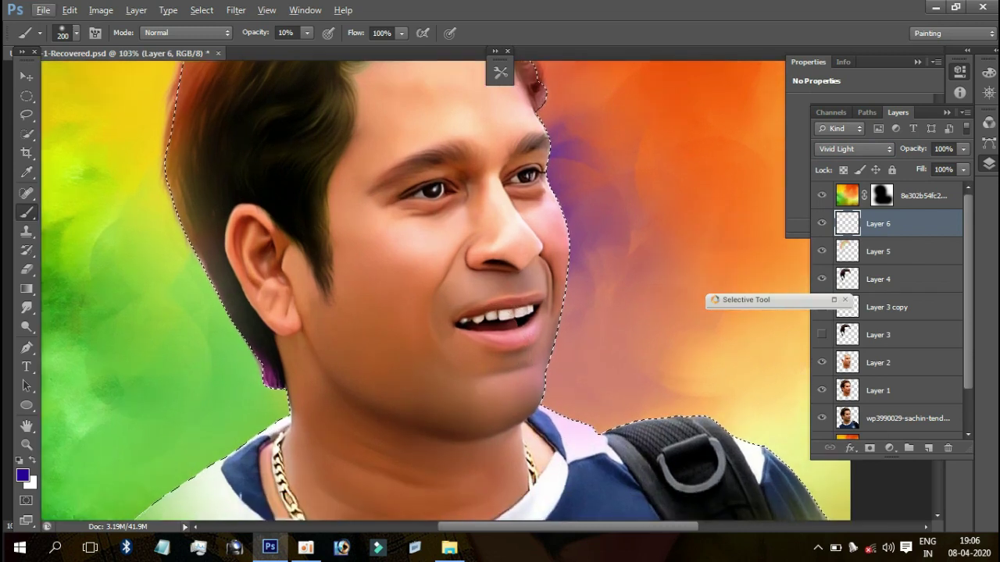
click(988, 72)
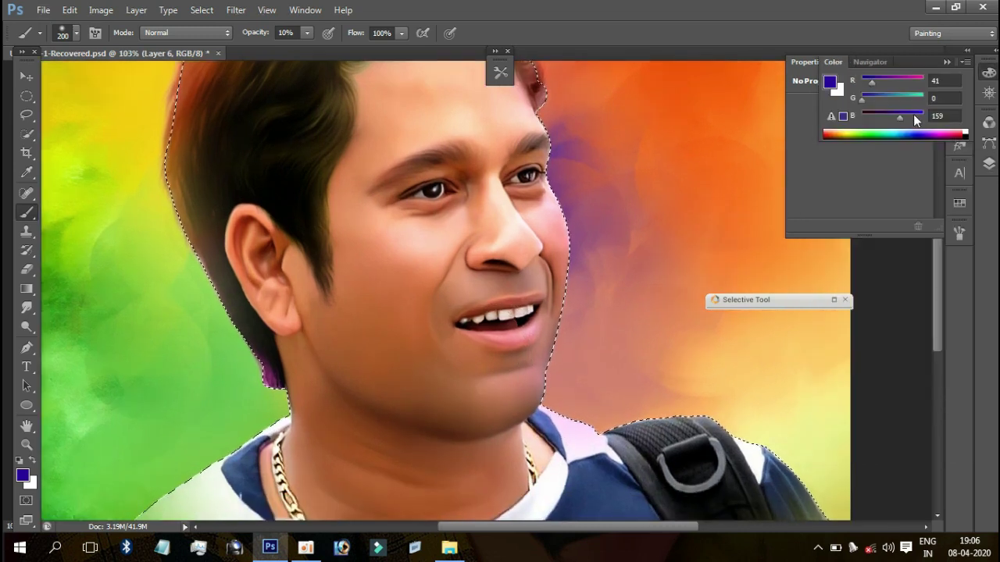
Step: Pick a light yellow and tint the chin below the mouth
click(869, 61)
click(834, 62)
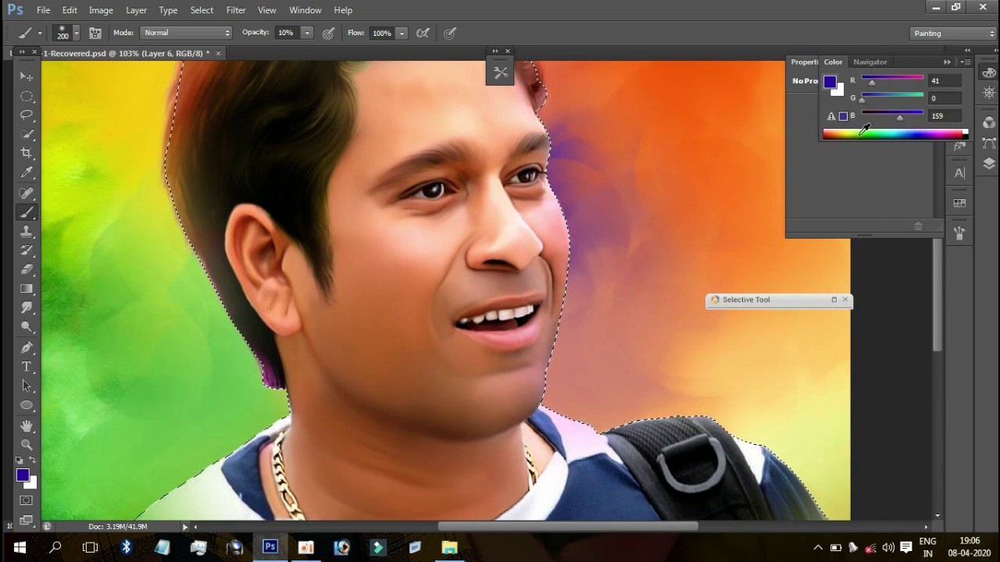
click(851, 132)
drag(546, 390, 492, 367)
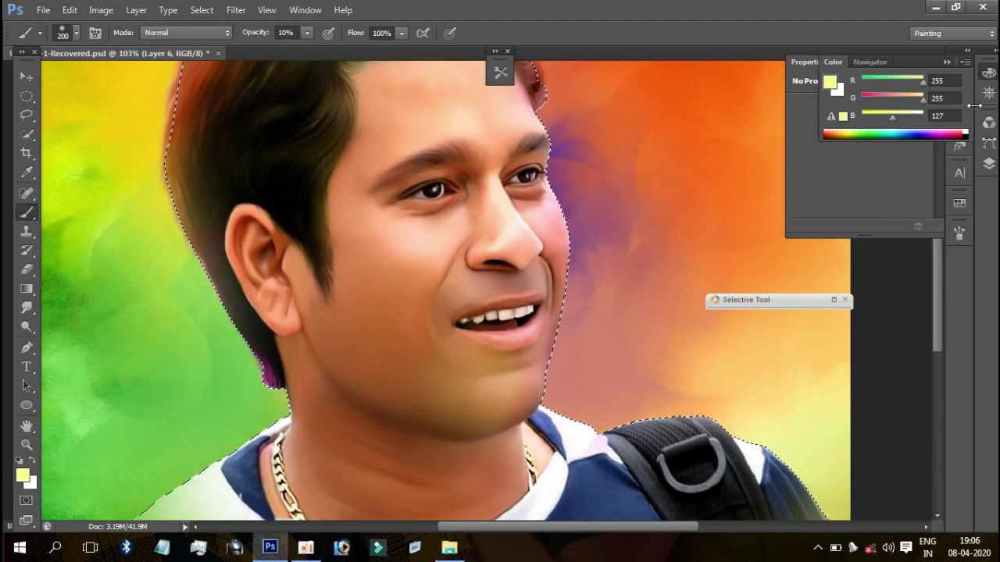
Step: Switch to pink and brush it over the cheek, jaw, forehead, mouth and chin
click(867, 100)
mouse_move(389, 267)
mouse_down()
mouse_move(409, 245)
mouse_move(397, 328)
mouse_move(424, 379)
mouse_move(452, 365)
mouse_up()
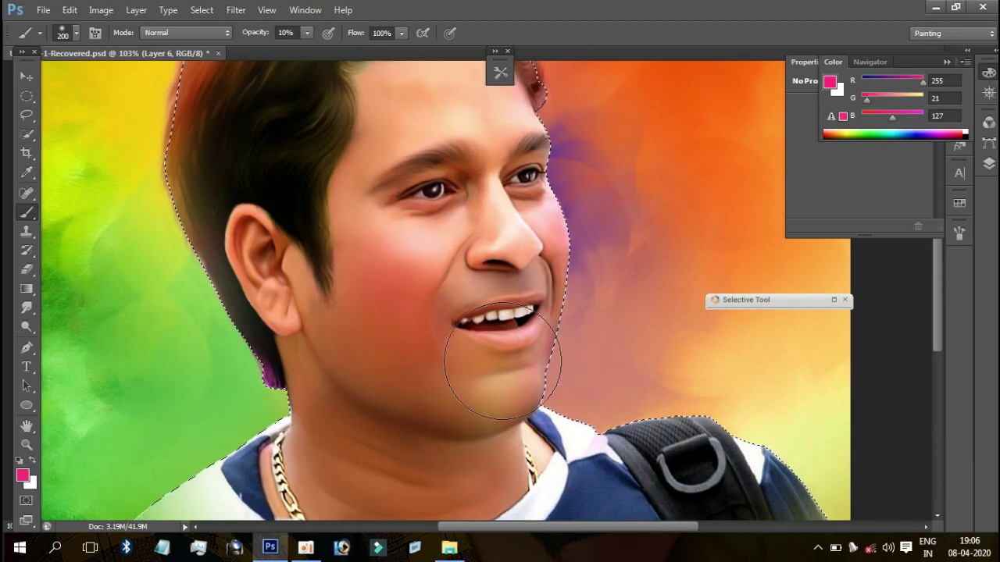
scroll(478, 148, up, 2)
mouse_move(478, 159)
mouse_down()
mouse_move(440, 172)
mouse_move(513, 168)
mouse_up()
mouse_move(434, 310)
mouse_down()
mouse_move(446, 368)
mouse_move(529, 417)
mouse_move(485, 404)
mouse_up()
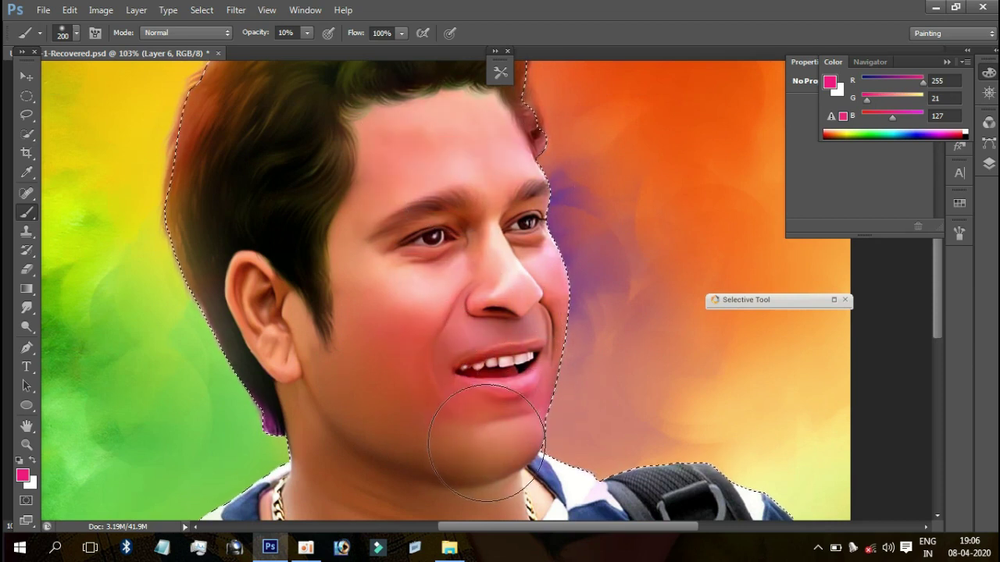
key(alt)
scroll(500, 399, down, 3)
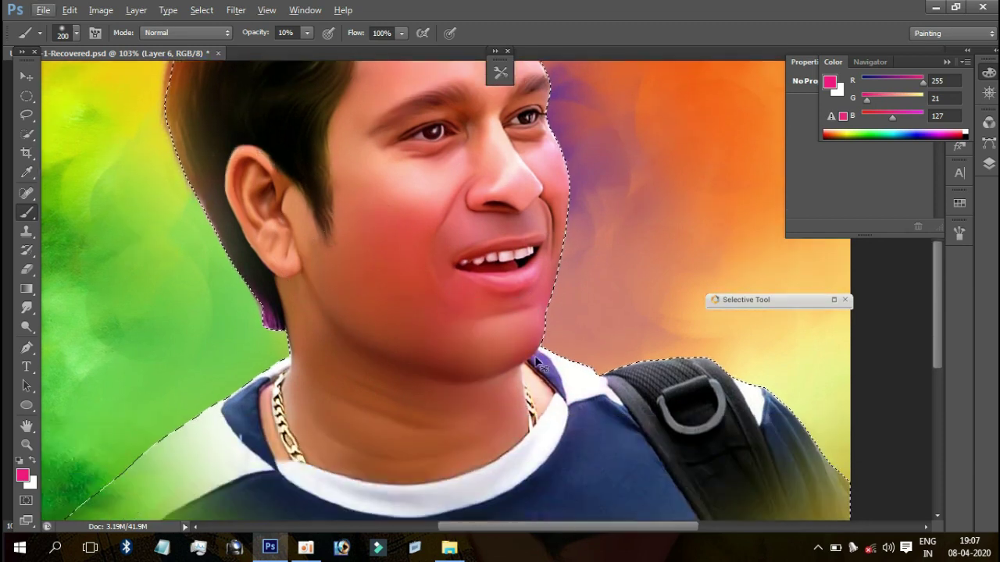
Step: Return to yellow and tint the cheek and jaw near the ear, the hair and the temple
drag(909, 102, 926, 102)
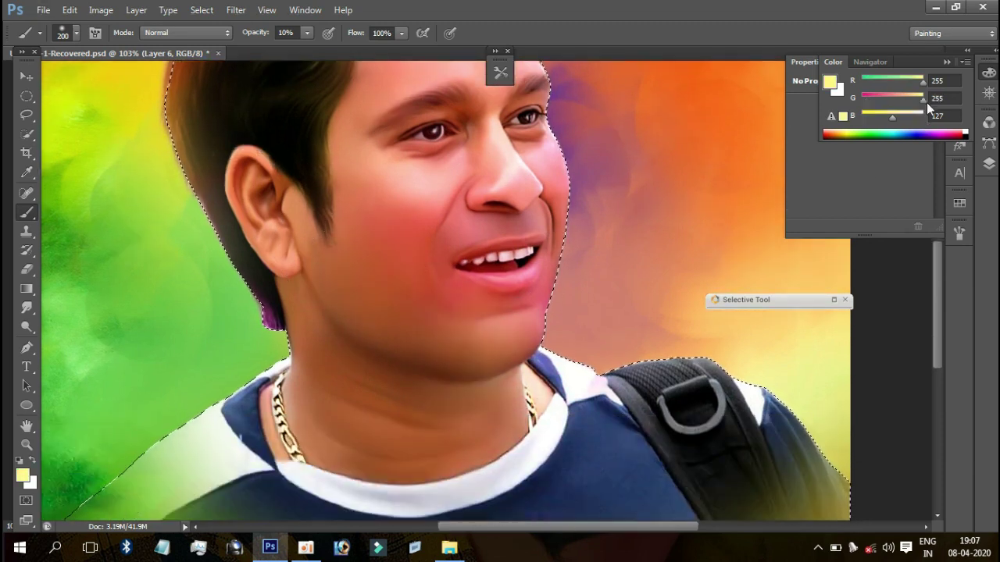
mouse_move(368, 290)
mouse_down()
mouse_move(332, 294)
mouse_move(469, 472)
mouse_up()
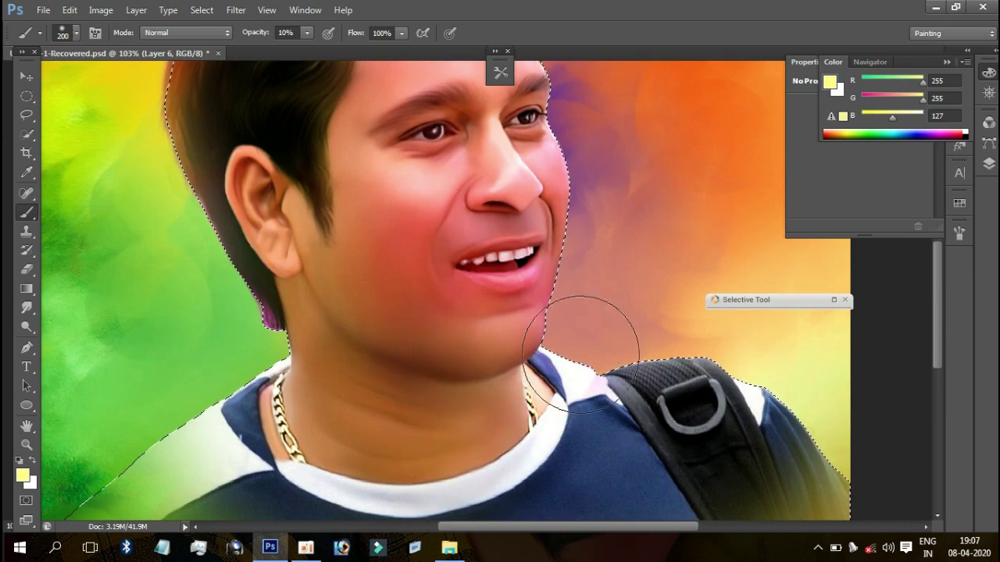
scroll(473, 230, down, 1)
scroll(471, 190, down, 1)
mouse_move(458, 257)
mouse_down()
mouse_move(380, 145)
mouse_move(357, 167)
mouse_move(375, 286)
mouse_move(398, 148)
mouse_move(449, 220)
mouse_move(375, 195)
mouse_up()
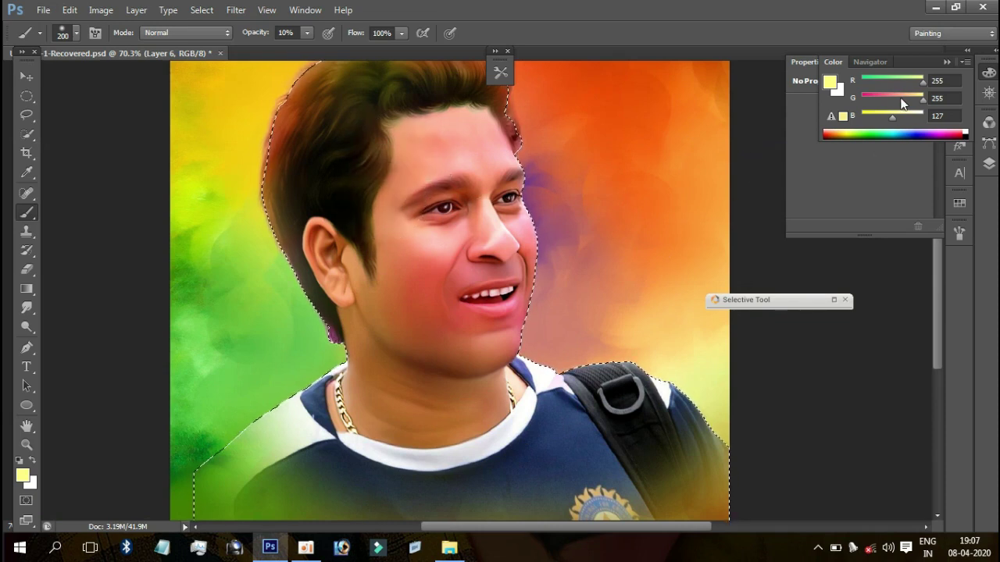
Step: Warm the yellow to R255 G255 B70 and repaint the cheek and ear shadow
drag(892, 117, 877, 117)
mouse_move(394, 247)
mouse_down()
mouse_move(402, 290)
mouse_move(383, 273)
mouse_move(397, 263)
mouse_move(512, 291)
mouse_up()
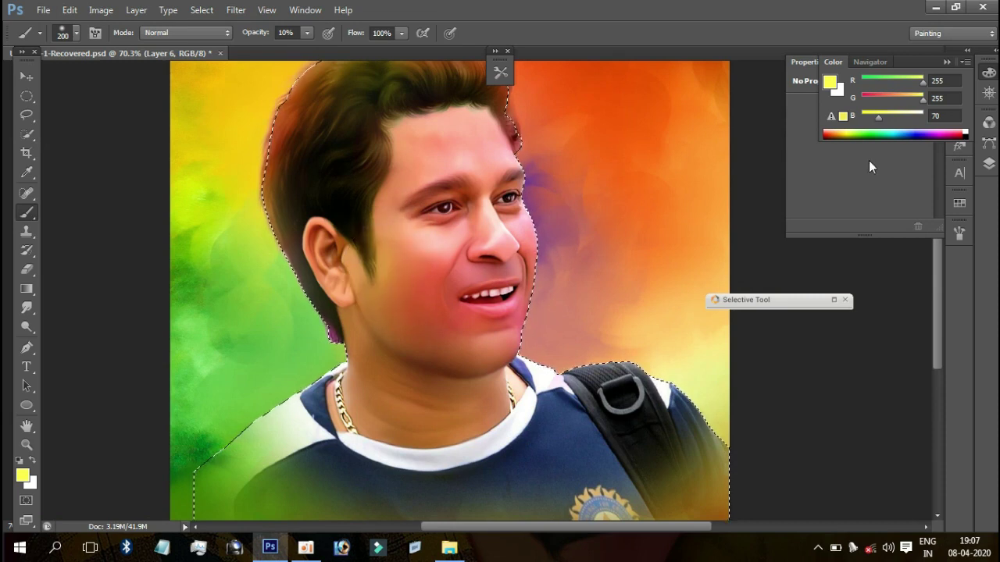
click(989, 73)
Step: Set Layer 6's blend mode to Overlay
click(989, 163)
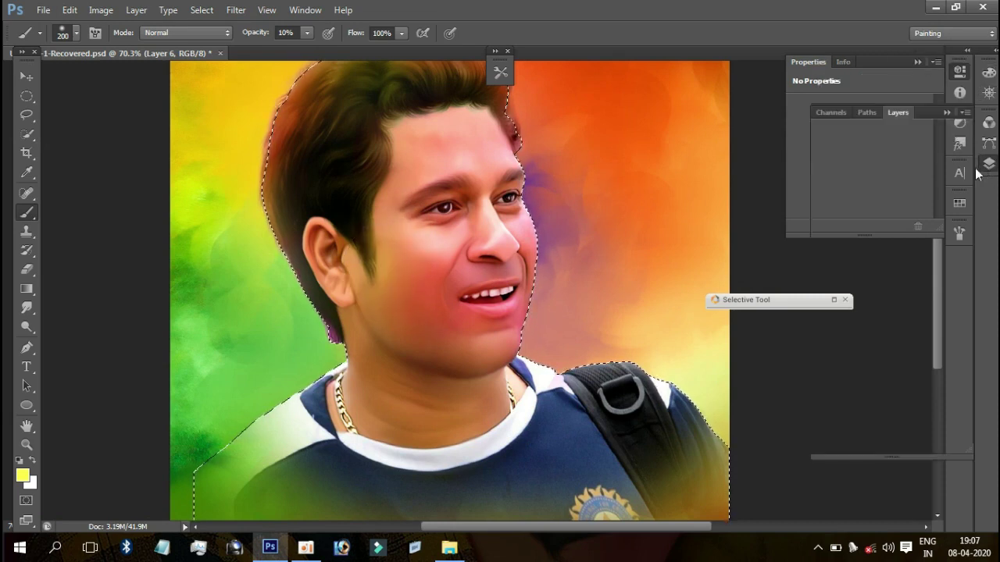
click(840, 149)
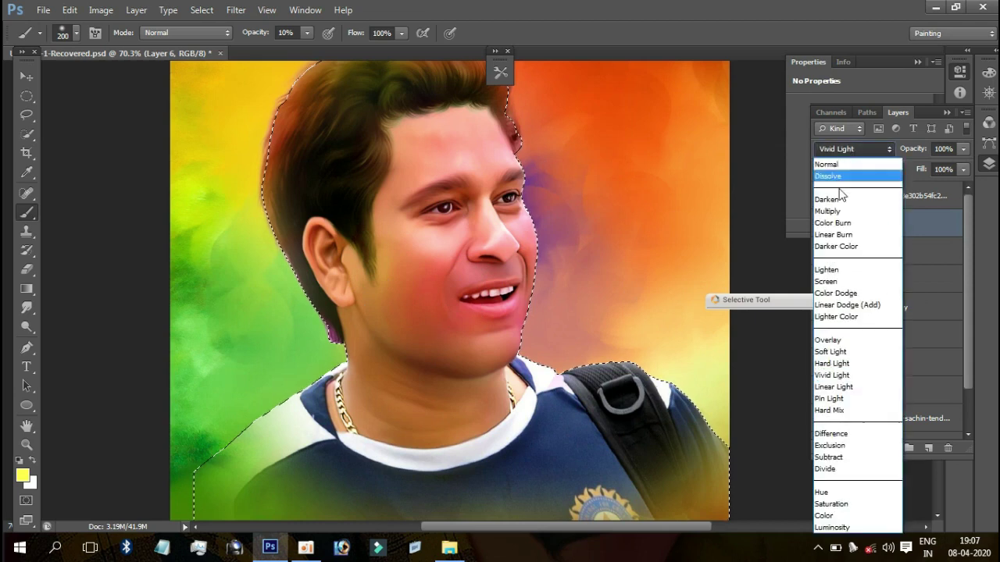
click(829, 339)
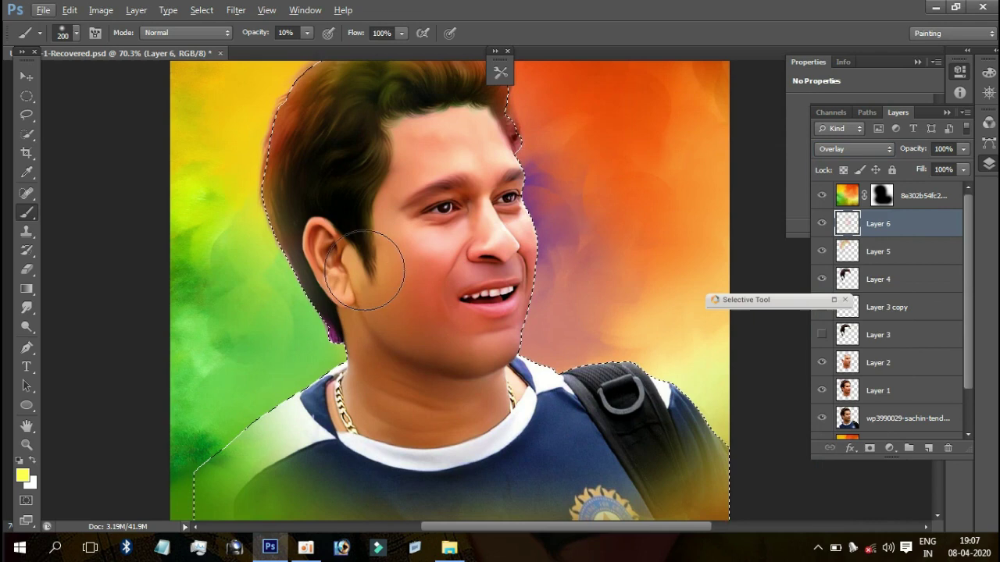
scroll(371, 276, up, 2)
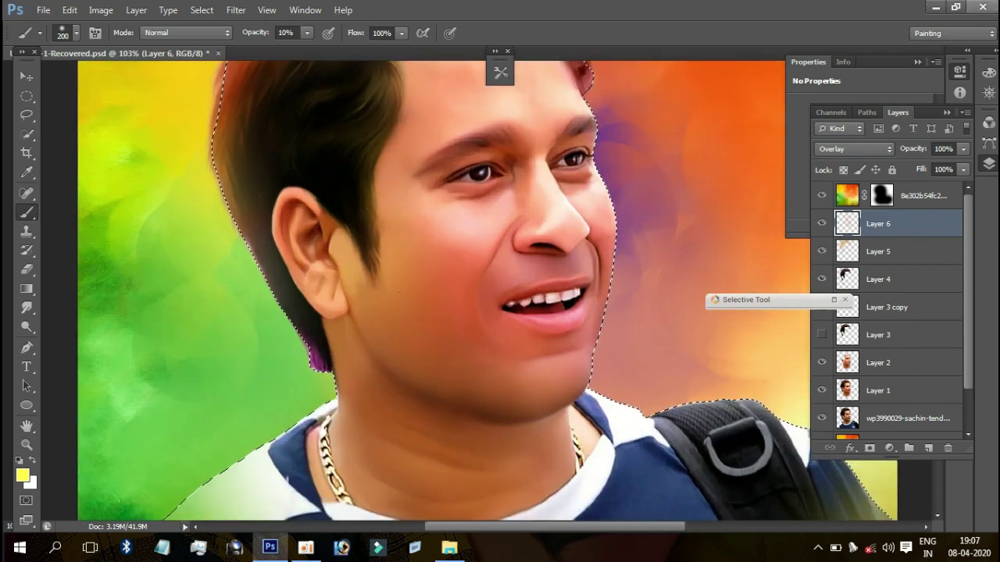
Step: Brush soft red over the cheek, mouth and lips
click(989, 74)
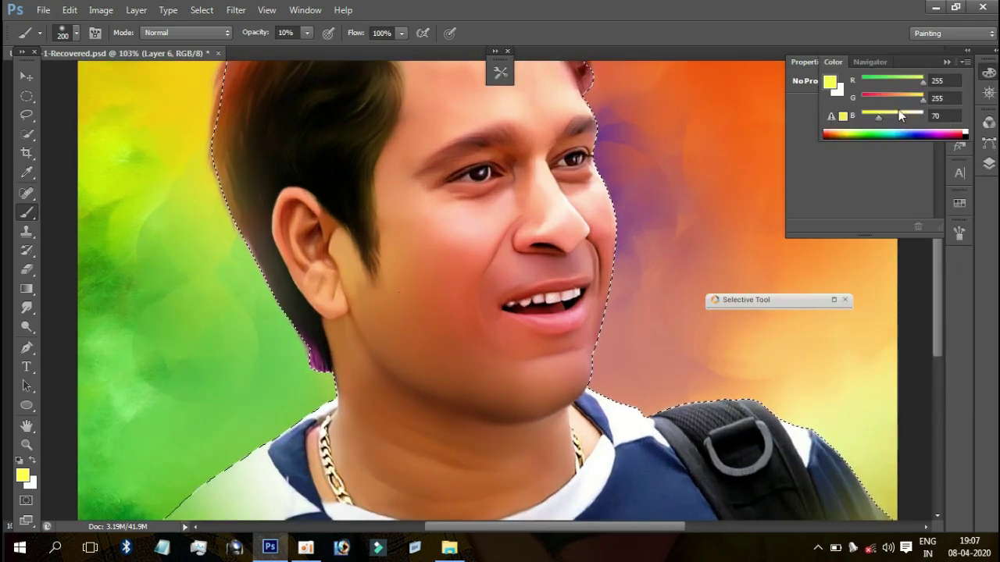
click(871, 98)
drag(546, 344, 419, 215)
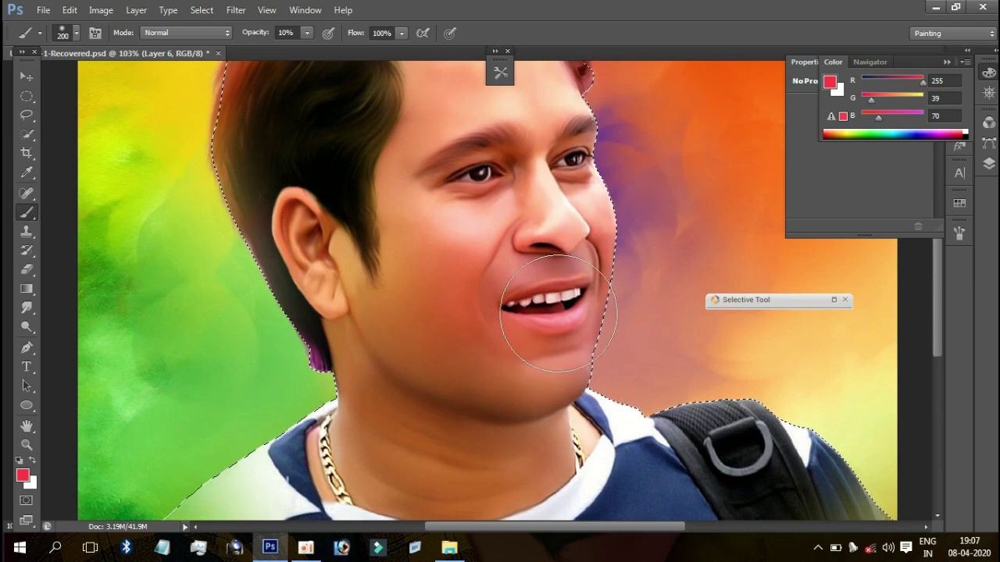
scroll(546, 296, up, 3)
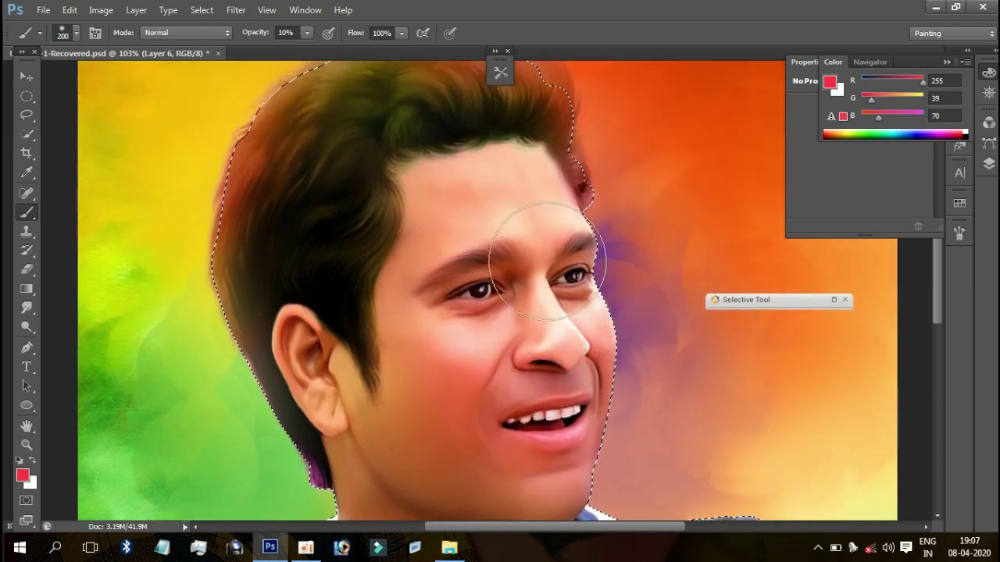
drag(580, 362, 602, 418)
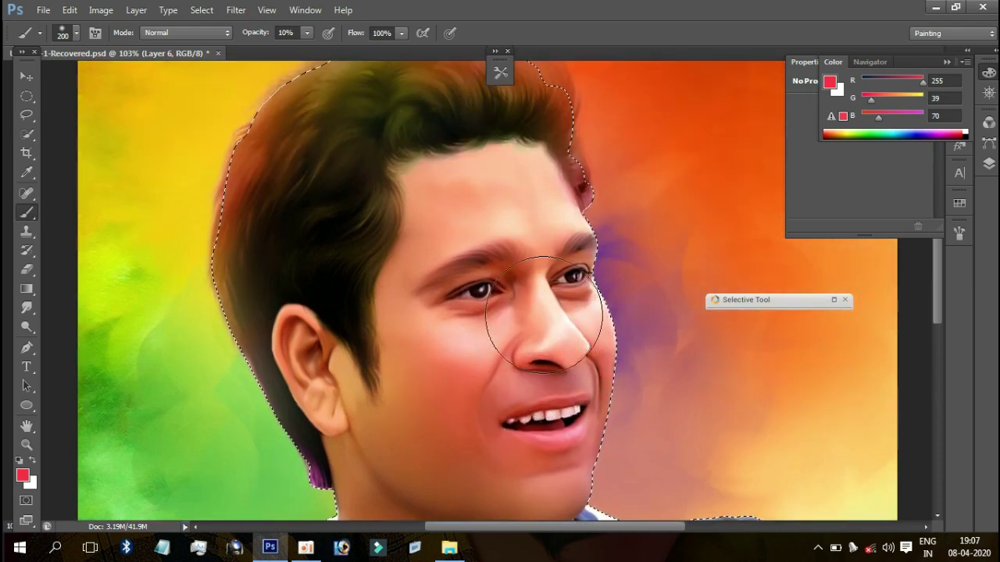
Step: Switch to red-orange (R255 G88 B70) and cover the purple tint beside the cheek
click(911, 100)
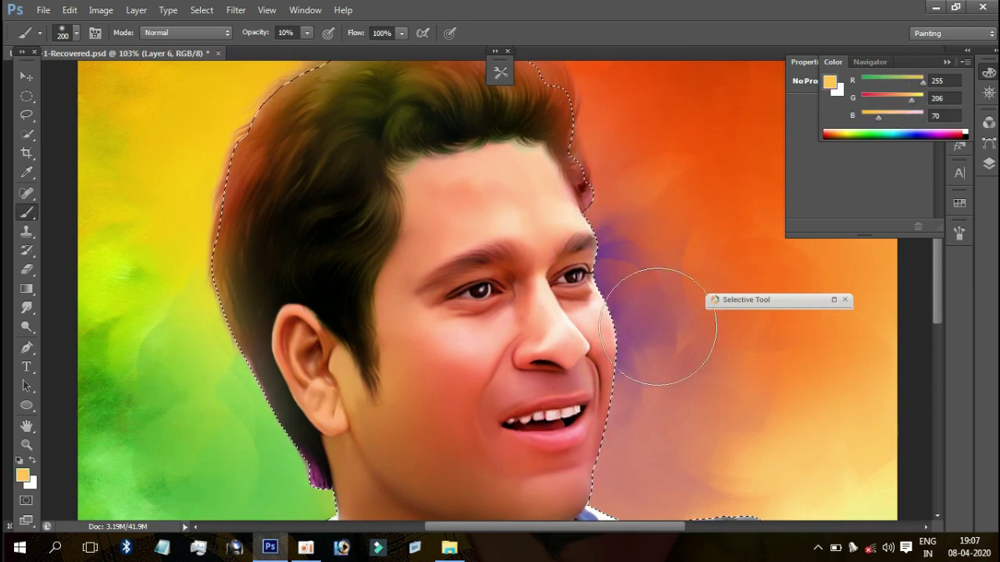
click(883, 98)
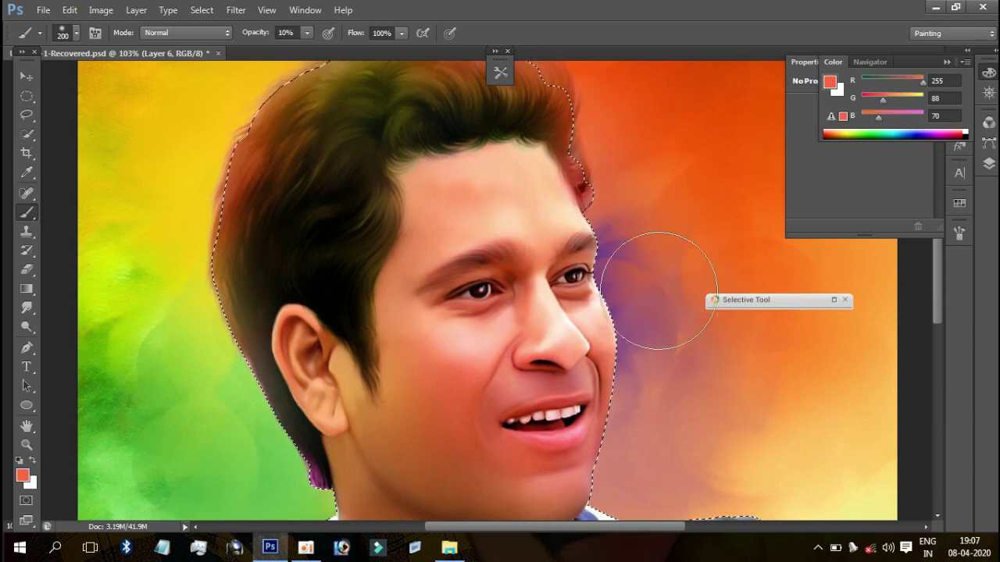
scroll(647, 268, down, 2)
mouse_move(656, 302)
mouse_down()
mouse_move(647, 401)
mouse_move(625, 424)
mouse_move(680, 413)
mouse_move(654, 406)
mouse_up()
scroll(654, 405, down, 1)
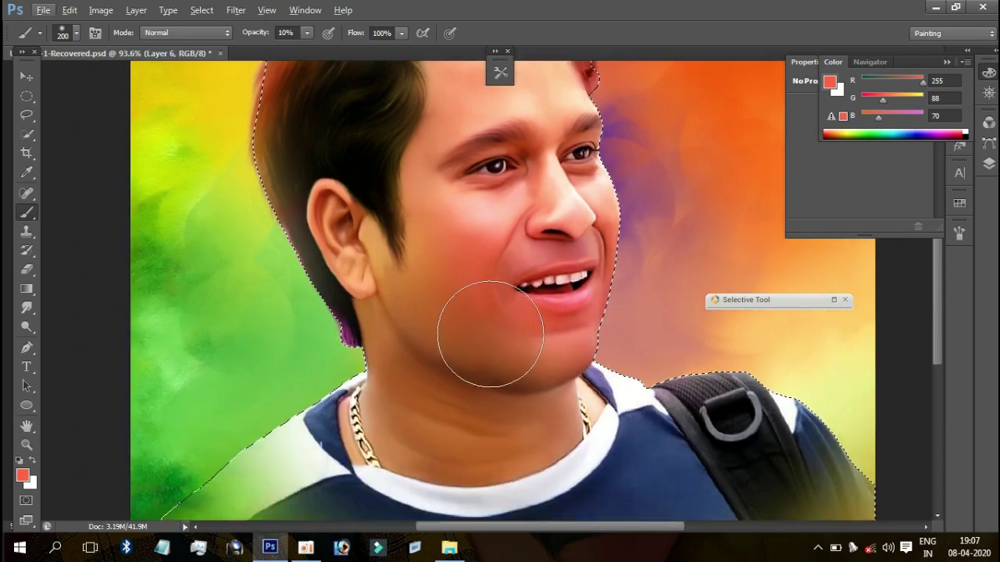
Step: Close the colour picker and Properties column and show the Layers panel
click(946, 72)
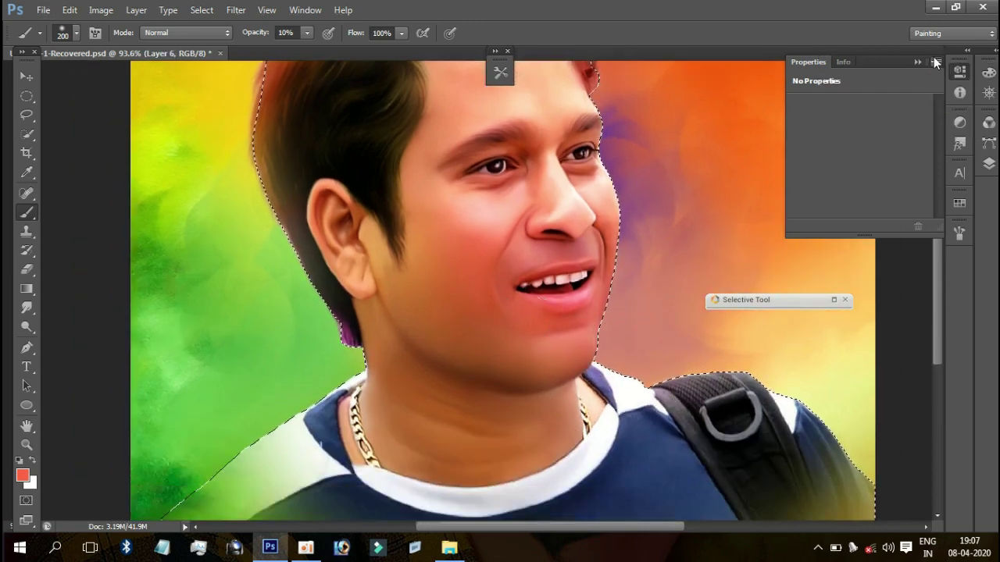
click(931, 61)
click(989, 163)
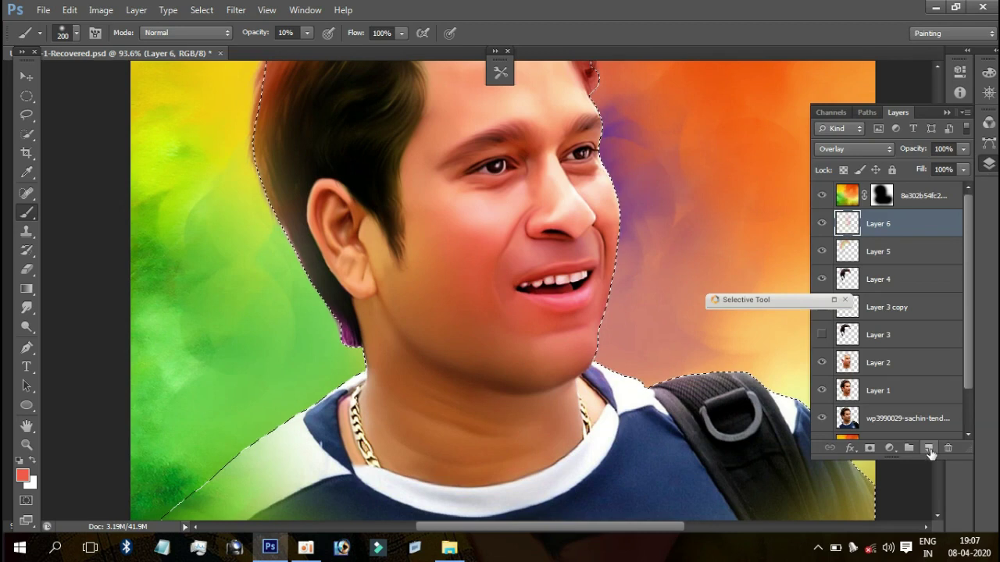
click(896, 450)
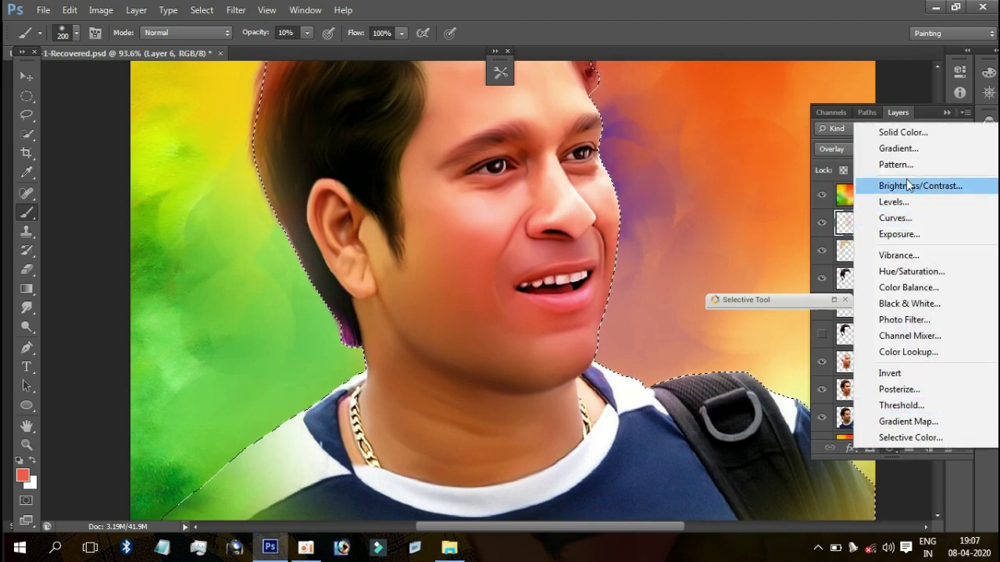
click(893, 200)
drag(814, 212, 823, 212)
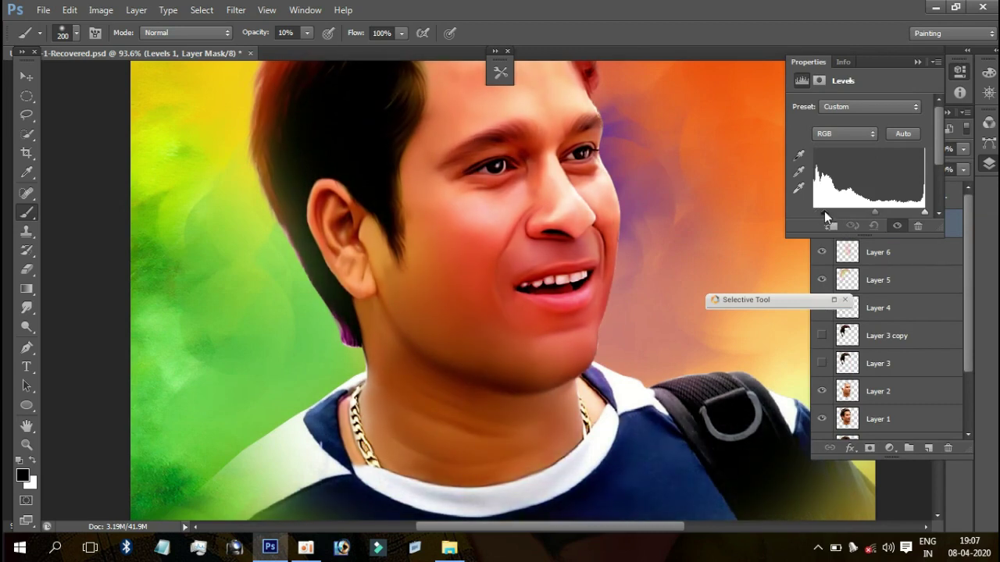
scroll(462, 203, down, 2)
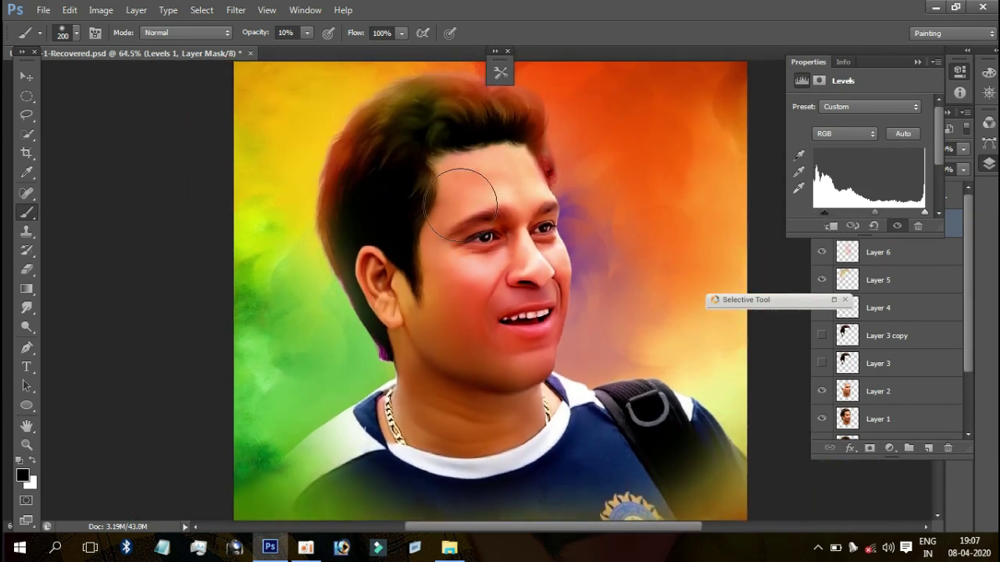
scroll(457, 200, up, 2)
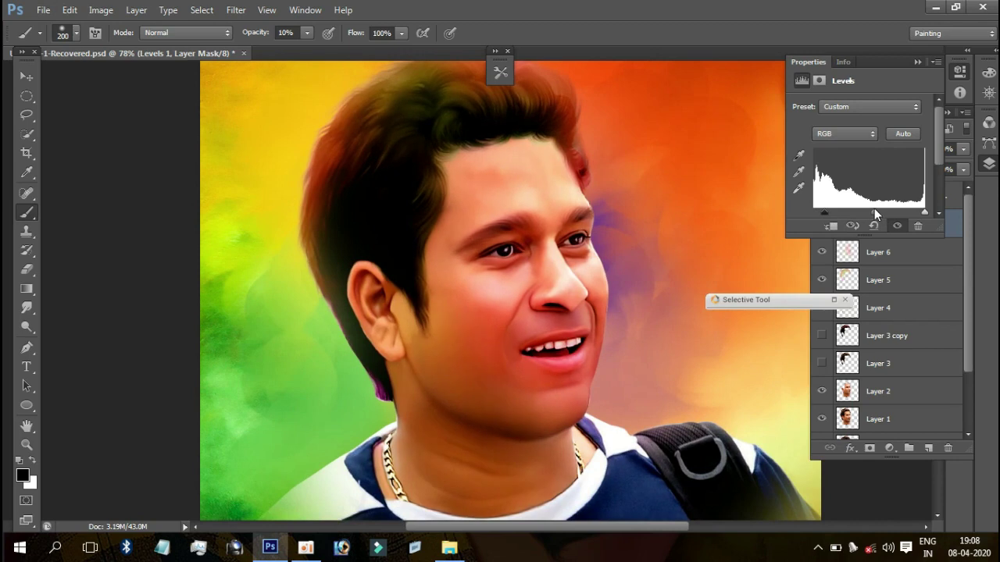
drag(923, 214, 924, 210)
click(959, 70)
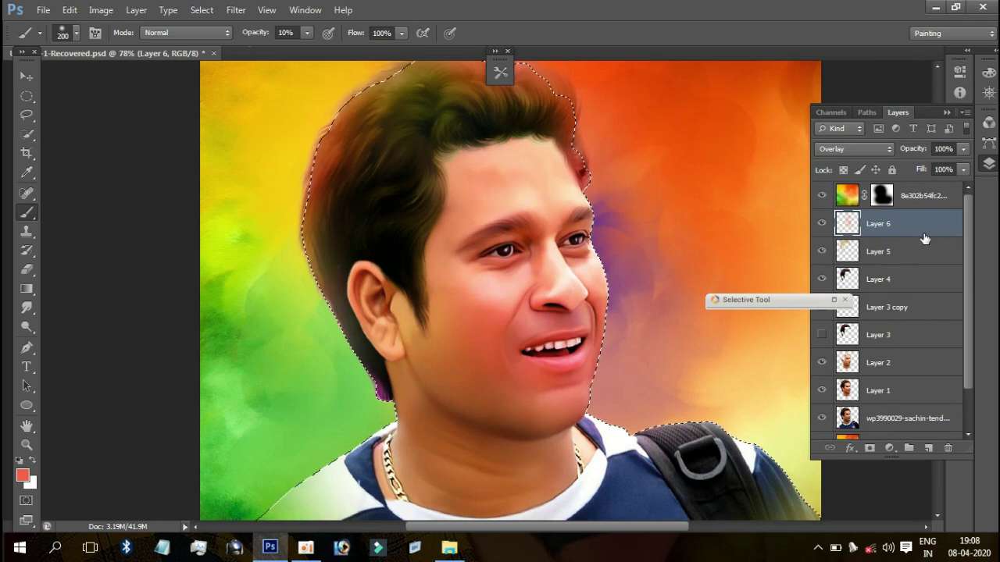
Step: Add a Levels adjustment above the colour background, adjusting midtones, white point and black point
click(937, 195)
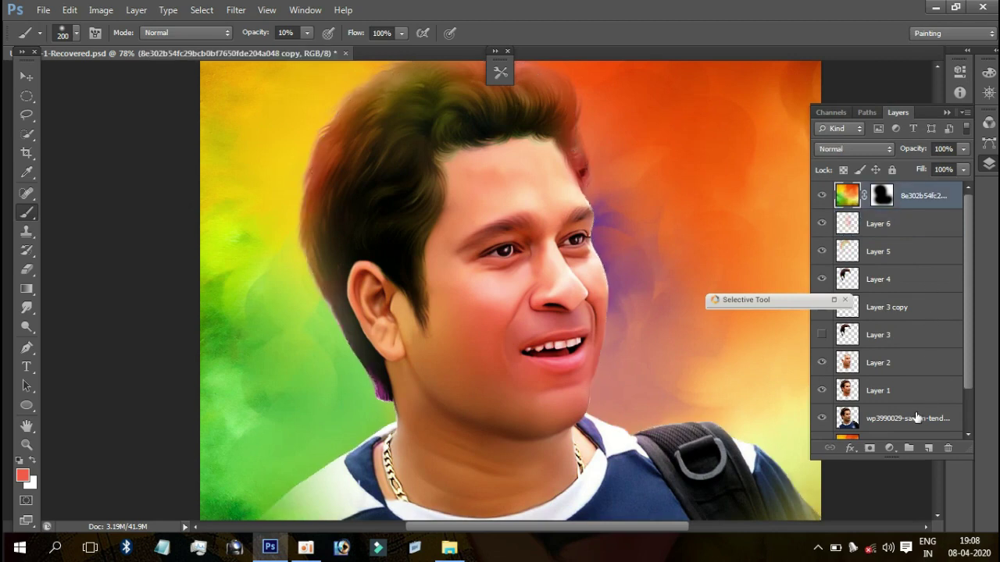
click(889, 449)
click(921, 200)
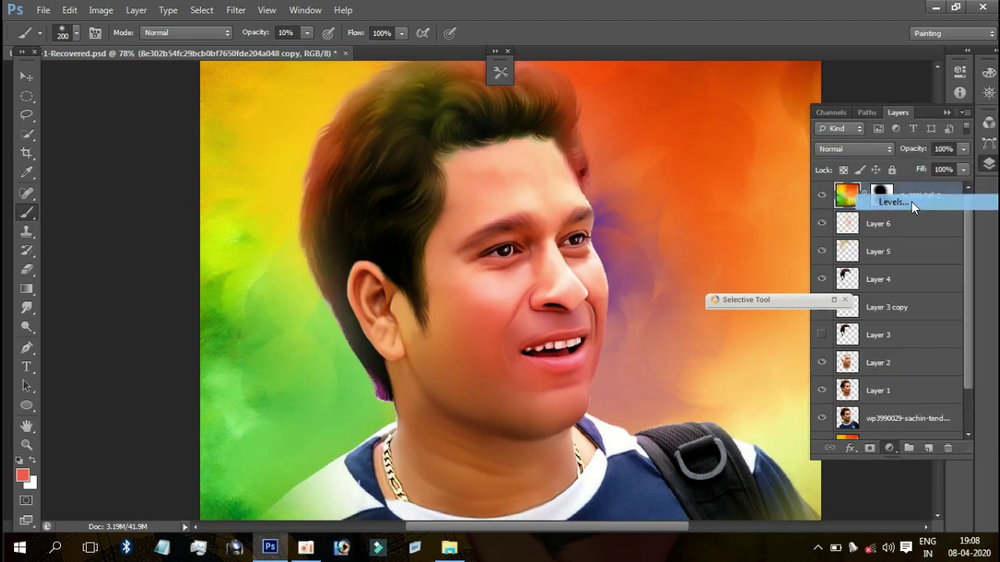
drag(869, 213, 875, 212)
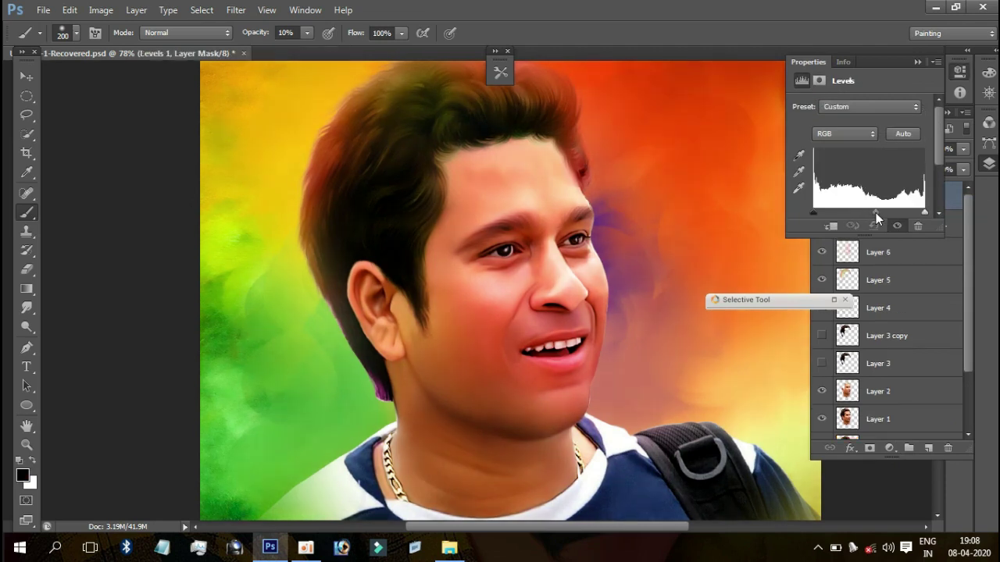
drag(924, 213, 922, 214)
drag(813, 211, 816, 210)
Step: Add a Curves adjustment with a brighter white point, then a Color Balance adjustment layer
click(889, 447)
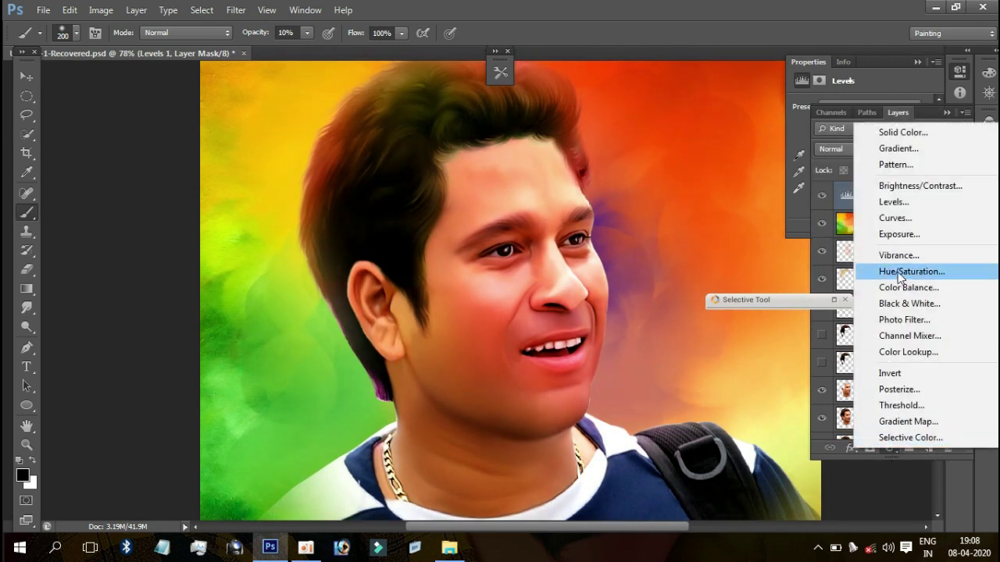
click(902, 226)
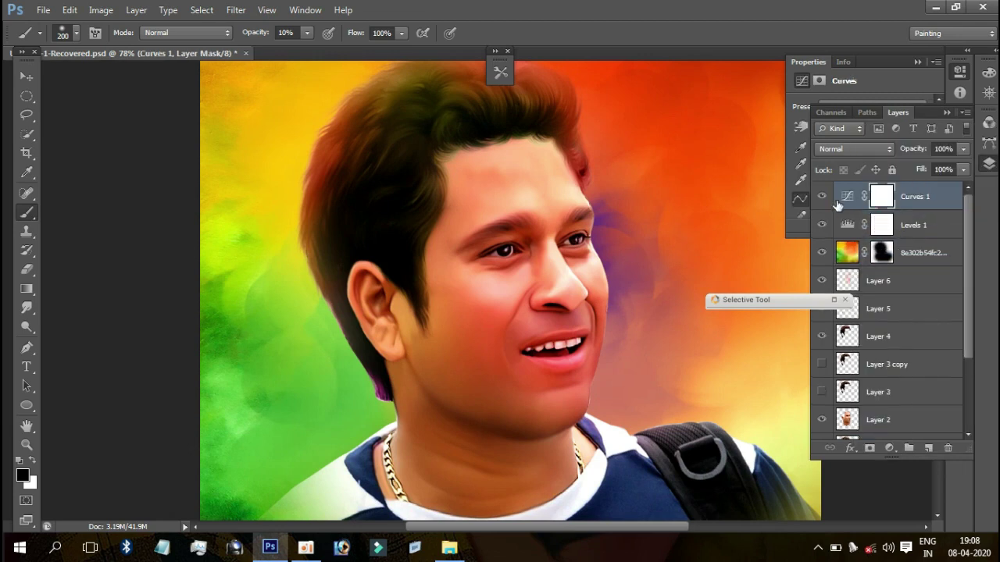
click(867, 82)
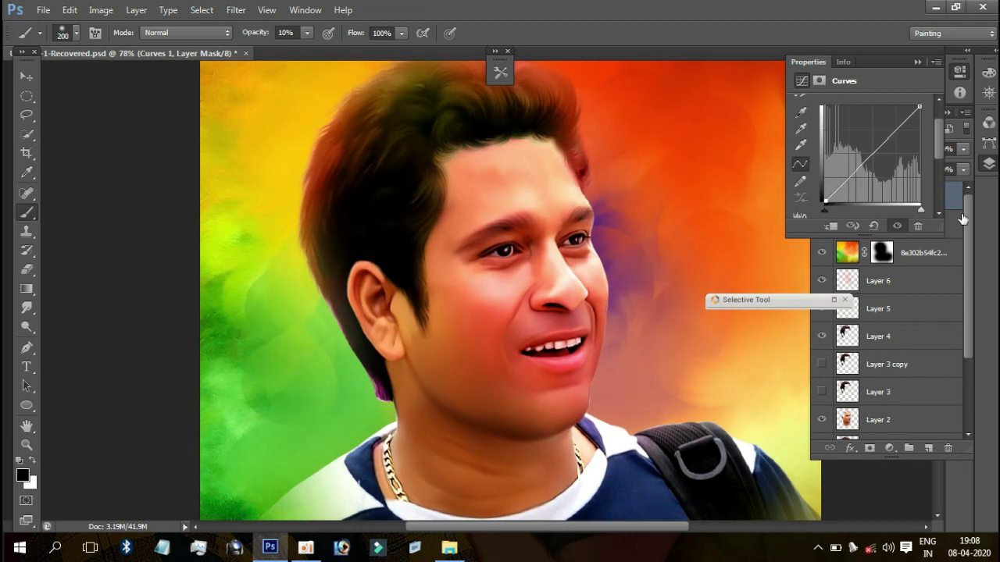
drag(921, 210, 918, 211)
click(918, 62)
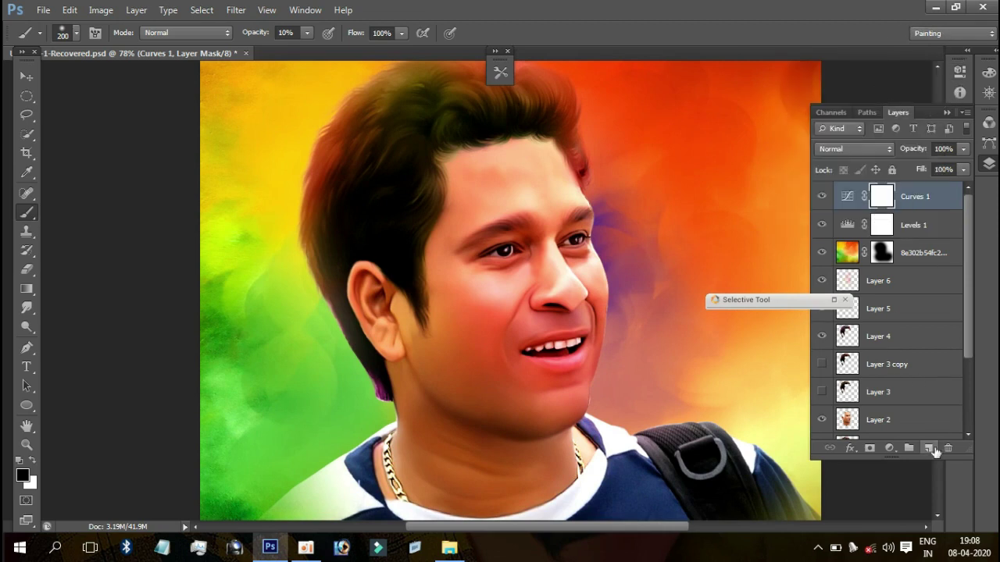
click(891, 449)
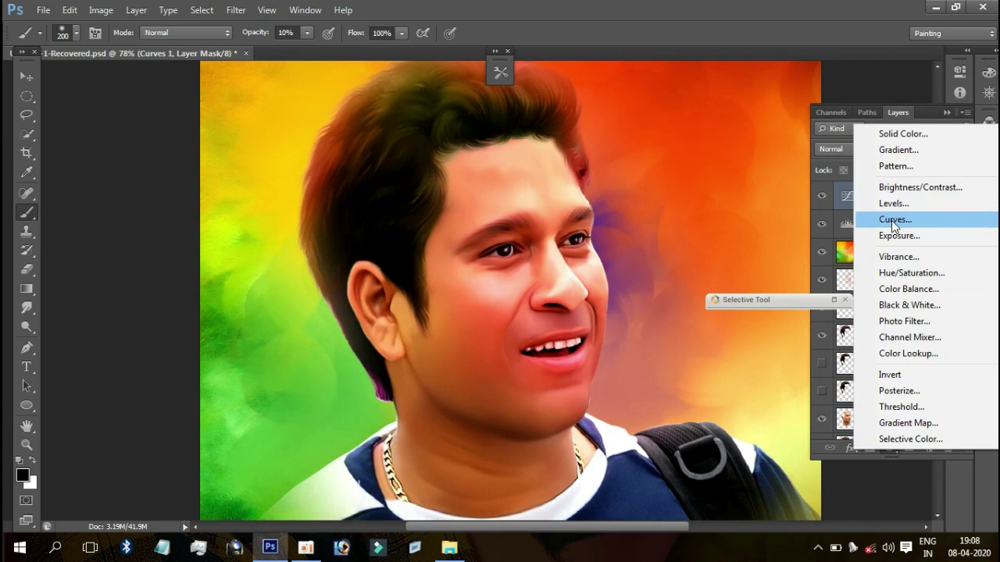
click(898, 289)
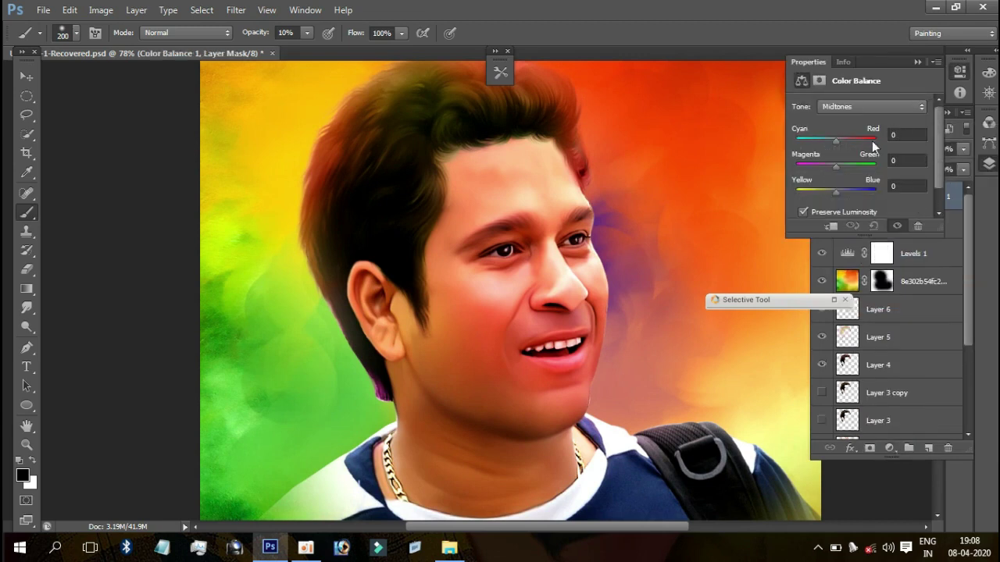
Step: Shift the Color Balance midtones to +33, +27, +15
mouse_move(828, 144)
mouse_down()
mouse_move(860, 144)
mouse_move(846, 170)
mouse_move(831, 169)
mouse_move(842, 167)
mouse_up()
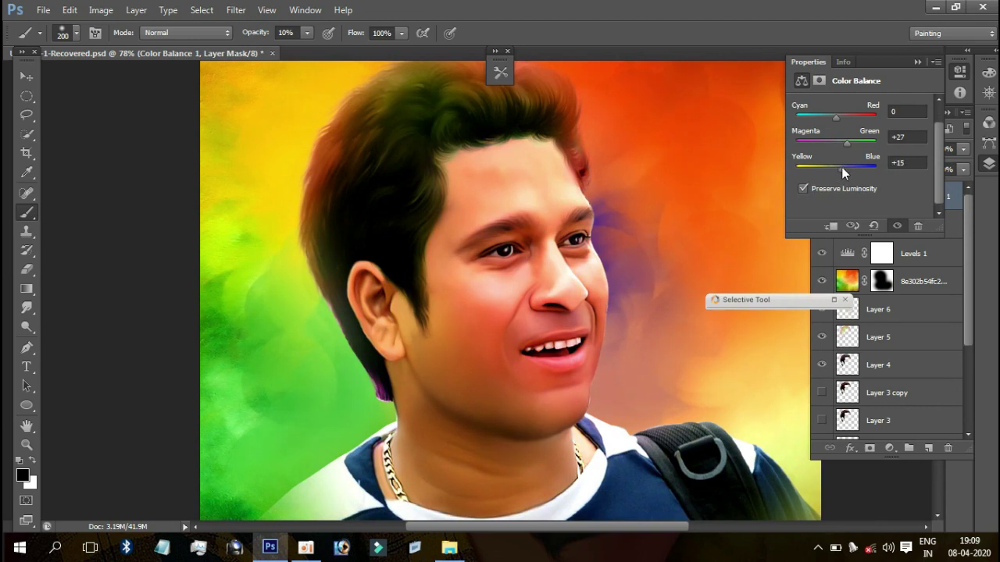
mouse_move(834, 116)
mouse_down()
mouse_move(826, 119)
mouse_move(848, 117)
mouse_up()
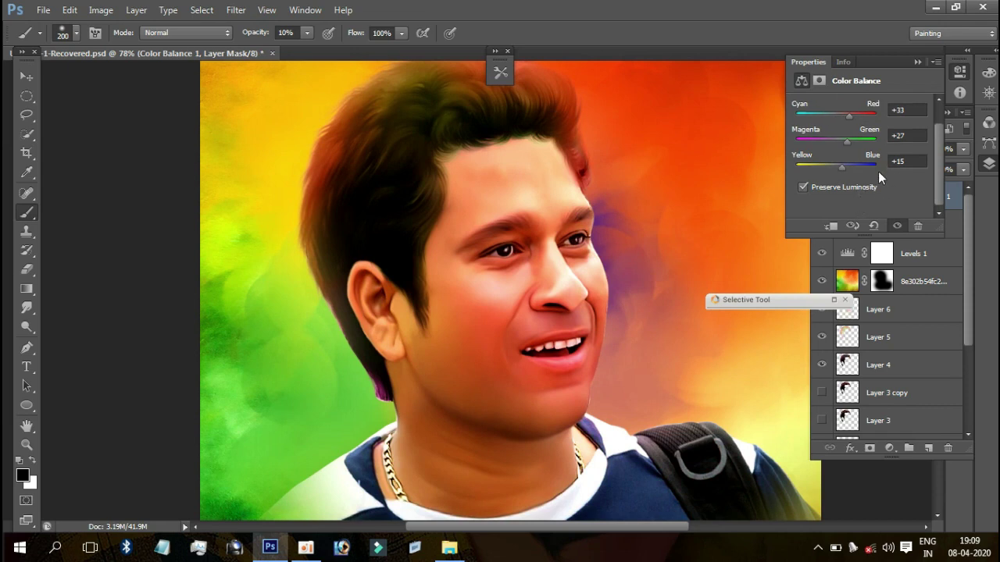
scroll(878, 171, up, 1)
Step: Set the highlights to -7, 0, -2, easing back from green and toward yellow
click(864, 107)
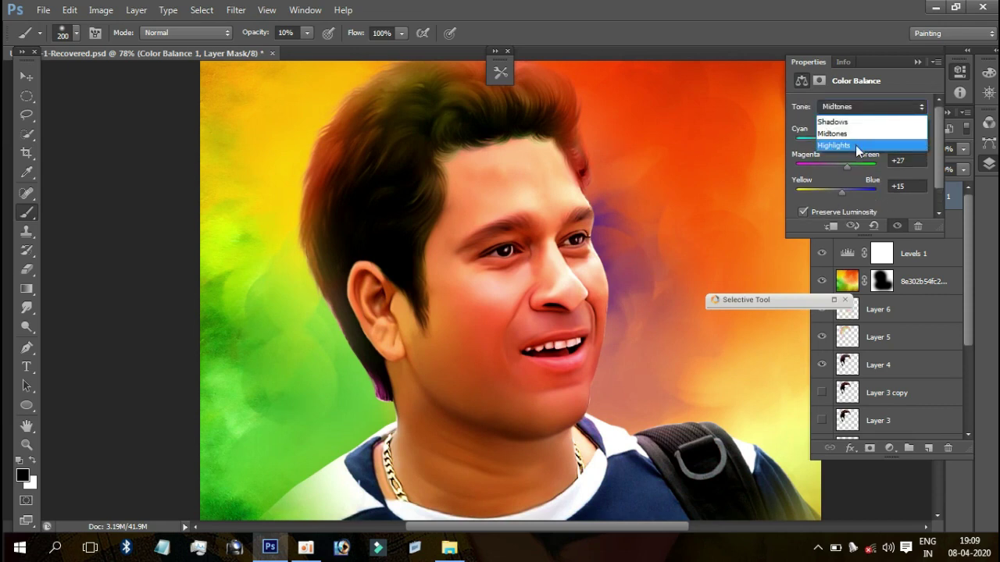
click(855, 146)
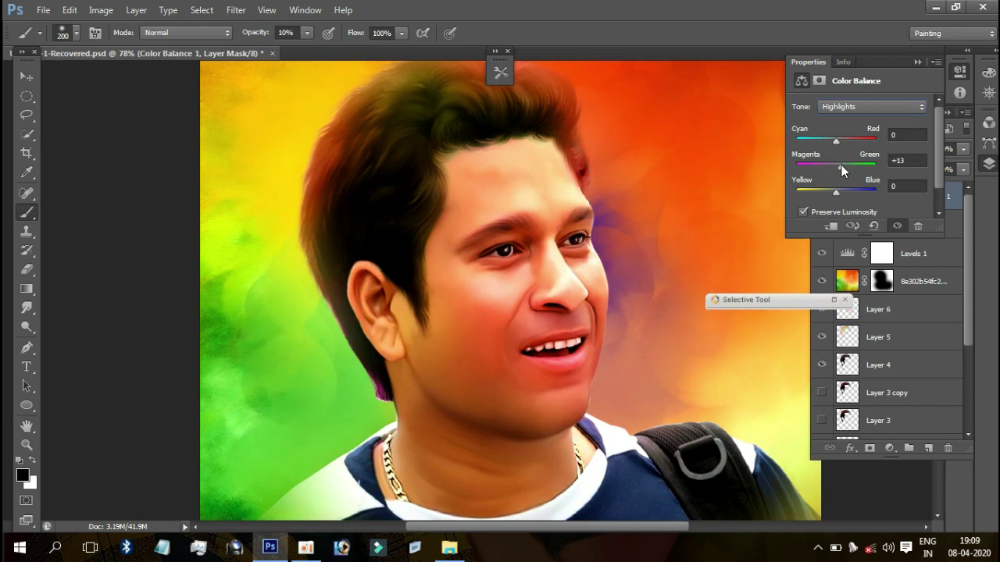
drag(840, 165, 832, 141)
drag(837, 191, 838, 168)
Step: Push the shadows toward green and blue (-2, +9, +13) and fit the portrait on screen
click(867, 106)
click(847, 117)
drag(834, 167, 833, 139)
drag(836, 195, 840, 190)
key(ctrl+0)
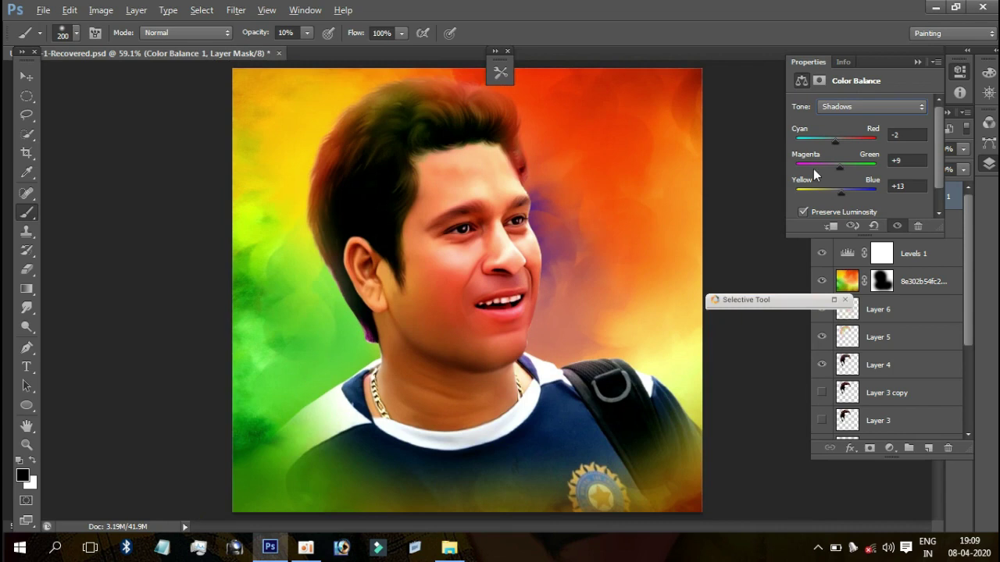
key(alt)
Step: Add a Vibrance adjustment layer with vibrance set to +11
click(915, 63)
click(888, 448)
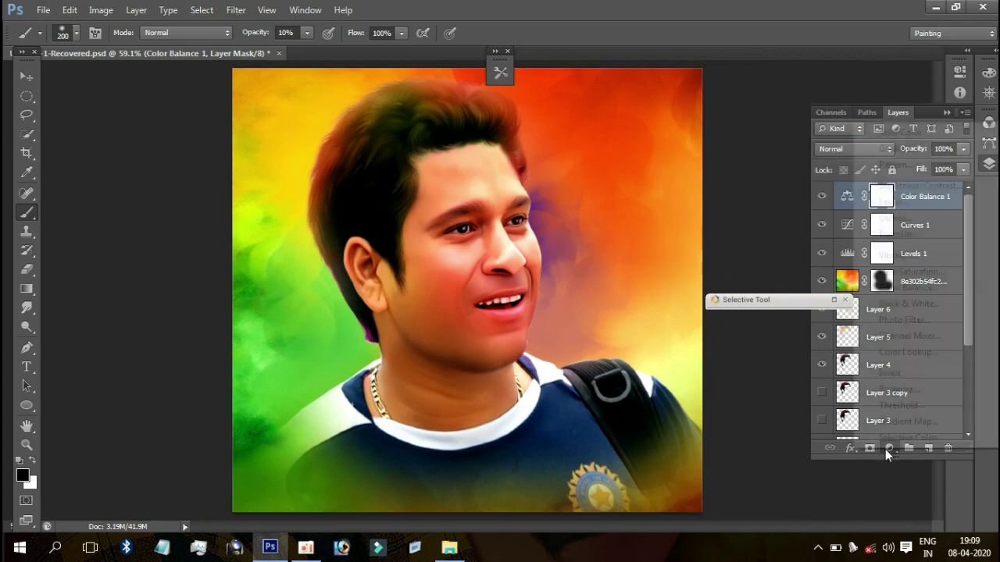
click(900, 256)
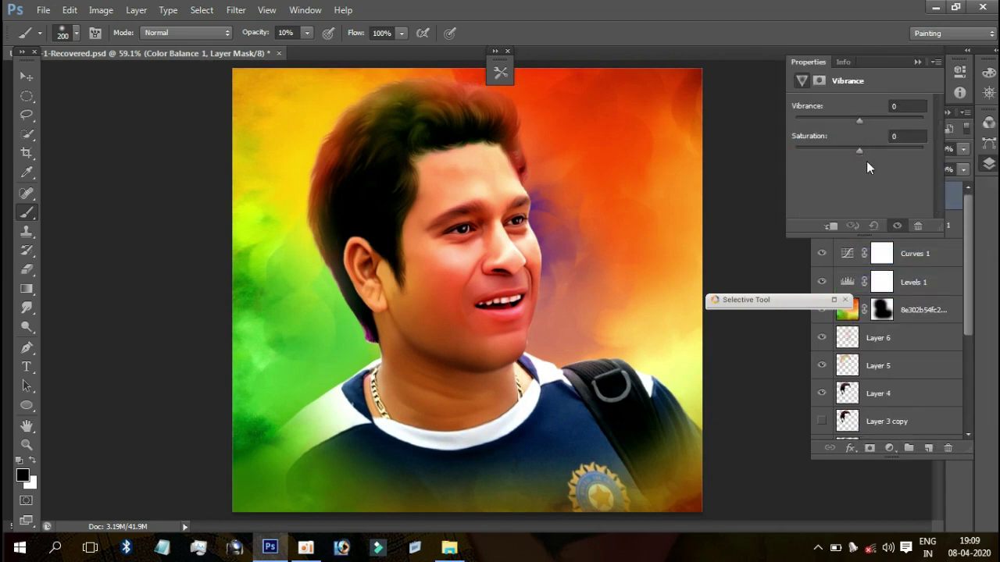
click(866, 119)
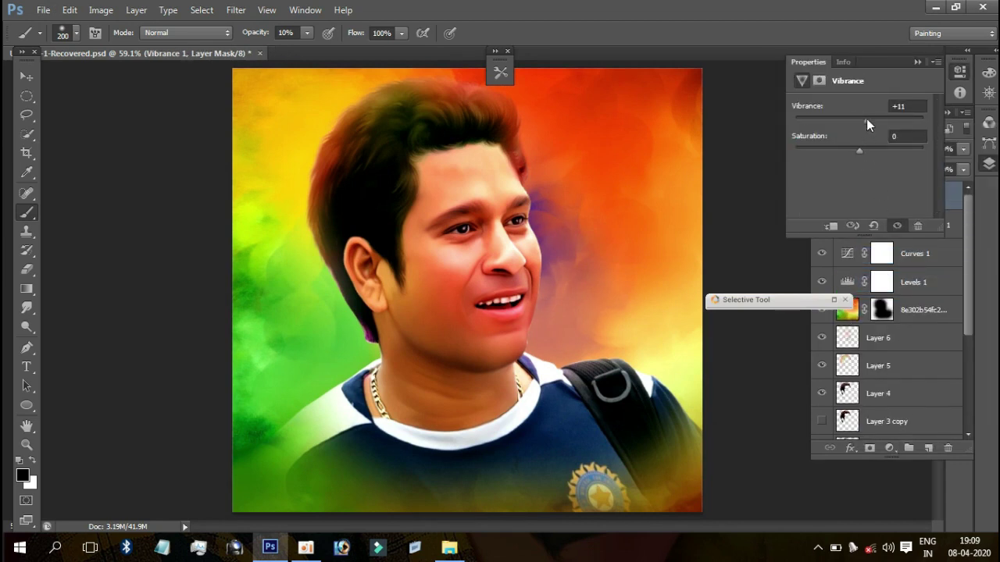
click(916, 62)
Step: Apply Brightness/Contrast with brightness 26 and contrast 18
key(alt+i)
key(a)
key(c)
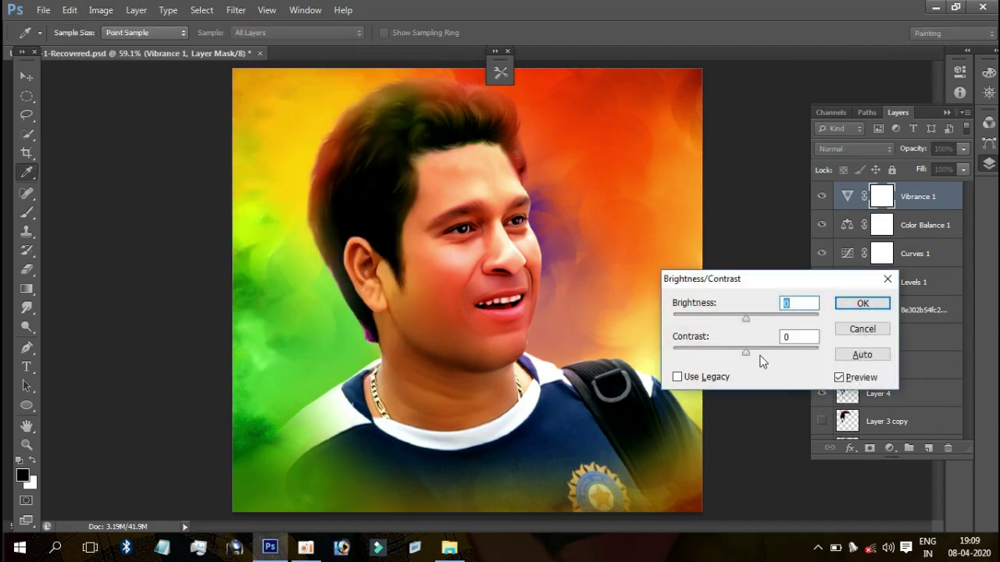
click(758, 318)
click(759, 352)
click(859, 304)
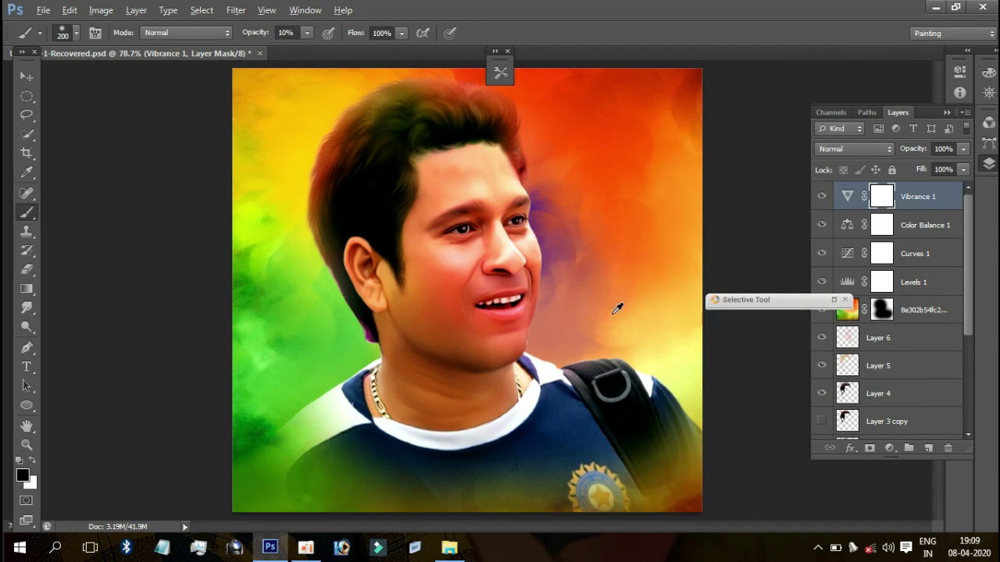
key(ctrl+minus)
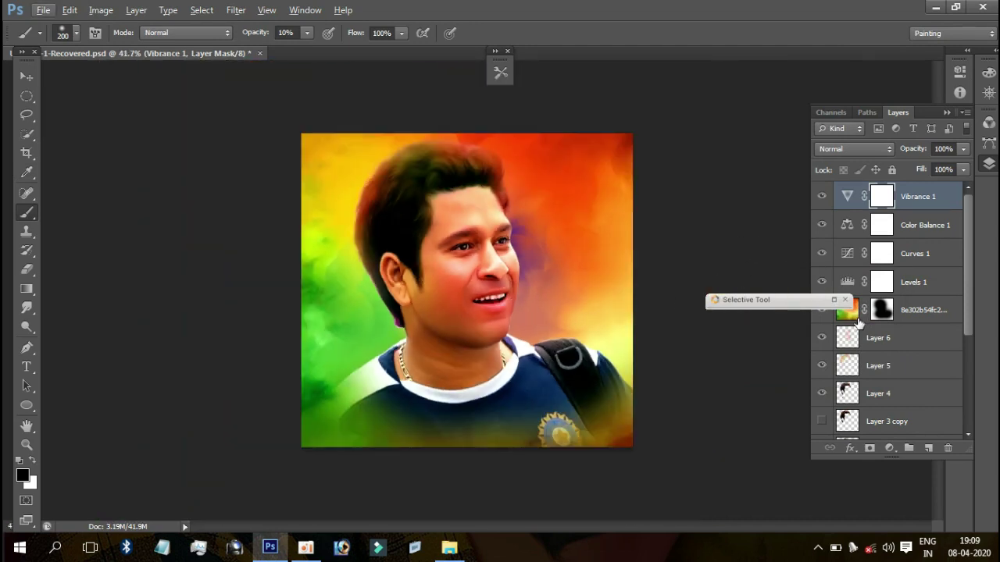
click(844, 300)
scroll(844, 305, down, 2)
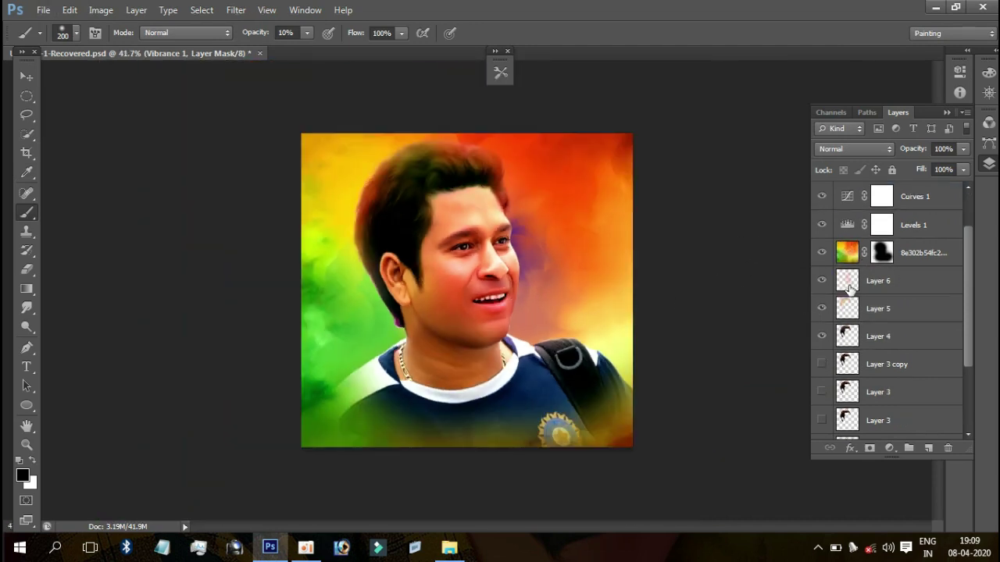
scroll(840, 302, down, 4)
key(ctrl+plus)
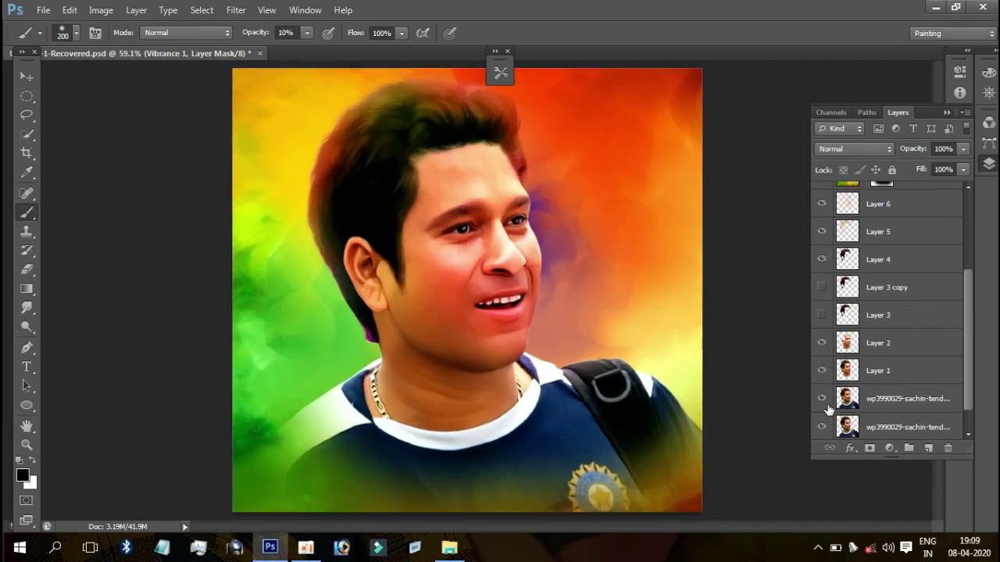
scroll(835, 375, up, 6)
drag(824, 197, 820, 458)
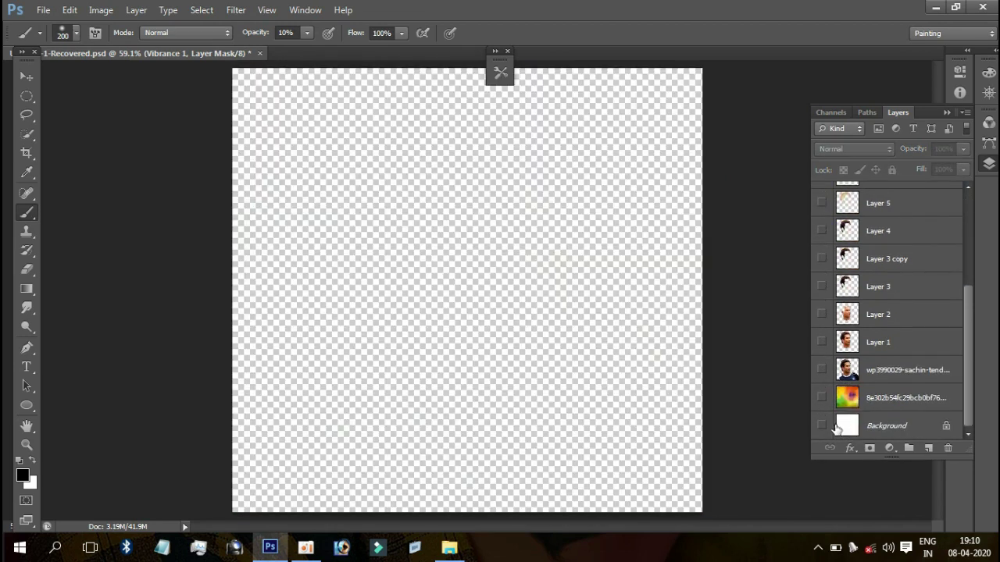
click(821, 426)
click(822, 398)
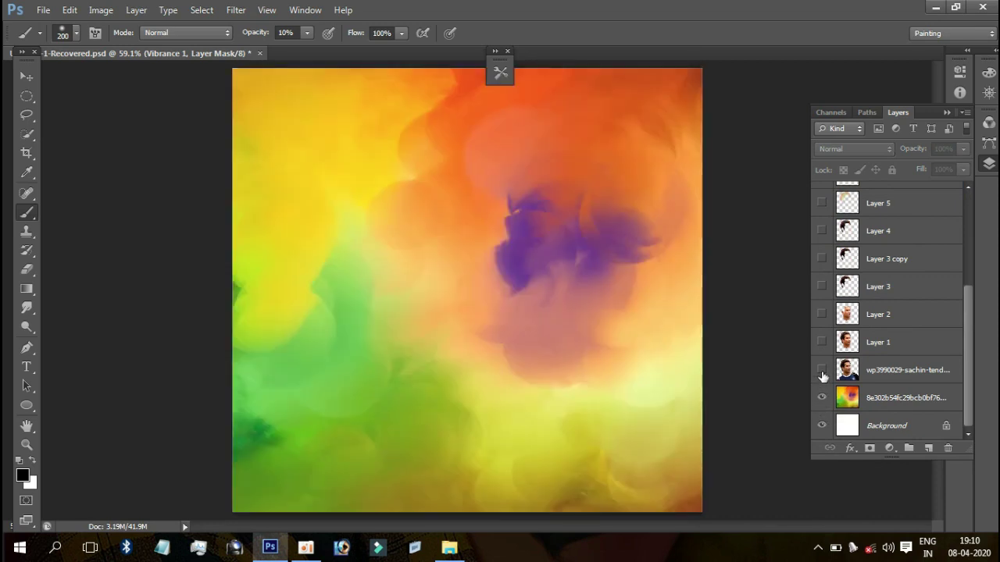
click(821, 370)
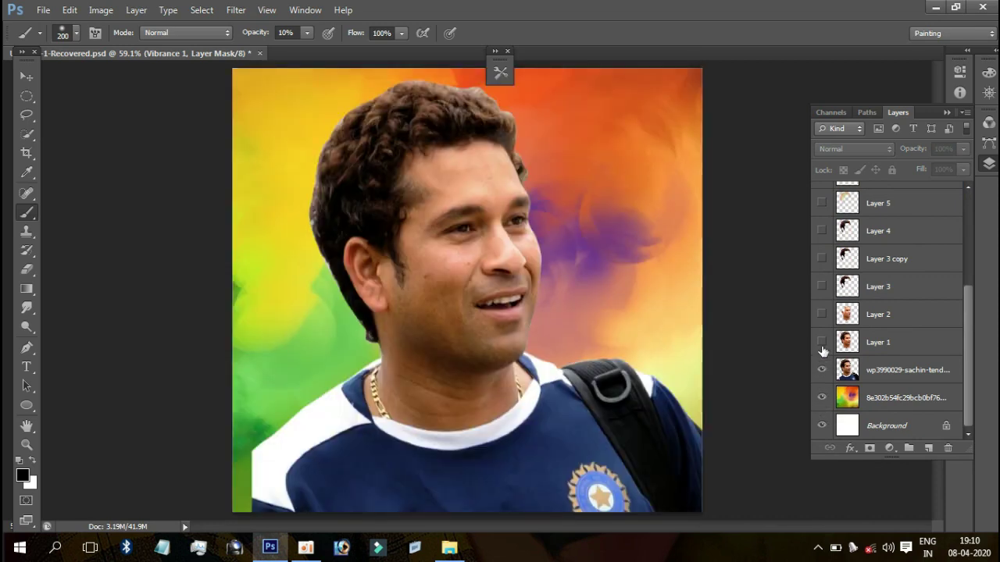
click(822, 342)
scroll(823, 315, up, 2)
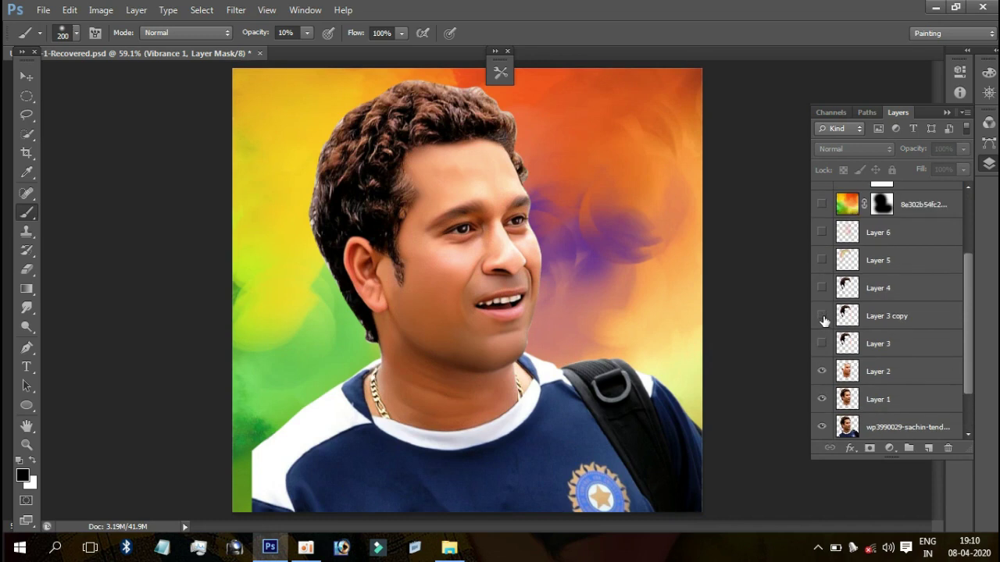
click(821, 343)
click(821, 344)
click(821, 316)
click(821, 315)
click(822, 289)
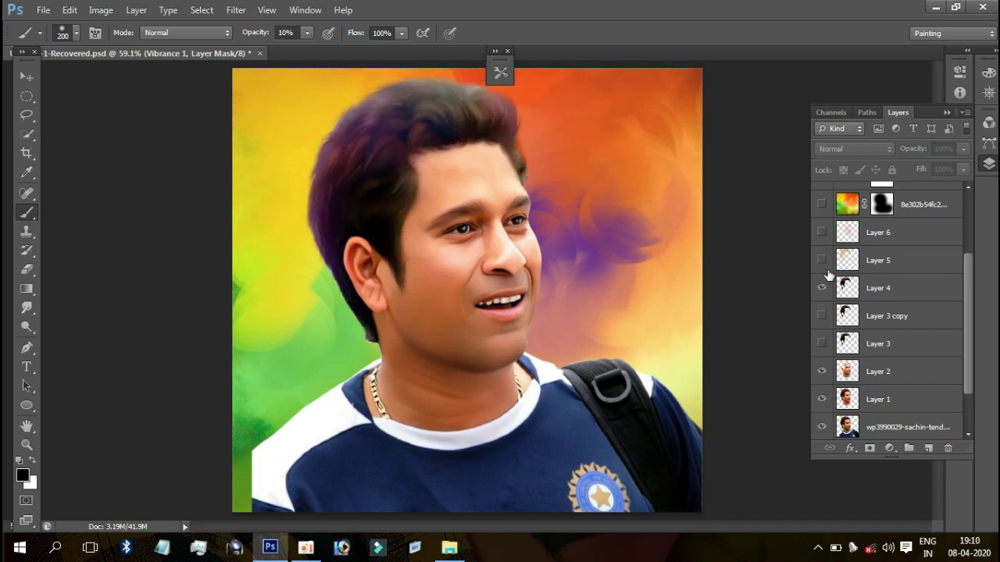
scroll(827, 275, up, 1)
click(822, 288)
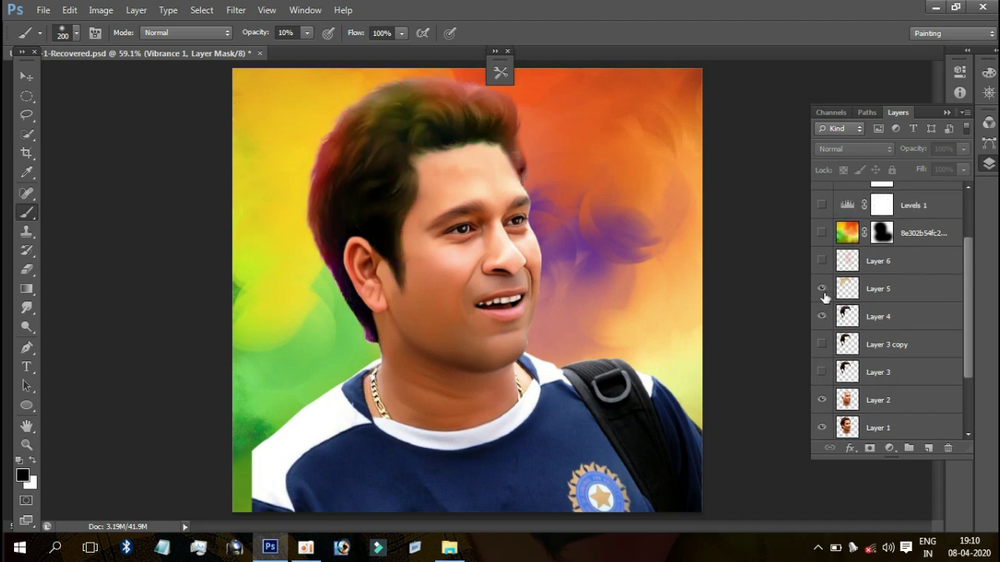
click(820, 261)
scroll(835, 278, up, 1)
scroll(842, 281, up, 1)
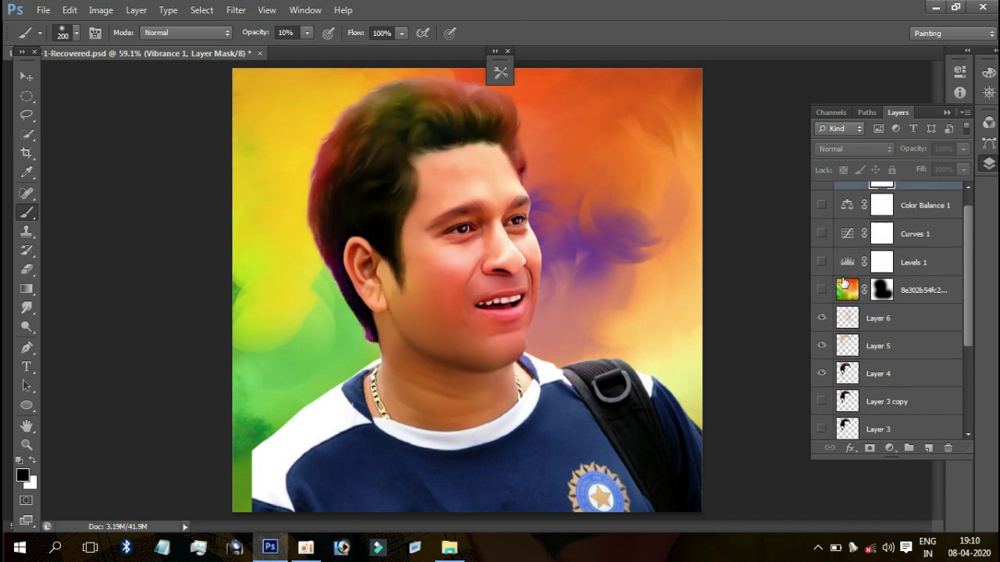
click(821, 290)
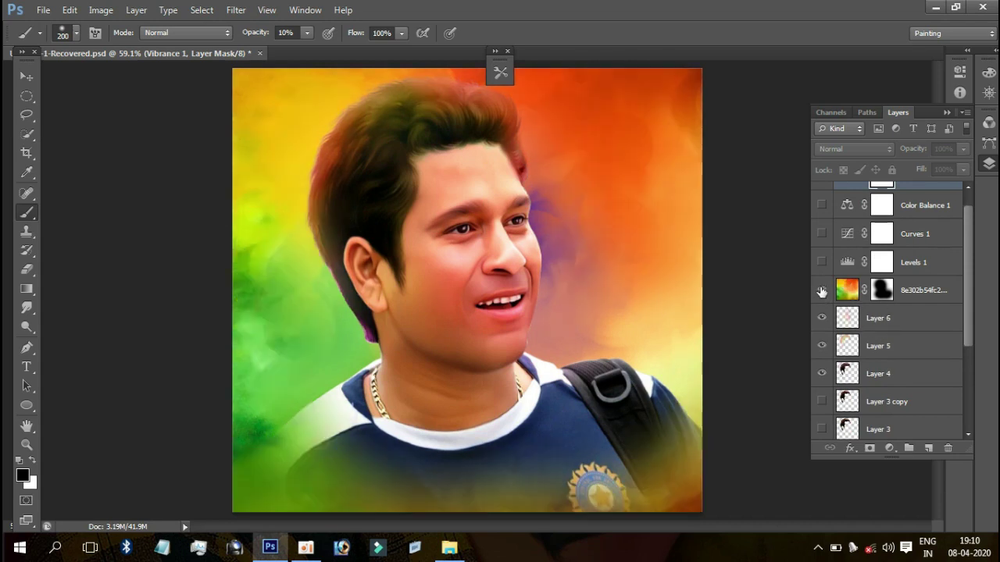
click(821, 263)
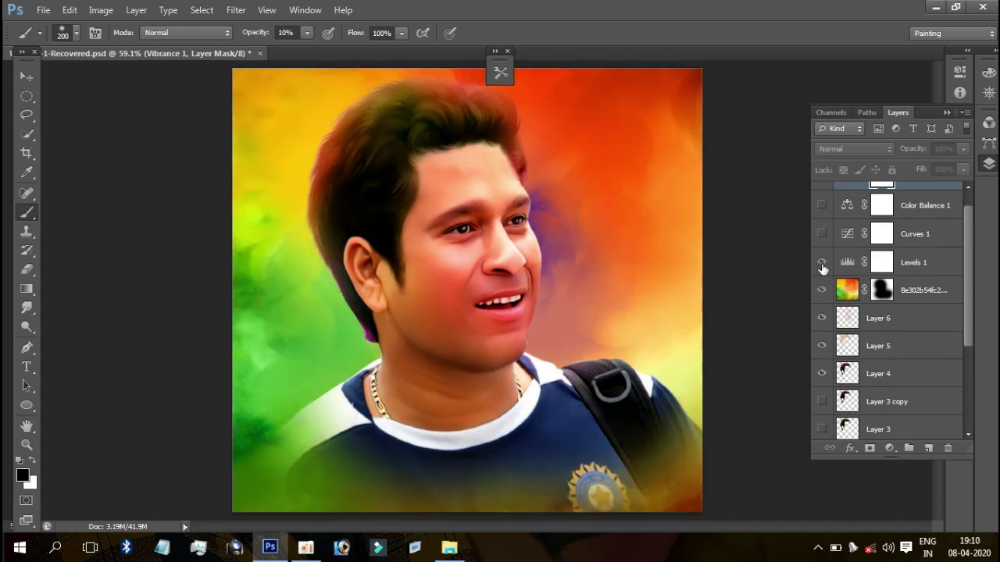
click(821, 233)
scroll(822, 237, up, 1)
click(820, 228)
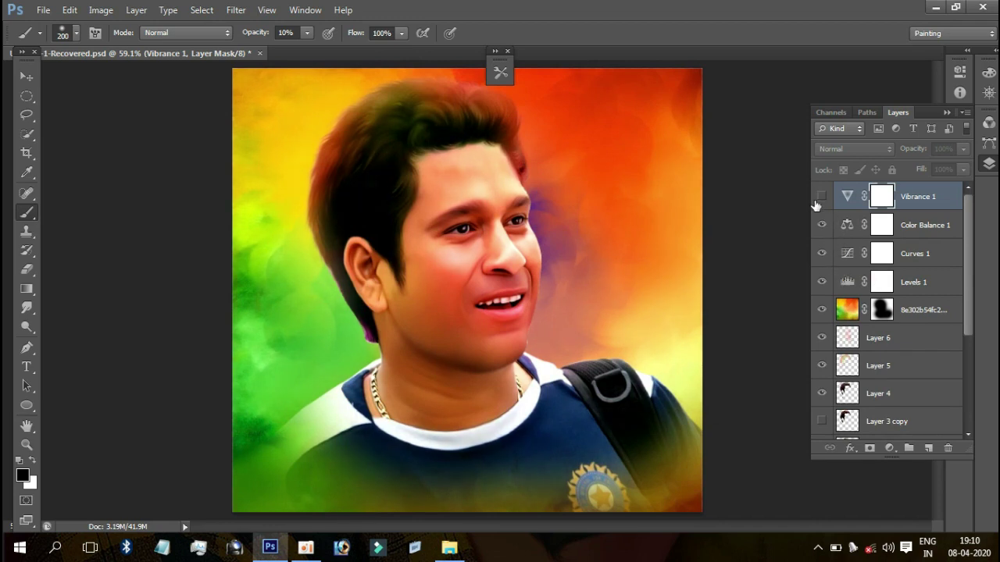
click(821, 197)
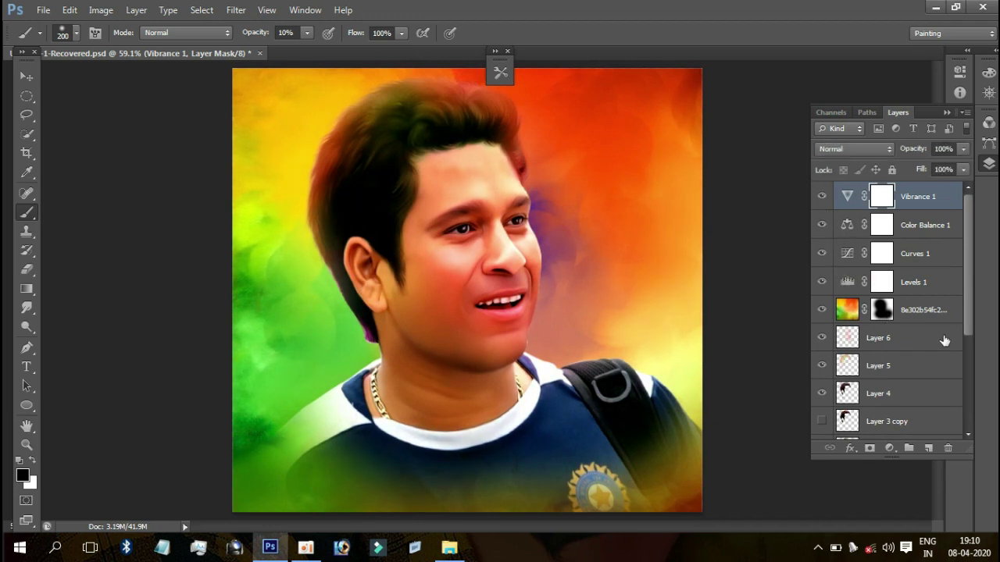
click(921, 231)
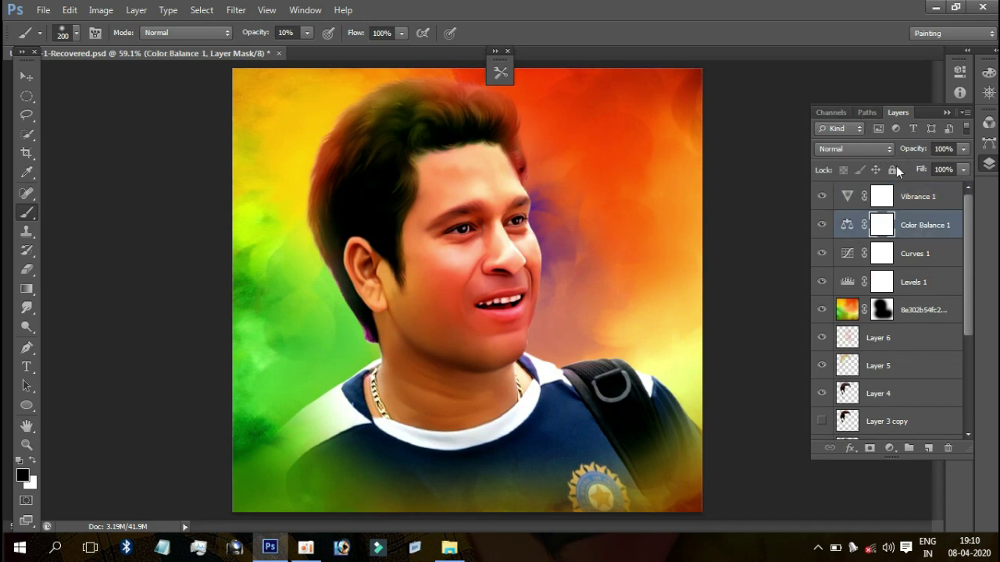
Step: Open Color Balance 1's settings and reset the highlights' Cyan–Red to 0
click(847, 227)
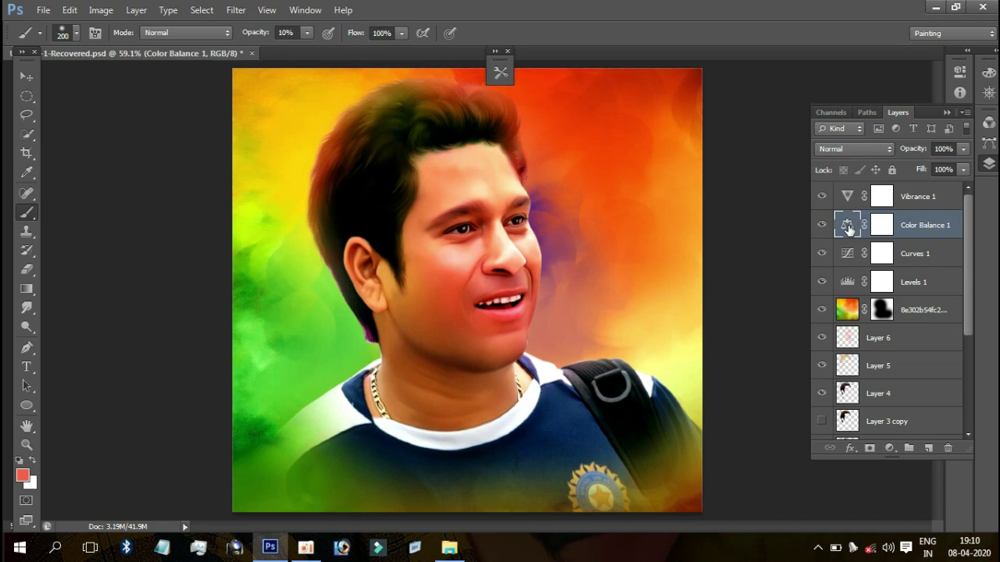
double_click(849, 228)
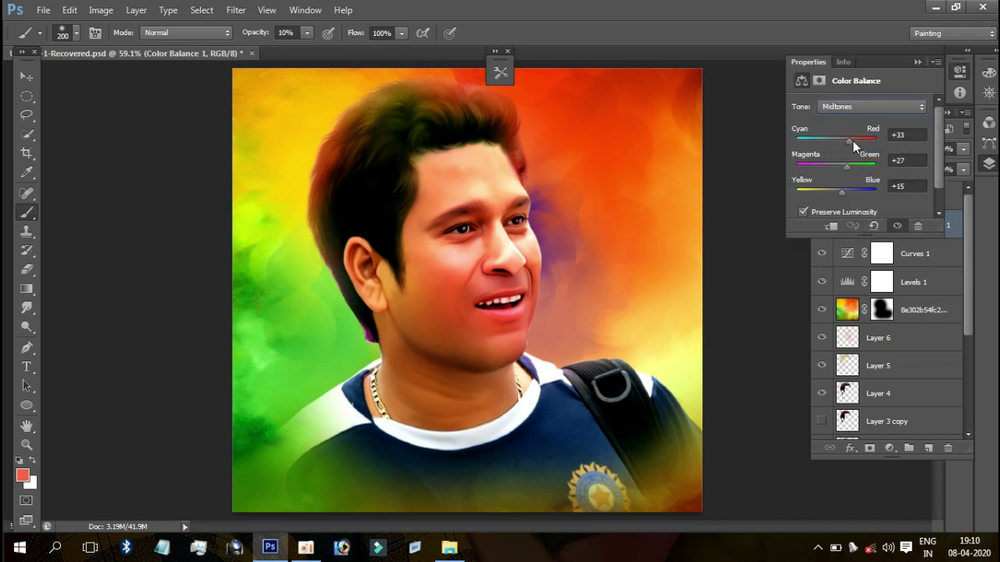
click(843, 106)
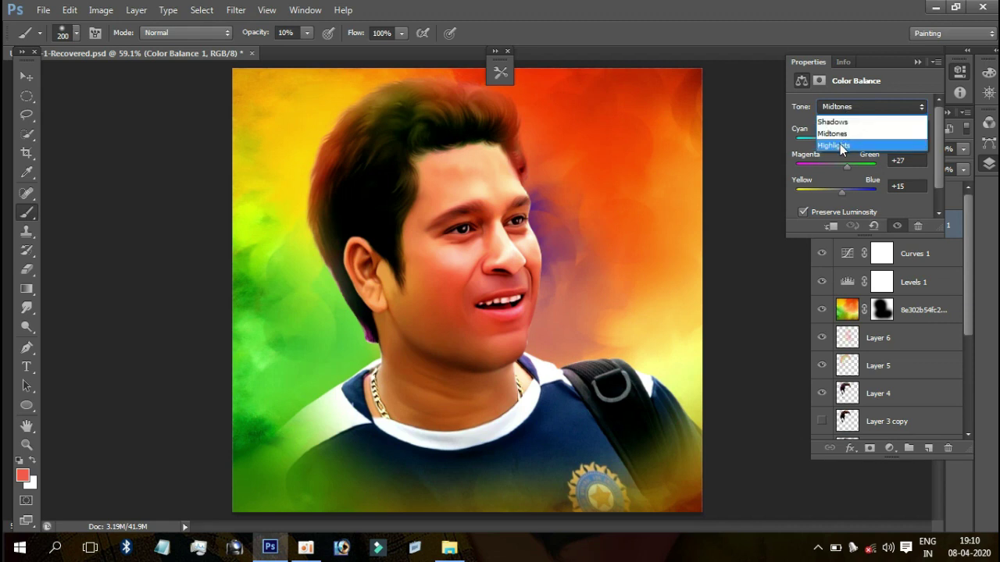
click(840, 146)
click(836, 139)
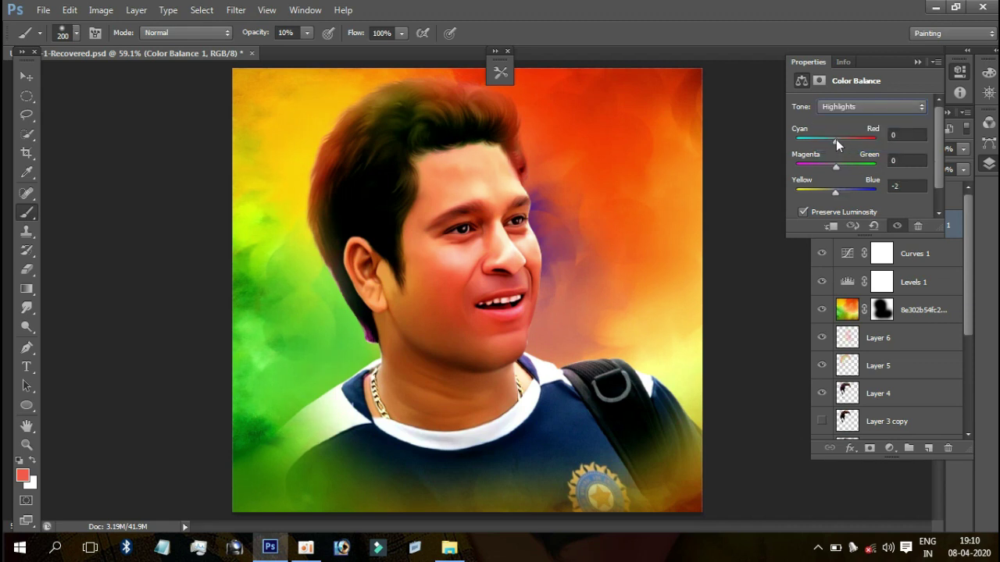
Step: Push the shadows toward cyan, leaving them at -2, +29, +13, then close the settings
click(863, 108)
click(857, 116)
click(838, 140)
drag(840, 143, 835, 146)
click(910, 106)
click(917, 61)
click(917, 61)
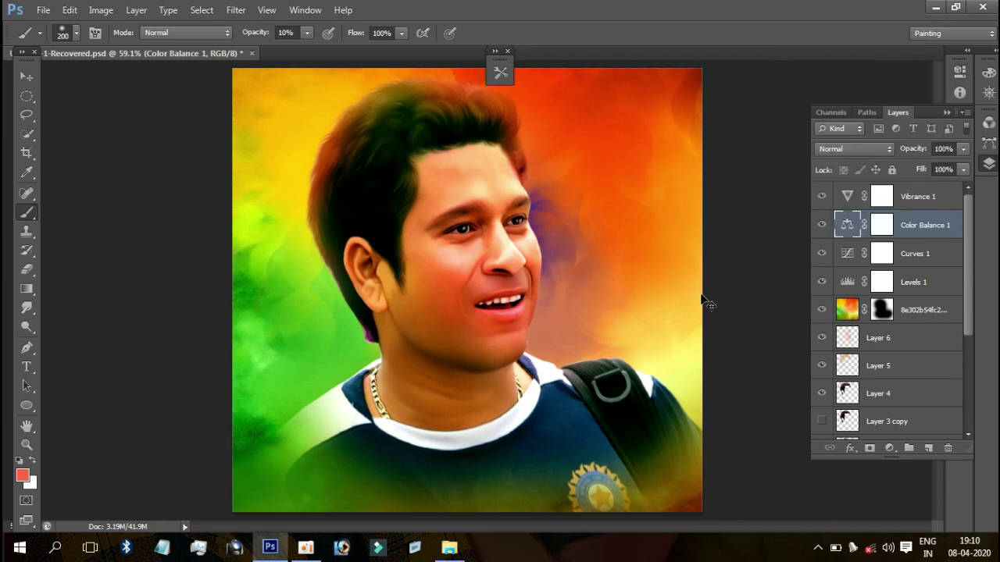
key(ctrl+minus)
key(ctrl+0)
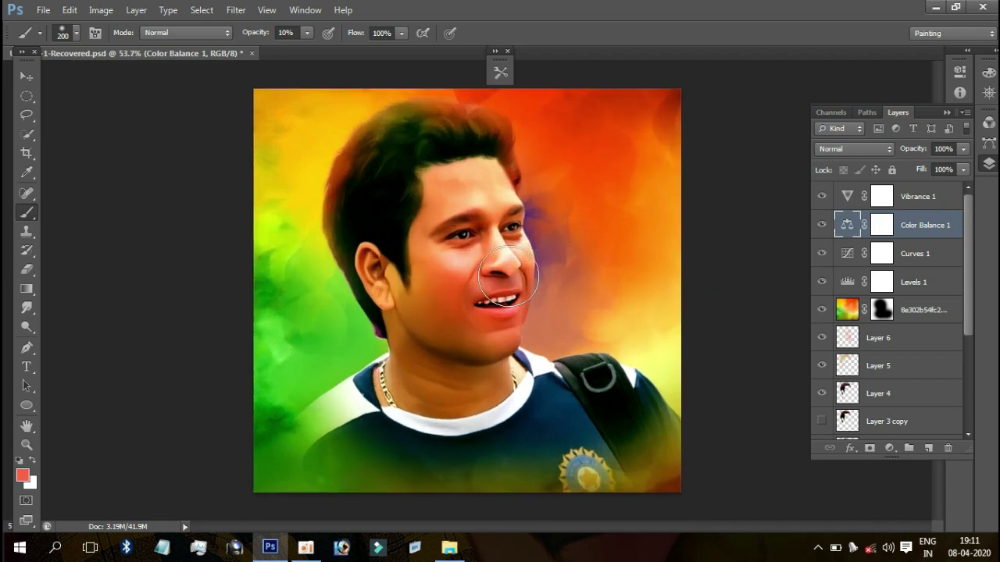
Step: Toggle the watercolour background off and on to compare, then select that layer
scroll(825, 343, down, 2)
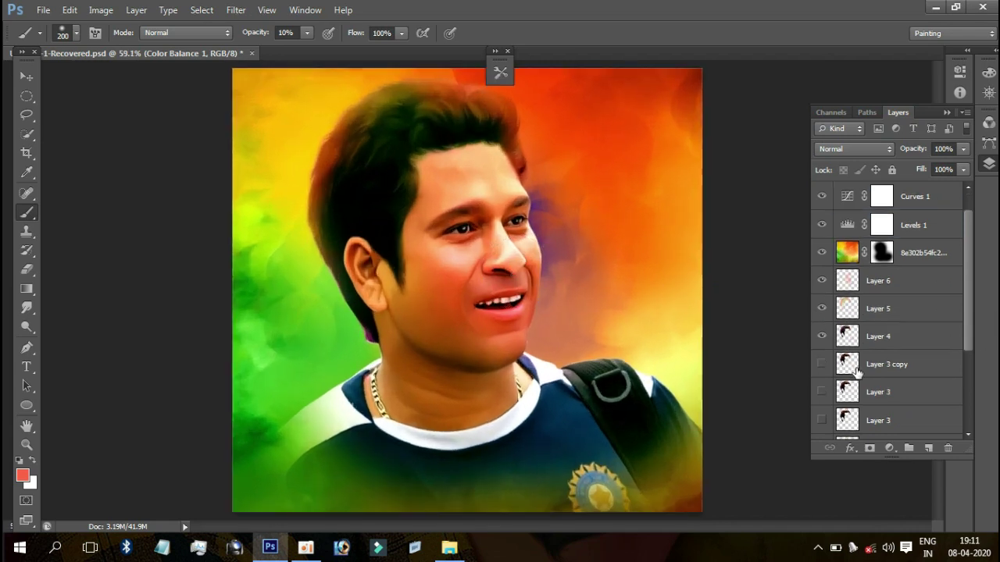
scroll(825, 367, down, 3)
click(822, 398)
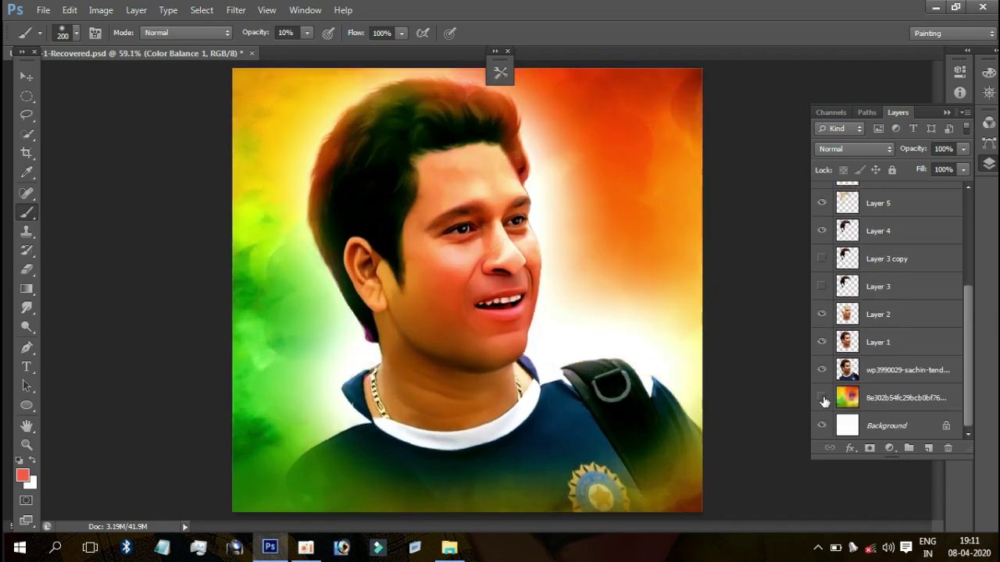
click(822, 397)
click(872, 399)
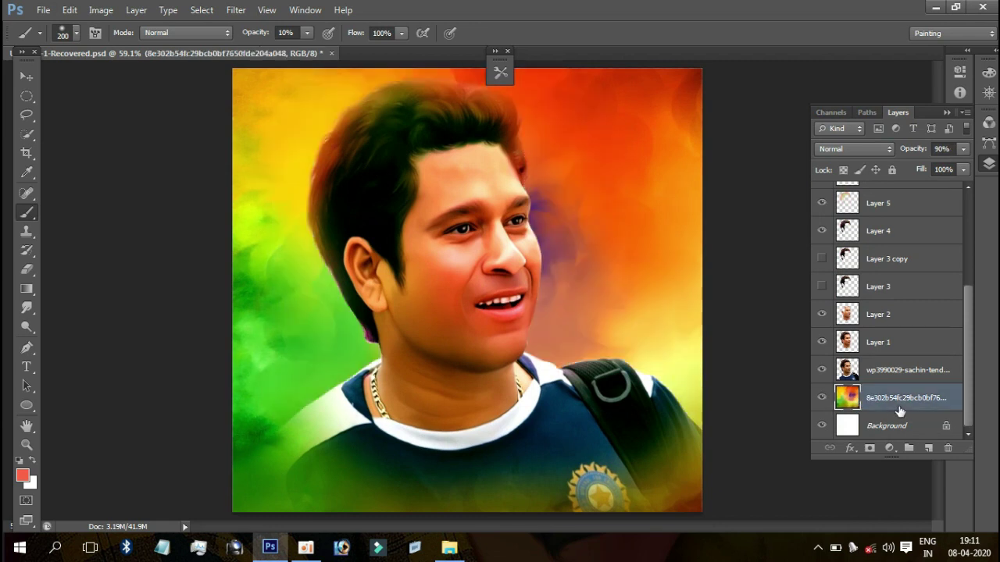
Step: Apply a +10 Hue/Saturation hue shift to the background and move the floating palette aside
key(ctrl+u)
mouse_move(797, 228)
mouse_down()
mouse_move(731, 228)
mouse_move(783, 234)
mouse_up()
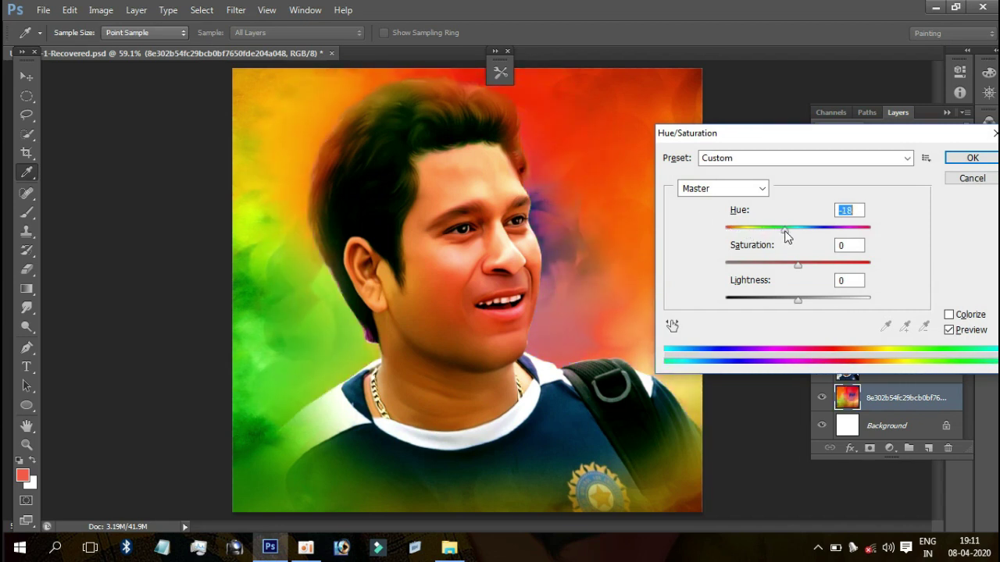
drag(783, 234, 806, 239)
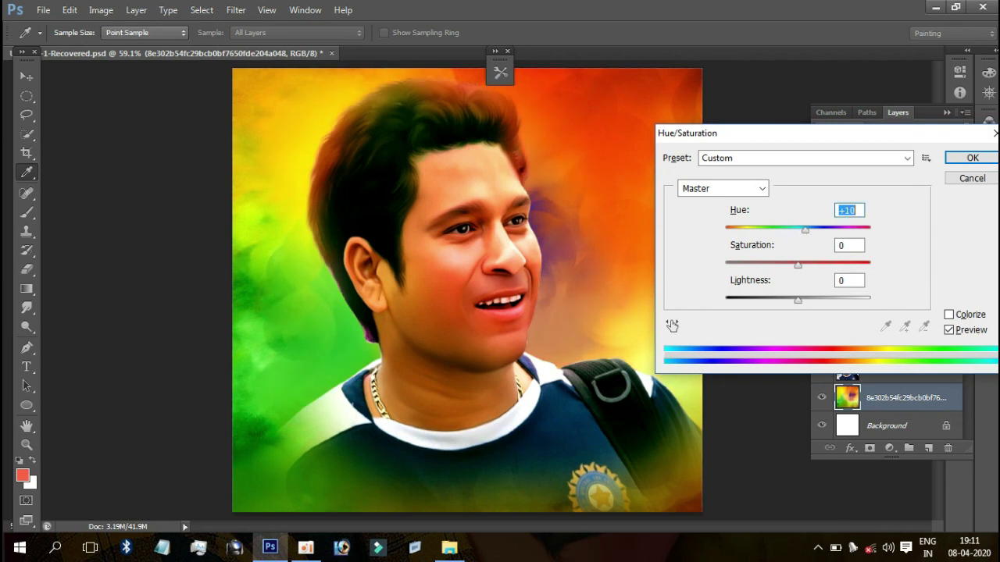
click(972, 179)
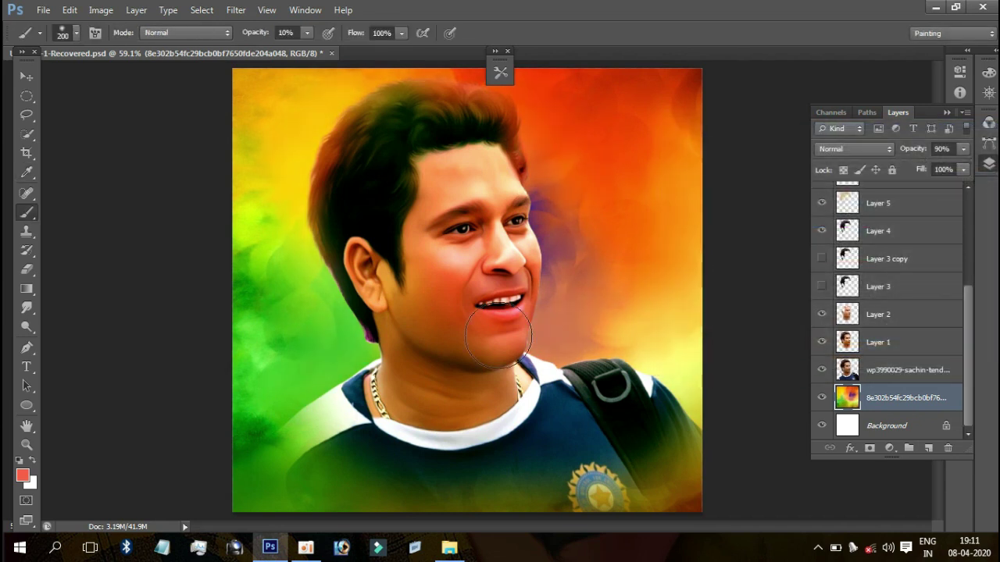
key(ctrl+minus)
key(ctrl+minus)
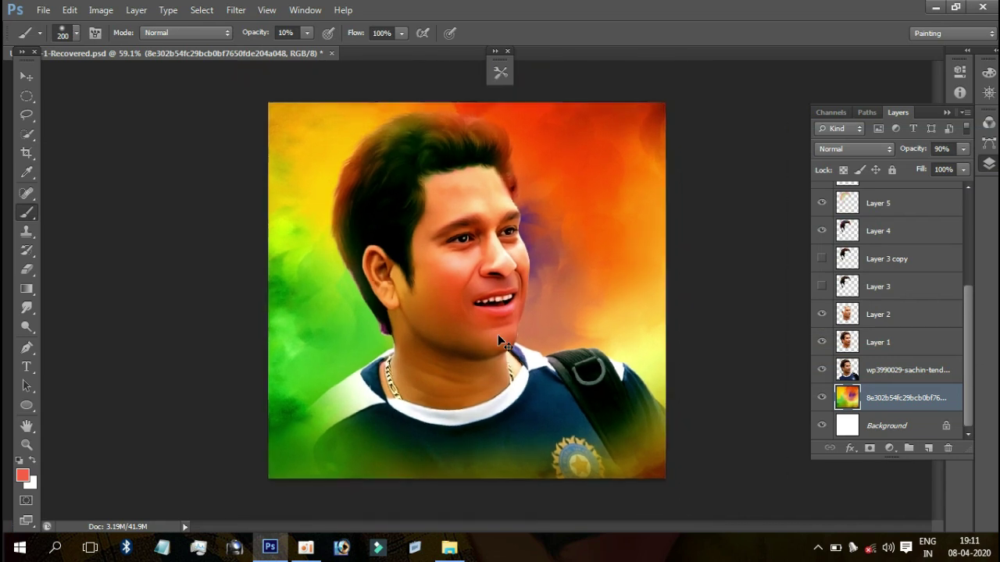
key(ctrl+0)
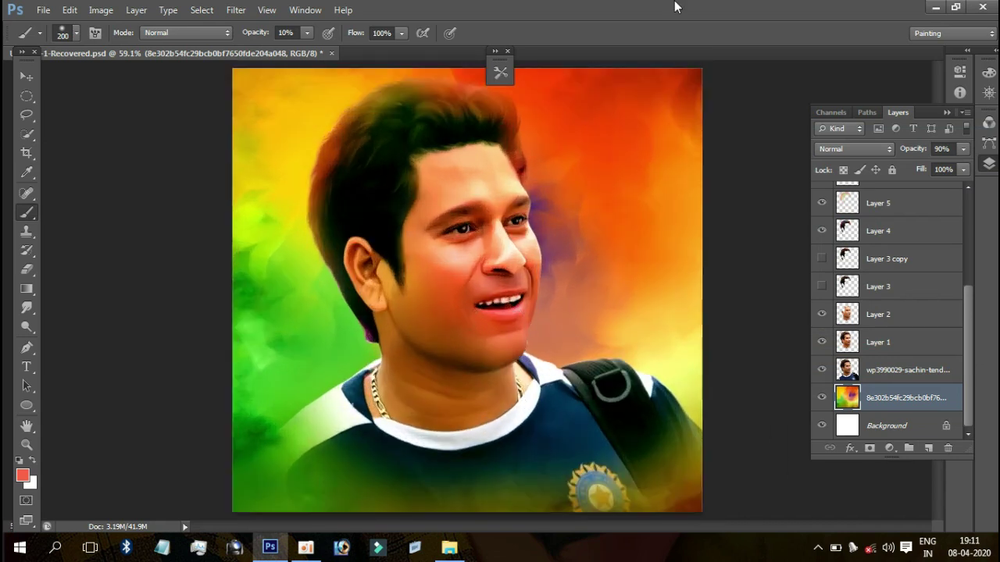
drag(504, 61, 750, 72)
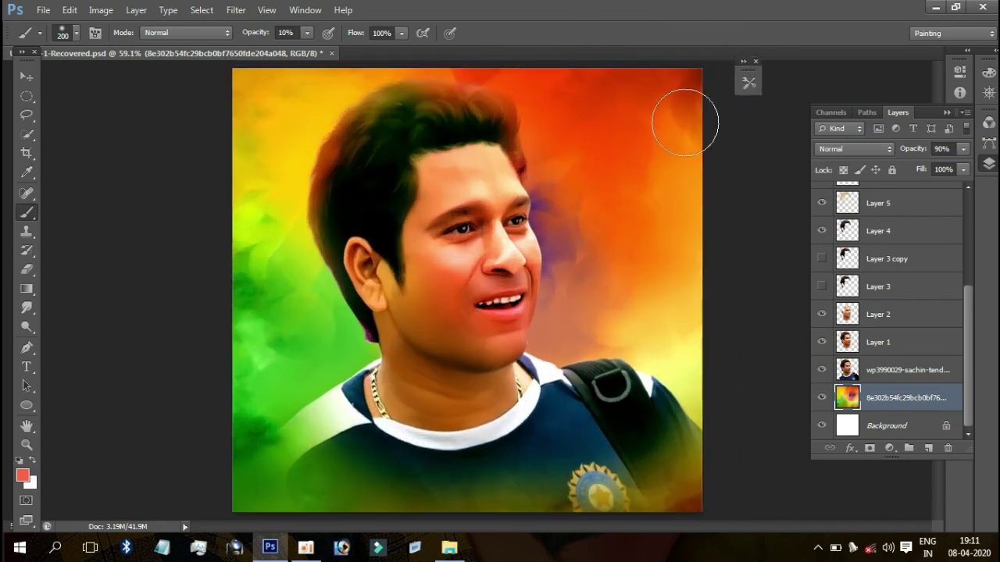